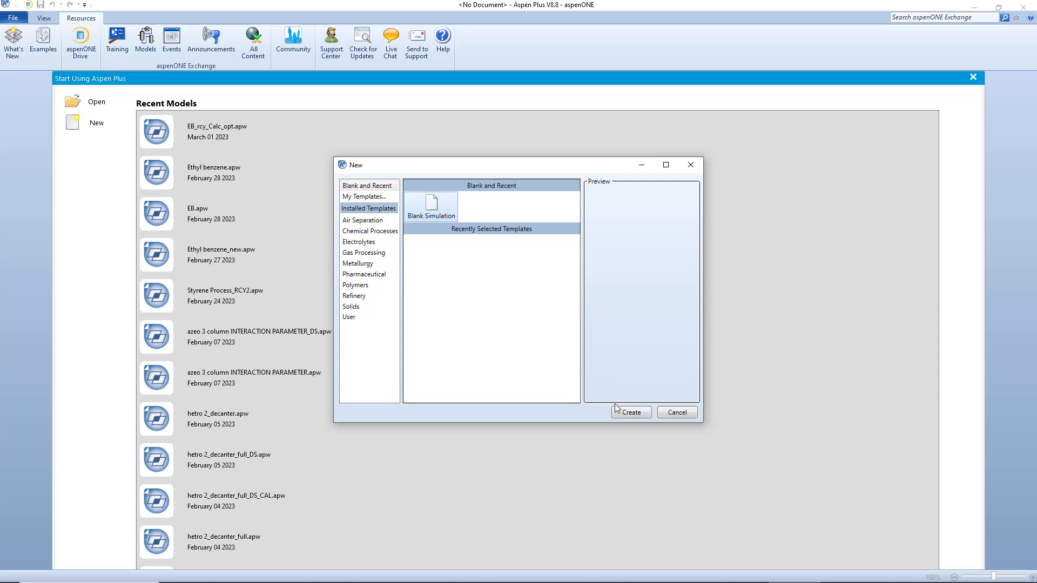
# Create a blank simulation and enter ETHANE, ETHYLENE and BENZENE as its components.
pyautogui.click(621, 412)
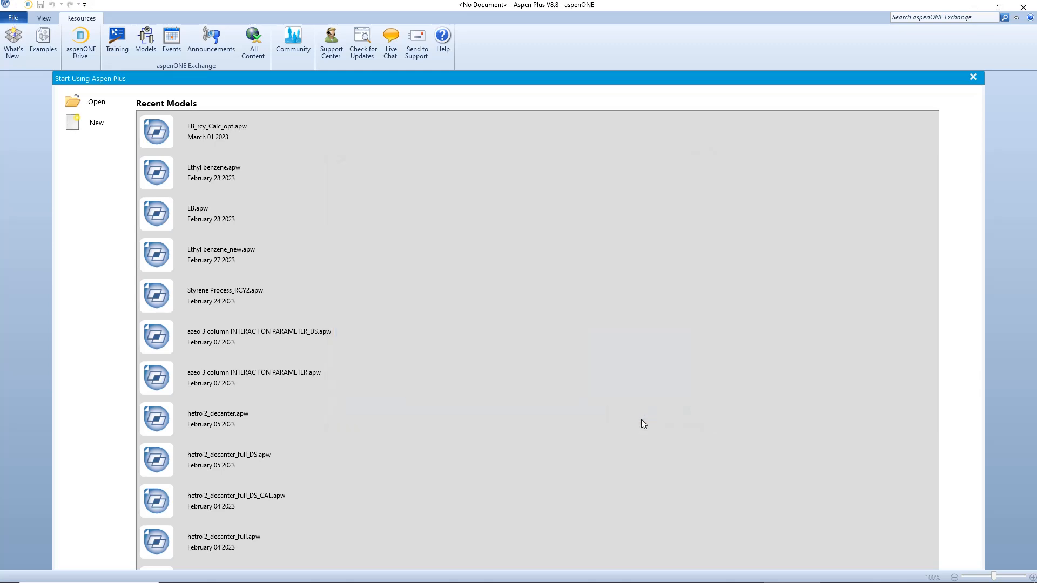
pyautogui.click(642, 420)
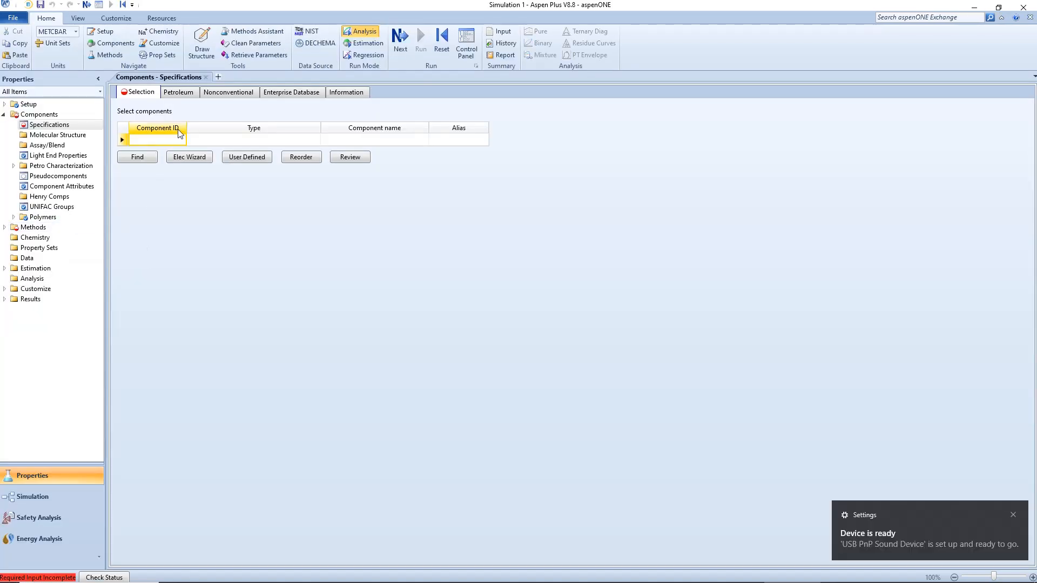
pyautogui.write('ETHANE')
pyautogui.press('Return')
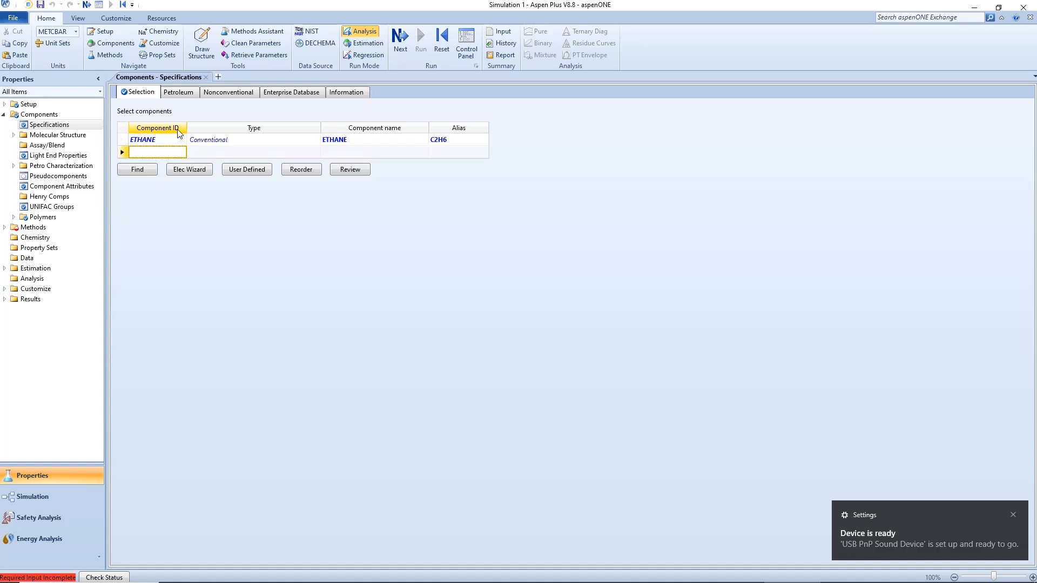
pyautogui.write('ETHYLENE')
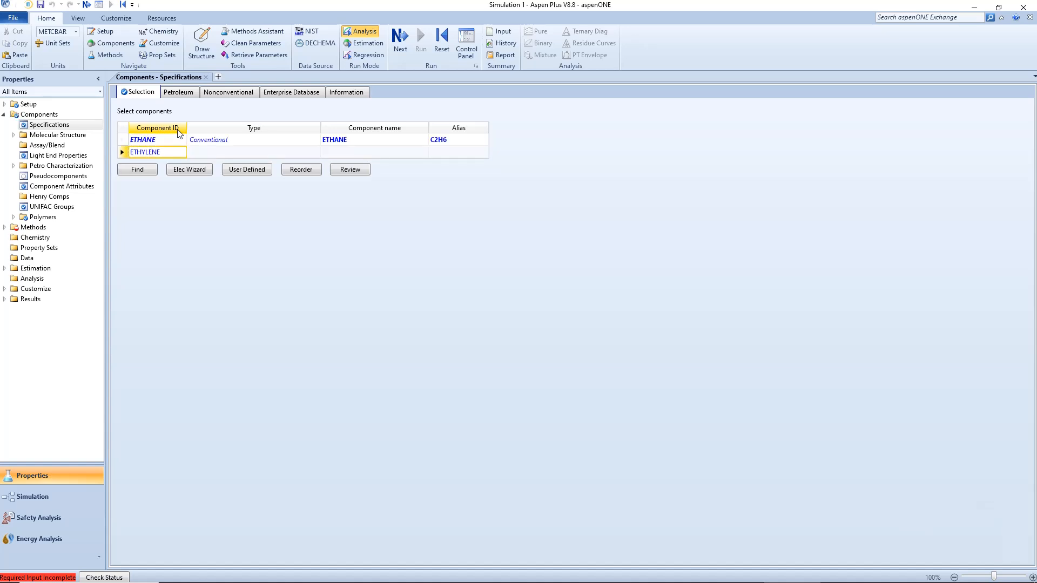
pyautogui.press('Return')
pyautogui.write('BE')
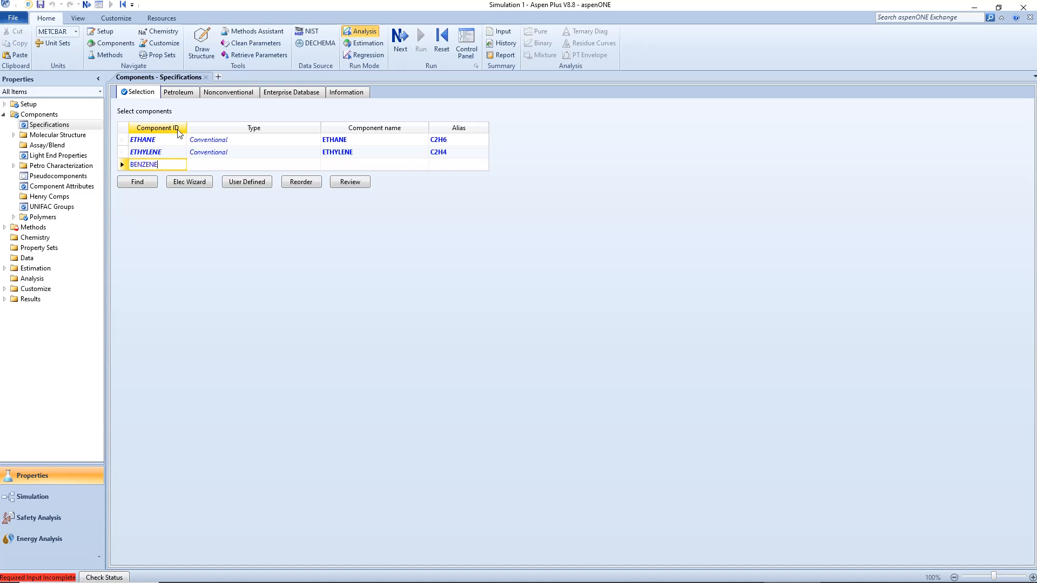
pyautogui.write('NZENE')
pyautogui.press('Return')
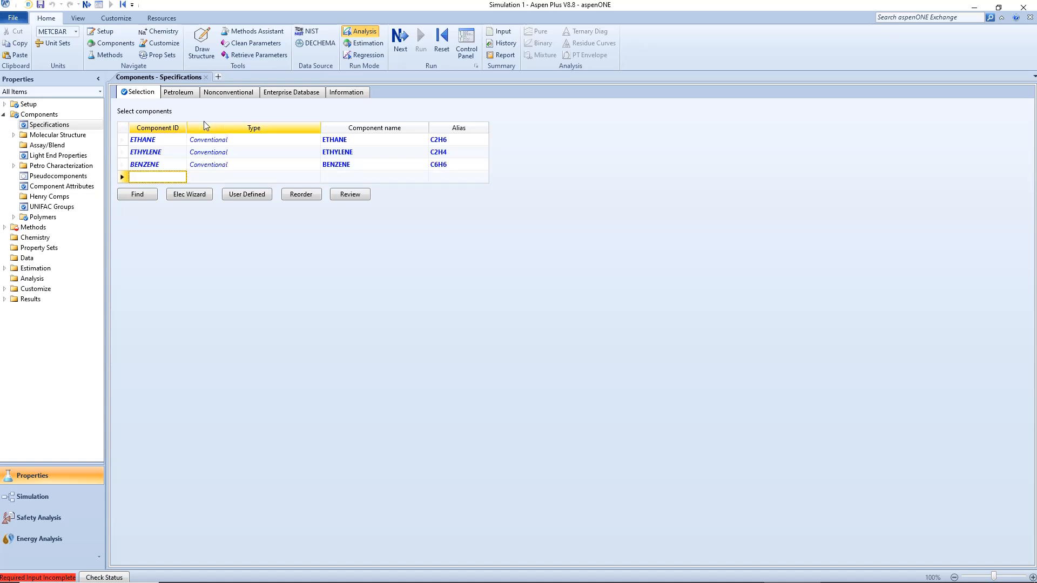
# Find compounds containing ETHYLBENZENE in the databanks and add ETHYLBENZENE (C8H10-4) to the component list.
pyautogui.click(141, 195)
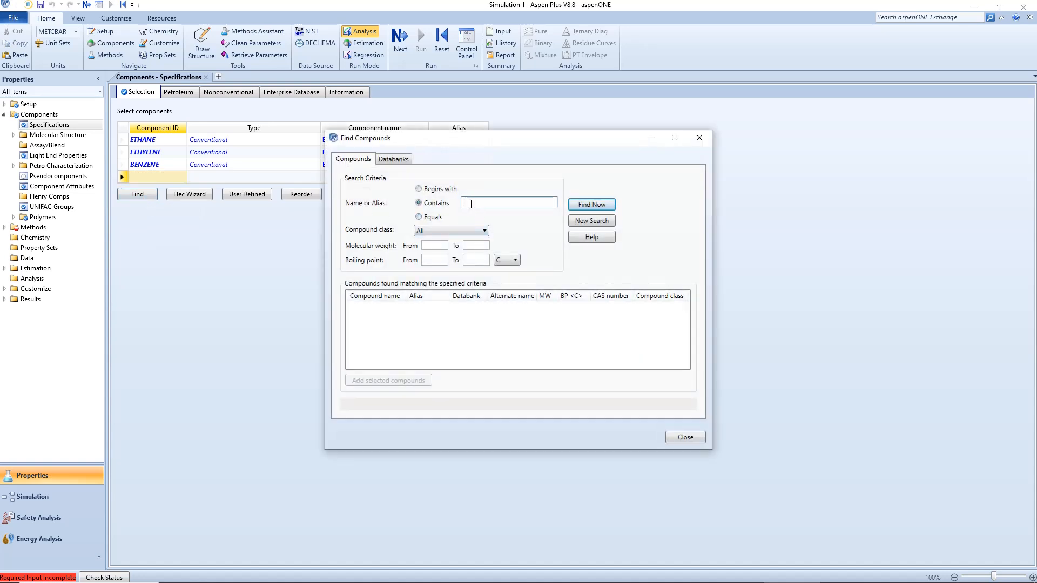
pyautogui.write('ETHYBENZENE')
pyautogui.press('Return')
pyautogui.click(476, 201)
pyautogui.write('L')
pyautogui.press('Return')
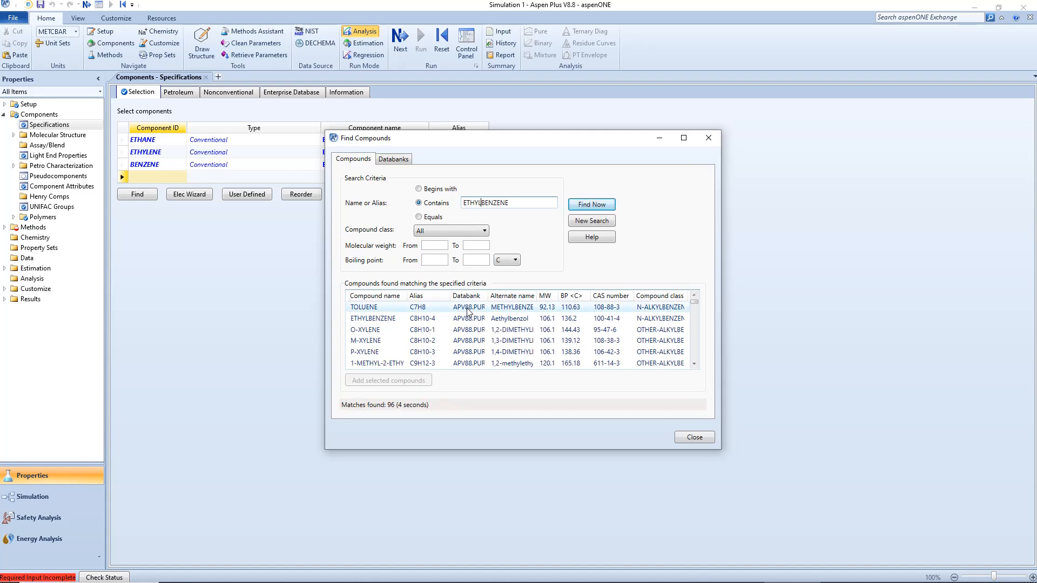
pyautogui.doubleClick(399, 318)
# Search the compound databanks for names or aliases that contain C10H14.
pyautogui.click(418, 216)
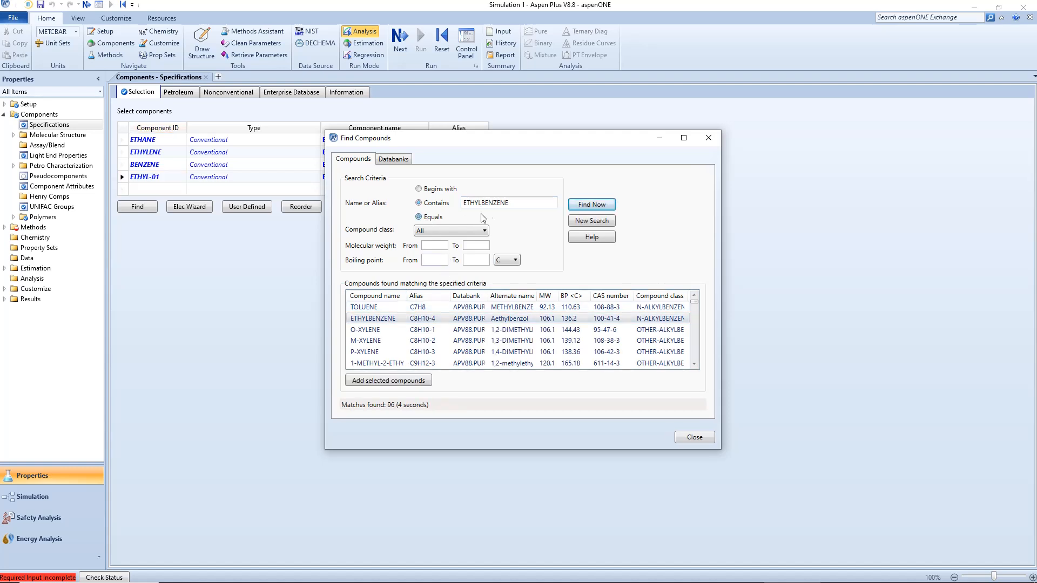
pyautogui.click(518, 205)
pyautogui.moveTo(517, 206); pyautogui.dragTo(426, 209)
pyautogui.click(419, 203)
pyautogui.moveTo(516, 201); pyautogui.dragTo(382, 199)
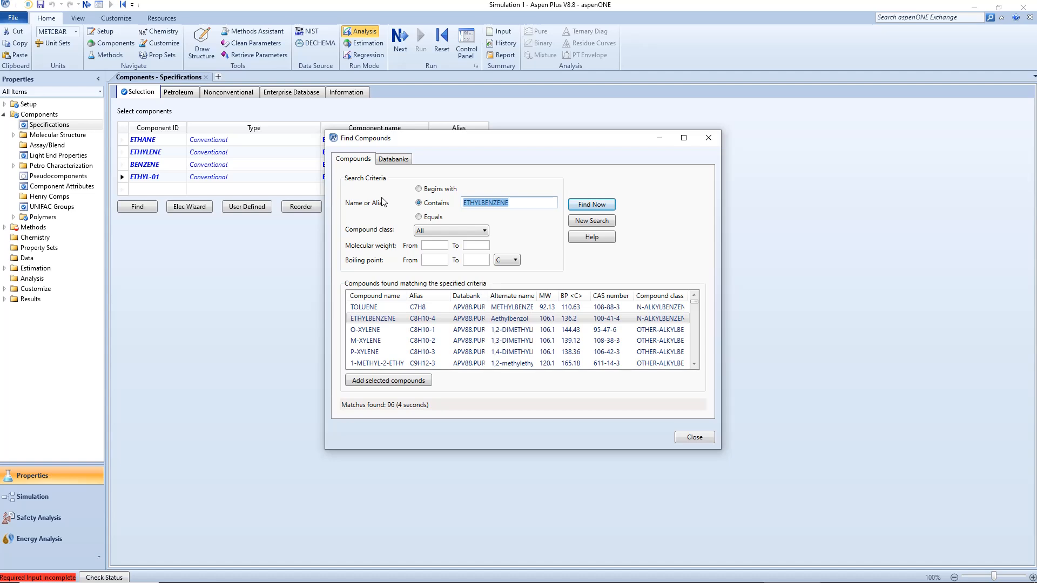
pyautogui.write('C1')
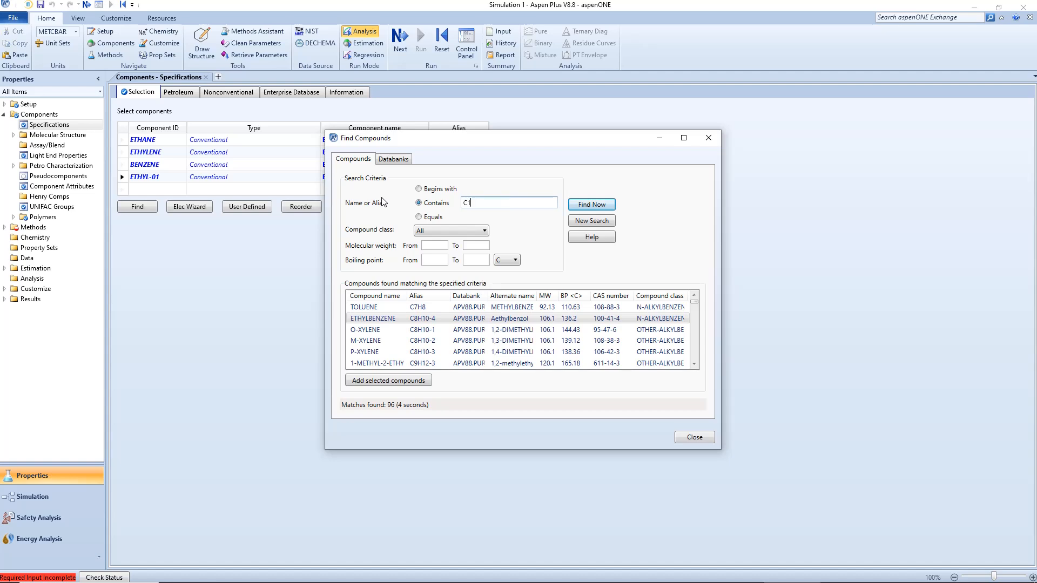
pyautogui.write('0H14')
pyautogui.press('Return')
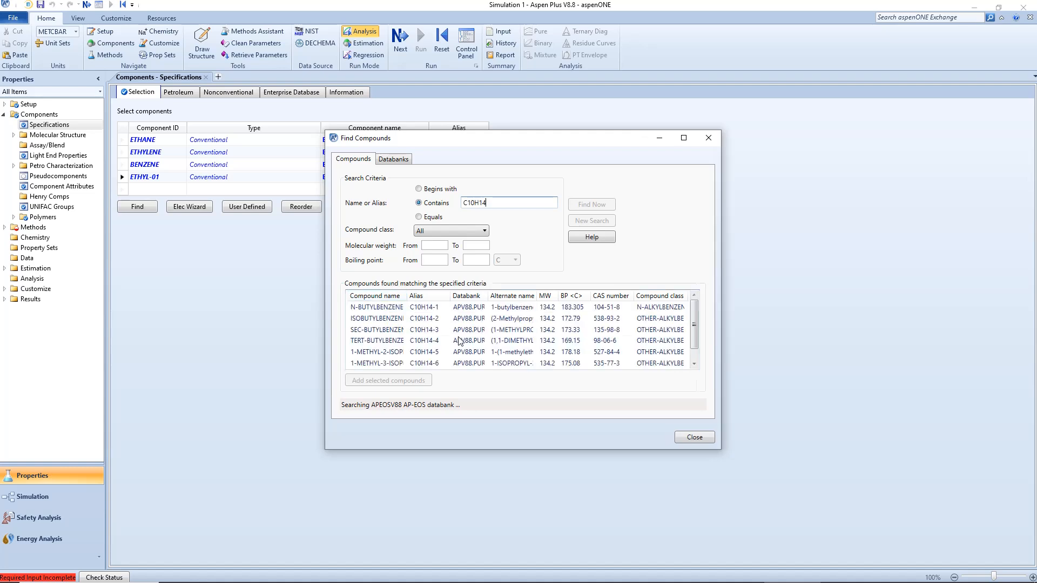
# Add 1,4-DIETHYLBENZENE (C10H14-8) from the search results to the component list and close the compound search.
pyautogui.scroll(-3, 458, 340)
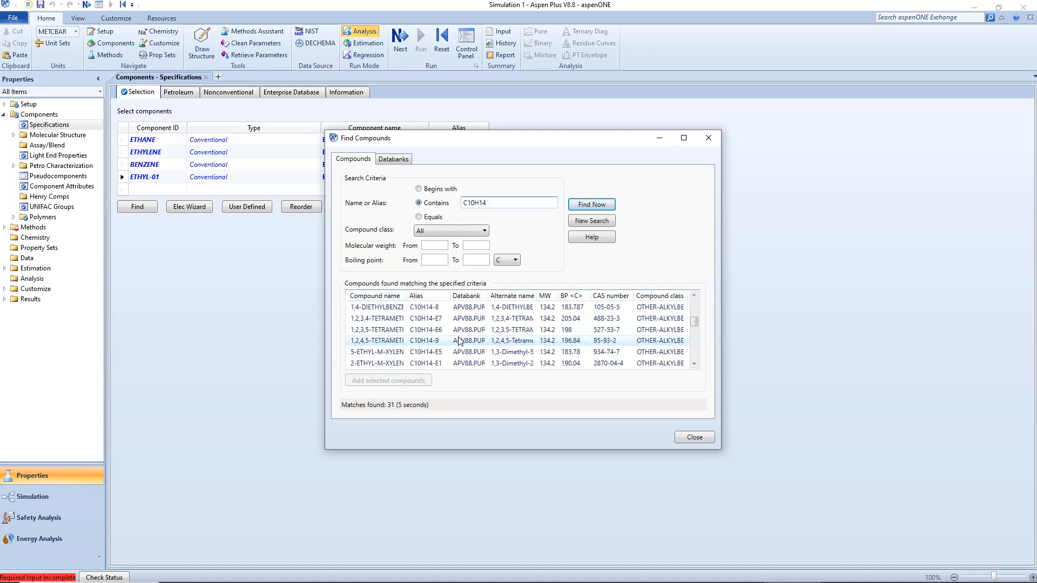
pyautogui.scroll(-2, 458, 340)
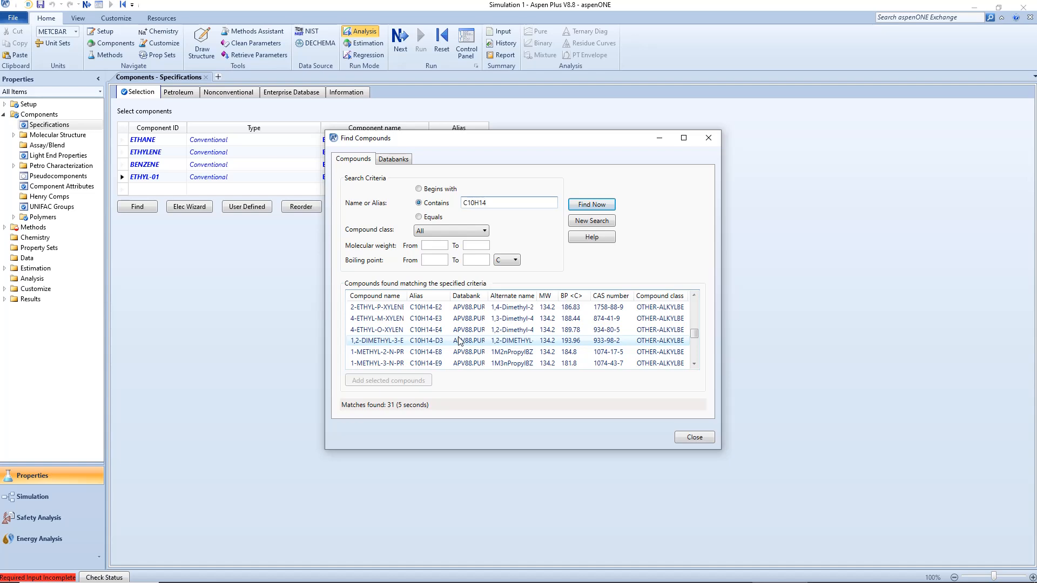
pyautogui.scroll(5, 459, 341)
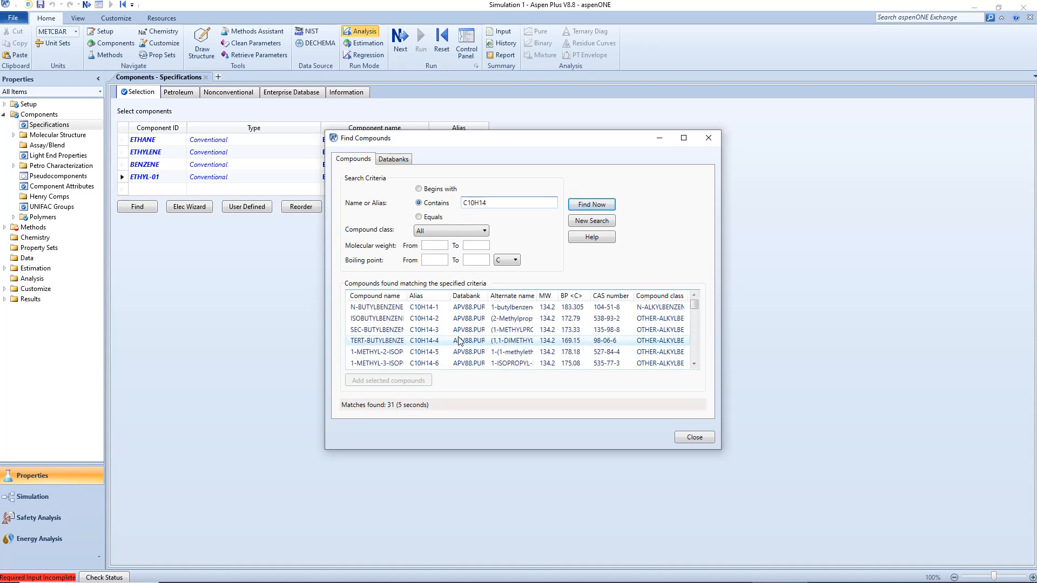
pyautogui.click(694, 364)
pyautogui.click(694, 363)
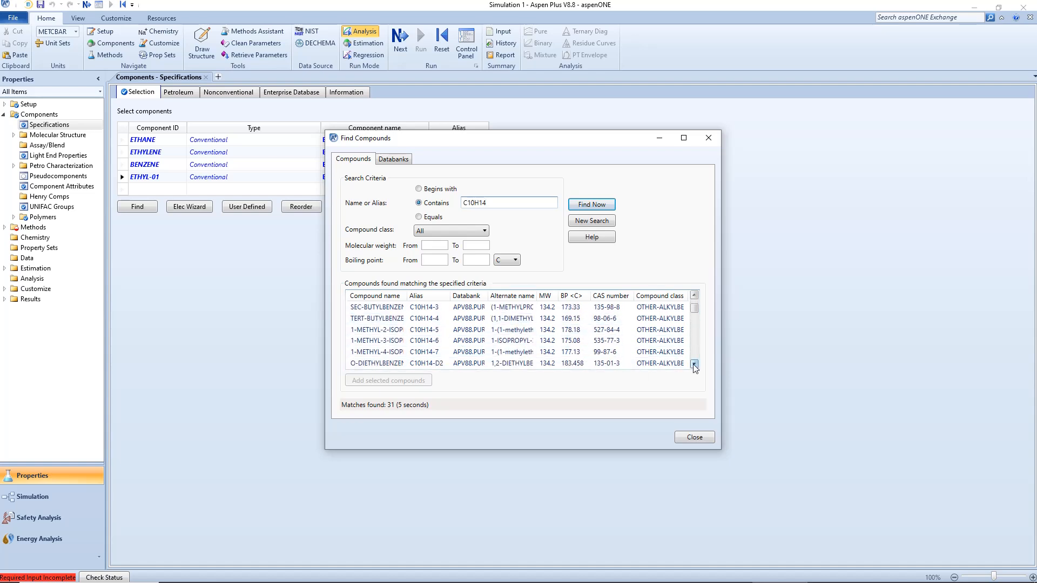
pyautogui.click(694, 364)
pyautogui.click(694, 365)
pyautogui.click(462, 361)
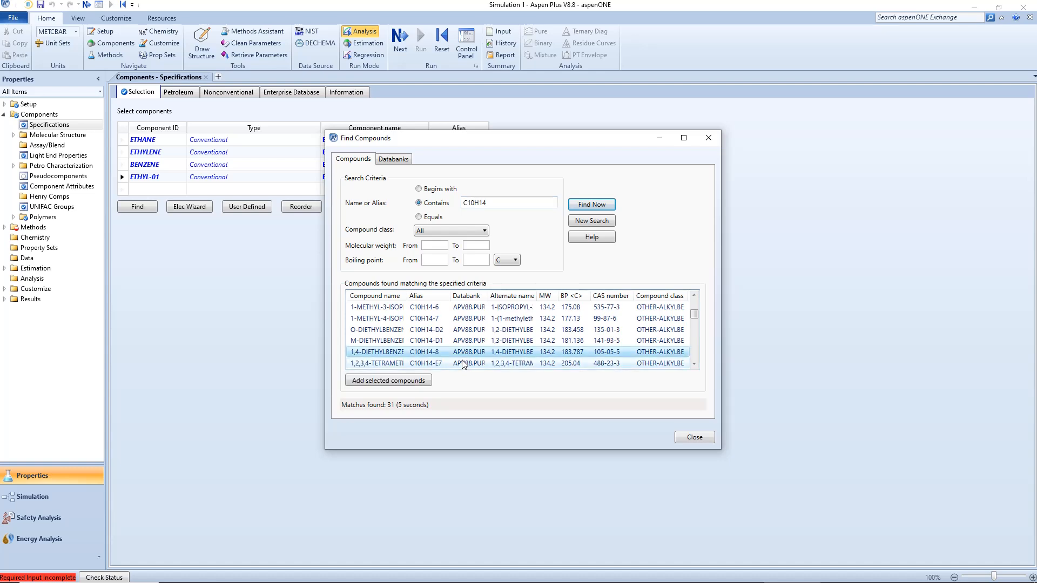
pyautogui.doubleClick(416, 354)
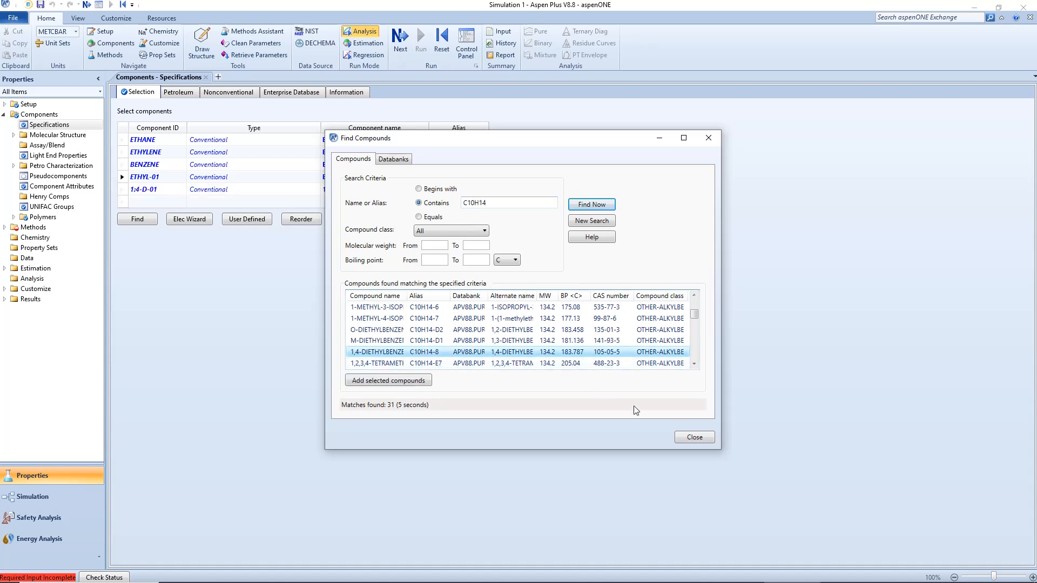
pyautogui.click(694, 437)
# Rename the component ID of 1,4-diethylbenzene to DEB and that of ethylbenzene to EB.
pyautogui.click(149, 193)
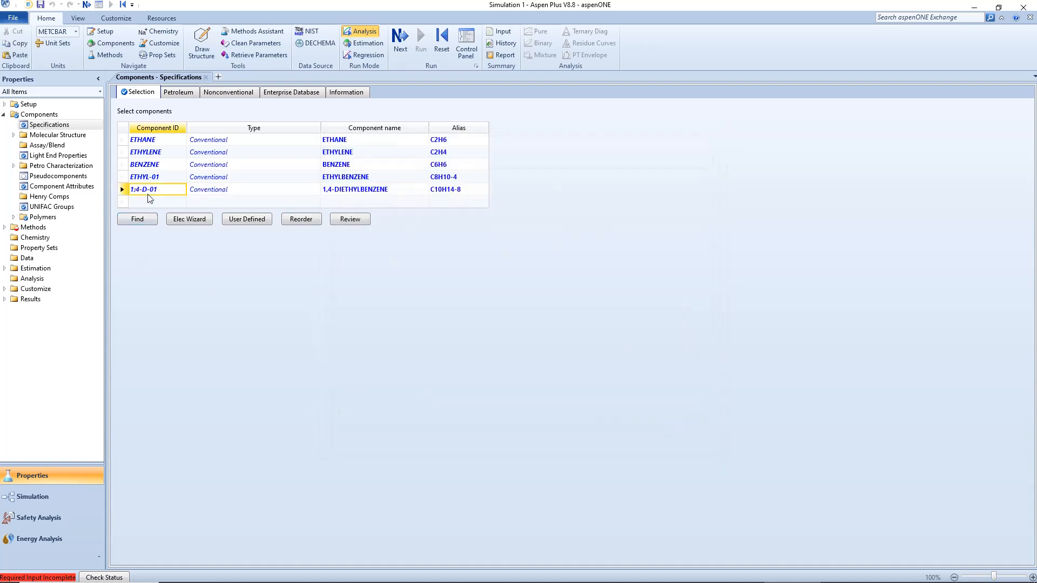
pyautogui.write('DEB')
pyautogui.press('Return')
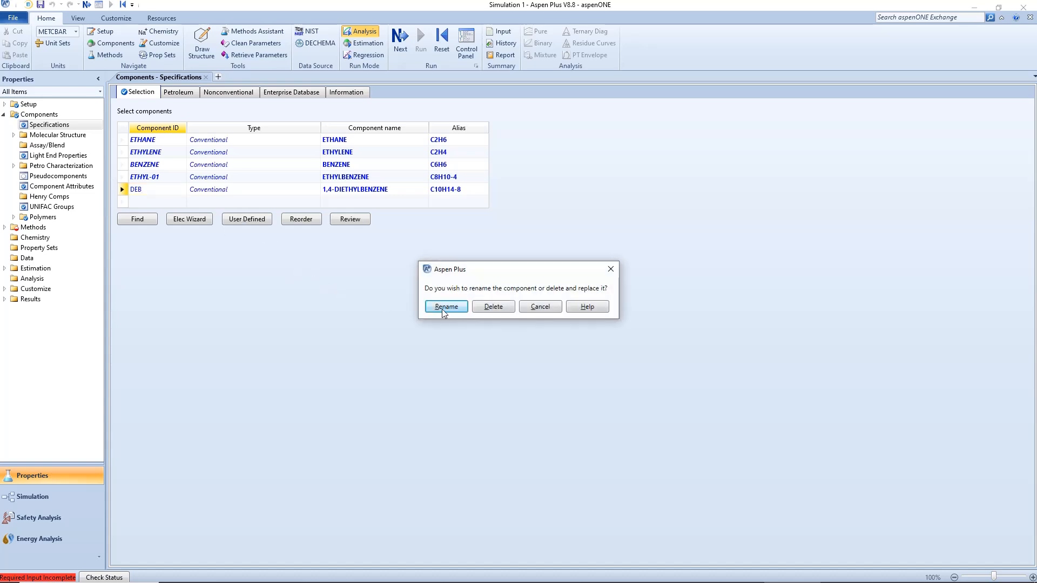
pyautogui.click(442, 307)
pyautogui.click(152, 178)
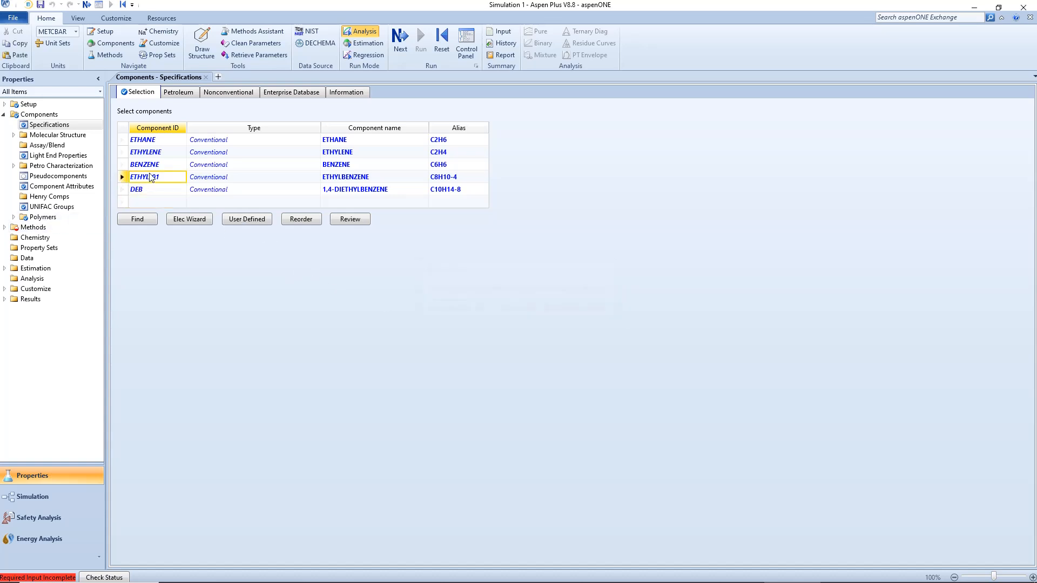
pyautogui.write('EB')
pyautogui.press('Return')
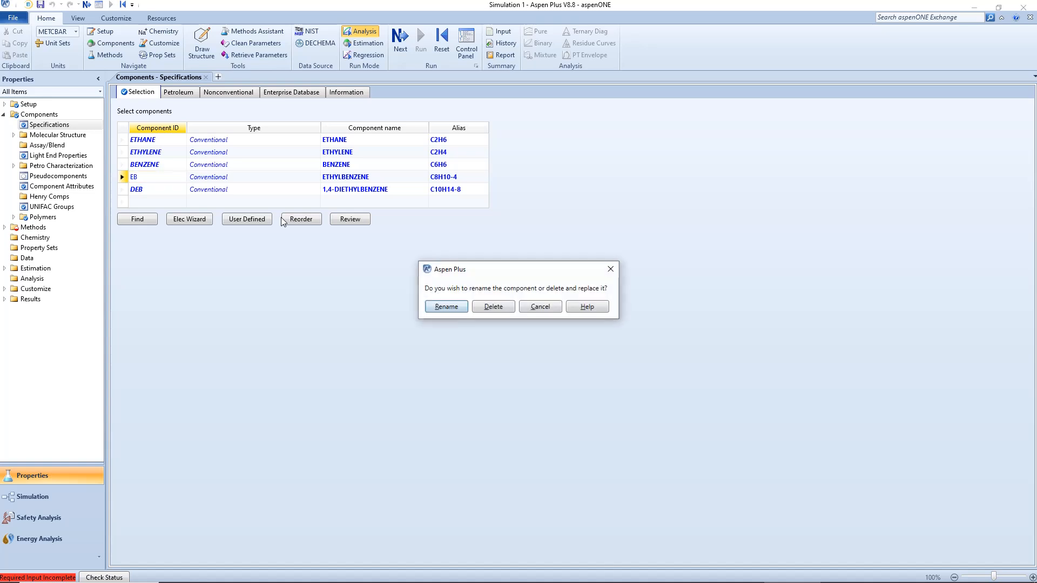
pyautogui.click(459, 310)
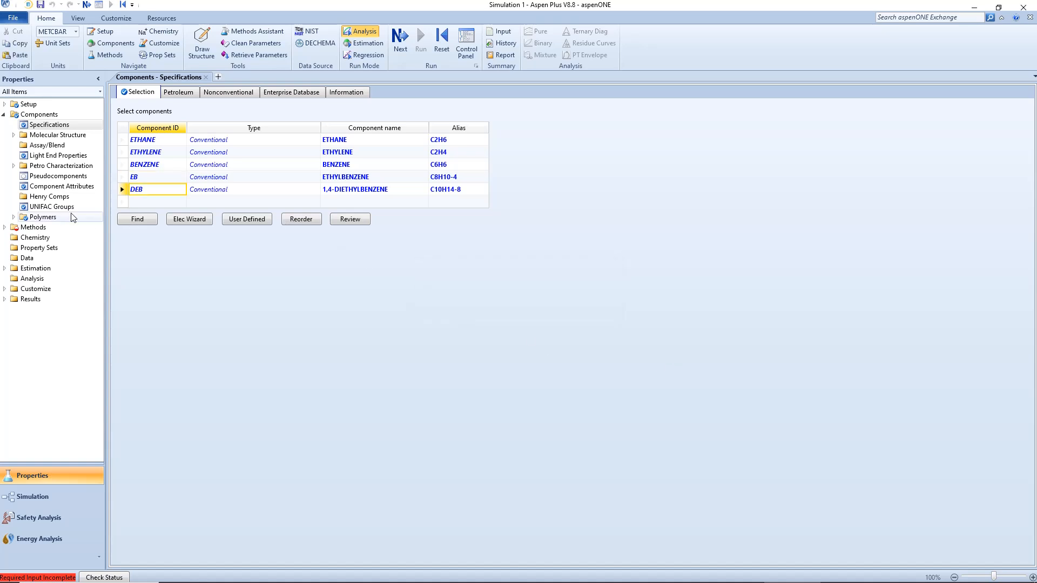
# Set the global base property method to CHAO-SEA and run the property analysis.
pyautogui.click(35, 228)
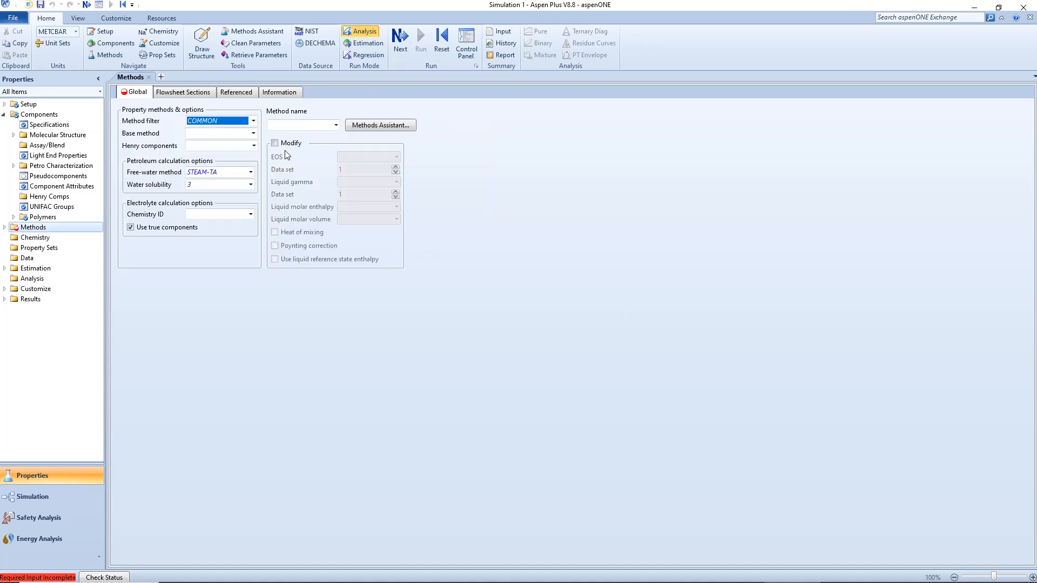
pyautogui.click(252, 134)
pyautogui.click(231, 153)
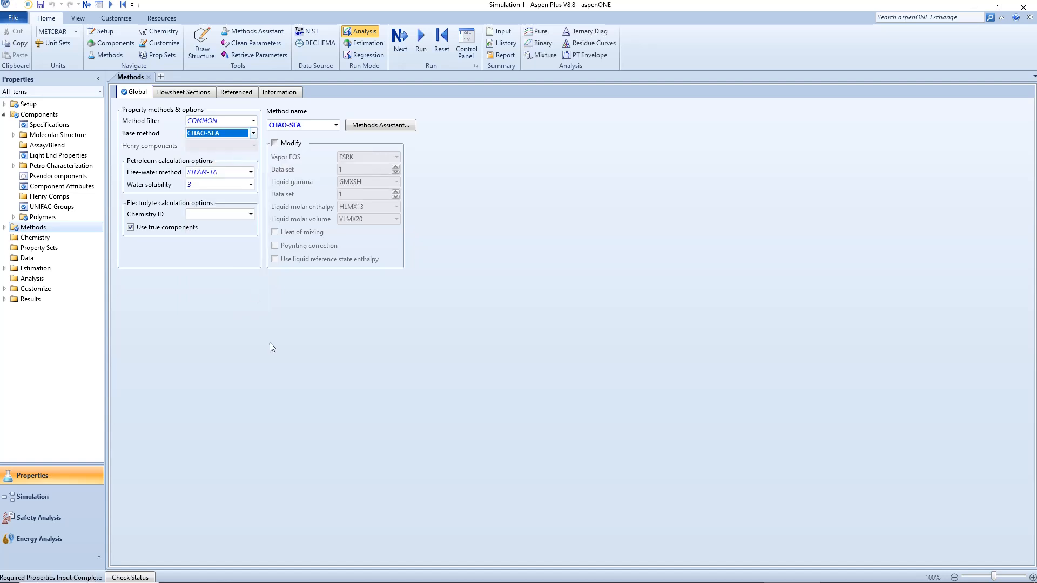
pyautogui.click(420, 38)
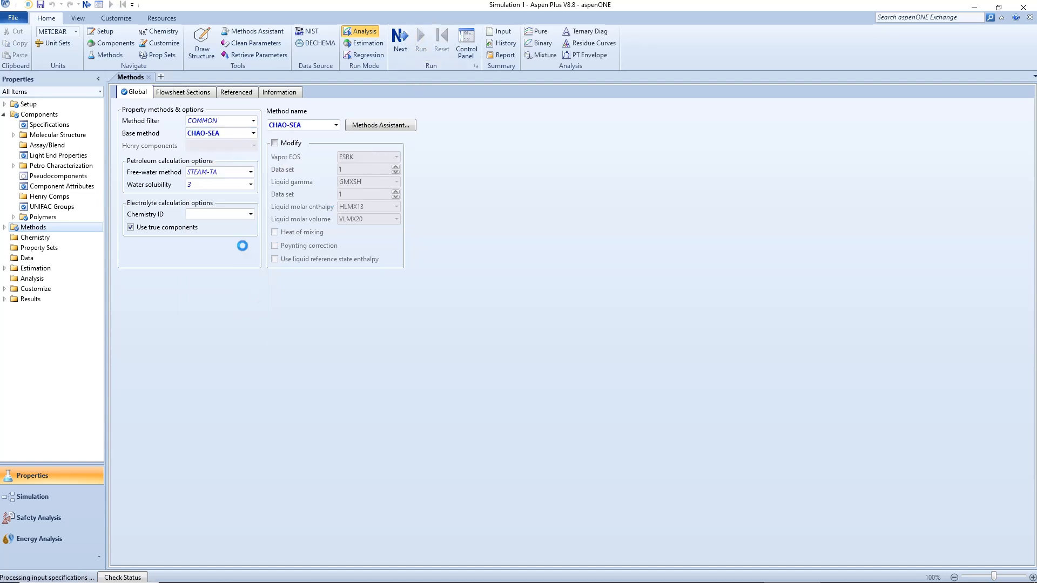
# Switch to the simulation environment and place one RCSTR reactor on the main flowsheet.
pyautogui.click(42, 502)
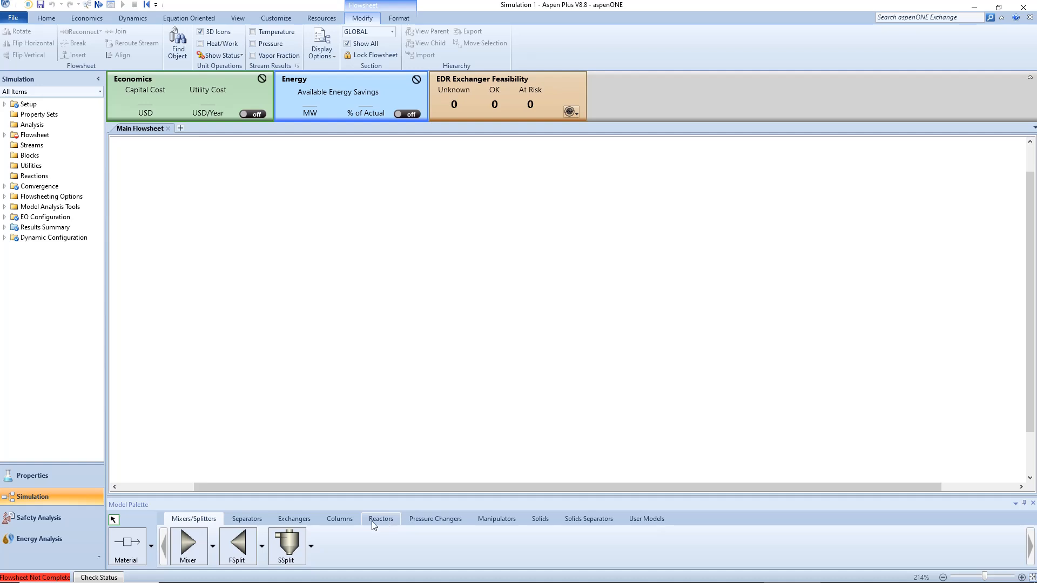
pyautogui.click(390, 520)
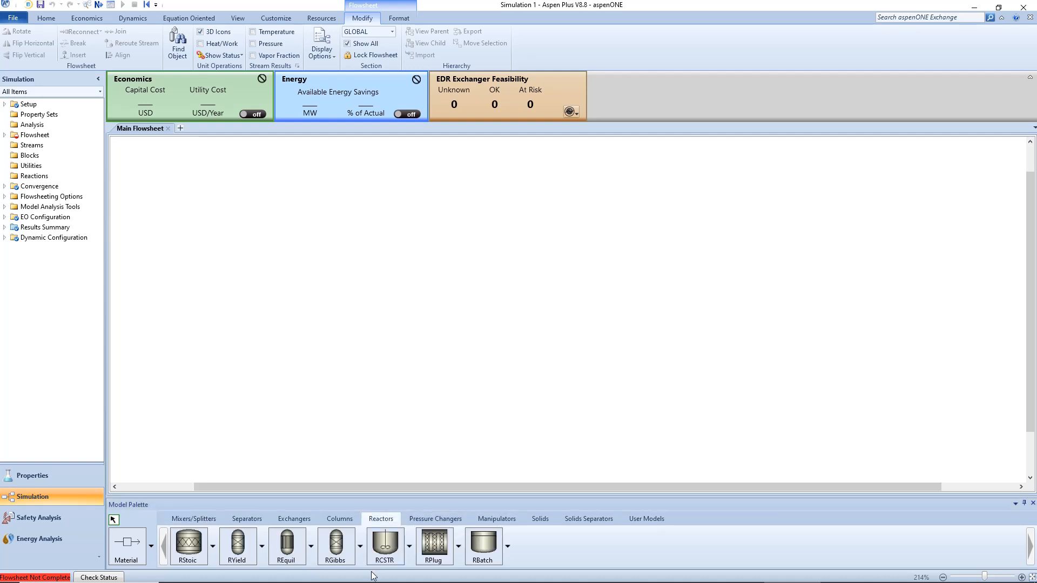
pyautogui.click(389, 561)
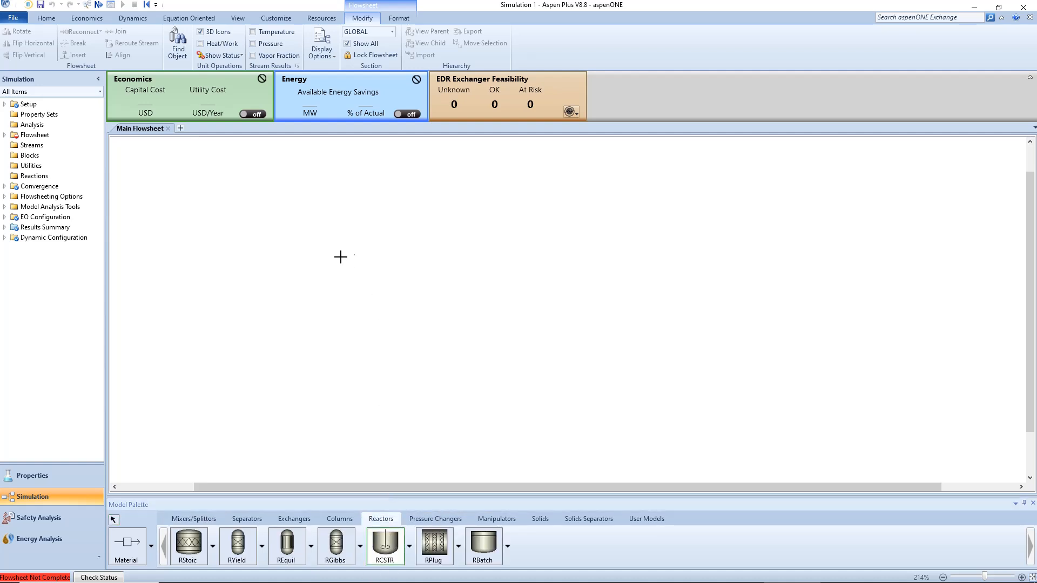
pyautogui.click(358, 260)
pyautogui.rightClick(359, 348)
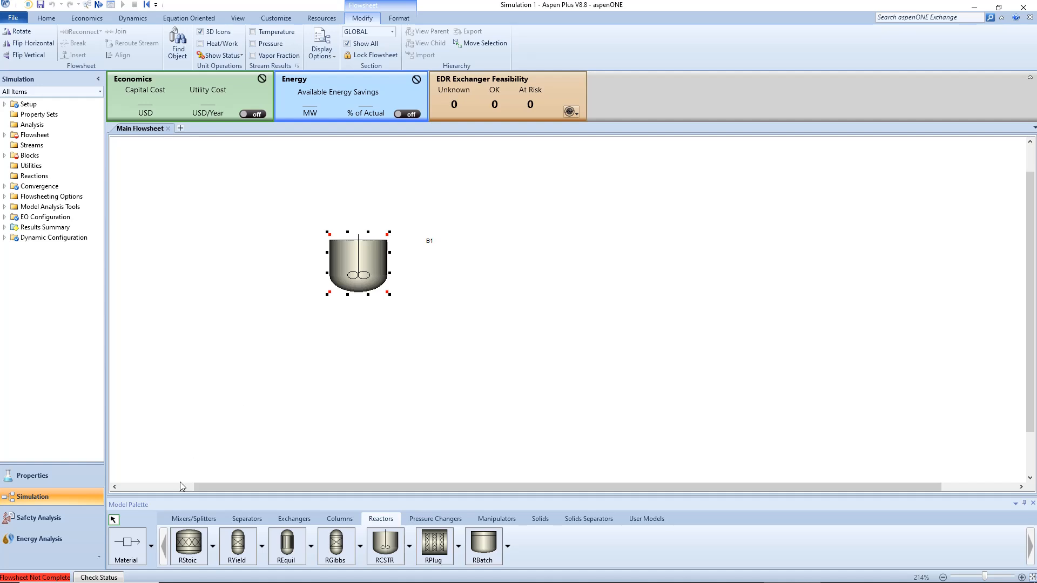
# Place a pump on the flowsheet upstream of the reactor, slightly above it.
pyautogui.click(457, 520)
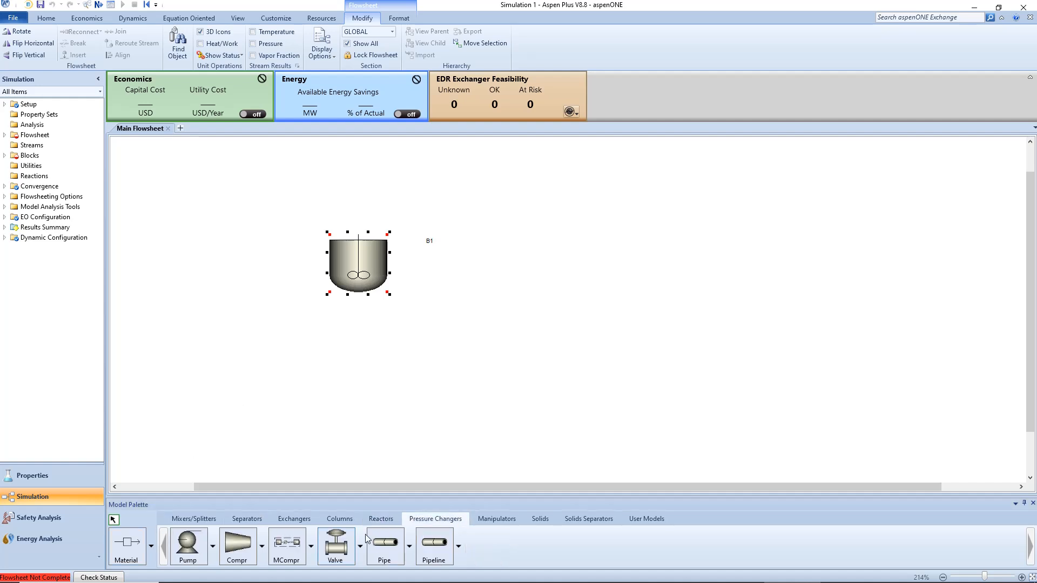
pyautogui.click(189, 546)
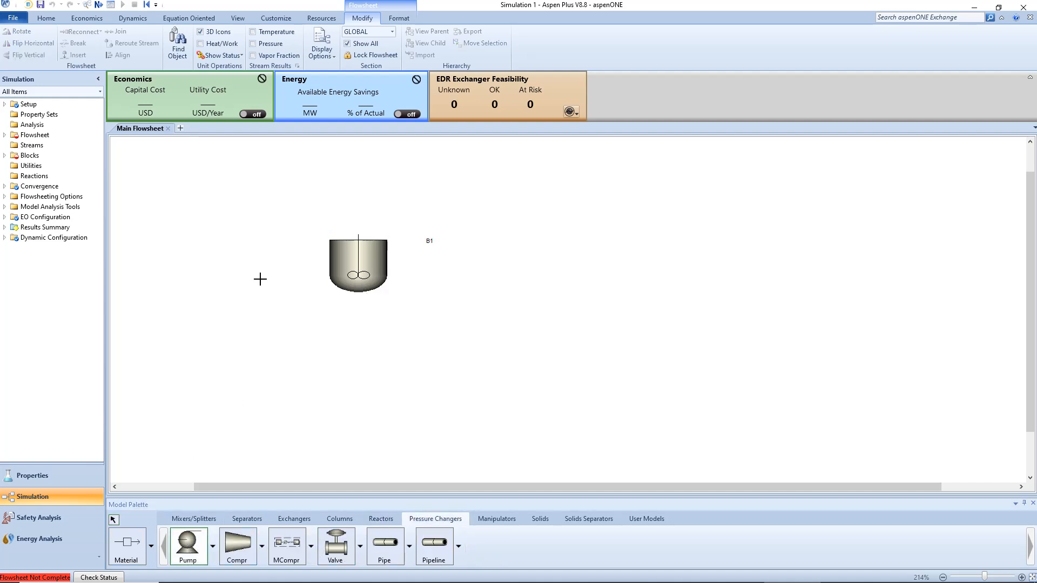
pyautogui.click(188, 220)
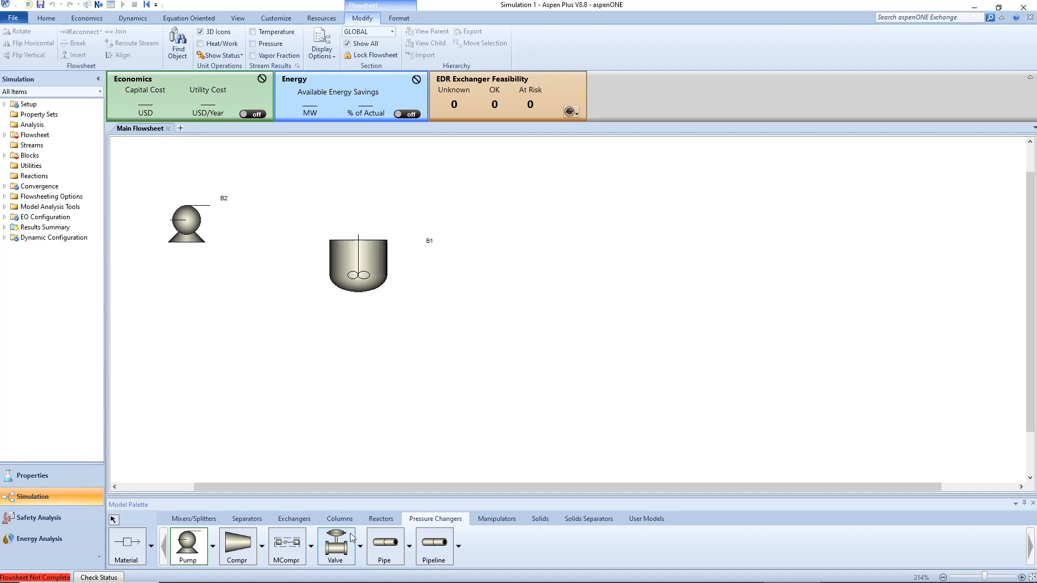
# Place two valves upstream of the reactor, one between the pump and the reactor and one below that line.
pyautogui.click(337, 545)
pyautogui.click(277, 244)
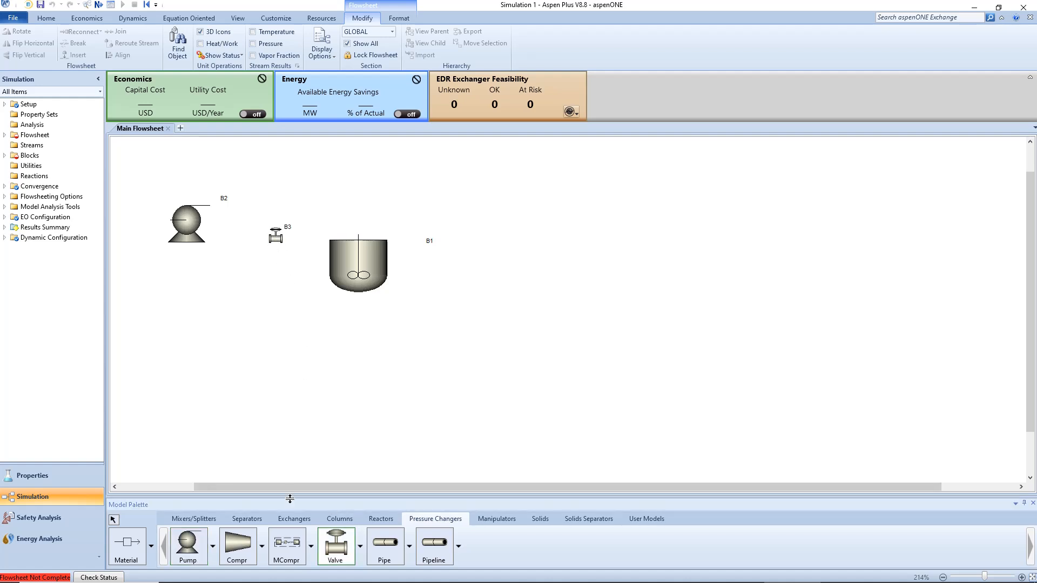
pyautogui.click(337, 548)
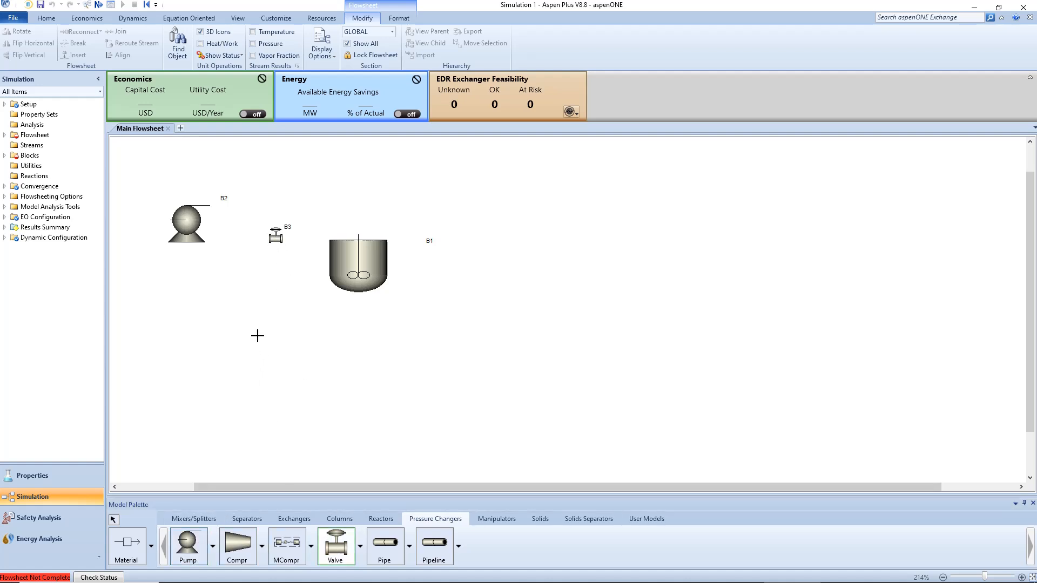
pyautogui.click(250, 312)
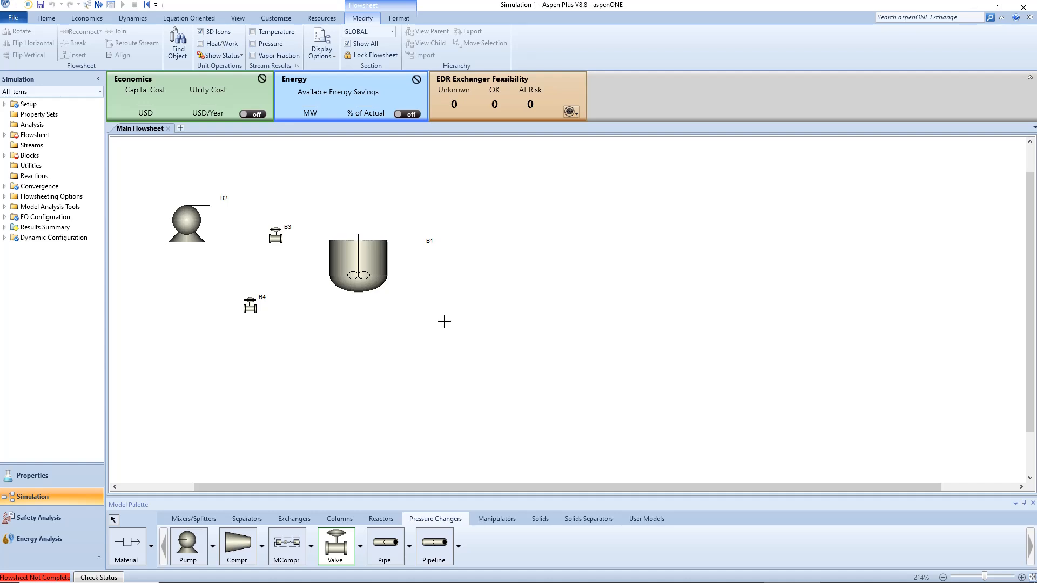
# Place a second pump just downstream of the reactor and a third valve beyond that pump.
pyautogui.click(193, 548)
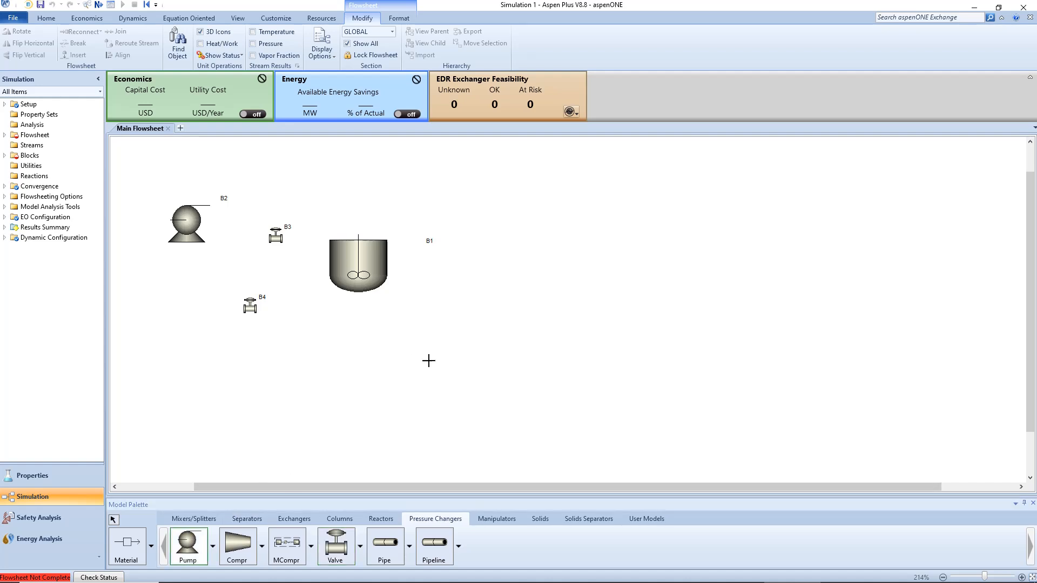
pyautogui.click(443, 267)
pyautogui.click(336, 547)
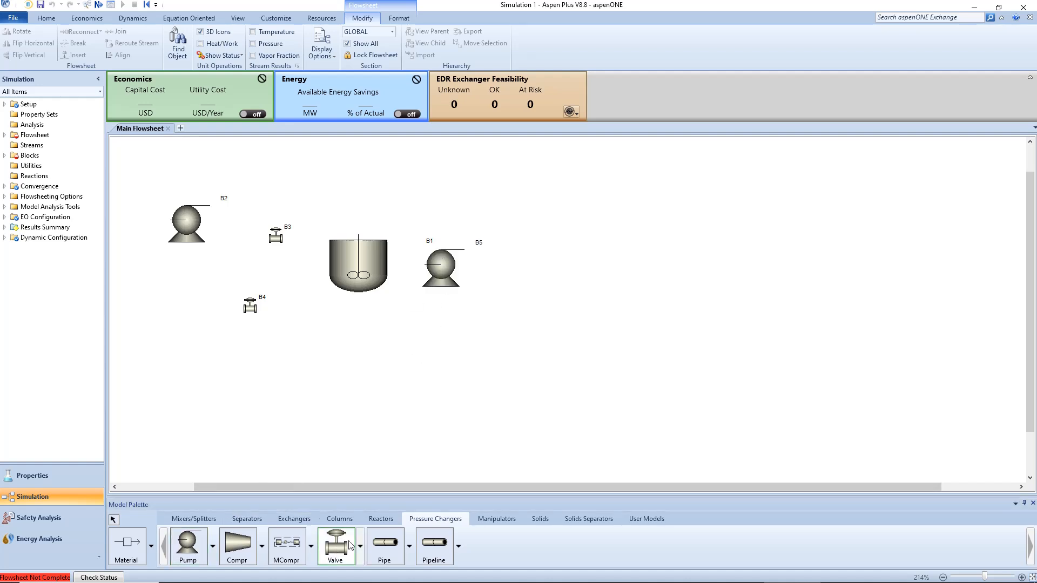
pyautogui.click(528, 272)
# Shrink the icons of both pumps together on the flowsheet.
pyautogui.click(444, 270)
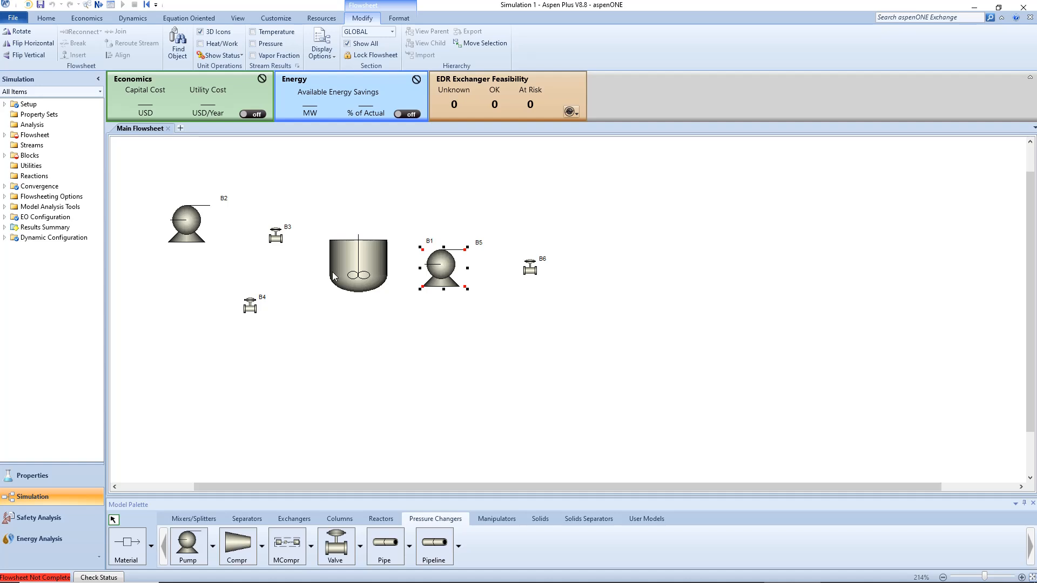
pyautogui.keyDown('ctrl'); pyautogui.click(188, 227); pyautogui.keyUp('ctrl')
pyautogui.press('-')
pyautogui.press('-')
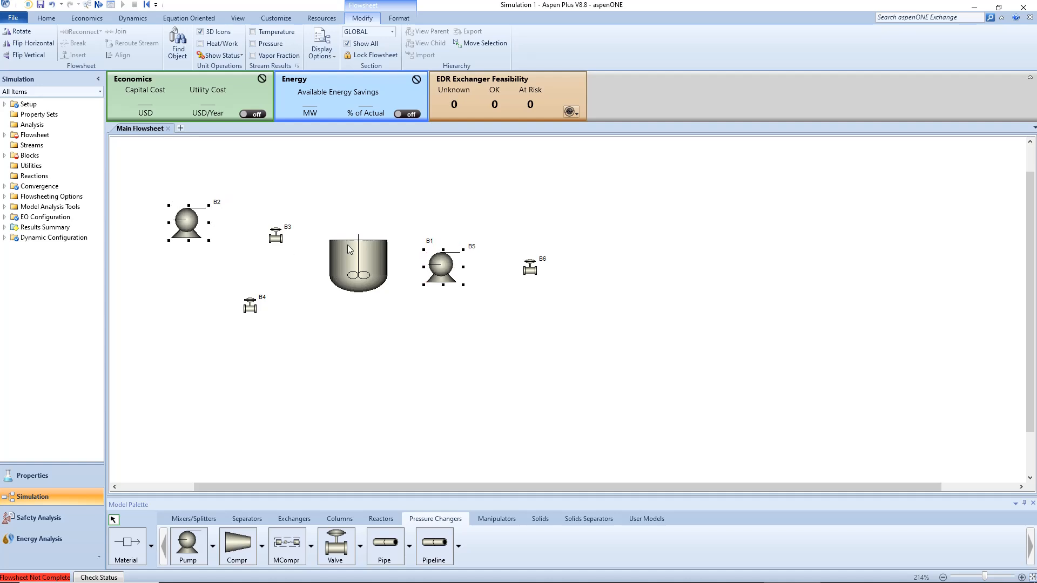
pyautogui.press('Escape')
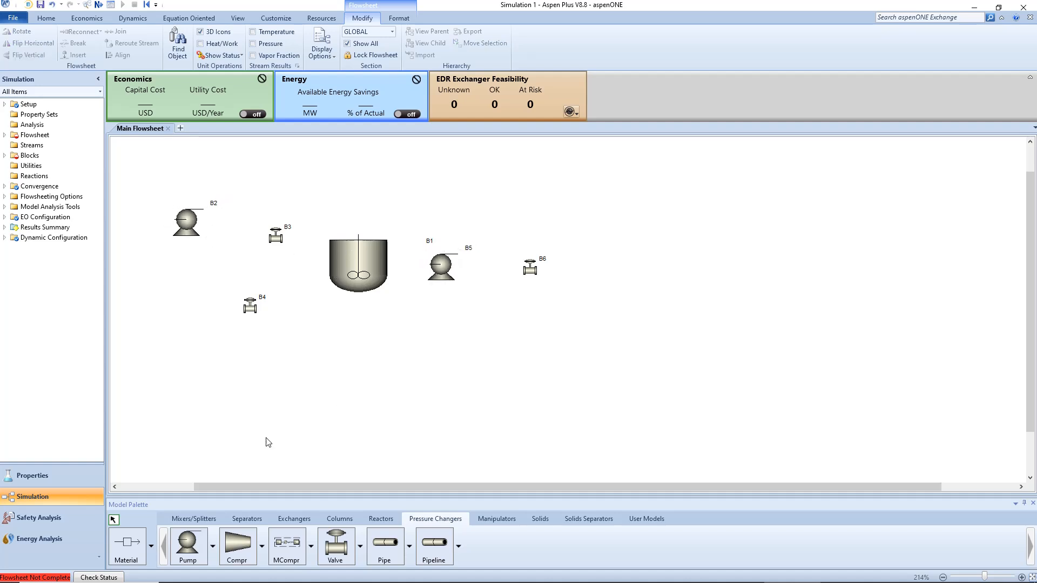
# Draw material streams from a feed into the upstream pump, on to the upper valve, and into the reactor inlet.
pyautogui.click(128, 548)
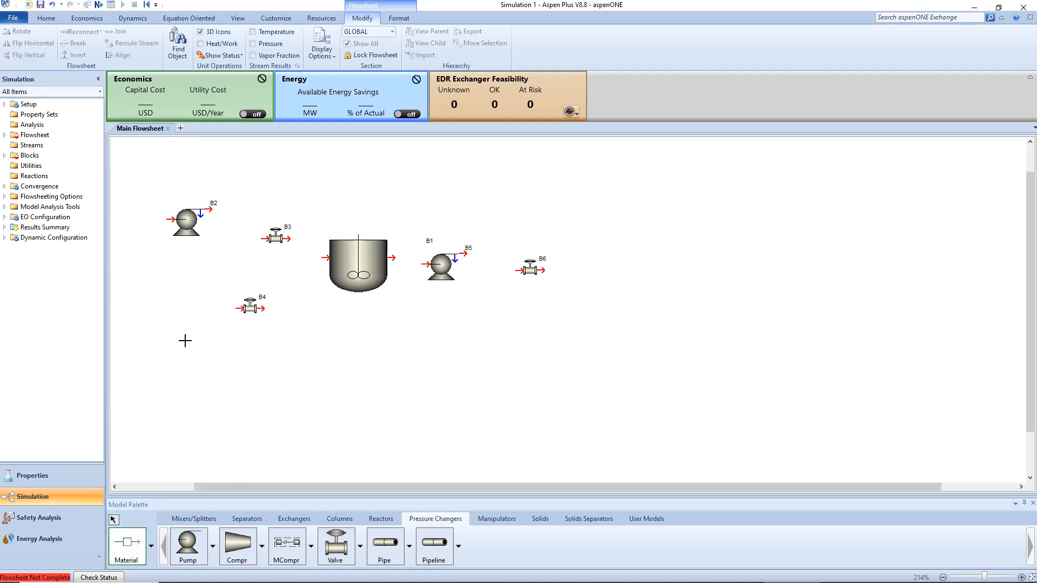
pyautogui.click(172, 219)
pyautogui.click(216, 211)
pyautogui.click(281, 242)
pyautogui.click(287, 241)
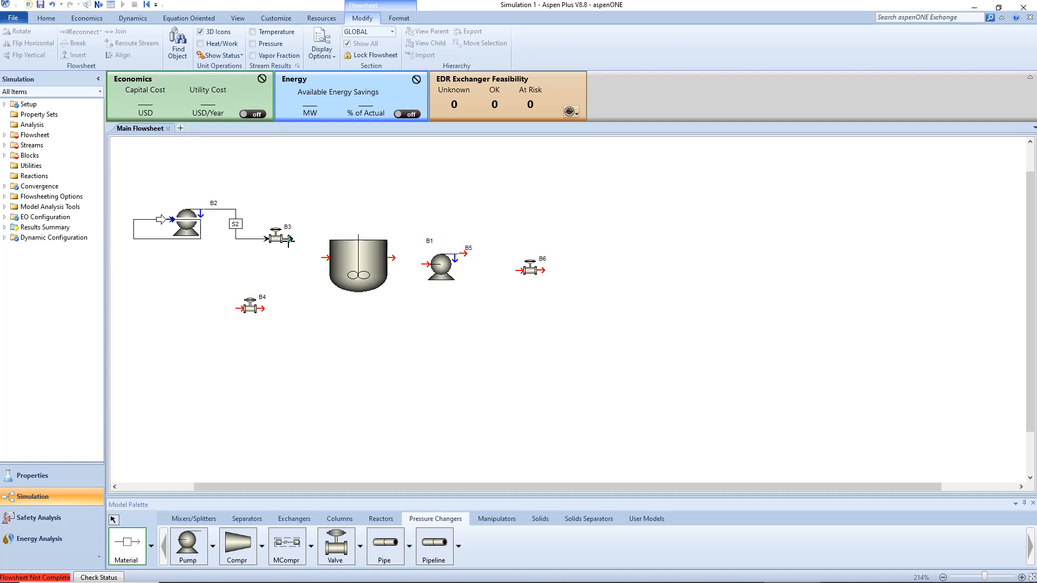
pyautogui.click(325, 253)
# Connect material streams from the reactor outlet through the downstream pump and valve, ending in a product stream.
pyautogui.click(394, 258)
pyautogui.click(426, 264)
pyautogui.click(462, 252)
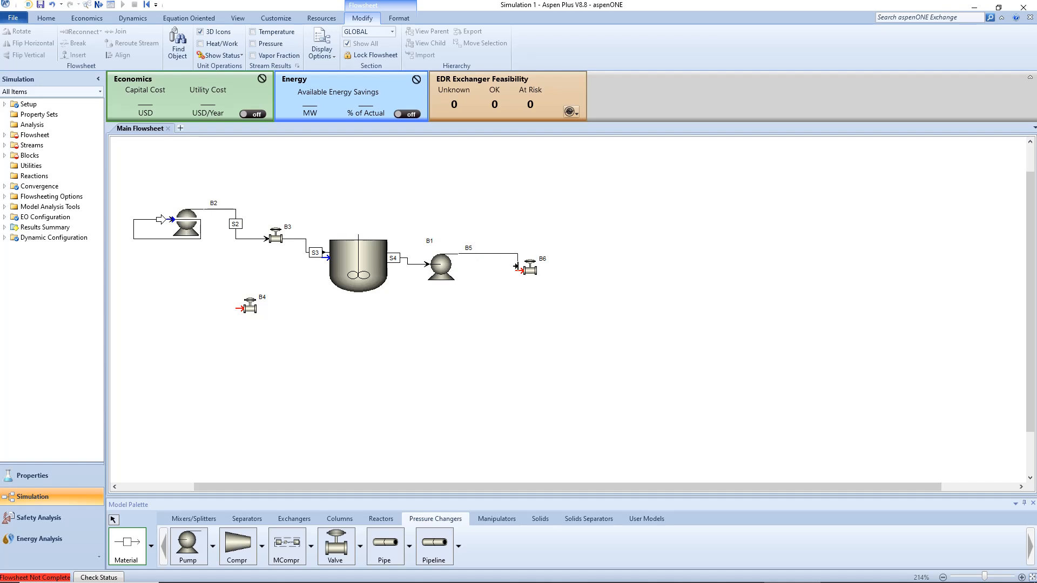
pyautogui.click(519, 269)
pyautogui.click(537, 270)
pyautogui.click(576, 270)
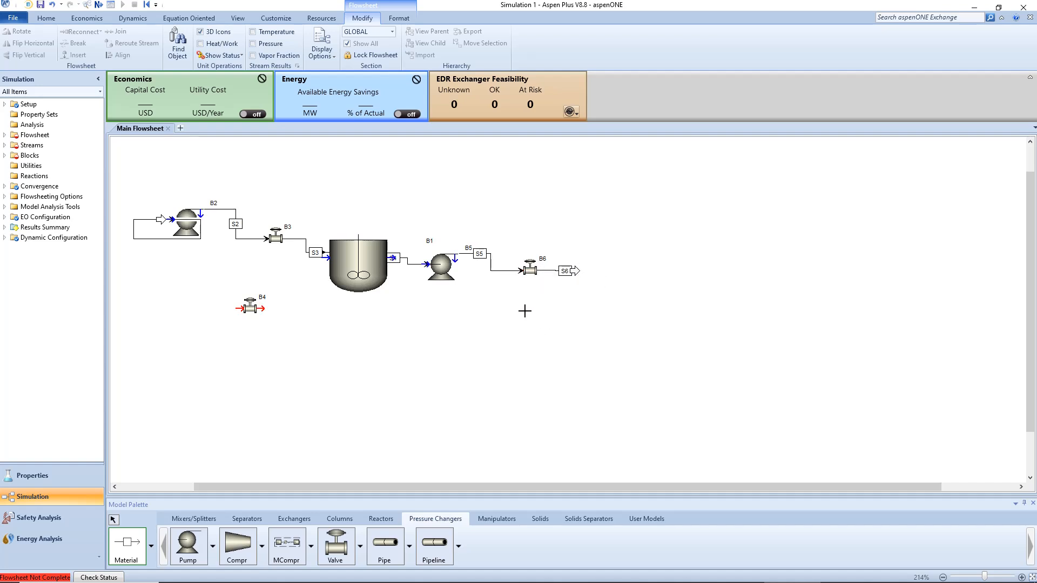
# Add a feed stream into the lower upstream valve and connect that valve's outlet to the reactor inlet.
pyautogui.click(238, 308)
pyautogui.click(178, 324)
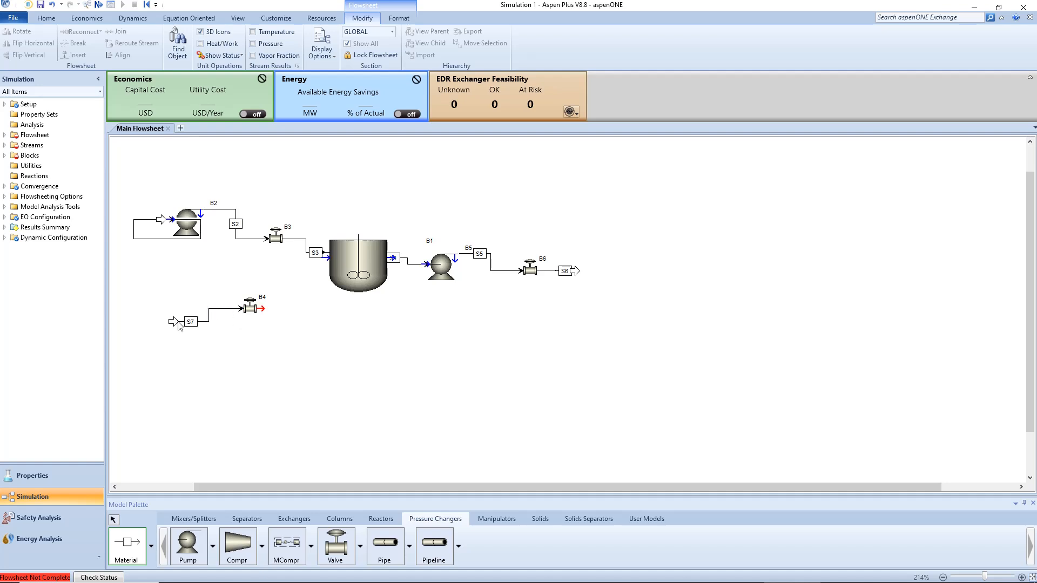
pyautogui.click(263, 309)
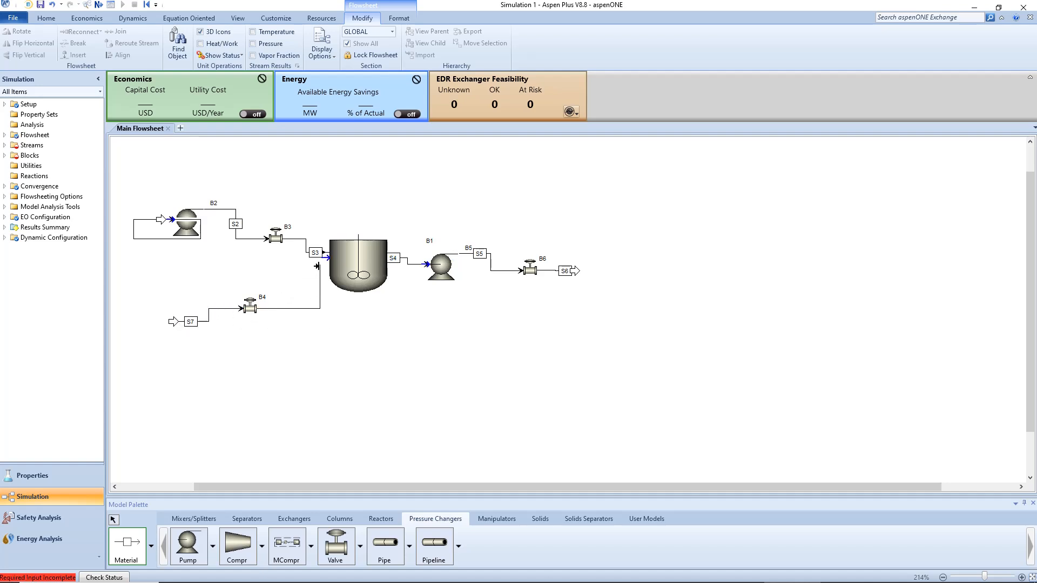
pyautogui.click(324, 272)
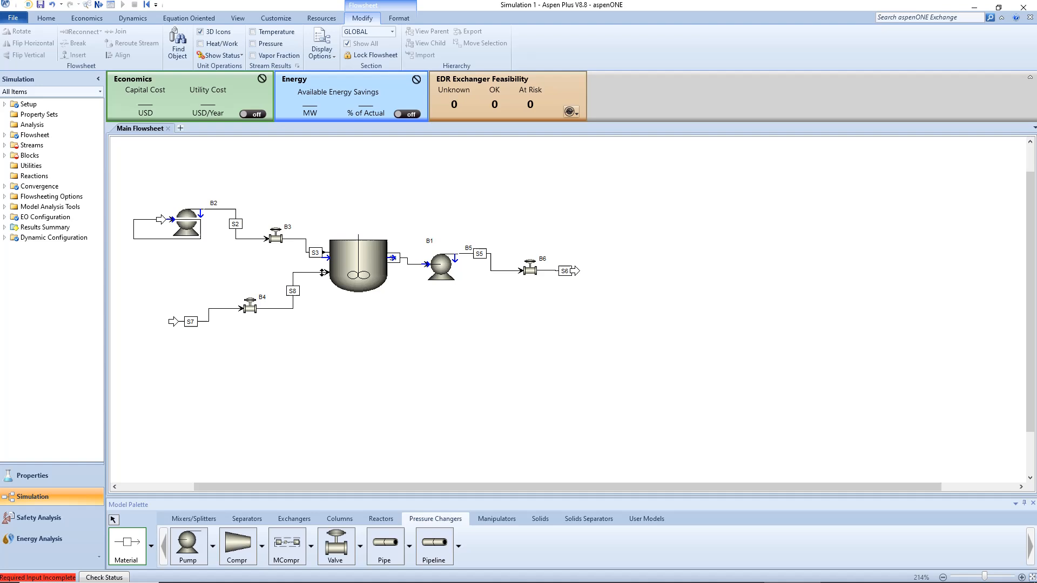
pyautogui.rightClick(289, 372)
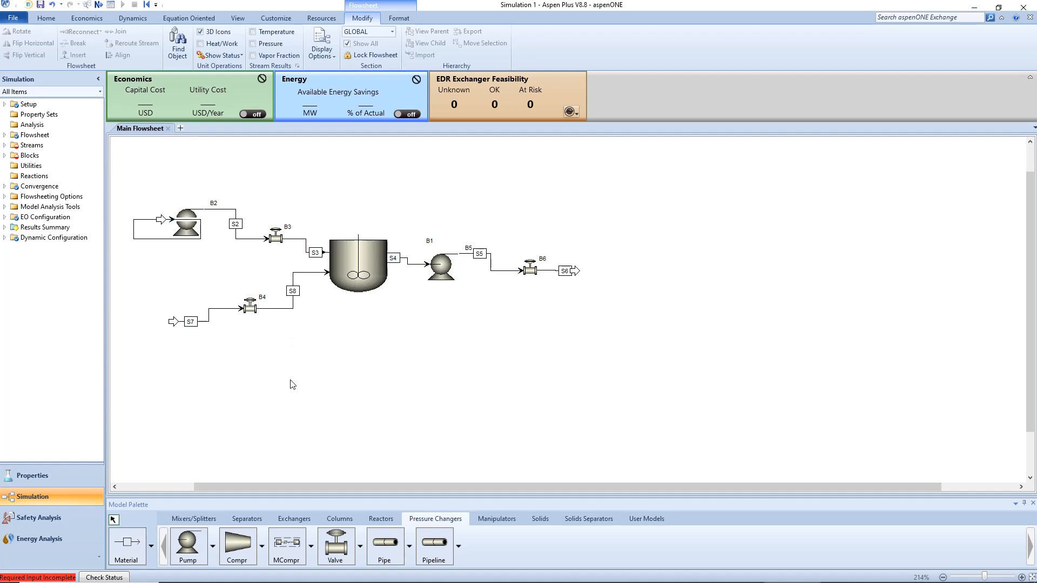
# Rearrange the upstream pump and its looping feed stream so the feed enters the pump from the outer side.
pyautogui.click(203, 226)
pyautogui.moveTo(205, 221); pyautogui.dragTo(137, 239)
pyautogui.click(183, 253)
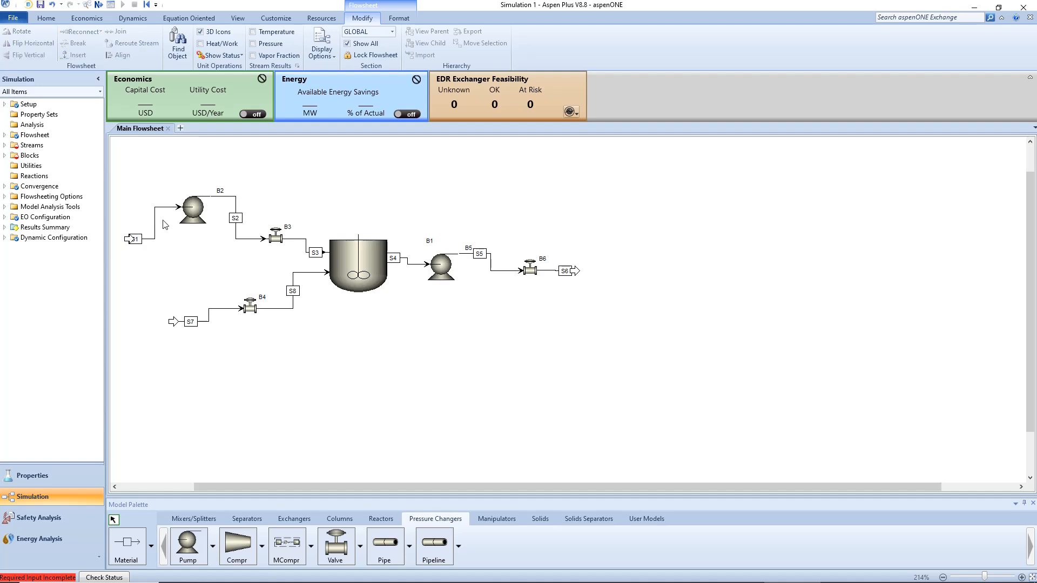
# Rename the pump's feed stream as FB and the lower valve's feed stream as FE.
pyautogui.doubleClick(138, 244)
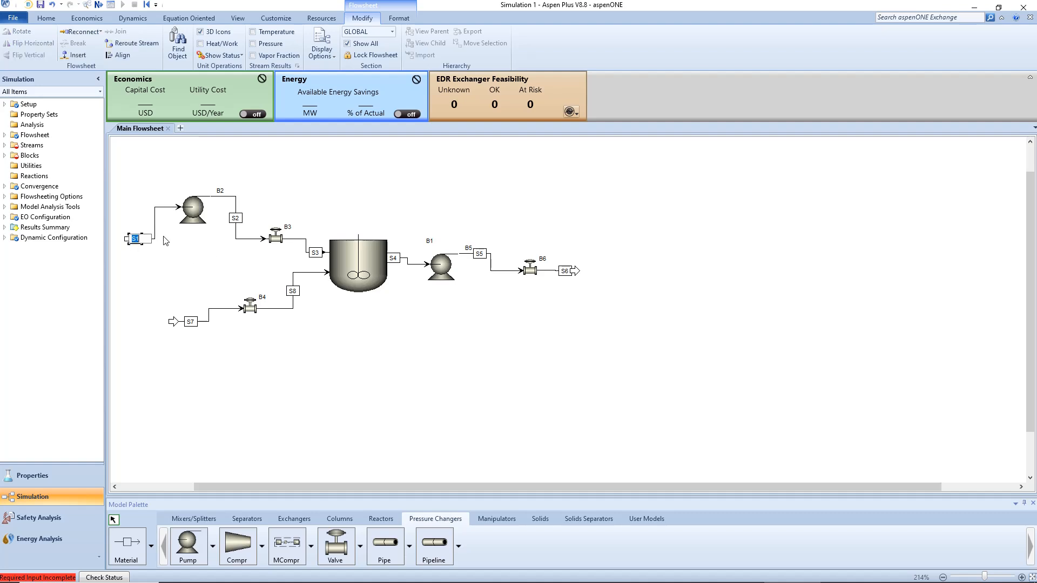
pyautogui.click(161, 253)
pyautogui.doubleClick(143, 240)
pyautogui.click(196, 261)
pyautogui.doubleClick(190, 322)
pyautogui.write('FE')
pyautogui.click(260, 352)
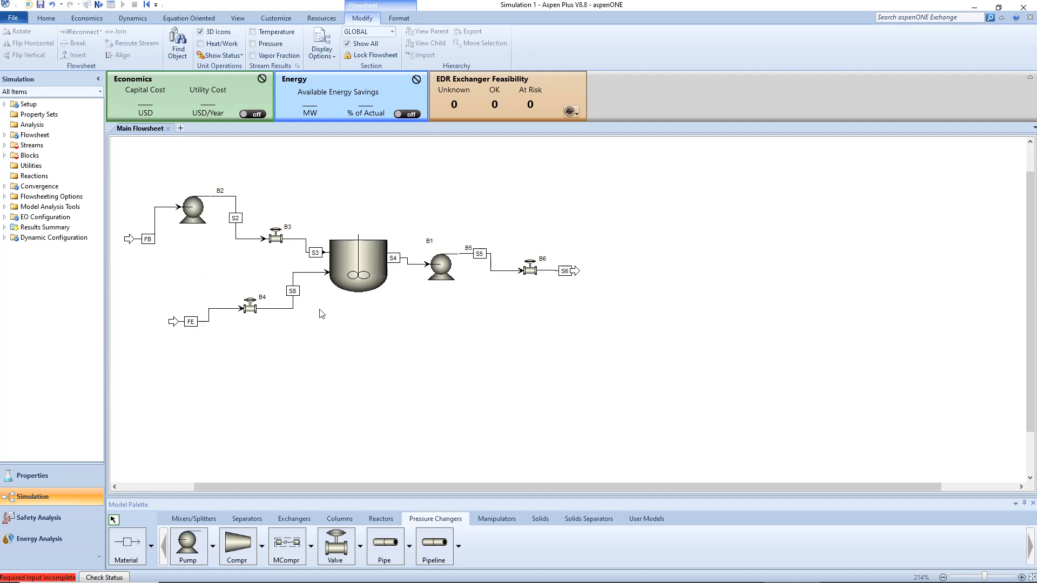
# Rename the reactor inlet streams as BENIN from the upper valve and ETHYIN from the lower valve.
pyautogui.doubleClick(316, 252)
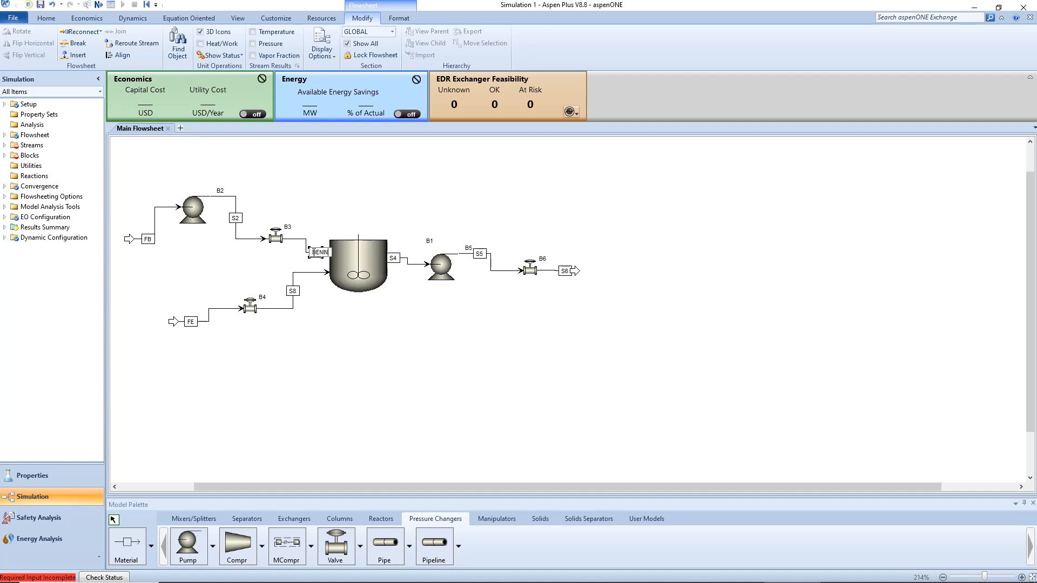
pyautogui.doubleClick(292, 290)
pyautogui.write('ETHYIN')
pyautogui.press('Return')
# Rename the reactor outlet stream as CSTROUT.
pyautogui.doubleClick(399, 258)
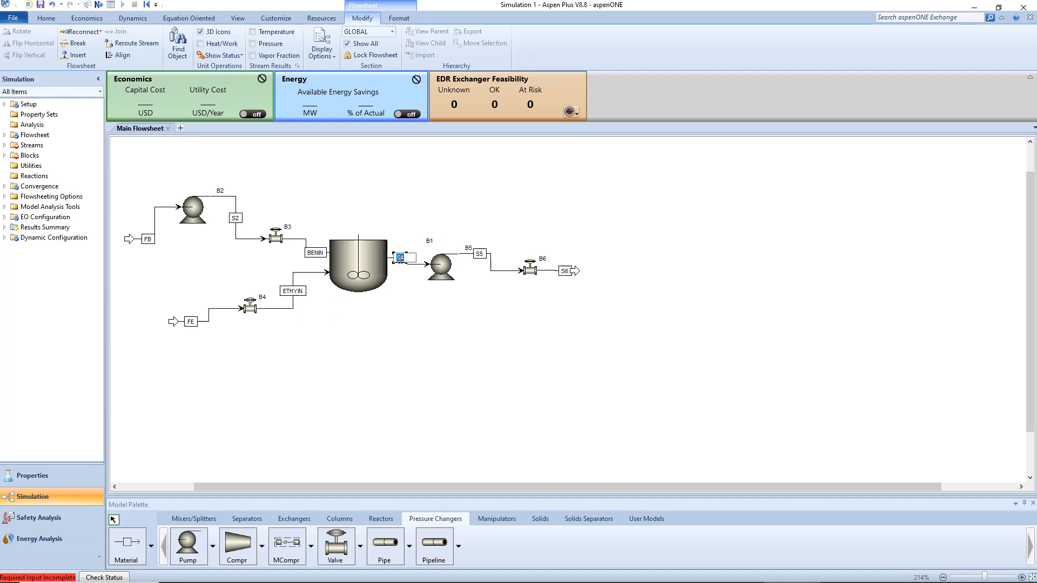
pyautogui.write('CSTROUT')
pyautogui.click(424, 221)
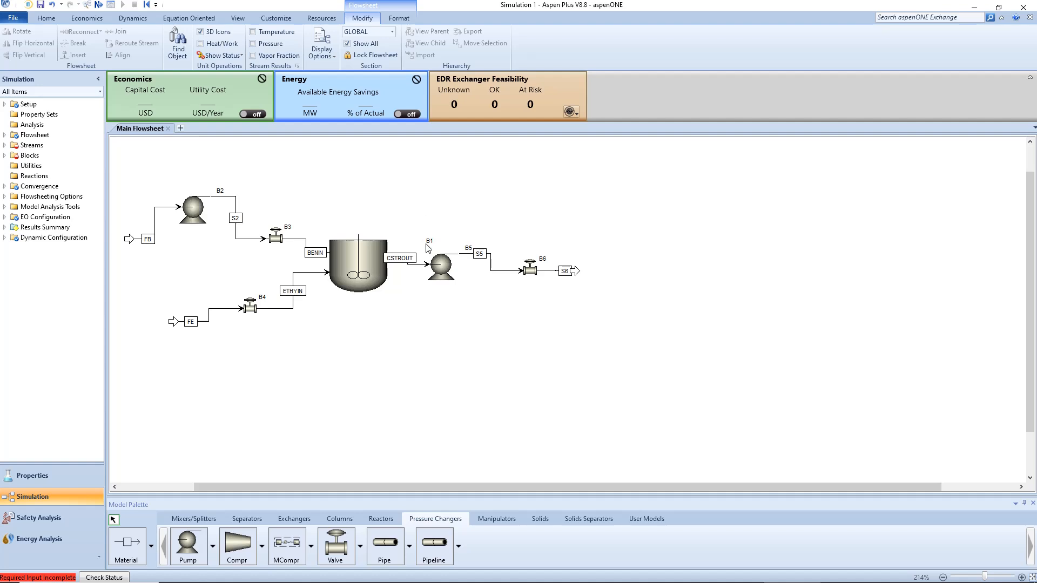
# Rename the reactor block as CSTRS and move its label onto the vessel.
pyautogui.doubleClick(428, 240)
pyautogui.write('CST')
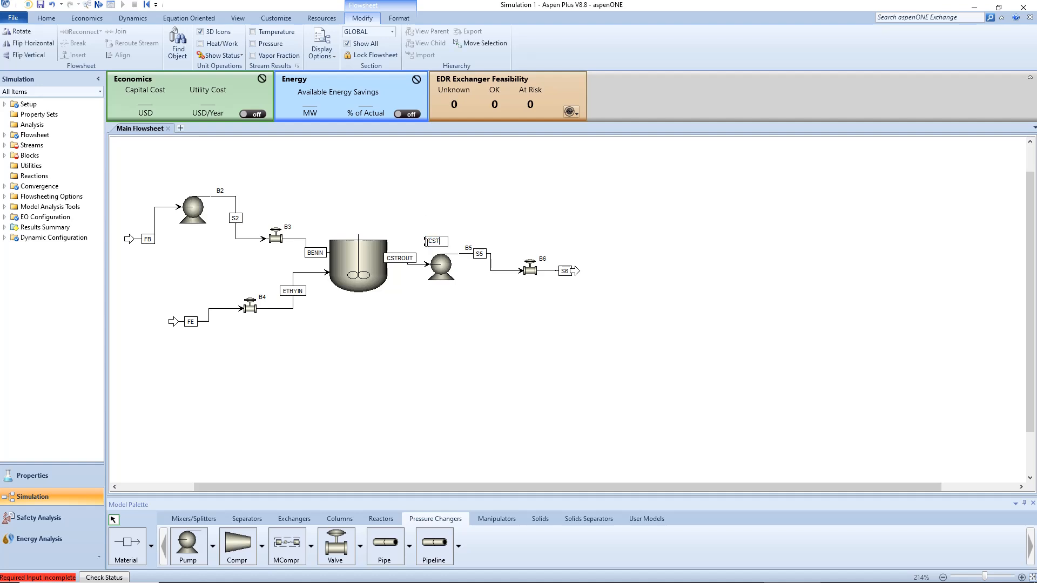
pyautogui.write('RS')
pyautogui.click(427, 233)
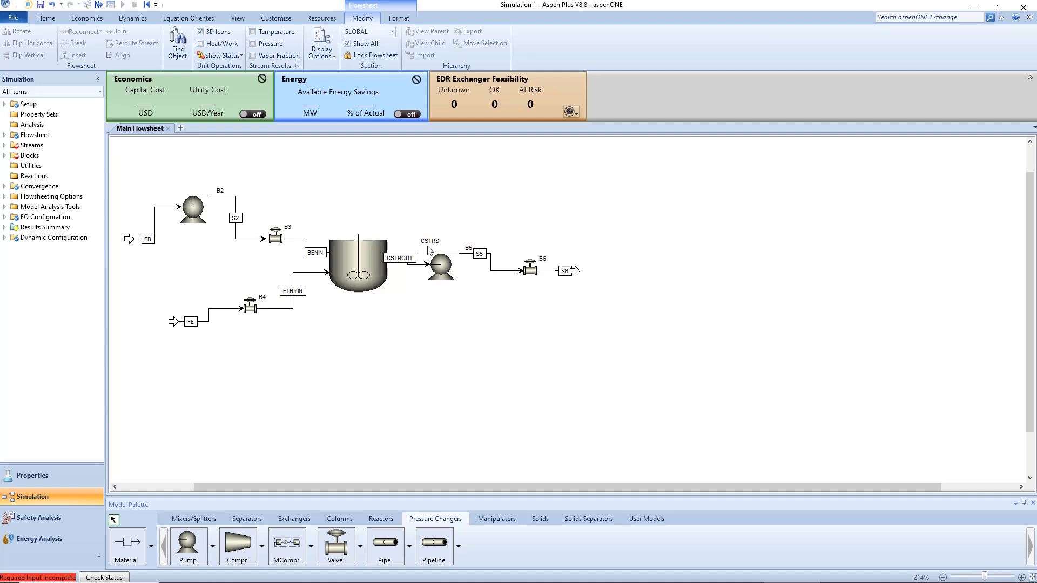
pyautogui.moveTo(430, 245); pyautogui.dragTo(341, 261)
# Specify feed stream FB at 25 C and 1 bar with a total flow rate of 100 kmol/hr.
pyautogui.doubleClick(158, 225)
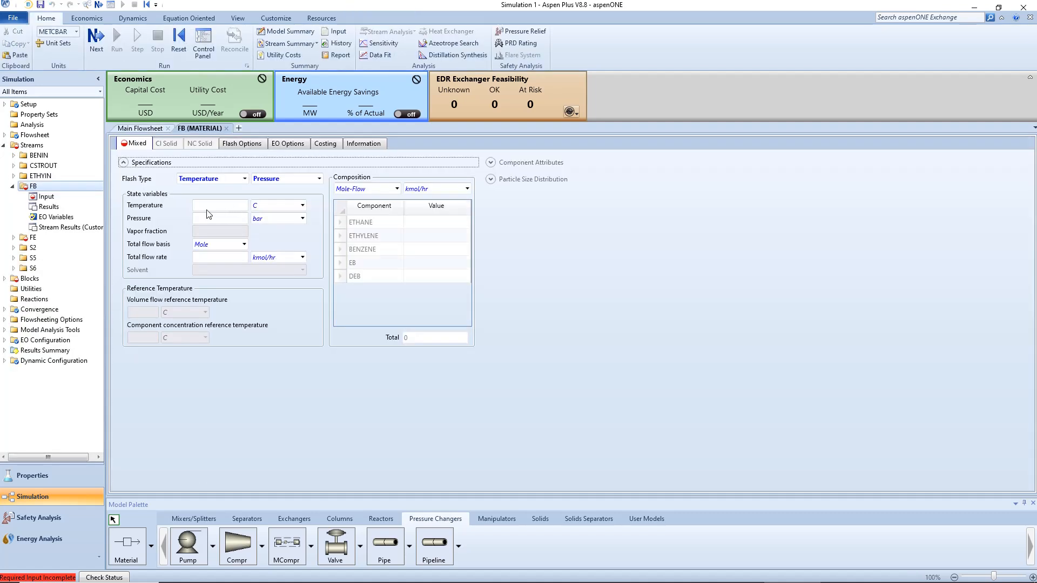
pyautogui.click(215, 204)
pyautogui.write('25')
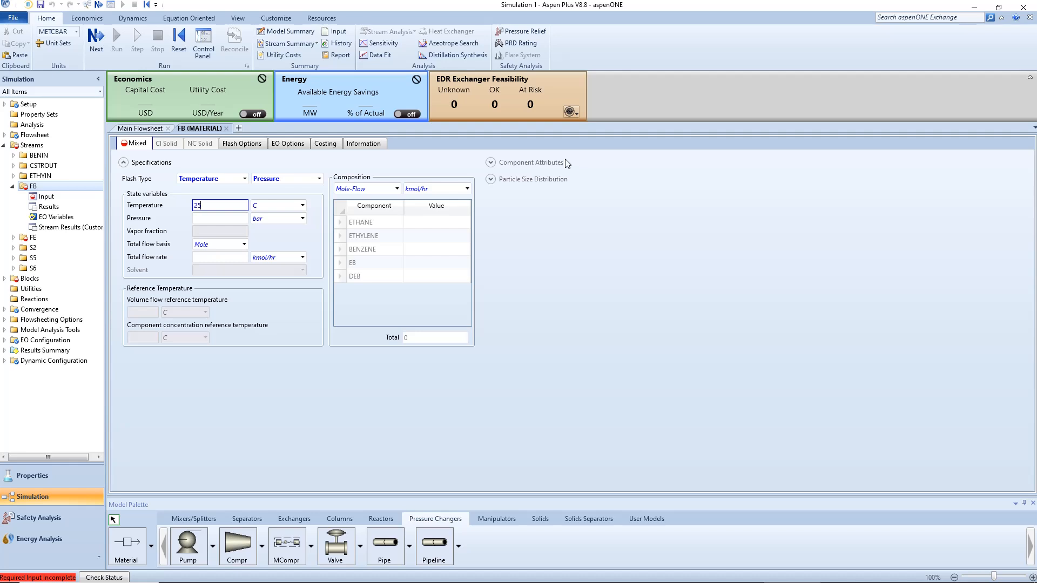
pyautogui.click(222, 219)
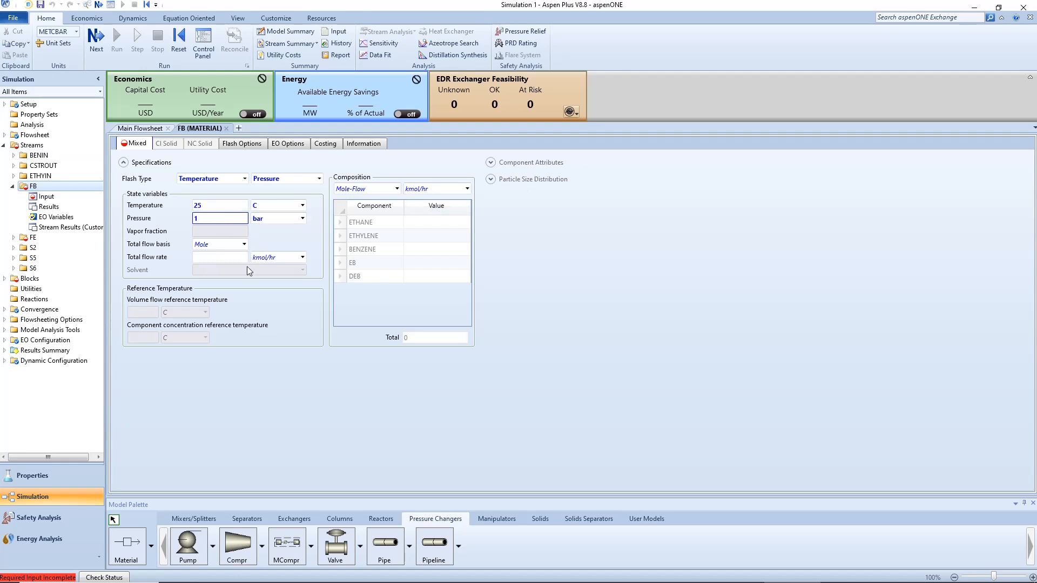
pyautogui.click(225, 257)
pyautogui.write('100')
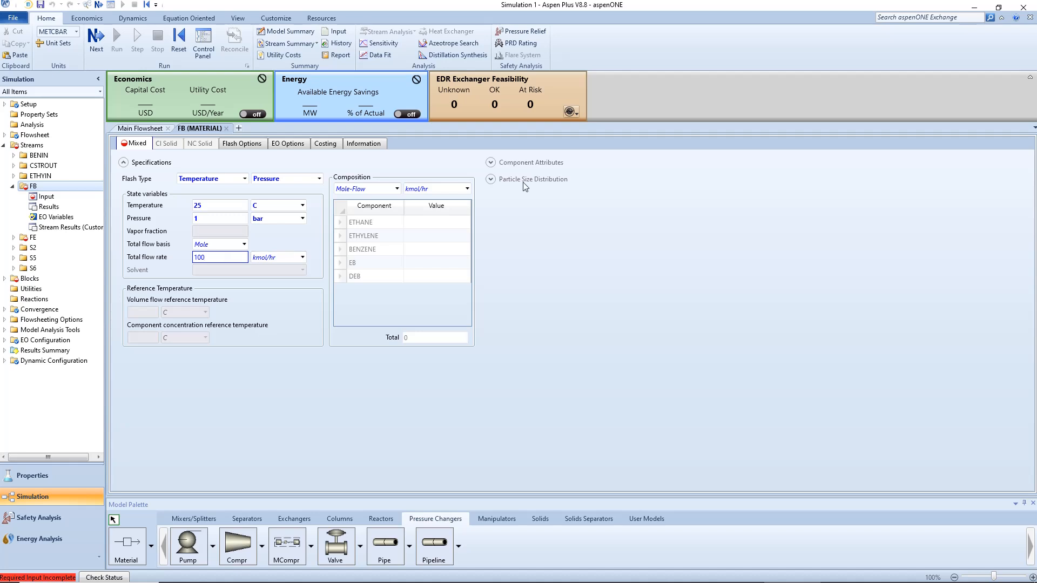
# Set FB's composition basis to Mole-Frac and enter 1 for BENZENE.
pyautogui.click(397, 188)
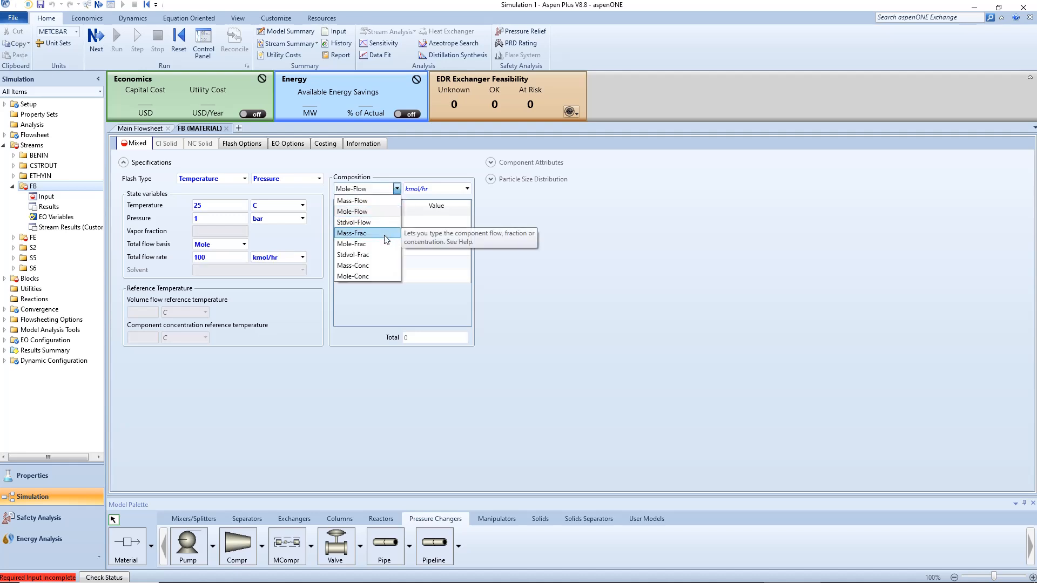
pyautogui.click(385, 229)
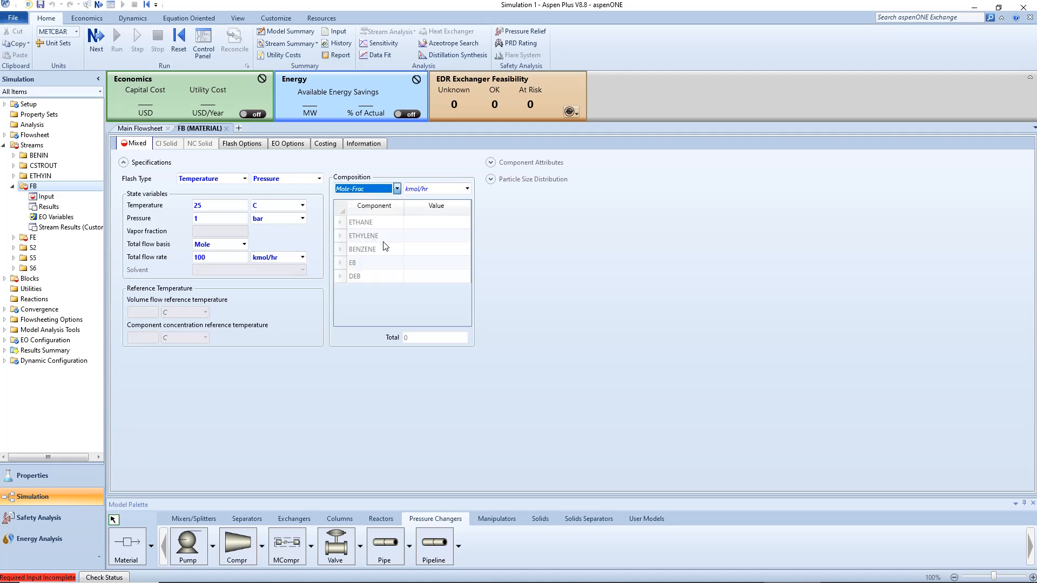
pyautogui.click(420, 253)
pyautogui.write('1')
pyautogui.press('Return')
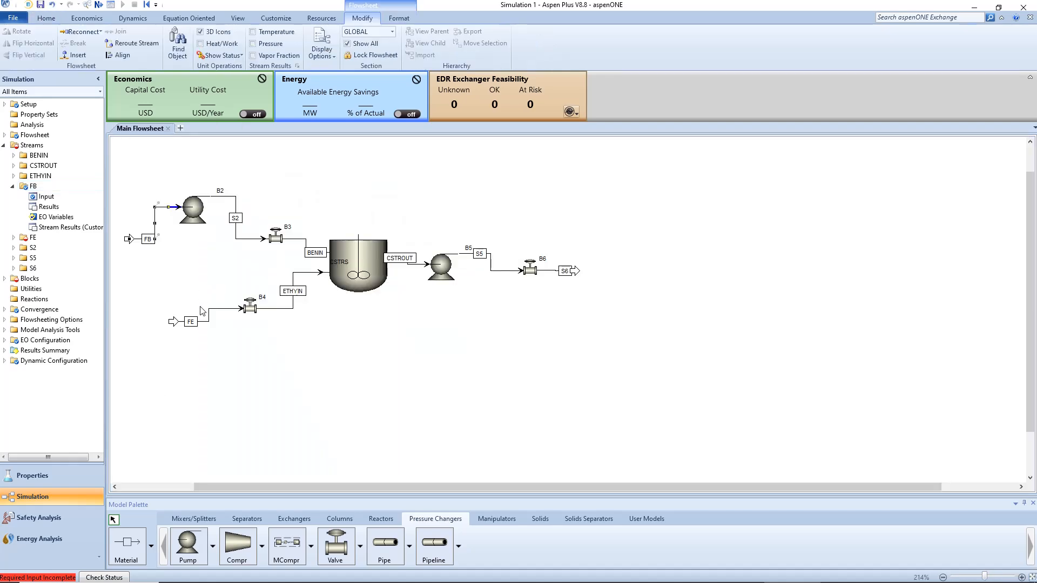
# Specify feed stream FE at 25 C and 25 bar with a total flow rate of 105.26 kmol/hr.
pyautogui.doubleClick(207, 315)
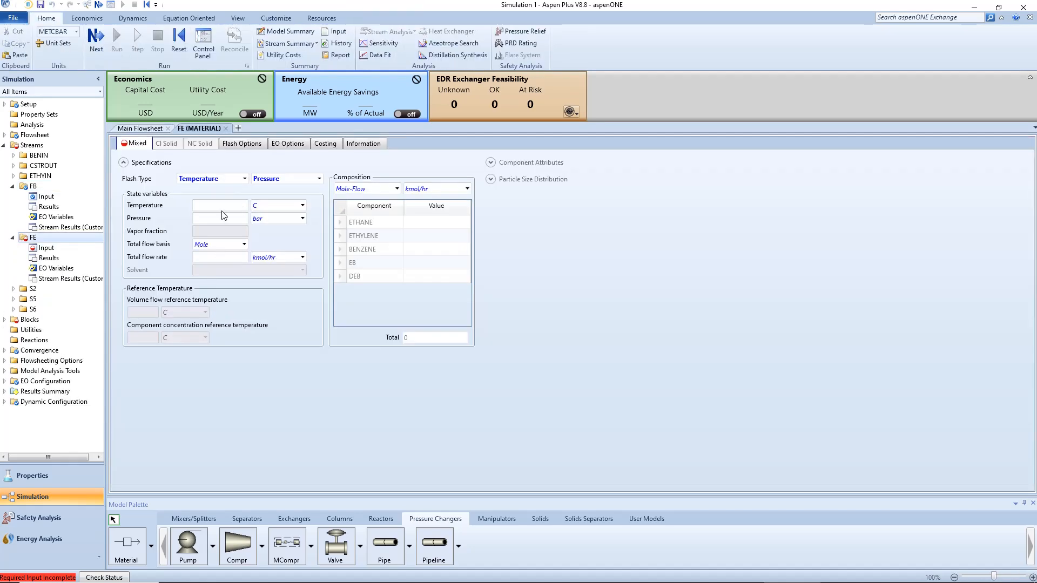
pyautogui.click(222, 211)
pyautogui.click(221, 218)
pyautogui.write('25')
pyautogui.click(226, 256)
pyautogui.write('105.26')
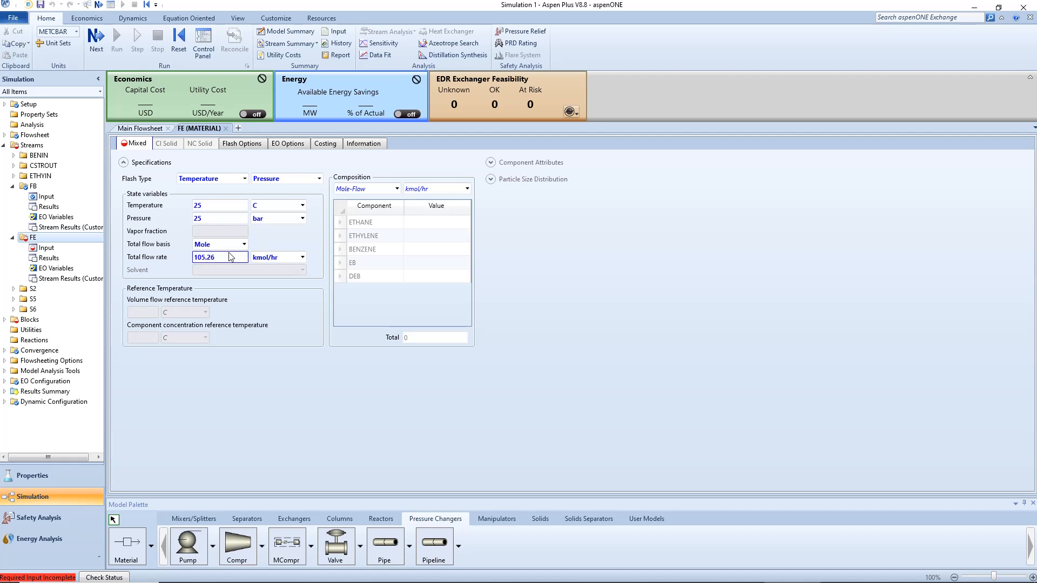
# Set FE's composition basis to Mole-Frac and enter 0.05 for ETHANE and 0.95 for ETHYLENE.
pyautogui.click(396, 188)
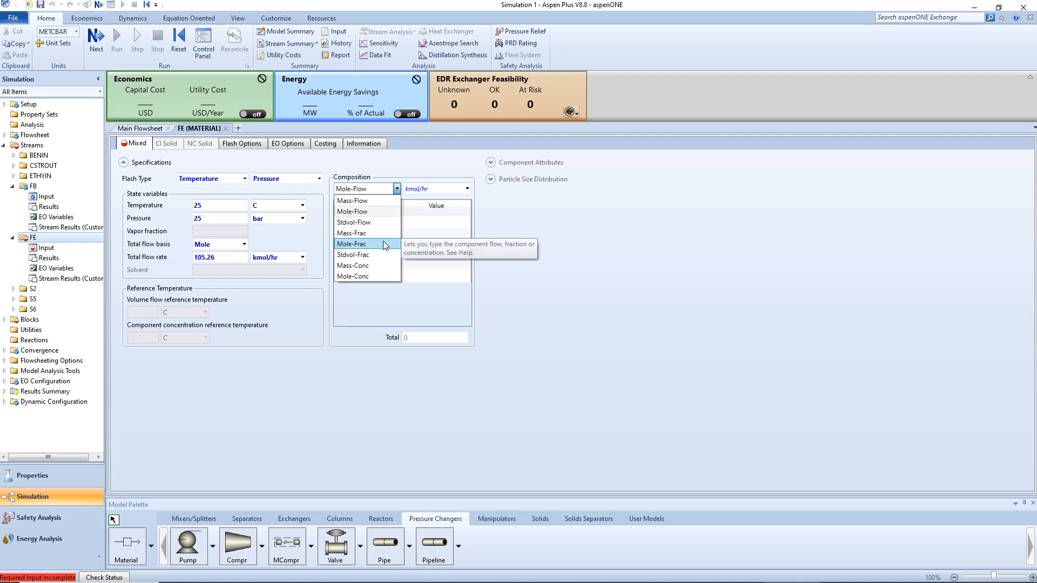
pyautogui.click(383, 242)
pyautogui.click(413, 224)
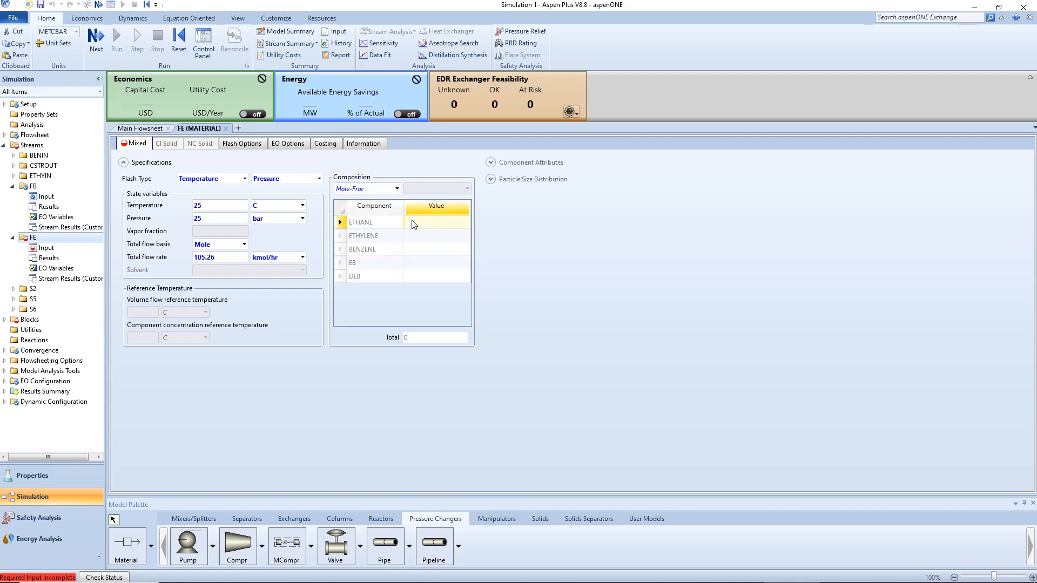
pyautogui.write('0.05')
pyautogui.press('Return')
pyautogui.write('0.95')
pyautogui.press('Return')
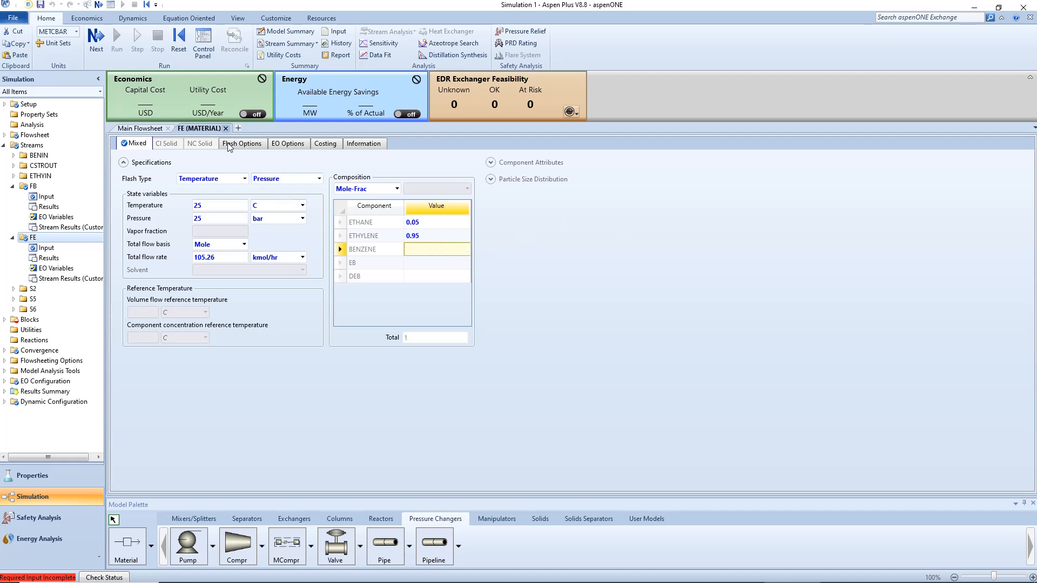
pyautogui.click(226, 128)
# Specify pump B2 with a pressure increase of 25 bar.
pyautogui.doubleClick(193, 208)
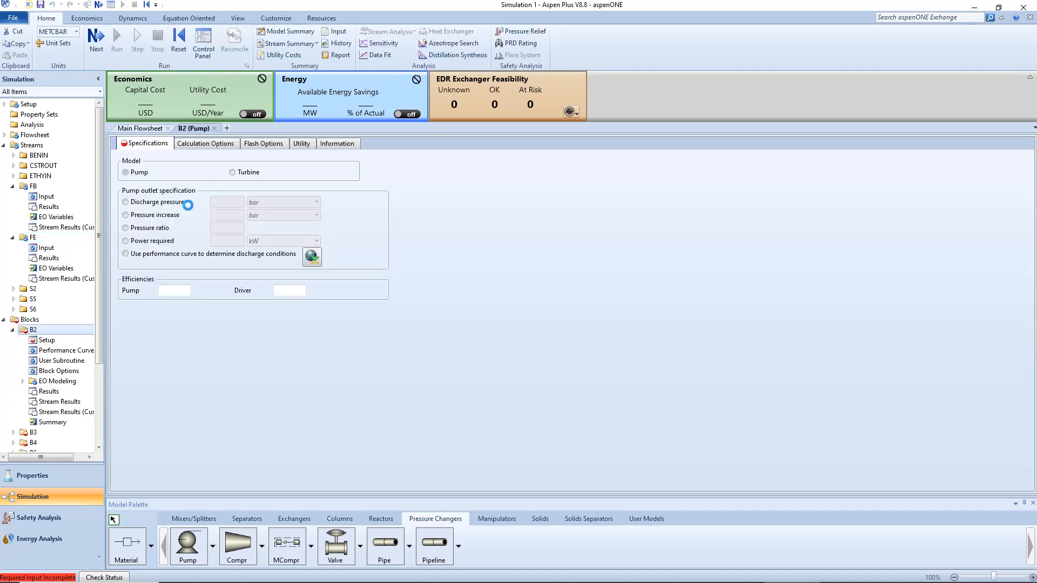
pyautogui.click(160, 216)
pyautogui.click(227, 215)
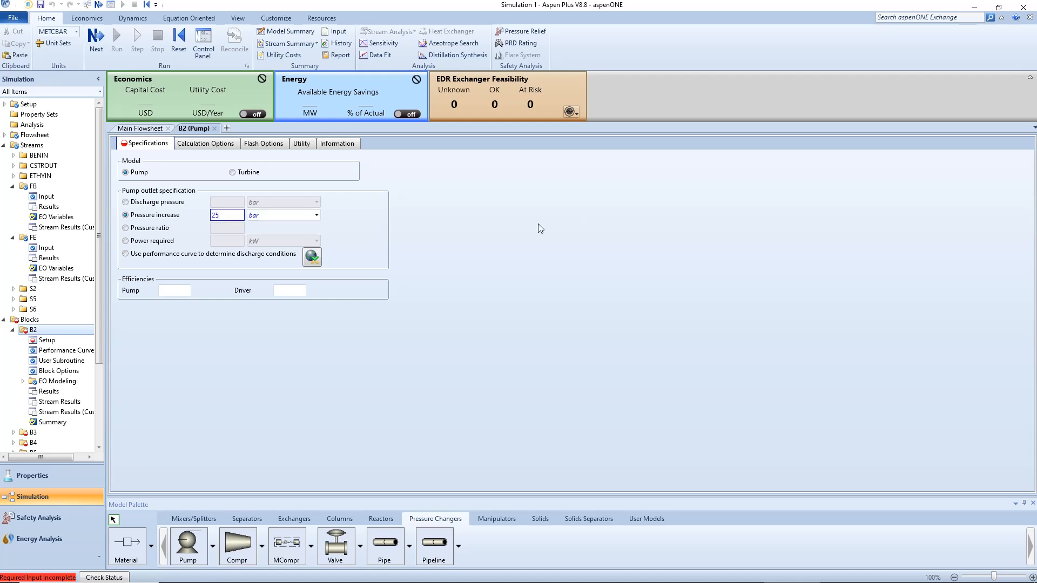
pyautogui.click(214, 128)
# Specify the outlet pressure of valve B3 on the benzene line.
pyautogui.doubleClick(273, 238)
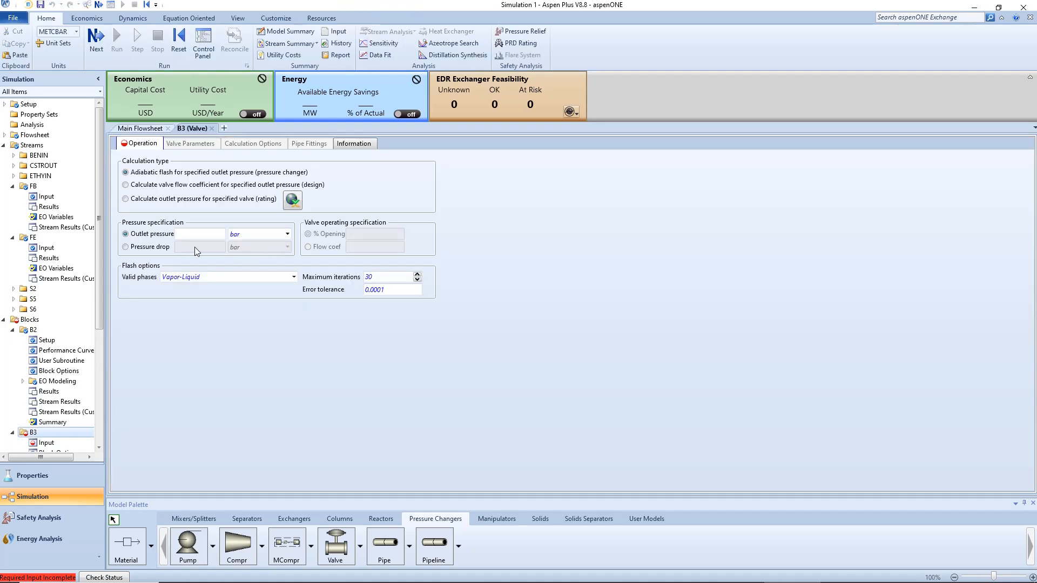
pyautogui.press('Return')
pyautogui.click(212, 128)
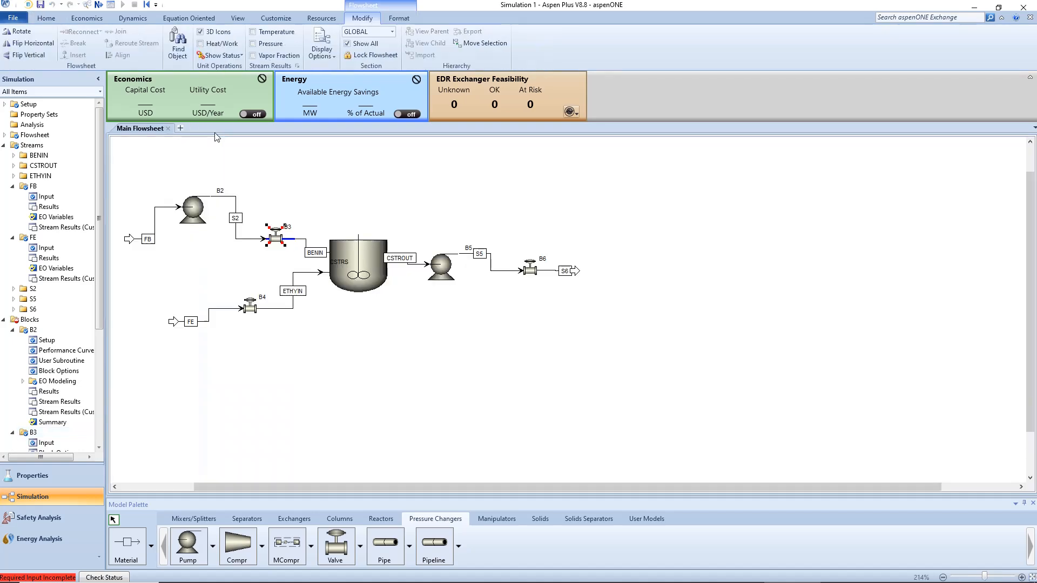
# Set the outlet pressure of valve B4 on the ethylene line to 20 bar.
pyautogui.doubleClick(250, 308)
pyautogui.click(204, 235)
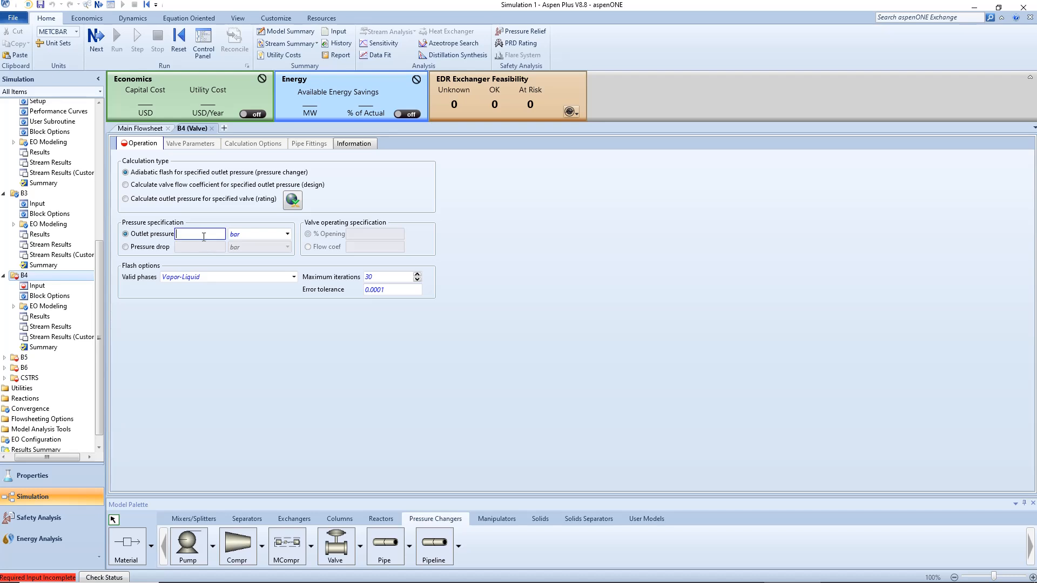
pyautogui.write('20')
pyautogui.press('Return')
pyautogui.click(211, 128)
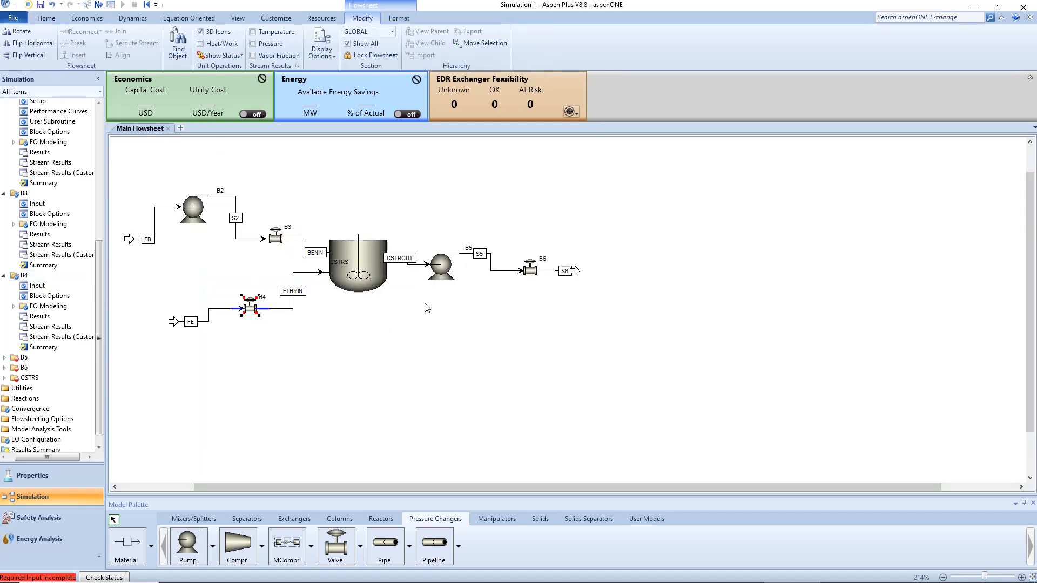
# Set the CSTRS reactor's operating conditions to a pressure of 20 bar and a temperature of 150 C.
pyautogui.doubleClick(380, 262)
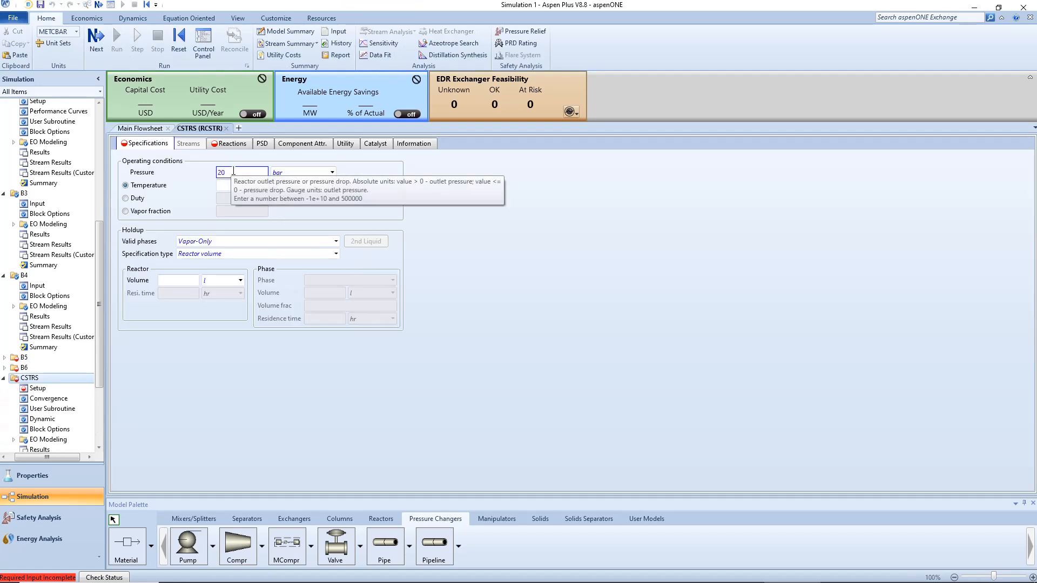
pyautogui.write('20')
pyautogui.press('Return')
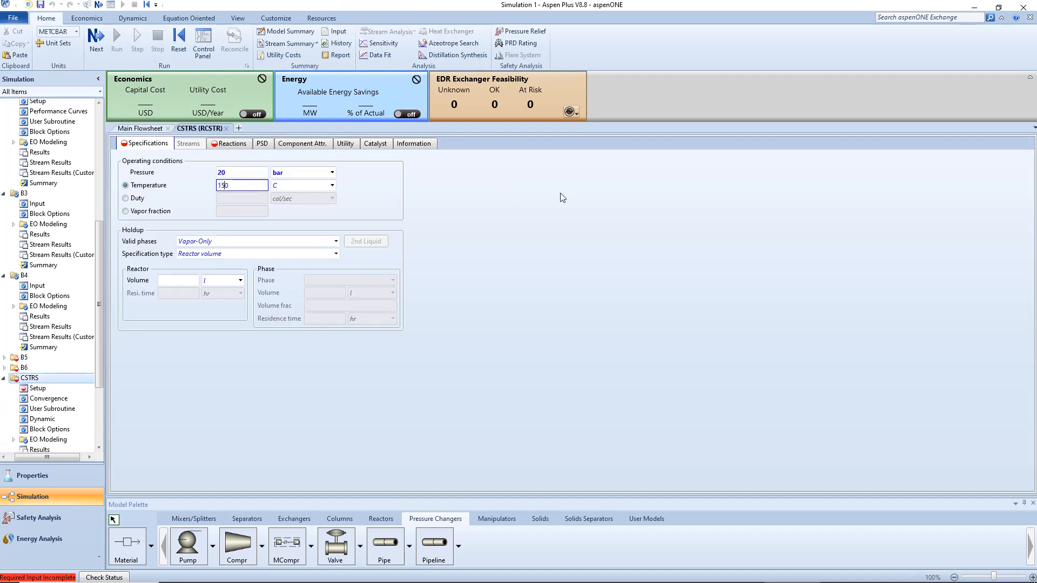
pyautogui.write('150')
# Set the CSTRS holdup to Liquid-Only valid phases with a reactor volume of 200 cum, and return to the main flowsheet.
pyautogui.click(275, 242)
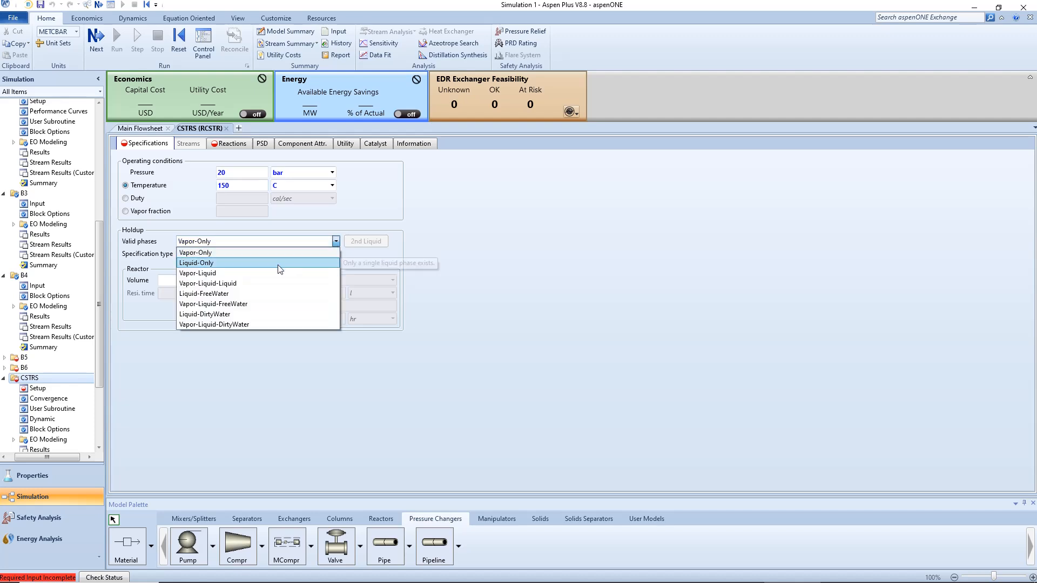
pyautogui.click(280, 264)
pyautogui.click(188, 280)
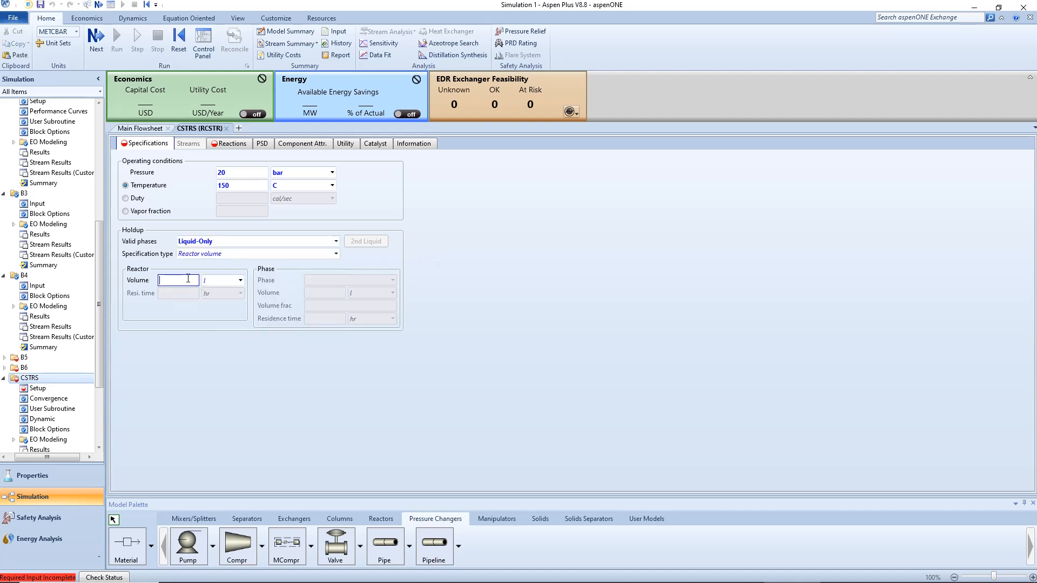
pyautogui.write('200')
pyautogui.click(240, 280)
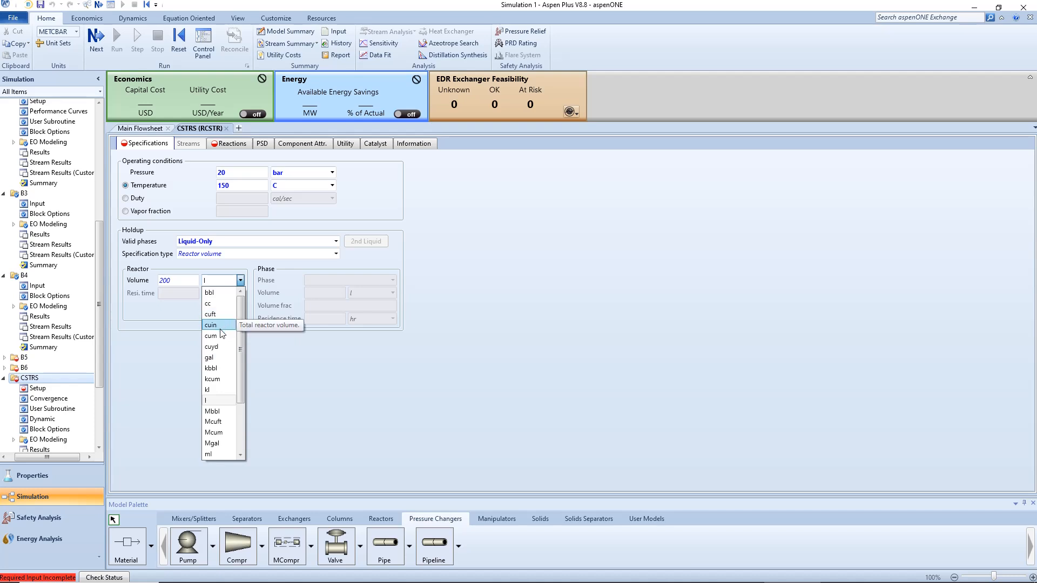
pyautogui.click(213, 335)
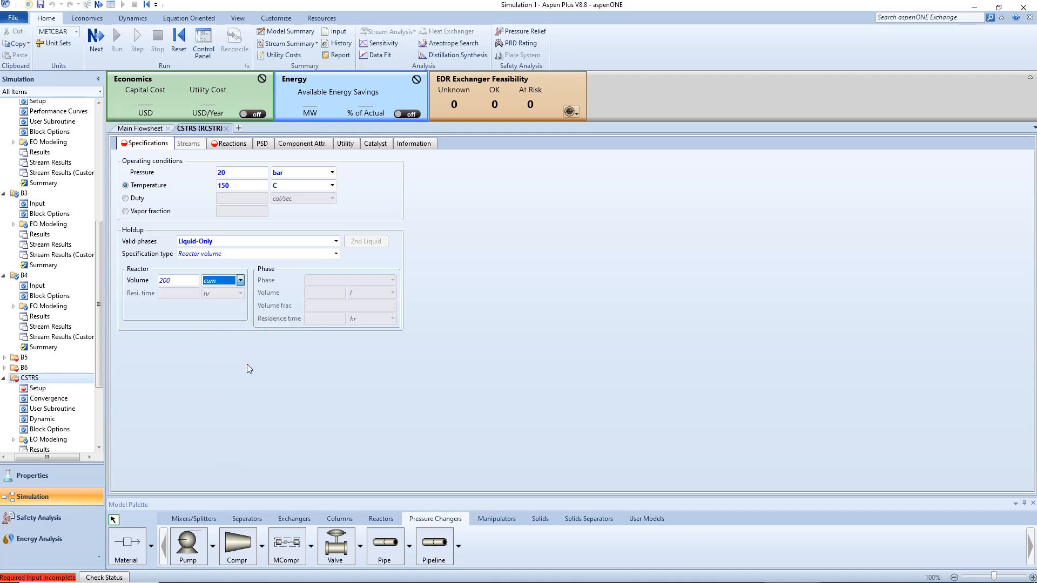
pyautogui.click(230, 144)
pyautogui.click(154, 129)
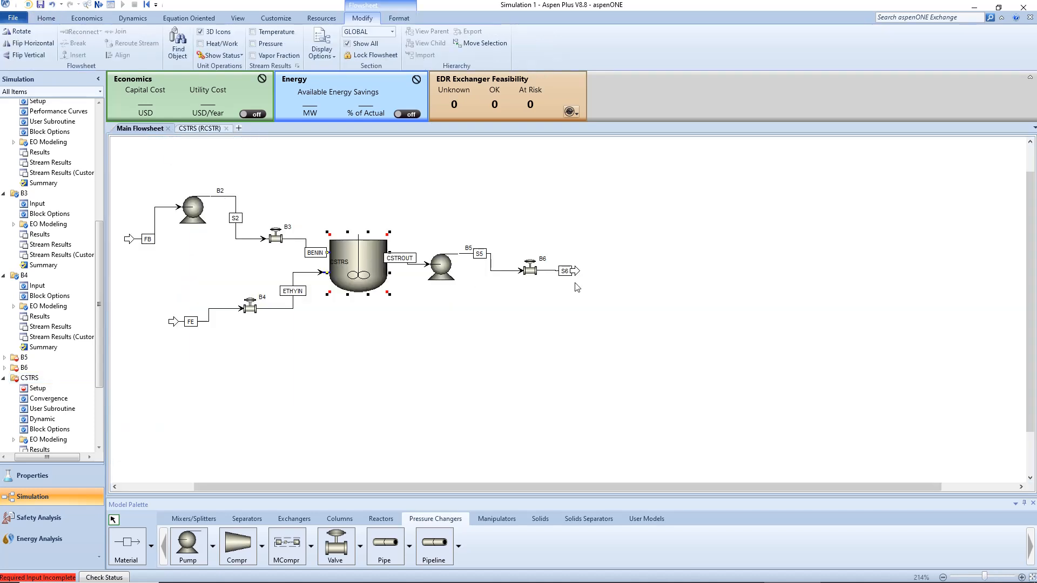
# Specify pump B5 after the reactor with a pressure increase of 10 bar.
pyautogui.doubleClick(441, 266)
pyautogui.click(224, 218)
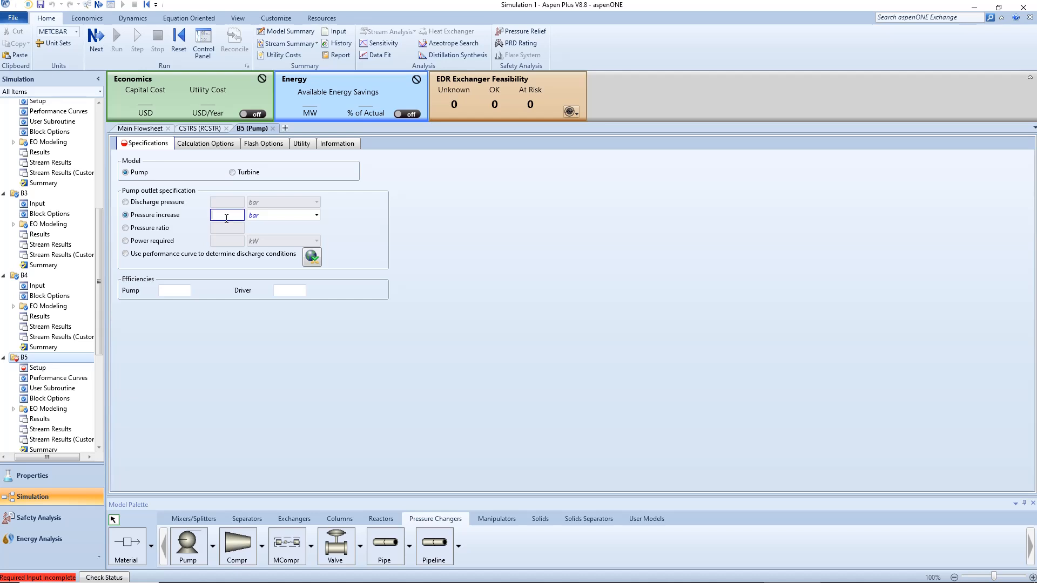
pyautogui.write('10')
pyautogui.click(273, 128)
# Set the outlet pressure of valve B6 on the product line to 20 bar.
pyautogui.doubleClick(530, 271)
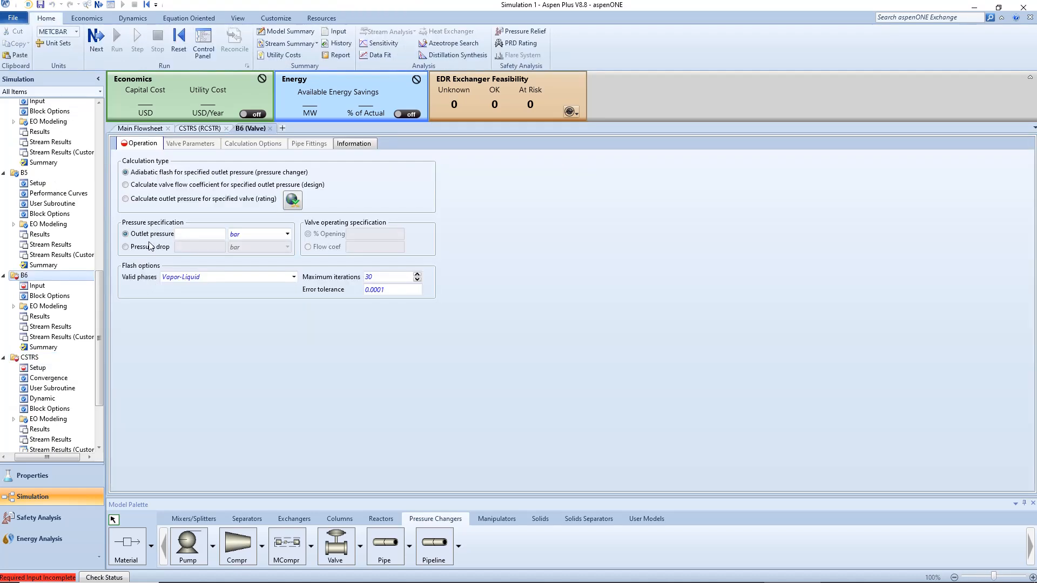
pyautogui.click(191, 236)
pyautogui.write('20')
pyautogui.press('Return')
pyautogui.click(270, 129)
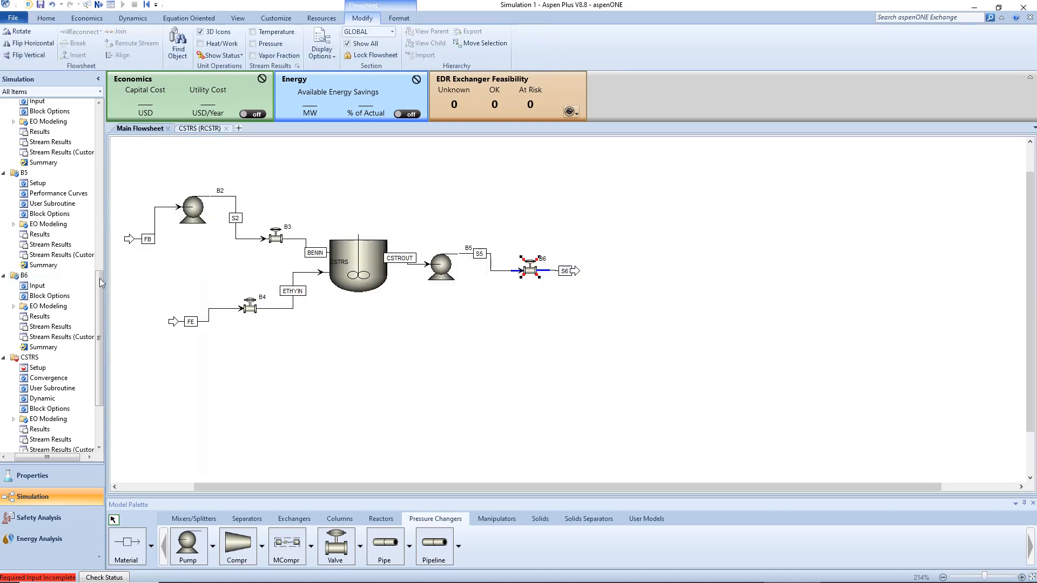
# Create a reaction set with ID R-1 and type POWERLAW.
pyautogui.scroll(-3, 54, 346)
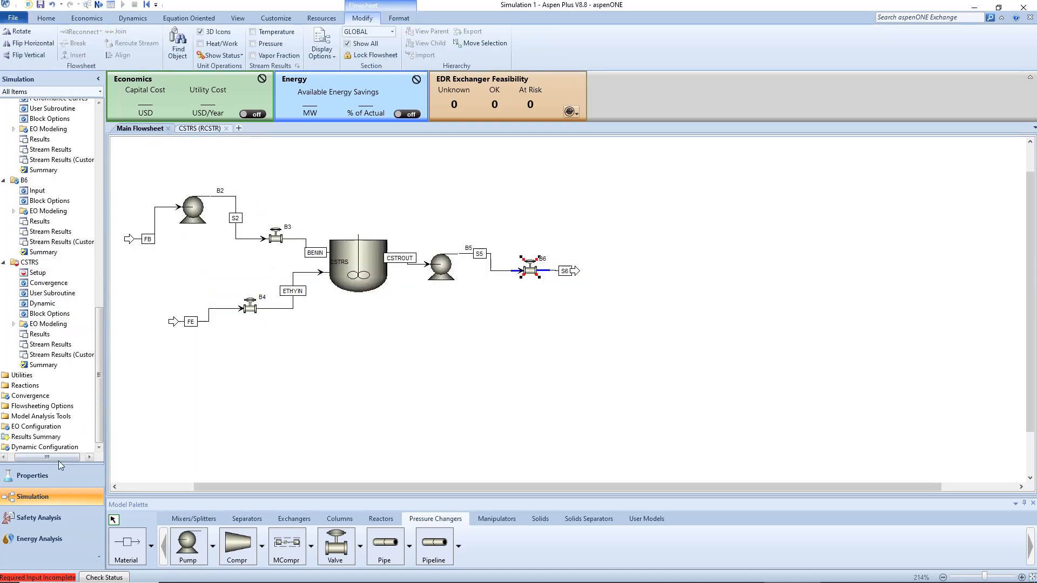
pyautogui.click(4, 457)
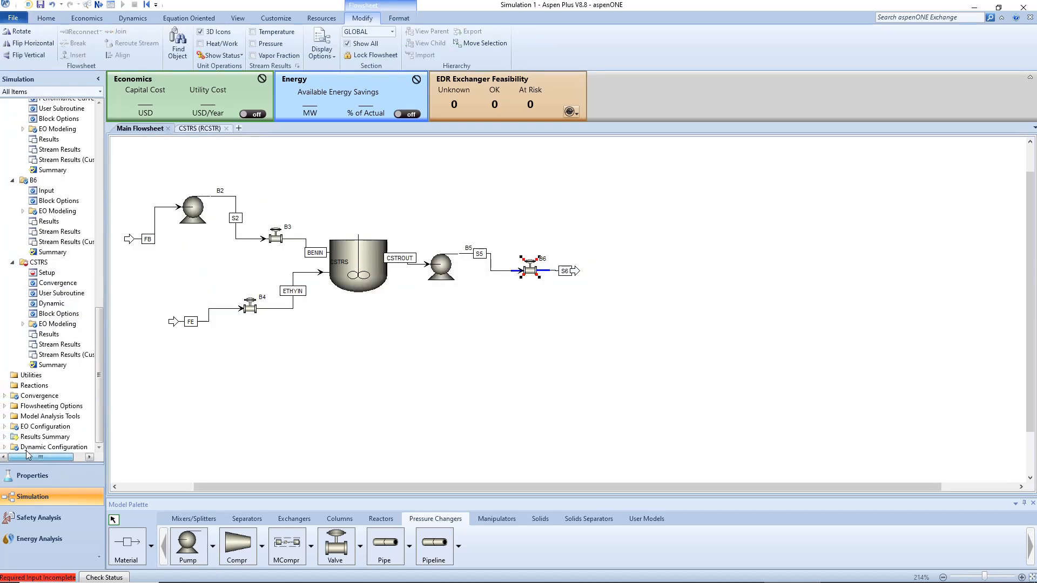
pyautogui.click(15, 386)
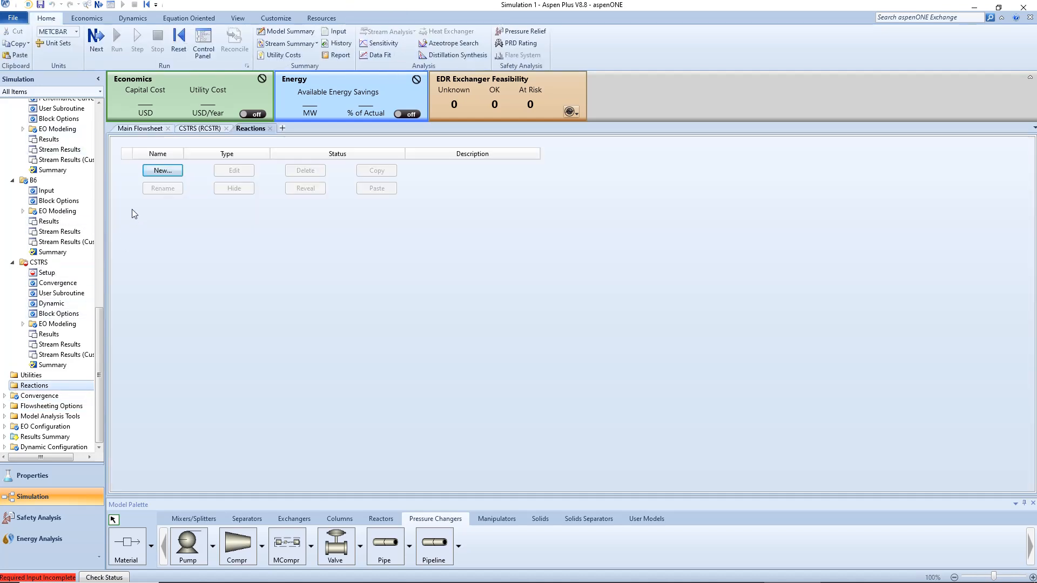
pyautogui.click(160, 171)
pyautogui.click(486, 301)
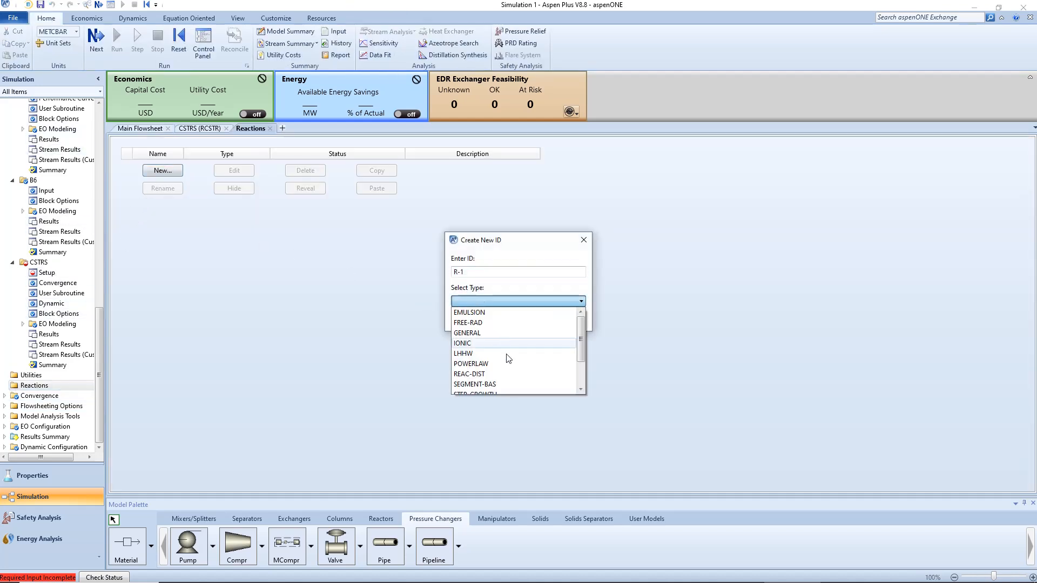
pyautogui.click(506, 364)
pyautogui.click(495, 320)
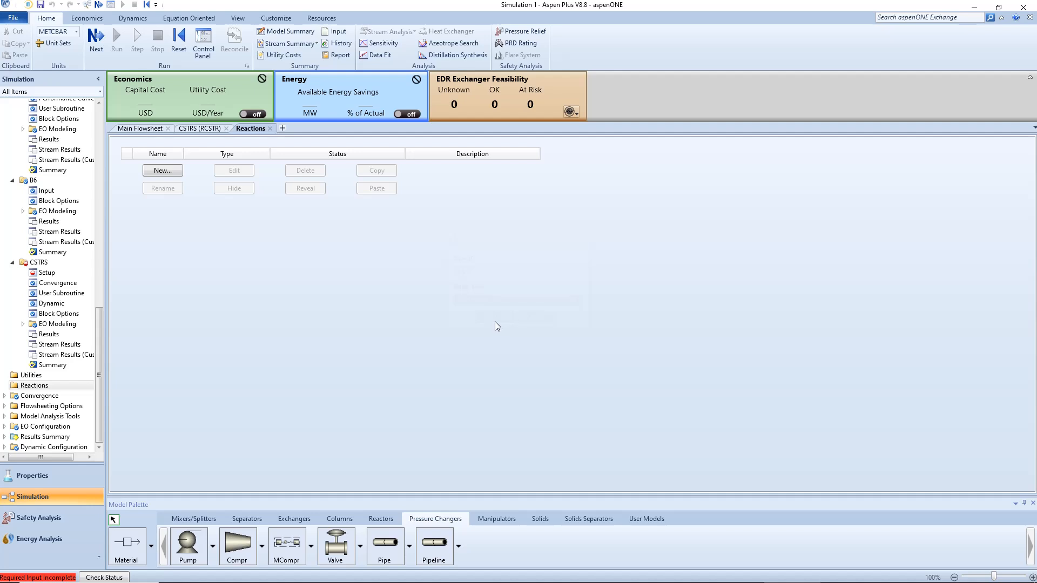
# Add kinetic reaction No. 1 to R-1 with ETHYLENE and BENZENE as reactants and EB as the product.
pyautogui.click(164, 192)
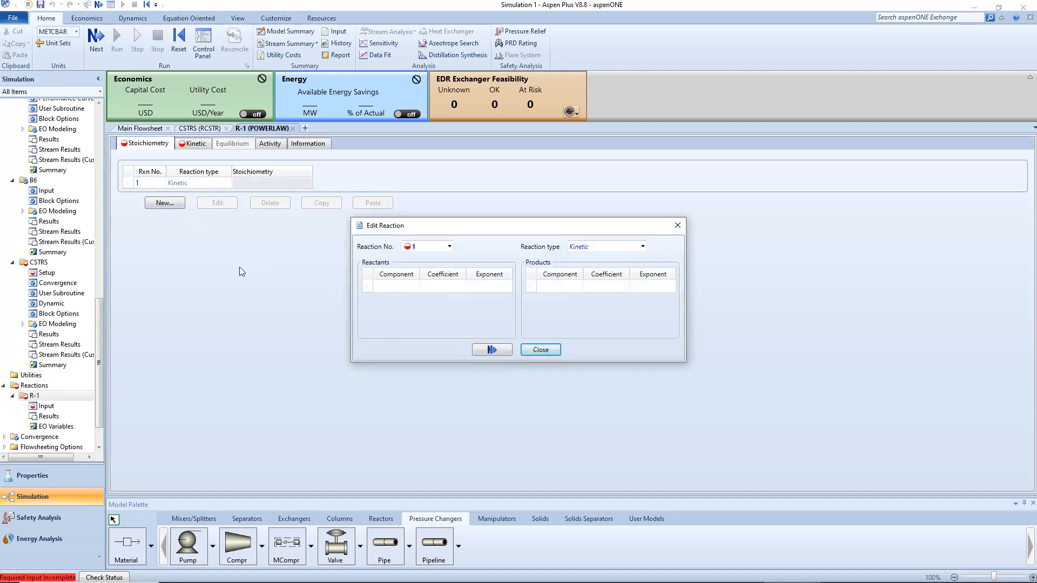
pyautogui.click(407, 288)
pyautogui.click(415, 288)
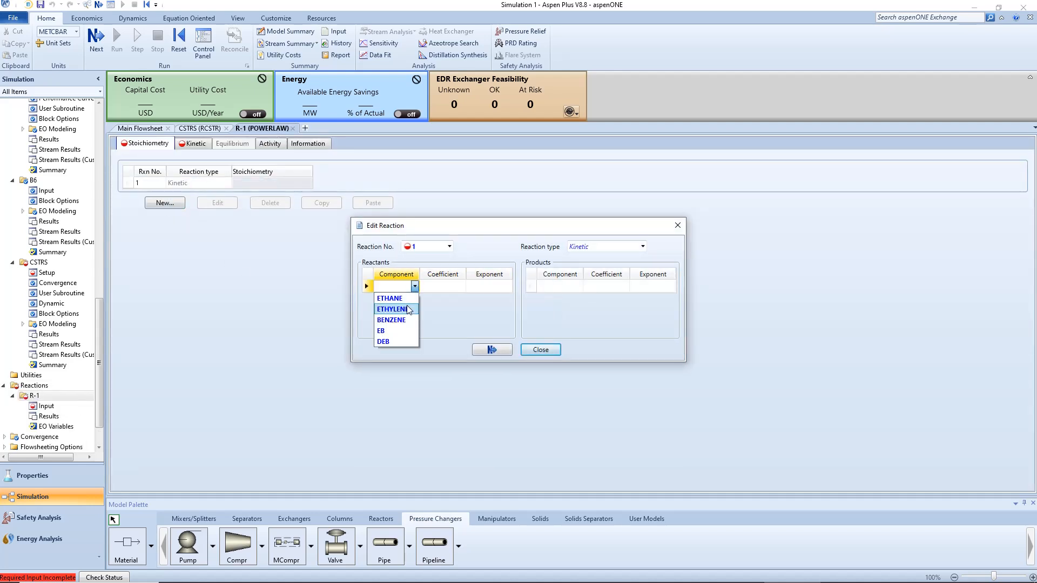
pyautogui.click(408, 309)
pyautogui.click(415, 299)
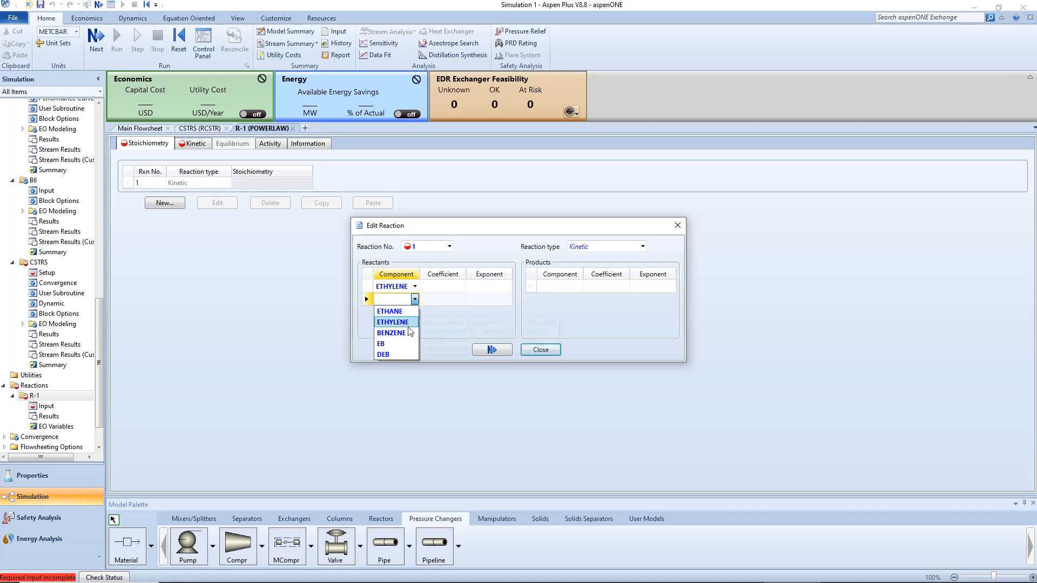
pyautogui.click(391, 332)
pyautogui.click(575, 287)
pyautogui.click(578, 287)
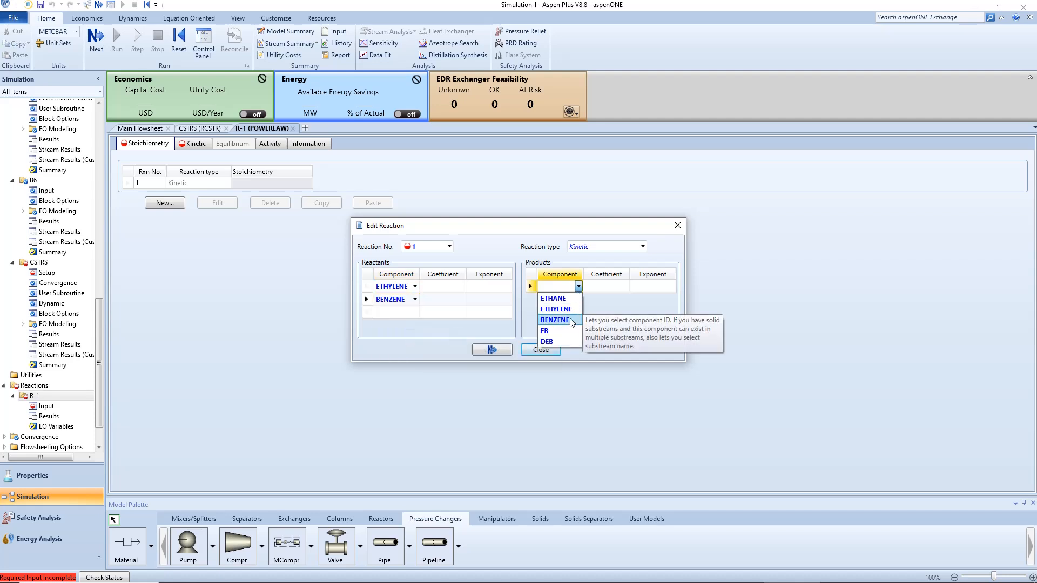
pyautogui.click(557, 331)
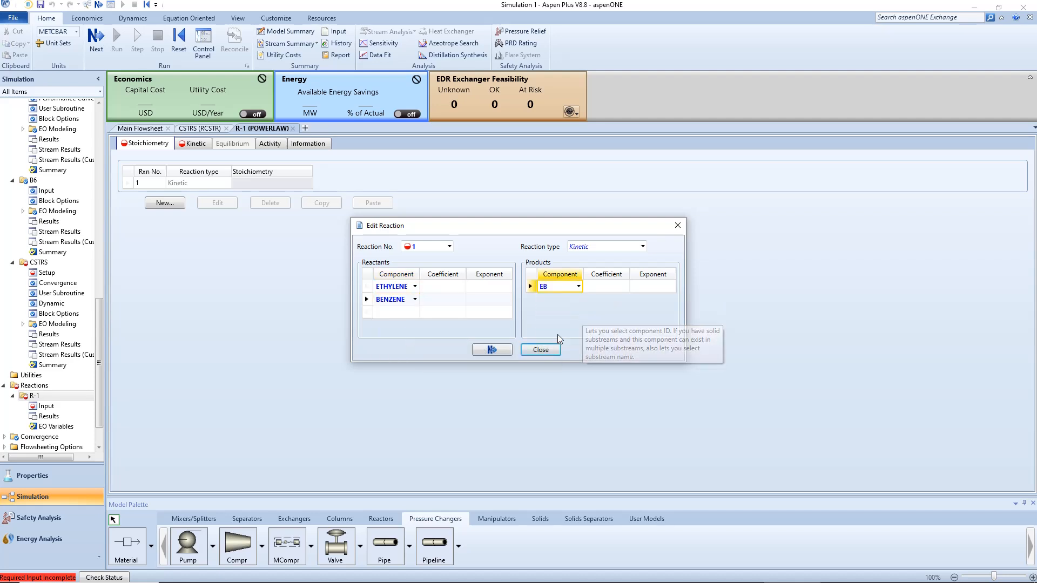
# Give ETHYLENE and BENZENE coefficient -1 and exponent 1 in reaction 1, and give EB coefficient 1.
pyautogui.click(446, 289)
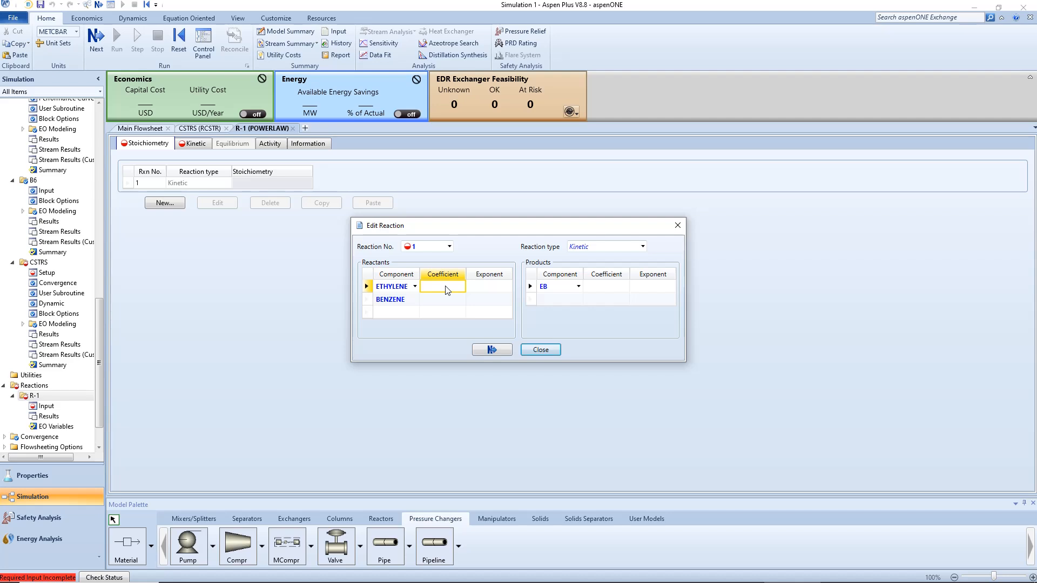
pyautogui.click(445, 290)
pyautogui.click(488, 286)
pyautogui.write('1')
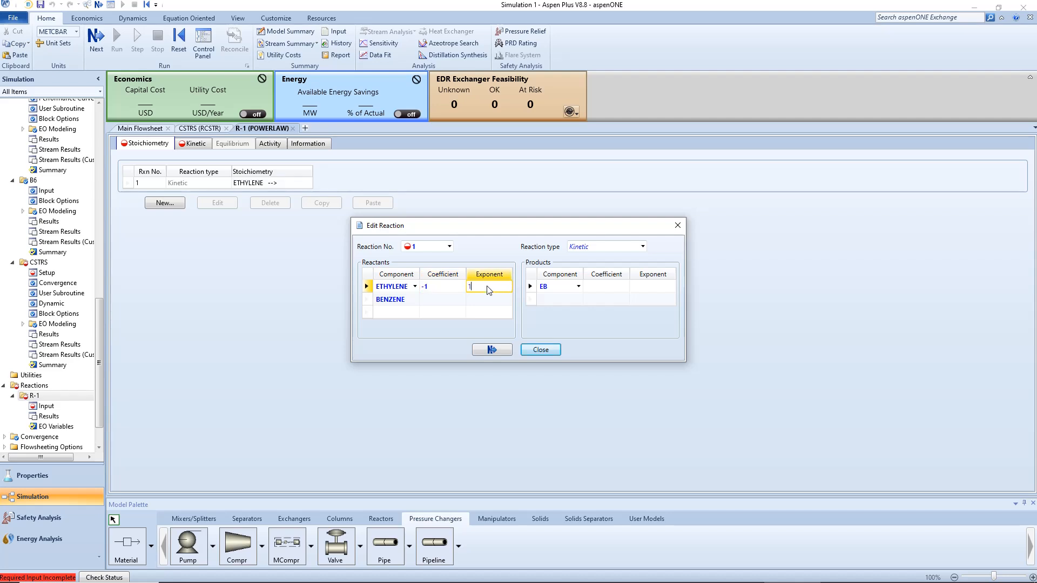
pyautogui.click(450, 301)
pyautogui.write('-1')
pyautogui.click(493, 299)
pyautogui.write('1')
pyautogui.click(604, 293)
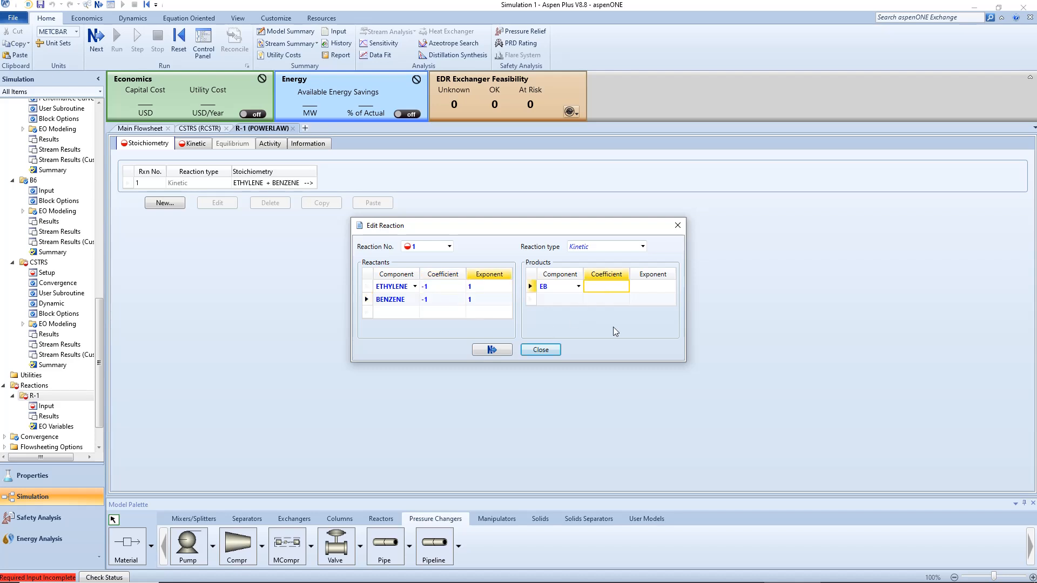
pyautogui.write('1')
pyautogui.click(613, 327)
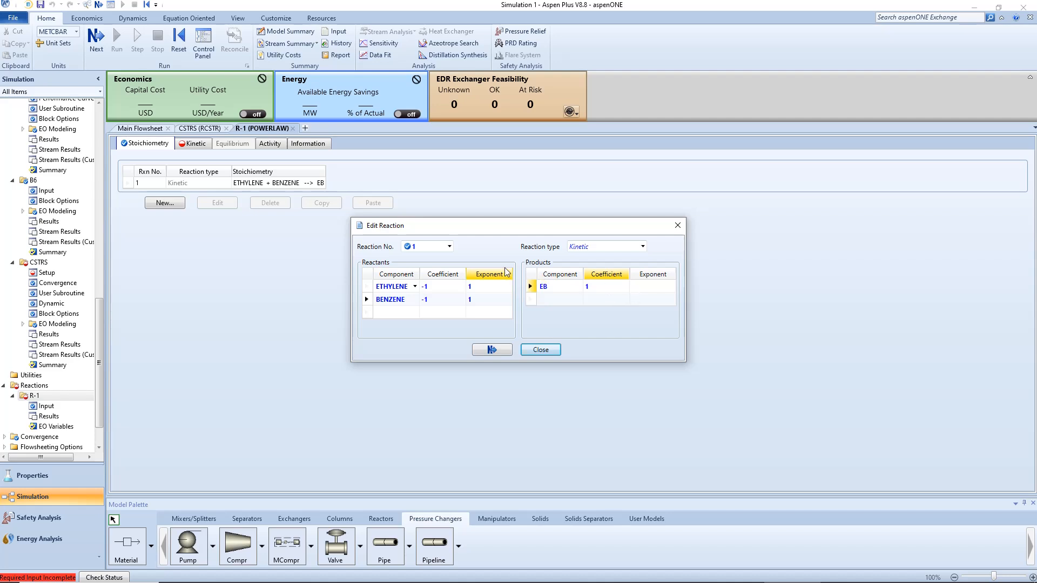
# Add kinetic reaction No. 2 to R-1 with EB and ETHYLENE as reactants and DEB as the product.
pyautogui.click(449, 246)
pyautogui.click(441, 269)
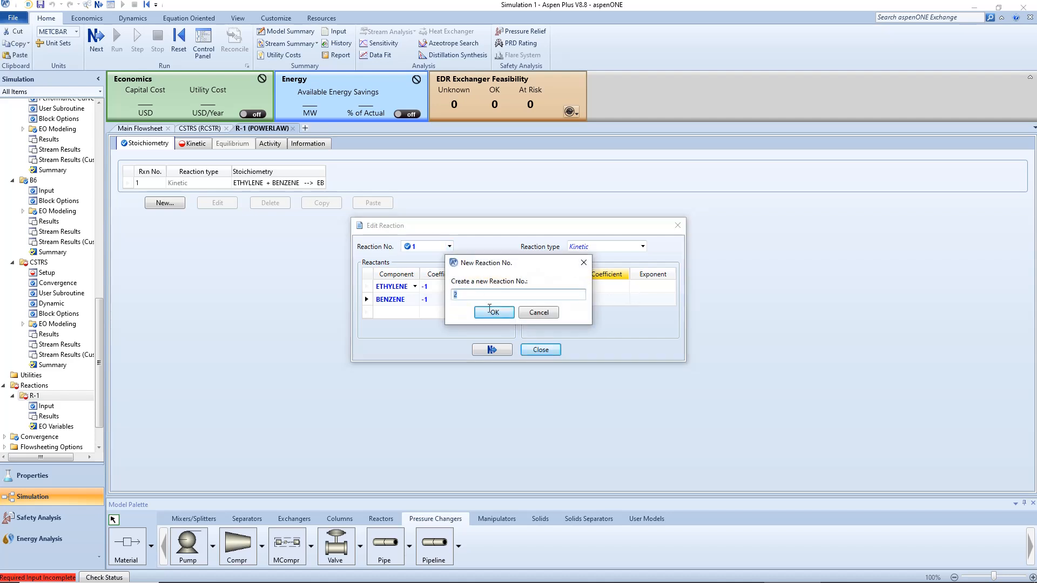
pyautogui.click(492, 322)
pyautogui.click(415, 287)
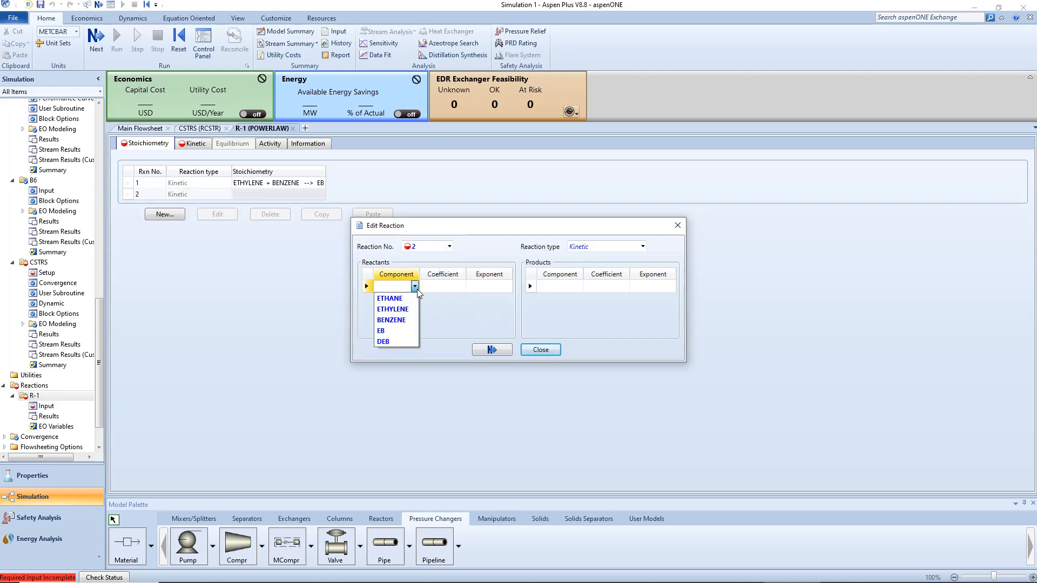
pyautogui.click(408, 331)
pyautogui.click(414, 299)
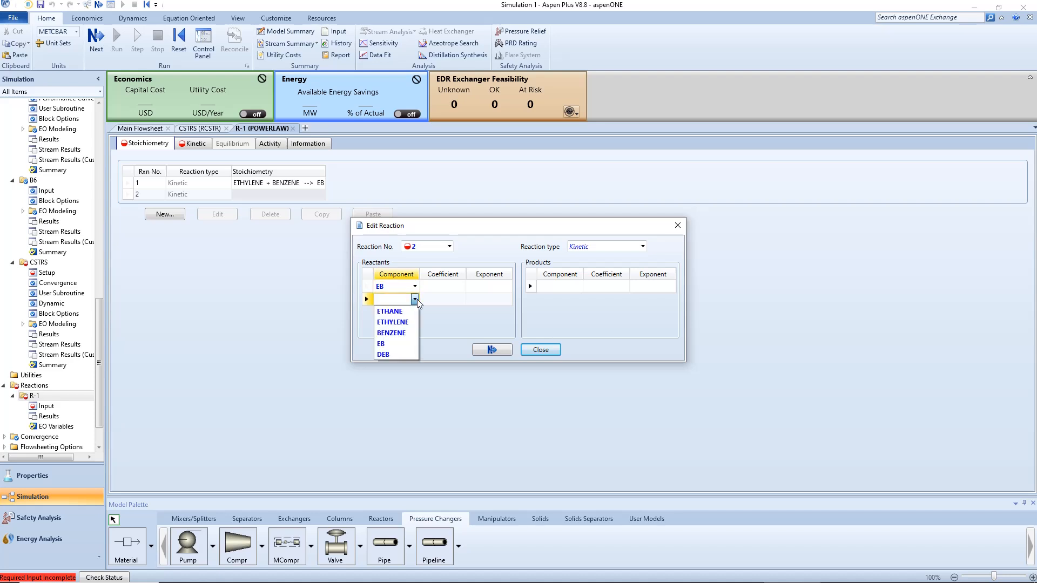
pyautogui.click(397, 313)
pyautogui.click(577, 291)
pyautogui.click(577, 288)
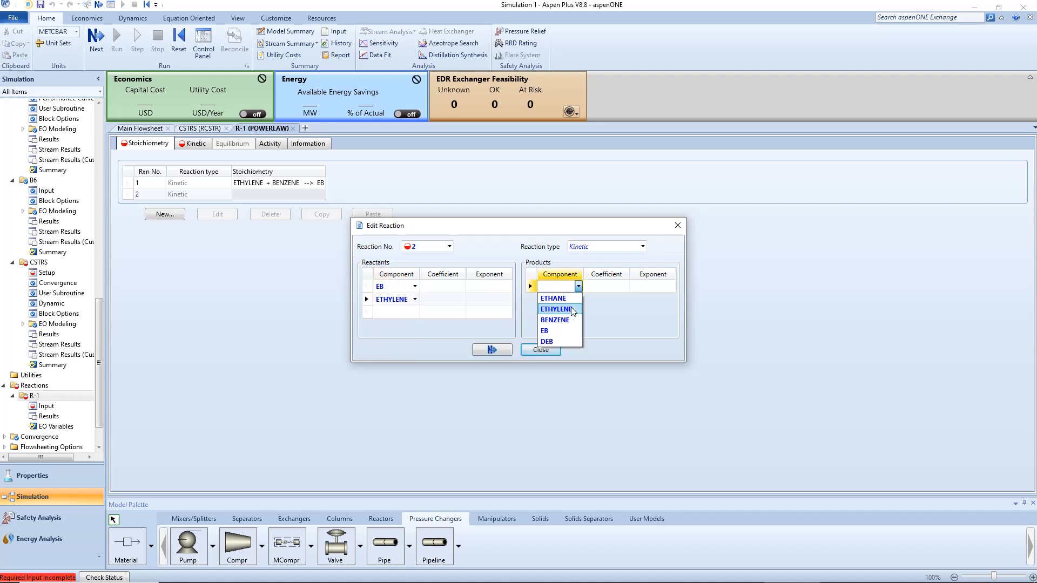
pyautogui.click(562, 337)
# Give EB and ETHYLENE coefficient -1 and exponent 1 in reaction 2, and give DEB coefficient 1.
pyautogui.click(453, 288)
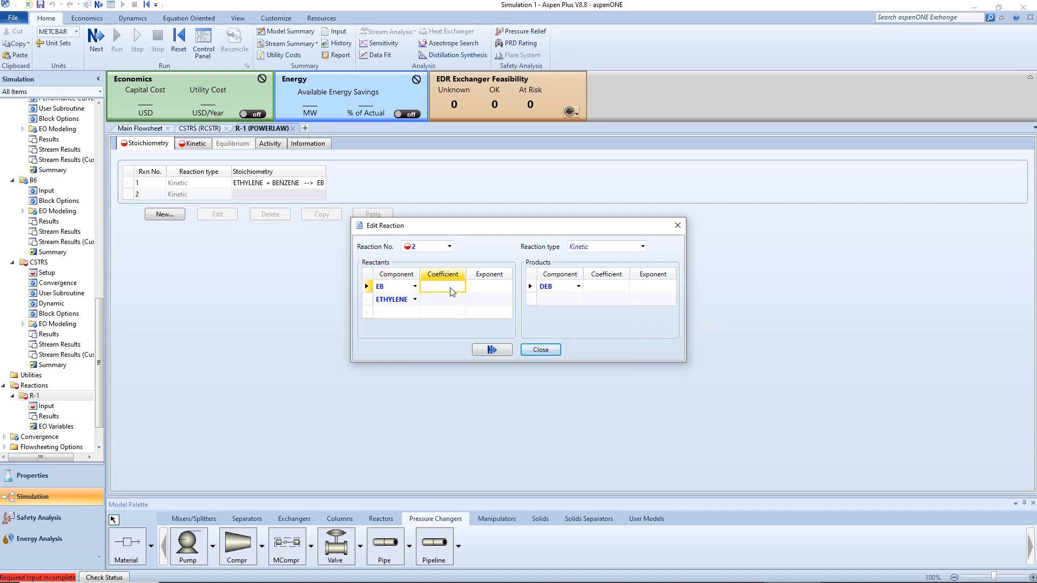
pyautogui.write('-1')
pyautogui.click(496, 289)
pyautogui.write('1')
pyautogui.click(454, 300)
pyautogui.write('-1')
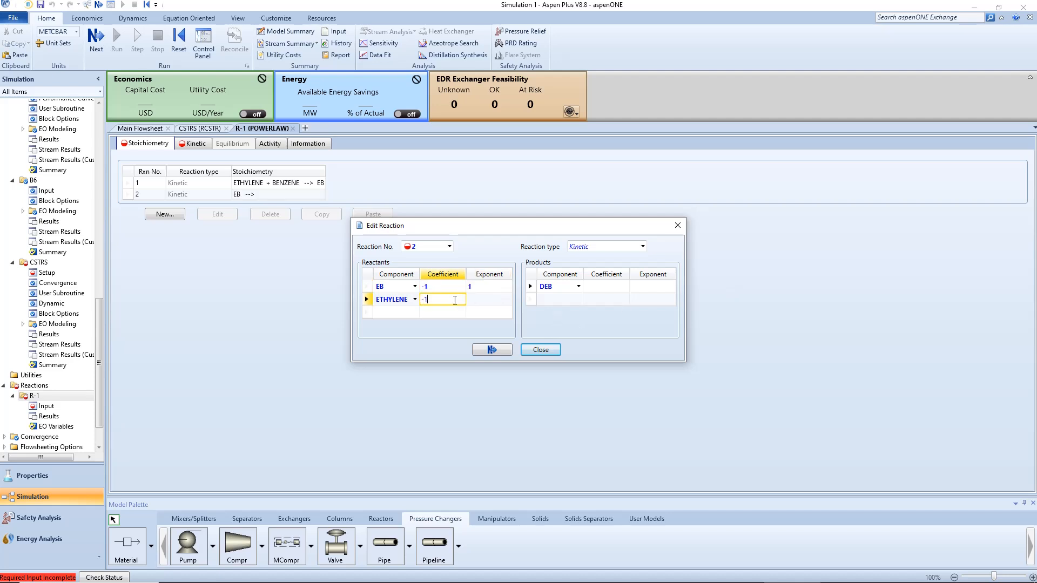
pyautogui.click(501, 304)
pyautogui.write('1')
pyautogui.click(605, 287)
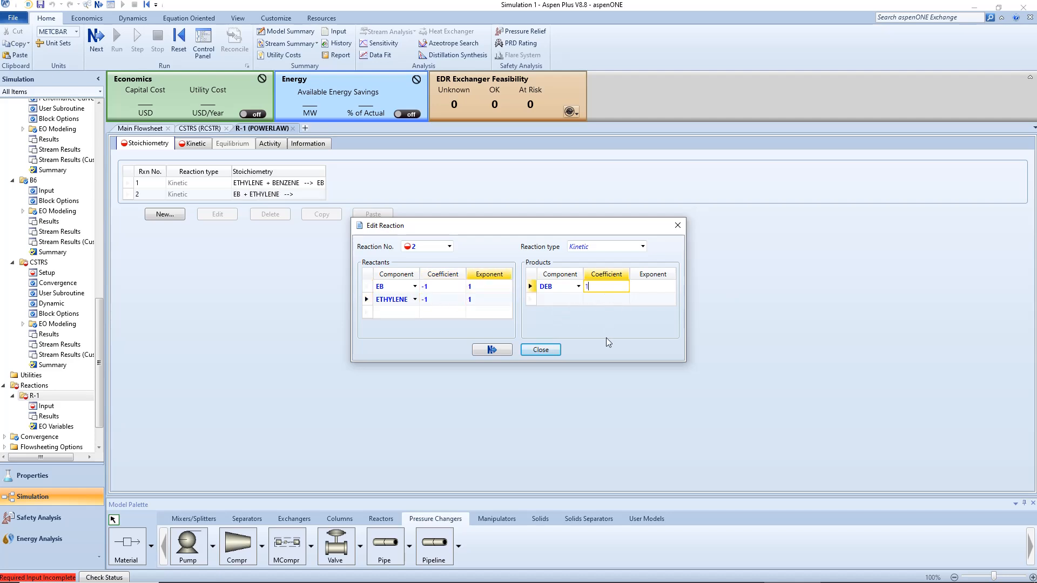
pyautogui.write('1')
# Add kinetic reaction No. 3 to R-1 with DEB and BENZENE as reactants and EB as the product.
pyautogui.click(449, 247)
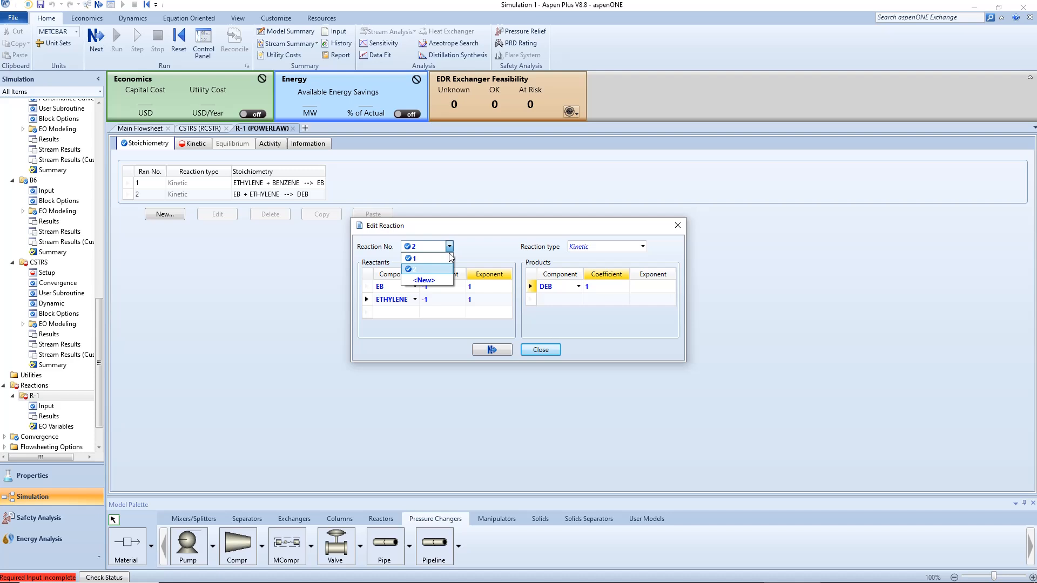
pyautogui.click(432, 279)
pyautogui.click(480, 311)
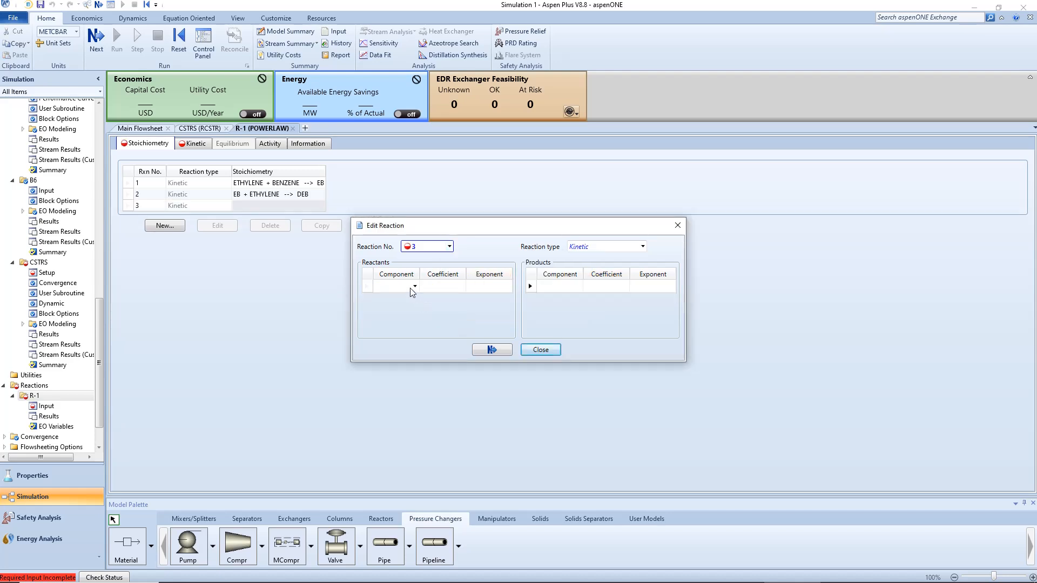
pyautogui.click(414, 287)
pyautogui.click(397, 342)
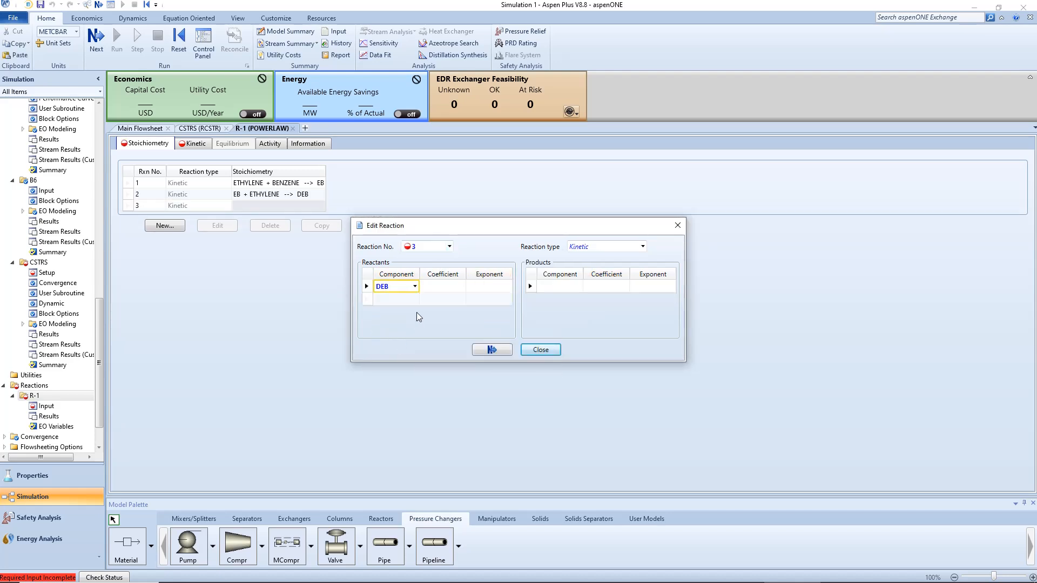
pyautogui.click(415, 299)
pyautogui.click(391, 332)
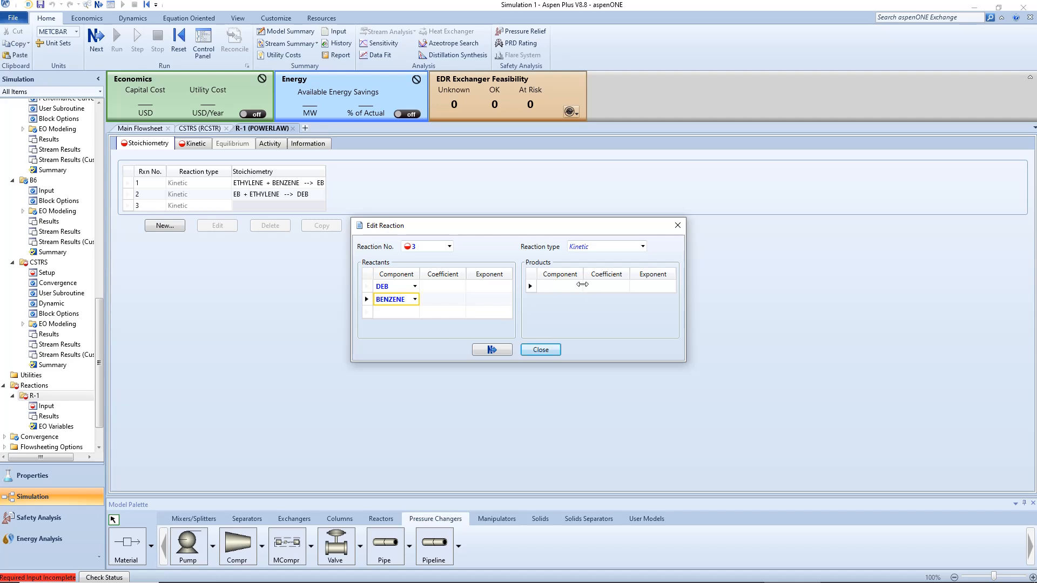
pyautogui.click(556, 286)
pyautogui.click(578, 287)
pyautogui.click(545, 318)
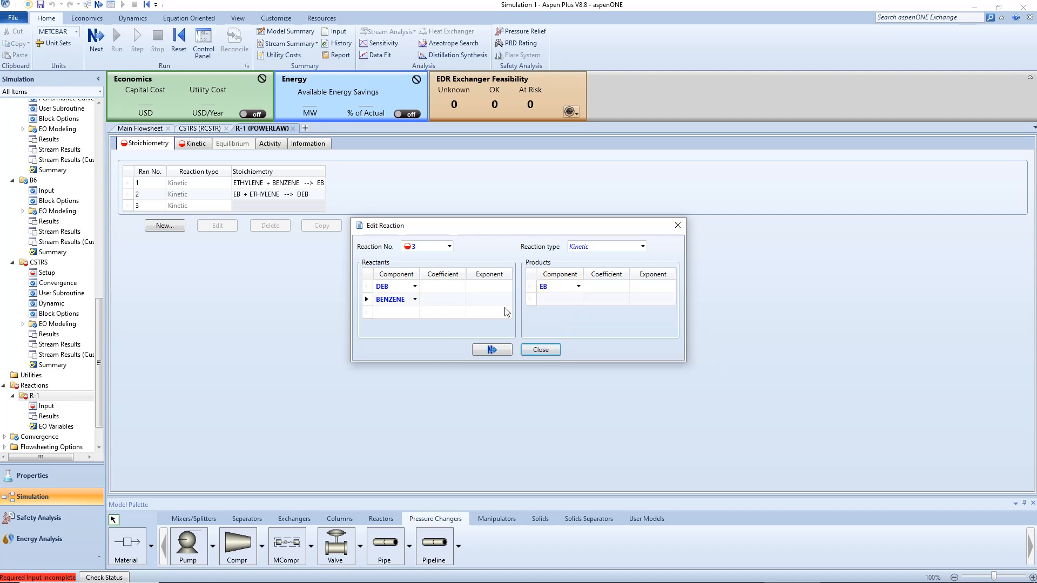
# Give DEB and BENZENE coefficient -1 and exponent 1 in reaction 3, give EB coefficient 2, and close the reaction editor.
pyautogui.click(459, 286)
pyautogui.write('-1')
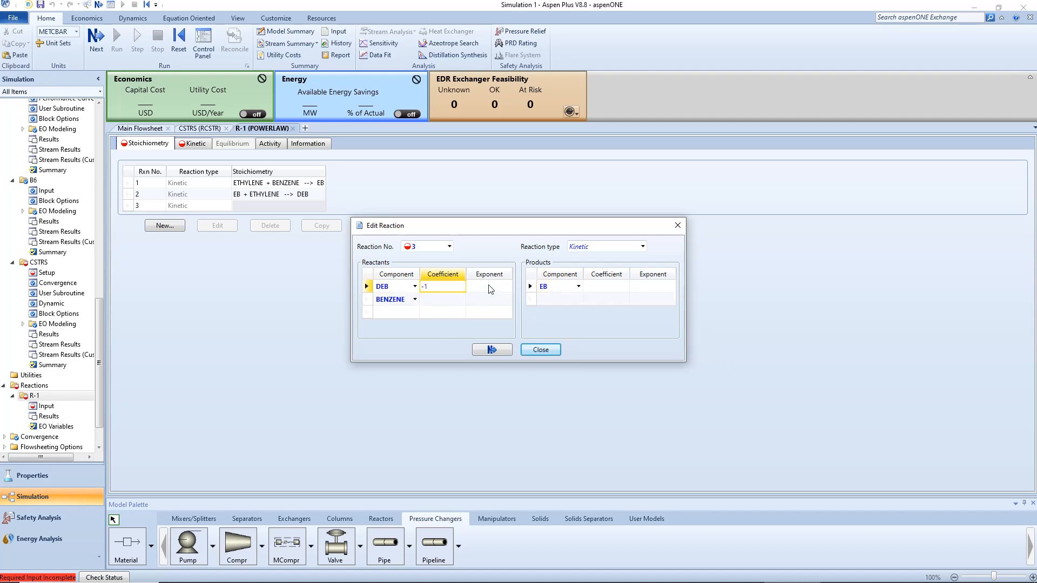
pyautogui.click(490, 290)
pyautogui.write('1')
pyautogui.click(450, 301)
pyautogui.write('-1')
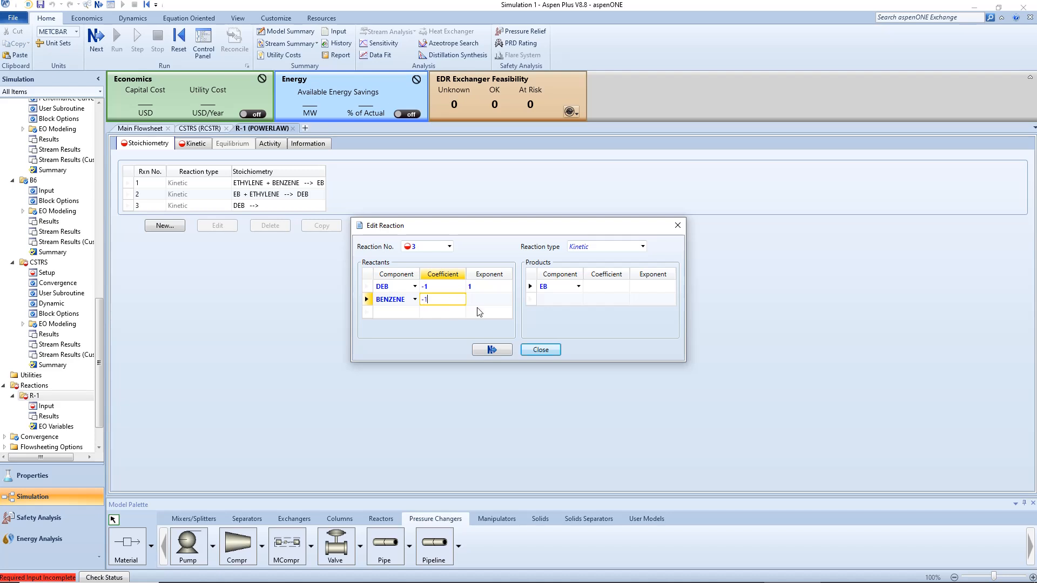
pyautogui.click(500, 301)
pyautogui.write('1')
pyautogui.click(599, 286)
pyautogui.write('2')
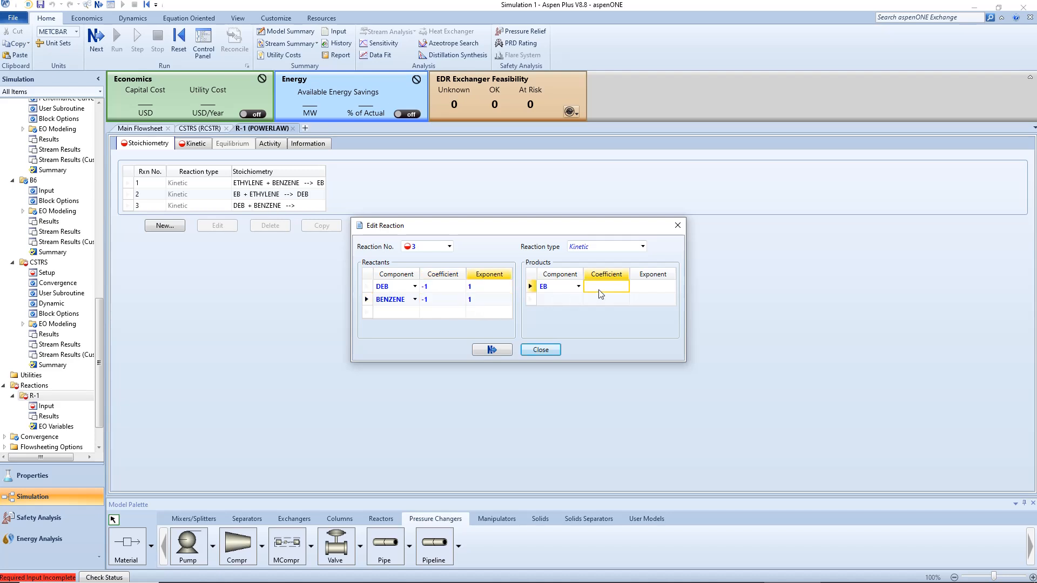
pyautogui.click(588, 321)
pyautogui.click(509, 350)
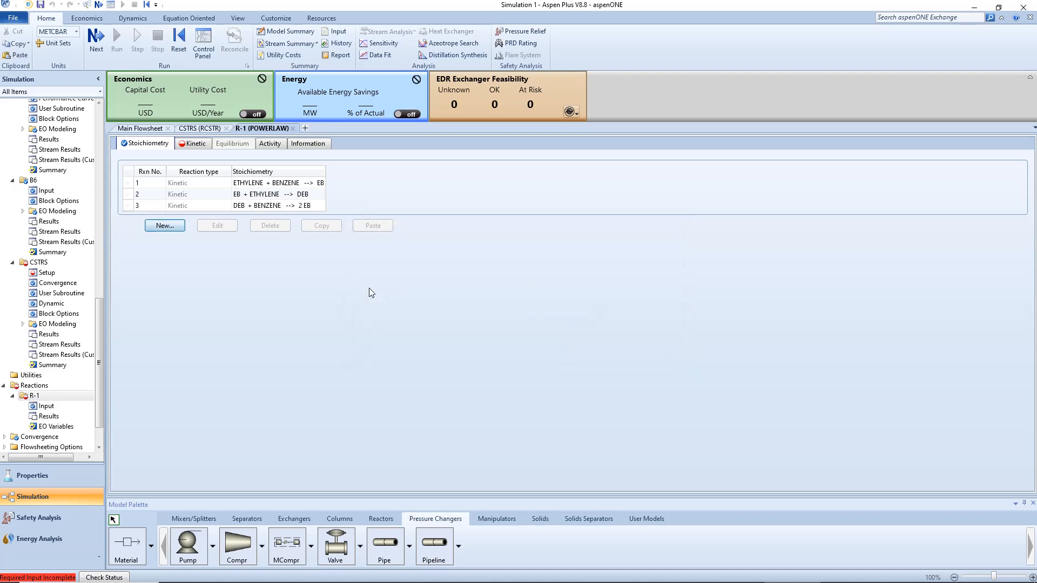
pyautogui.moveTo(867, 579)
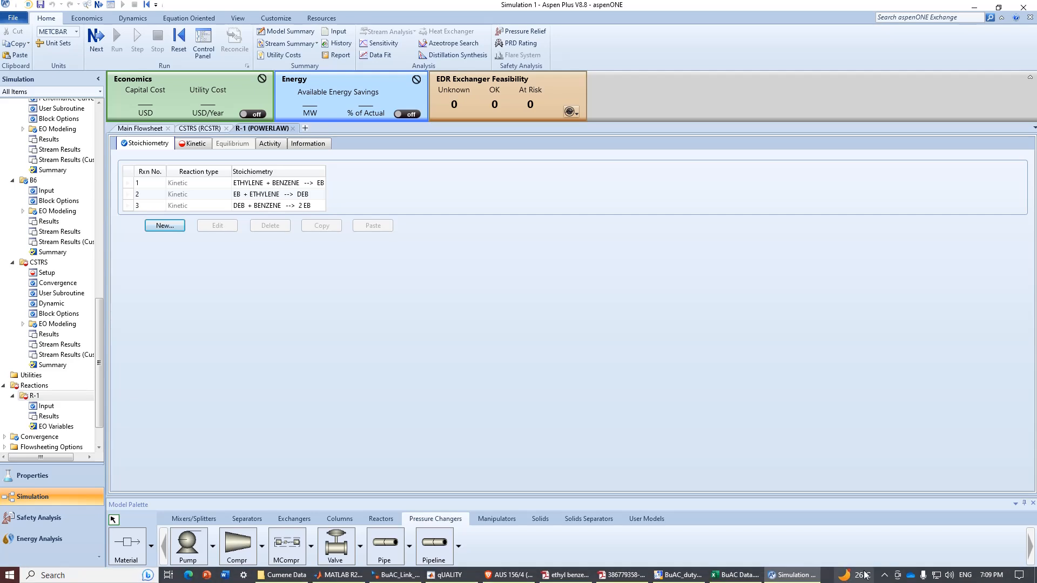
pyautogui.click(881, 575)
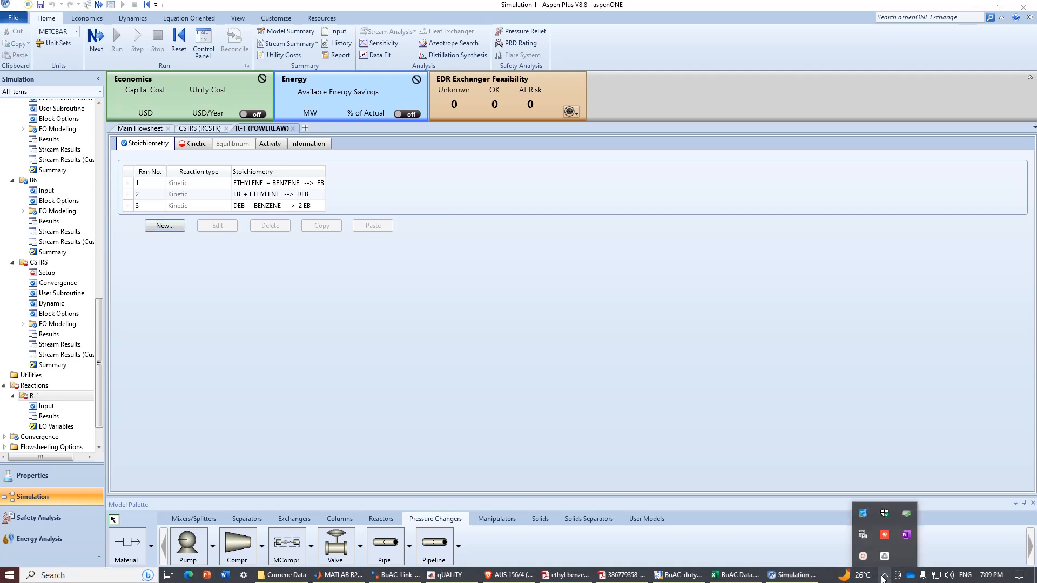
pyautogui.click(864, 558)
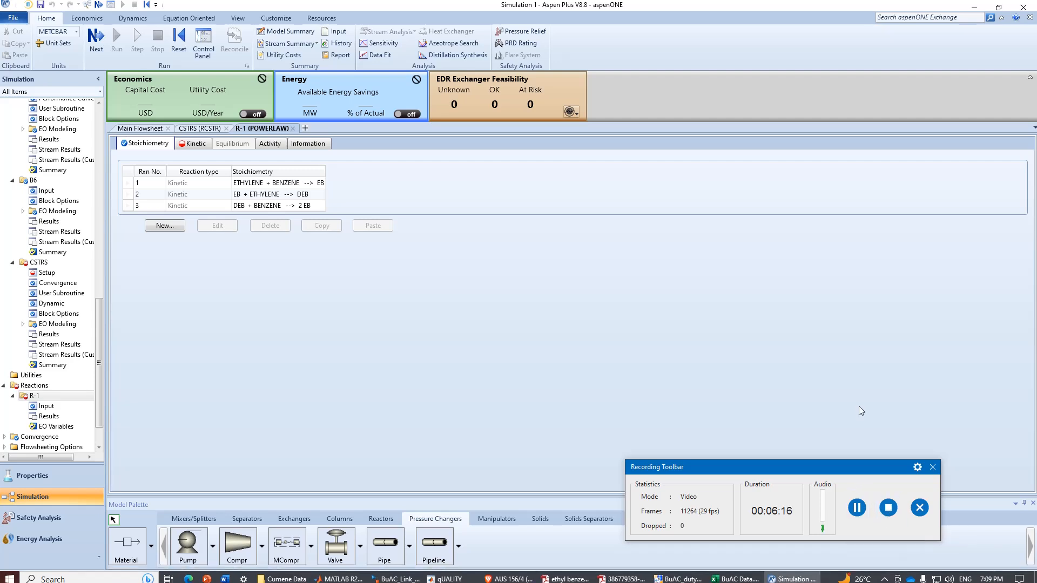
pyautogui.moveTo(824, 462); pyautogui.dragTo(914, 514)
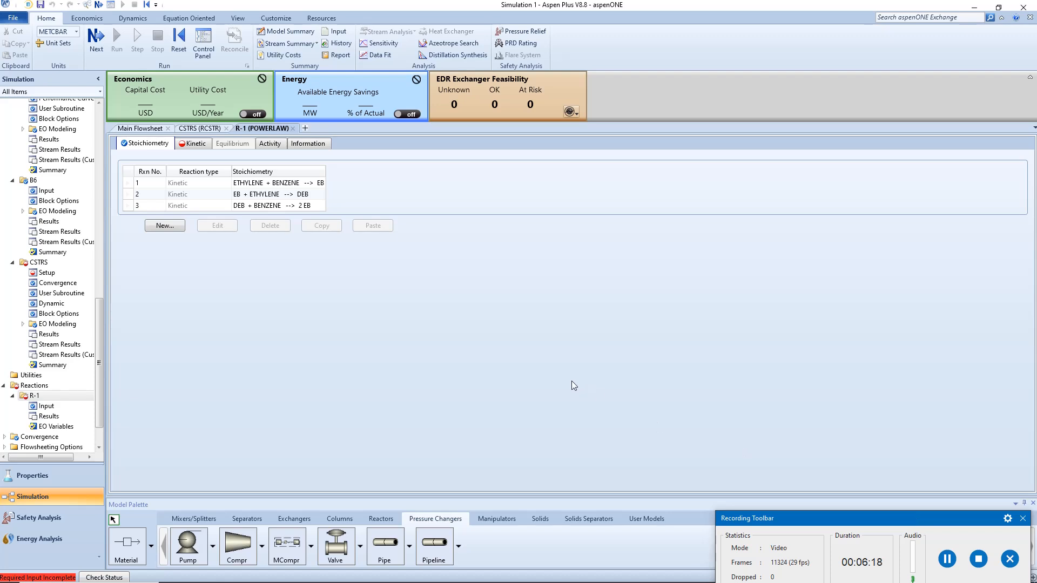
# Set the power law kinetics of reaction 1 to k 1.528e+06 and E 17000 cal/mol.
pyautogui.click(197, 145)
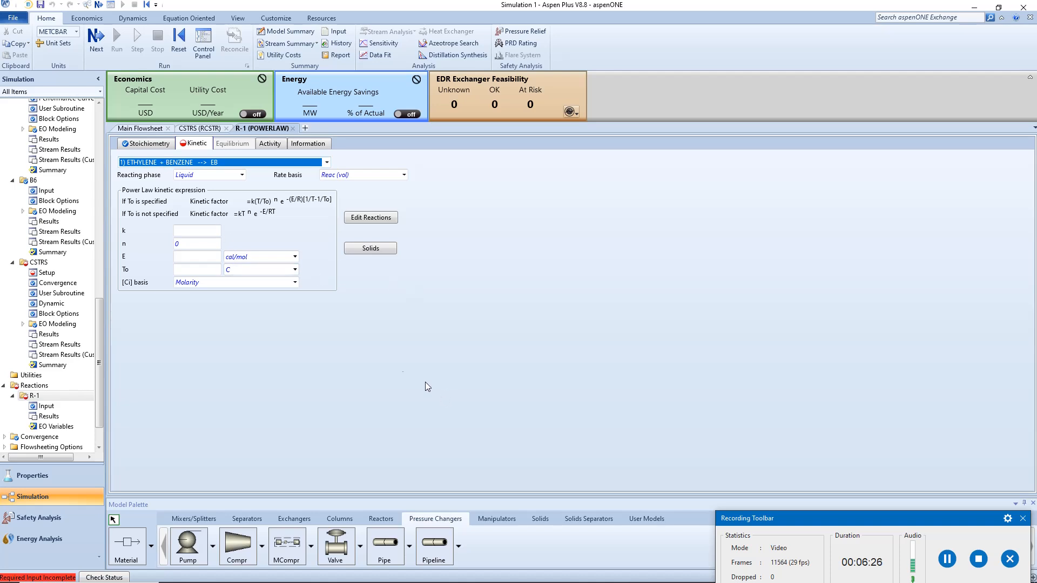
pyautogui.click(218, 232)
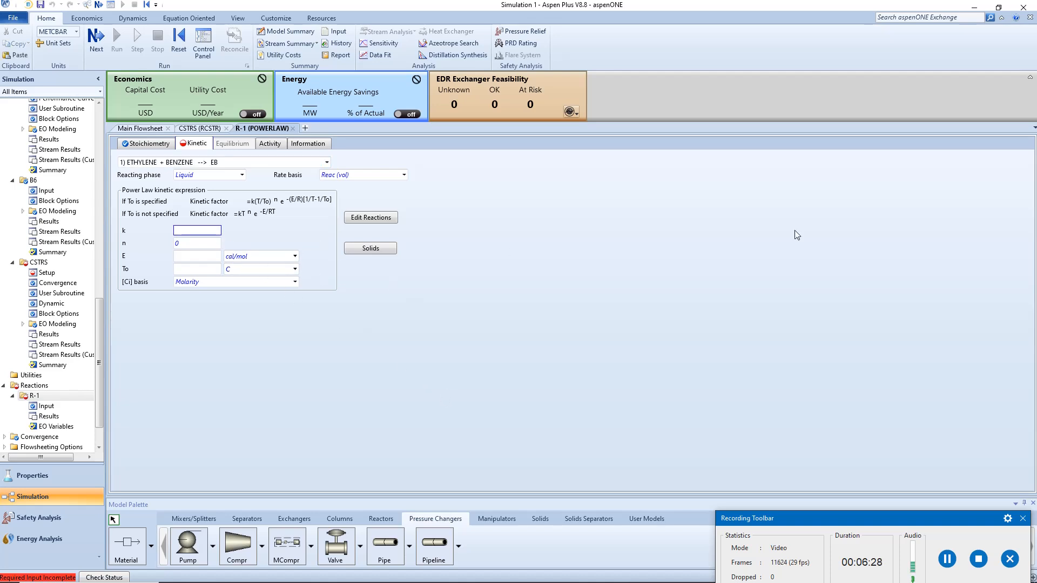
pyautogui.write('1.528e+06')
pyautogui.press('Return')
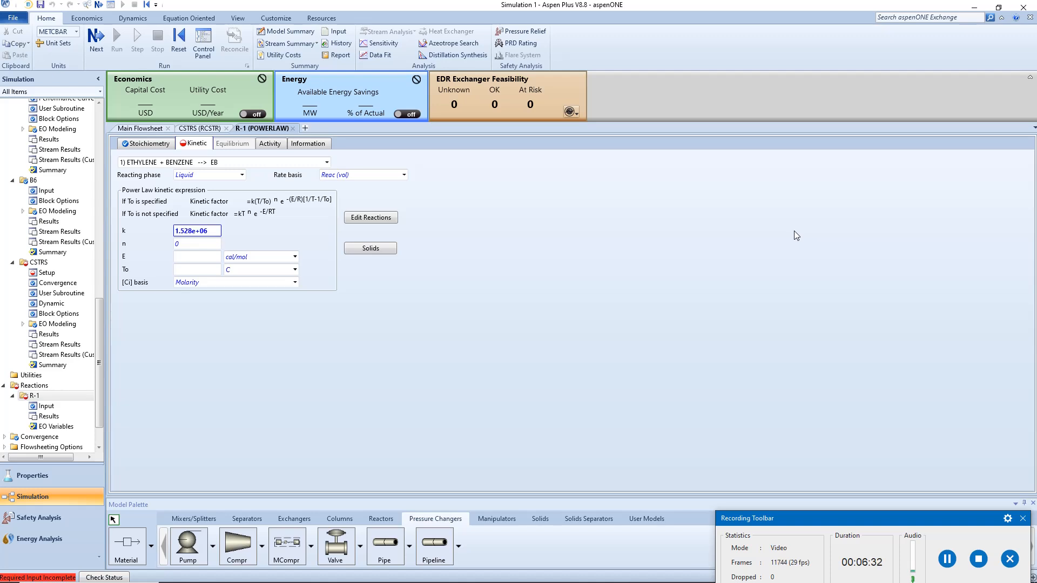
pyautogui.click(195, 258)
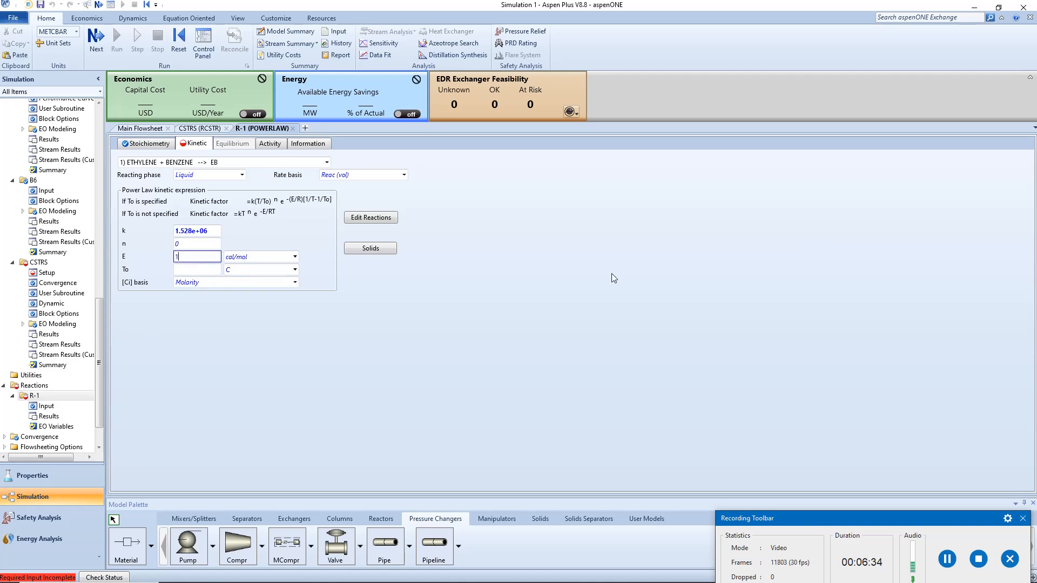
pyautogui.press('Return')
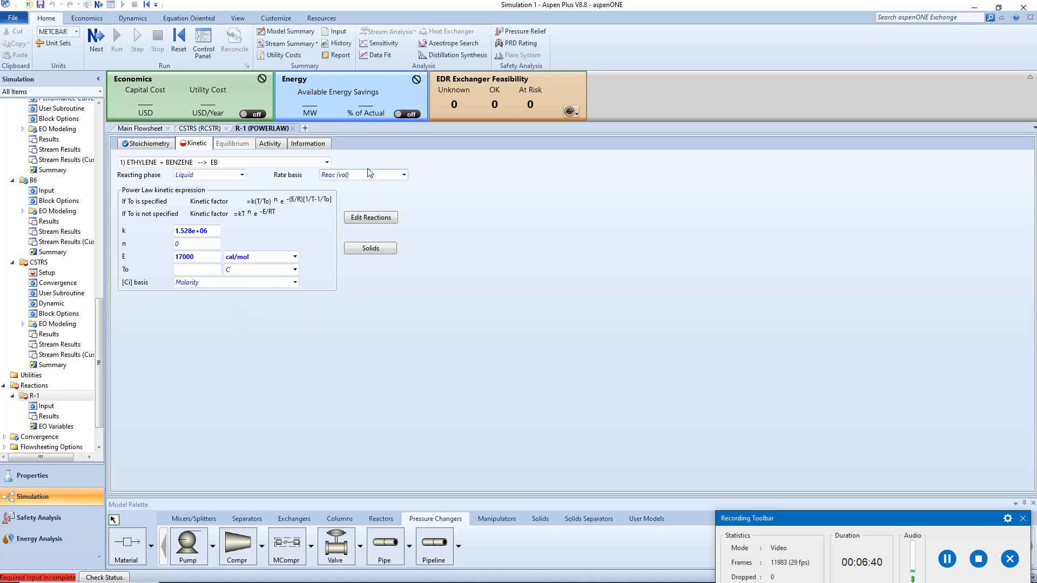
# Set k to 1.528e+06's counterpart for reaction 2, 2.778e+07, and fill in its activation energy E in cal/mol.
pyautogui.click(327, 162)
pyautogui.click(285, 184)
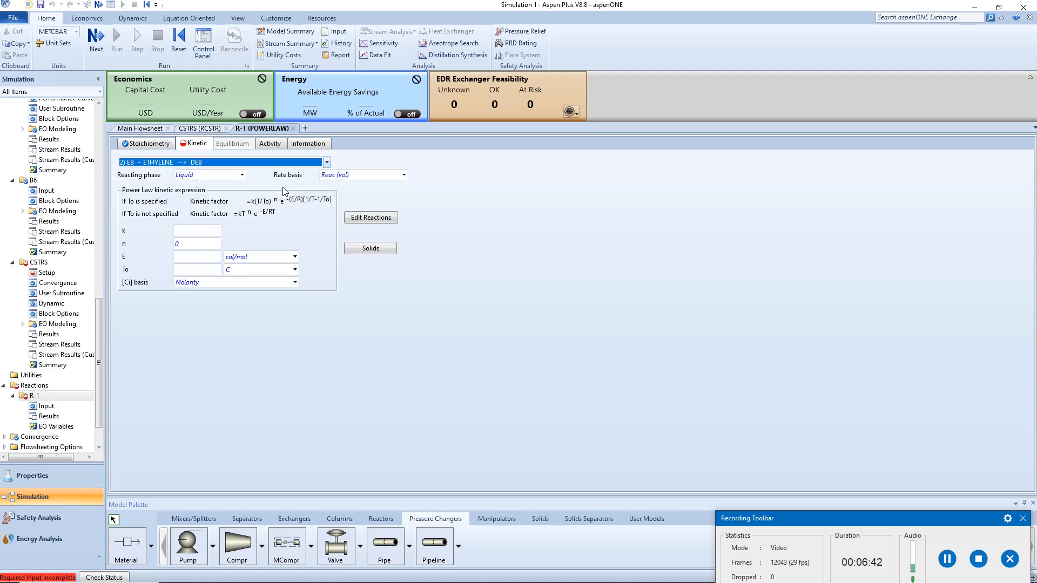
pyautogui.click(193, 232)
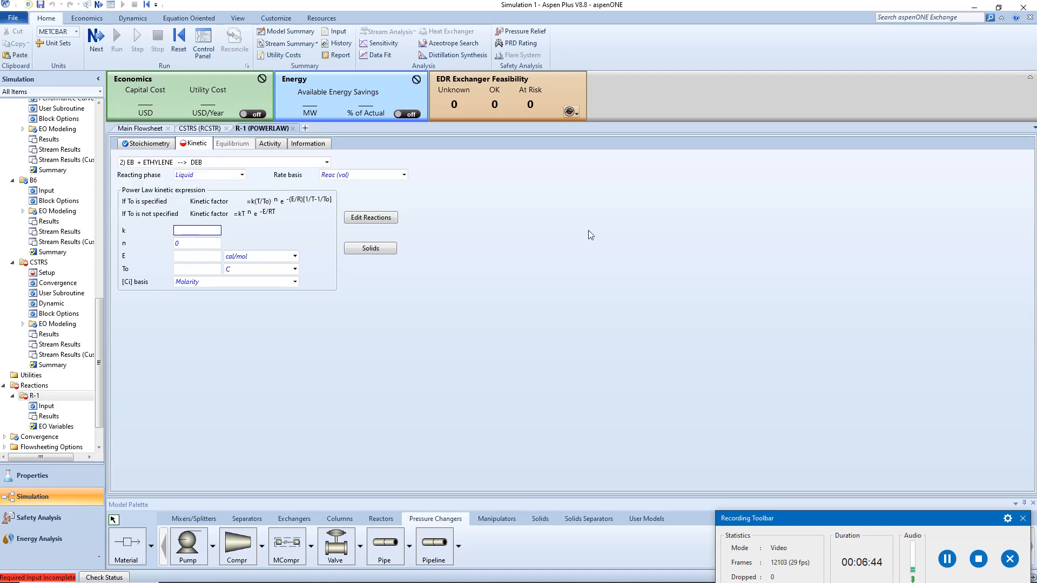
pyautogui.write('2.778e+07')
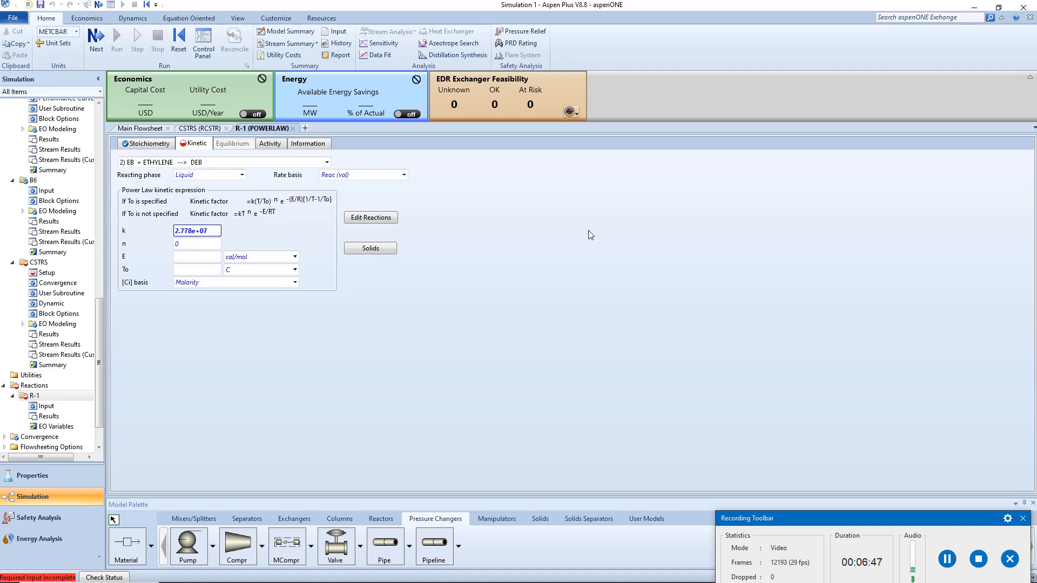
pyautogui.click(197, 257)
# Set the power law kinetics of reaction 3 to k 1000 and E 15000 cal/mol.
pyautogui.click(326, 162)
pyautogui.click(280, 192)
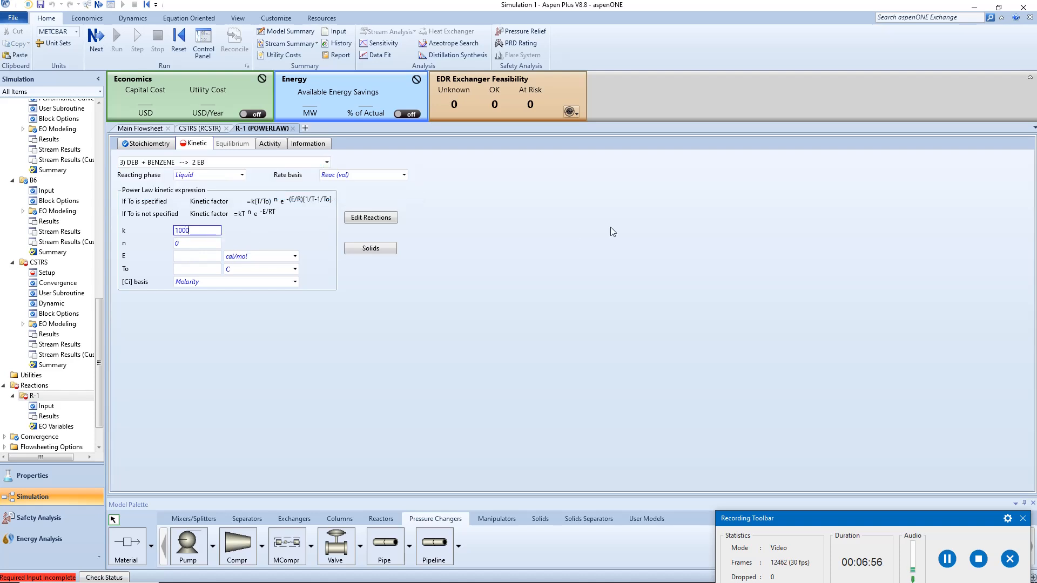
pyautogui.click(209, 257)
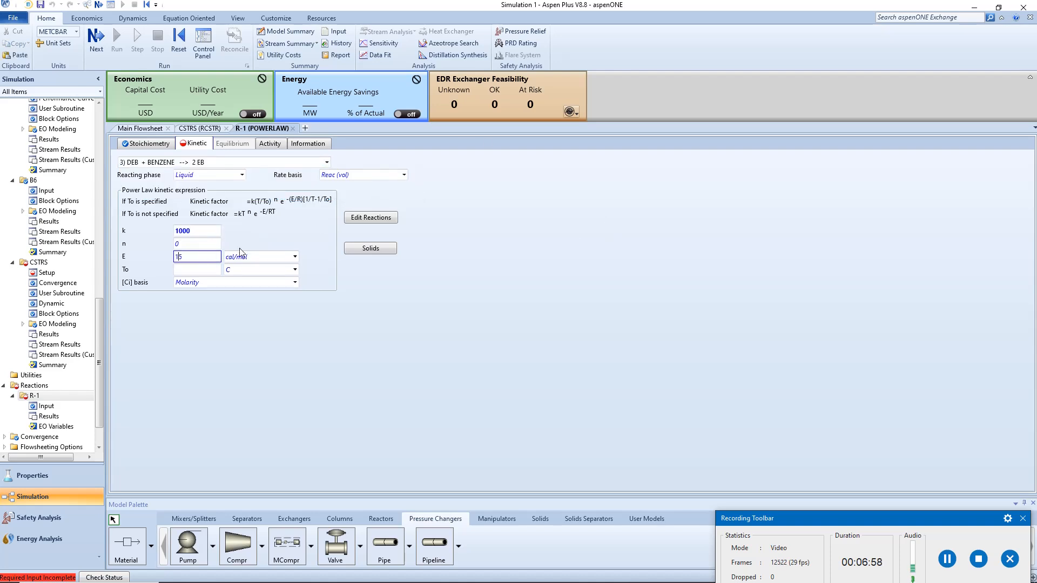
pyautogui.press('Return')
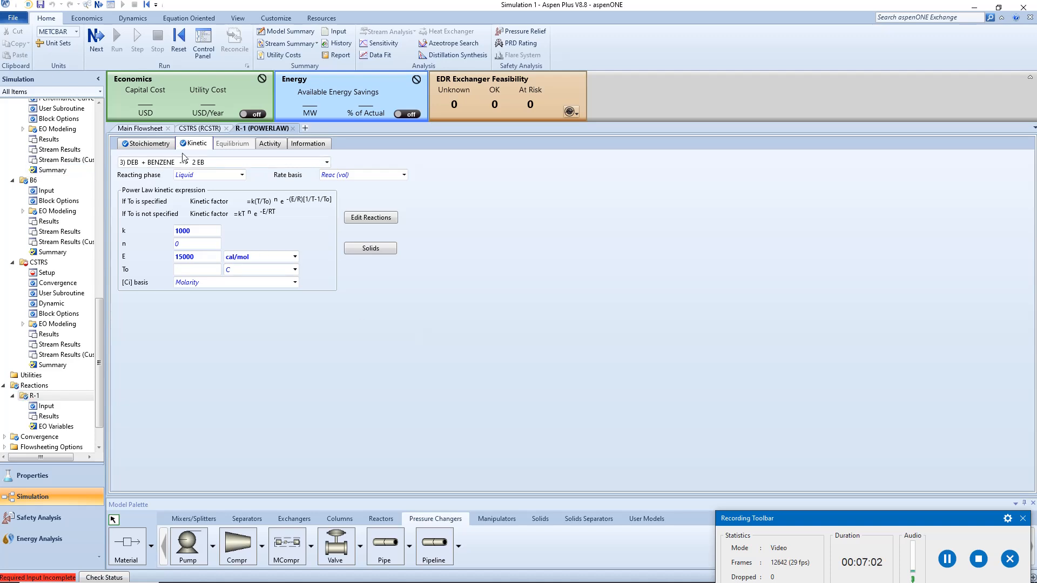
# Include reaction set R-1 in the selected reaction sets of the CSTRS reactor.
pyautogui.click(199, 128)
pyautogui.click(141, 185)
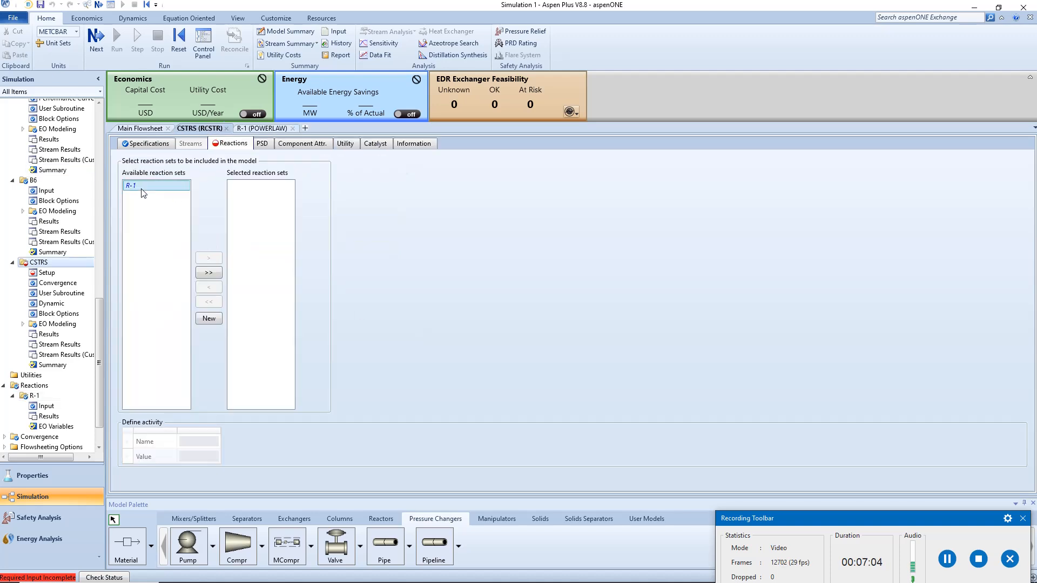
pyautogui.doubleClick(141, 185)
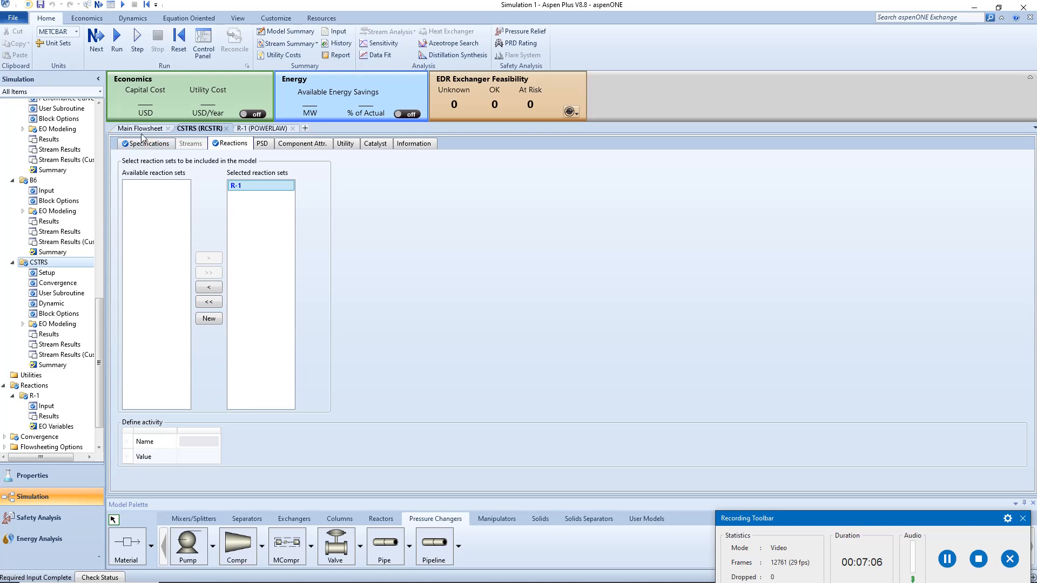
# Open the stream results of the CSTRS block and run the simulation.
pyautogui.click(140, 129)
pyautogui.doubleClick(353, 246)
pyautogui.click(60, 344)
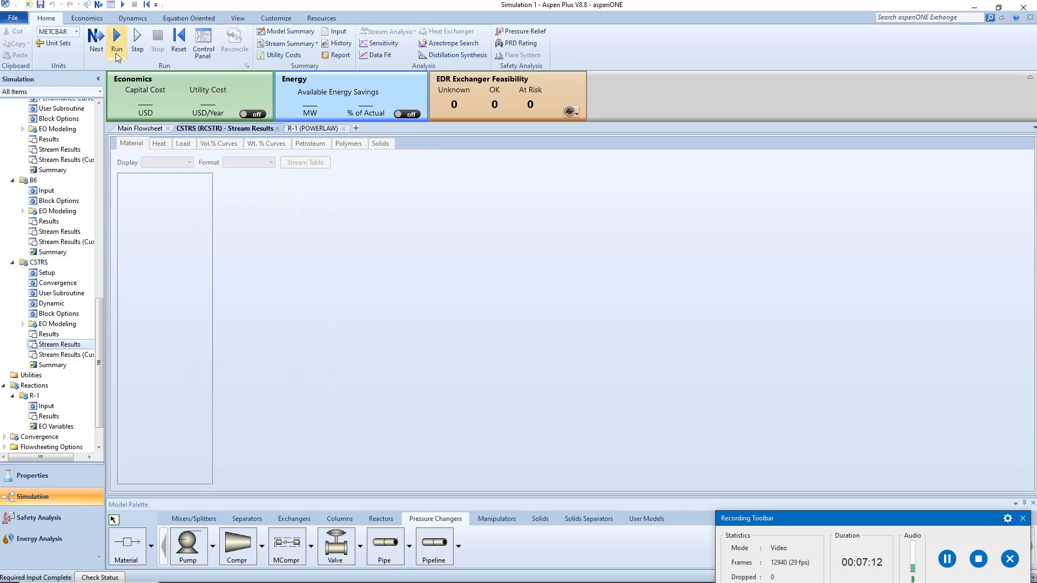
pyautogui.click(116, 52)
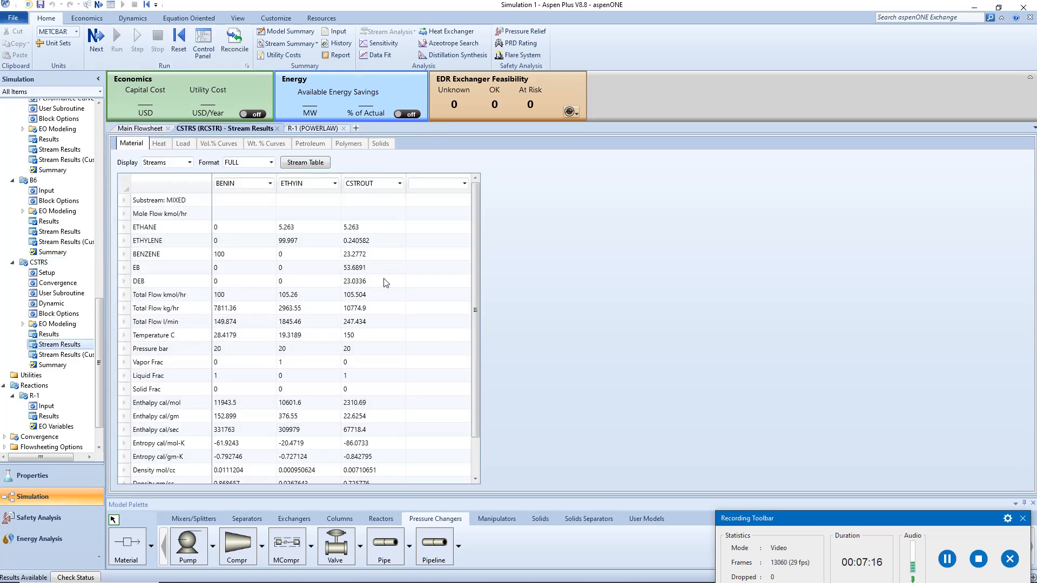
# Add a second RCSTR reactor downstream of valve B6 and connect stream S6 to its inlet.
pyautogui.click(218, 256)
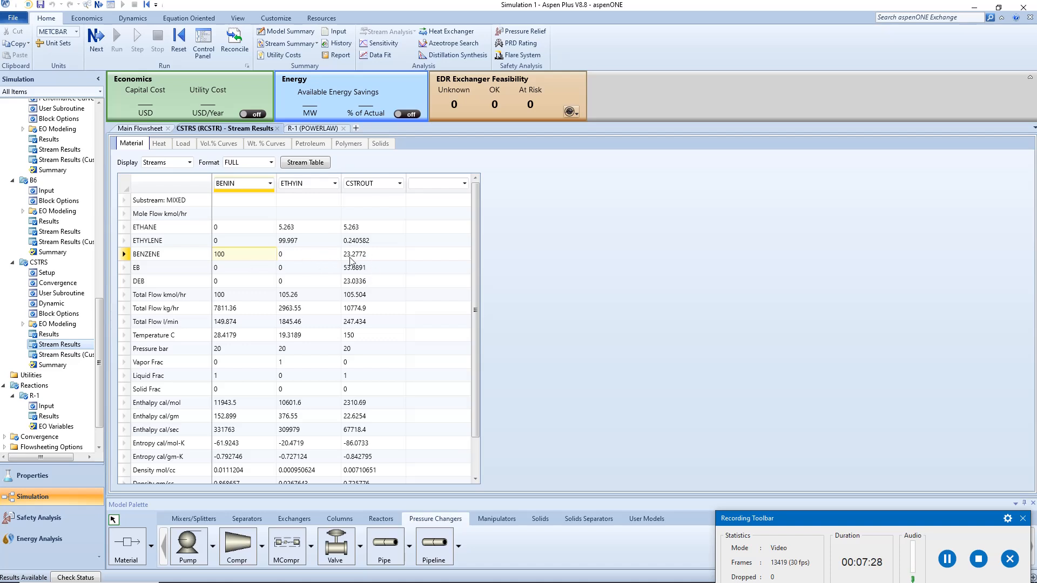
pyautogui.click(132, 129)
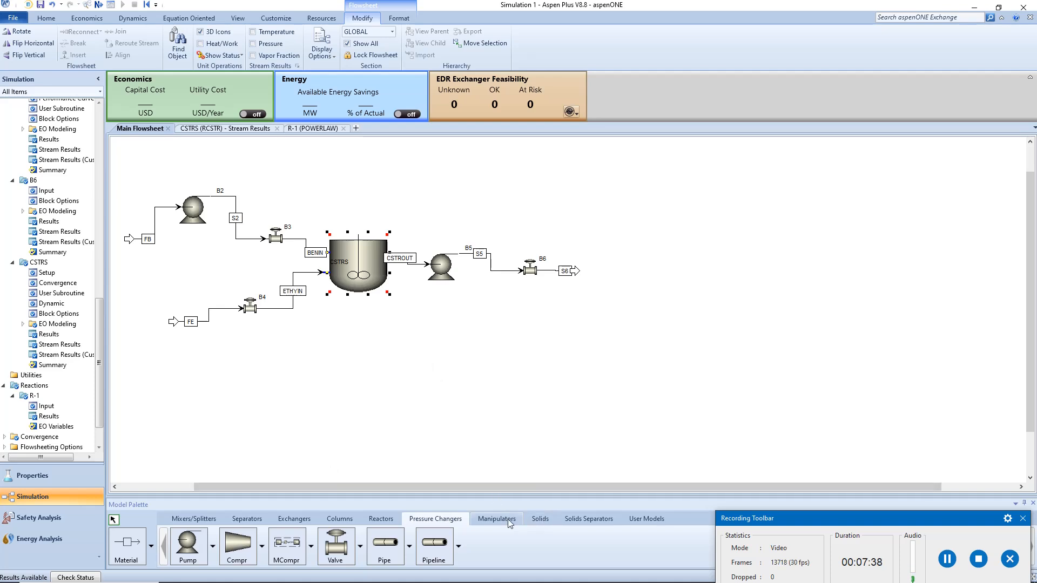
pyautogui.click(378, 519)
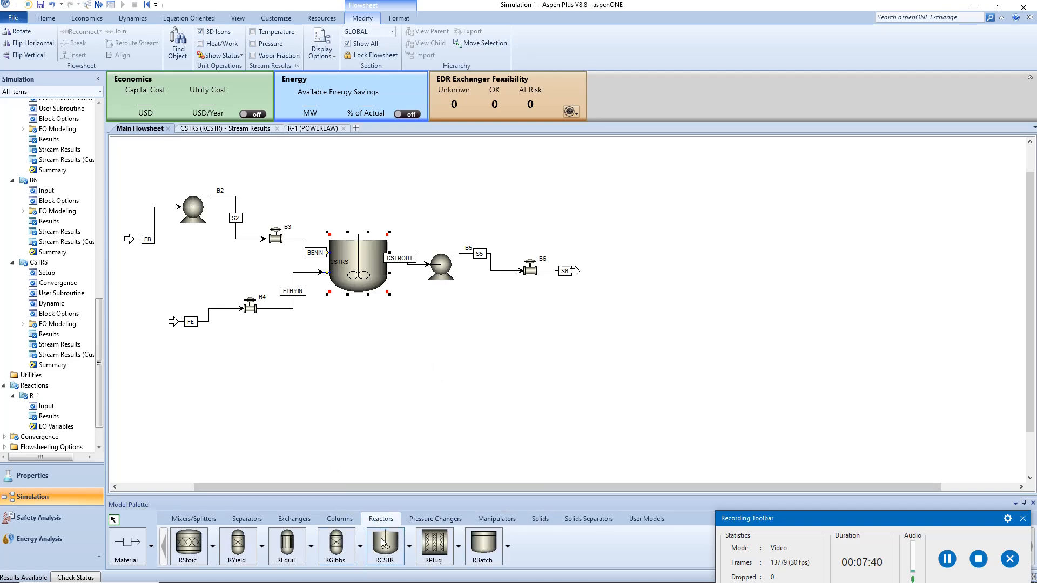
pyautogui.click(385, 544)
pyautogui.click(632, 260)
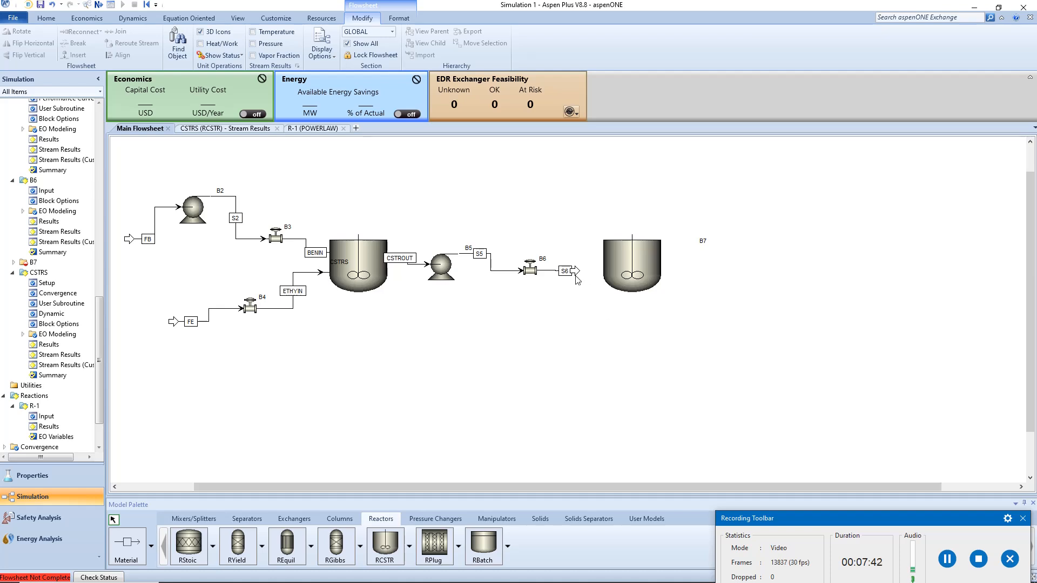
pyautogui.moveTo(575, 271); pyautogui.dragTo(615, 266)
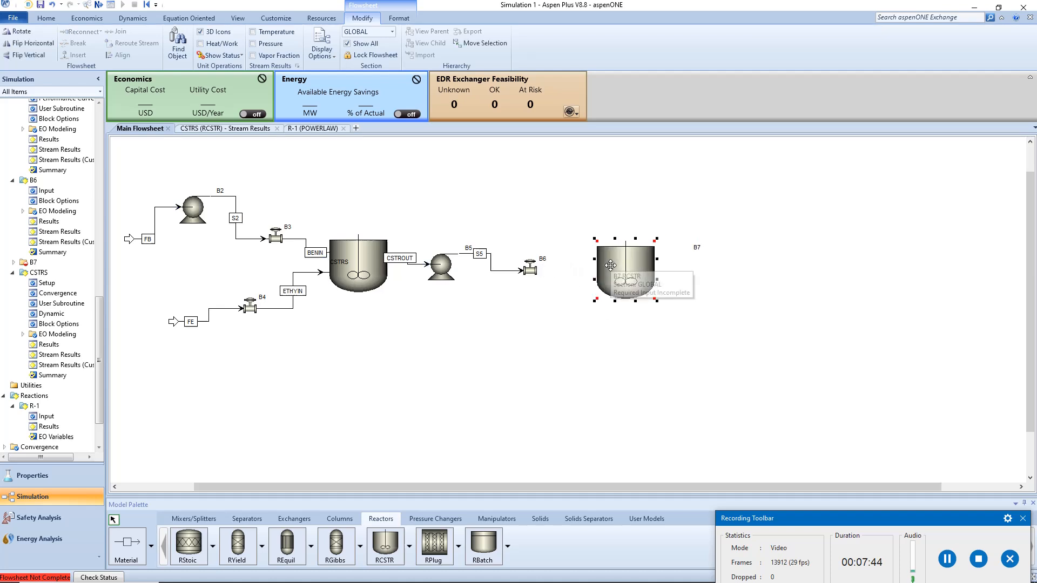
# Add a valve downstream of reactor B7 and draw material streams from the reactor to the valve and out of the valve.
pyautogui.click(459, 518)
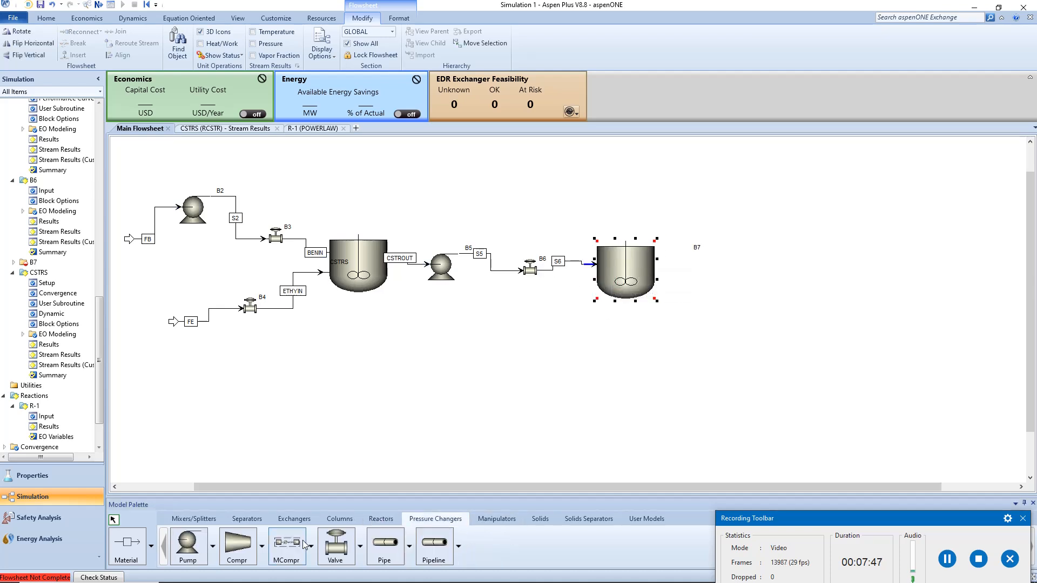
pyautogui.click(336, 547)
pyautogui.click(721, 268)
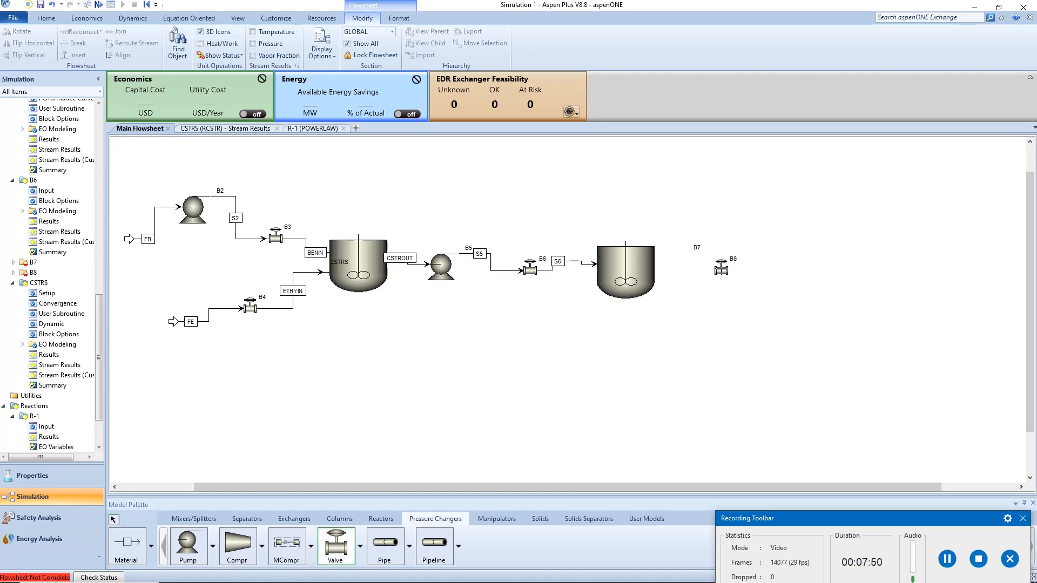
pyautogui.click(127, 546)
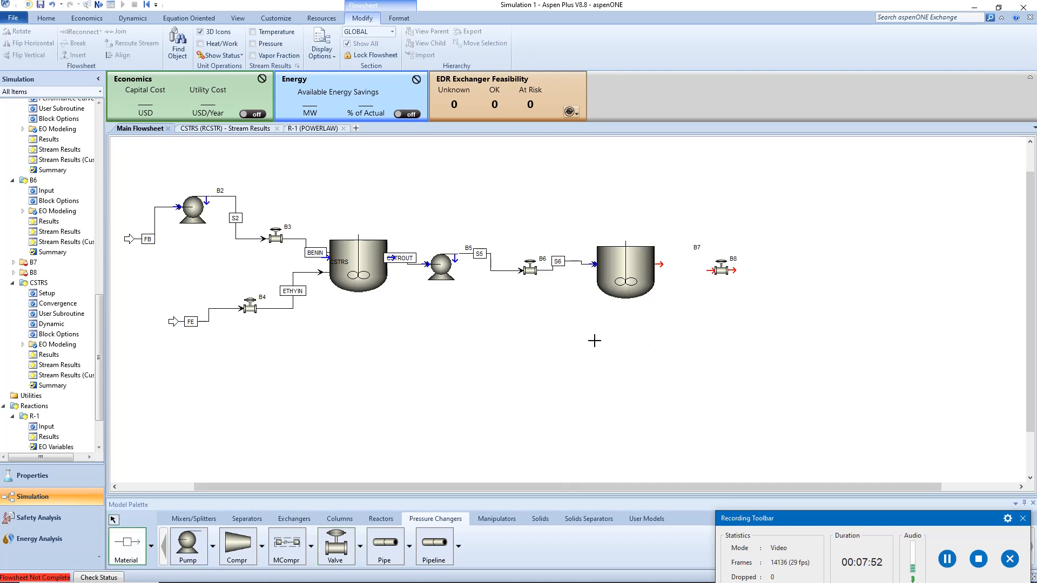
pyautogui.click(656, 264)
pyautogui.click(707, 268)
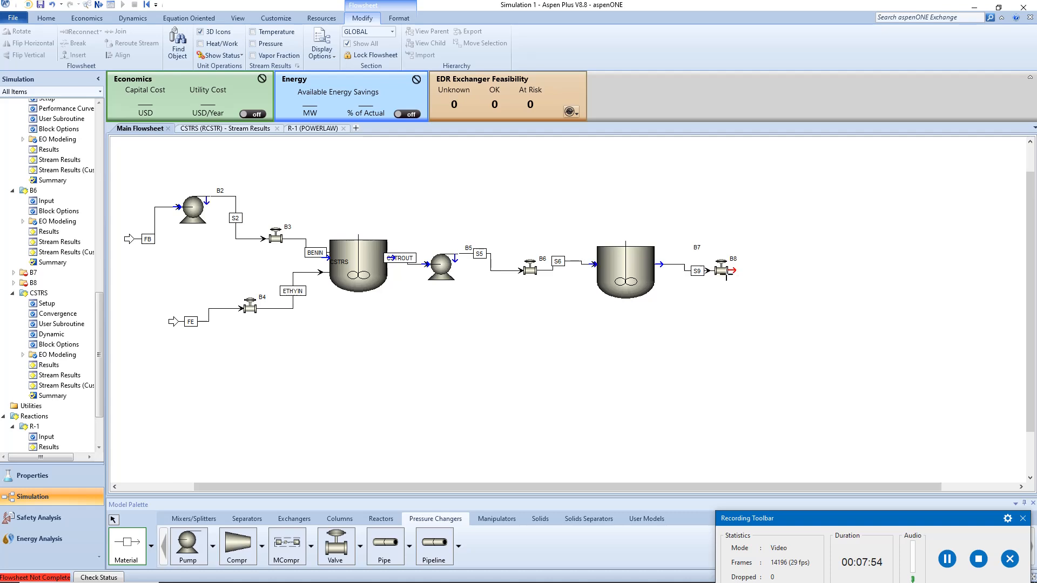
pyautogui.click(735, 270)
pyautogui.click(765, 277)
pyautogui.rightClick(757, 312)
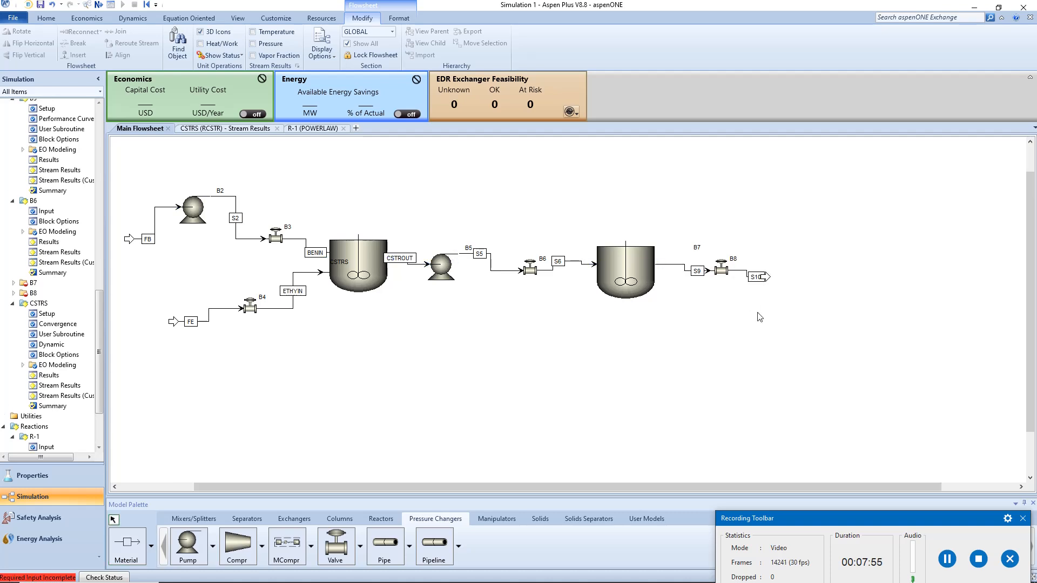
# Specify valve B8 by a pressure drop of 5 bar.
pyautogui.click(723, 268)
pyautogui.doubleClick(722, 268)
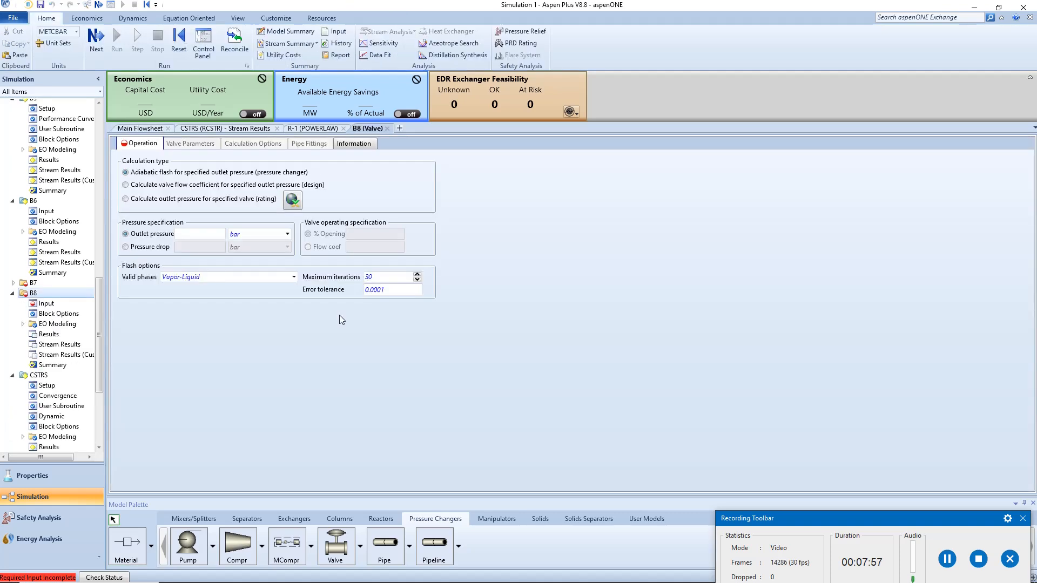
pyautogui.click(147, 248)
pyautogui.click(194, 247)
pyautogui.write('5')
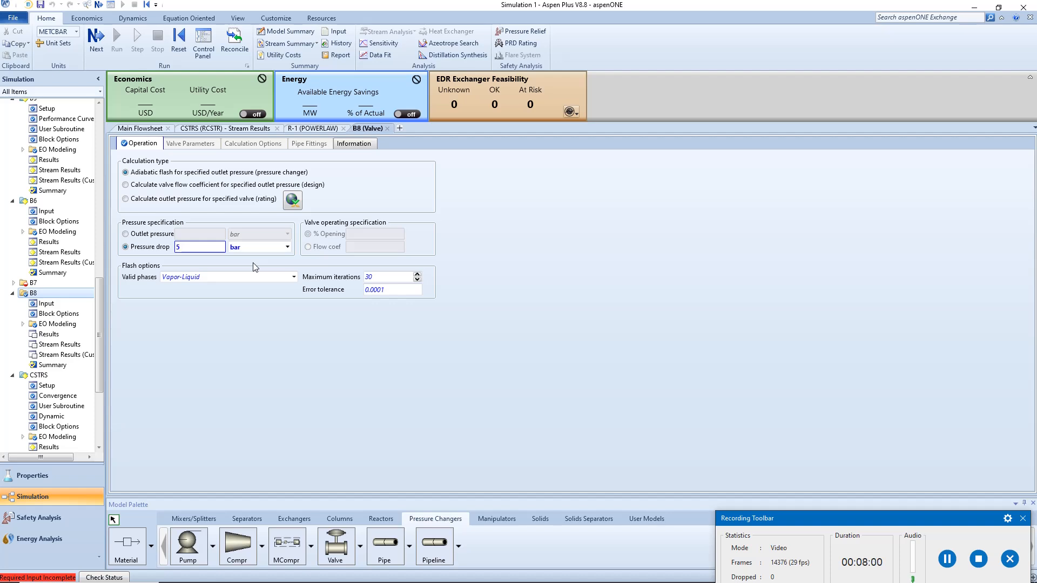
pyautogui.click(387, 129)
# Specify reactor B7 with pressure 20 bar, temperature 150 C, Liquid-Only valid phases and a reactor volume of 200 cum.
pyautogui.doubleClick(630, 265)
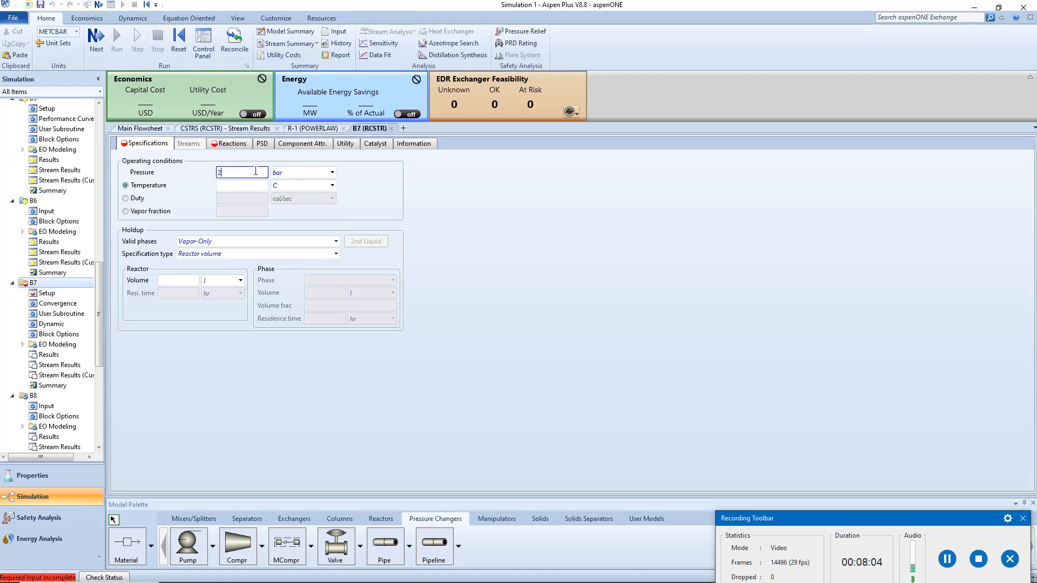
pyautogui.click(235, 186)
pyautogui.write('150')
pyautogui.click(324, 243)
pyautogui.click(216, 263)
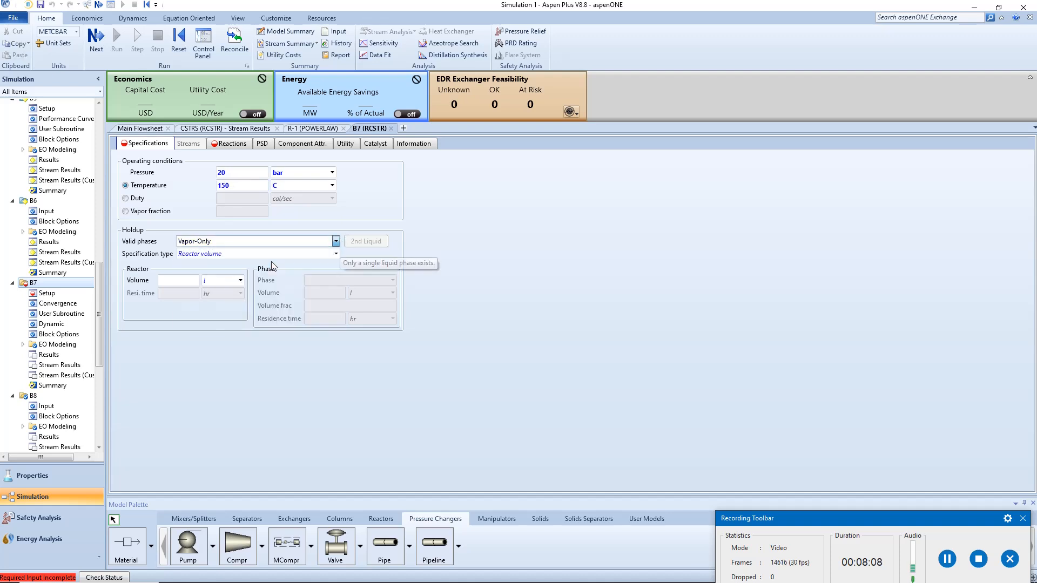
pyautogui.click(172, 281)
pyautogui.write('200')
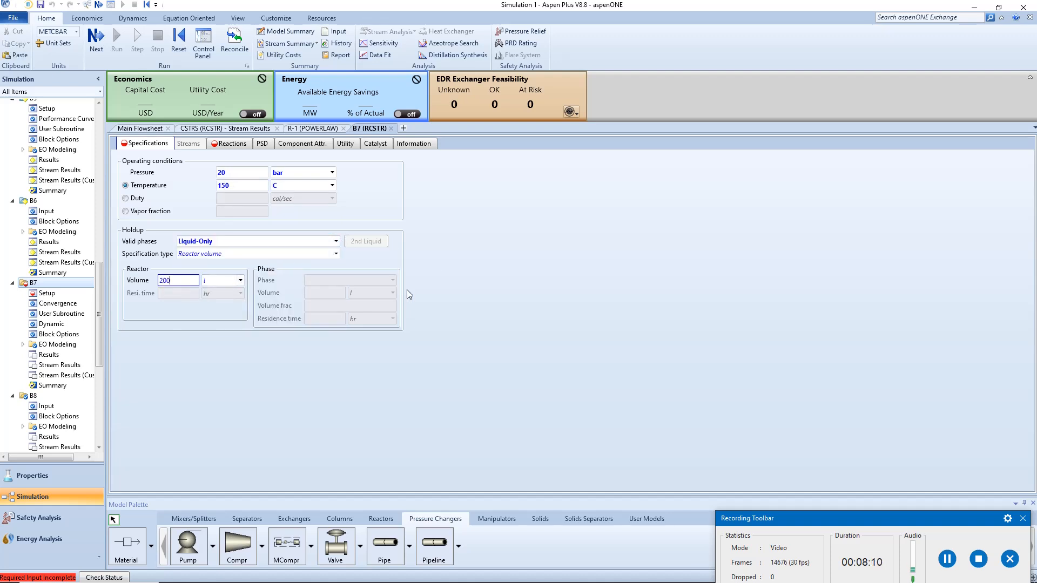
pyautogui.click(240, 280)
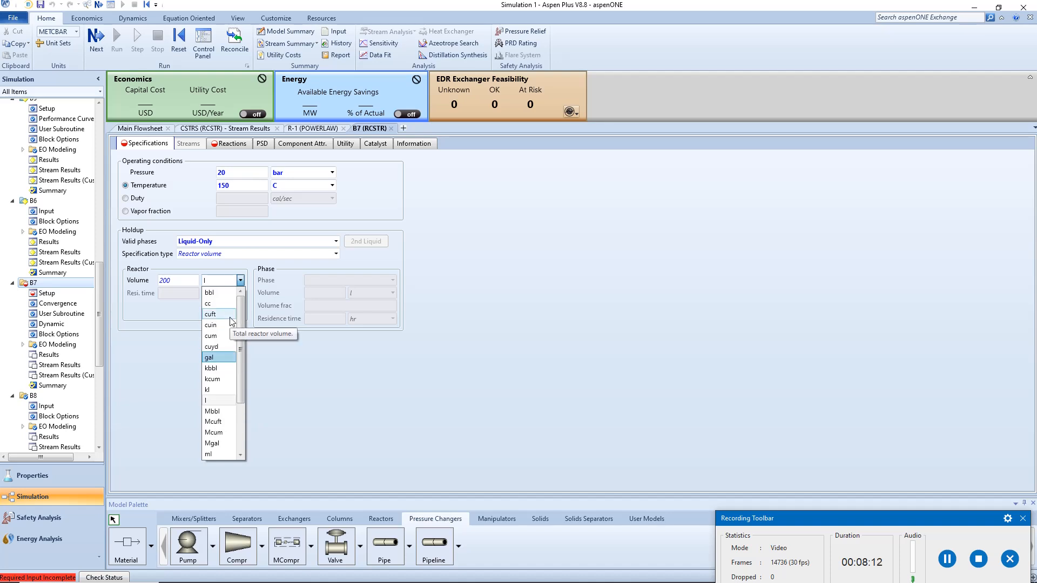
pyautogui.click(221, 329)
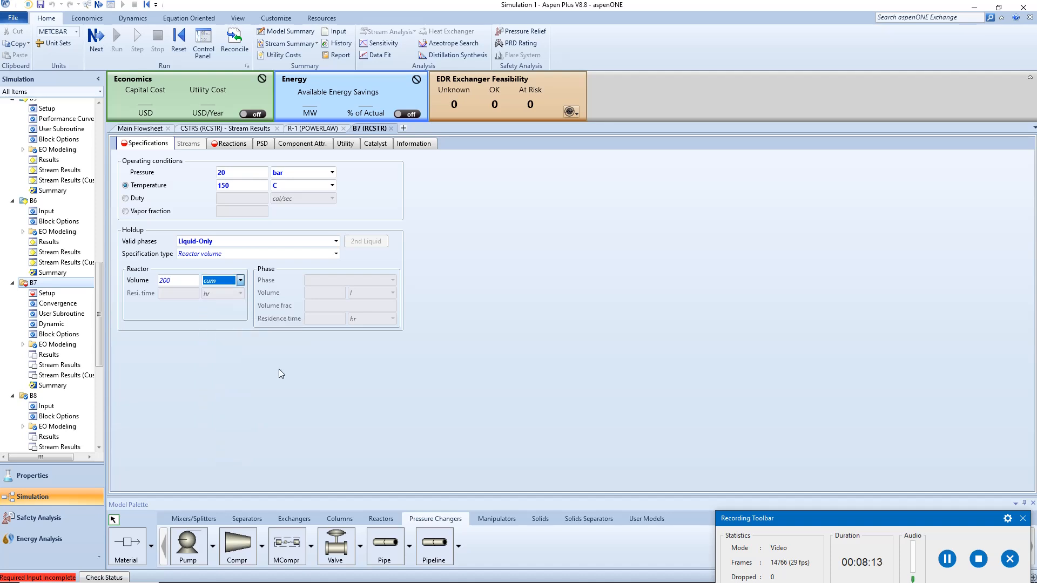
# Include reaction set R-1 in reactor B7 and return to the main flowsheet.
pyautogui.click(232, 144)
pyautogui.doubleClick(140, 186)
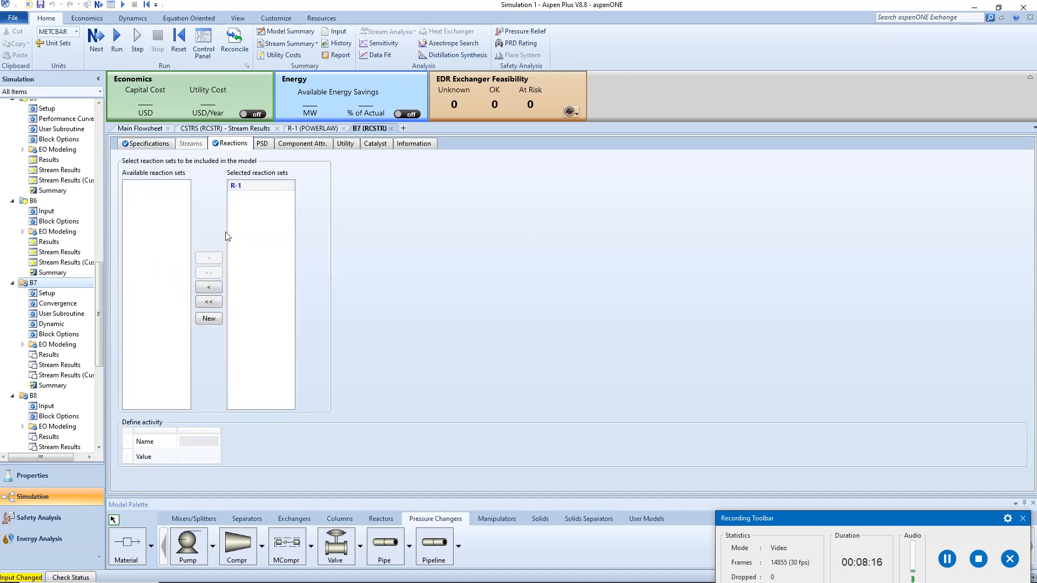
pyautogui.click(140, 128)
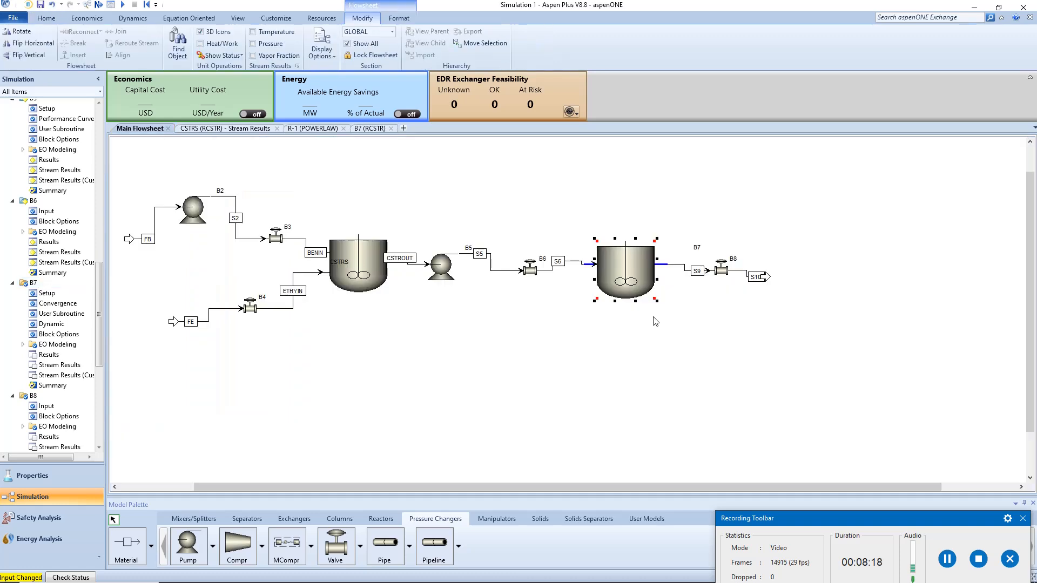
# Rename reactor B7 as CSTR2 and move its label onto the reactor icon.
pyautogui.click(696, 248)
pyautogui.write('CSTR2')
pyautogui.press('Return')
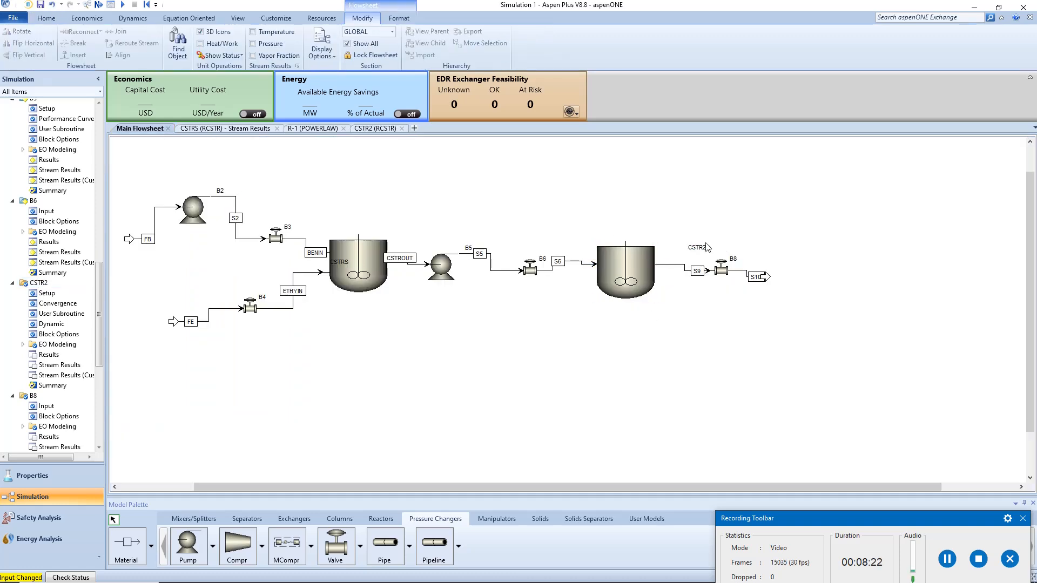
pyautogui.moveTo(702, 246); pyautogui.dragTo(617, 268)
# Rename the outlet stream of the second reactor as OUT.
pyautogui.click(670, 267)
pyautogui.write('OU')
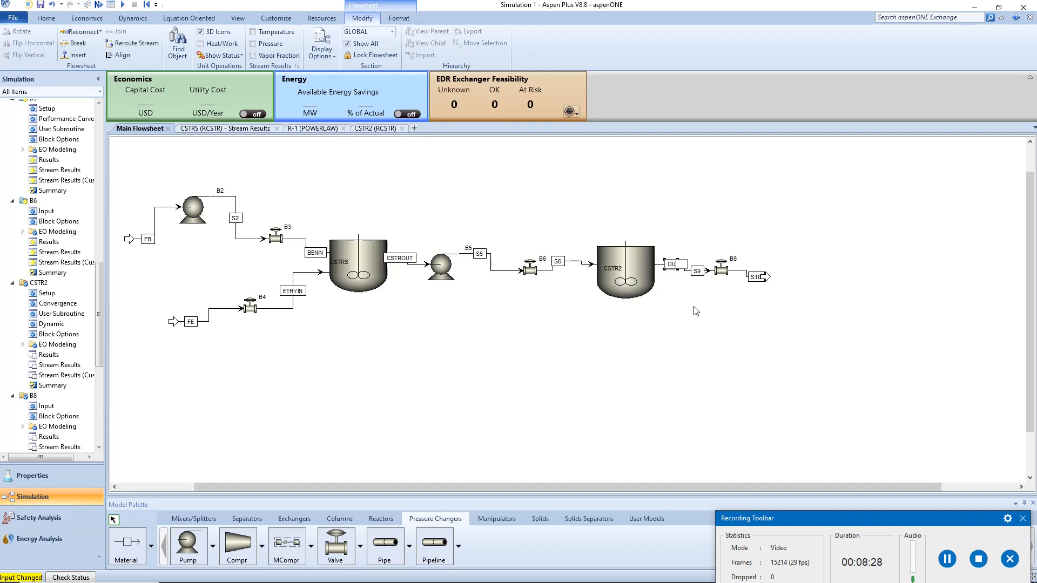
pyautogui.write('T')
pyautogui.press('Return')
# Run the simulation with the CSTR2 stream results open and examine the benzene and DEB flows in stream OUT.
pyautogui.click(648, 273)
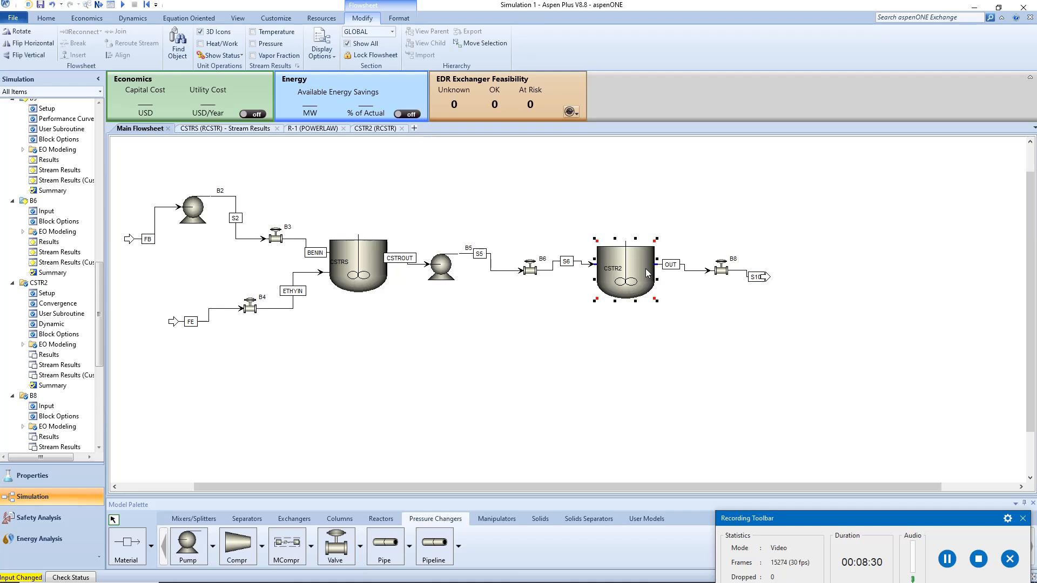
pyautogui.doubleClick(648, 273)
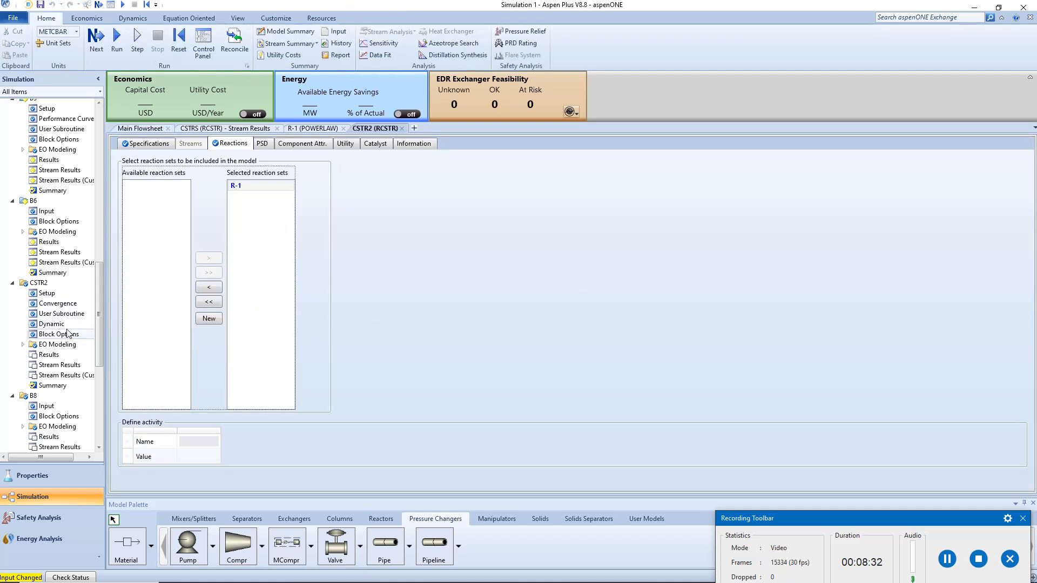
pyautogui.click(63, 365)
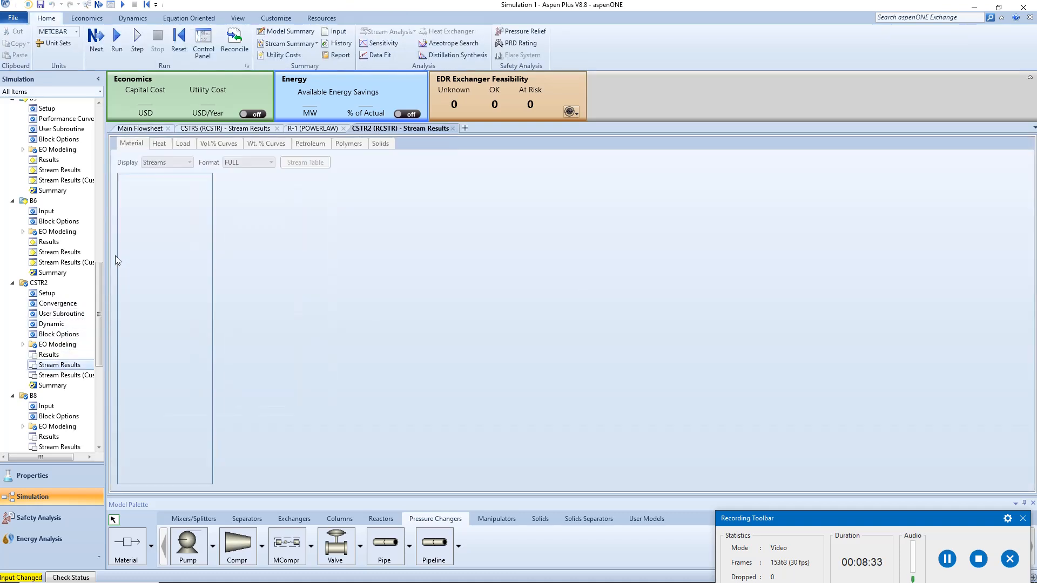
pyautogui.click(118, 49)
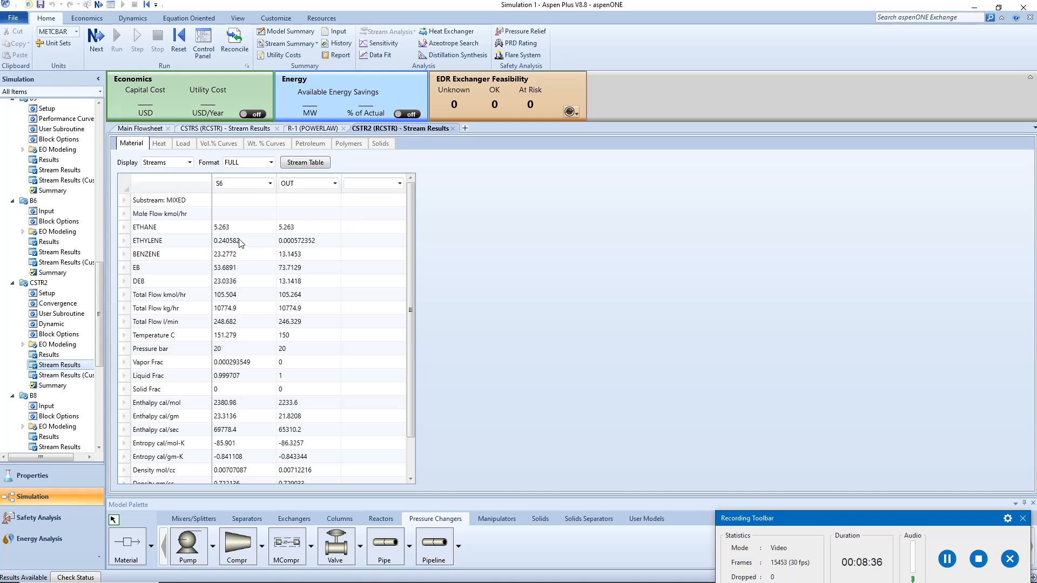
pyautogui.click(295, 258)
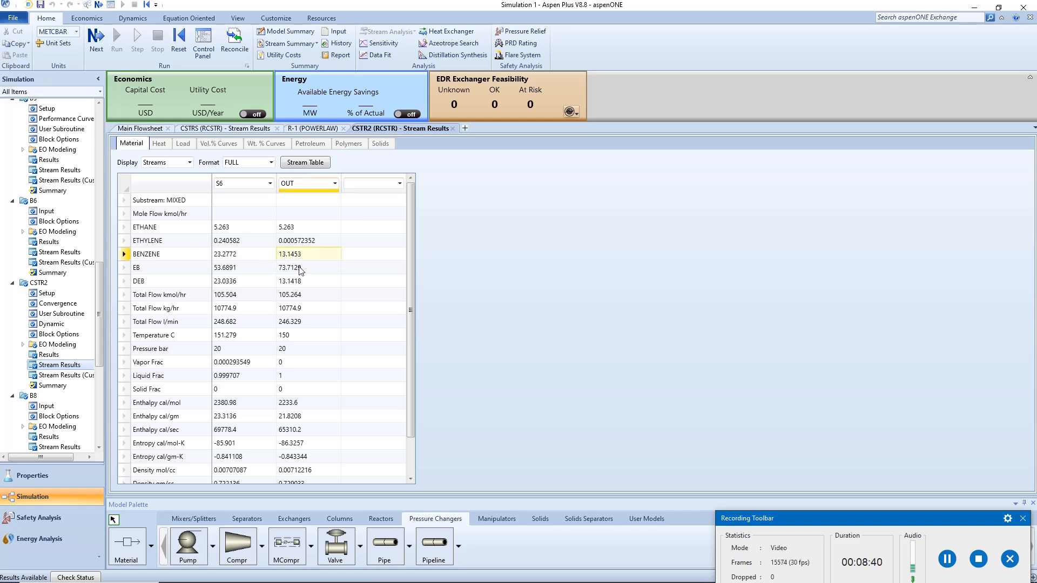
pyautogui.click(303, 282)
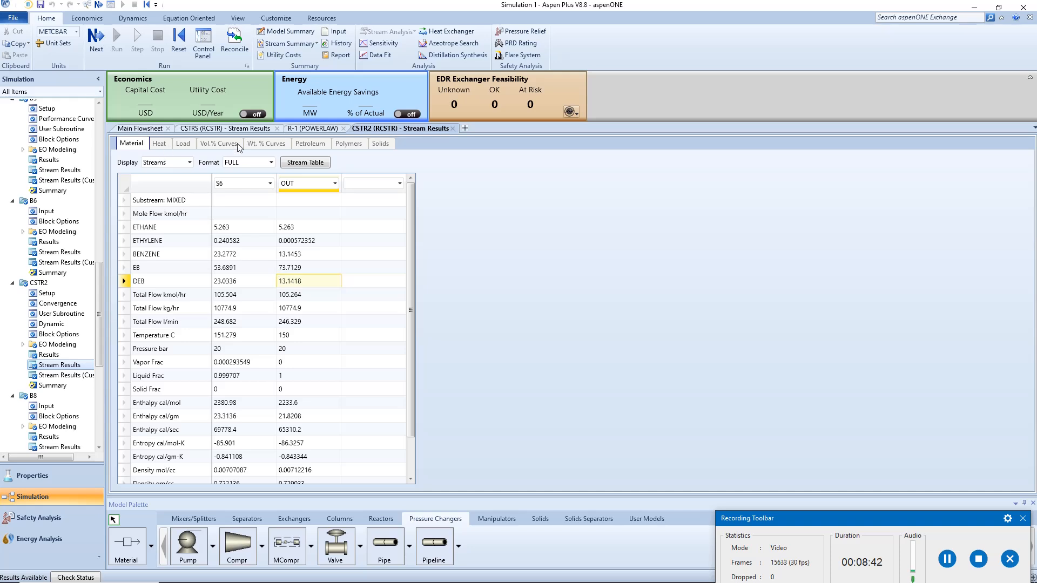
# Add a RadFrac column downstream of valve B8 and connect stream S10 to its feed.
pyautogui.click(142, 128)
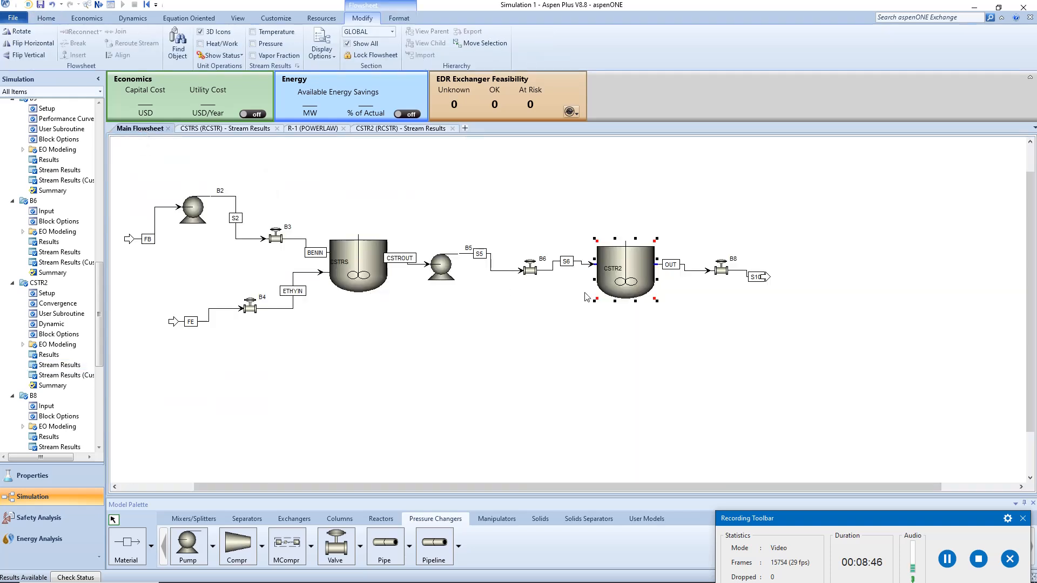
pyautogui.click(751, 278)
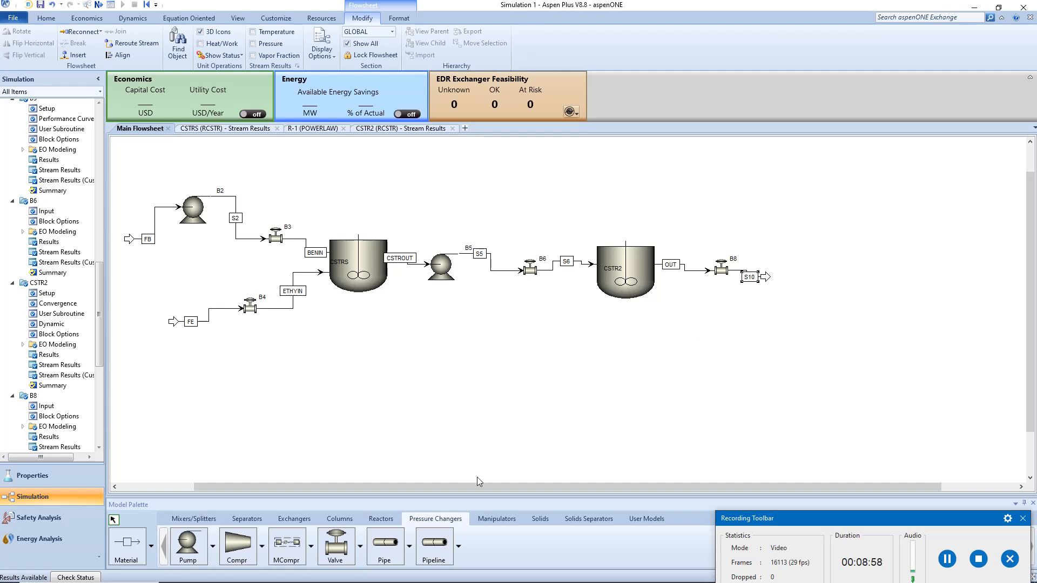
pyautogui.click(343, 518)
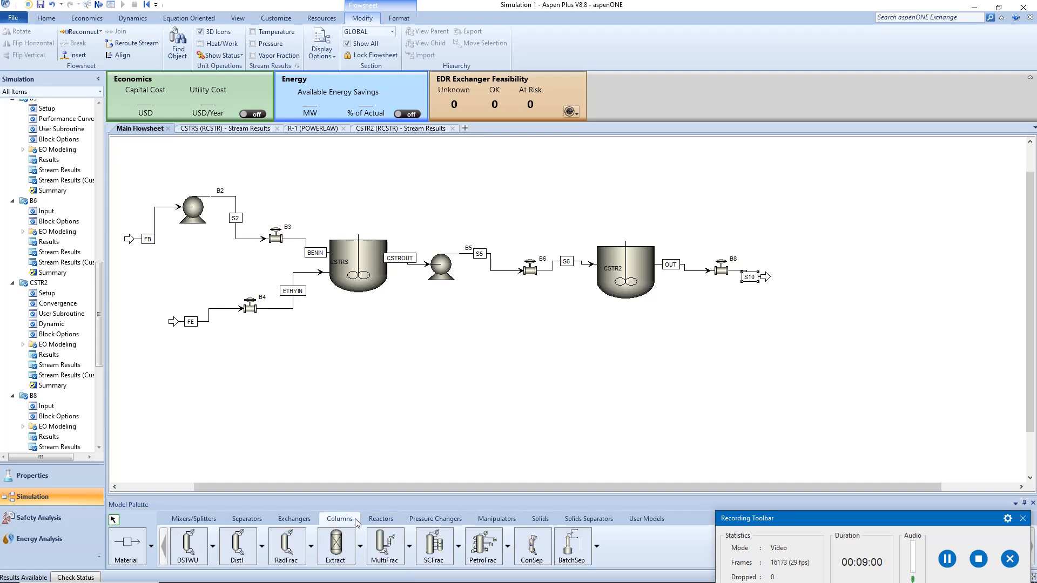
pyautogui.click(812, 260)
pyautogui.click(816, 276)
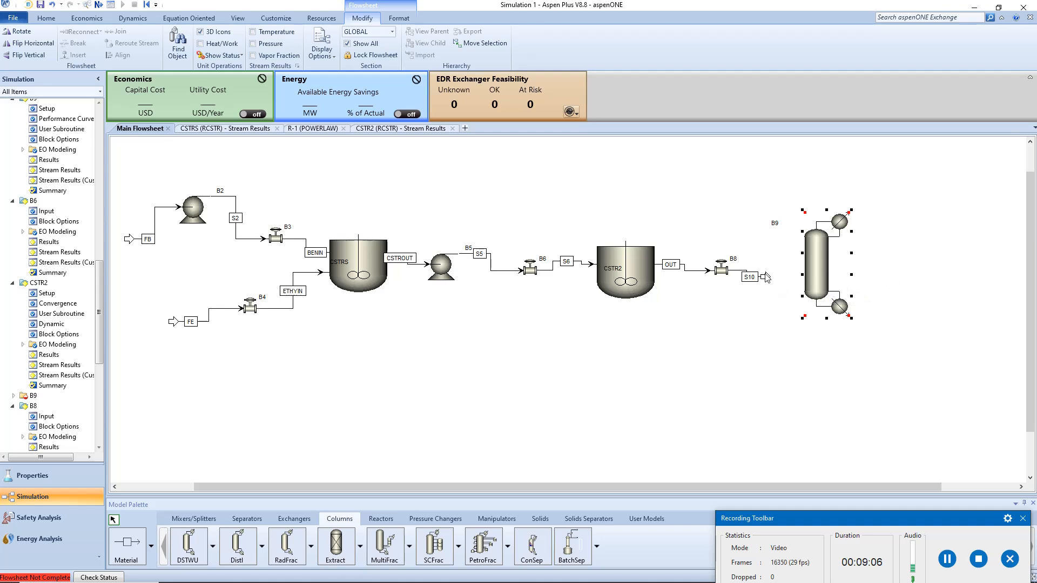
pyautogui.doubleClick(765, 277)
pyautogui.click(801, 265)
# Configure column B9 with 11 stages and a Partial-Vapor condenser.
pyautogui.doubleClick(821, 269)
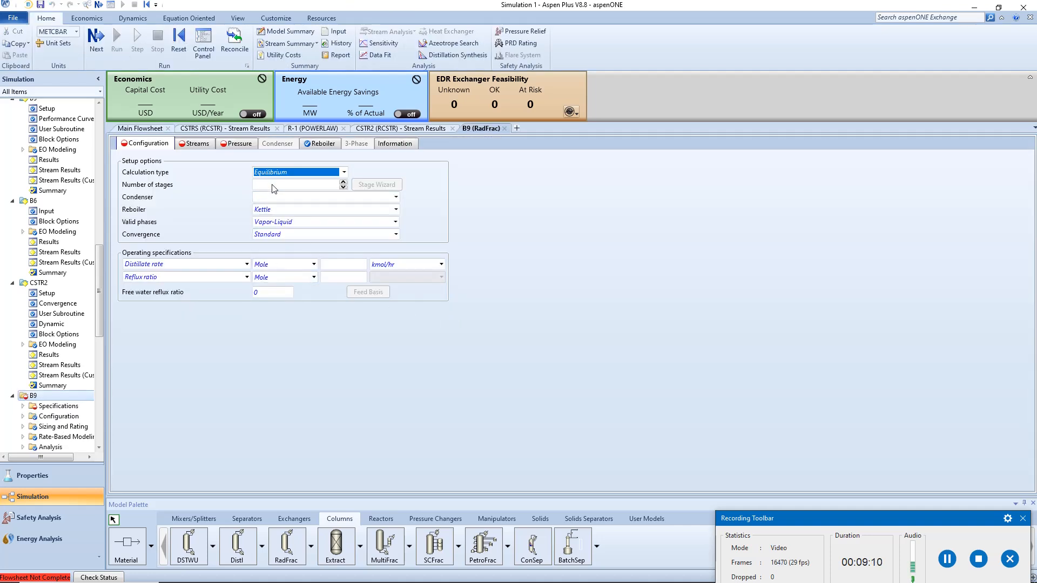
pyautogui.click(273, 184)
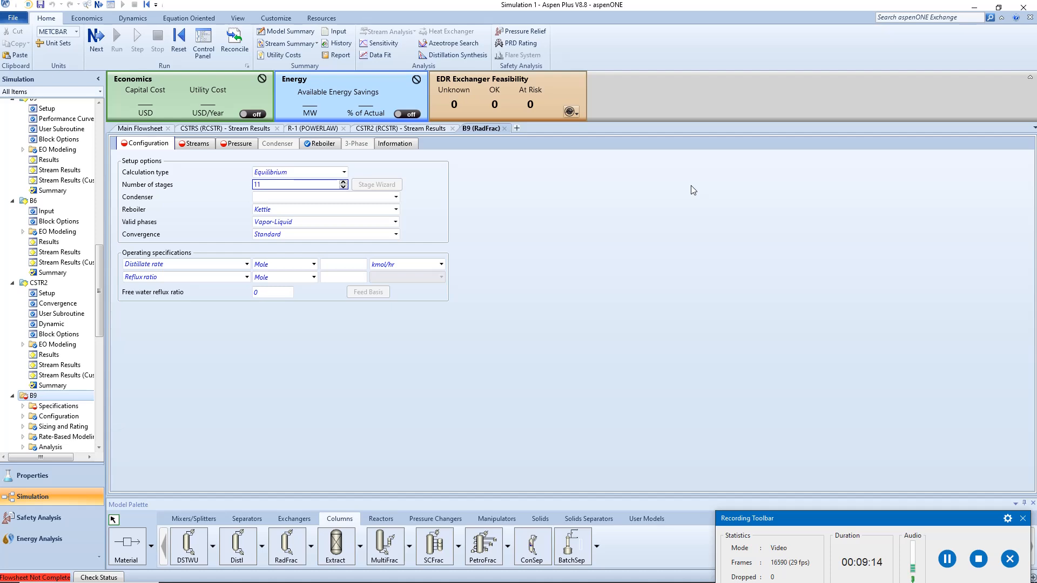
pyautogui.click(396, 196)
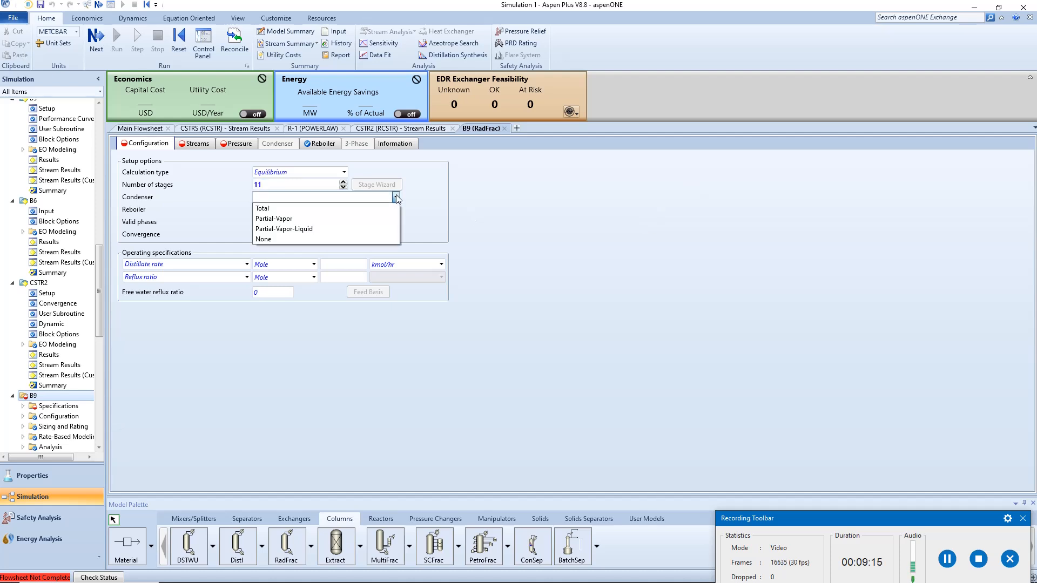
pyautogui.click(357, 219)
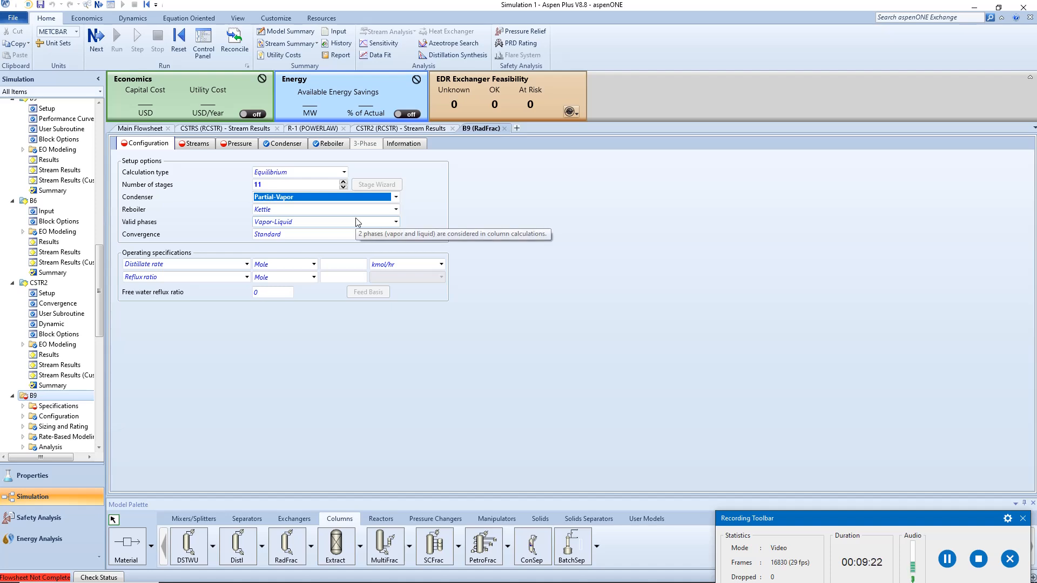
# Set column B9's distillate rate to 5.29 kmol/hr and its reflux ratio to 0.9, consulting the CSTR2 stream results.
pyautogui.click(359, 265)
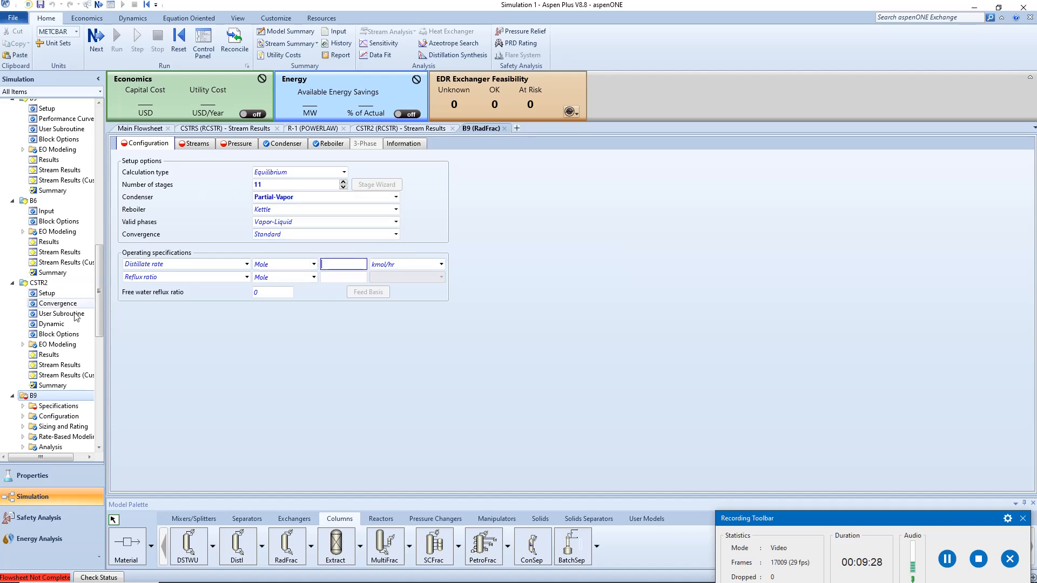
pyautogui.click(60, 365)
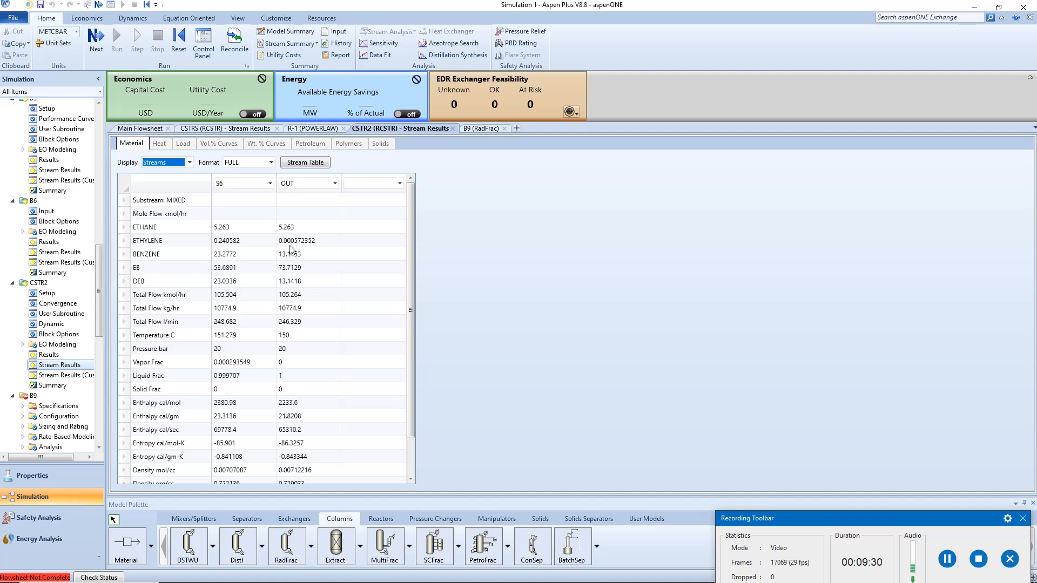
pyautogui.click(59, 406)
pyautogui.click(347, 263)
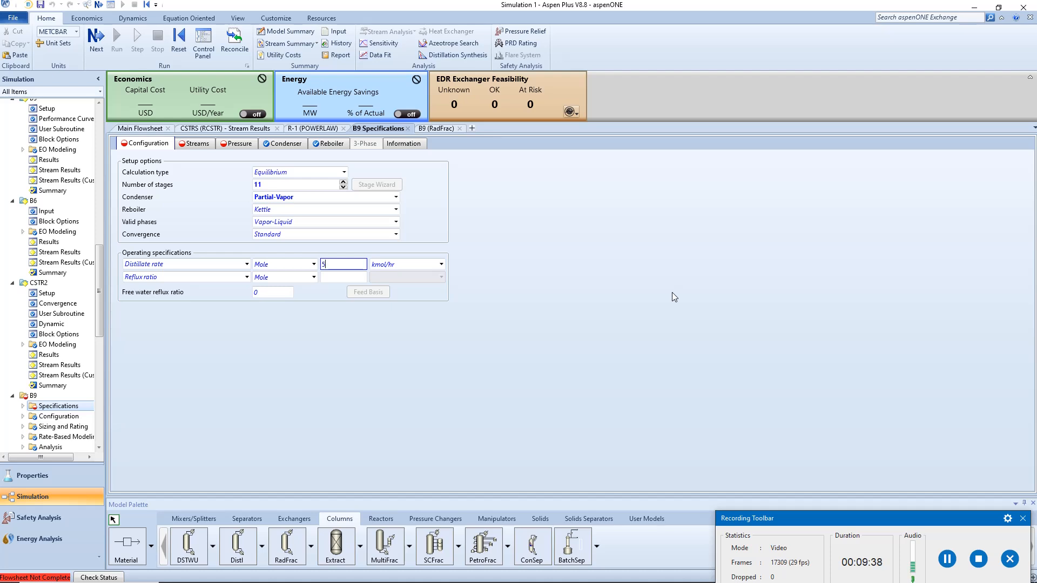
pyautogui.write('5.29')
pyautogui.press('Return')
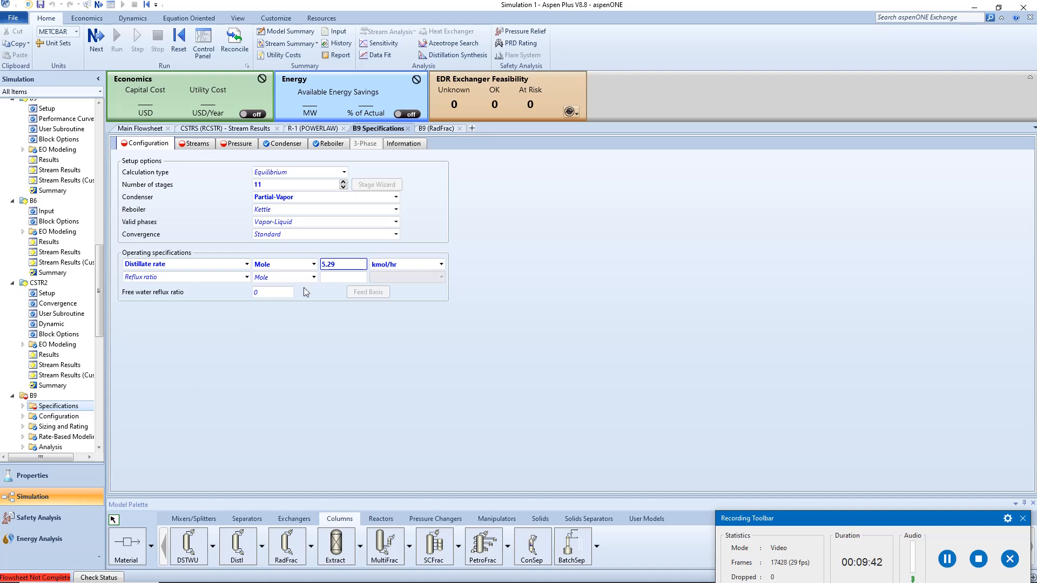
pyautogui.click(343, 277)
pyautogui.write('0')
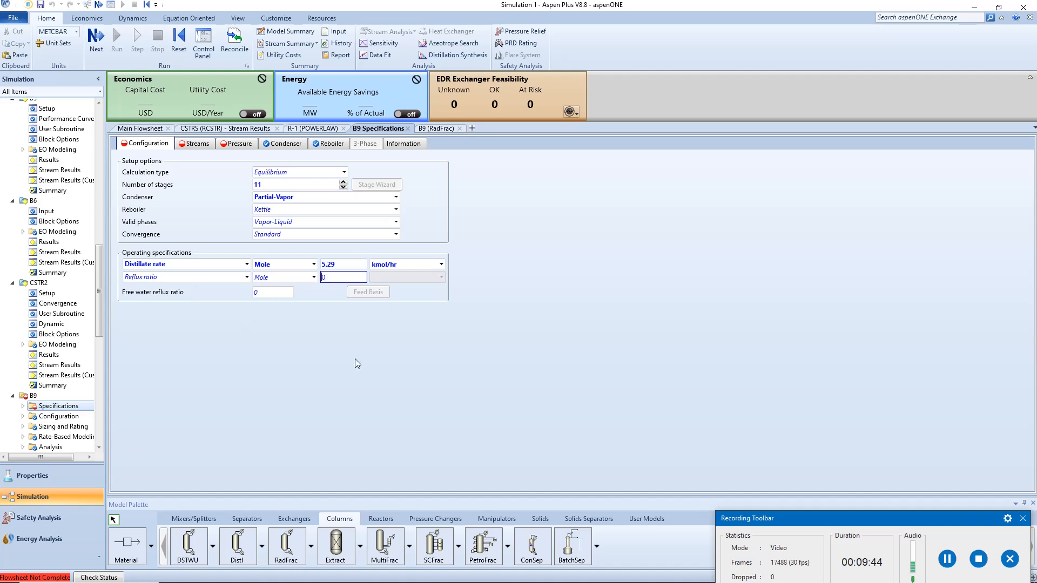
pyautogui.write('.9')
pyautogui.press('Return')
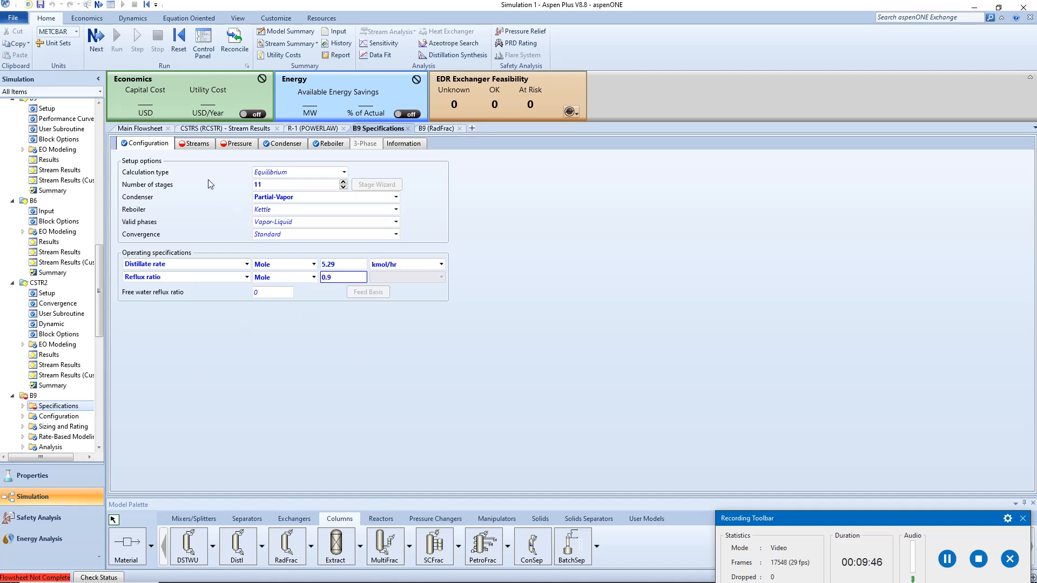
# Feed stream S10 to column B9 at stage 5 with the On-Stage convention.
pyautogui.click(202, 146)
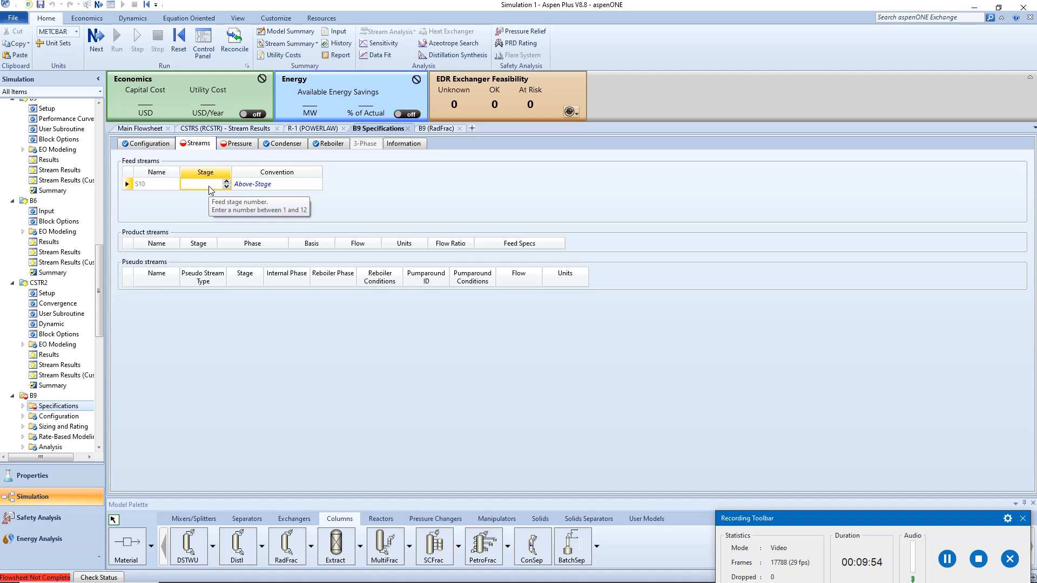
pyautogui.write('5')
pyautogui.press('Tab')
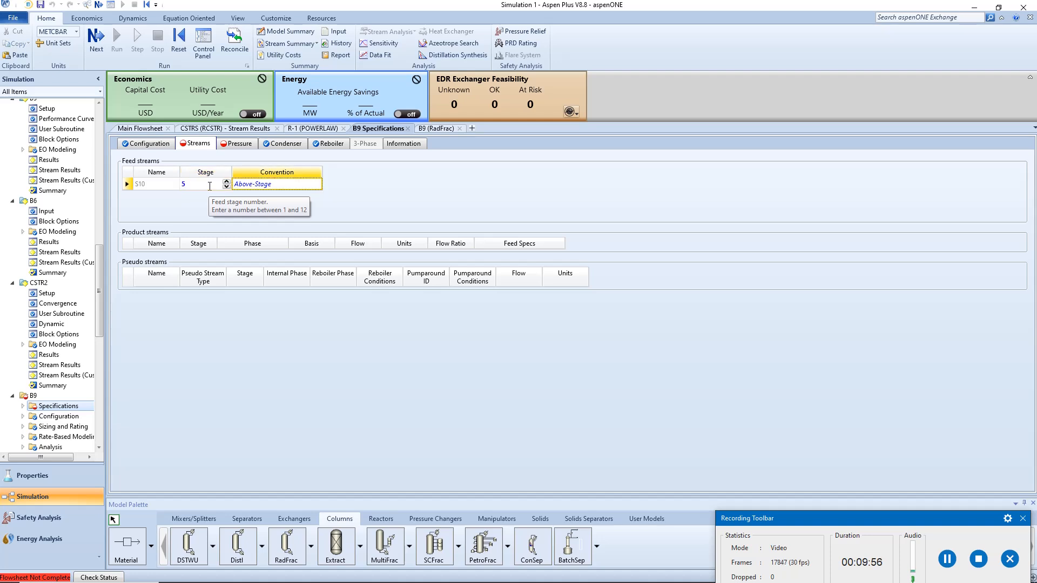
pyautogui.click(316, 184)
pyautogui.click(303, 205)
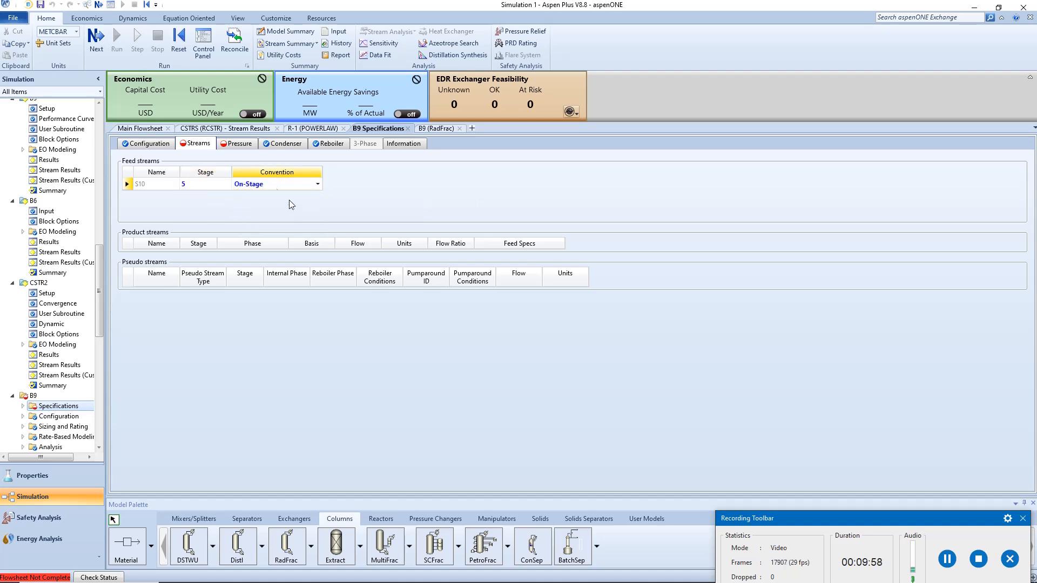
# Set column B9's condenser pressure to 8 bar and its stage pressure drop to 0.01 bar.
pyautogui.click(239, 143)
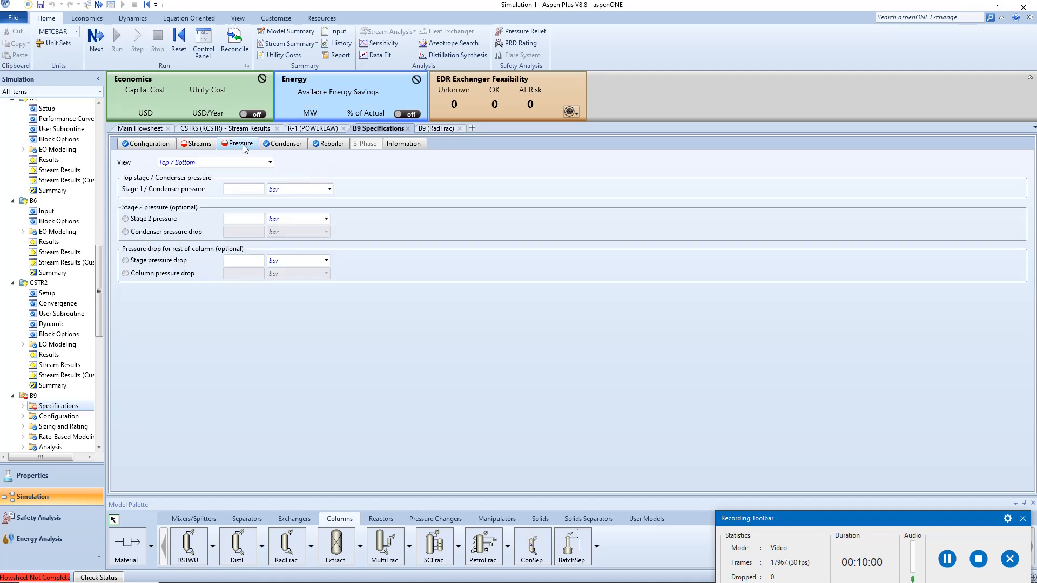
pyautogui.click(243, 187)
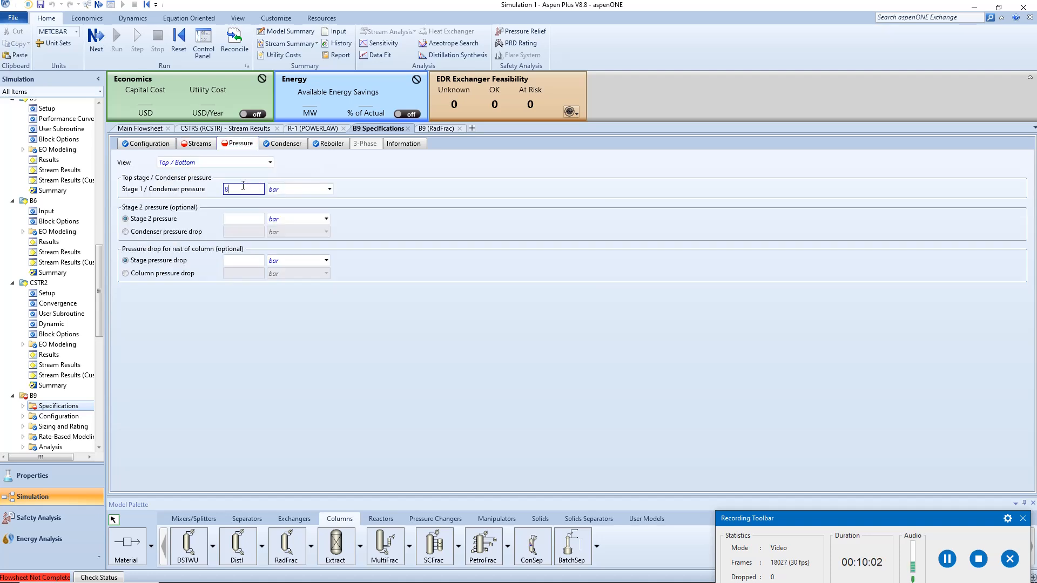
pyautogui.write('8')
pyautogui.click(244, 261)
pyautogui.write('0.')
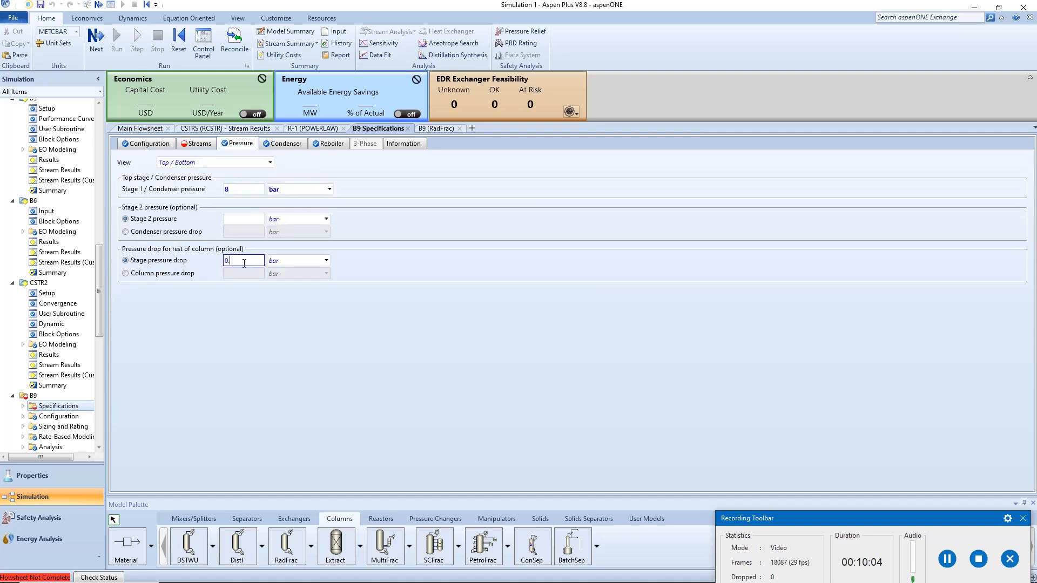
pyautogui.write('01')
pyautogui.press('Return')
# Place two valves on the main flowsheet downstream of column B9, one near the condenser and one near the reboiler.
pyautogui.click(140, 130)
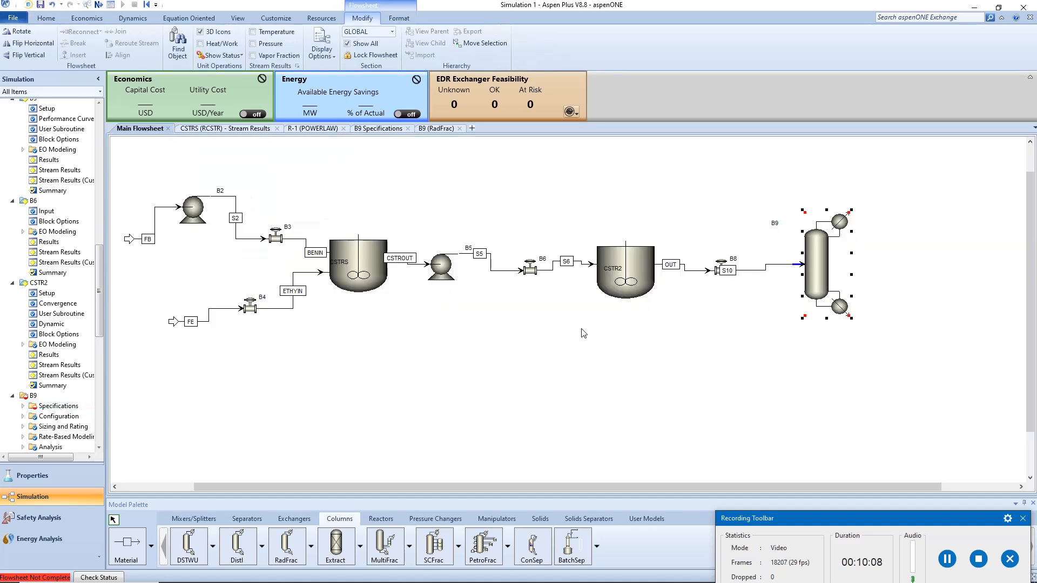
pyautogui.click(585, 368)
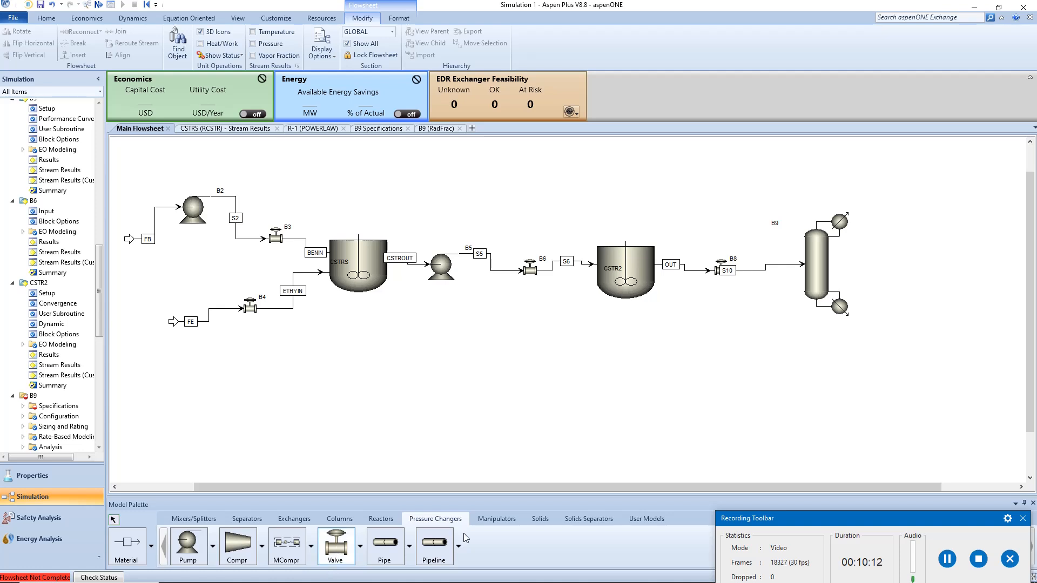
pyautogui.click(335, 547)
pyautogui.click(912, 211)
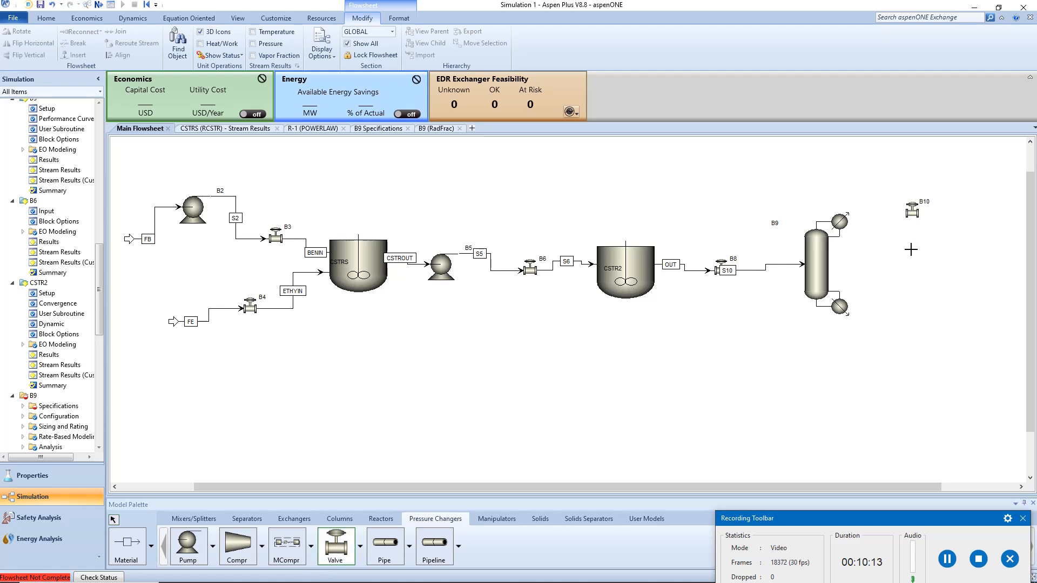
pyautogui.click(924, 320)
pyautogui.rightClick(895, 364)
# Connect the column's vapor distillate to valve B10 with a material stream and add an outlet stream to that valve.
pyautogui.click(125, 550)
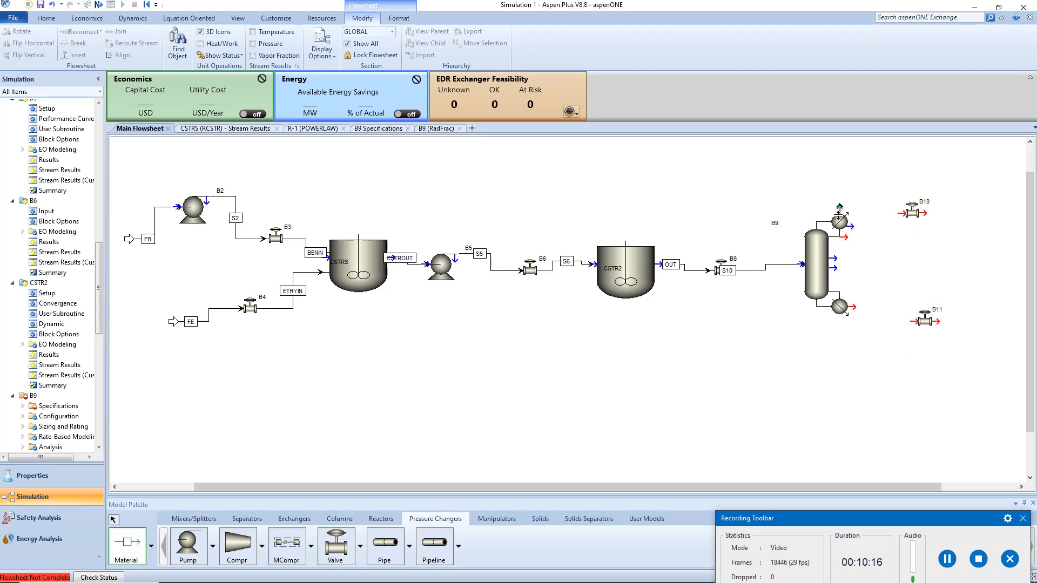
pyautogui.click(846, 213)
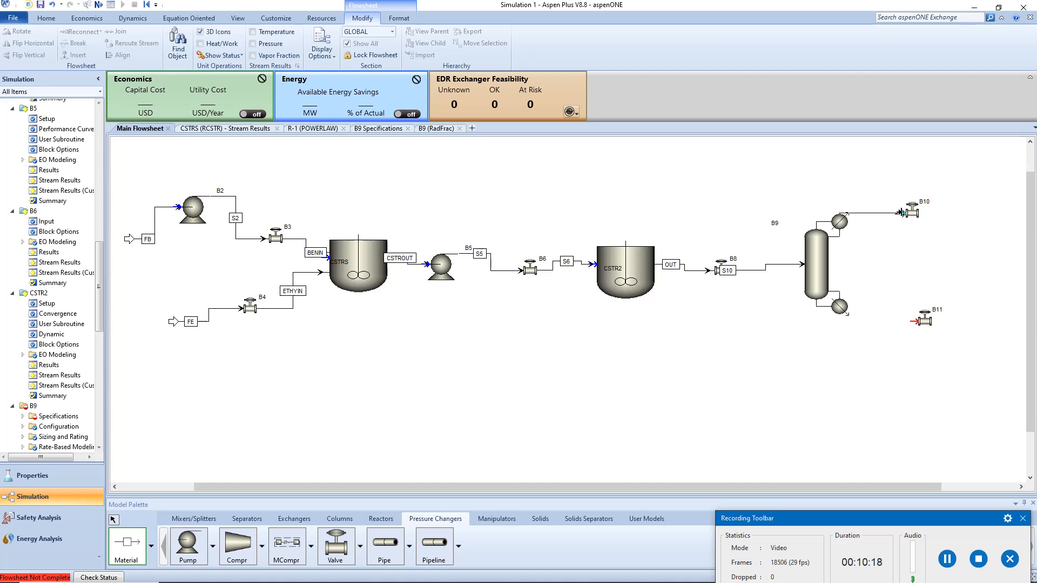
pyautogui.click(907, 212)
pyautogui.click(936, 212)
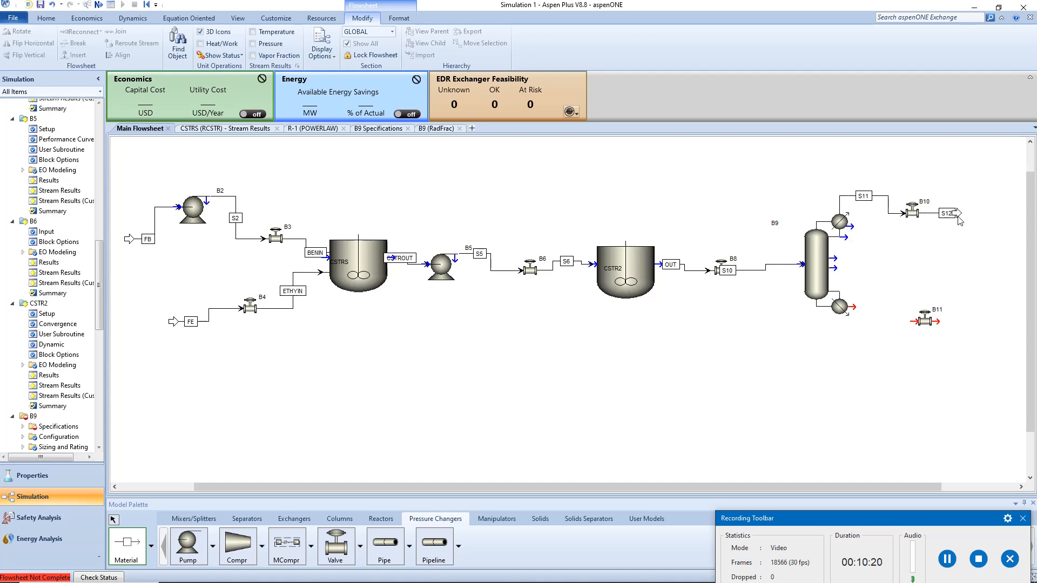
pyautogui.click(959, 214)
# Connect the column's bottoms to valve B11 with a material stream and add an outlet stream to that valve.
pyautogui.click(853, 306)
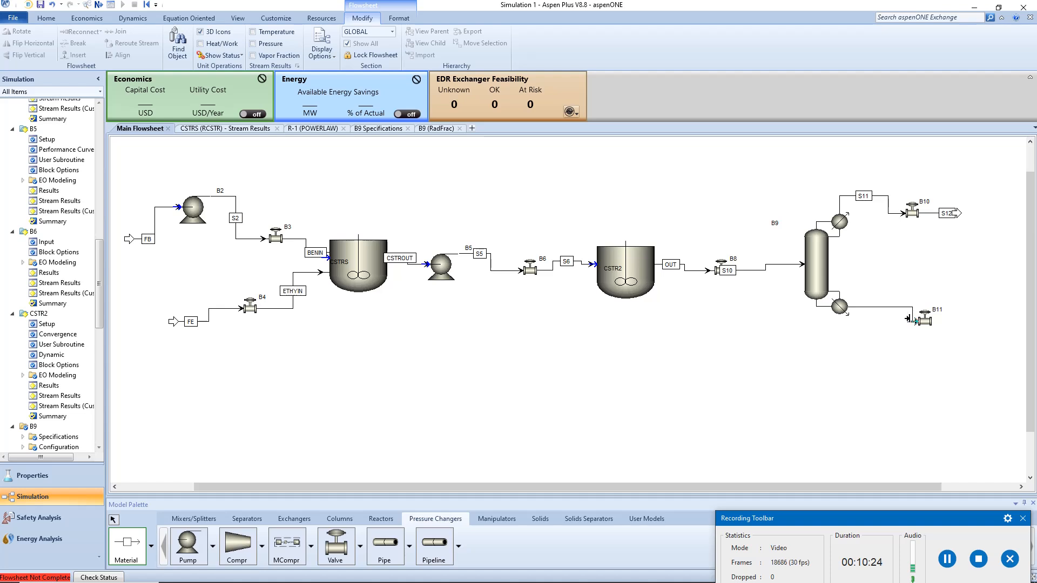
pyautogui.click(912, 321)
pyautogui.click(933, 322)
pyautogui.click(964, 326)
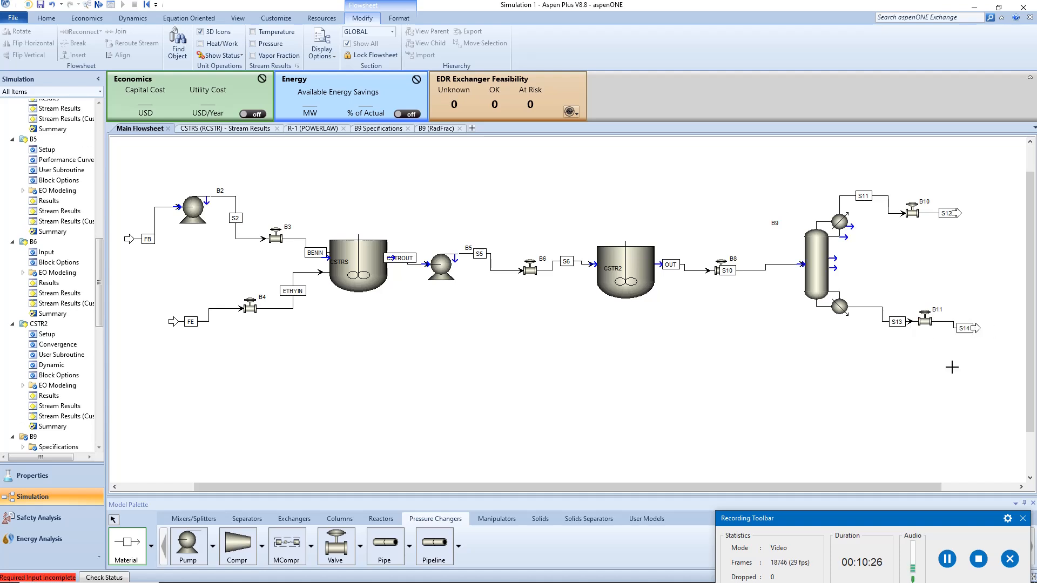
# Rename the column's distillate stream as C1D and its bottoms stream as C1B.
pyautogui.doubleClick(864, 196)
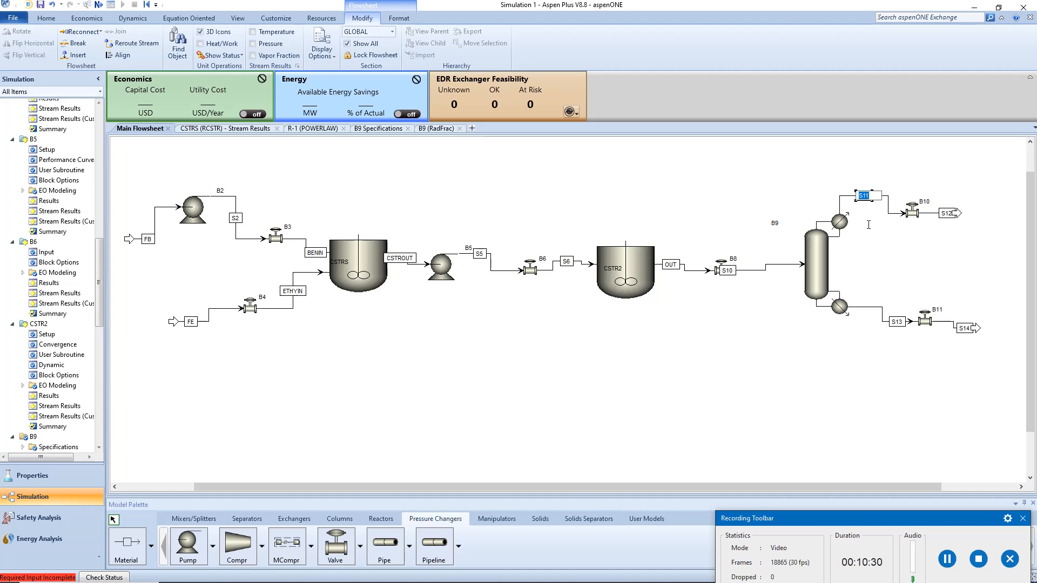
pyautogui.write('C1D')
pyautogui.click(873, 355)
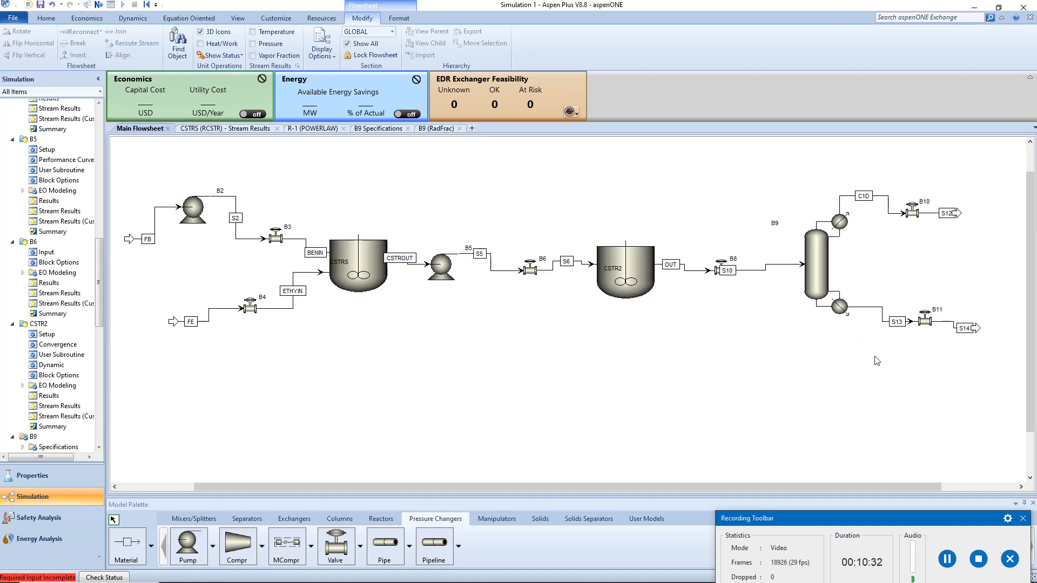
pyautogui.doubleClick(898, 321)
pyautogui.write('C')
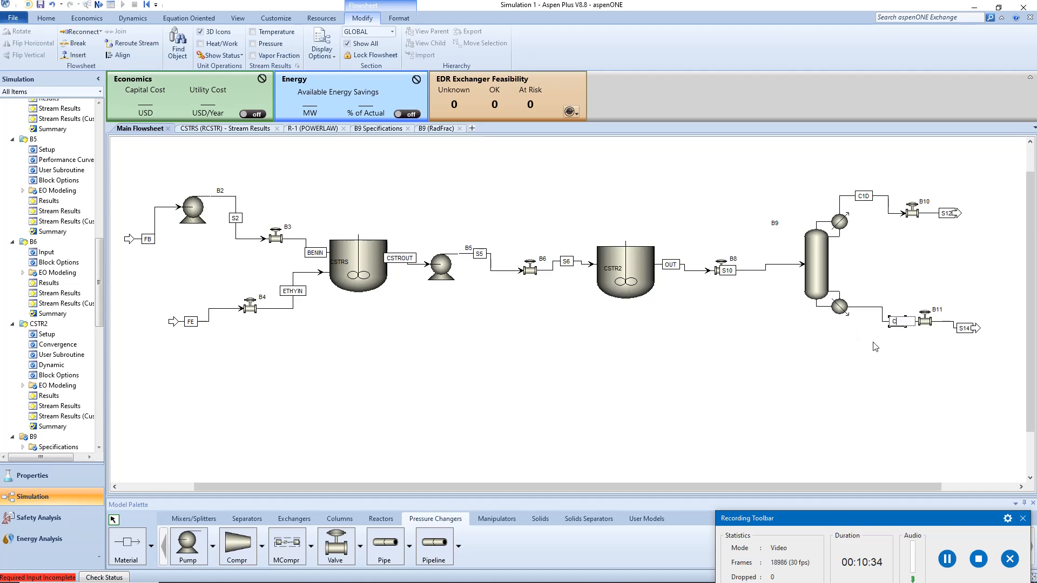
pyautogui.write('1B')
pyautogui.click(881, 370)
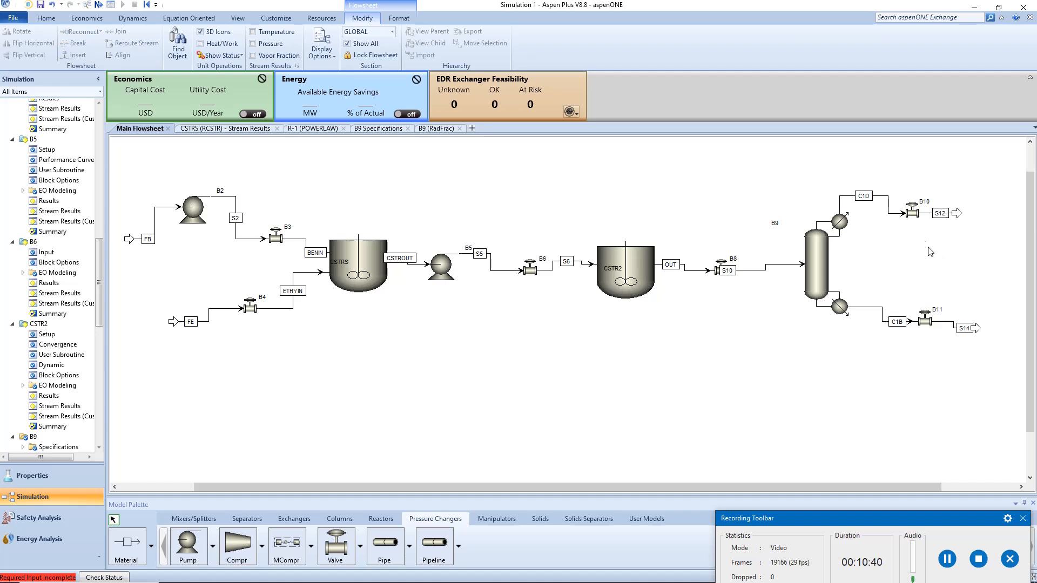
# Set the outlet pressure of valve B10 to 3 bar and close its input form.
pyautogui.click(912, 214)
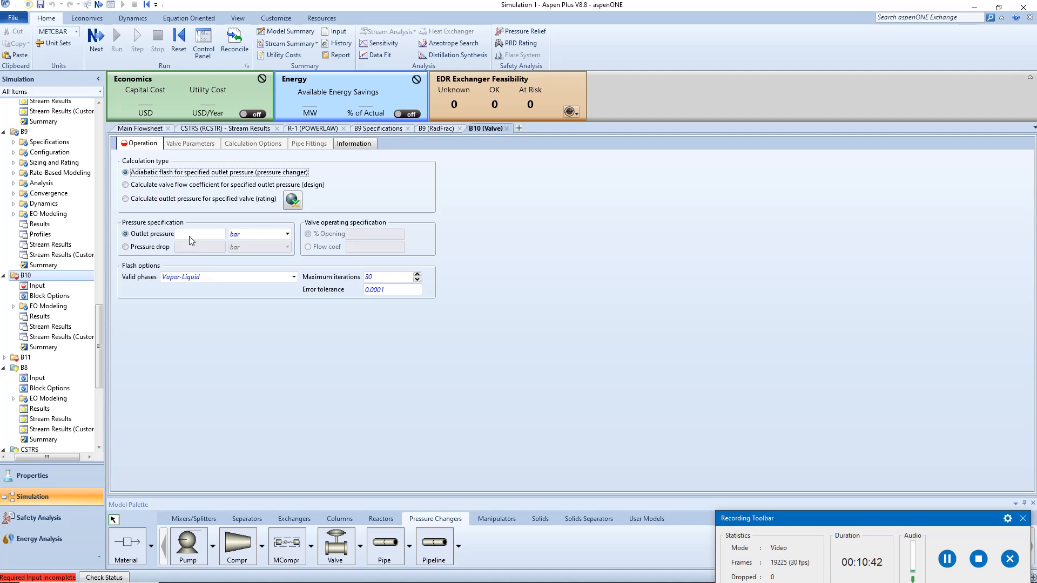
pyautogui.click(192, 235)
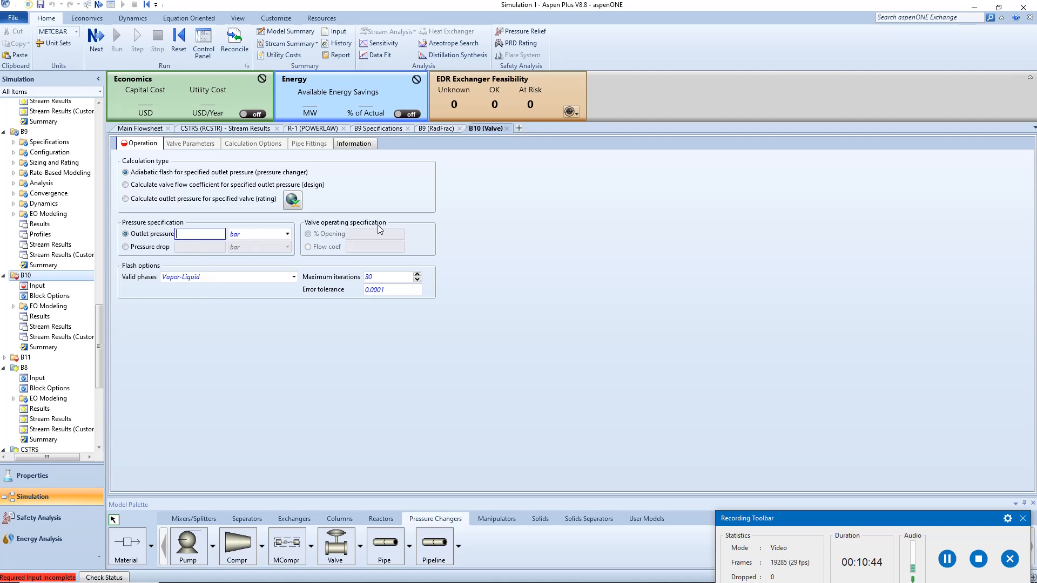
pyautogui.write('5')
pyautogui.press('BackSpace')
pyautogui.write('3')
pyautogui.click(507, 129)
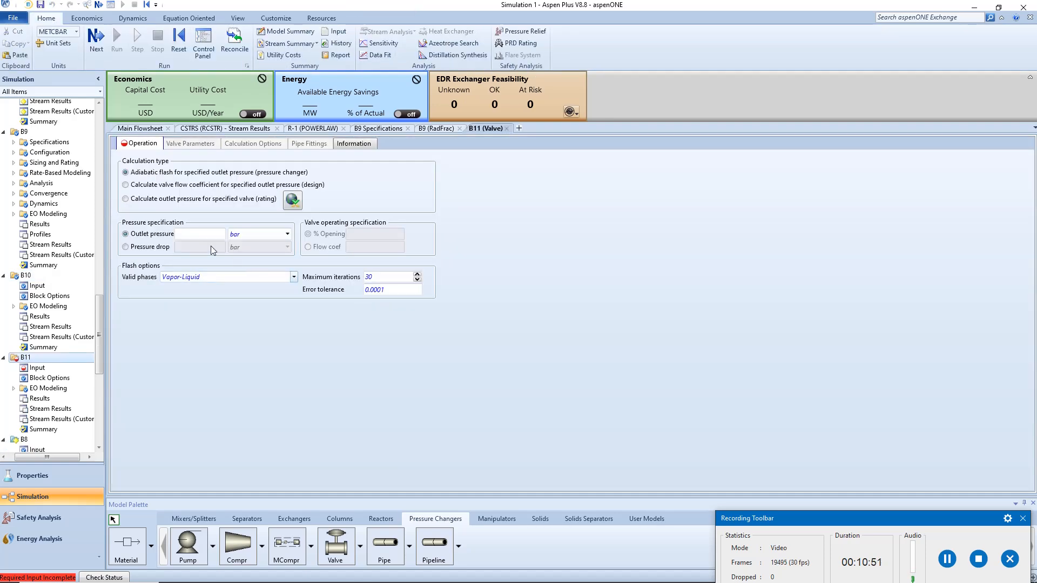
# Set the outlet pressure of valve B11 to 3 bar and return to the main flowsheet.
pyautogui.click(190, 231)
pyautogui.write('3')
pyautogui.press('Return')
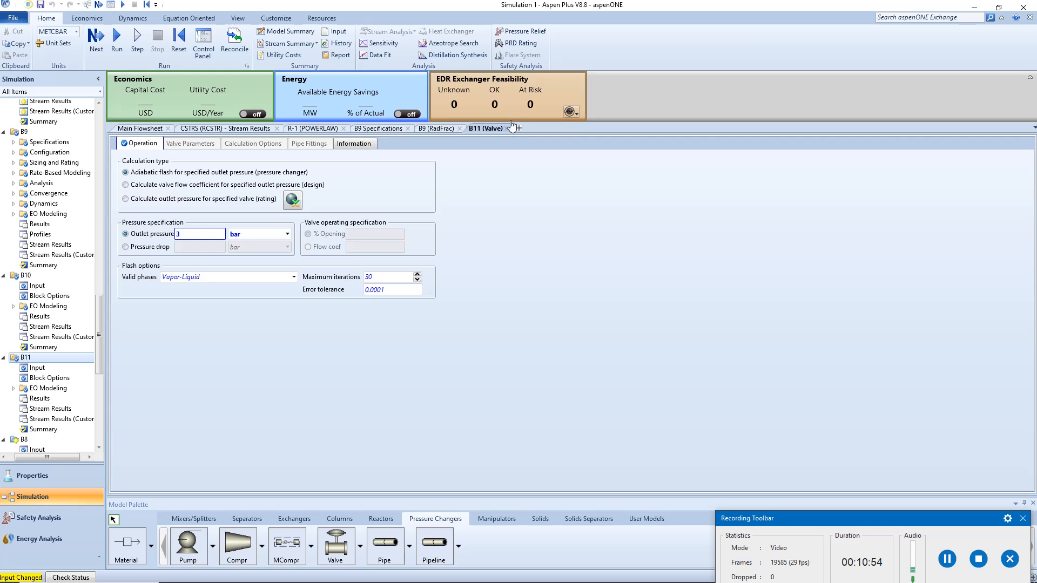
pyautogui.click(506, 129)
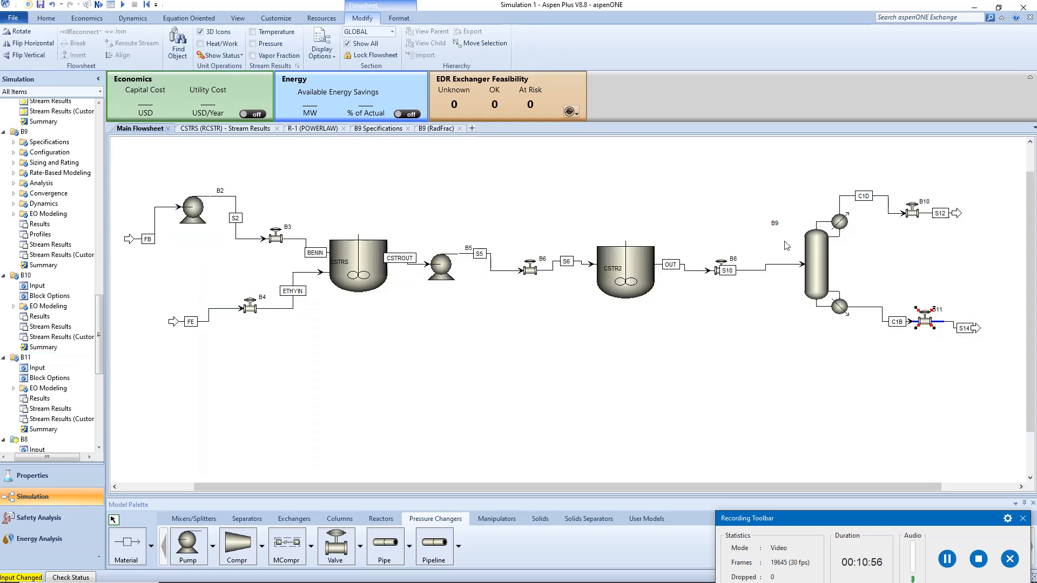
# Rename the RadFrac column as C1.
pyautogui.click(776, 224)
pyautogui.press('Return')
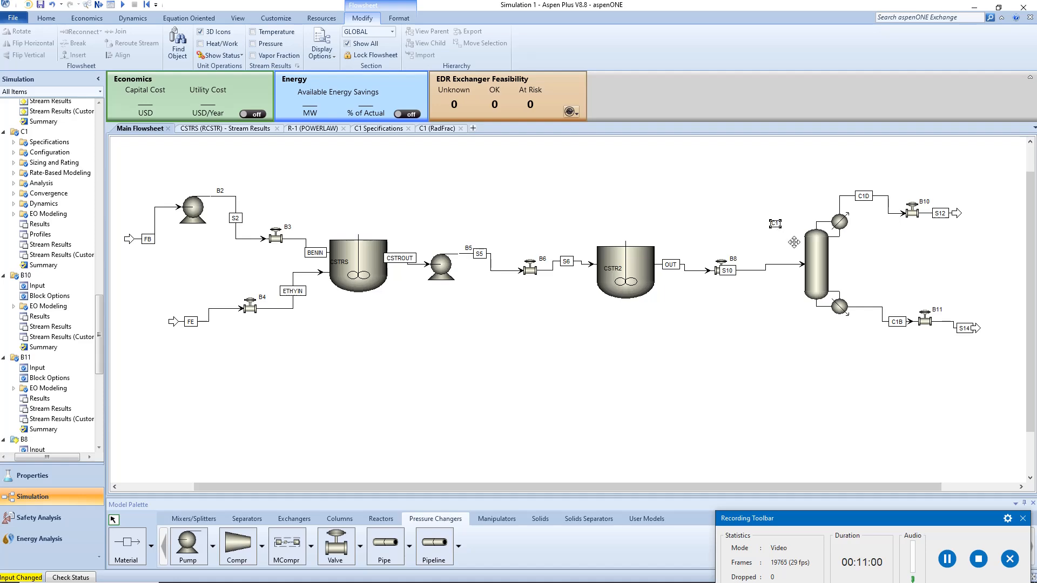
# Run the simulation with the C1 stream results open and examine the ethane flow and temperature of stream C1D.
pyautogui.doubleClick(812, 258)
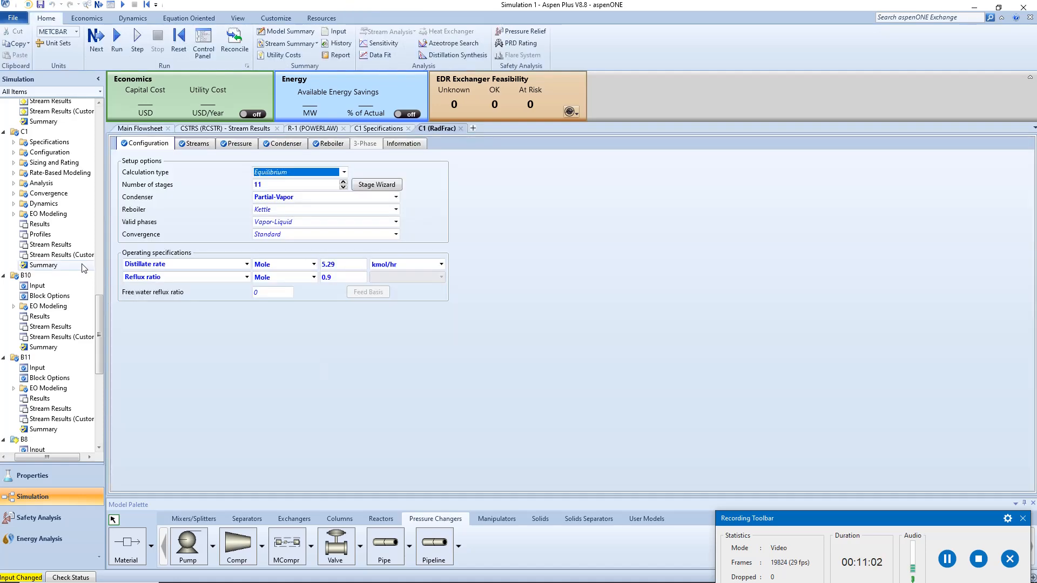
pyautogui.click(64, 244)
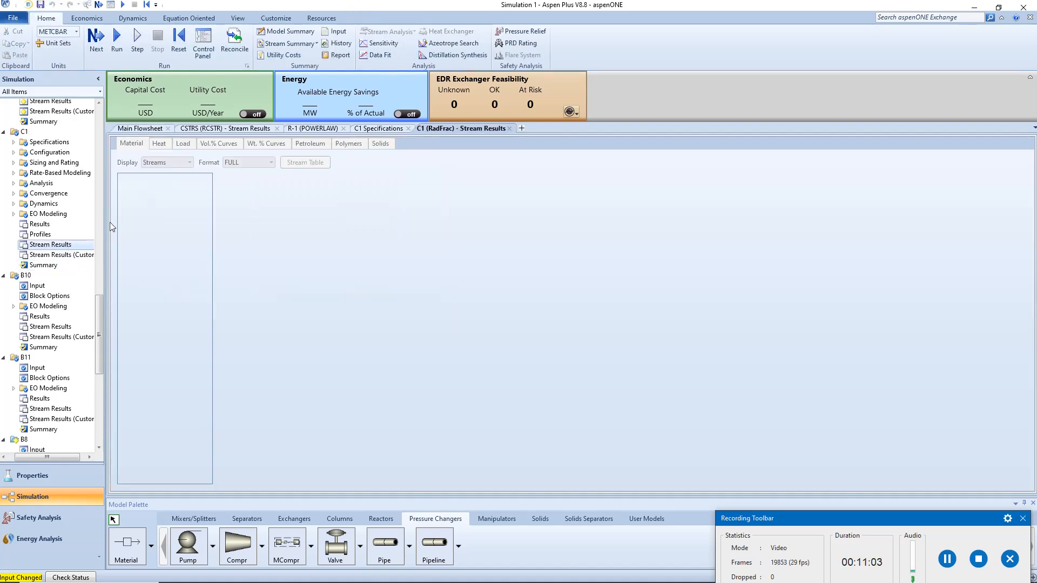
pyautogui.click(118, 52)
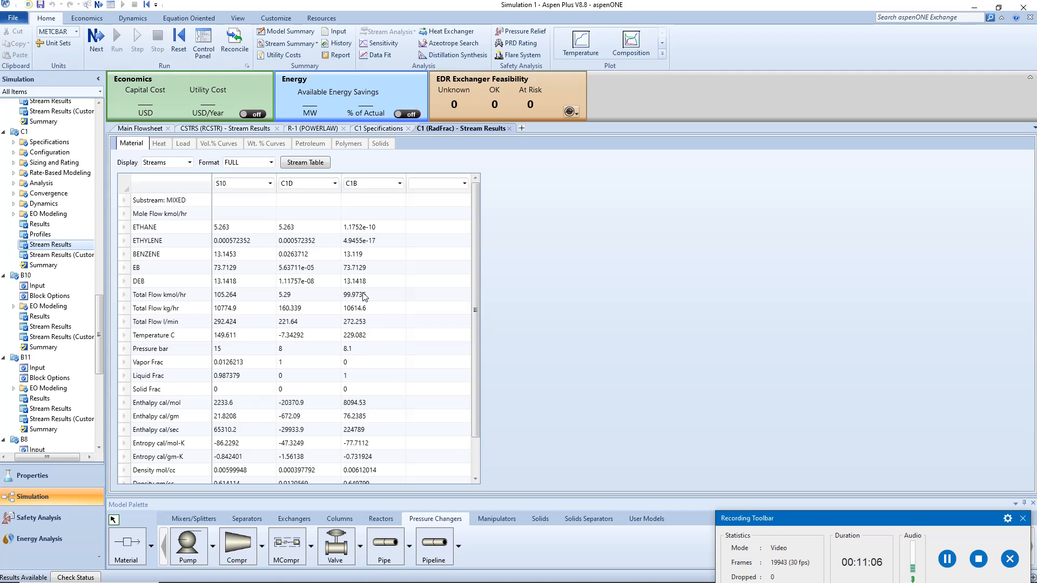
pyautogui.click(308, 229)
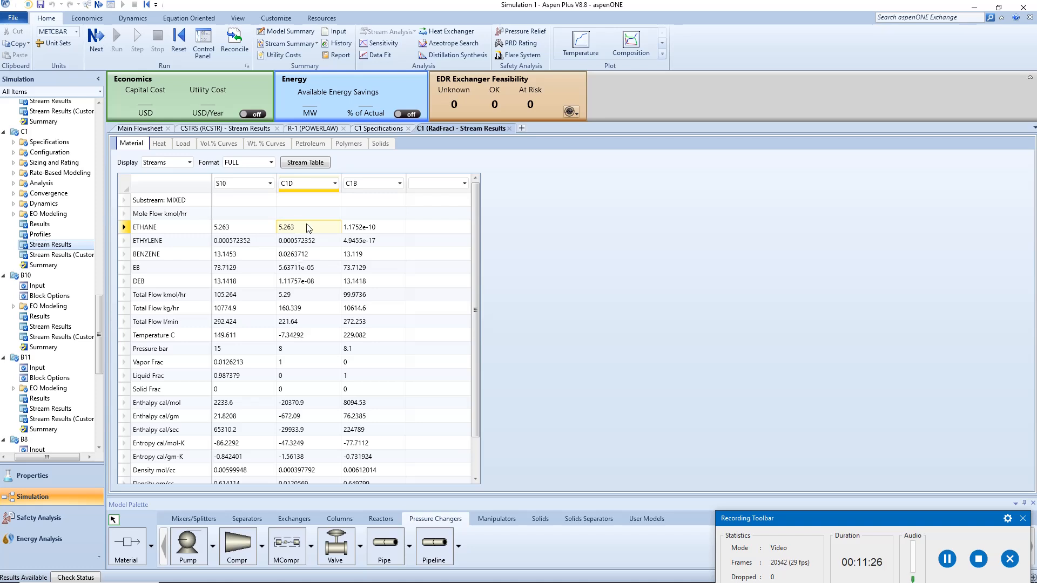
pyautogui.click(302, 337)
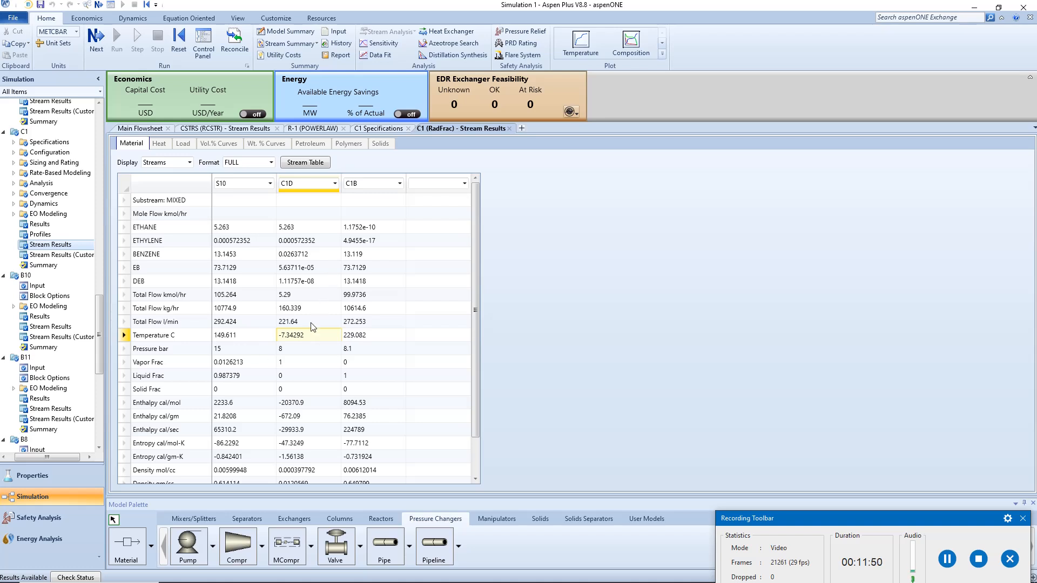
# Set column C1's mole distillate rate to 5.35 kmol/hr in its configuration.
pyautogui.click(57, 143)
pyautogui.click(150, 147)
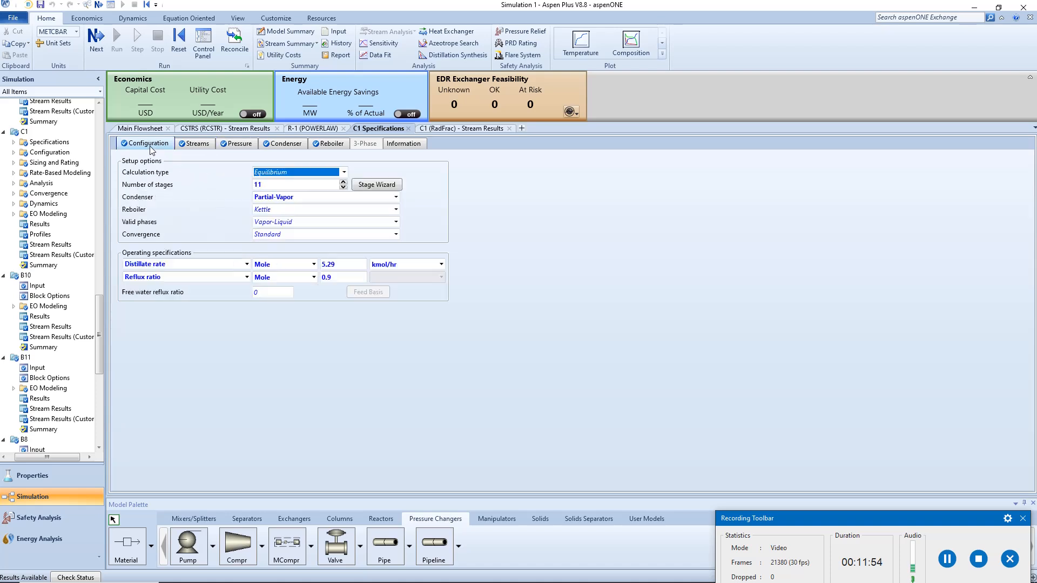
pyautogui.click(344, 264)
pyautogui.press('BackSpace')
pyautogui.press('BackSpace')
pyautogui.press('BackSpace')
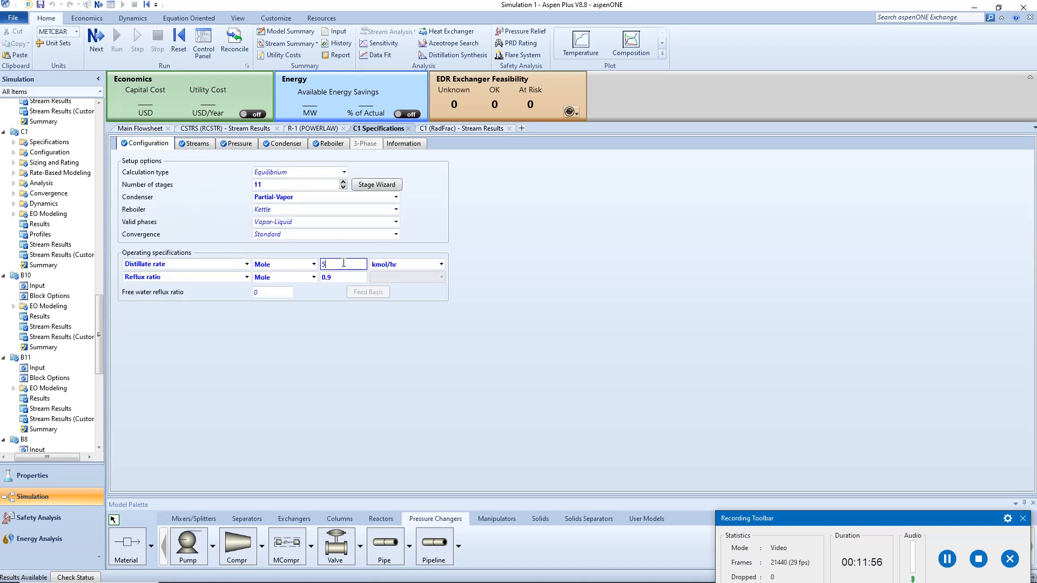
pyautogui.press('Return')
# Rerun the simulation and examine stream C1D's temperature and the performance results of column C1.
pyautogui.click(67, 245)
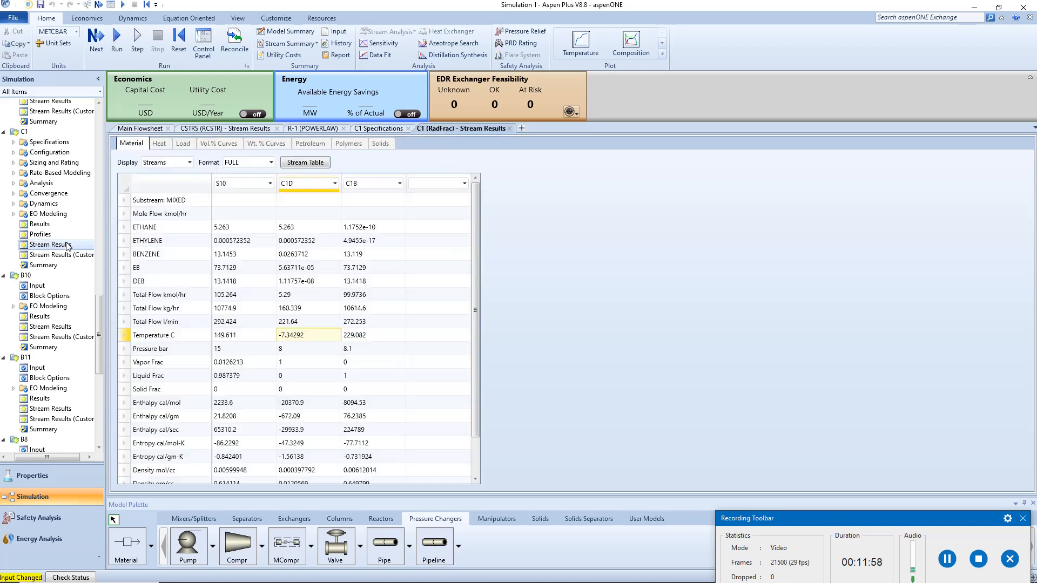
pyautogui.click(117, 47)
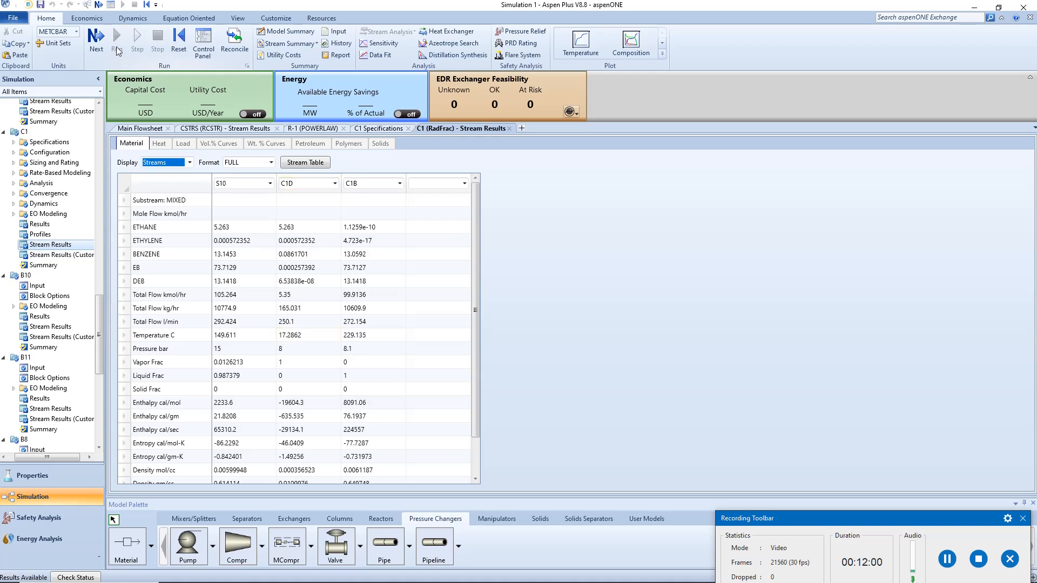
pyautogui.click(301, 335)
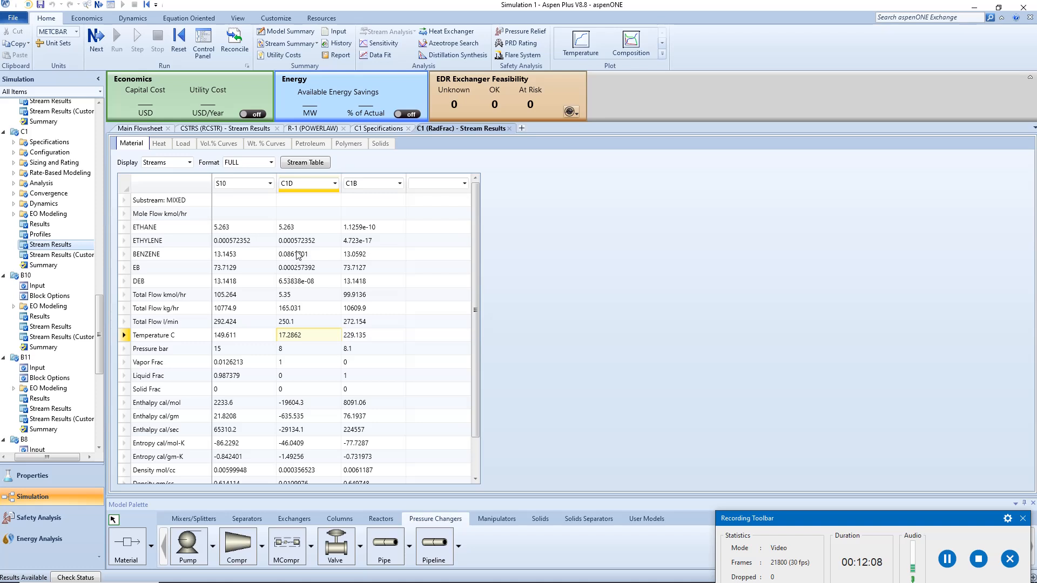
pyautogui.click(66, 223)
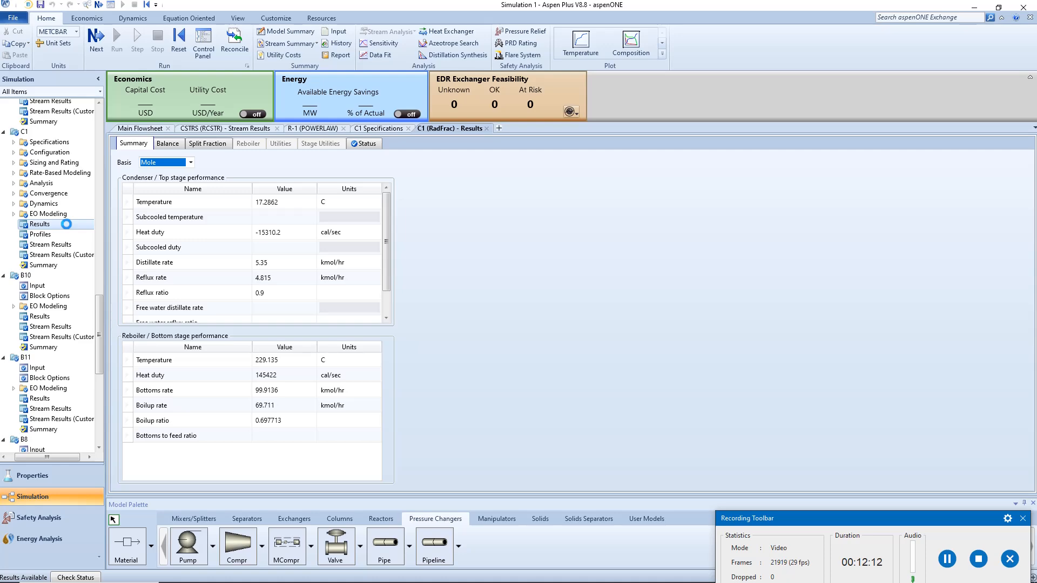
pyautogui.click(60, 244)
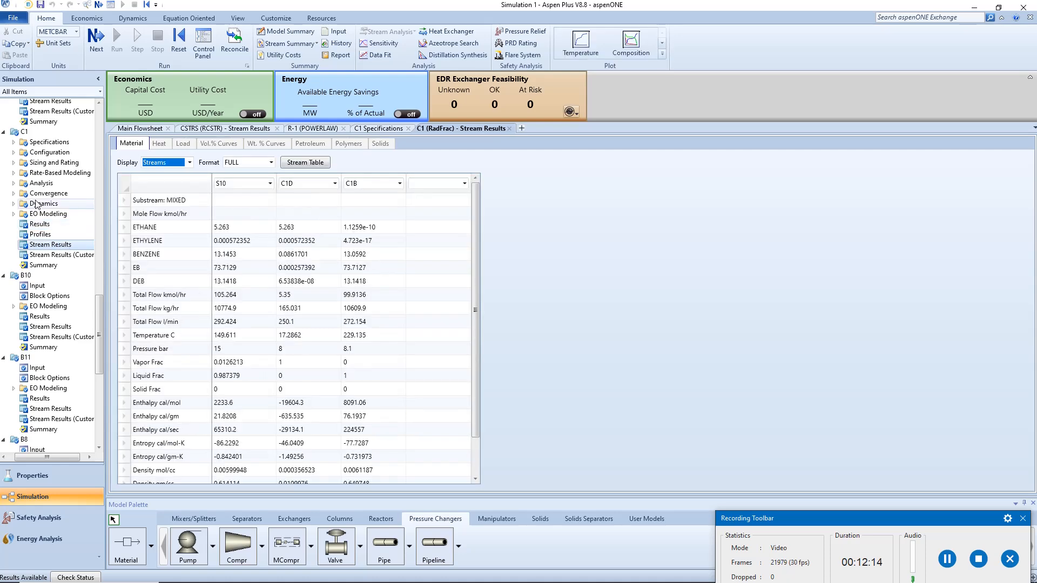
# Include the mole fraction basis in the stream report through the setup report options.
pyautogui.scroll(15, 35, 203)
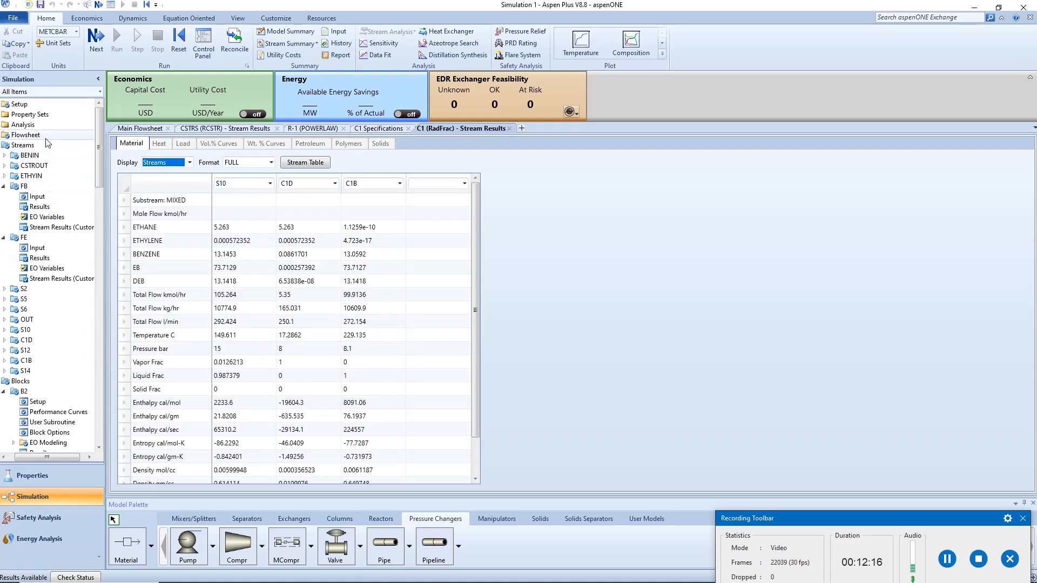
pyautogui.moveTo(53, 457); pyautogui.dragTo(39, 457)
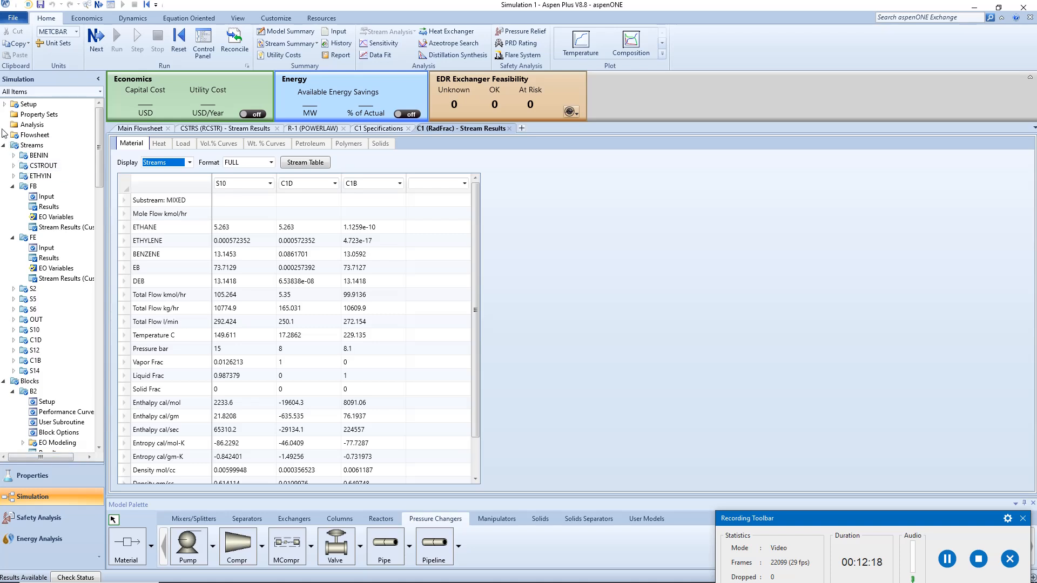
pyautogui.click(5, 104)
pyautogui.click(60, 218)
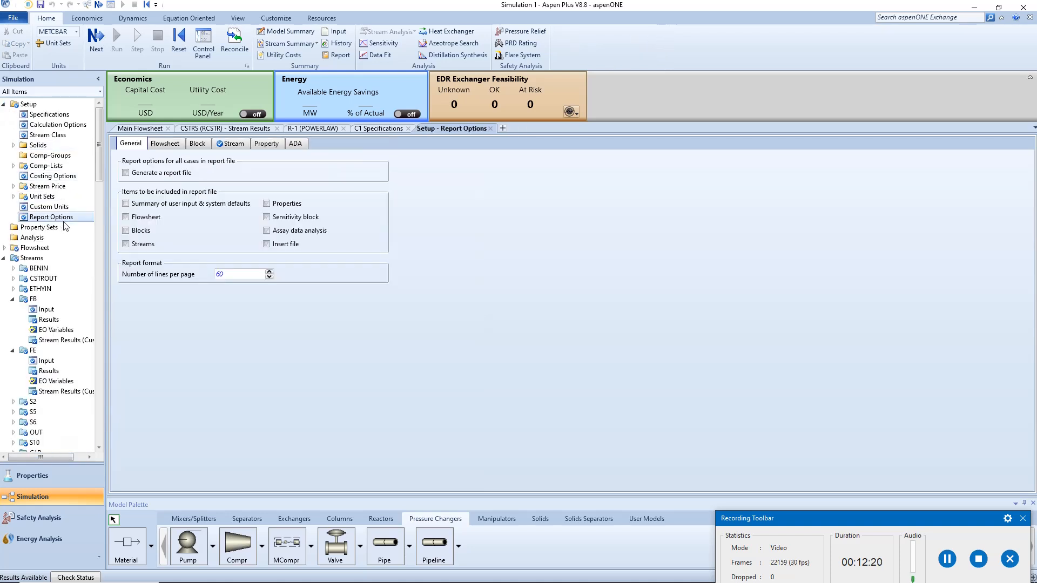
pyautogui.click(232, 144)
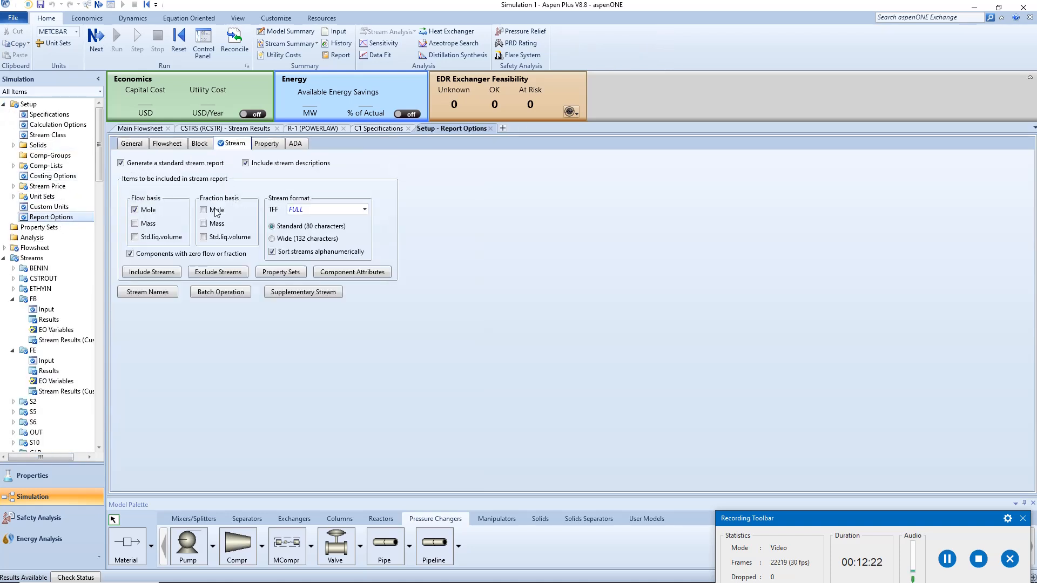
pyautogui.click(216, 212)
# Create a new unit set US-1 and set its mole flow unit to kmol/hr.
pyautogui.click(54, 196)
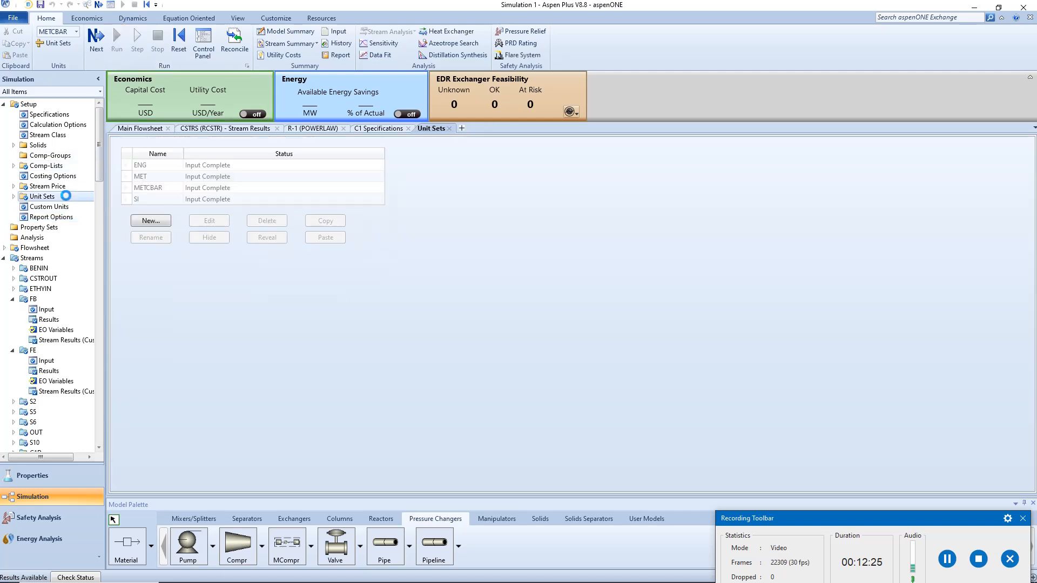
pyautogui.click(146, 221)
pyautogui.click(494, 308)
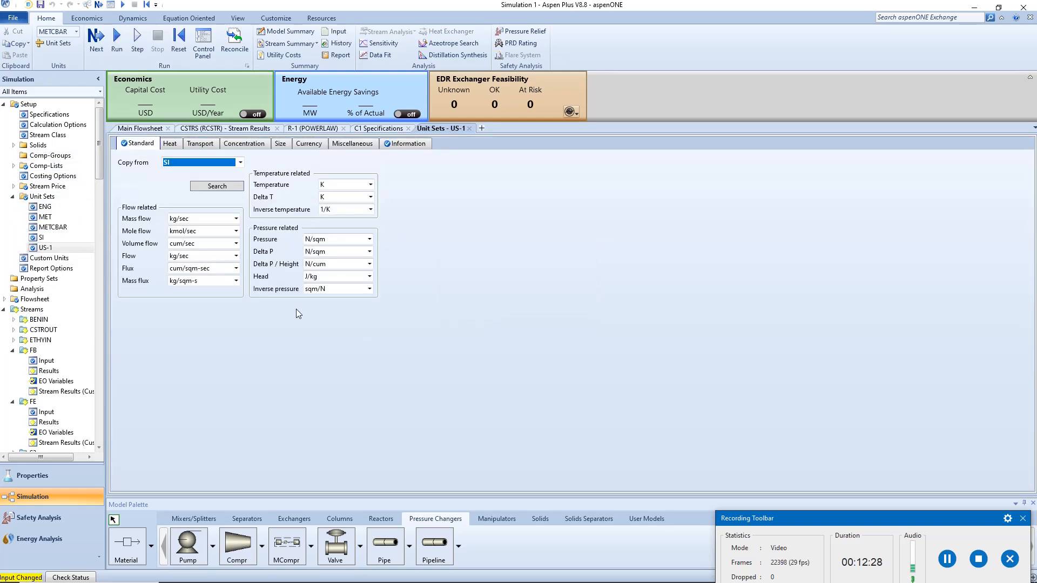
pyautogui.click(236, 231)
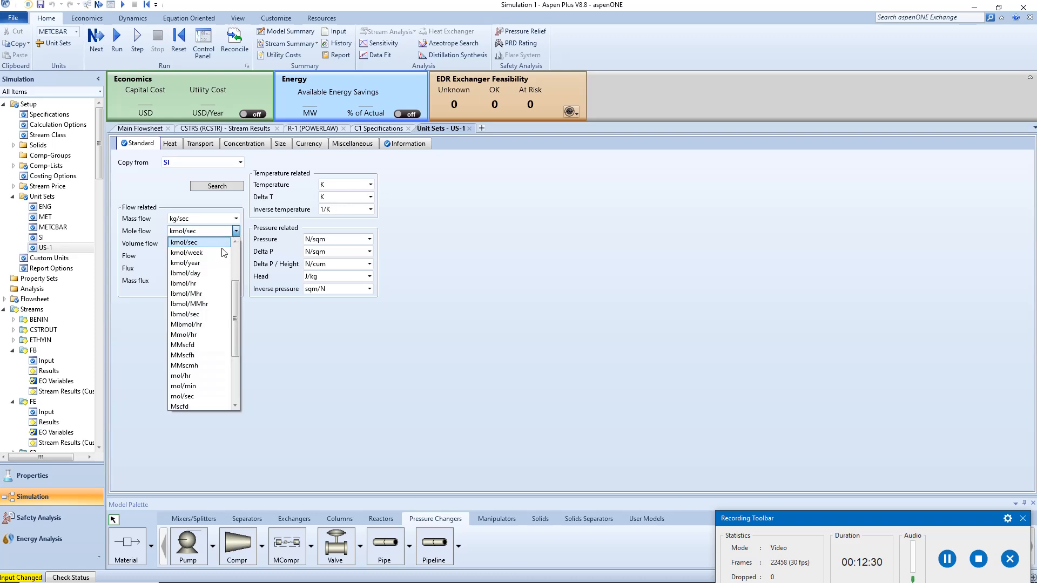
pyautogui.scroll(2, 221, 252)
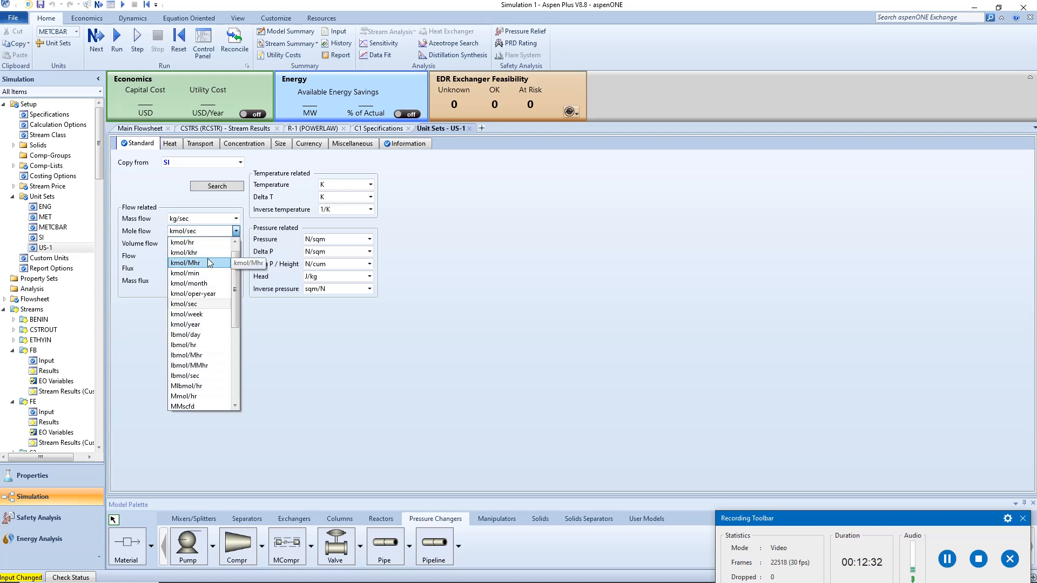
pyautogui.click(202, 243)
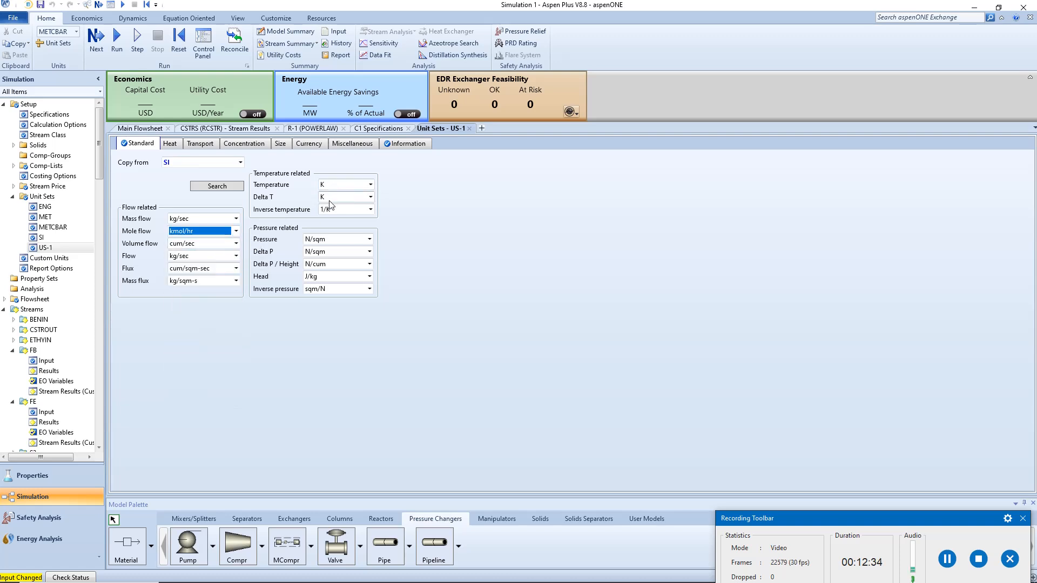
# Set the pressure unit of unit set US-1 to bar and change its Delta P unit.
pyautogui.click(369, 239)
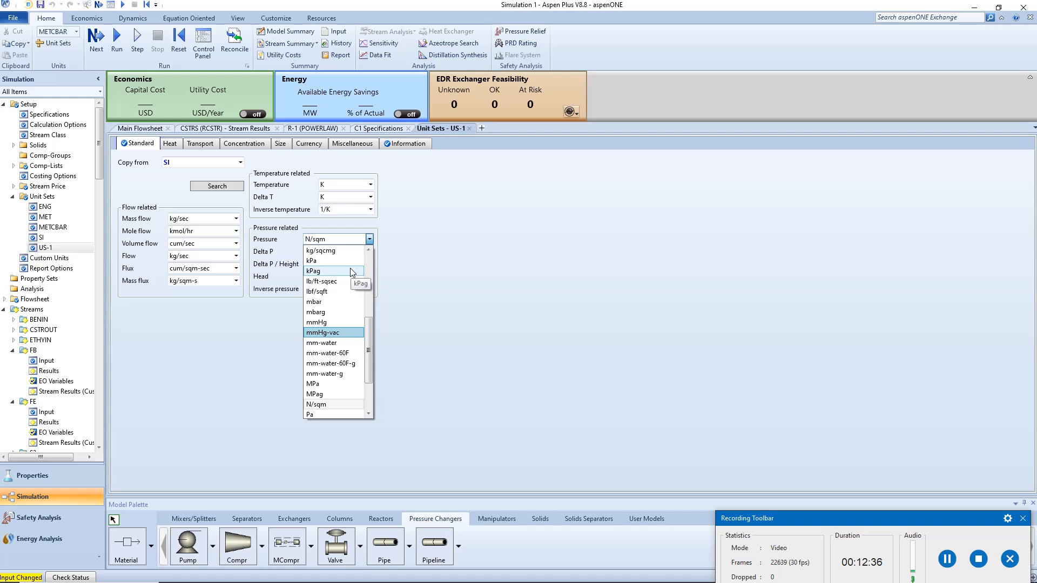
pyautogui.scroll(5, 350, 270)
pyautogui.click(342, 276)
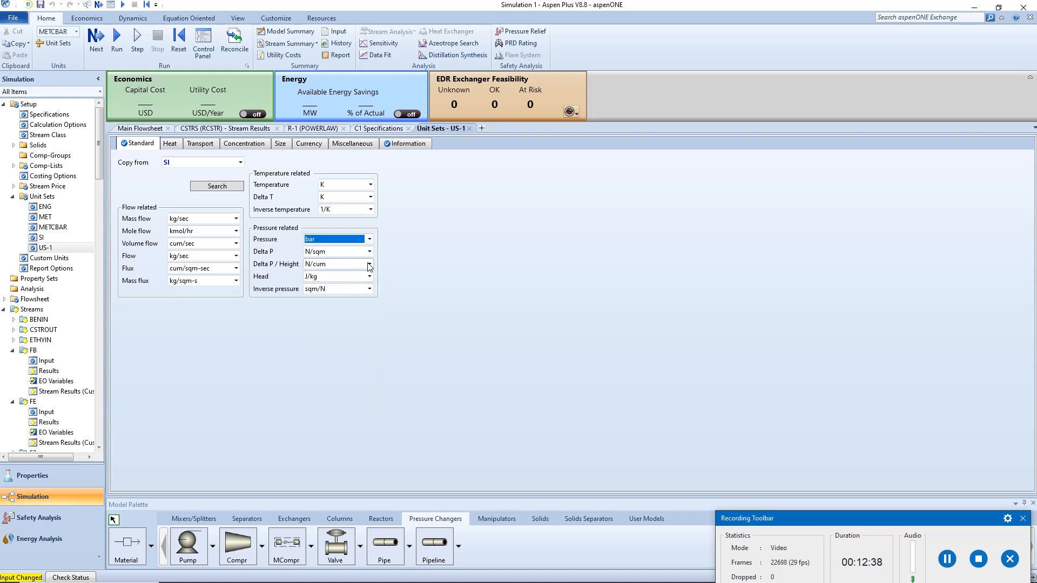
pyautogui.click(369, 252)
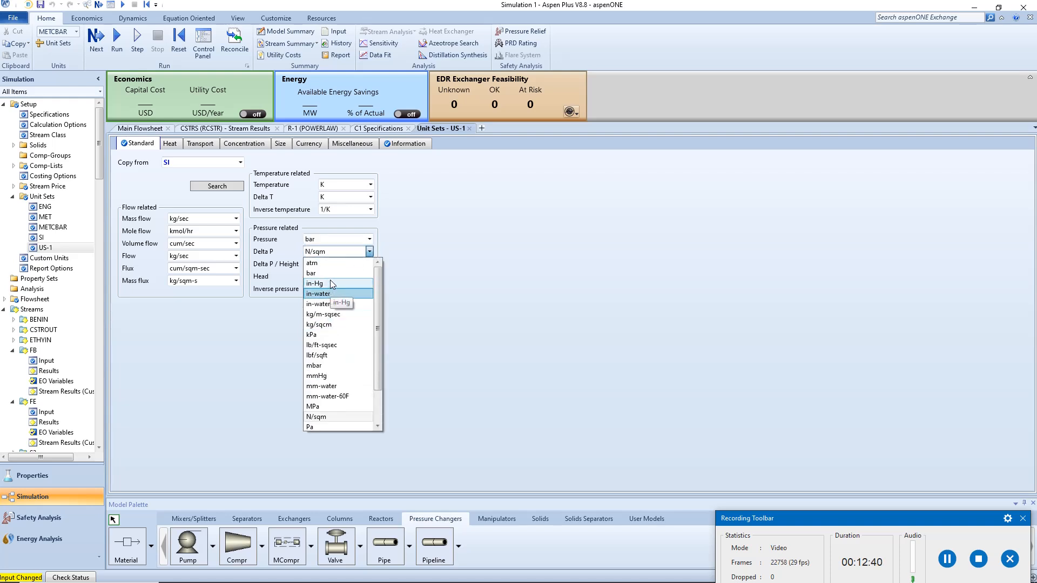
pyautogui.click(331, 283)
# Set the enthalpy flow unit of unit set US-1 to kW.
pyautogui.click(170, 143)
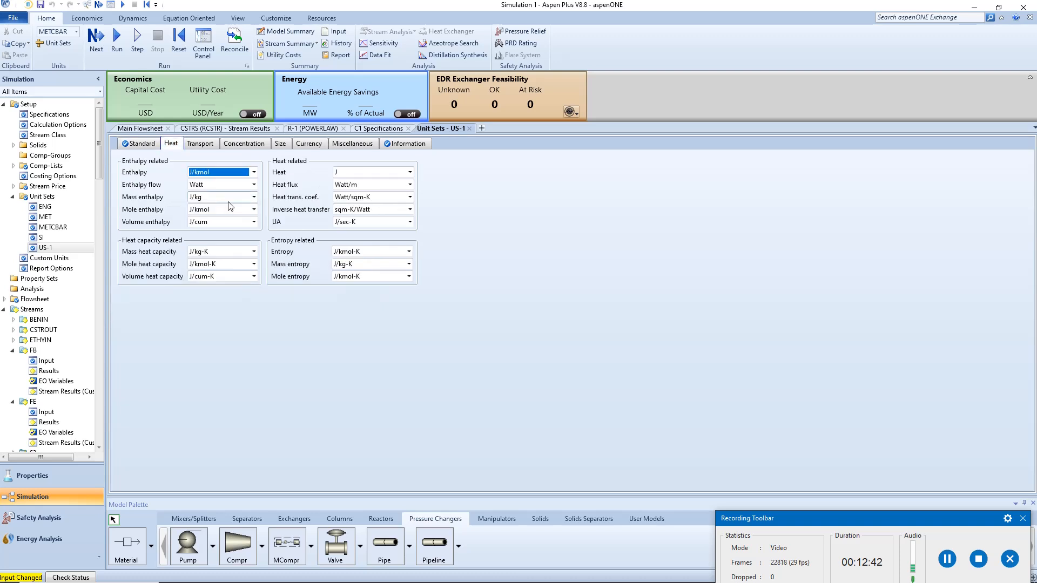
pyautogui.click(253, 184)
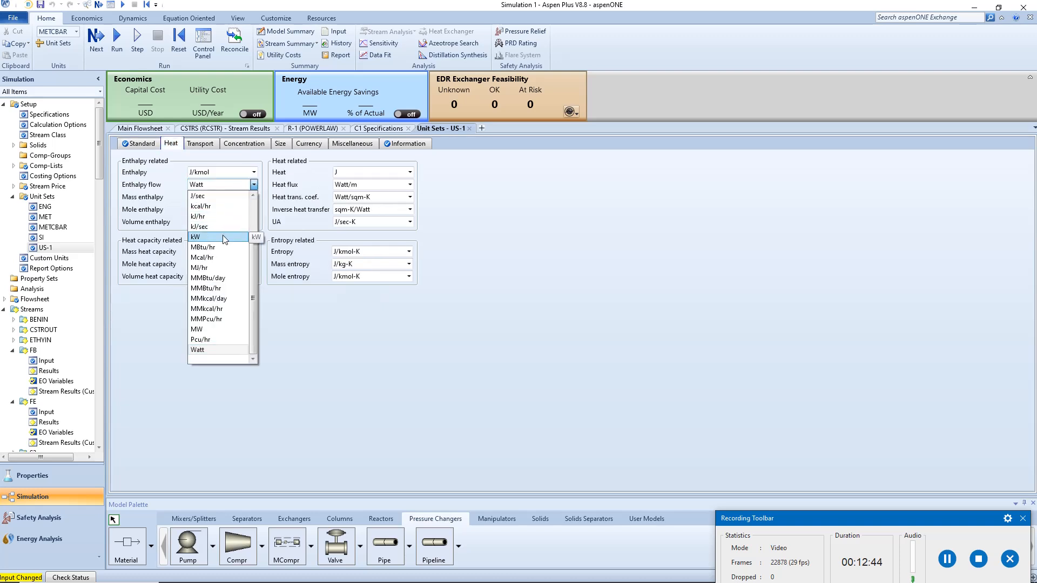
pyautogui.click(222, 237)
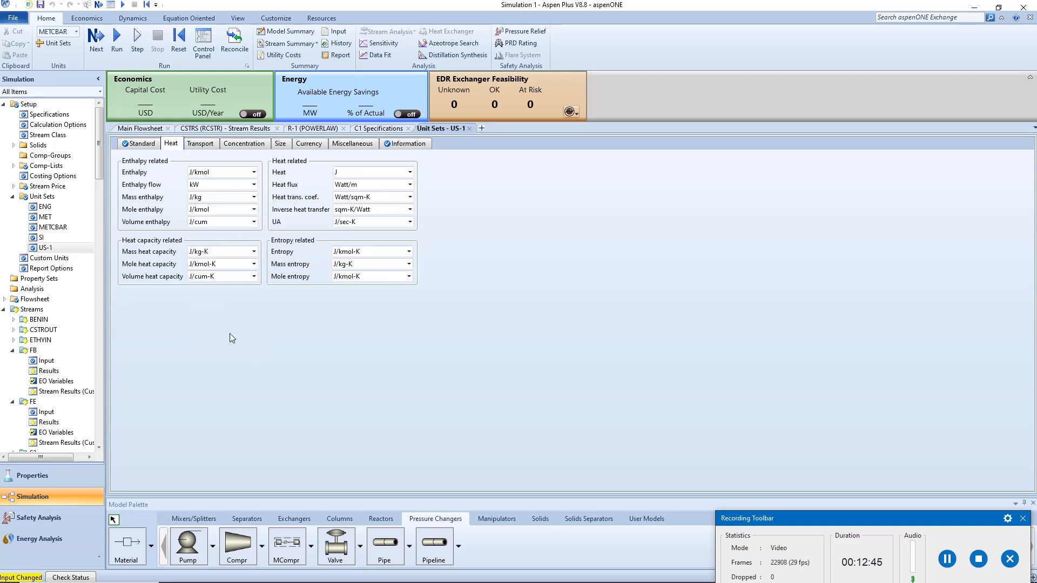
# Run the simulation, make US-1 the active global unit set, and run it again.
pyautogui.click(117, 43)
pyautogui.click(76, 31)
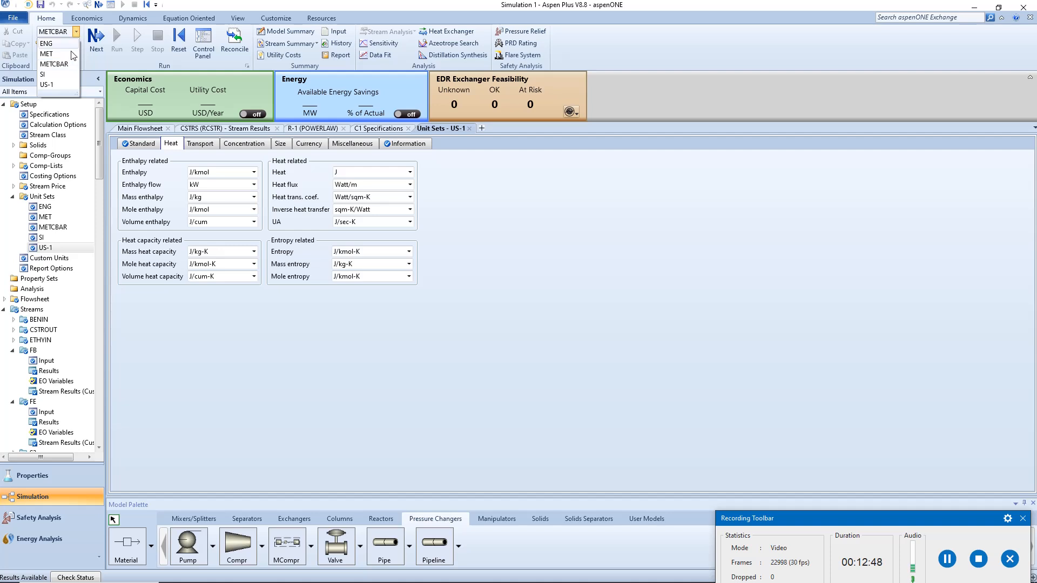
pyautogui.click(62, 85)
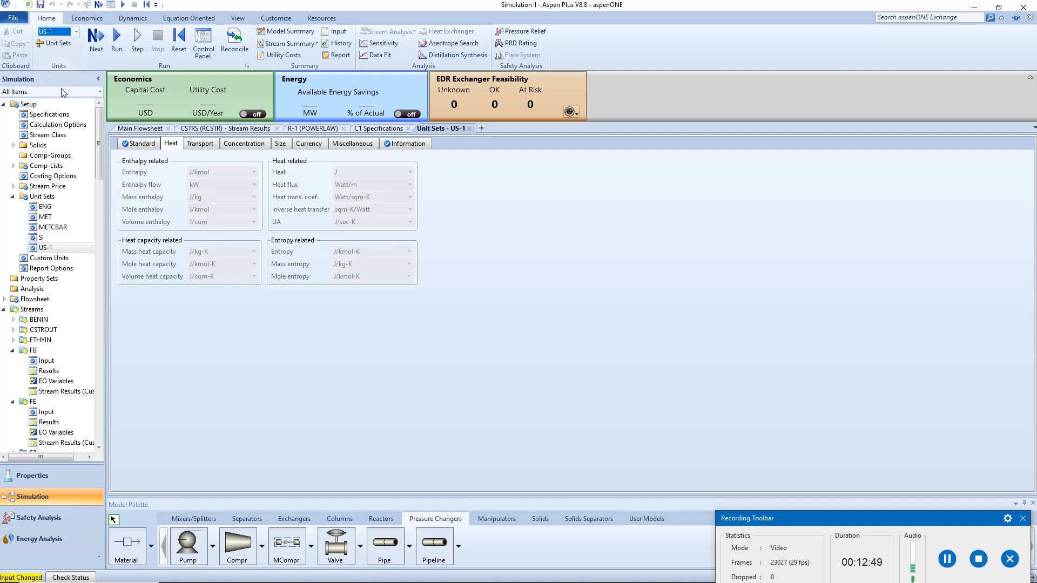
pyautogui.click(116, 49)
# Examine column C1's stream results and its condenser and reboiler performance, including the temperature of stream C1D.
pyautogui.scroll(-6, 29, 236)
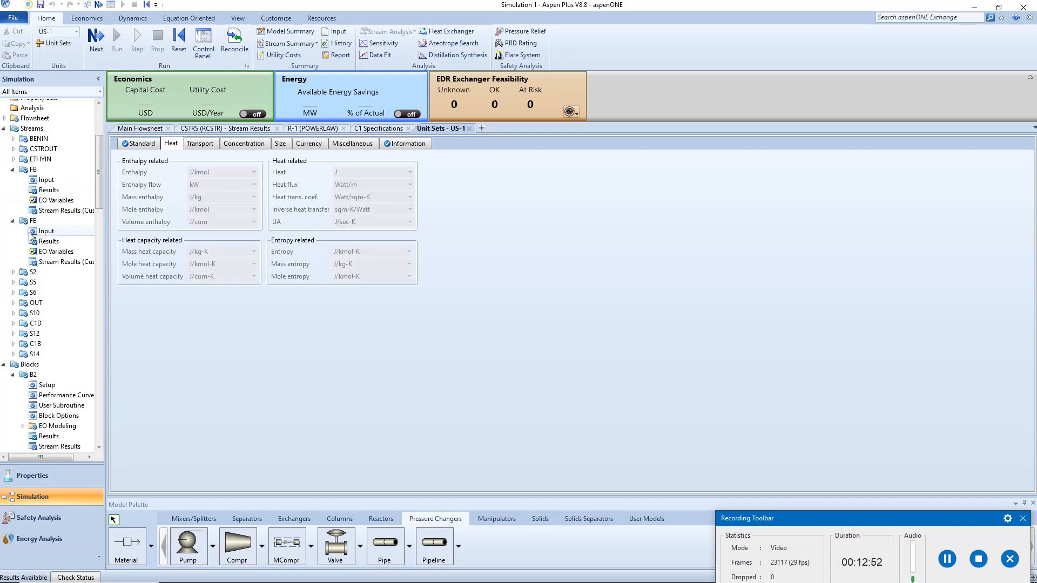
pyautogui.scroll(-8, 40, 286)
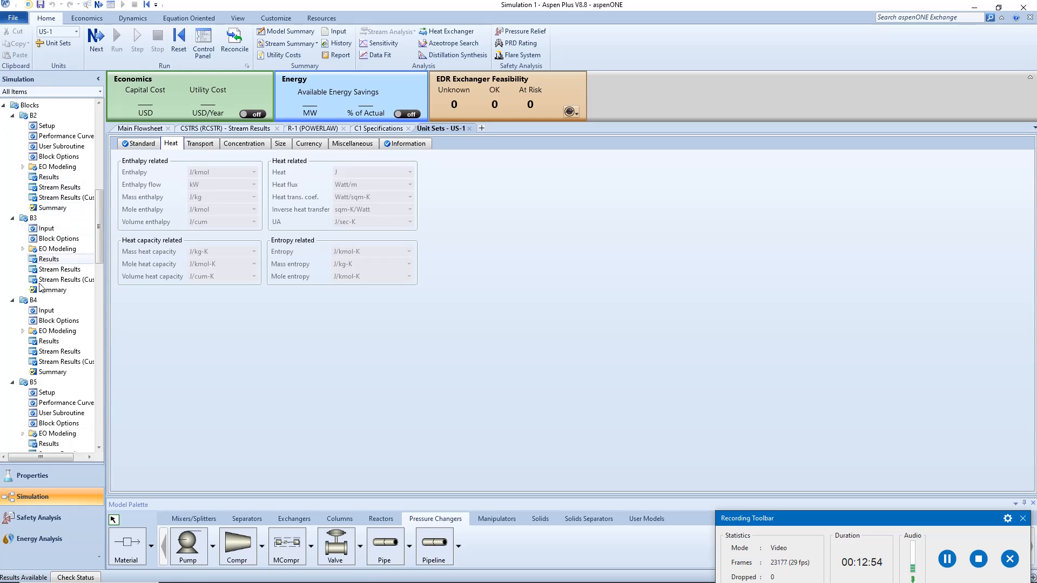
pyautogui.scroll(-8, 41, 287)
pyautogui.scroll(-4, 49, 311)
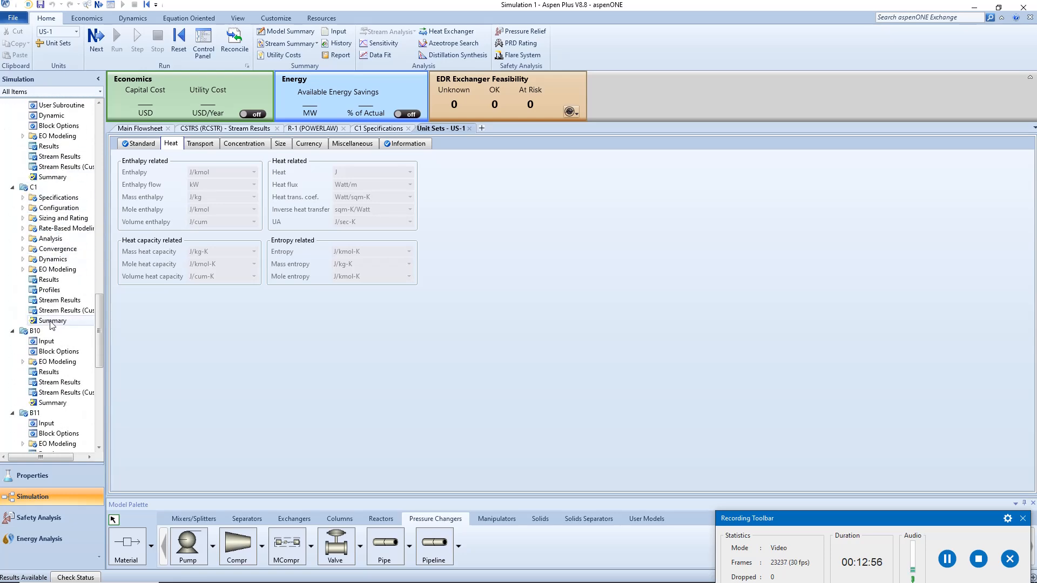
pyautogui.click(57, 301)
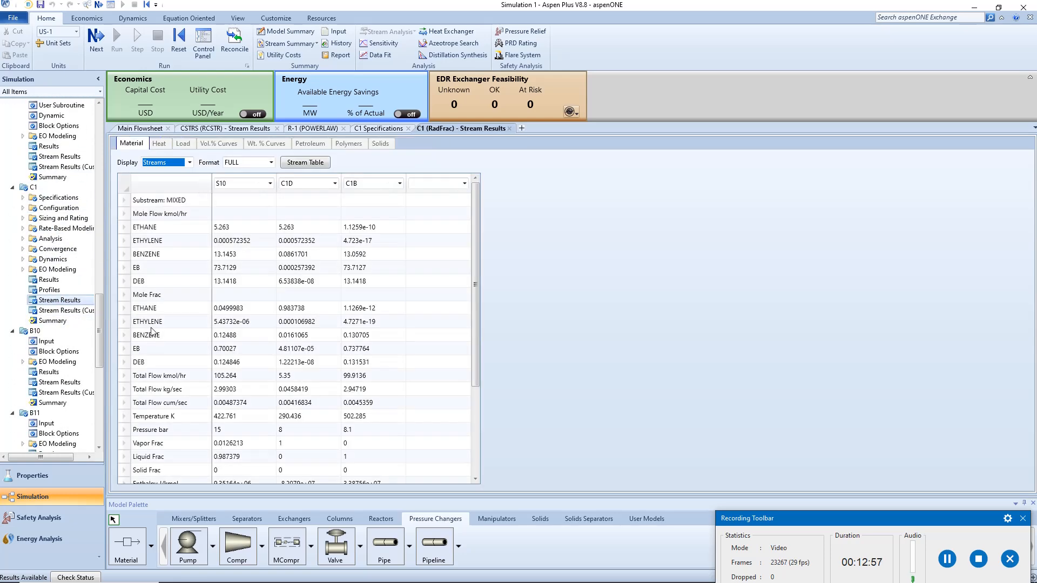
pyautogui.click(49, 281)
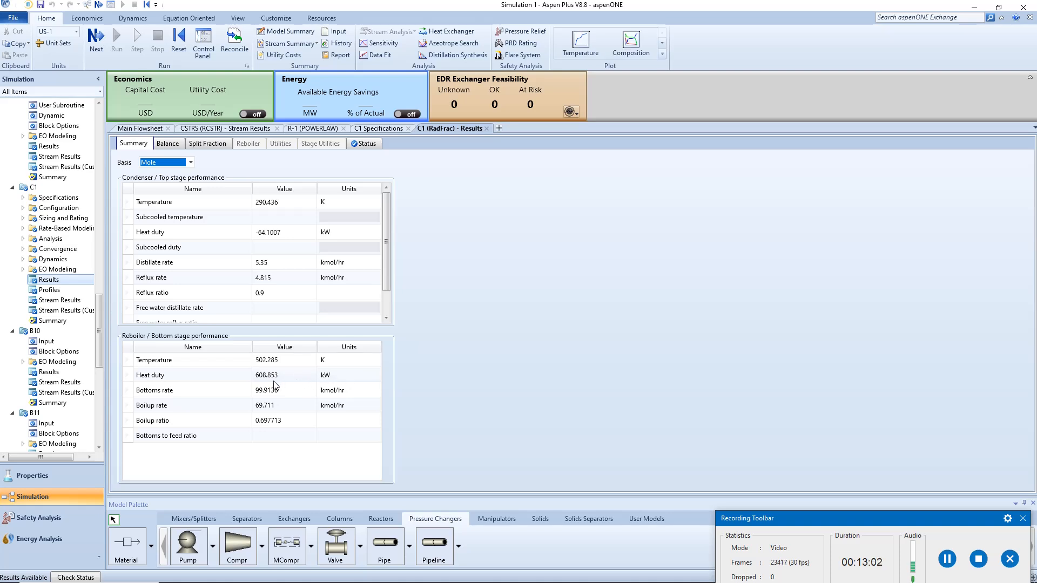
pyautogui.click(57, 301)
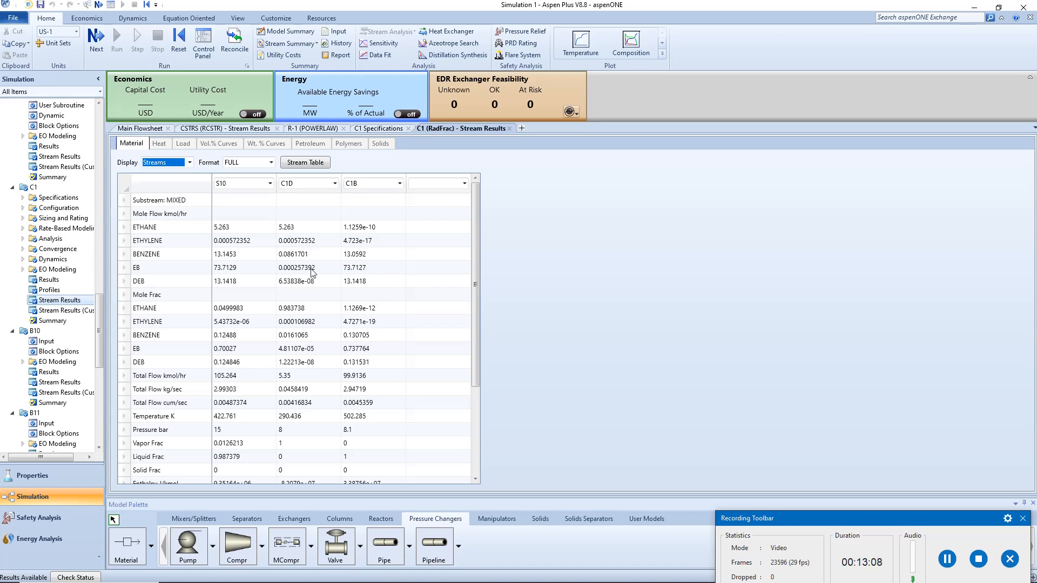
pyautogui.click(298, 417)
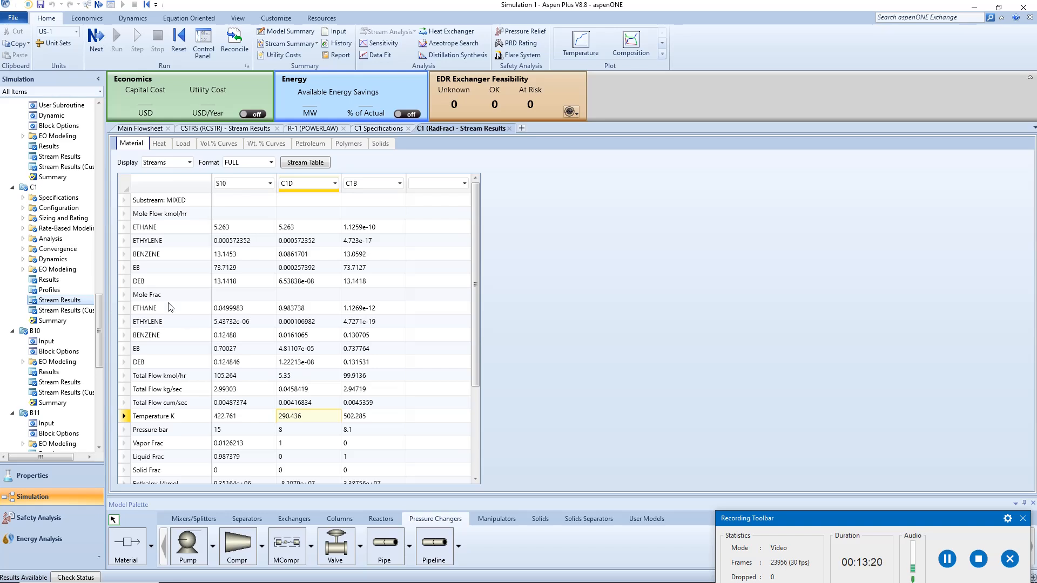
# Add a new design specification to column C1 with the type Stage temperature.
pyautogui.click(22, 197)
pyautogui.click(50, 229)
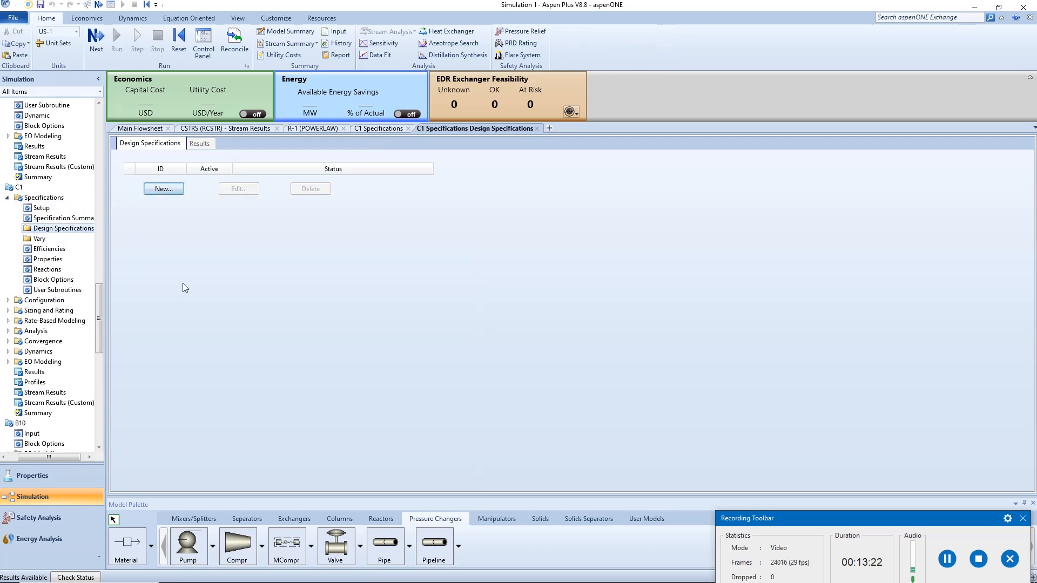
pyautogui.click(157, 193)
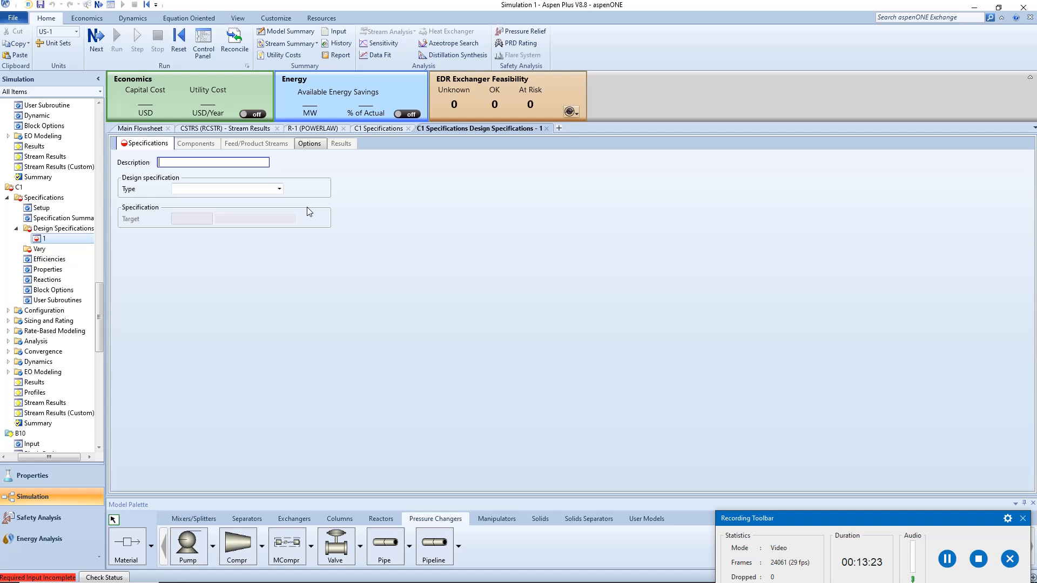
pyautogui.click(280, 189)
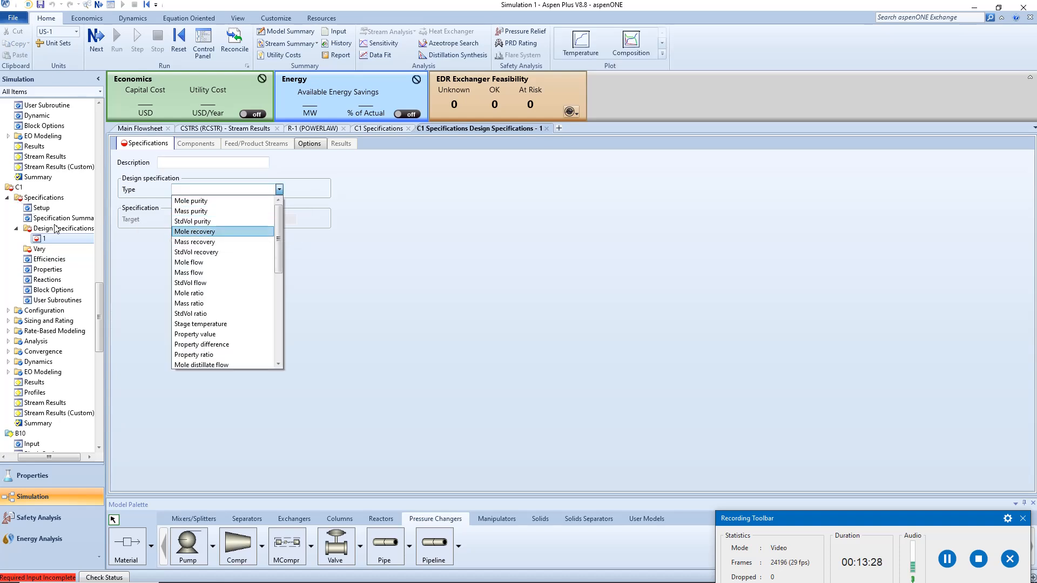
pyautogui.click(207, 324)
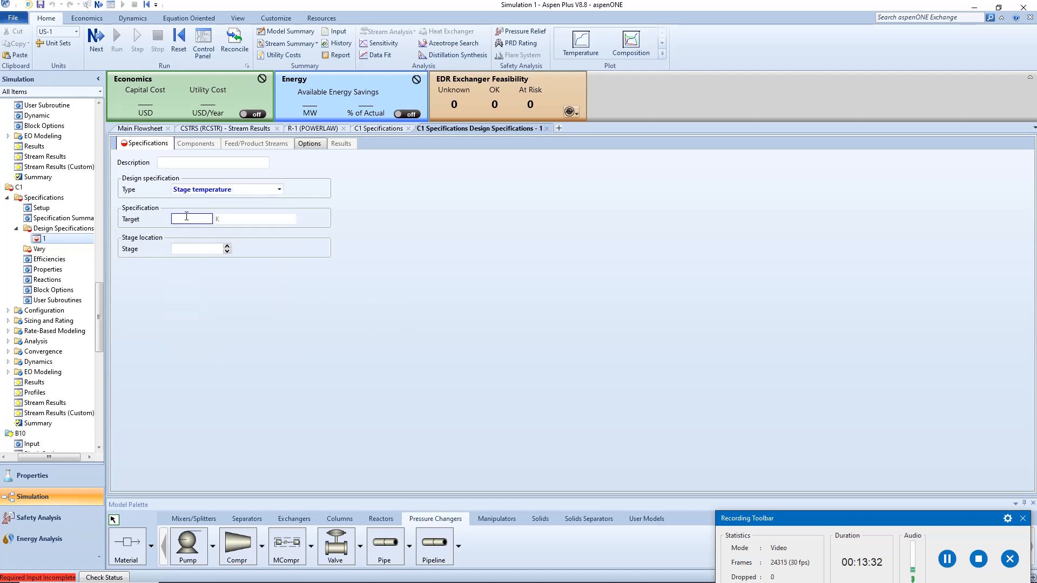
# Set the stage temperature design specification's target to 421.15 K at stage 1.
pyautogui.write('421.15')
pyautogui.press('Return')
pyautogui.click(187, 250)
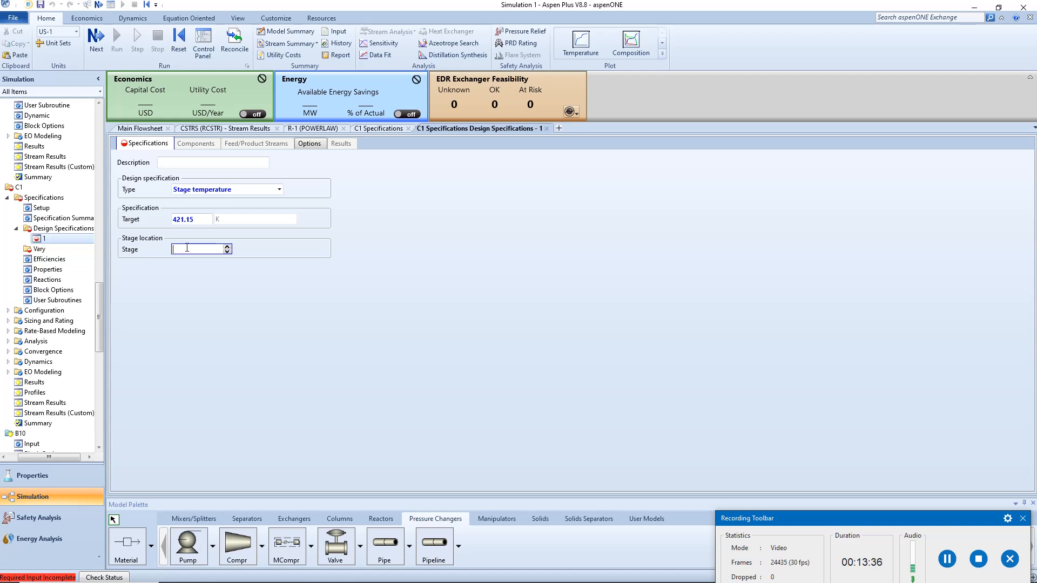
pyautogui.write('1')
pyautogui.press('Return')
# Add an adjusted variable to column C1 that varies the distillate rate between 1 and 20 kmol/hr.
pyautogui.click(52, 251)
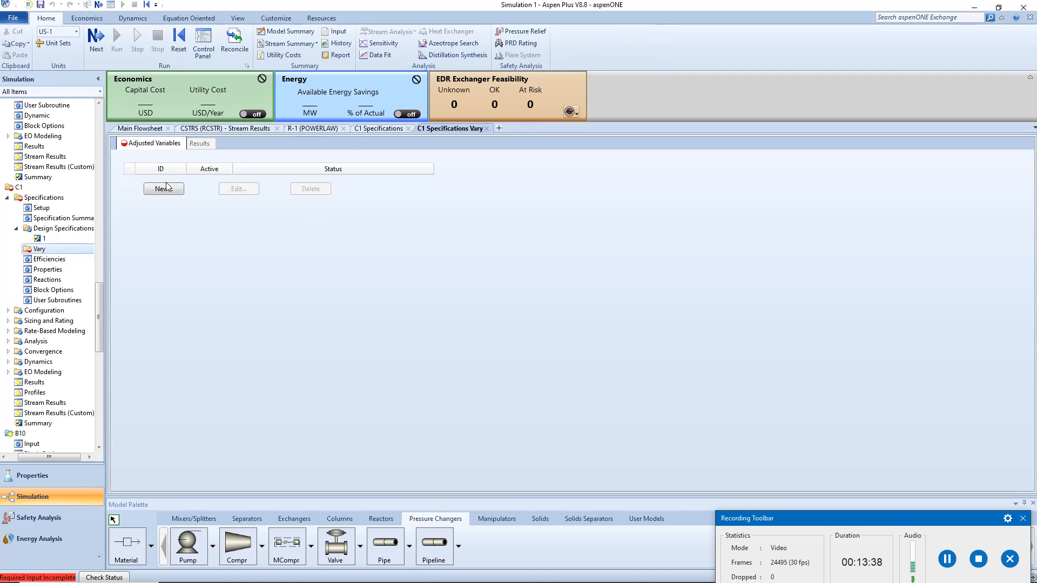
pyautogui.click(168, 190)
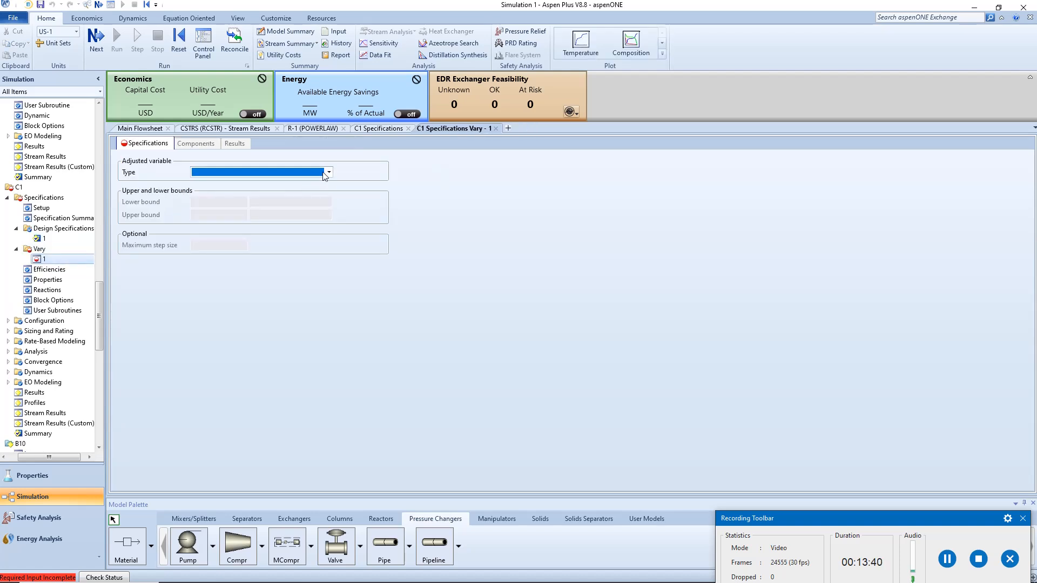
pyautogui.click(278, 172)
pyautogui.click(281, 182)
pyautogui.click(214, 203)
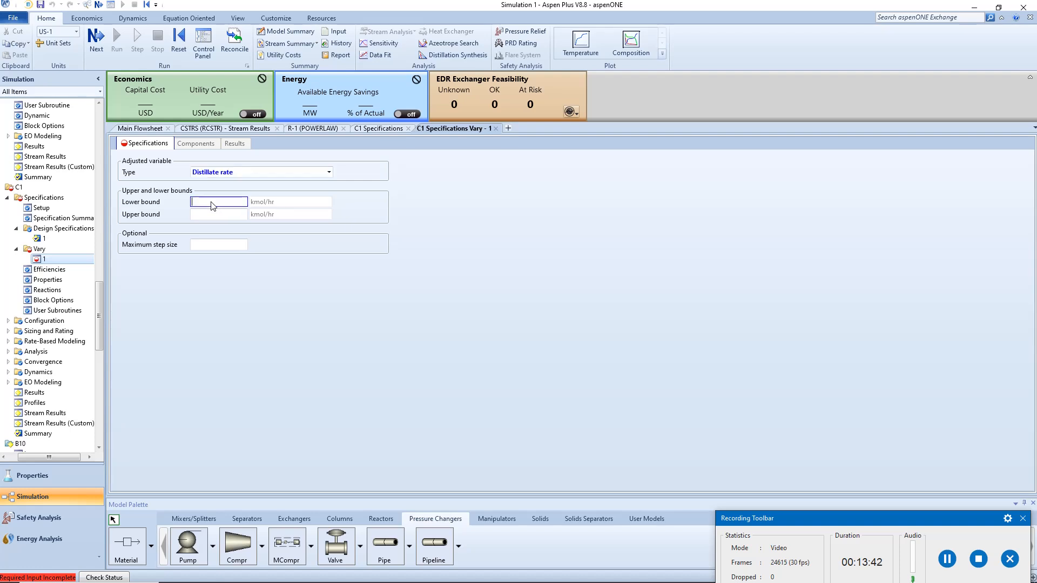
pyautogui.write('1')
pyautogui.click(222, 215)
pyautogui.write('20')
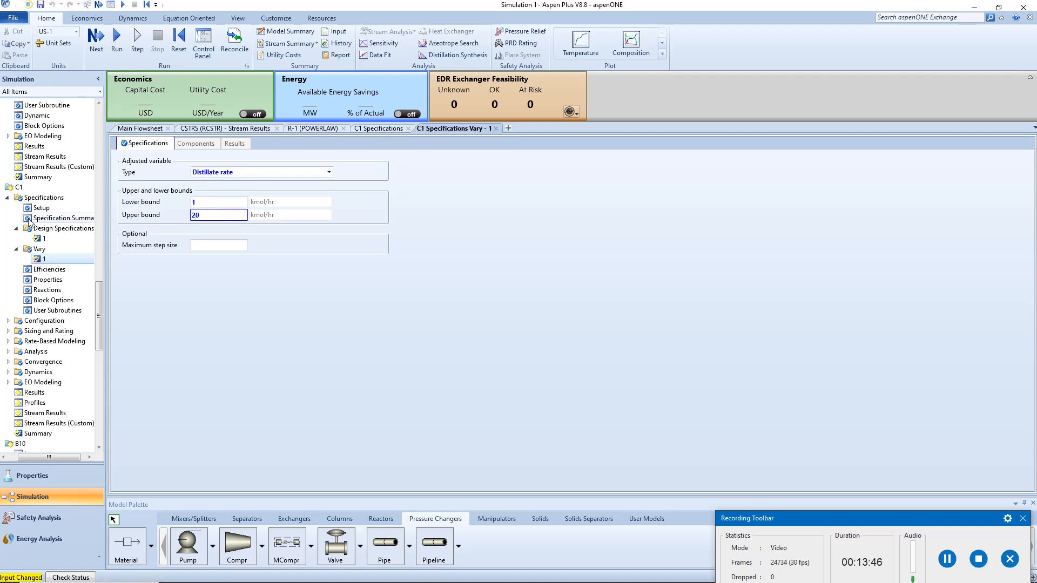
# Run the simulation and check the temperature of stream C1D in column C1's stream results.
pyautogui.click(7, 198)
pyautogui.click(51, 301)
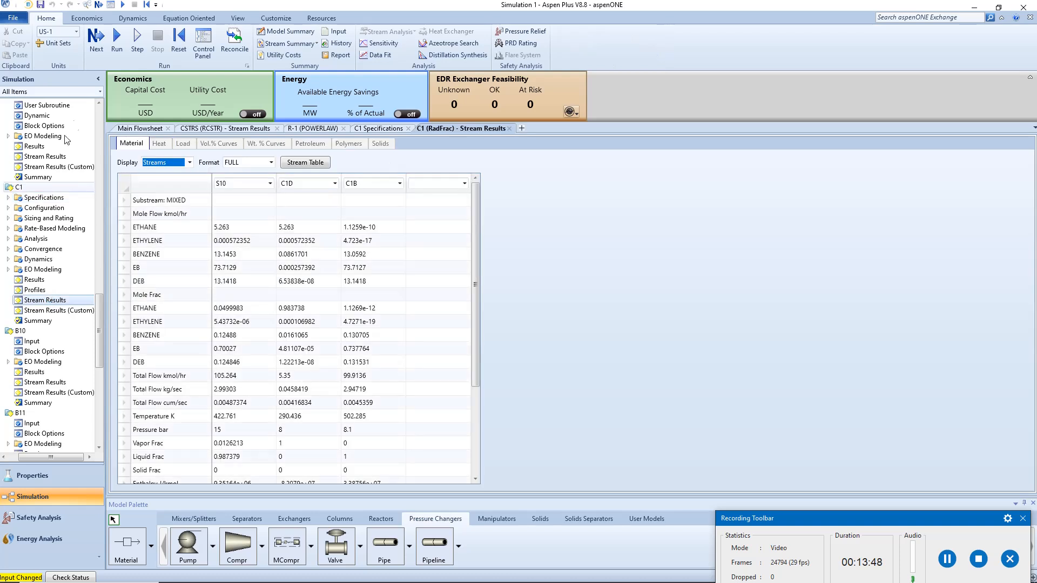
pyautogui.click(117, 38)
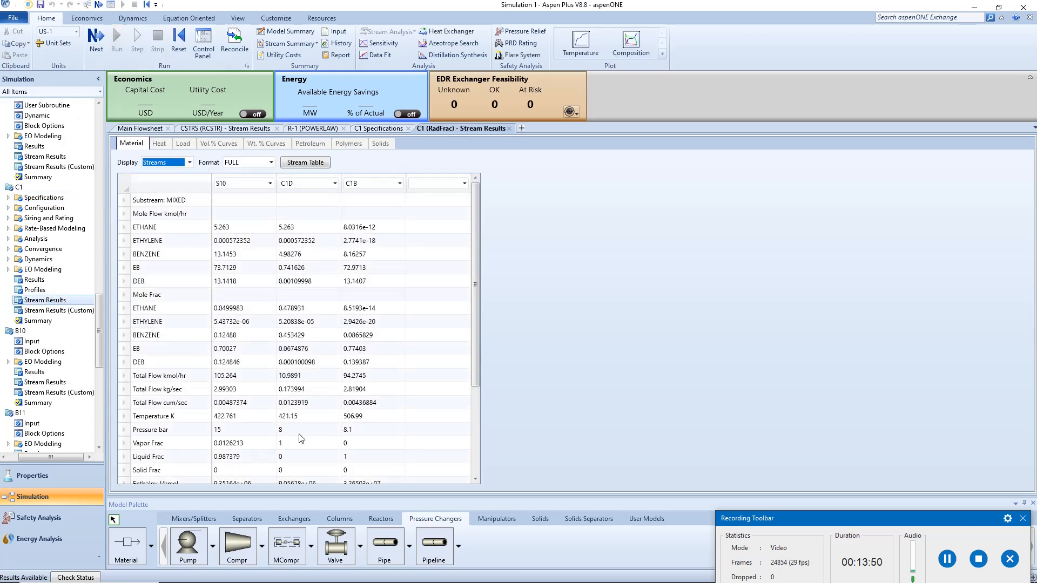
pyautogui.click(286, 418)
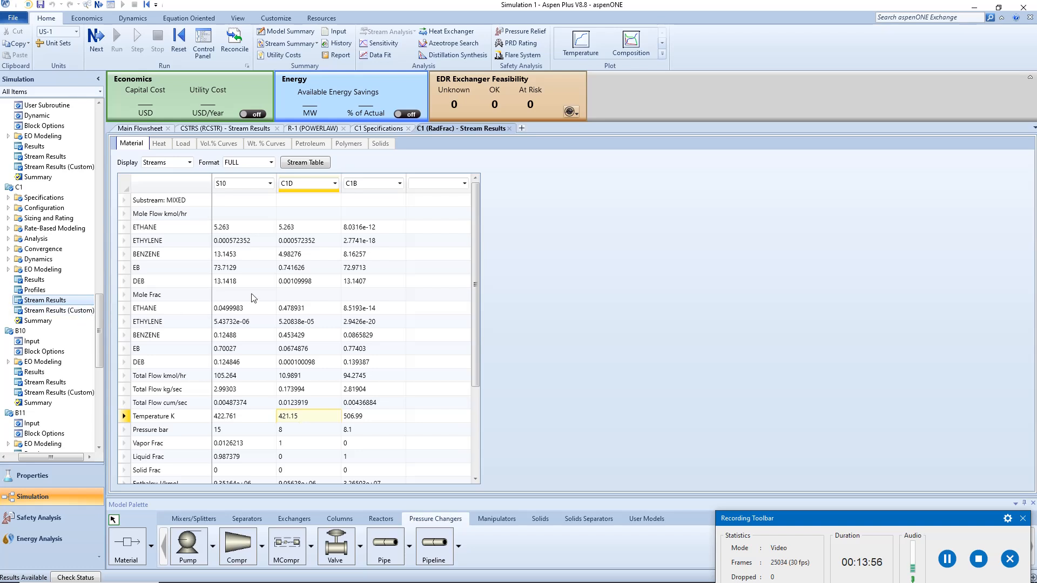
# Change the target of C1's stage temperature design specification to 321.15 K.
pyautogui.click(7, 197)
pyautogui.click(16, 228)
pyautogui.click(38, 239)
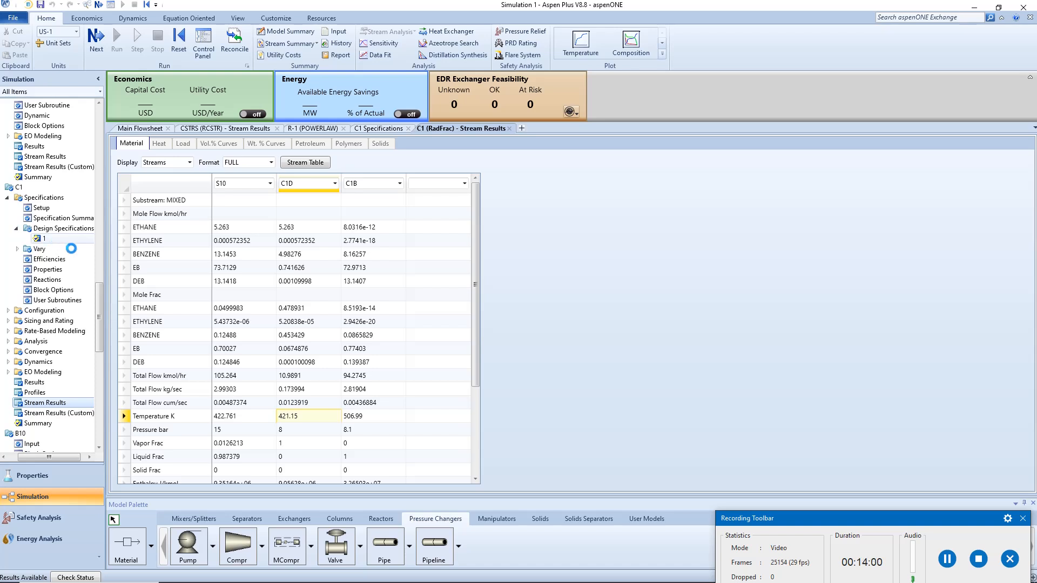
pyautogui.click(189, 222)
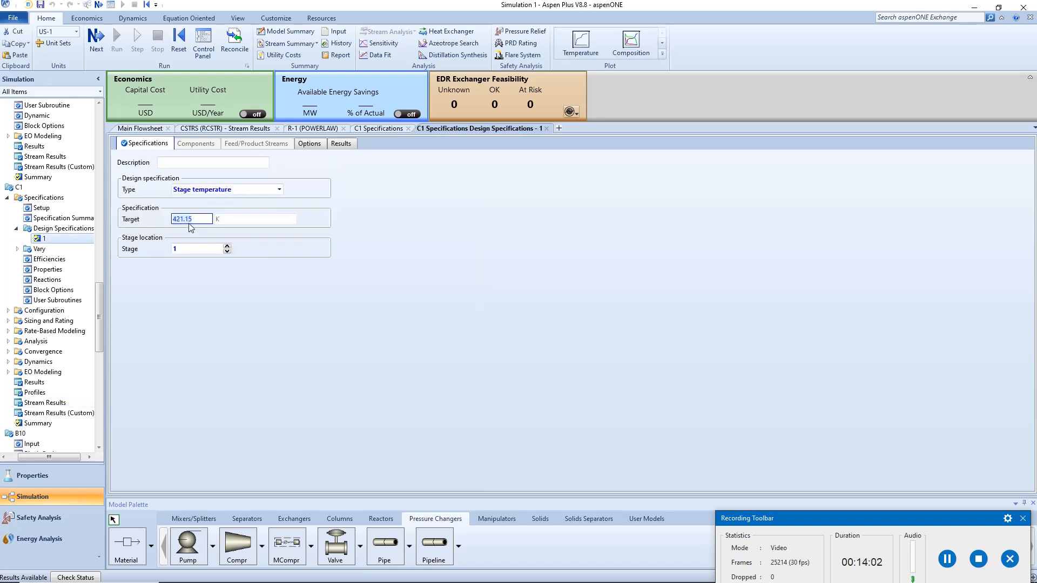
pyautogui.write('321.15')
pyautogui.press('Return')
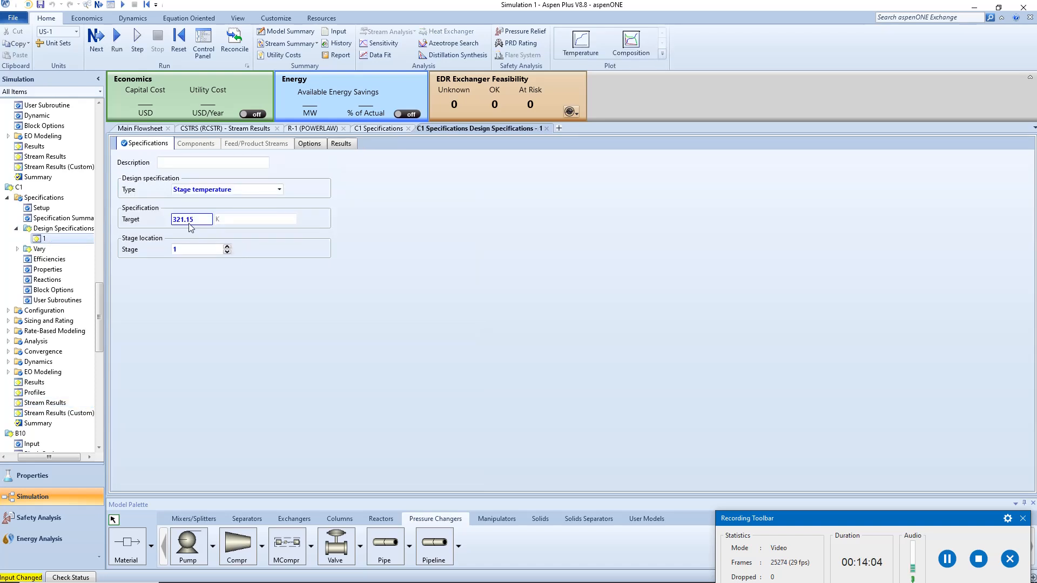
# Rerun the simulation and check stream C1D's temperature and benzene mole flow in column C1's stream results.
pyautogui.click(8, 198)
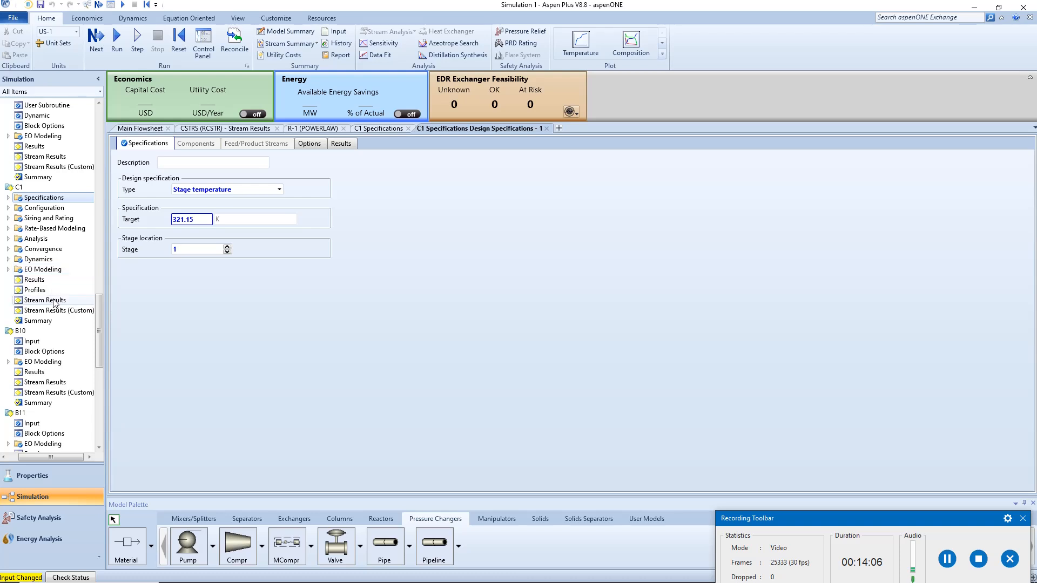
pyautogui.click(54, 300)
pyautogui.click(121, 44)
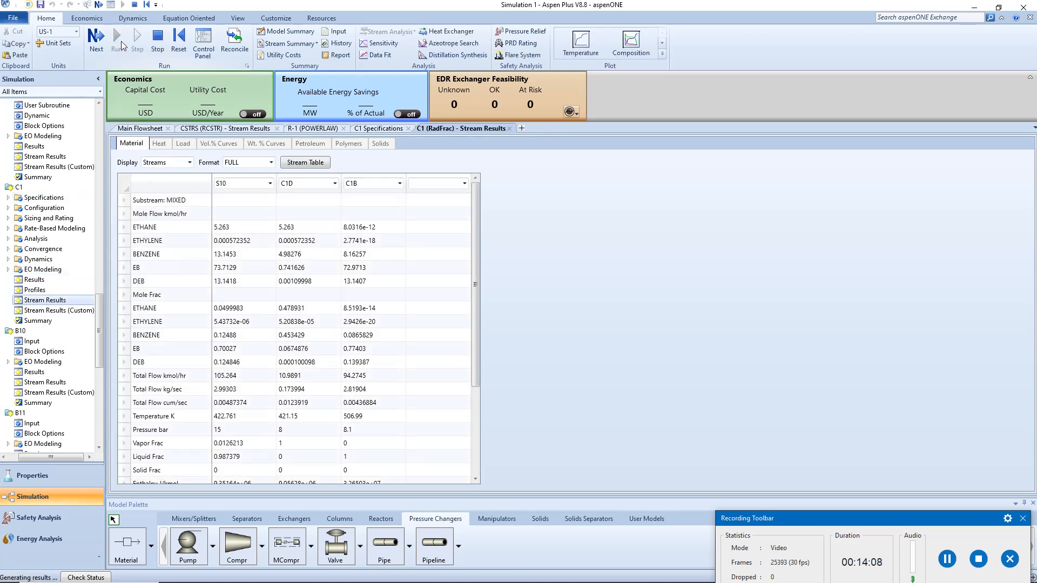
pyautogui.click(292, 417)
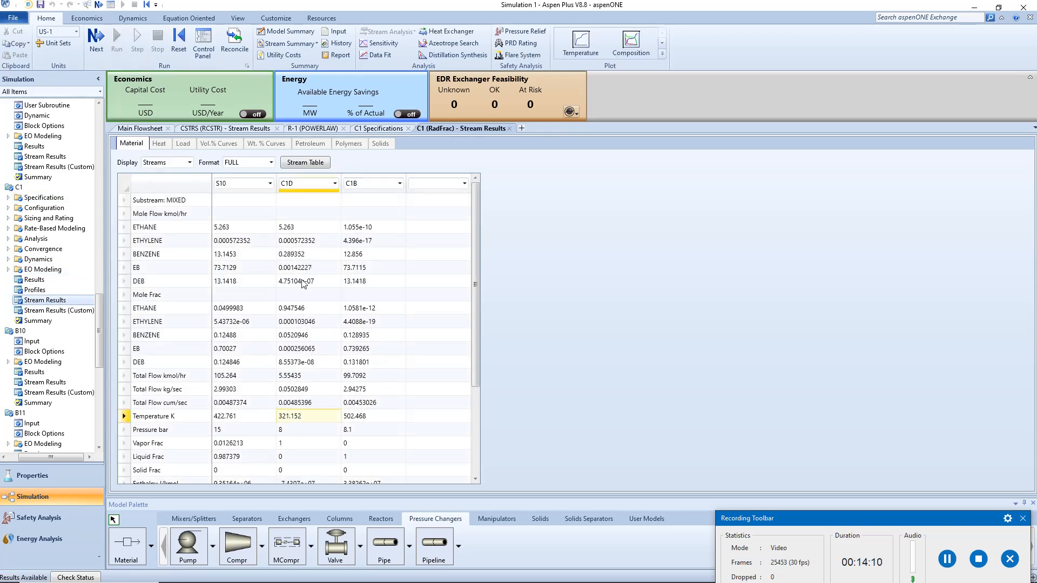
pyautogui.click(296, 254)
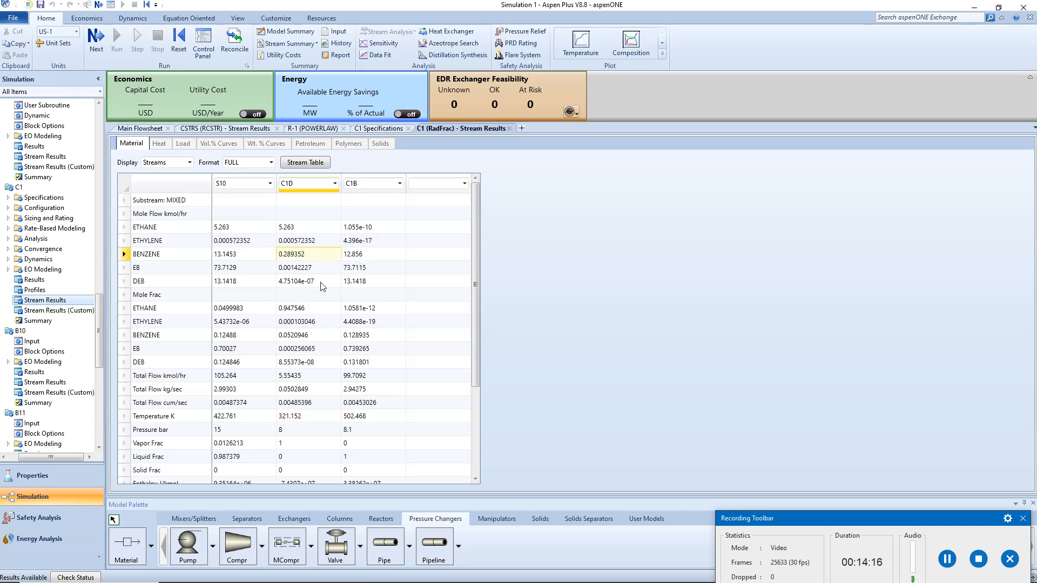
# Add a second RadFrac column to the main flowsheet, below reactor CSTRS.
pyautogui.click(145, 130)
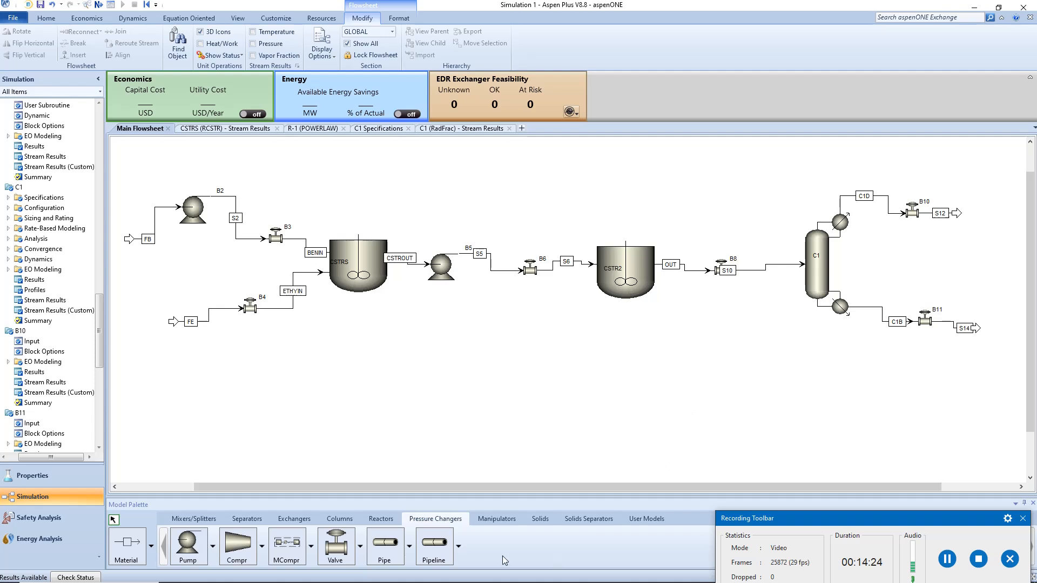
pyautogui.click(354, 522)
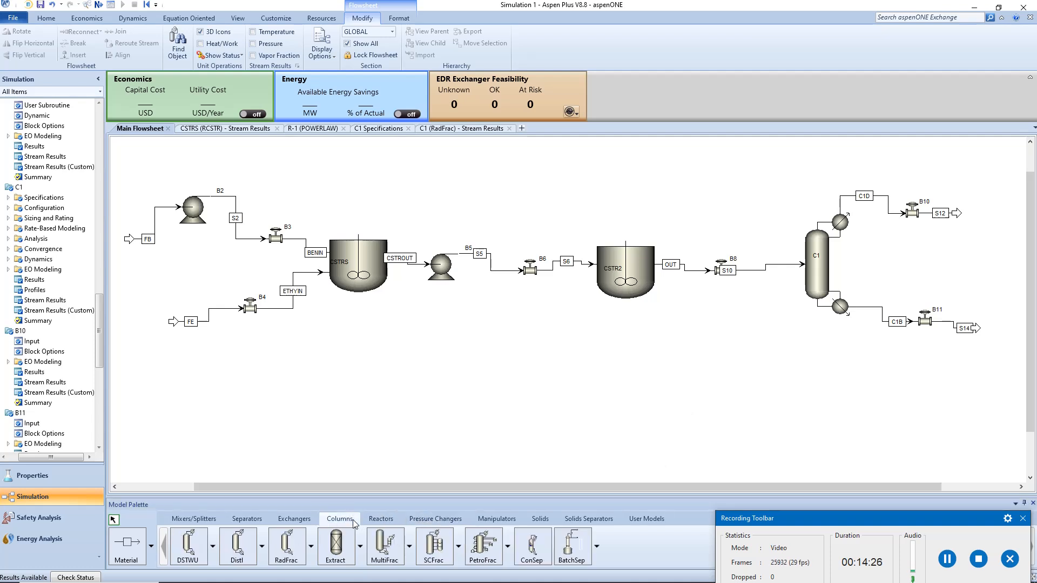
pyautogui.click(287, 546)
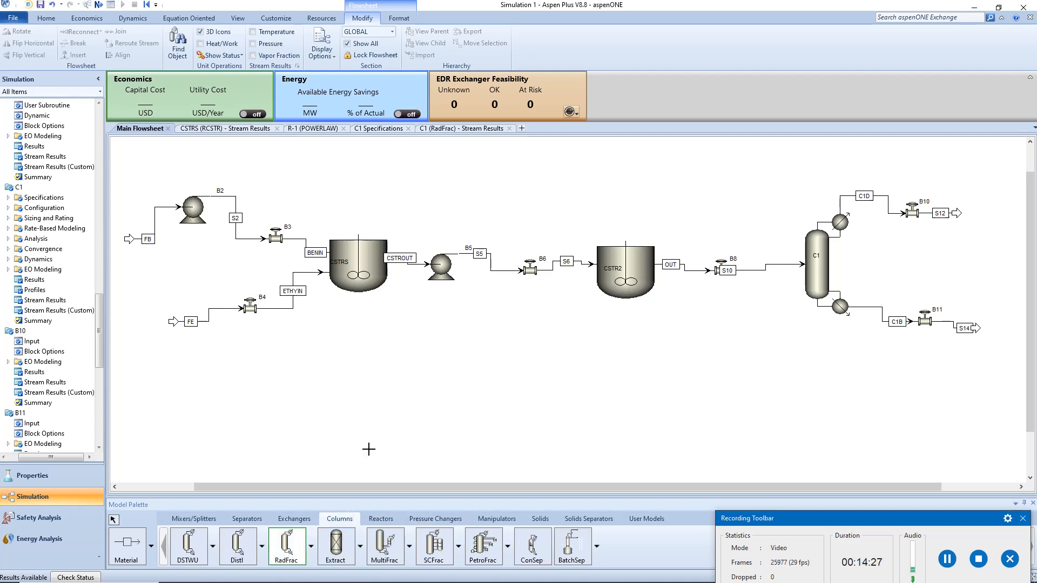
pyautogui.click(384, 401)
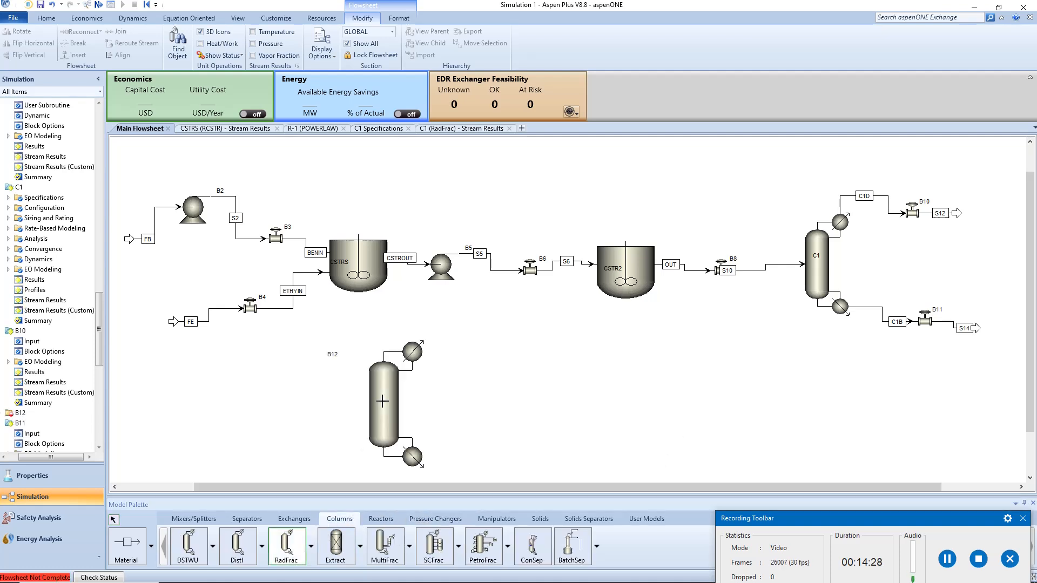
# Connect valve B11's outlet stream S14 to the new column's feed port and rename the column C2.
pyautogui.doubleClick(977, 328)
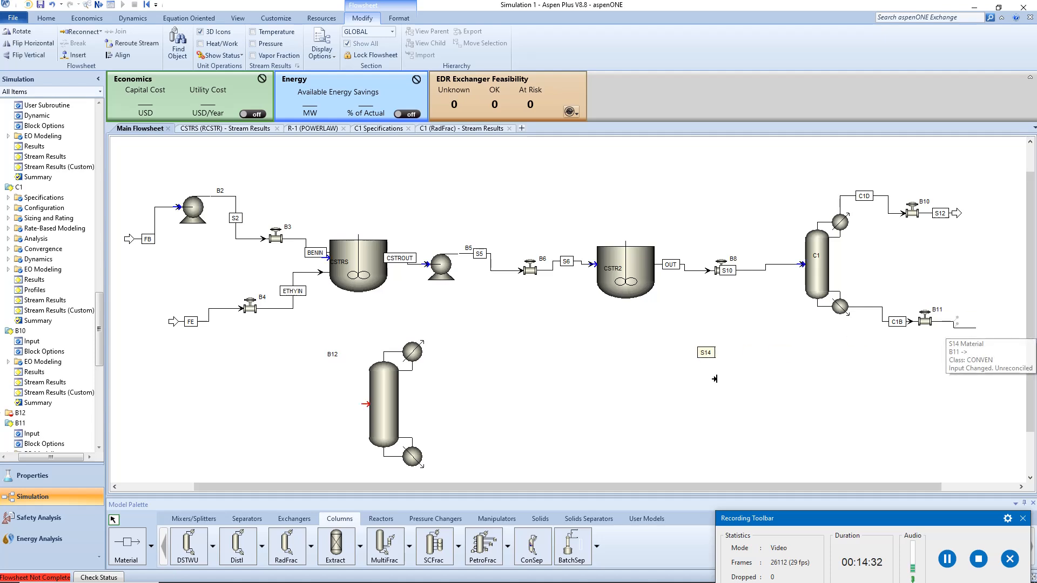
pyautogui.click(365, 404)
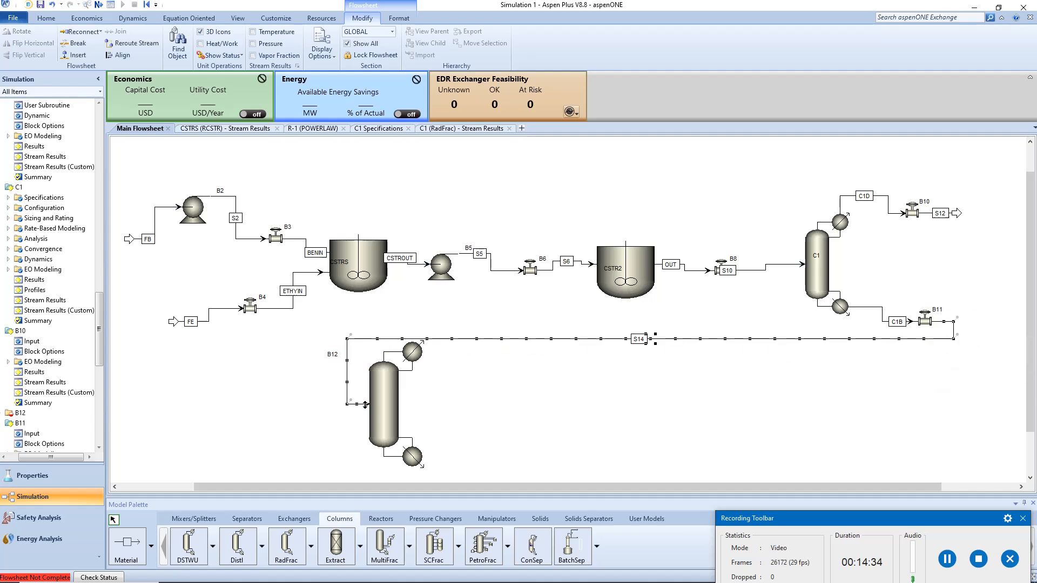
pyautogui.moveTo(380, 395); pyautogui.dragTo(374, 401)
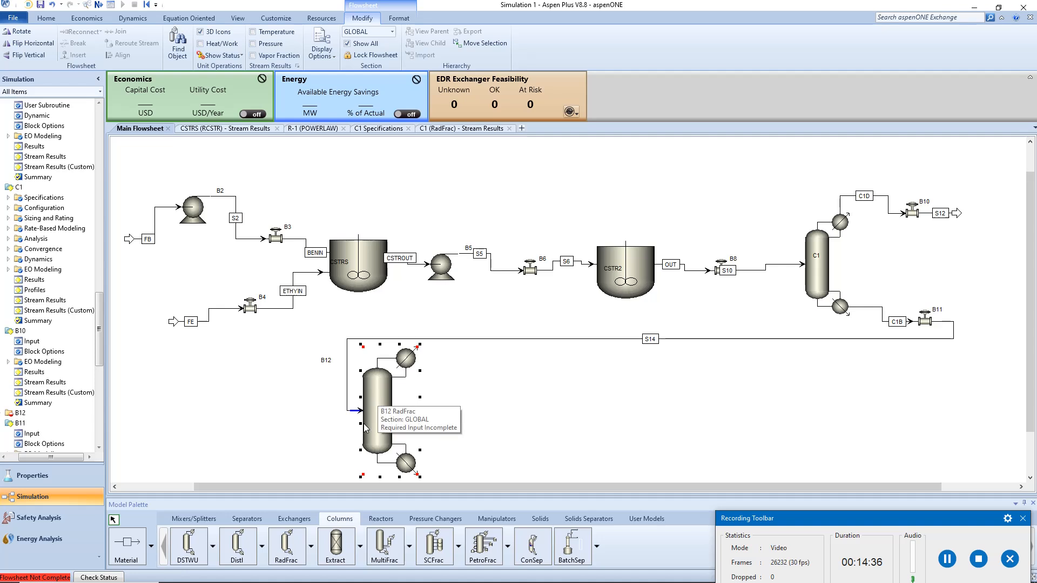
pyautogui.click(325, 360)
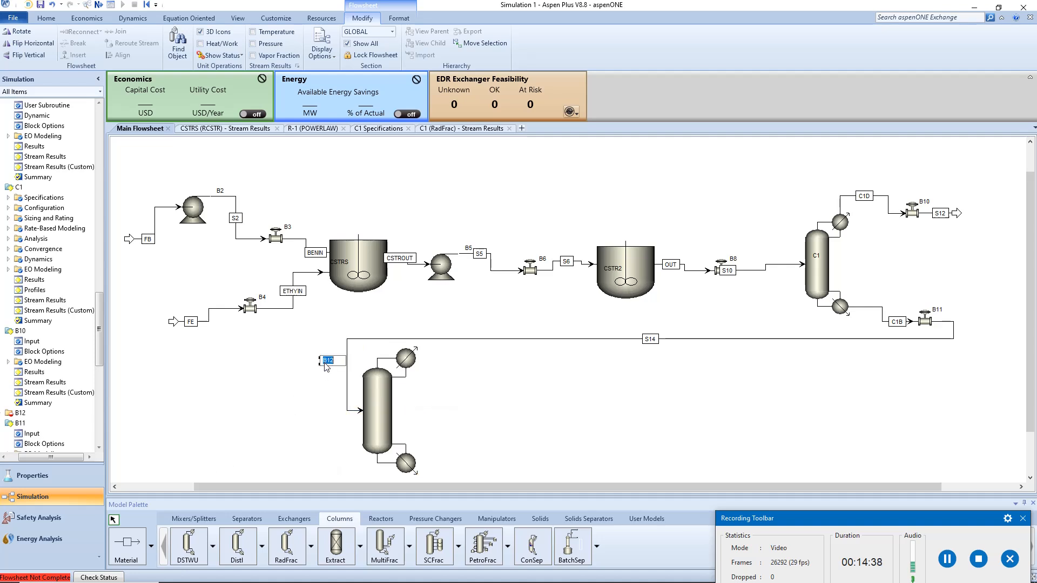
pyautogui.write('C2')
pyautogui.press('Return')
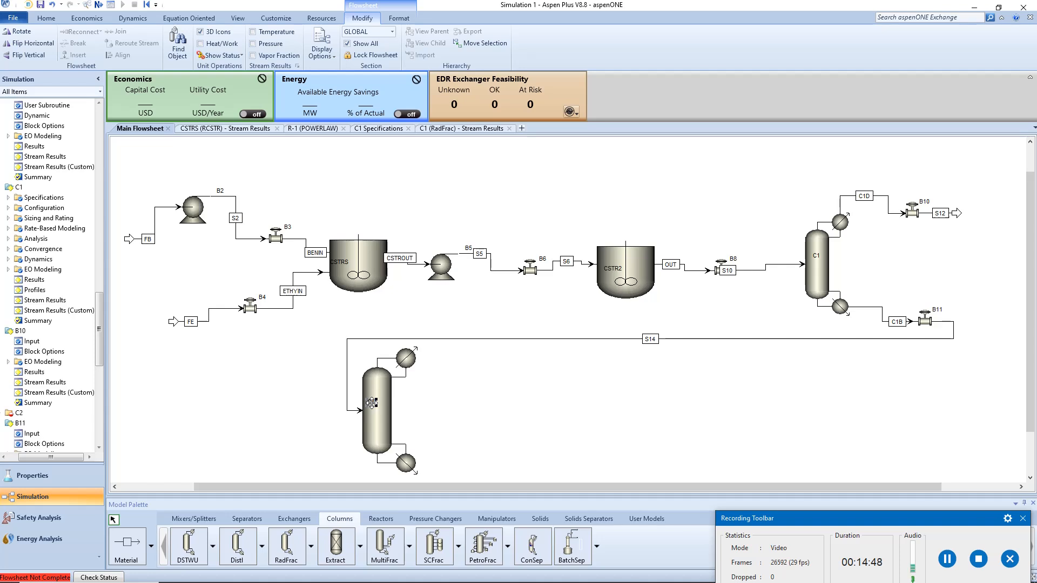
# Place a pump and a valve beside column C2's condenser and another pump and valve beside its reboiler.
pyautogui.click(440, 519)
pyautogui.click(187, 545)
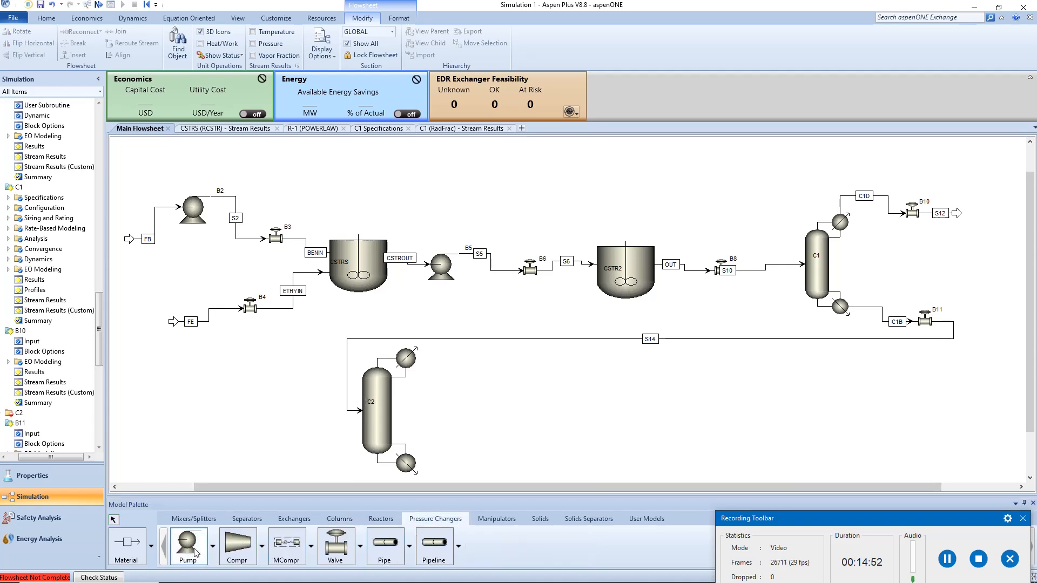
pyautogui.click(455, 372)
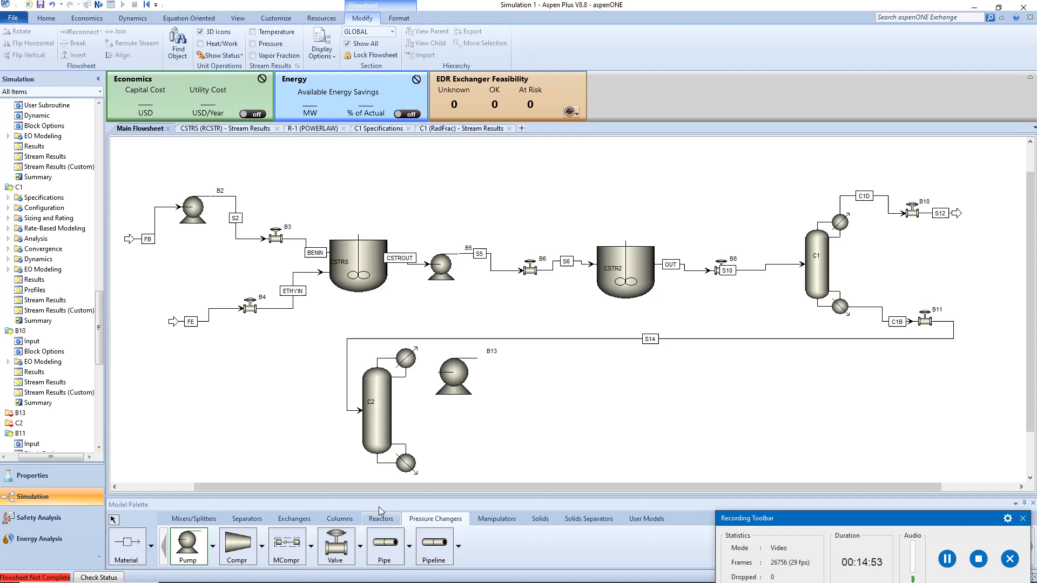
pyautogui.click(335, 545)
pyautogui.click(510, 377)
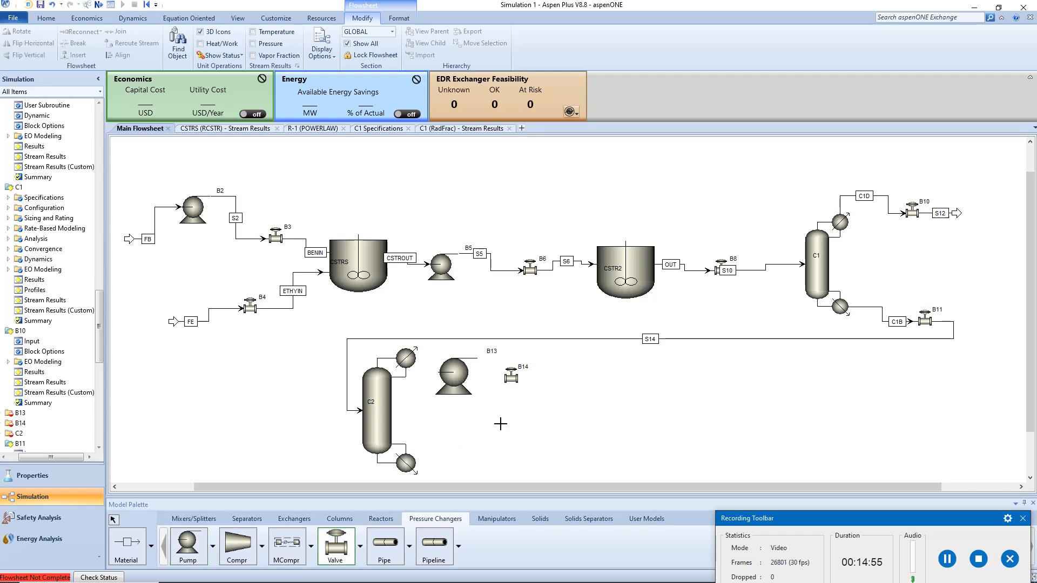
pyautogui.click(188, 545)
pyautogui.click(459, 458)
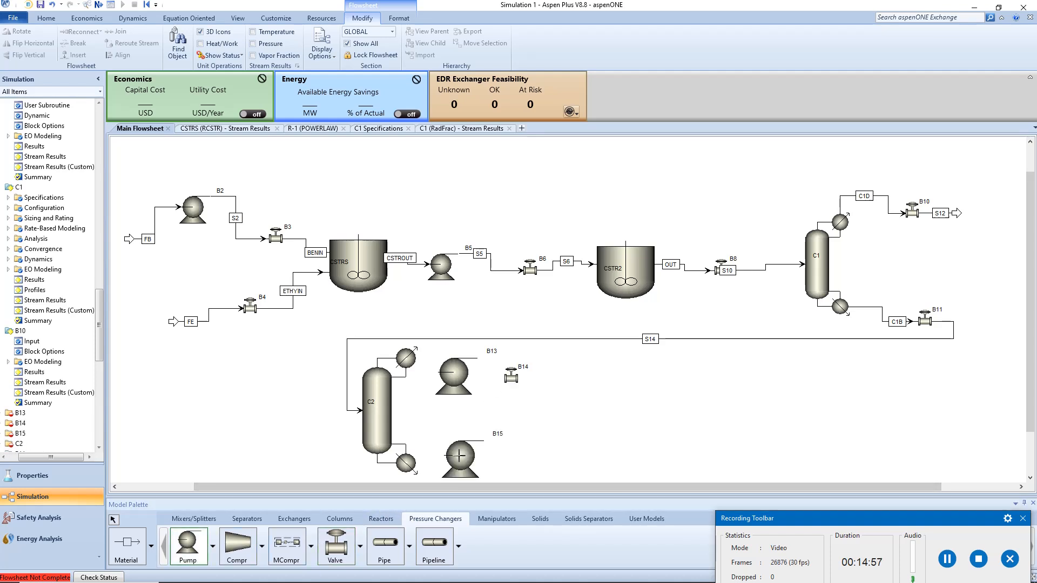
pyautogui.click(335, 546)
pyautogui.click(543, 458)
pyautogui.press('Escape')
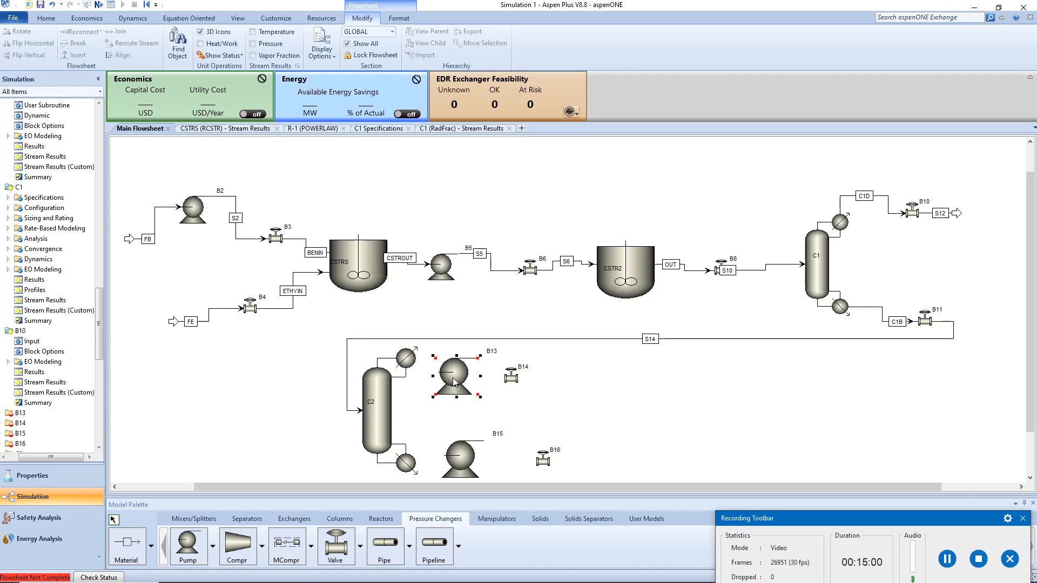
# Shrink the icons of pumps B13 and B15 on the flowsheet.
pyautogui.click(453, 380)
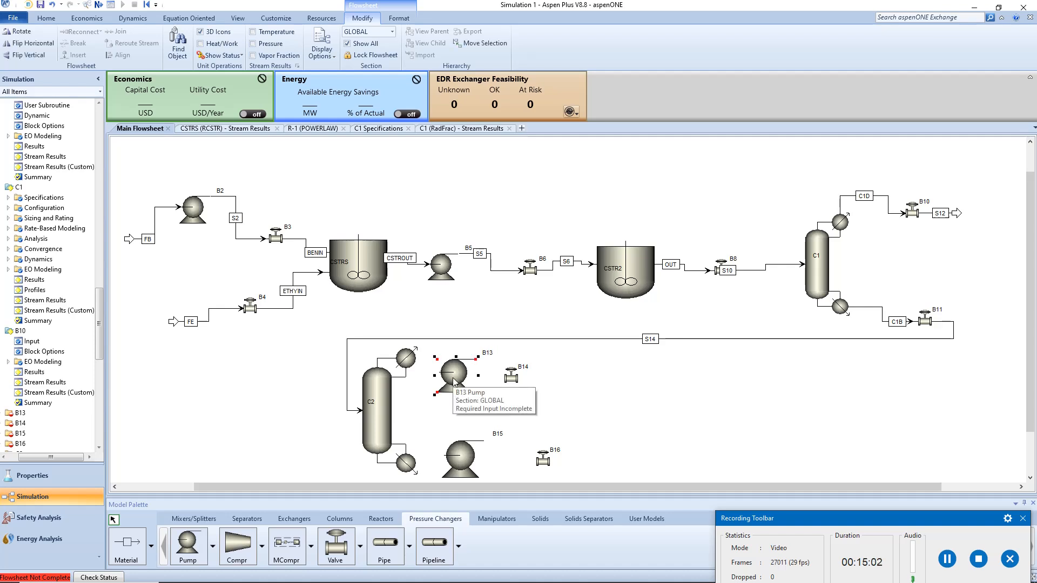
pyautogui.click(461, 455)
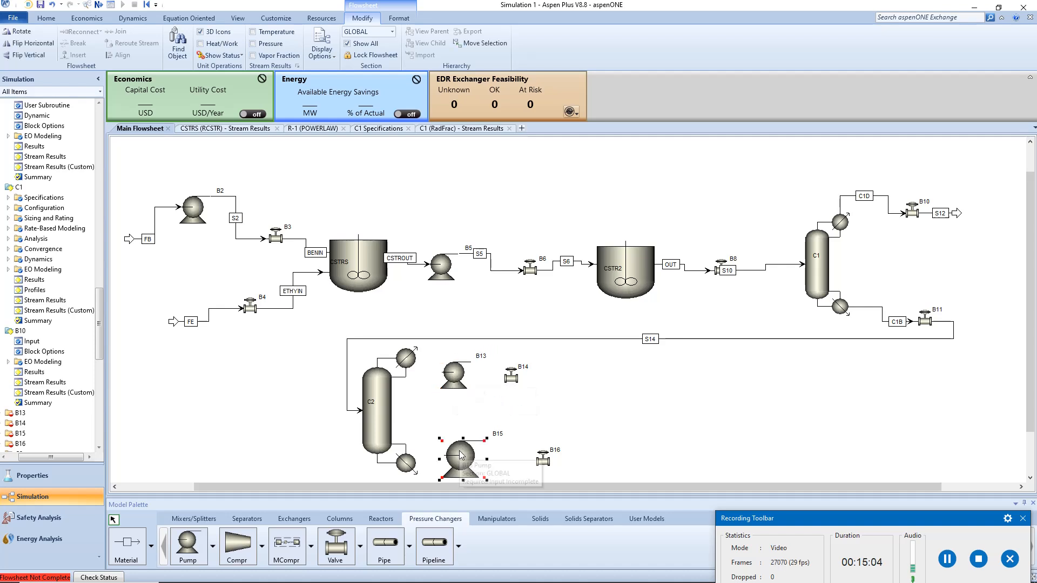
pyautogui.press('-')
pyautogui.press('-')
pyautogui.press('-')
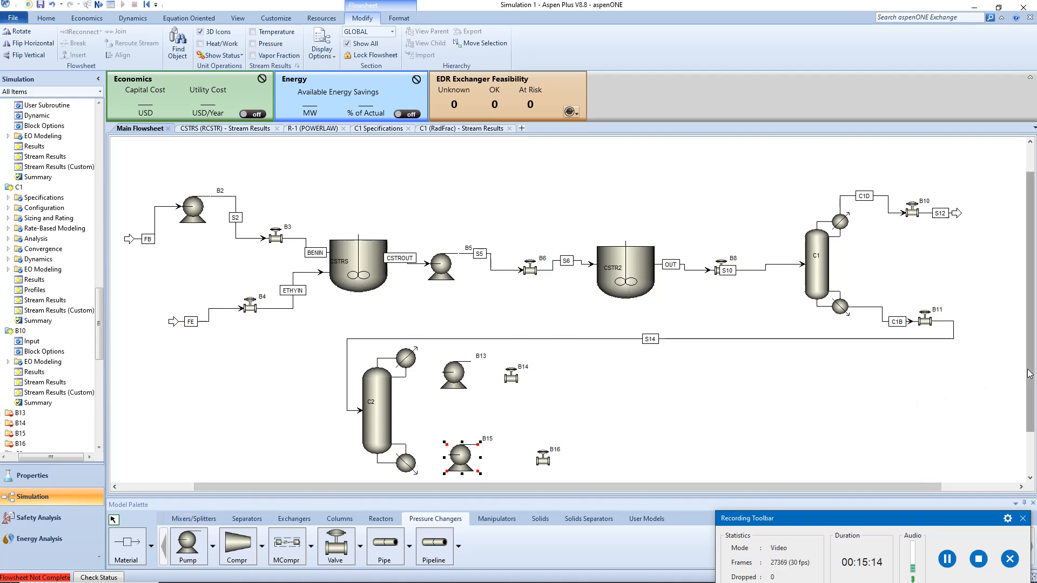
# Connect column C2's liquid distillate through pump B13 and valve B14 to a product stream with material streams.
pyautogui.moveTo(1027, 373); pyautogui.dragTo(1028, 395)
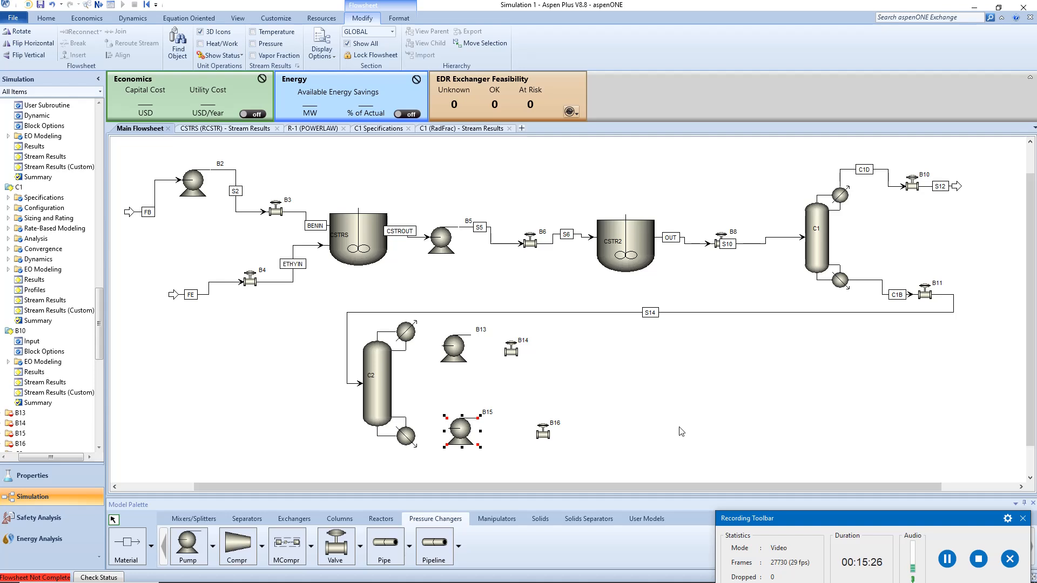
pyautogui.click(126, 545)
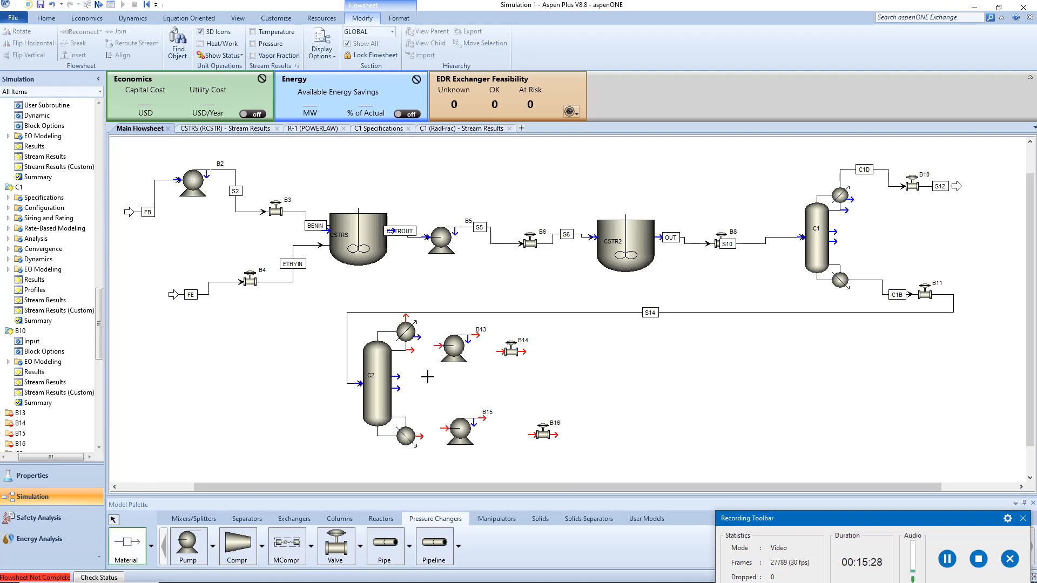
pyautogui.click(411, 350)
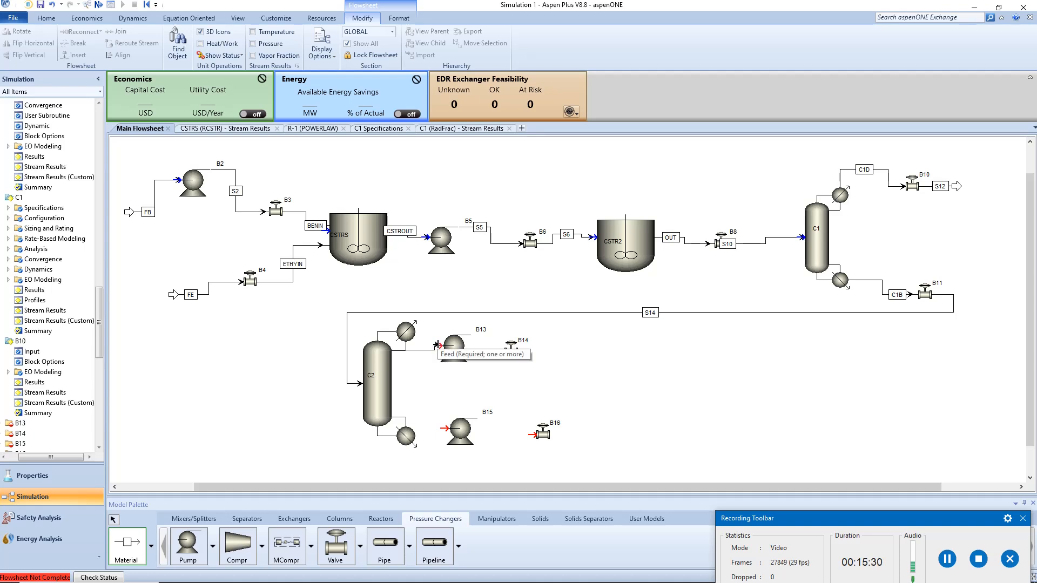
pyautogui.click(437, 344)
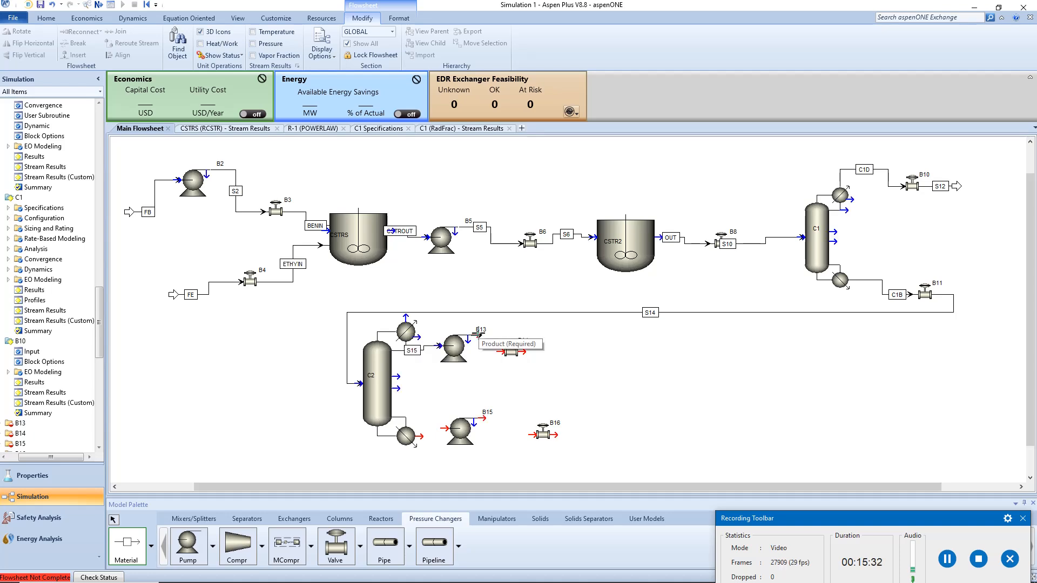
pyautogui.click(478, 334)
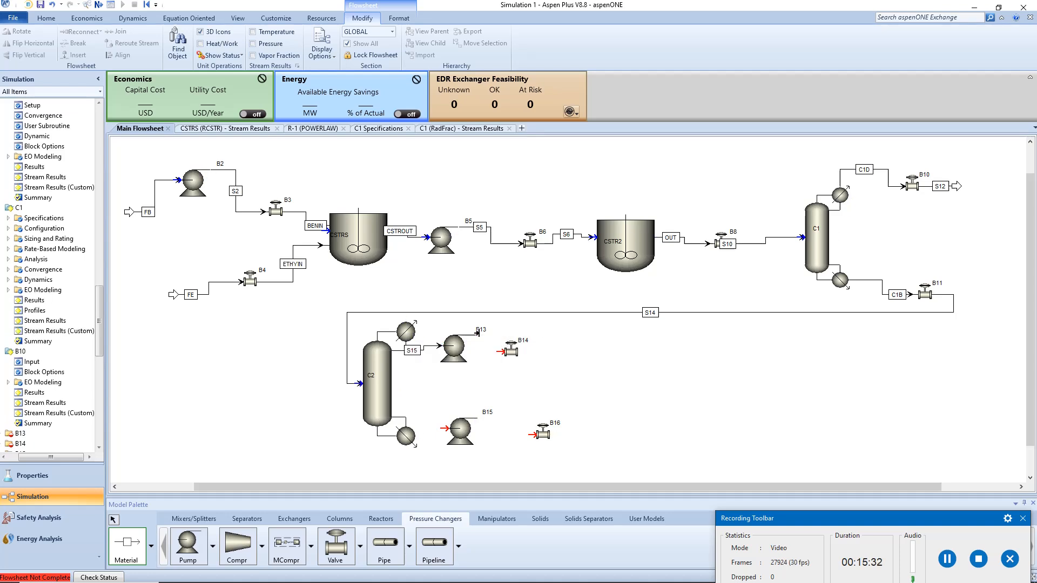
pyautogui.click(497, 351)
pyautogui.click(517, 351)
pyautogui.click(582, 352)
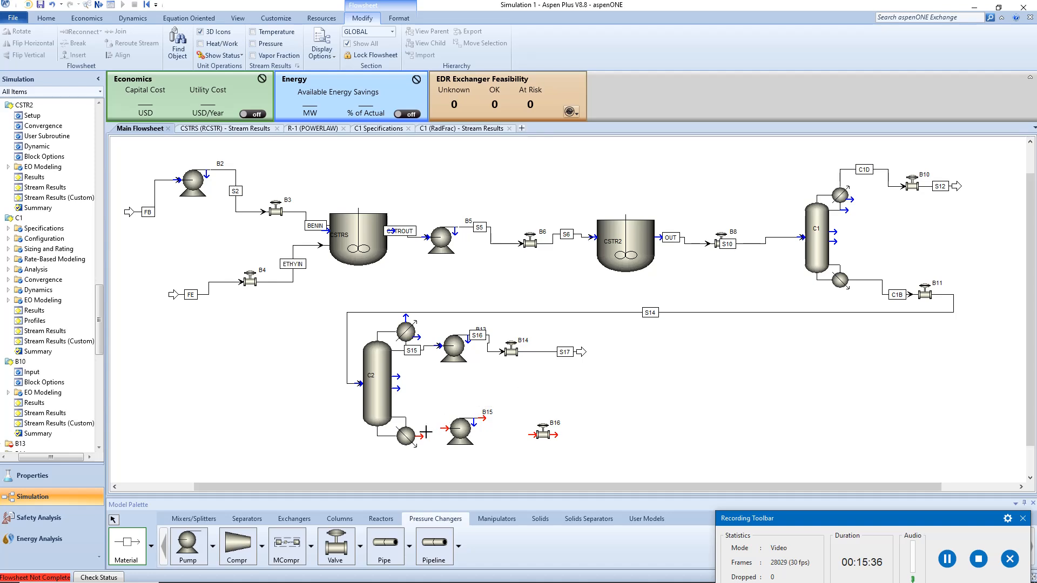
# Connect column C2's bottoms through pump B15 and valve B16 to a product stream, and shift stream S14's vertical line away from the column.
pyautogui.click(420, 435)
pyautogui.click(446, 428)
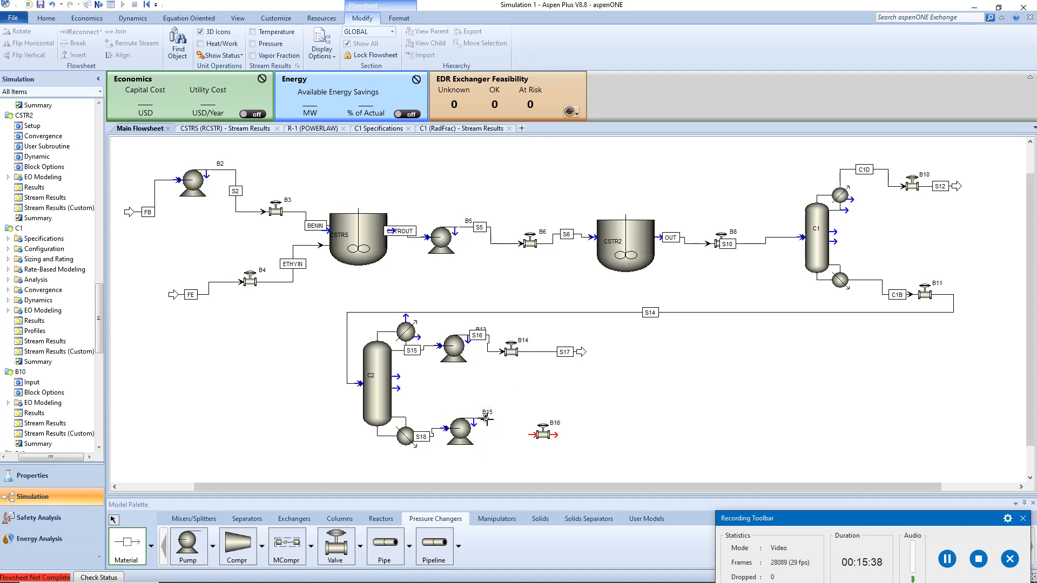
pyautogui.click(486, 419)
pyautogui.click(534, 435)
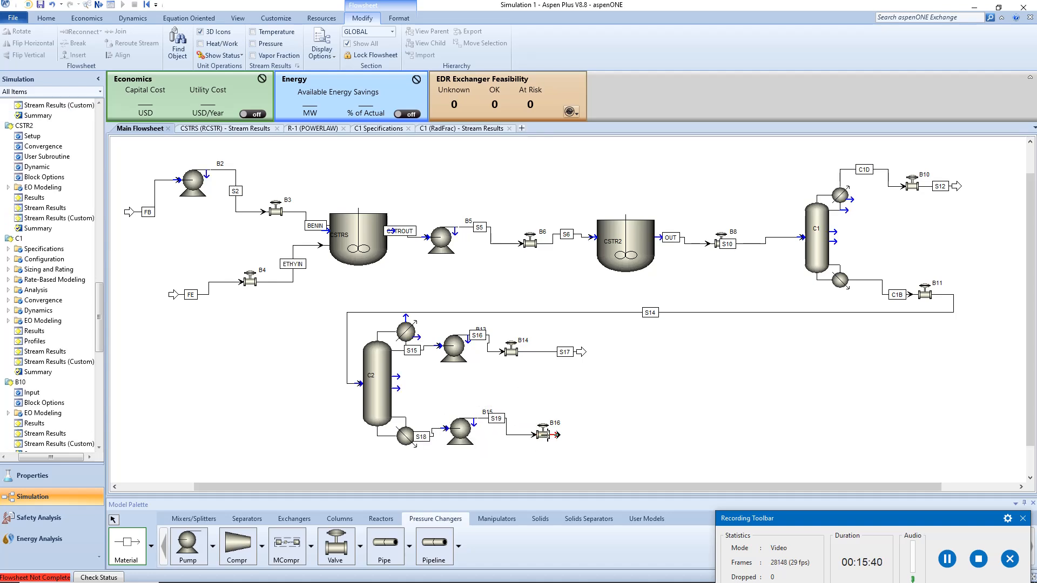
pyautogui.click(552, 435)
pyautogui.click(590, 435)
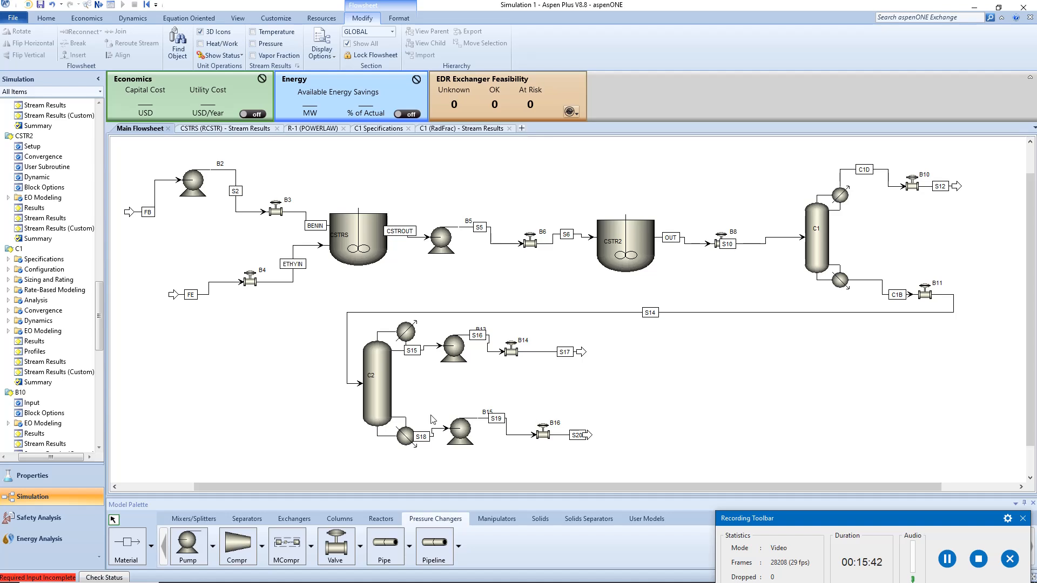
pyautogui.moveTo(347, 381); pyautogui.dragTo(339, 380)
# Configure column C2 with 24 stages and a Total condenser.
pyautogui.doubleClick(375, 400)
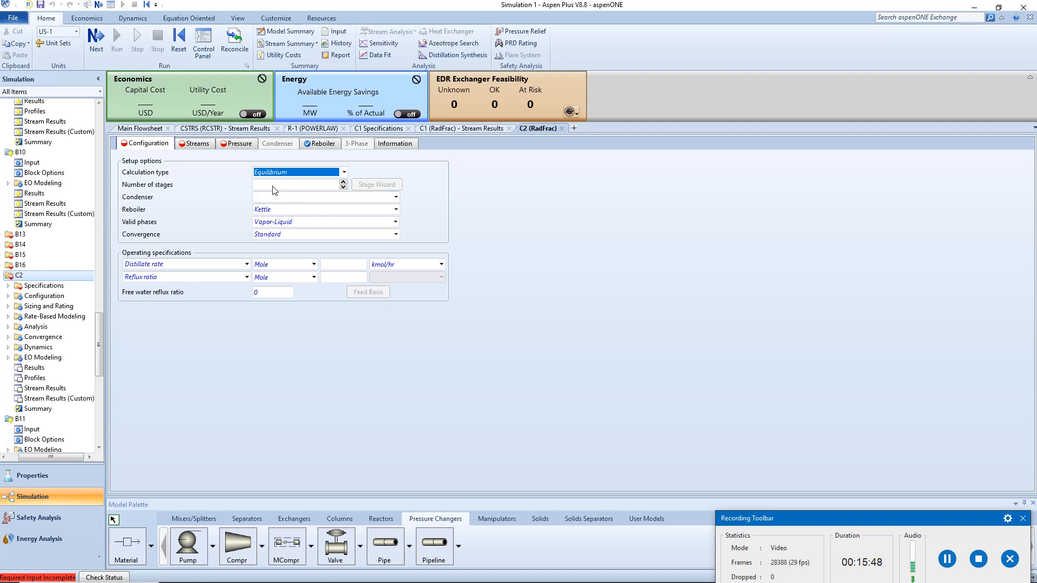
pyautogui.press('Tab')
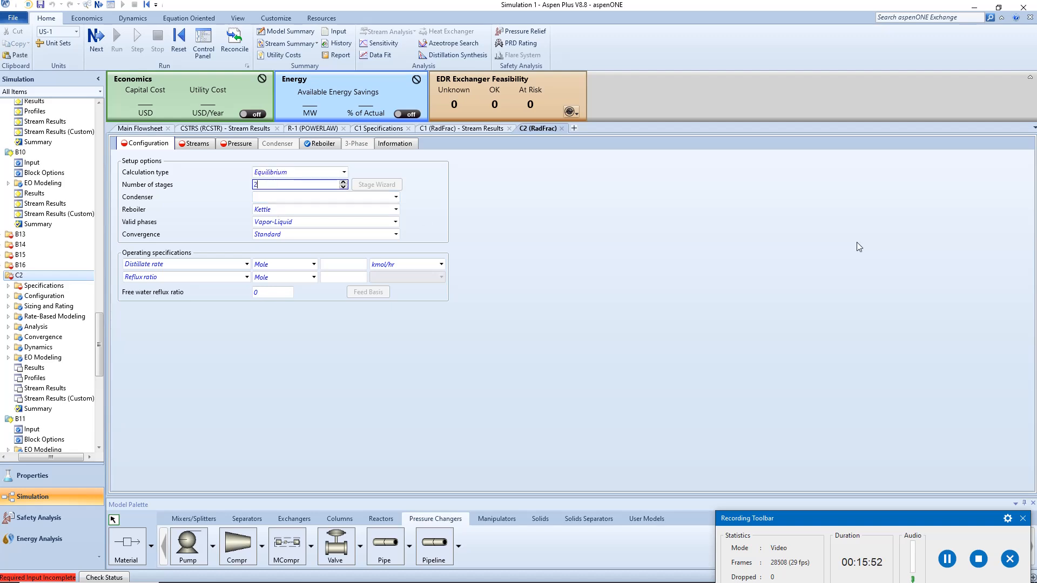
pyautogui.write('24')
pyautogui.press('Return')
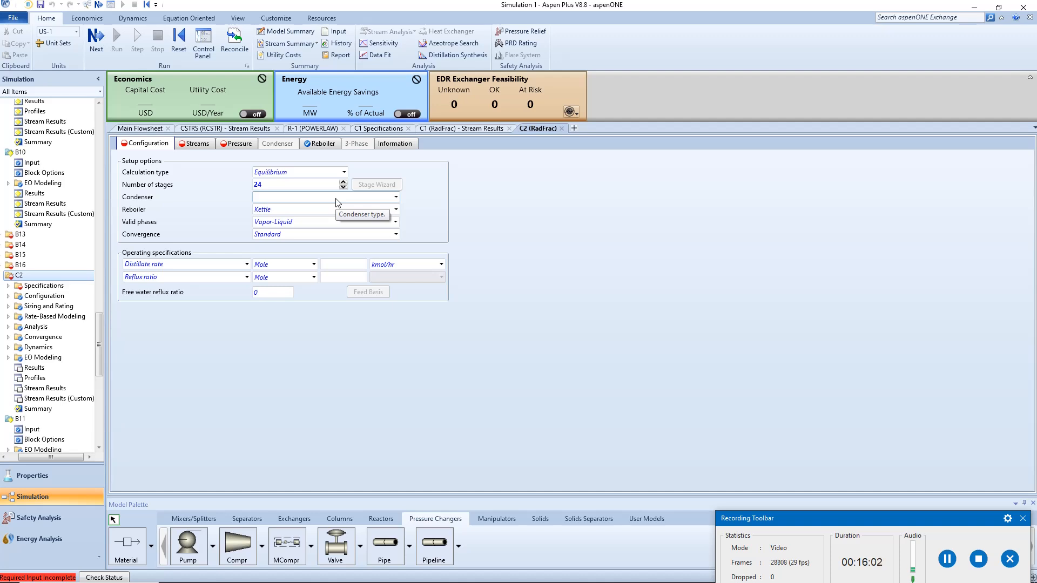
pyautogui.click(396, 198)
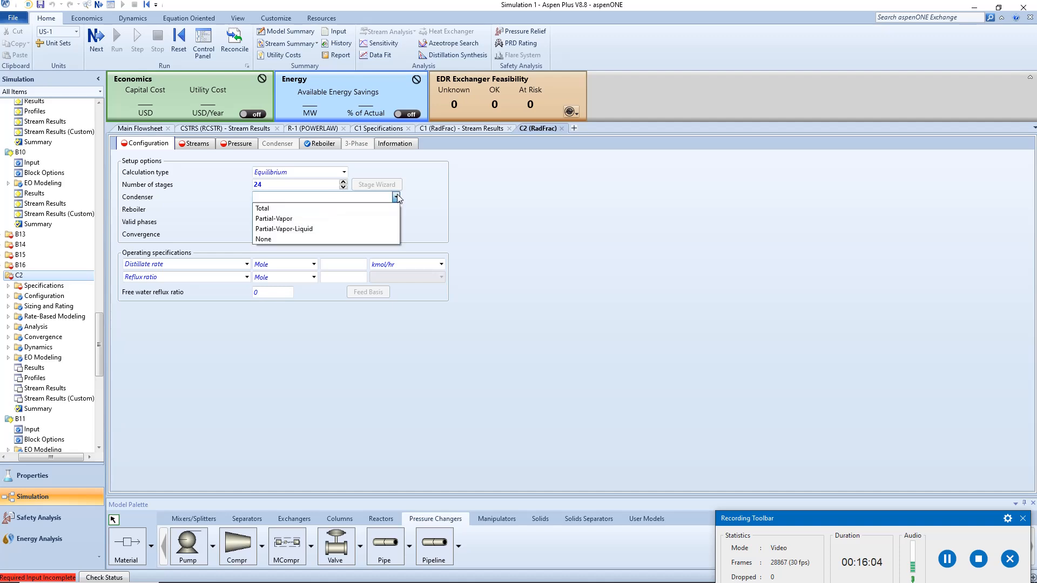
pyautogui.click(374, 206)
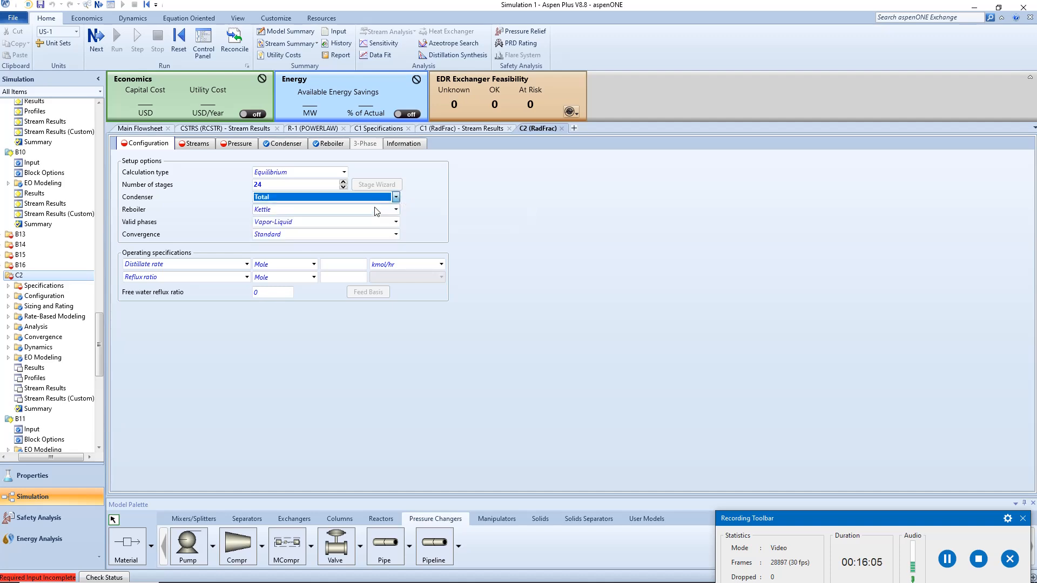
# Feed stream S14 to column C2 at stage 8 with the On-Stage convention.
pyautogui.click(186, 144)
pyautogui.click(206, 185)
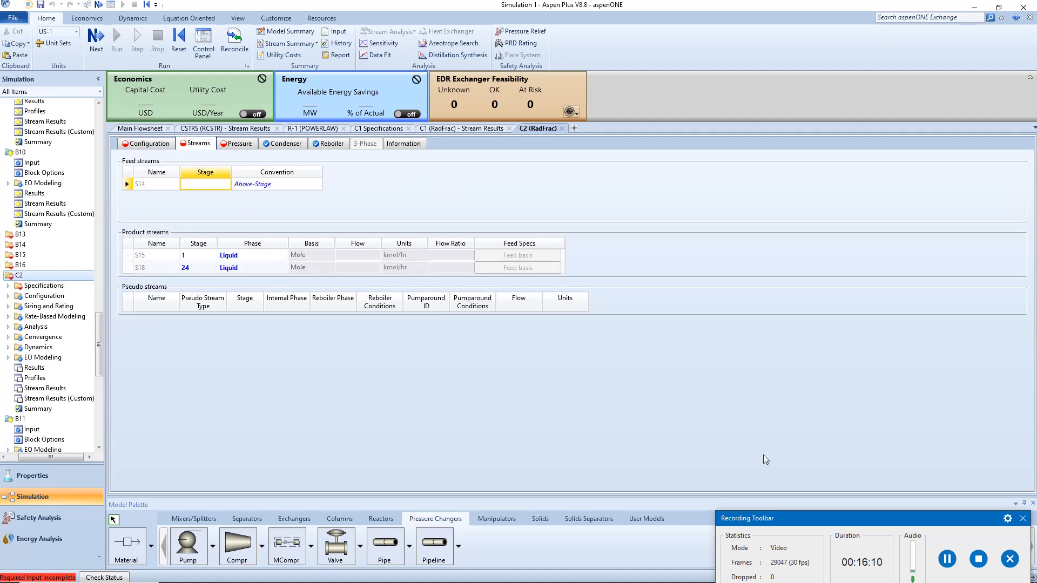
pyautogui.write('8')
pyautogui.click(318, 186)
pyautogui.click(287, 211)
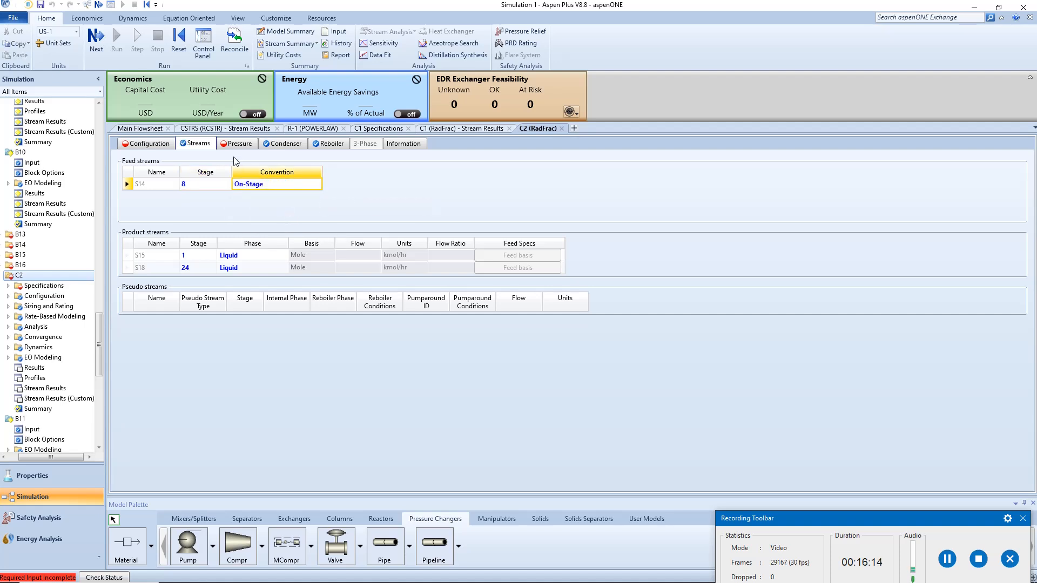
# Set column C2's condenser pressure to 1.1 bar and its stage pressure drop to 0.01 bar.
pyautogui.click(237, 144)
pyautogui.click(244, 189)
pyautogui.write('1')
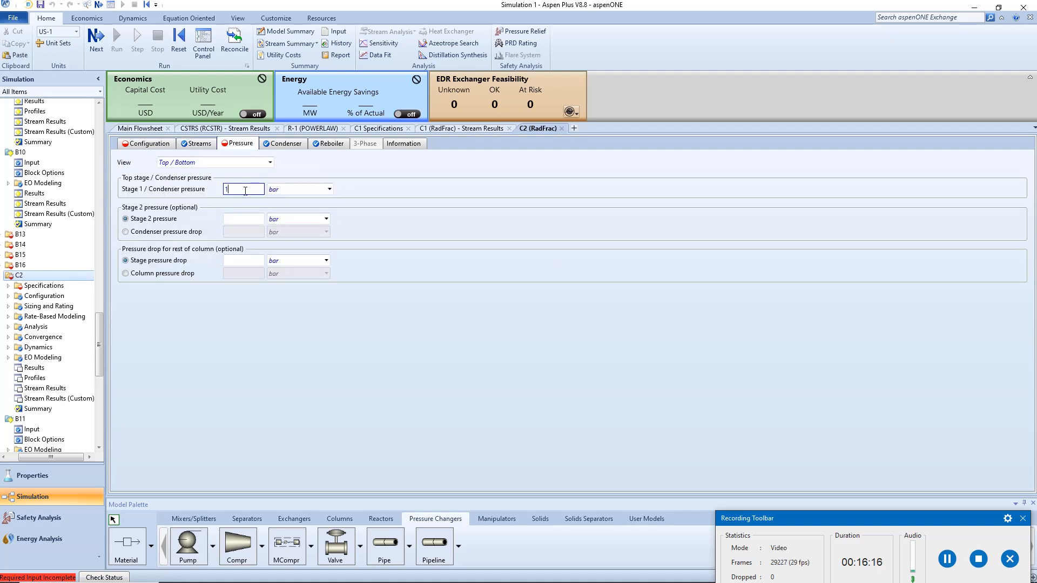
pyautogui.write('.1')
pyautogui.click(257, 260)
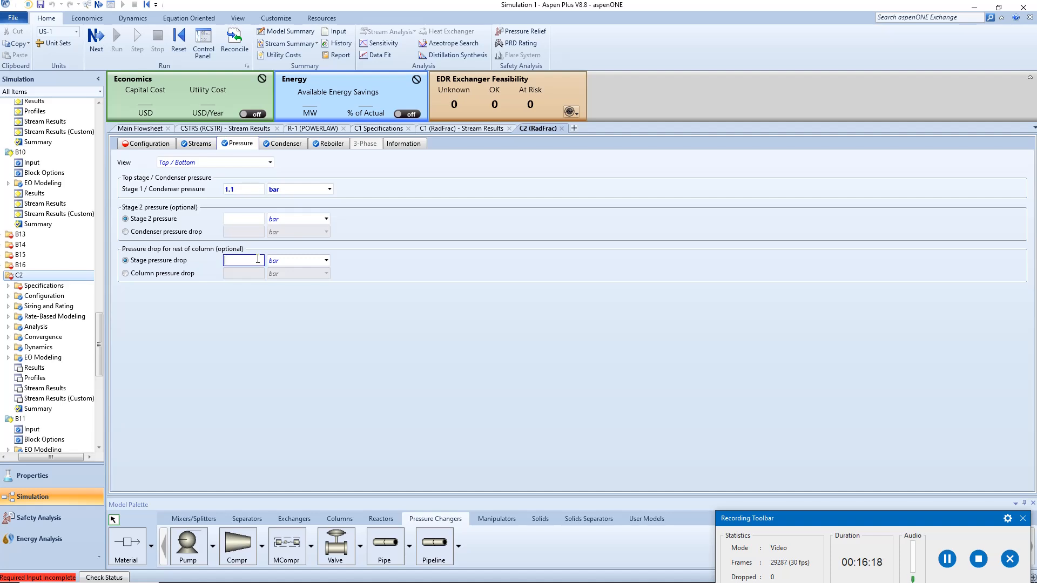
pyautogui.write('0.01')
# Check the benzene mole flow in C1's bottoms stream C1B and set column C2's distillate rate to 12.9 kmol/hr.
pyautogui.click(160, 144)
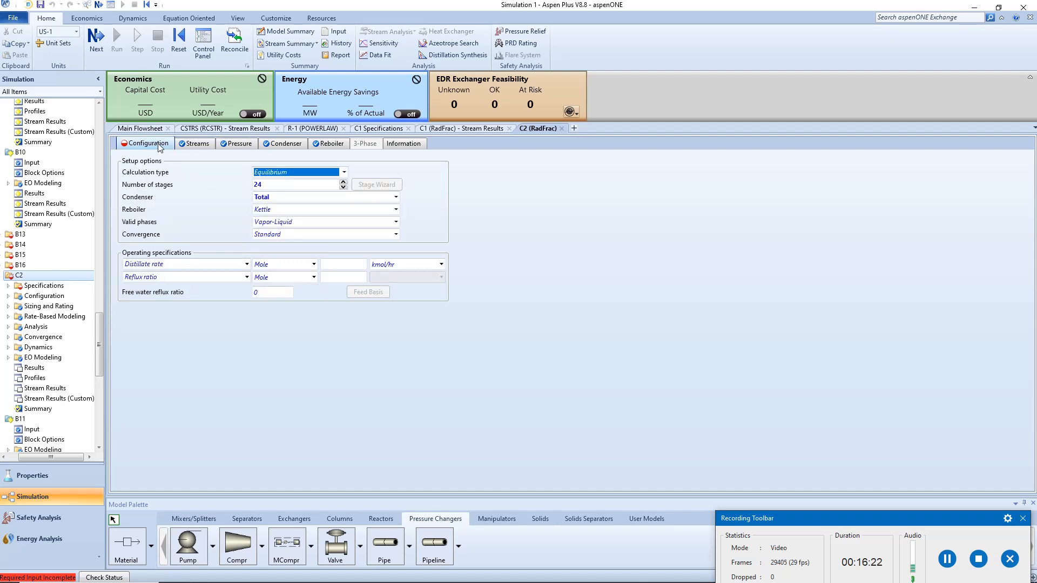
pyautogui.click(139, 130)
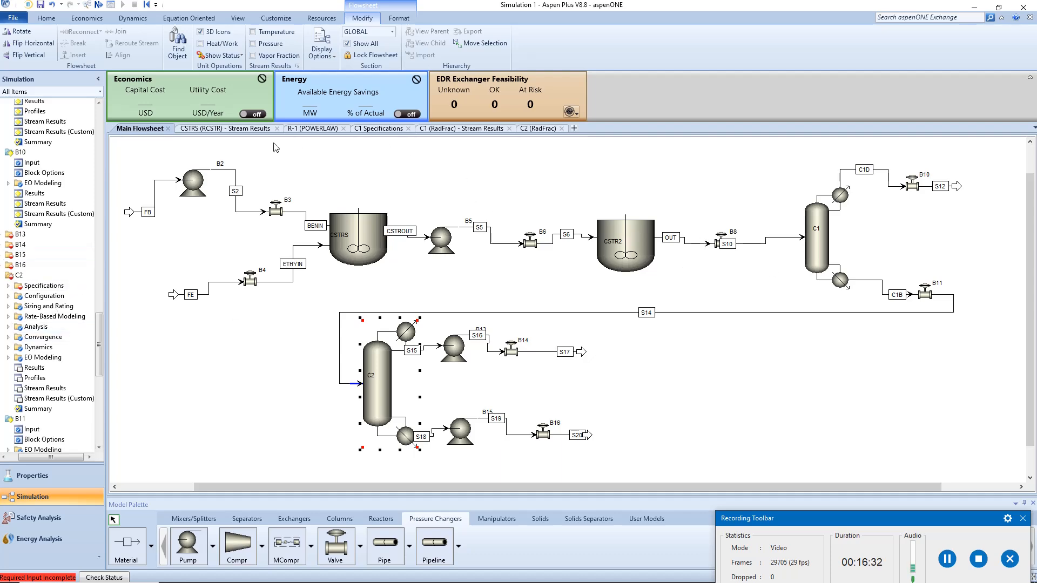
pyautogui.click(457, 130)
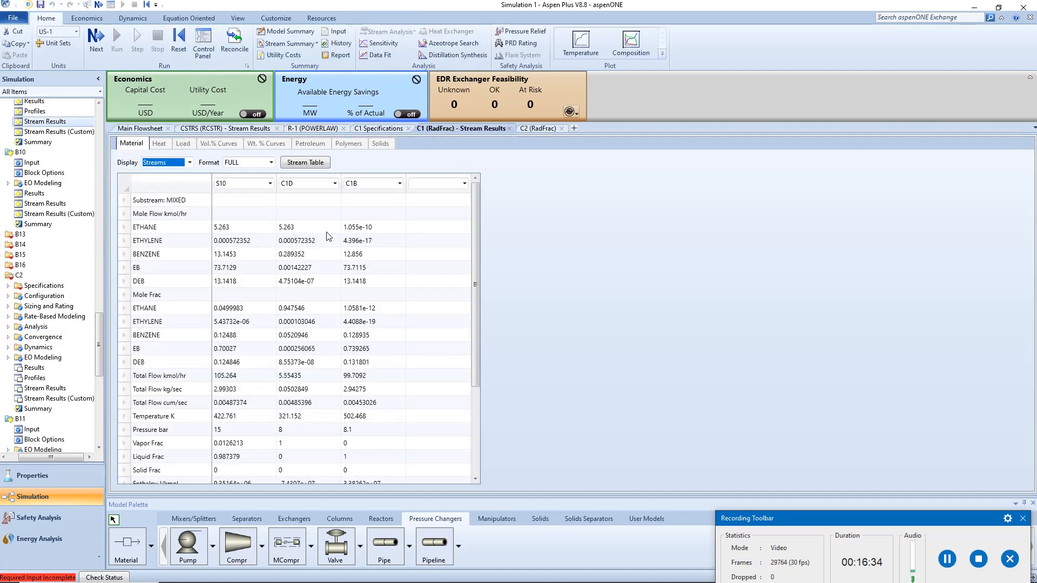
pyautogui.click(363, 260)
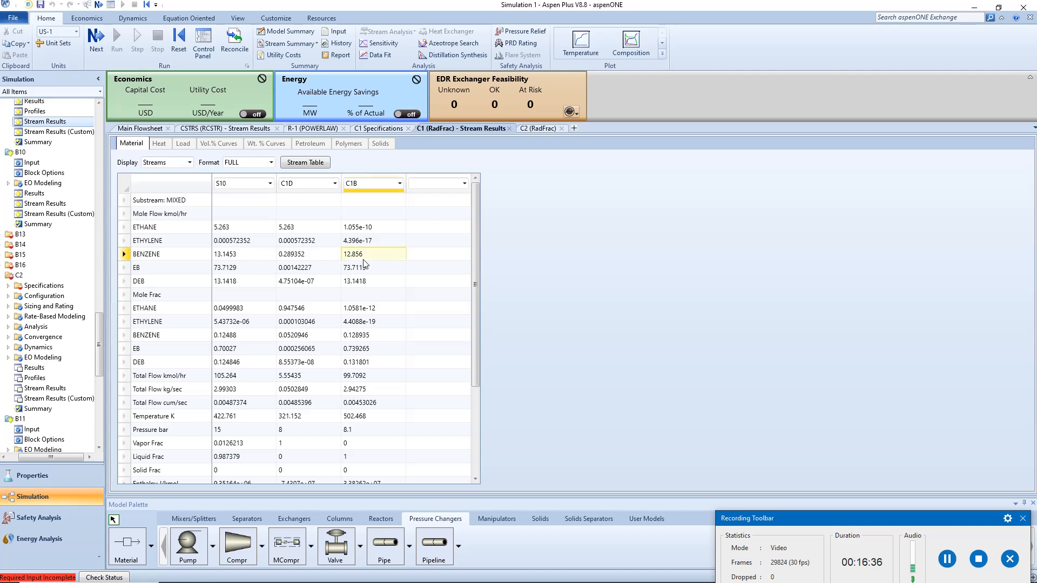
pyautogui.click(533, 130)
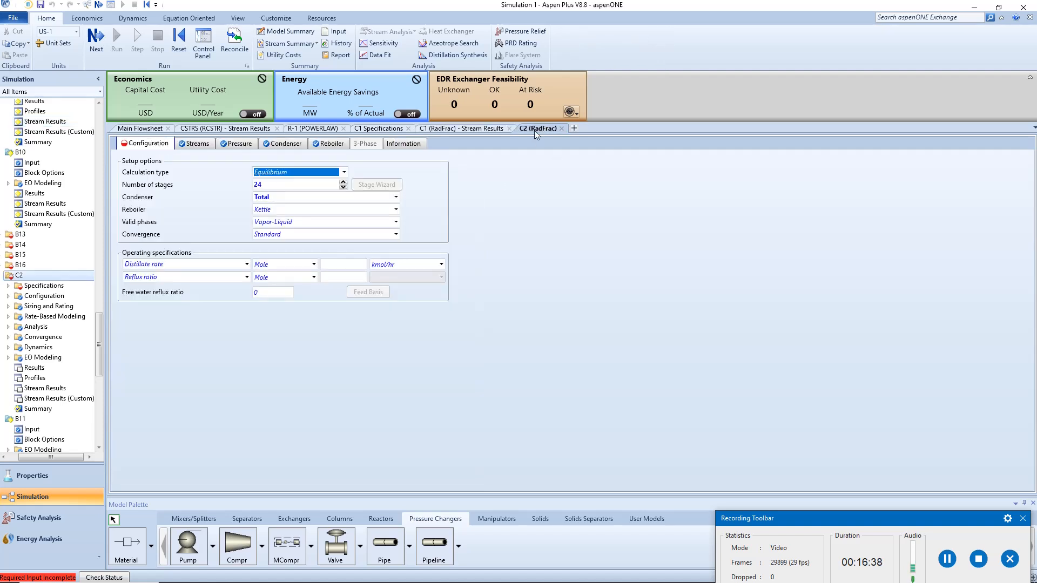
pyautogui.click(336, 265)
pyautogui.write('12')
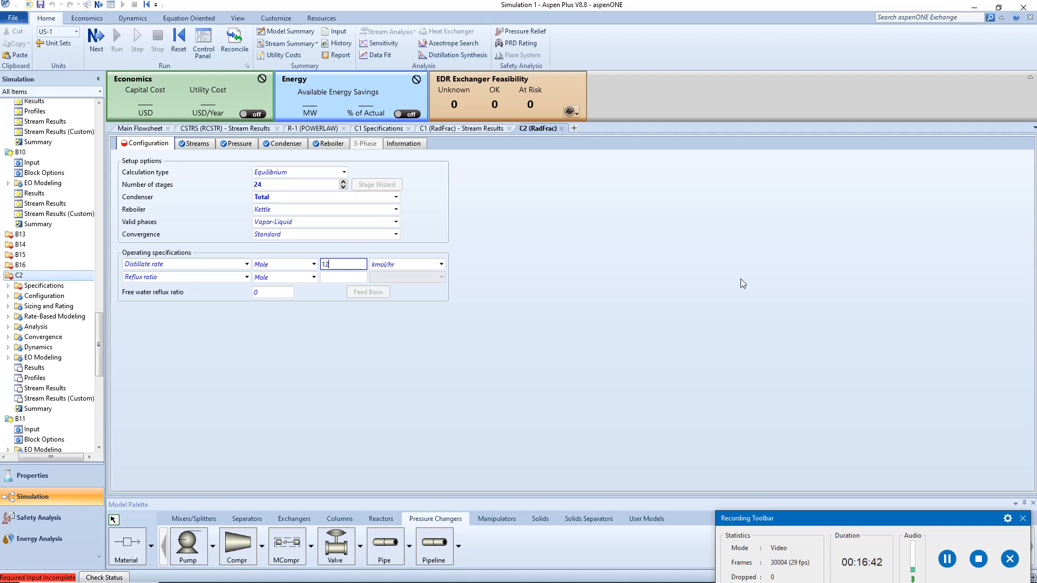
pyautogui.write('.9')
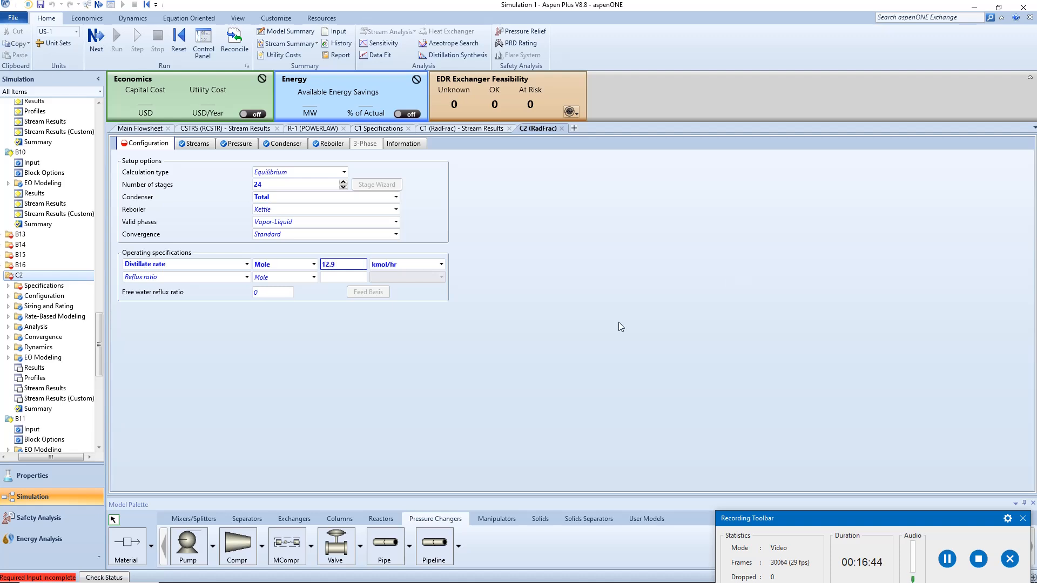
# Replace column C2's reflux ratio specification with a reboiler duty of 350 kW.
pyautogui.click(247, 277)
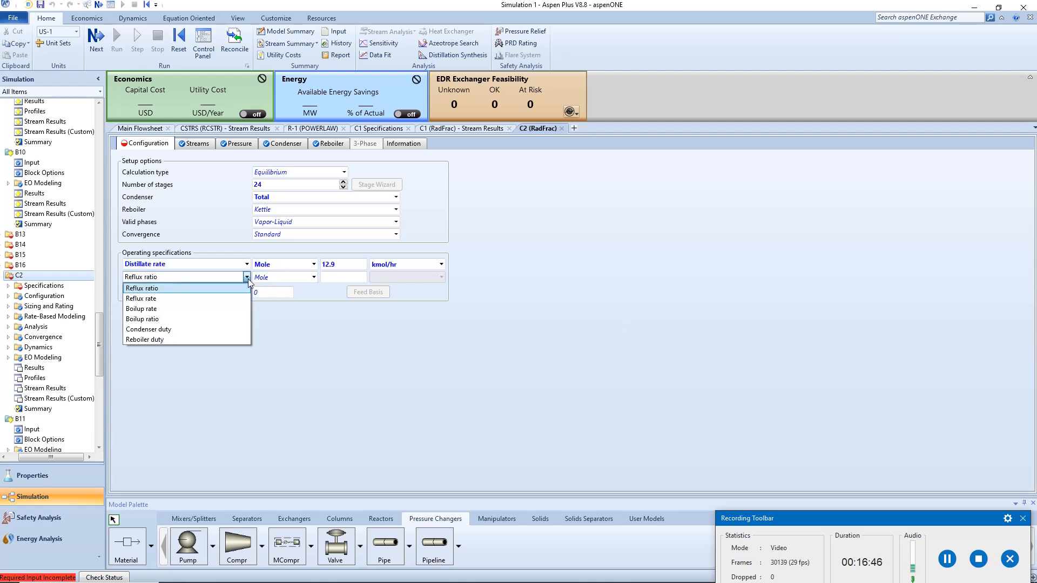
pyautogui.click(202, 340)
pyautogui.press('Tab')
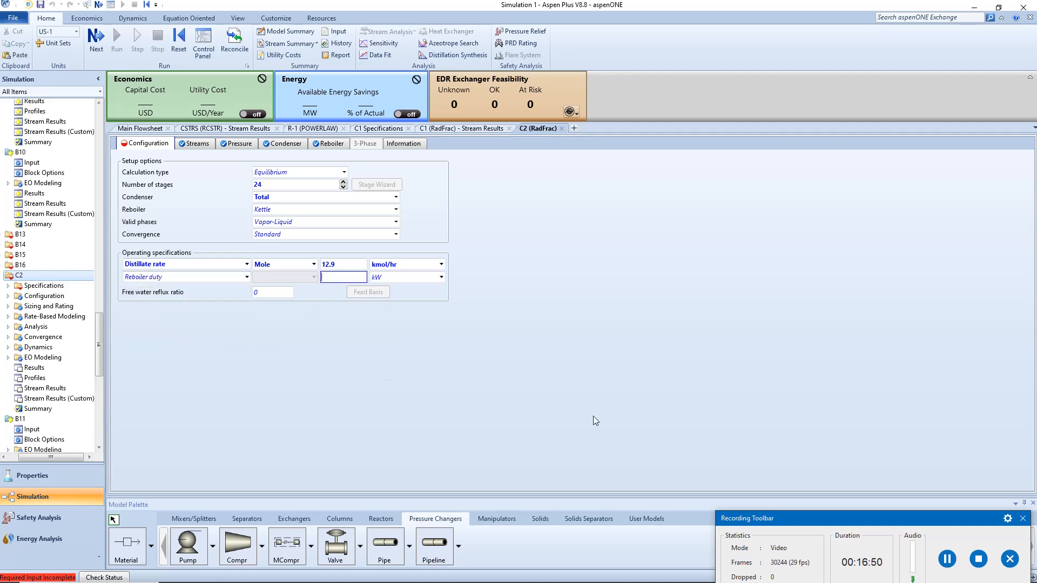
pyautogui.write('350')
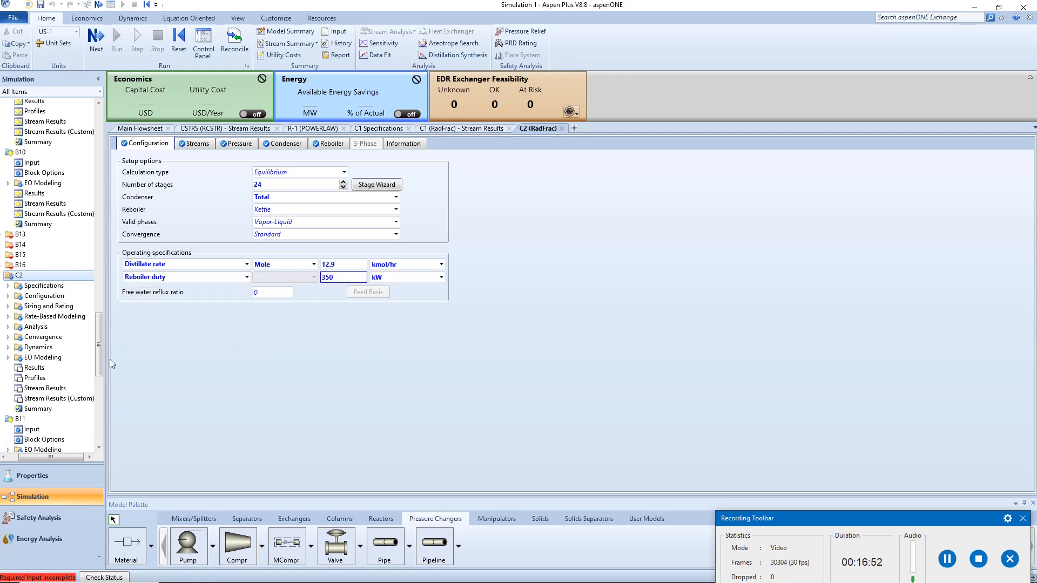
# Specify distillate pump B13's outlet by a pressure increase in bar and close its form.
pyautogui.click(152, 128)
pyautogui.doubleClick(461, 360)
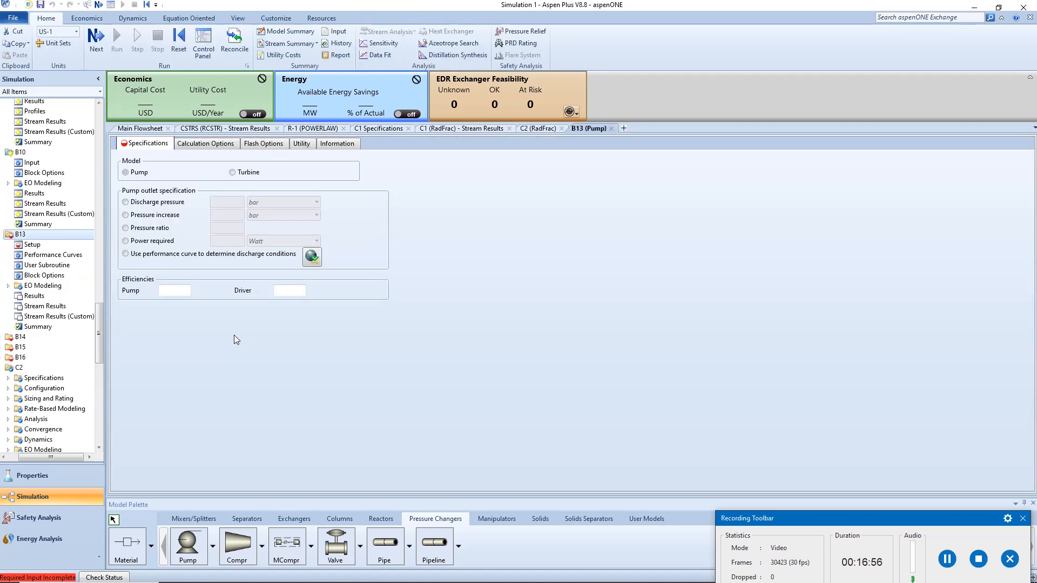
pyautogui.click(155, 216)
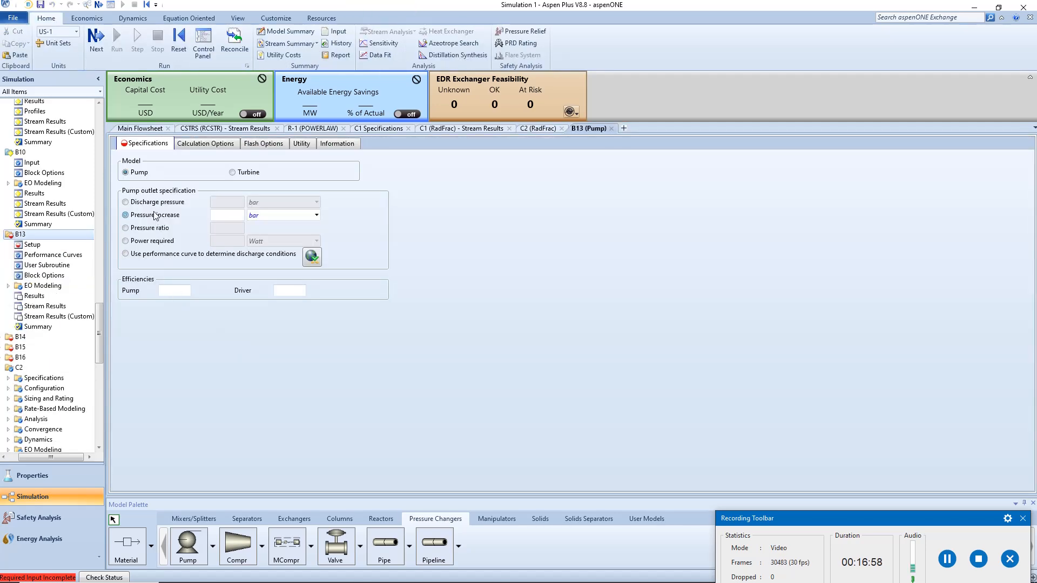
pyautogui.click(230, 215)
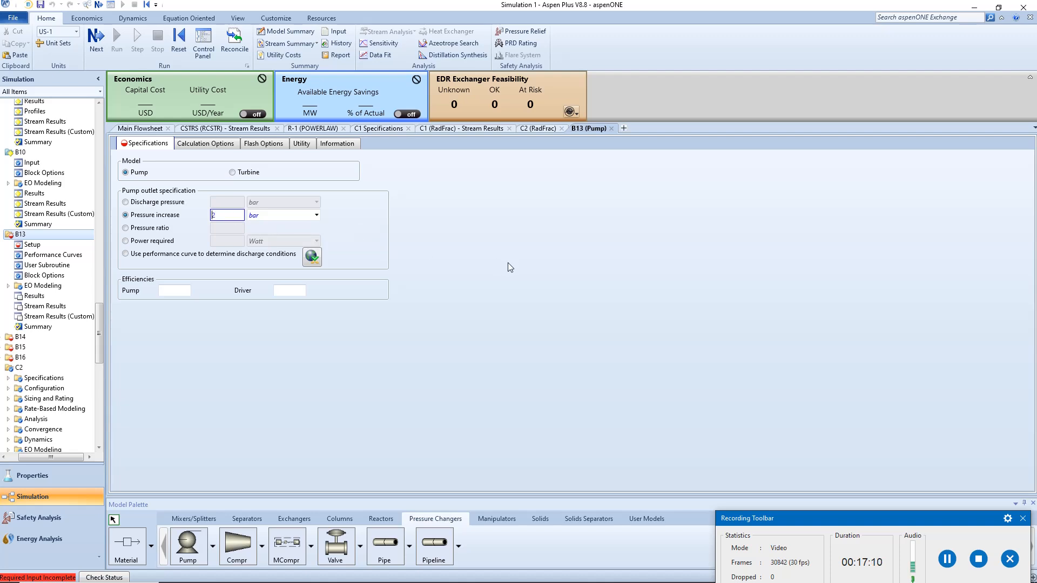
pyautogui.press('Tab')
pyautogui.click(611, 129)
# Set distillate valve B14's outlet pressure to 20 bar and close its form.
pyautogui.doubleClick(512, 351)
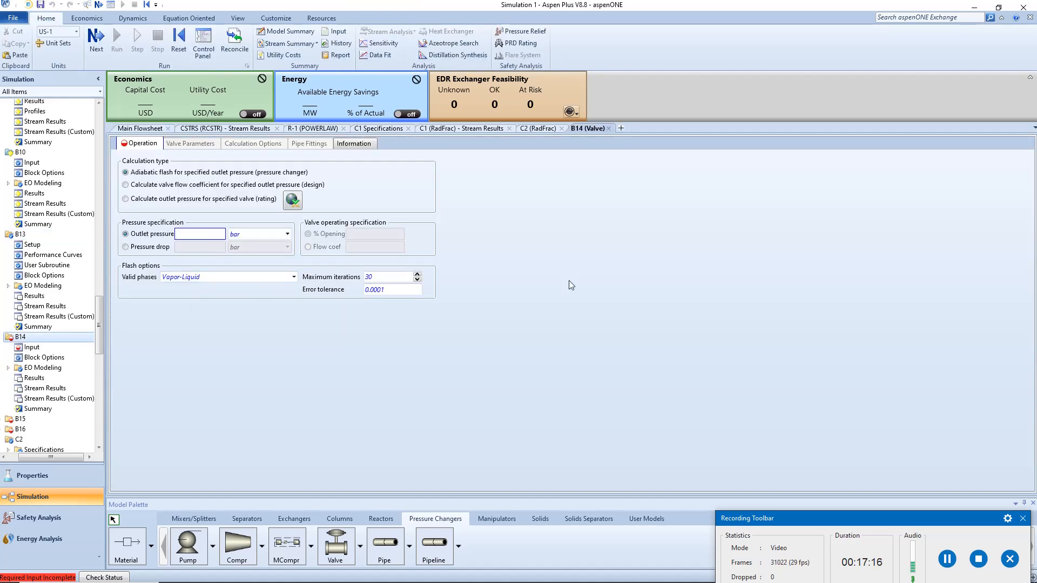
pyautogui.write('20')
pyautogui.click(609, 128)
# Specify bottoms pump B15's outlet with a pressure increase of 10 bar and close its form.
pyautogui.doubleClick(444, 429)
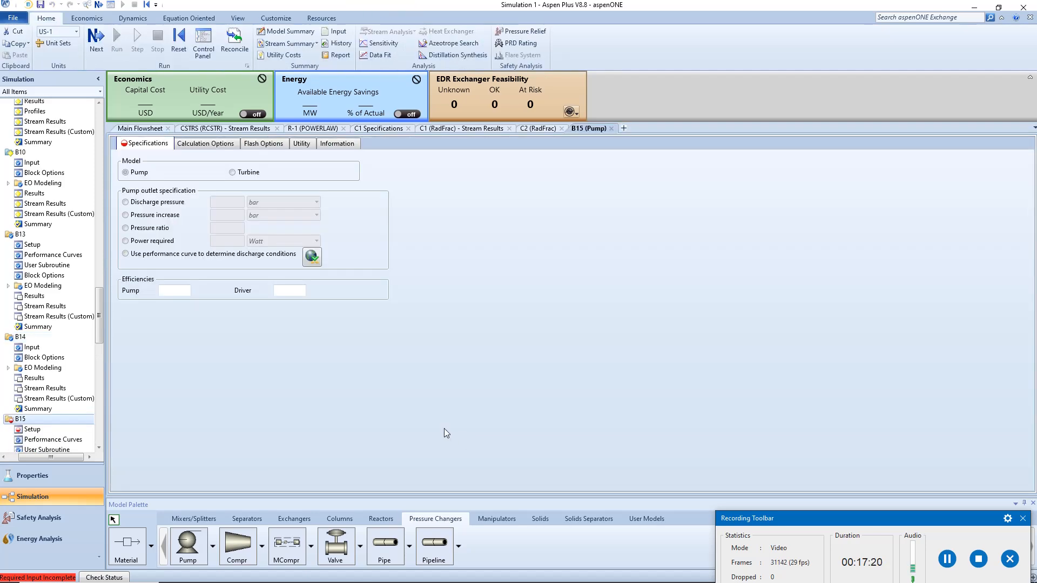
pyautogui.click(150, 216)
pyautogui.write('10')
pyautogui.press('Return')
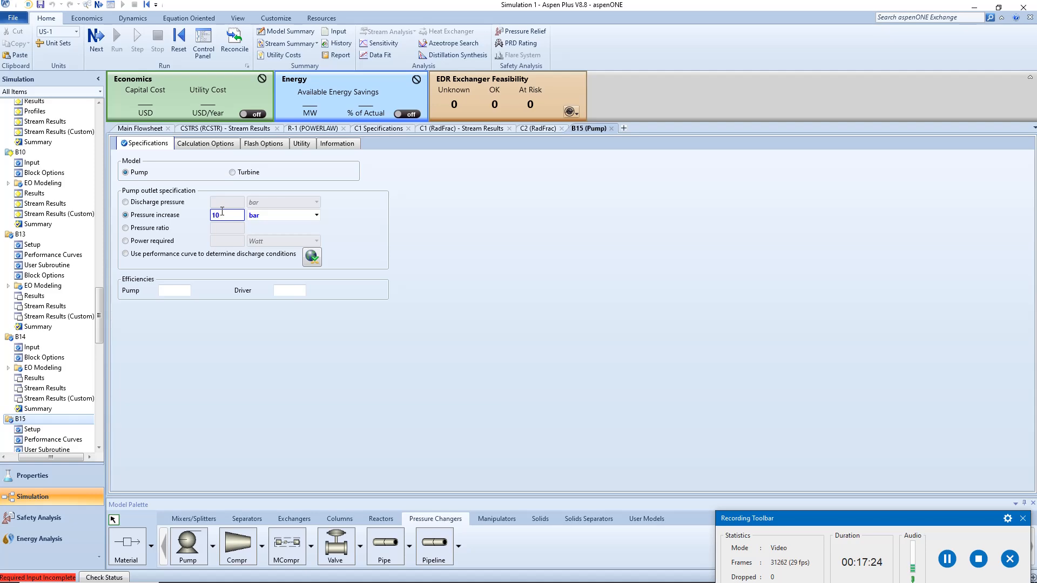
pyautogui.click(611, 128)
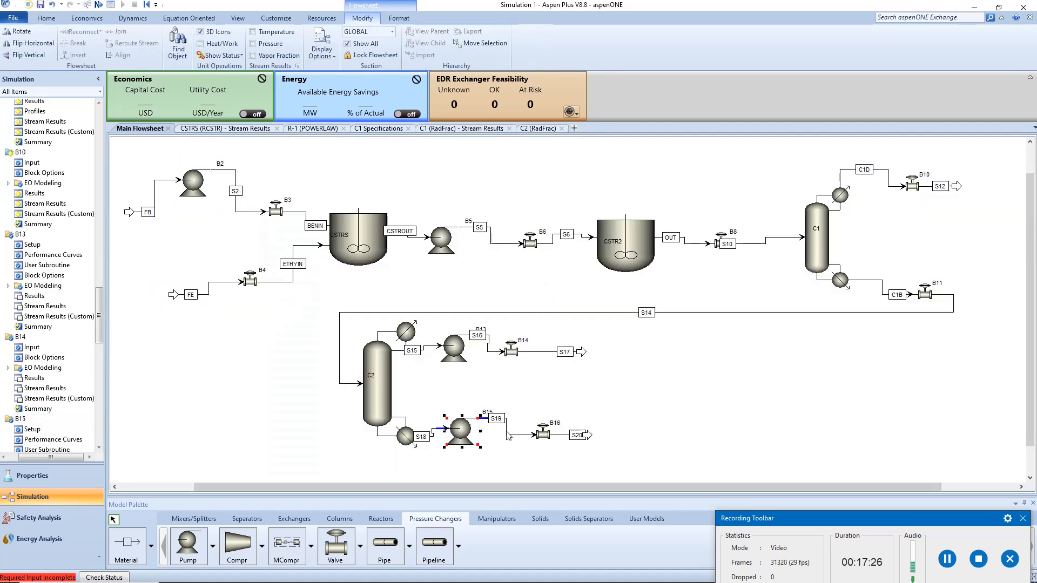
# Set bottoms valve B16's outlet pressure to 2.5 bar and close its form.
pyautogui.doubleClick(545, 435)
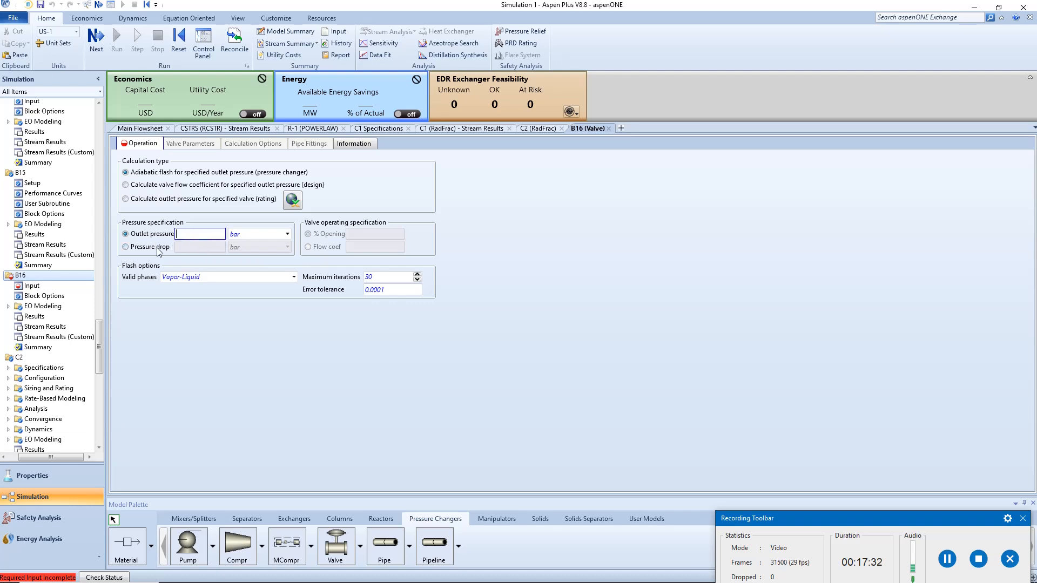
pyautogui.click(187, 245)
pyautogui.click(161, 235)
pyautogui.write('2.5')
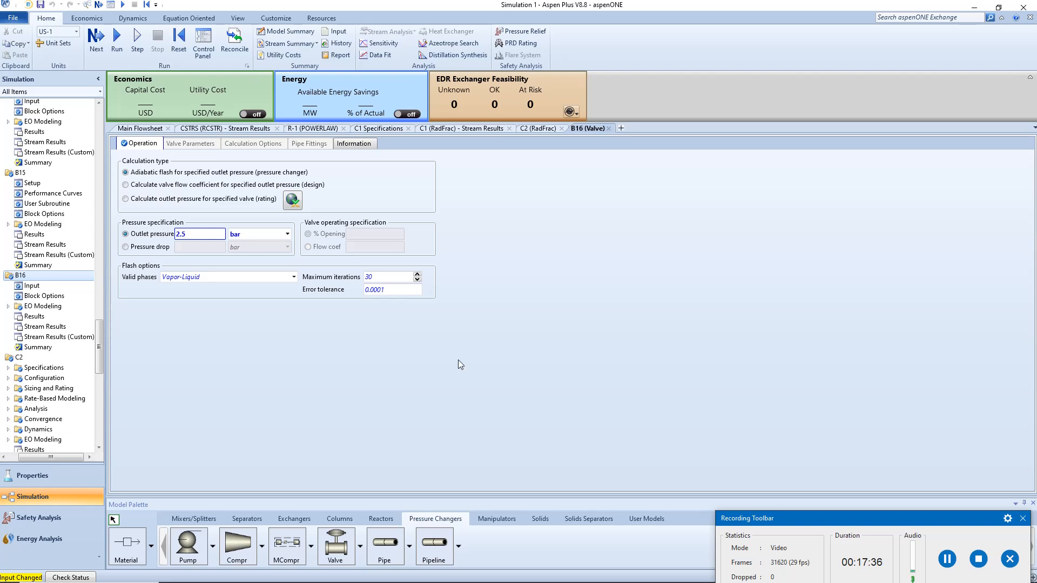
pyautogui.click(609, 128)
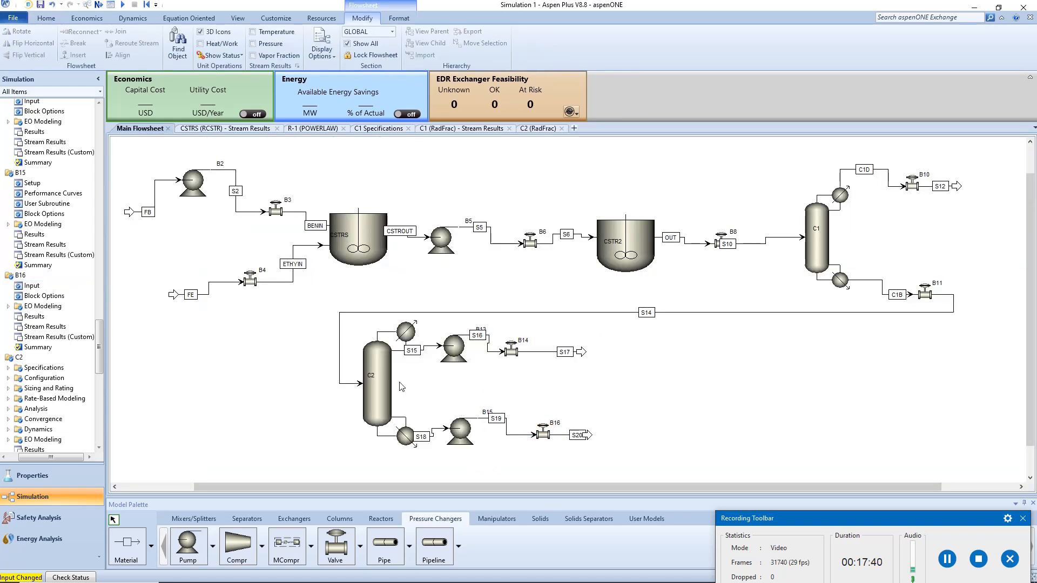
# Run the simulation with column C2's stream results open and return to the main flowsheet.
pyautogui.doubleClick(381, 406)
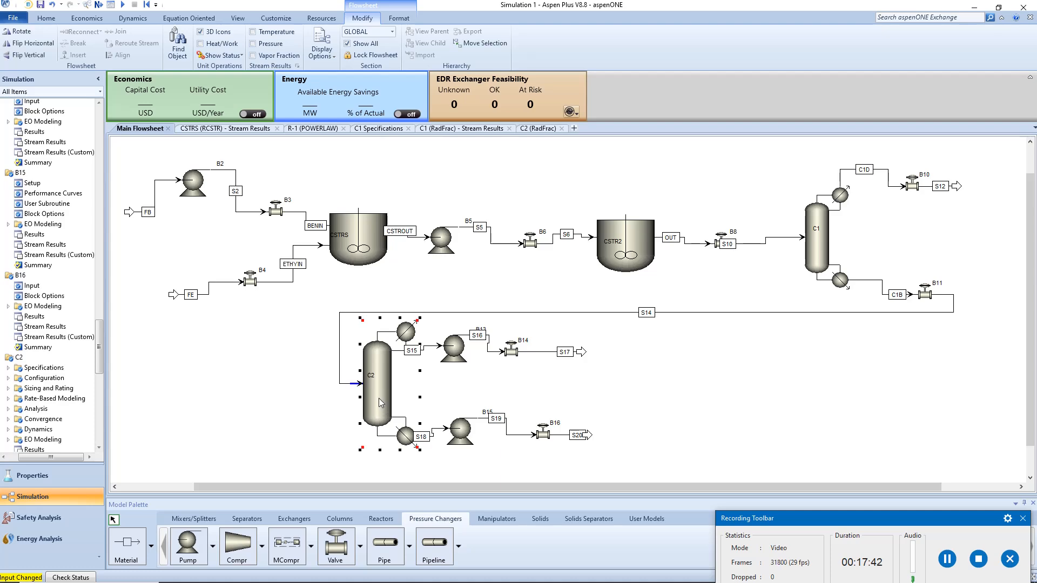
pyautogui.click(51, 392)
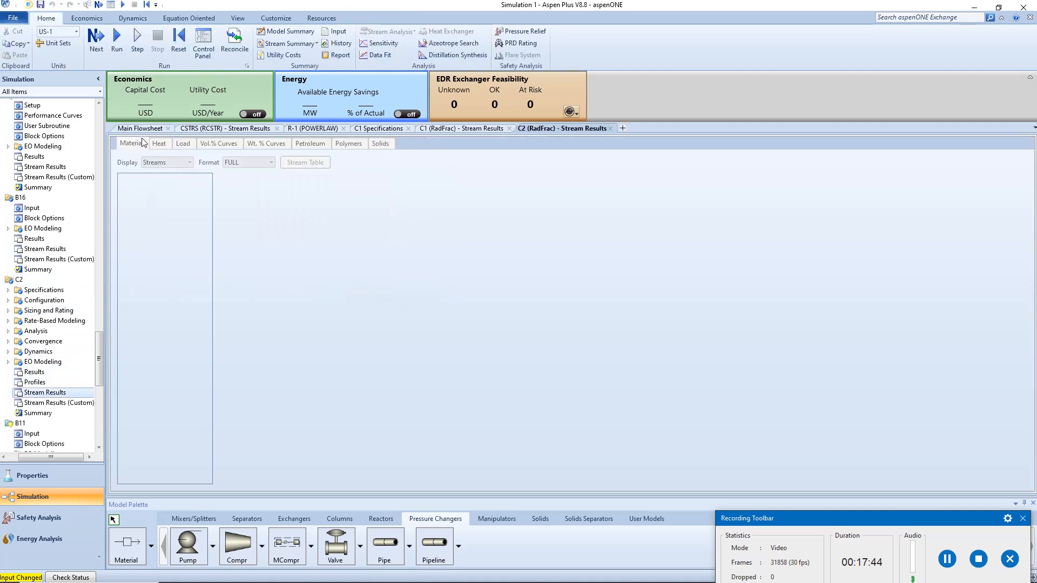
pyautogui.click(116, 49)
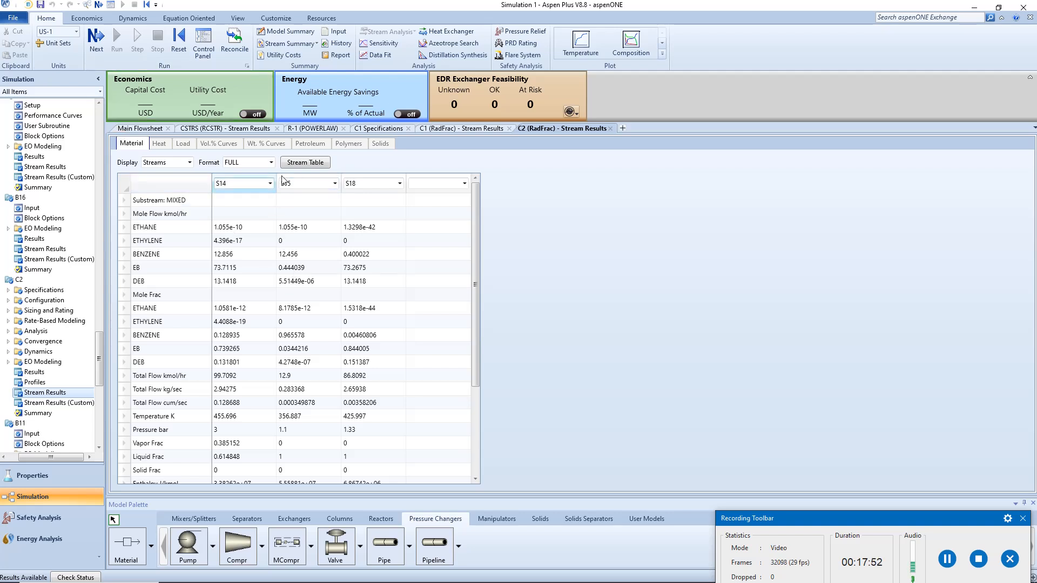
pyautogui.click(142, 129)
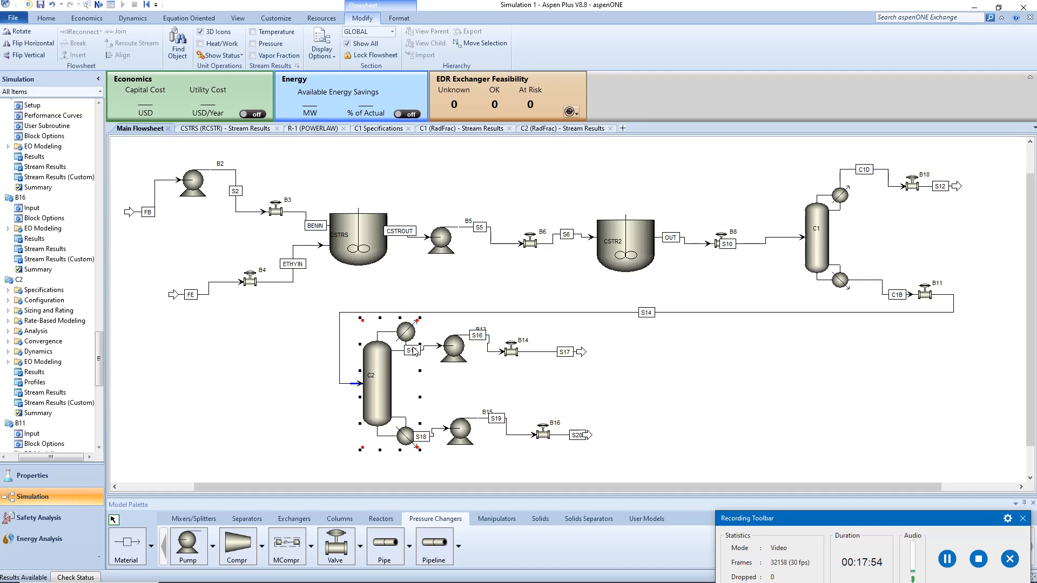
pyautogui.click(429, 351)
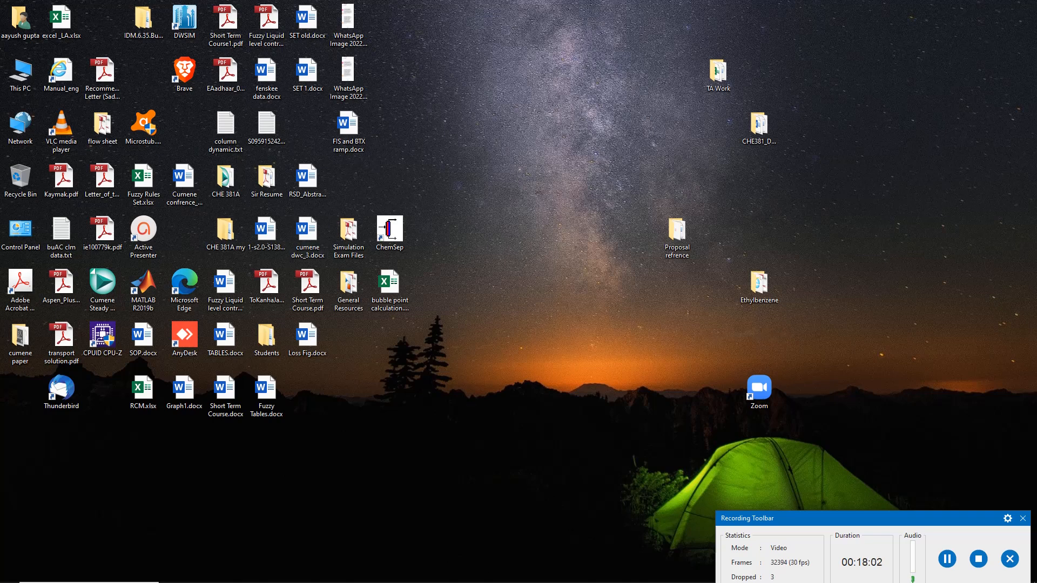
pyautogui.click(952, 558)
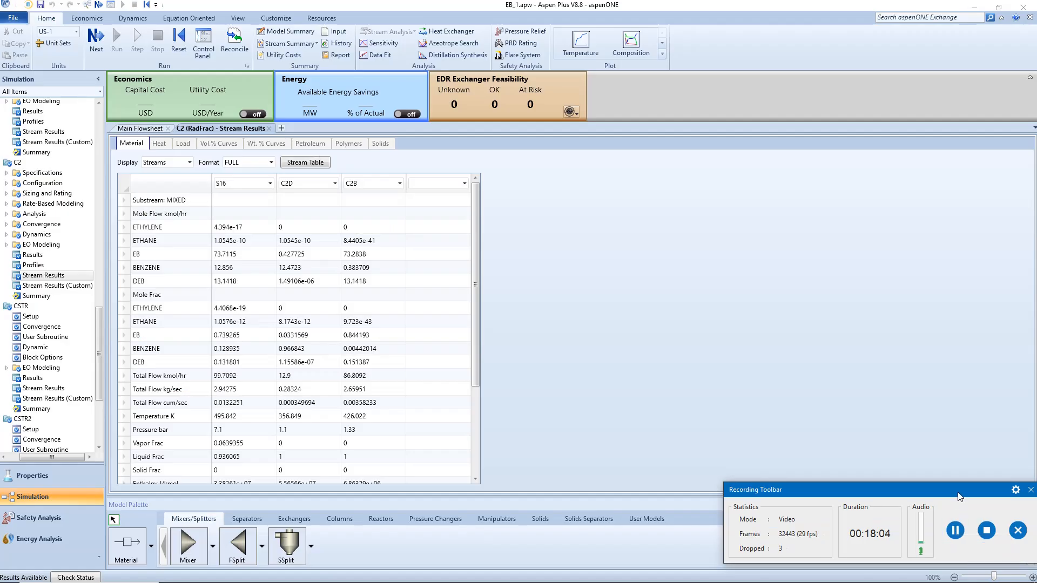
pyautogui.moveTo(958, 492); pyautogui.dragTo(959, 517)
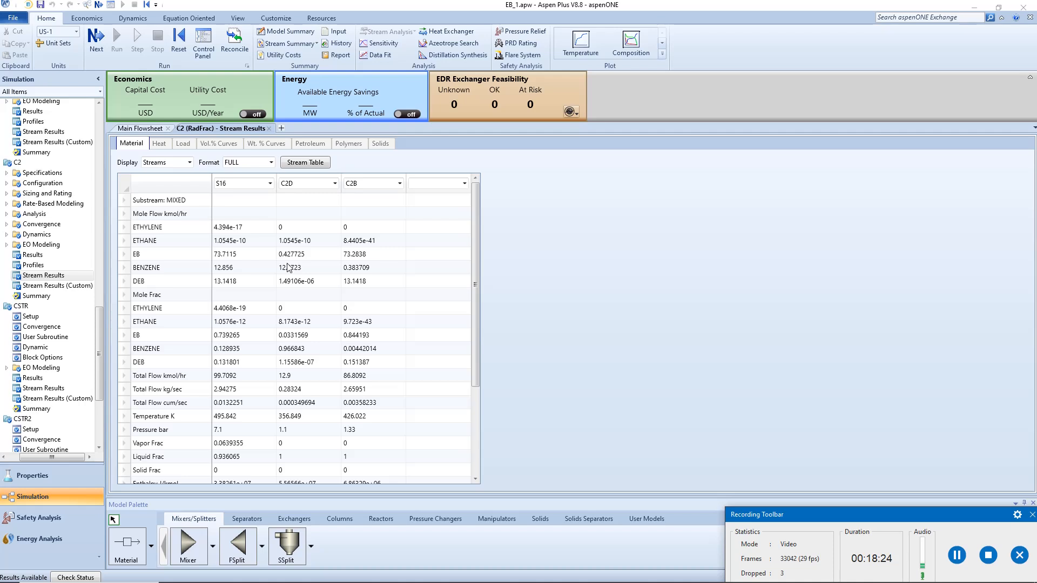
# Set column C2's reboiler duty to 355 kW and rerun the simulation with its stream results open.
pyautogui.click(53, 174)
pyautogui.click(342, 277)
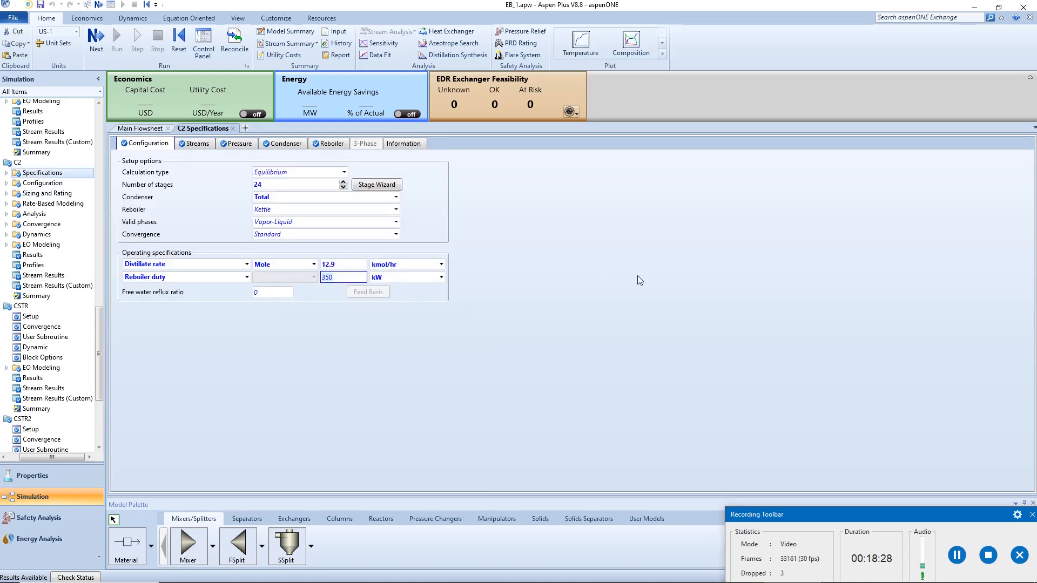
pyautogui.write('355')
pyautogui.press('Return')
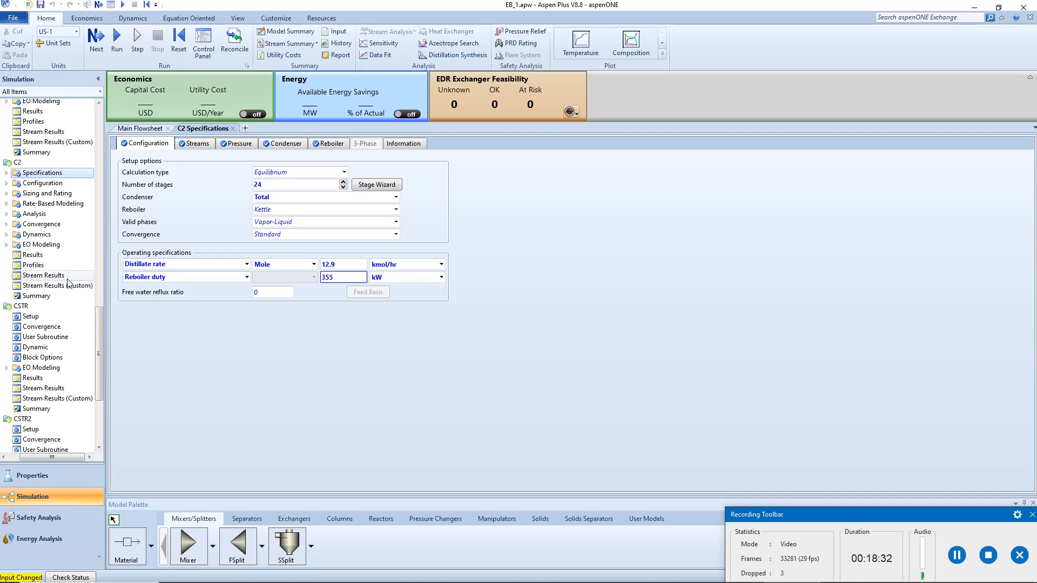
pyautogui.click(43, 275)
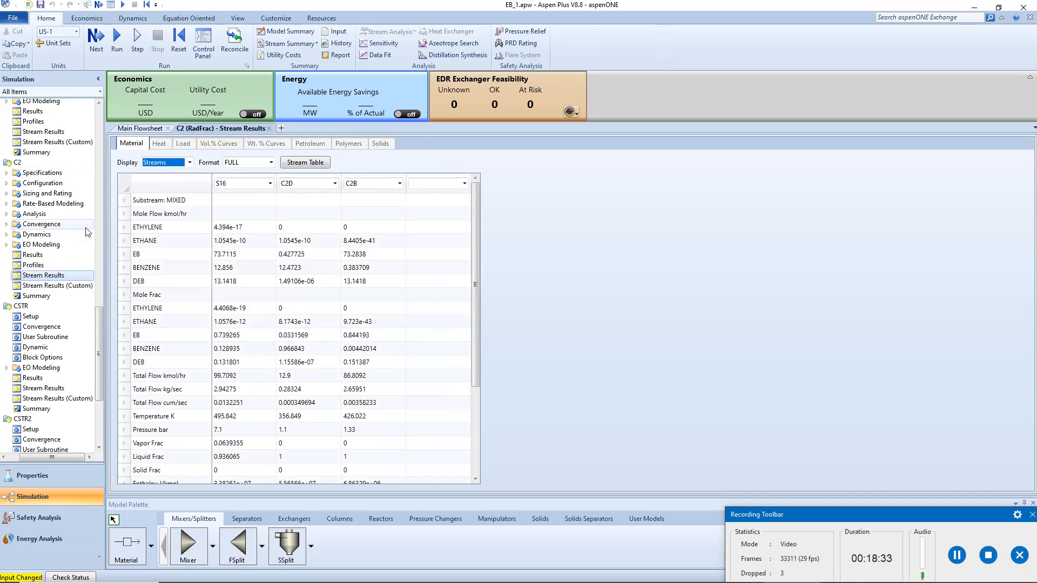
pyautogui.click(119, 50)
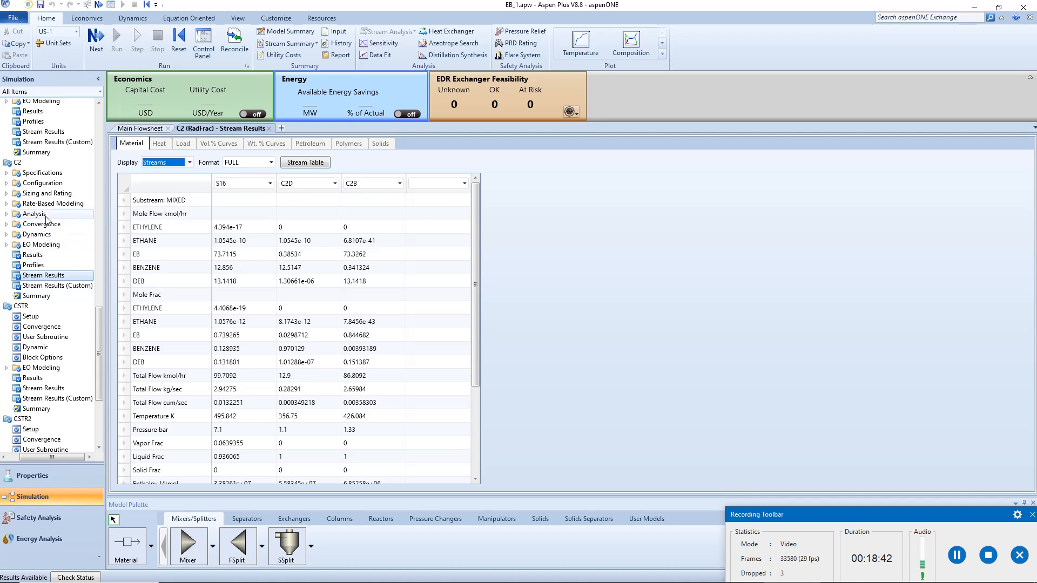
# Raise column C2's reboiler duty to 390 kW and rerun the simulation, viewing the stream results.
pyautogui.click(41, 173)
pyautogui.click(336, 277)
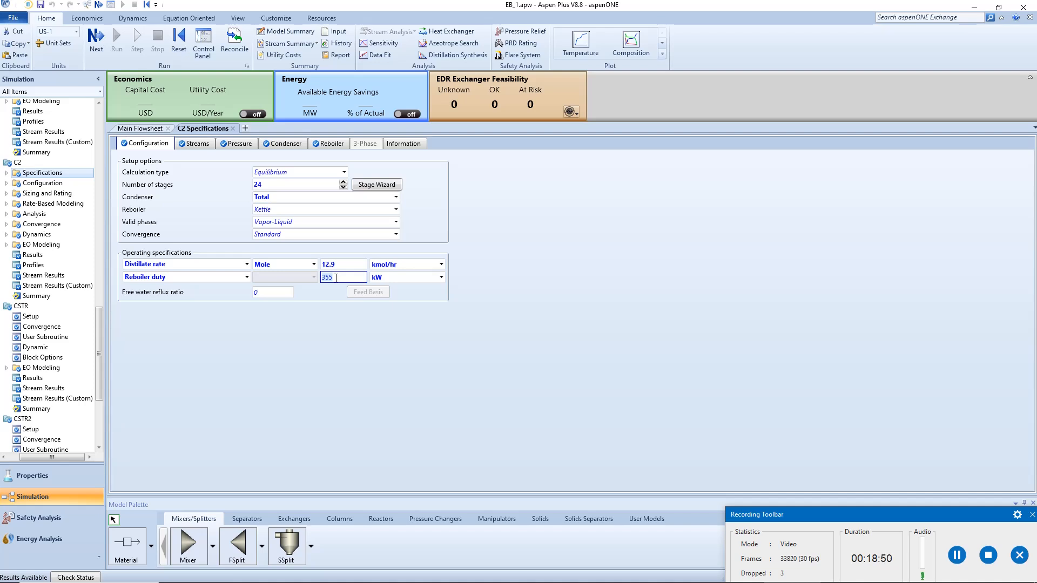
pyautogui.write('390')
pyautogui.click(59, 275)
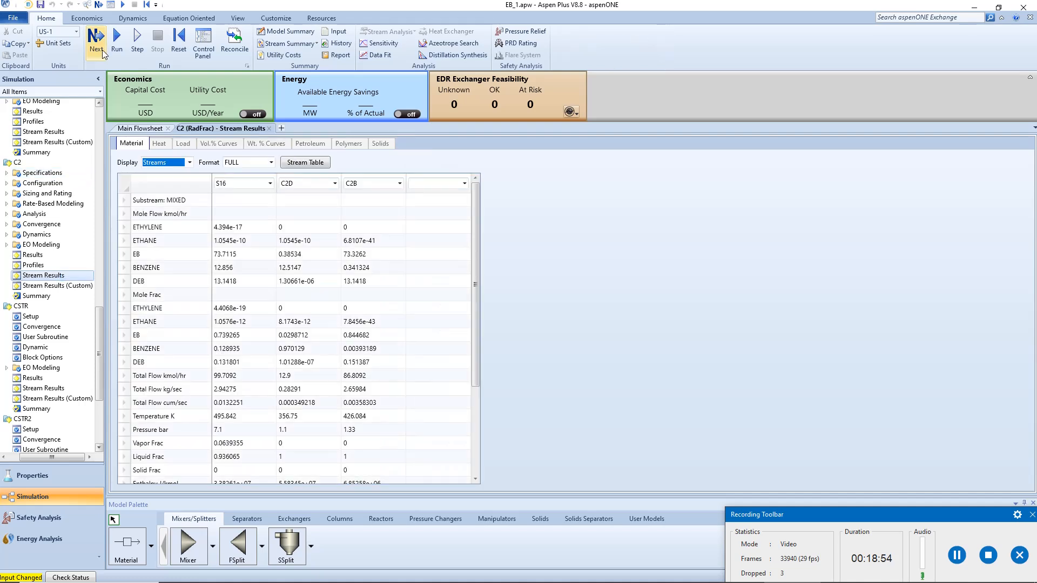
pyautogui.click(117, 37)
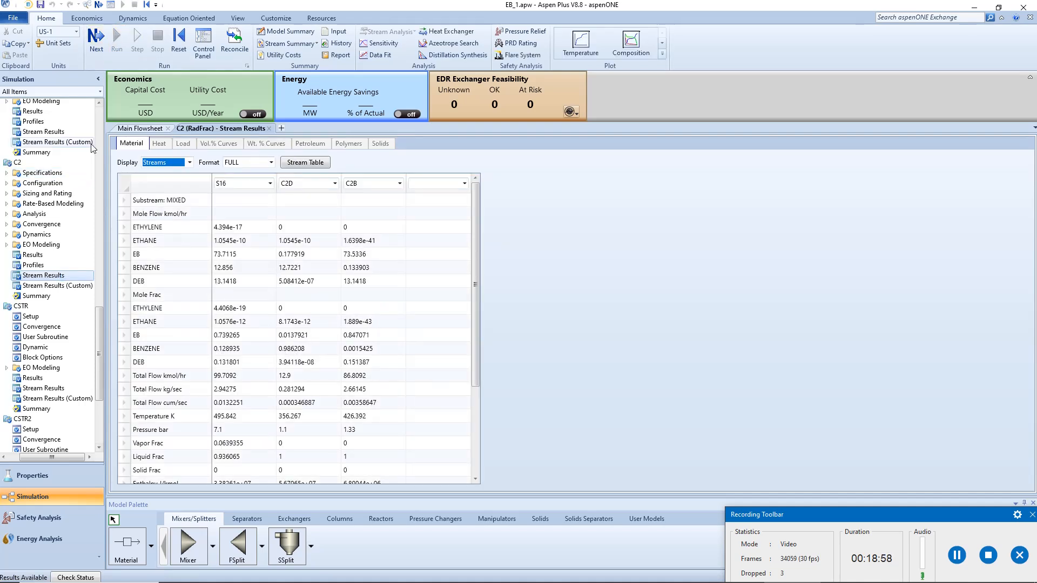
# Set column C2's reboiler duty to 415 kW, rerun the simulation and check the benzene mole fraction in distillate C2D.
pyautogui.click(59, 175)
pyautogui.click(336, 278)
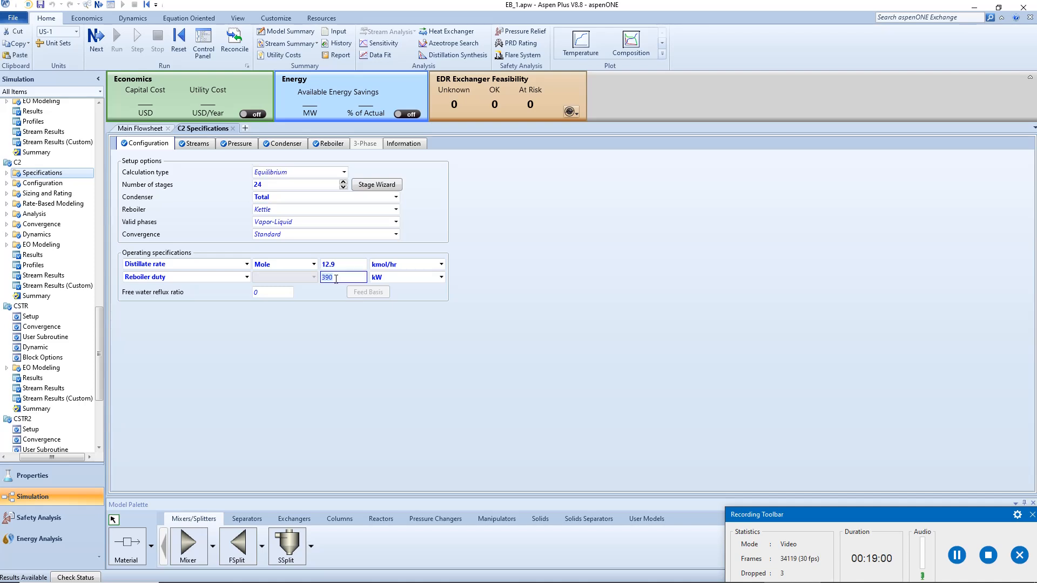
pyautogui.write('415')
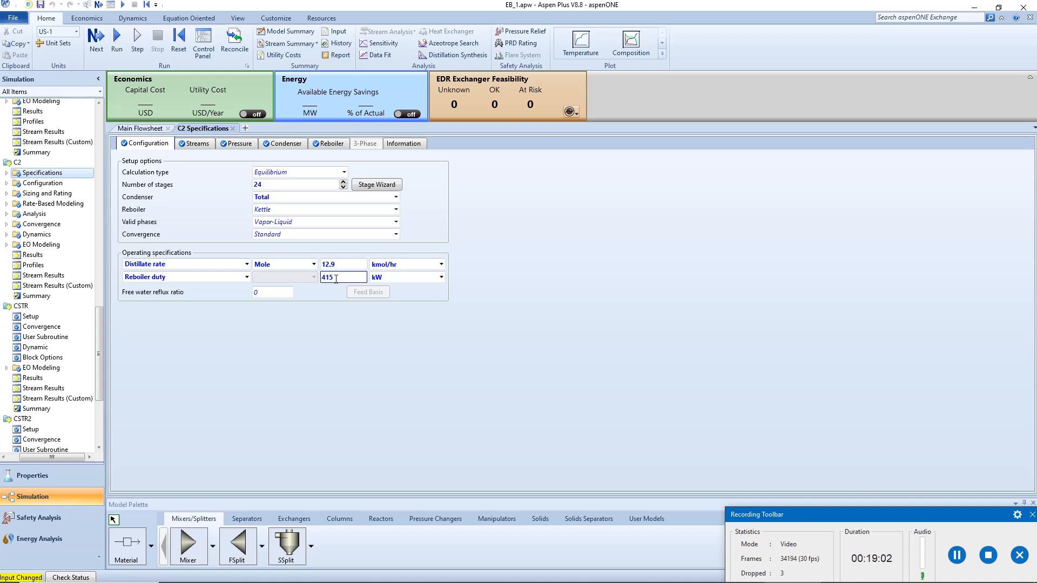
pyautogui.click(80, 273)
pyautogui.click(116, 43)
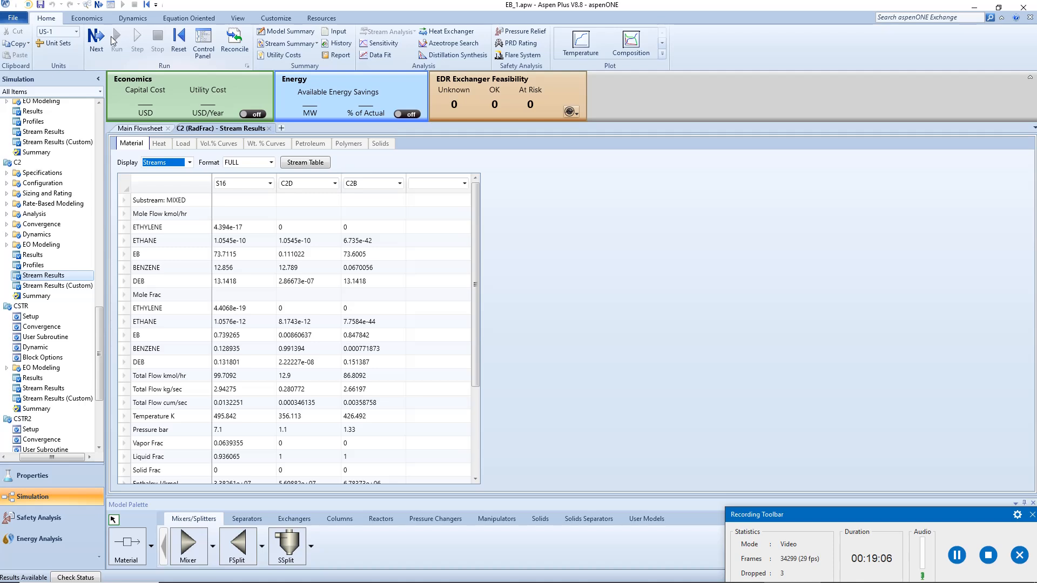
pyautogui.click(300, 351)
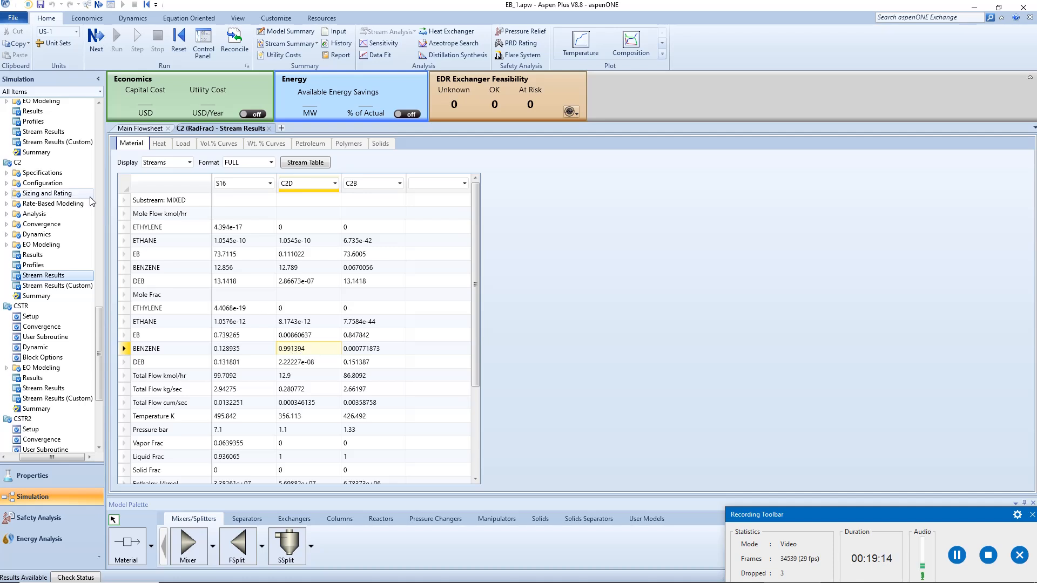
# Create design specification 1 for column C2 as a mole purity with a target of 0.99.
pyautogui.click(6, 174)
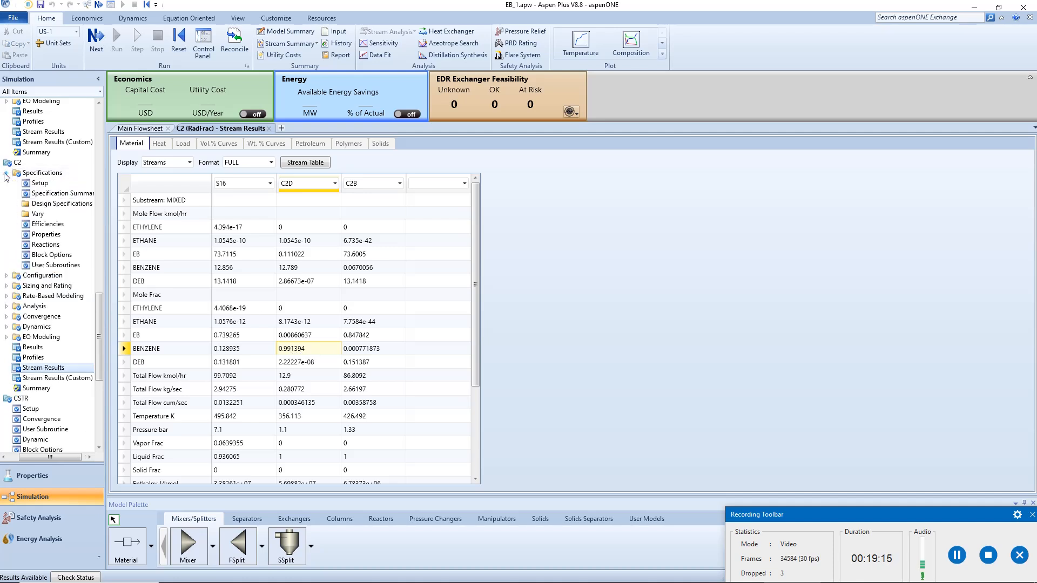
pyautogui.click(62, 204)
pyautogui.click(163, 191)
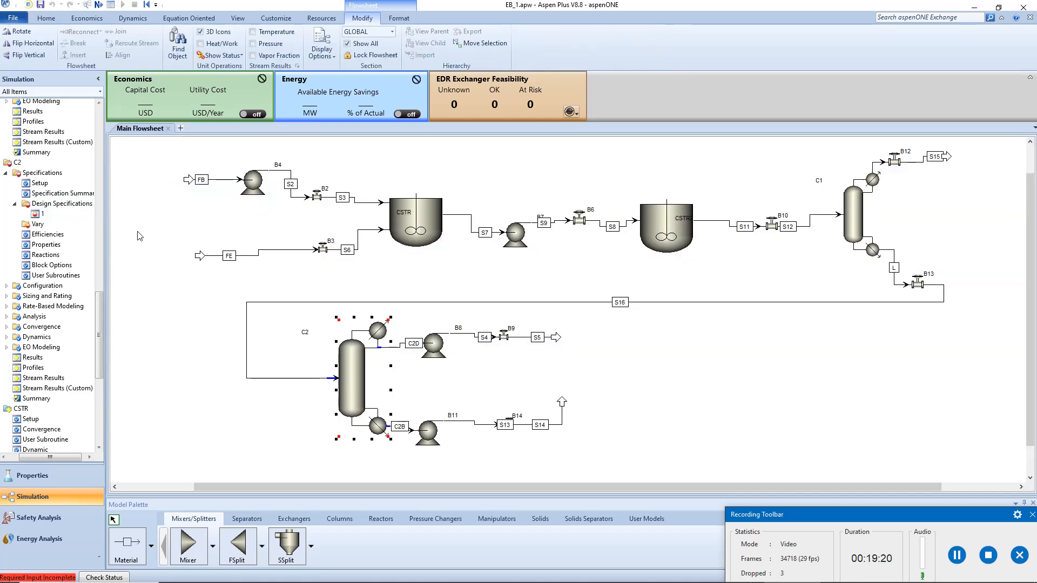
pyautogui.doubleClick(43, 214)
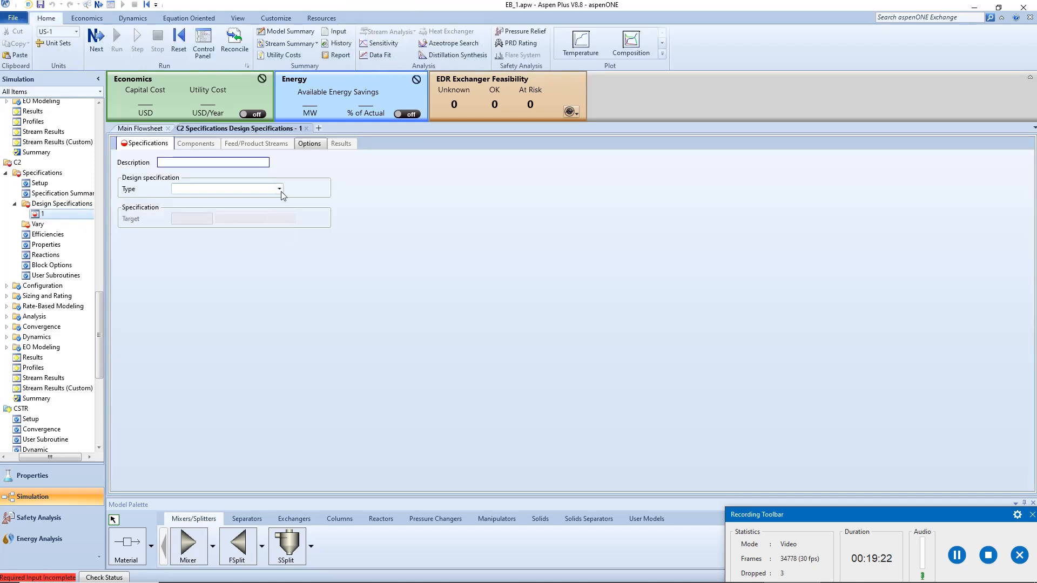
pyautogui.click(279, 189)
pyautogui.click(227, 199)
pyautogui.click(196, 220)
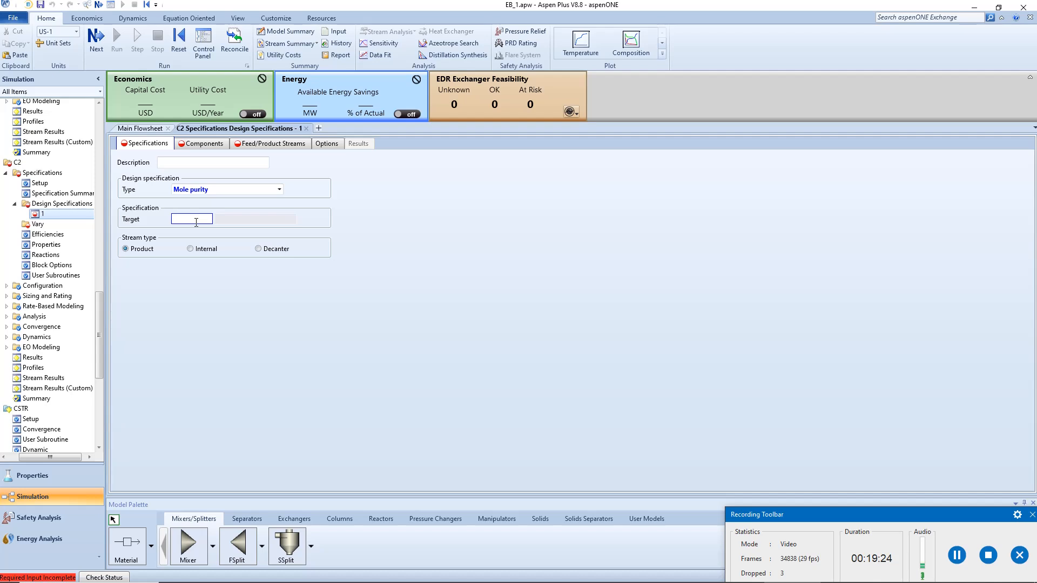
pyautogui.write('0.99')
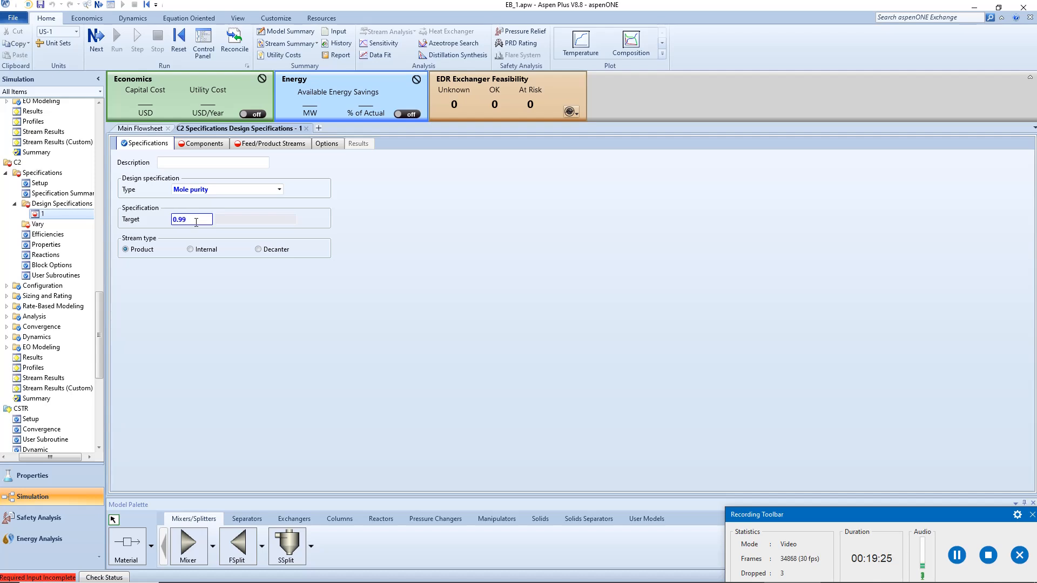
# Select BENZENE as the design specification's component and assign the product stream it applies to.
pyautogui.click(201, 143)
pyautogui.doubleClick(147, 217)
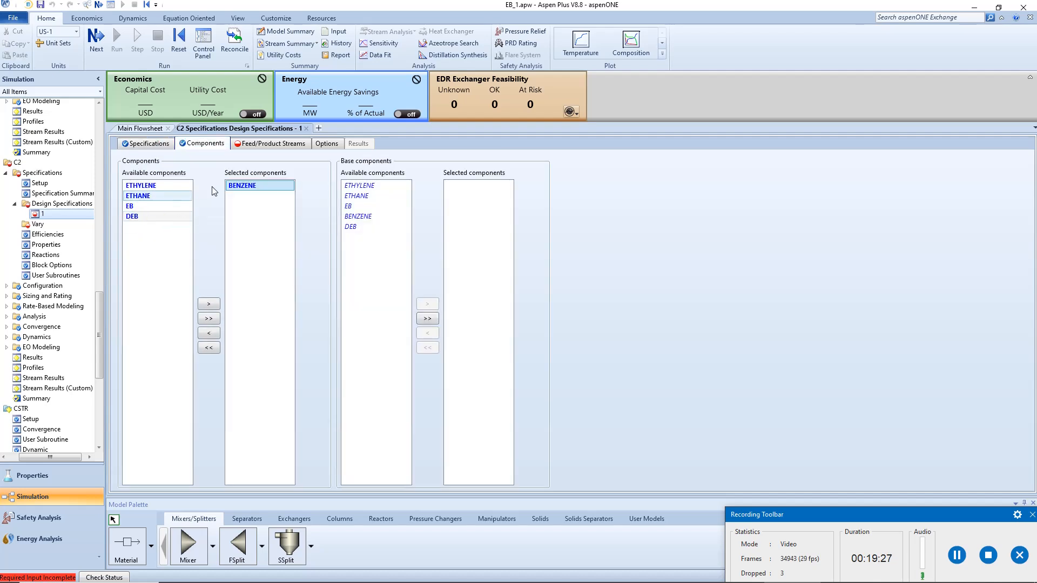
pyautogui.click(267, 144)
pyautogui.doubleClick(182, 196)
# Create adjusted variable 1 for column C2 that varies the distillate rate between 1 and 150 kmol/hr.
pyautogui.click(37, 224)
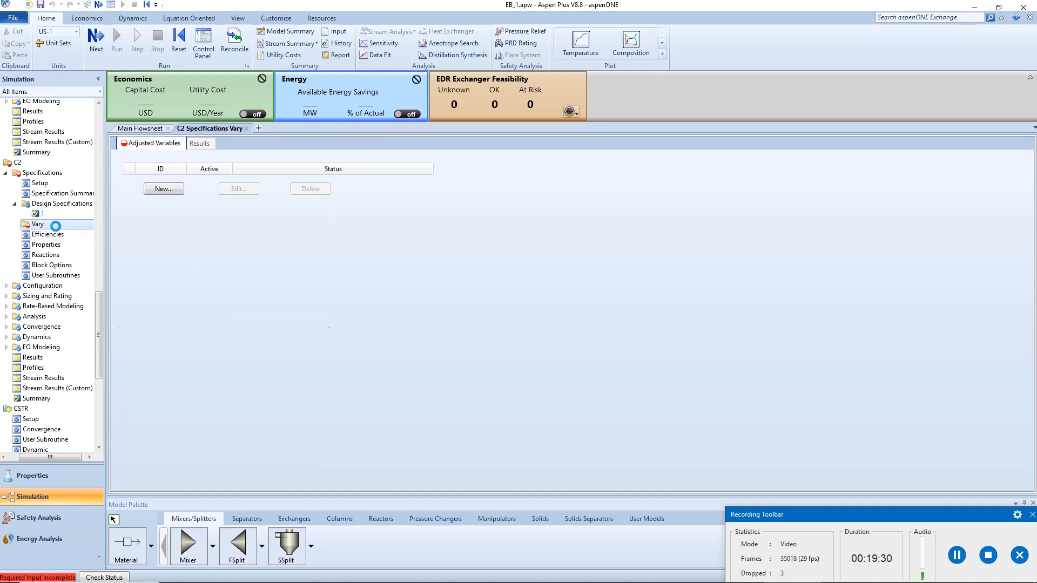
pyautogui.click(163, 192)
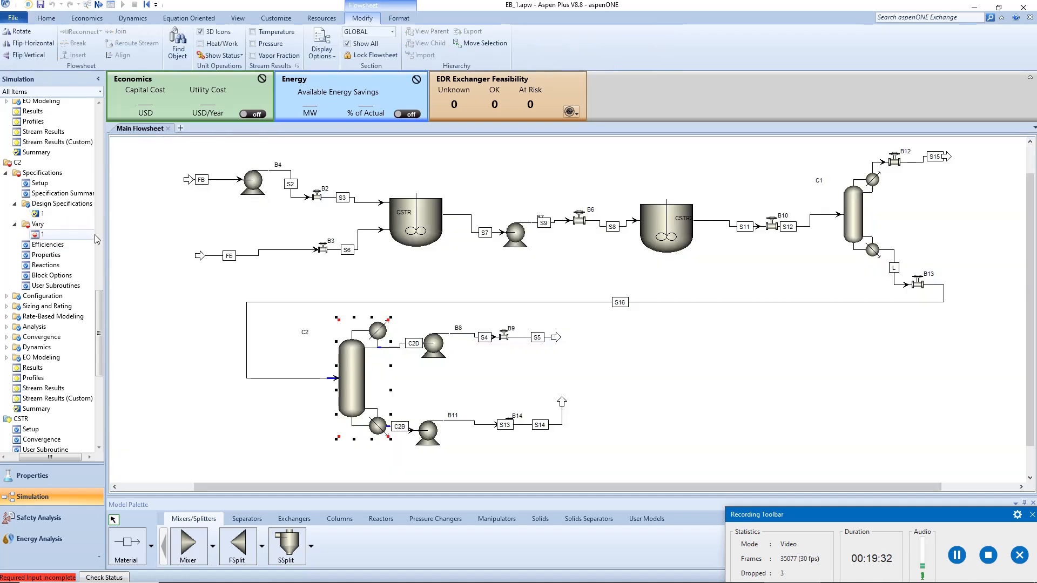
pyautogui.click(63, 235)
pyautogui.click(329, 172)
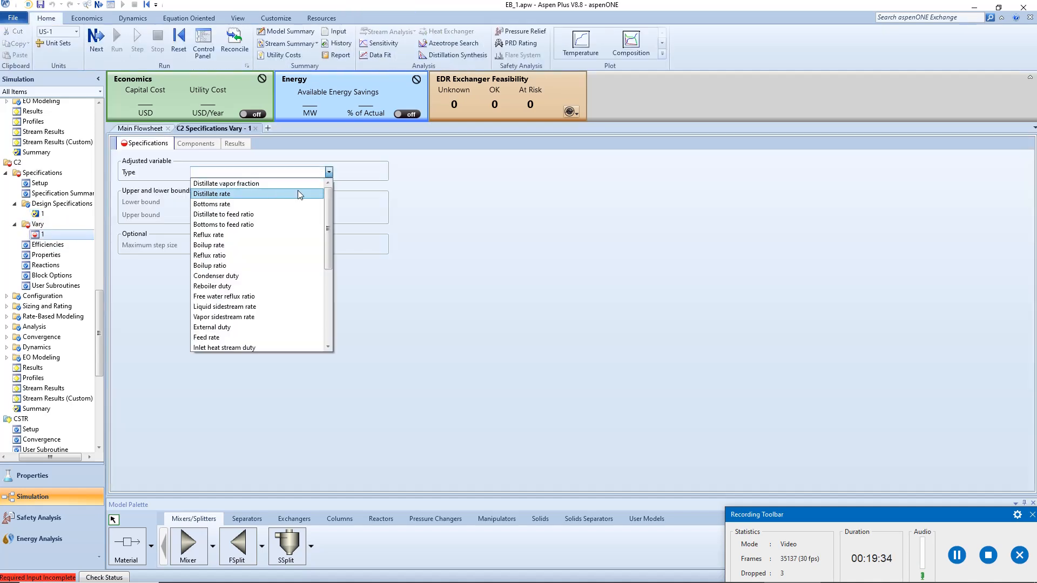
pyautogui.click(297, 192)
pyautogui.click(205, 203)
pyautogui.write('1')
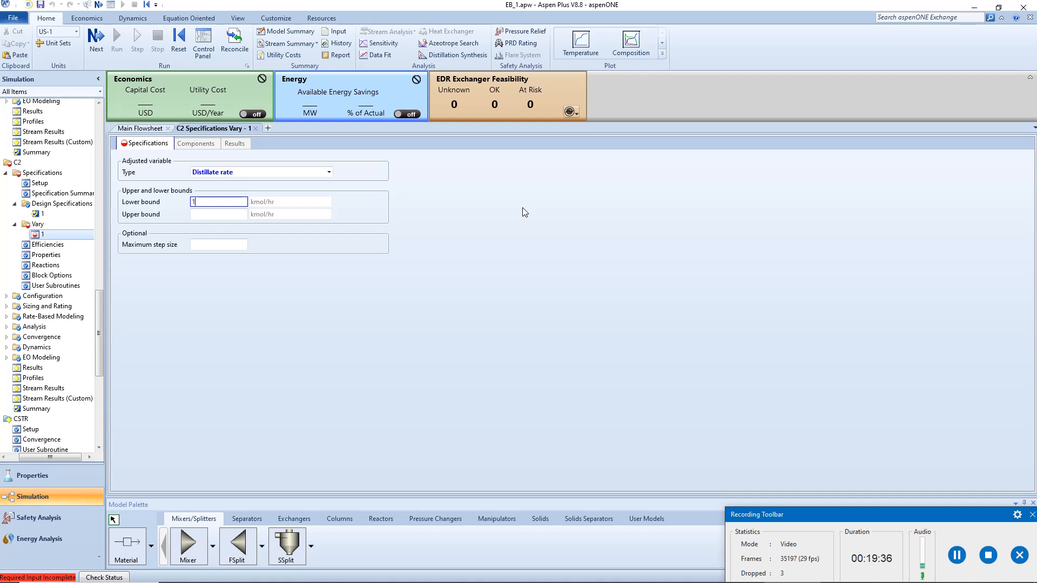
pyautogui.press('Return')
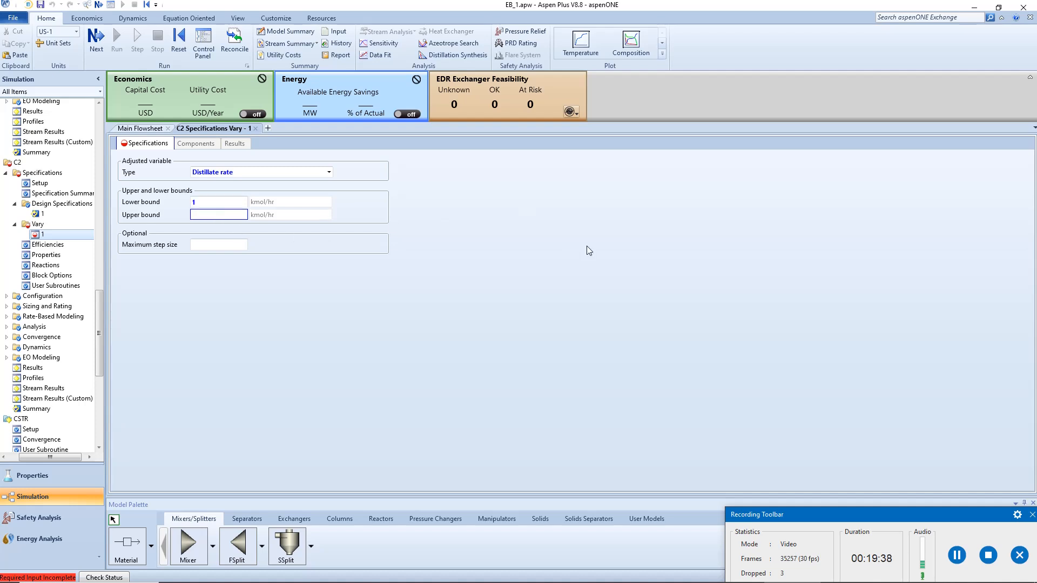
pyautogui.write('150')
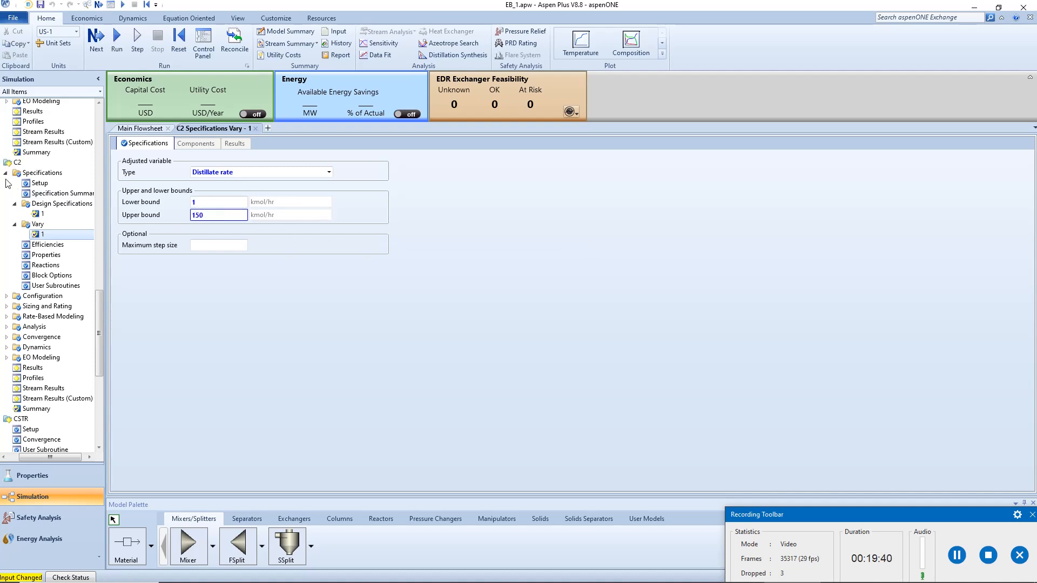
# Collapse column C2's specifications and open its stream results.
pyautogui.click(6, 173)
pyautogui.click(43, 275)
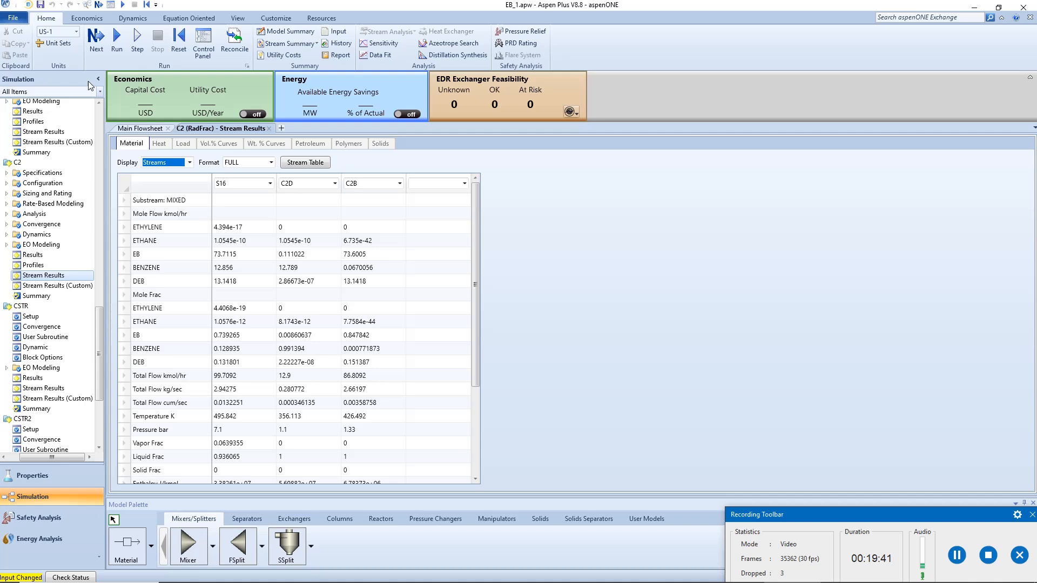
# Run the simulation to check the benzene mole fraction and total mole flow of stream C2D, and save the file.
pyautogui.click(118, 37)
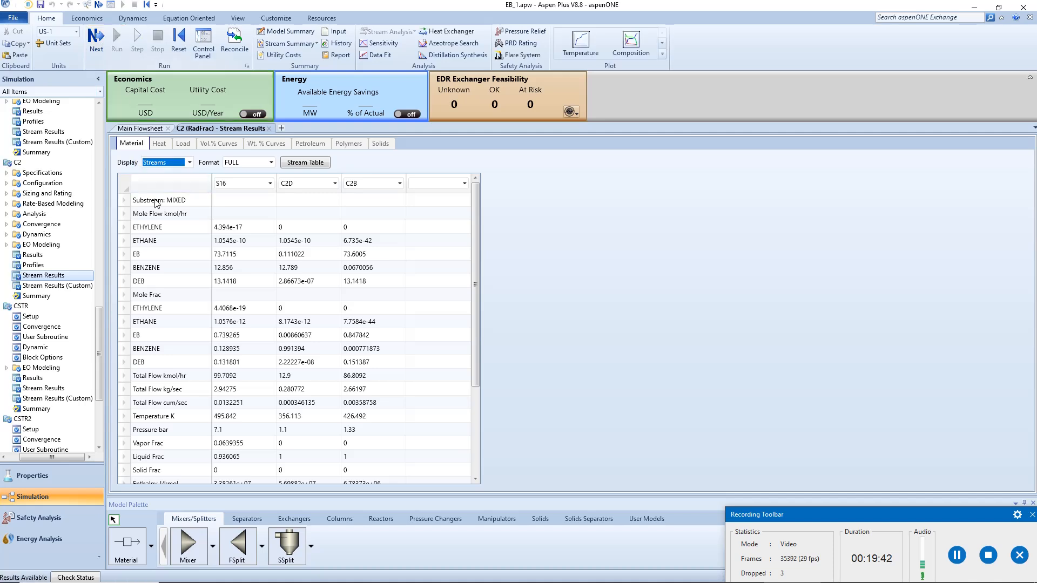
pyautogui.click(296, 351)
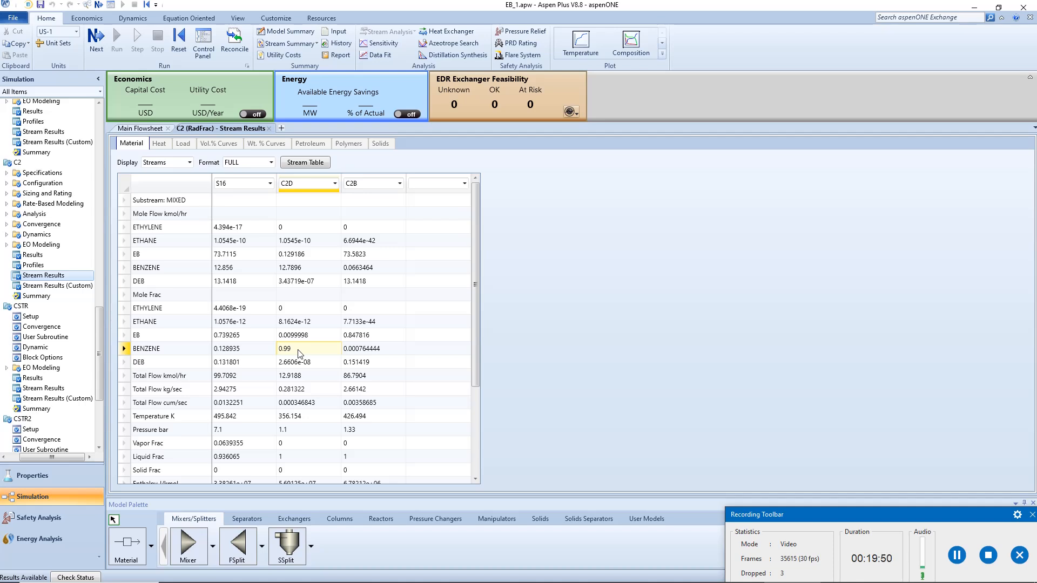
pyautogui.click(299, 379)
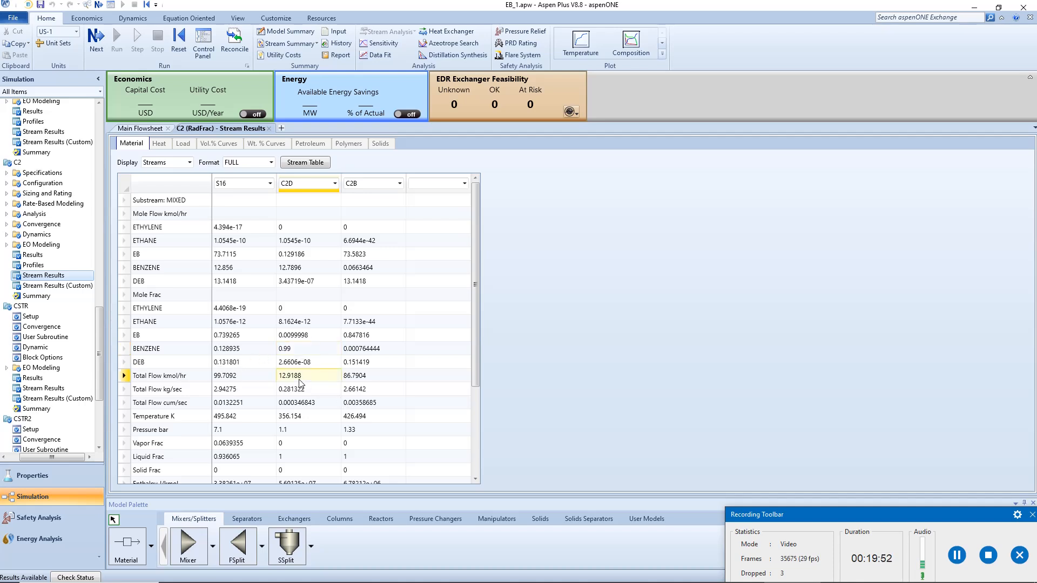
pyautogui.click(40, 5)
# Add a RadFrac column to the main flowsheet, beyond the end of stream S14.
pyautogui.click(140, 129)
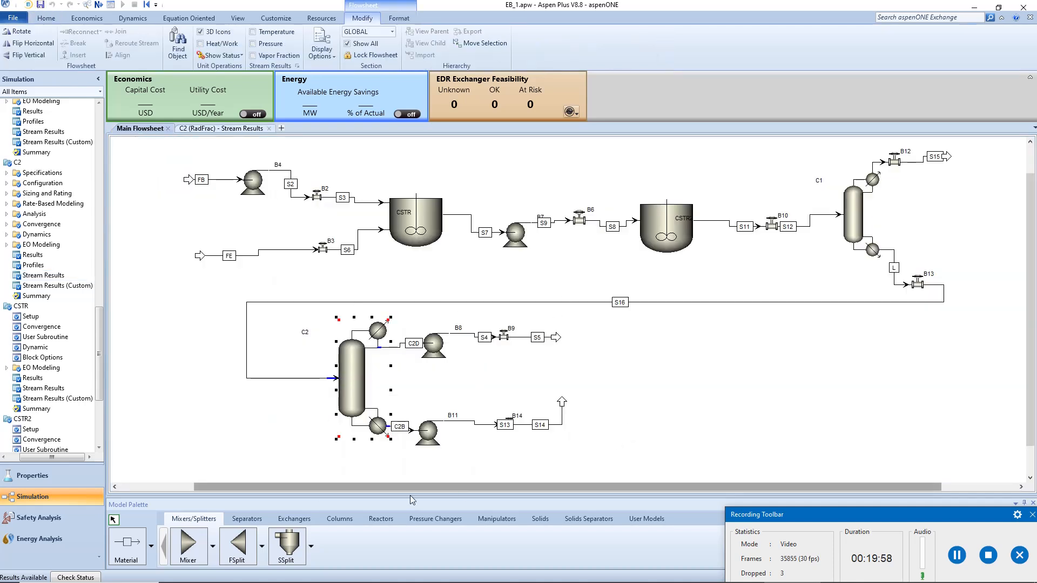
pyautogui.click(342, 519)
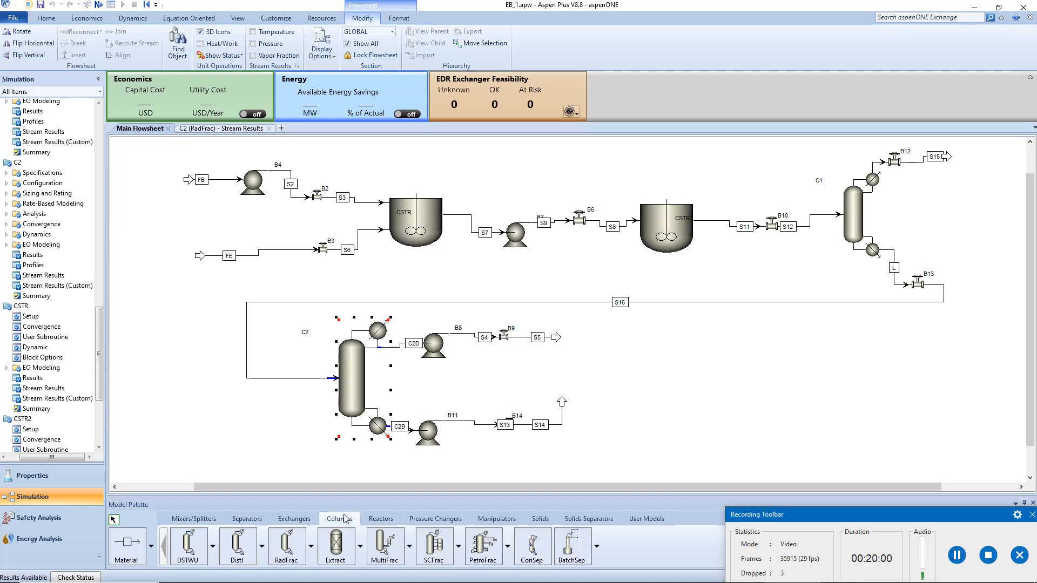
pyautogui.click(290, 546)
pyautogui.click(616, 378)
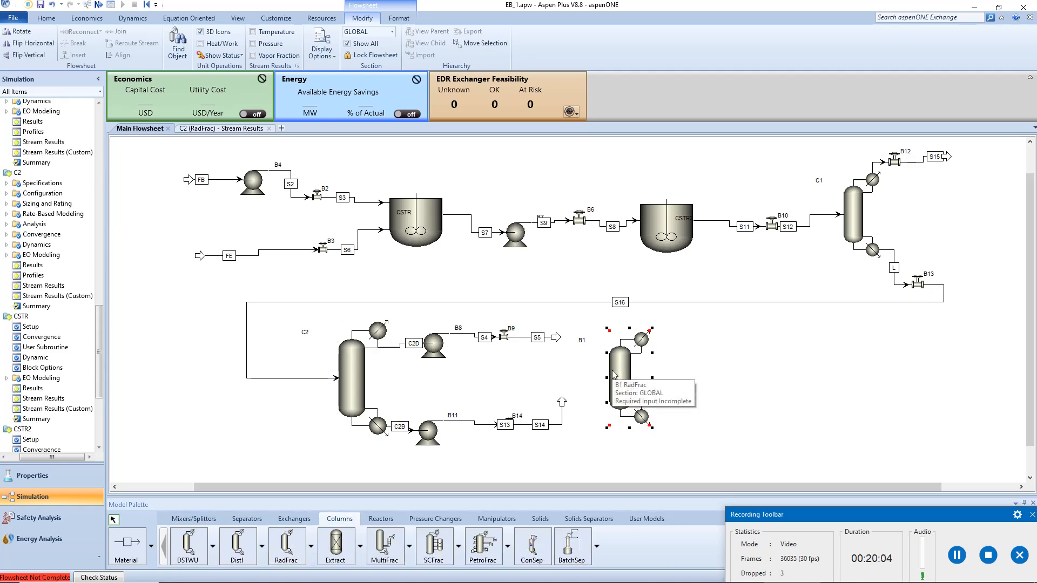
# Reconnect the destination of stream S14 to the feed port of the new RadFrac column.
pyautogui.doubleClick(562, 403)
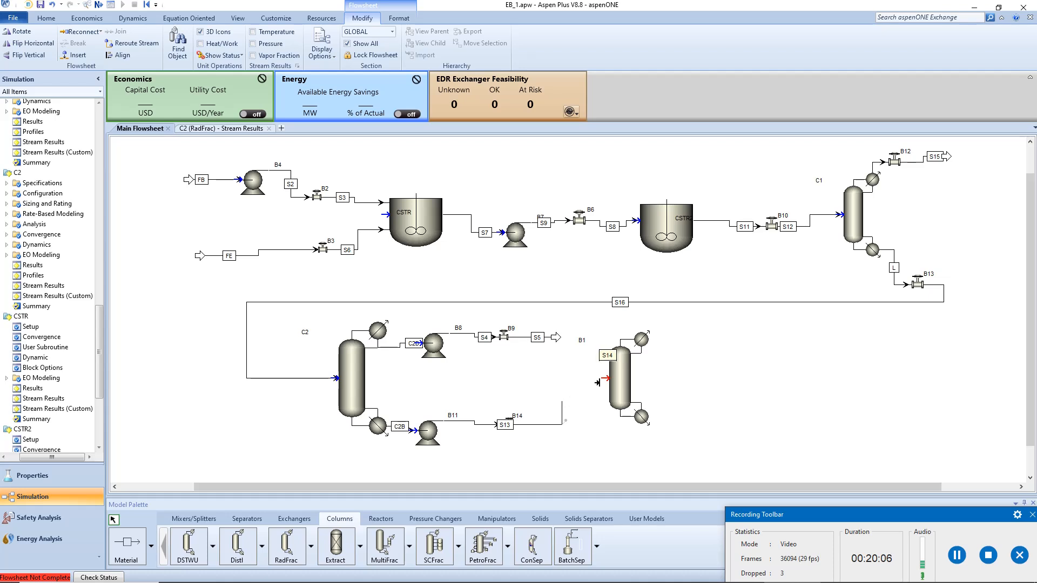
pyautogui.click(605, 379)
pyautogui.click(621, 376)
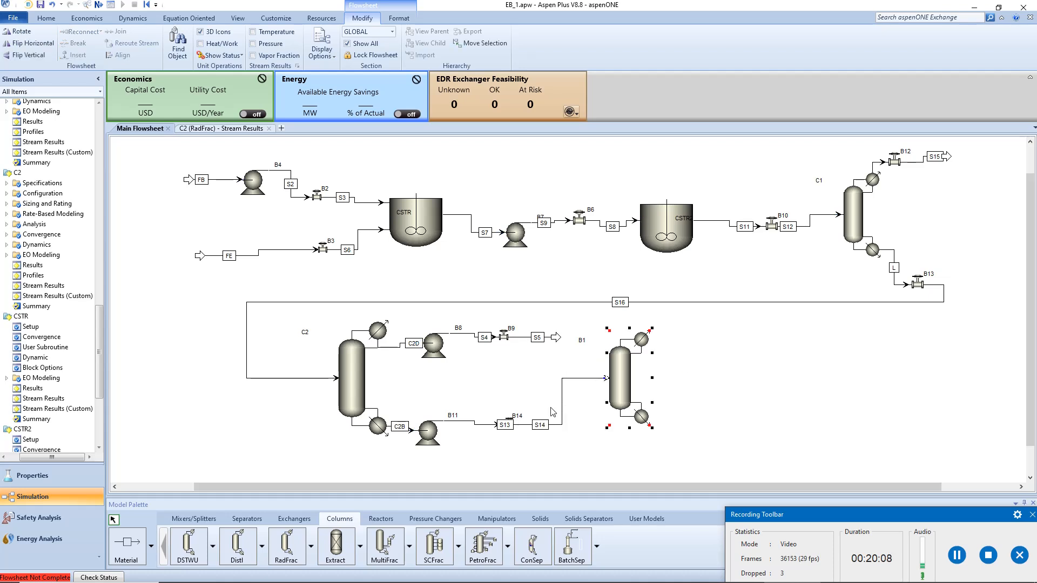
# Place two pumps and two valves beside the new column, one pair per product line, and make the pump icons smaller.
pyautogui.click(448, 519)
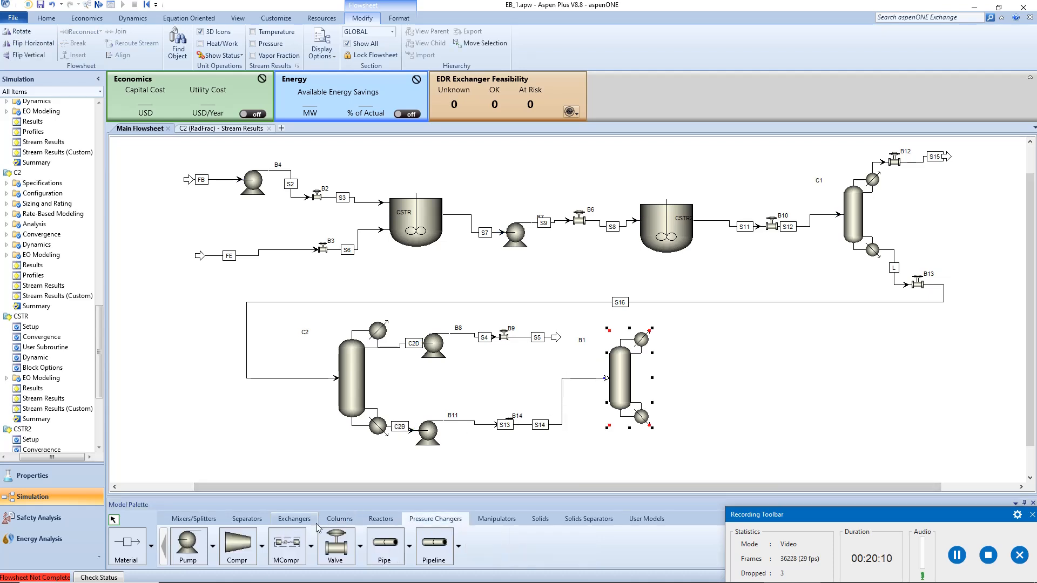
pyautogui.click(689, 352)
pyautogui.click(702, 413)
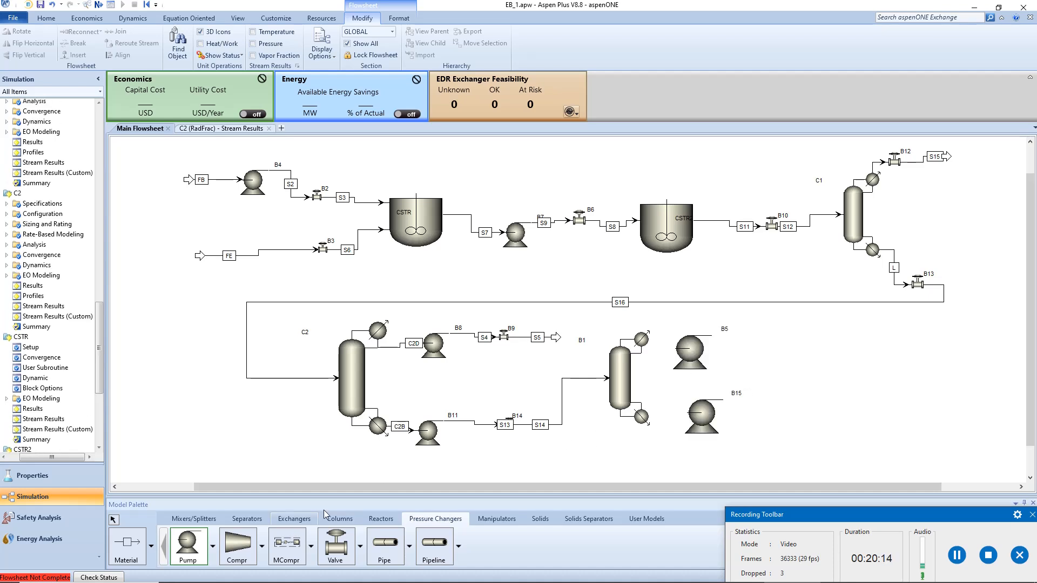
pyautogui.click(336, 545)
pyautogui.click(766, 335)
pyautogui.click(779, 388)
pyautogui.rightClick(779, 387)
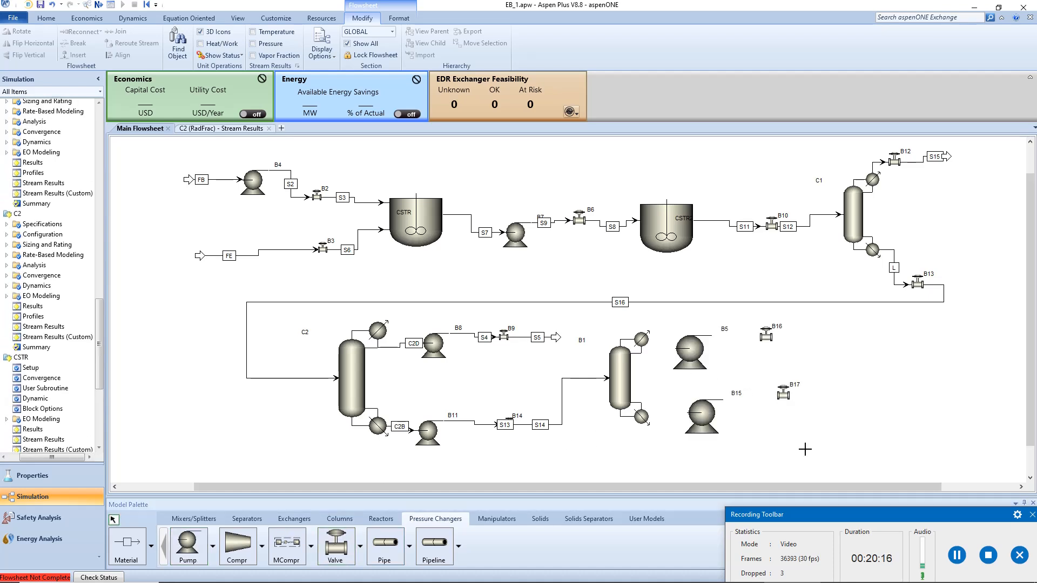
pyautogui.moveTo(672, 319); pyautogui.dragTo(819, 436)
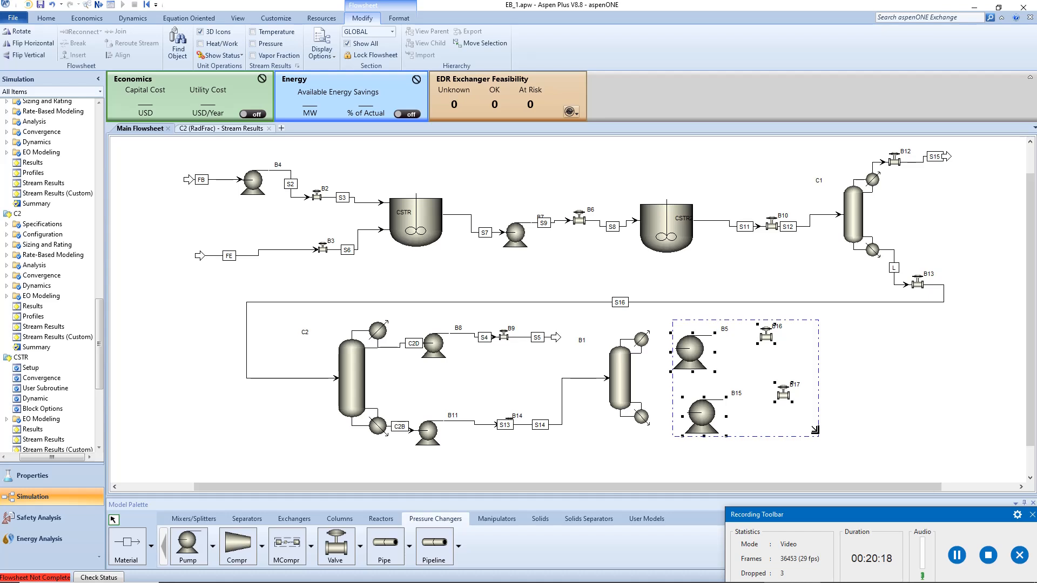
pyautogui.click(859, 431)
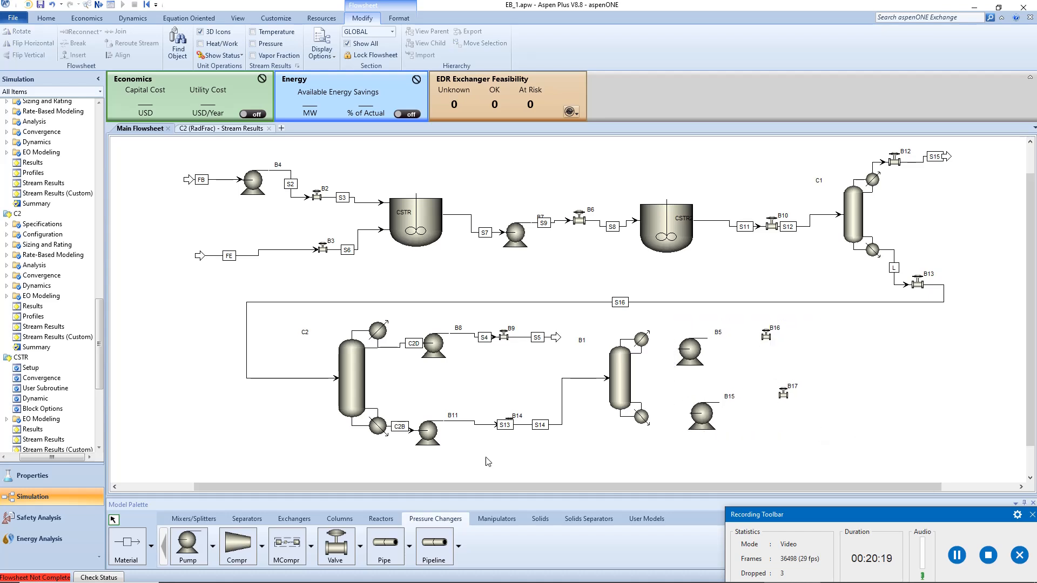
# Connect material streams from the new column's liquid distillate through pump B5 and valve B16 to a product outlet.
pyautogui.click(126, 539)
pyautogui.click(648, 353)
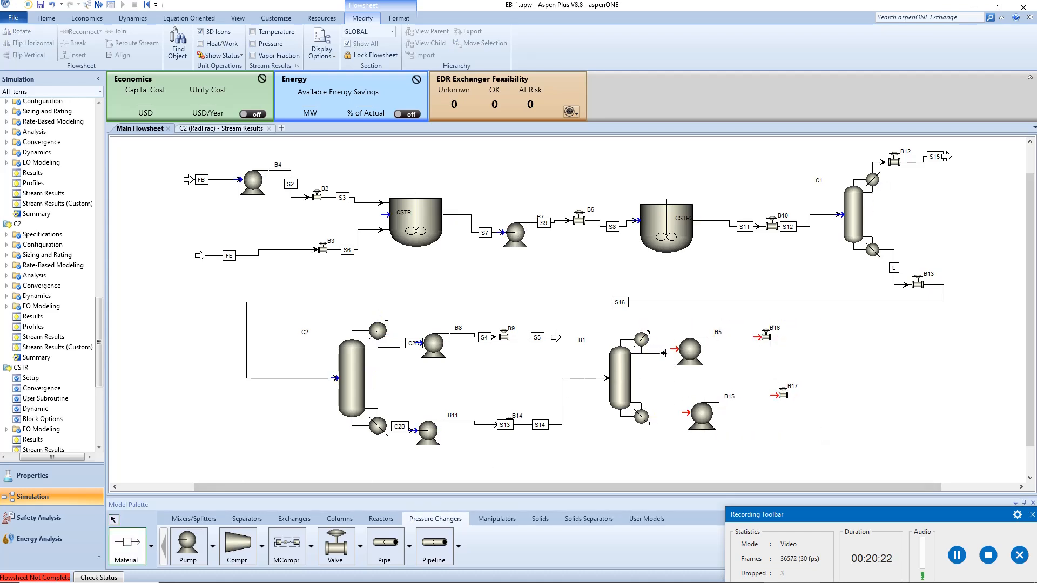
pyautogui.click(675, 350)
pyautogui.click(709, 338)
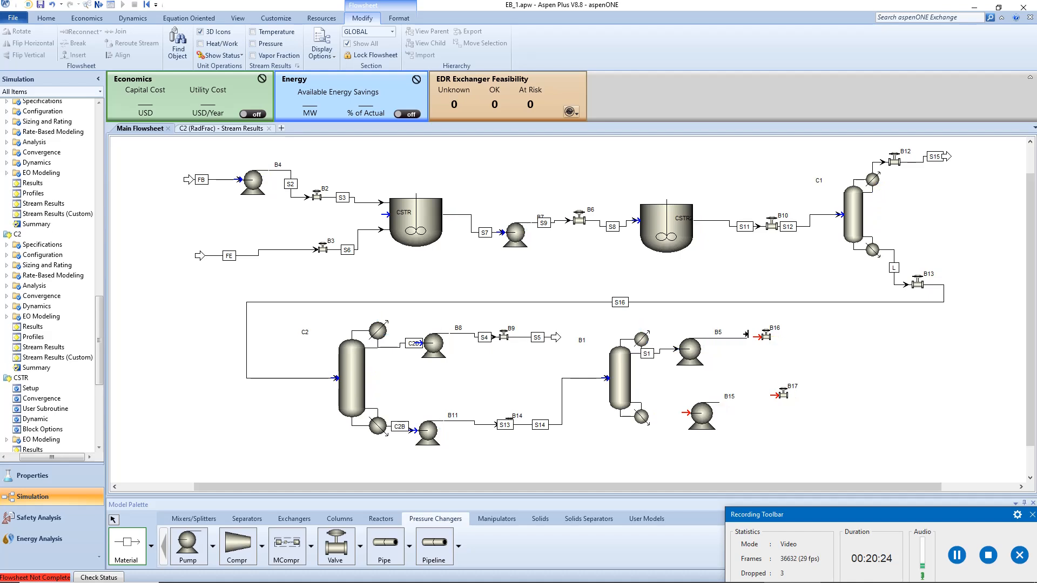
pyautogui.click(756, 333)
pyautogui.click(771, 336)
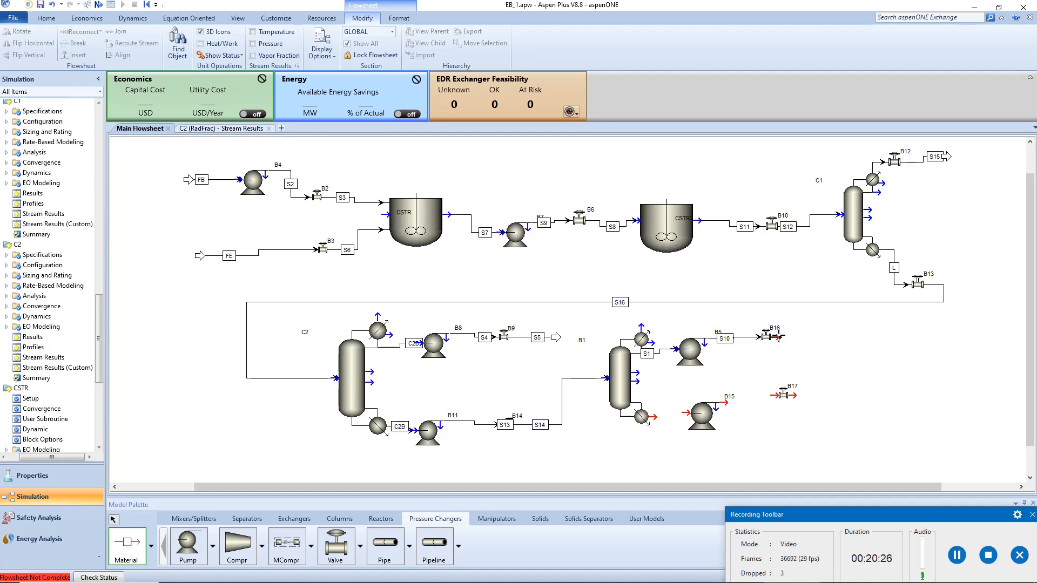
pyautogui.click(828, 337)
# Connect material streams from the new column's bottoms through pump B15 and valve B17 to a product outlet.
pyautogui.click(653, 416)
pyautogui.click(684, 413)
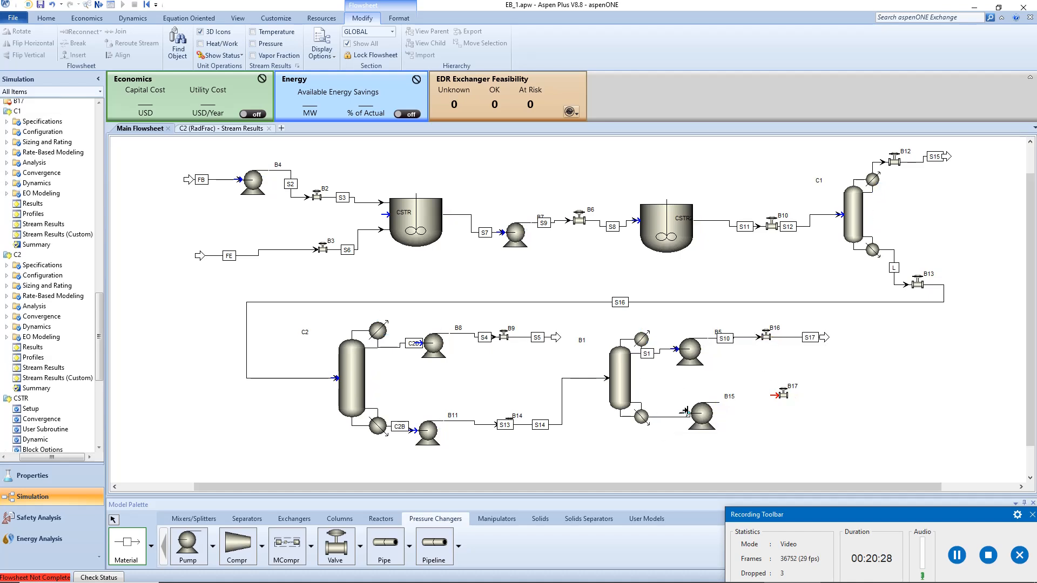
pyautogui.click(724, 402)
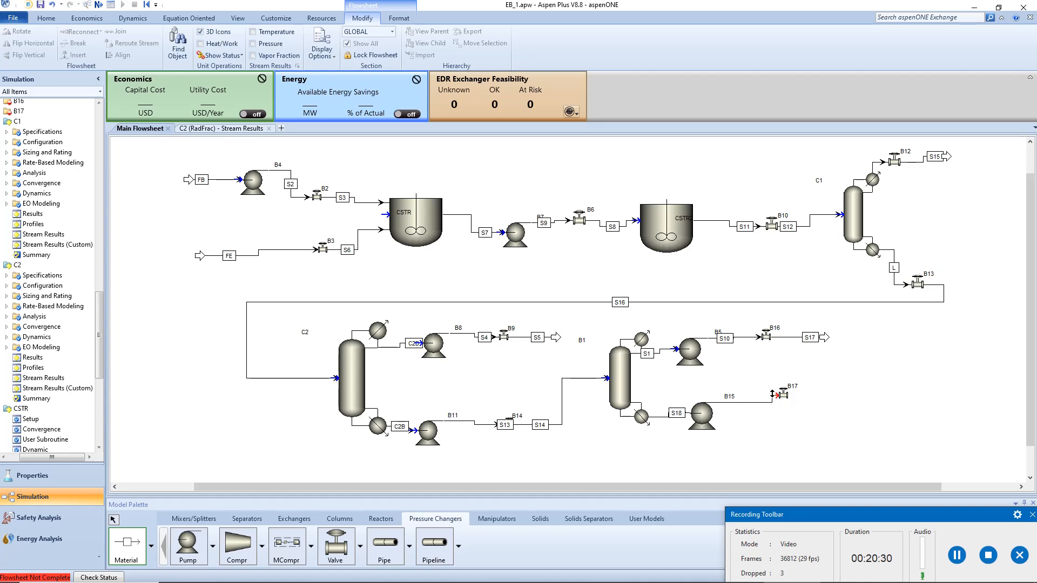
pyautogui.click(774, 395)
pyautogui.click(790, 395)
pyautogui.click(837, 396)
pyautogui.rightClick(833, 432)
# Specify pump B5 by pressure increase with a value of 10 bar, and close its form.
pyautogui.doubleClick(693, 350)
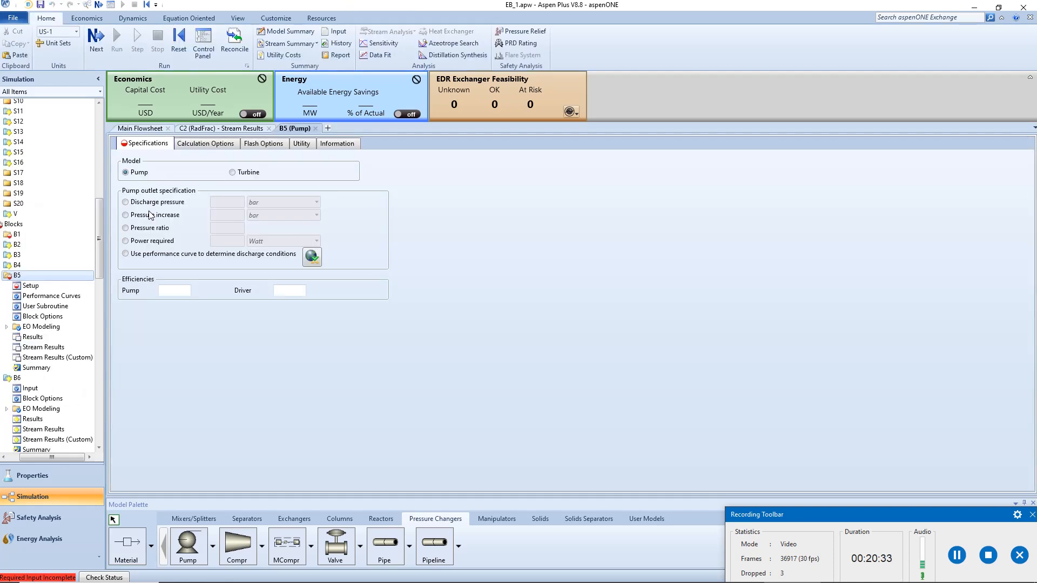
pyautogui.click(151, 214)
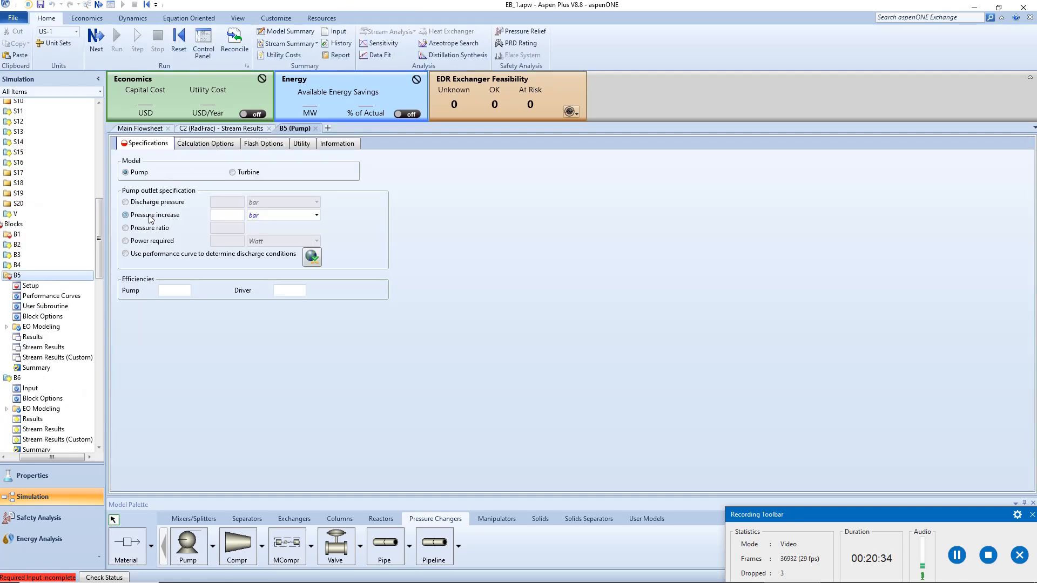
pyautogui.click(233, 220)
pyautogui.write('10')
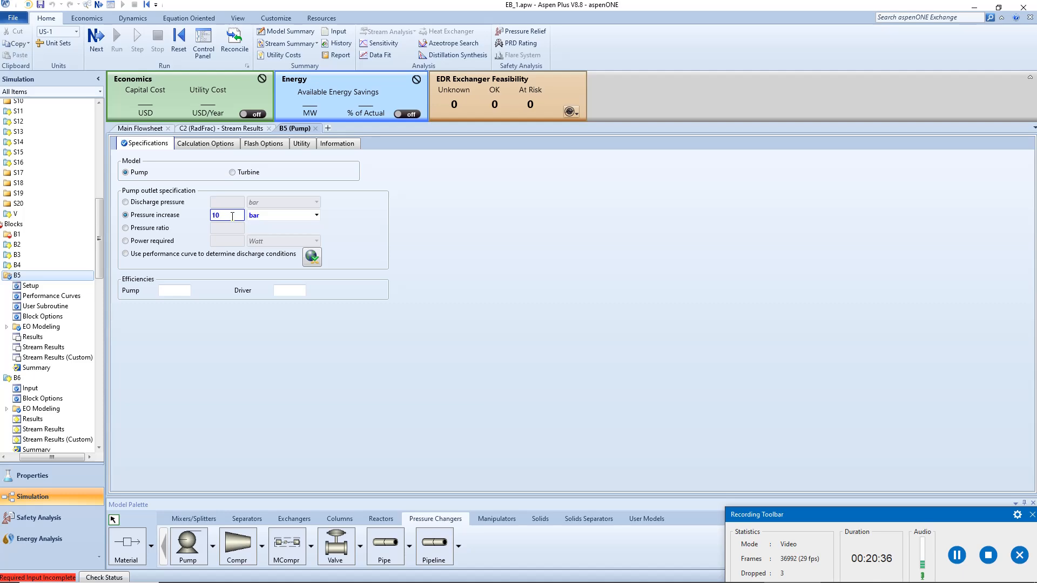
pyautogui.click(316, 128)
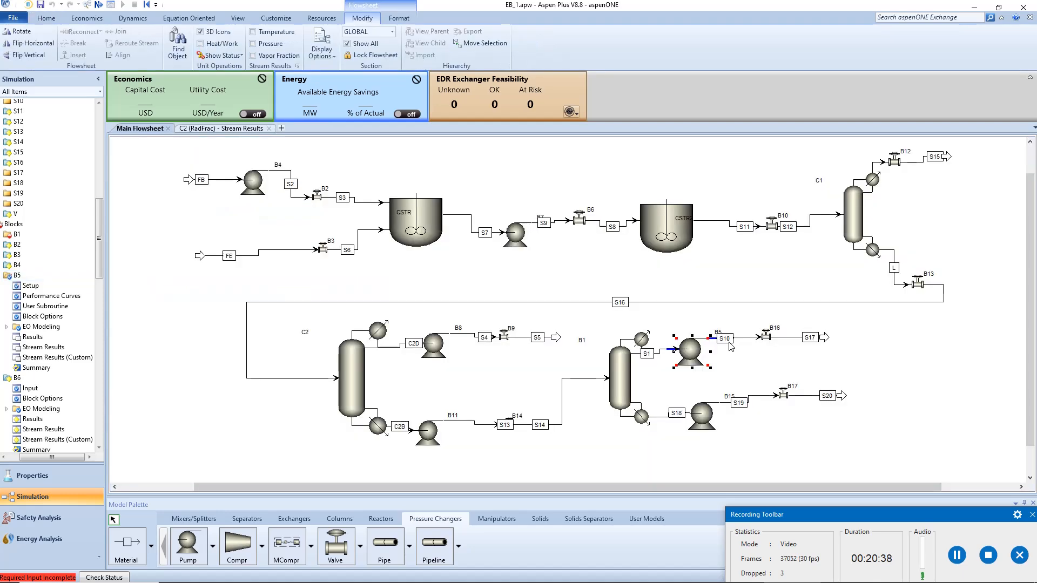
# Specify valve B16 by pressure drop with a value of 8 bar, and close its form.
pyautogui.doubleClick(765, 337)
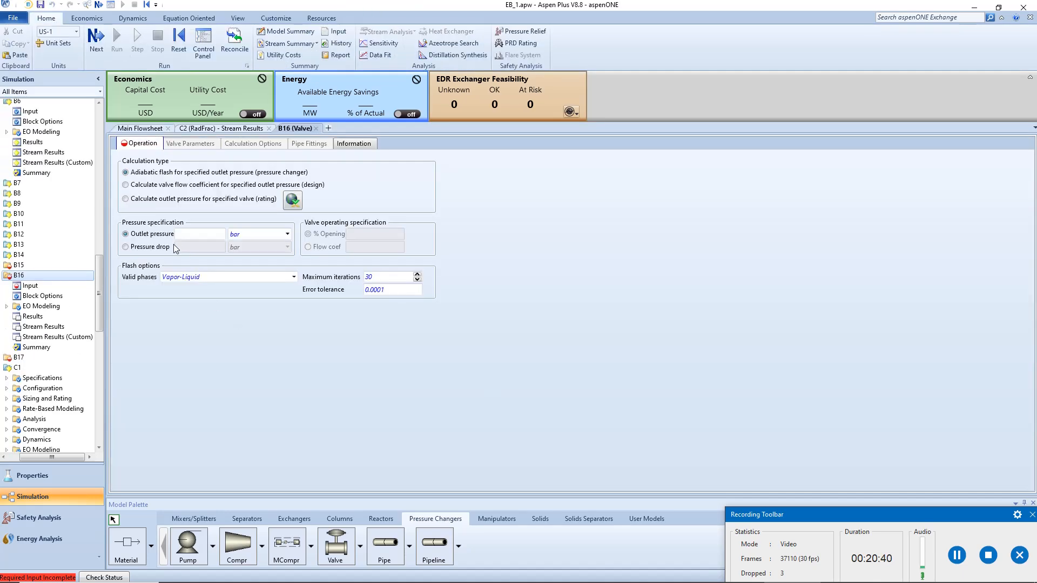
pyautogui.click(144, 247)
pyautogui.click(200, 247)
pyautogui.write('8')
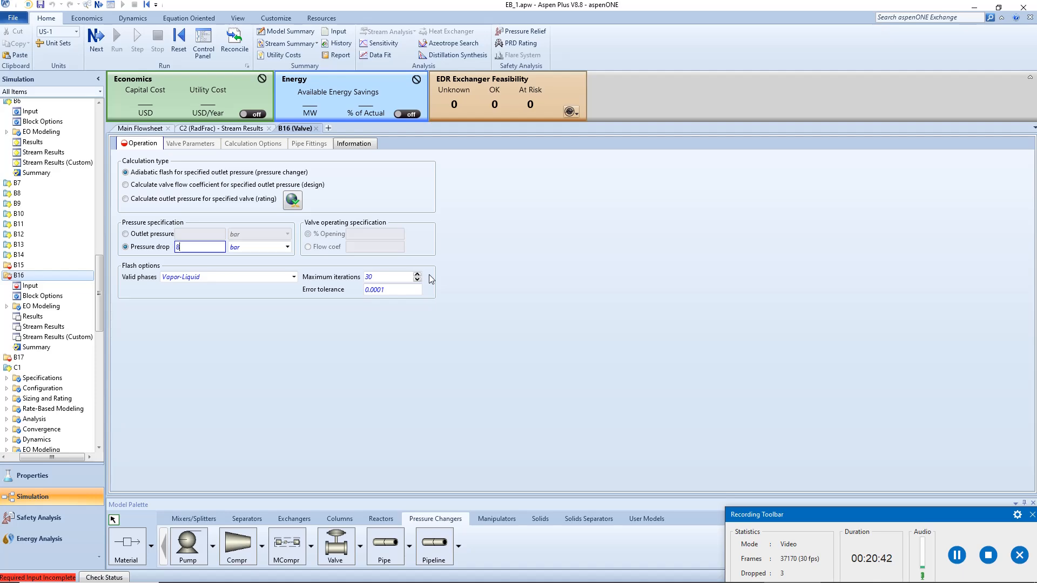
pyautogui.click(316, 129)
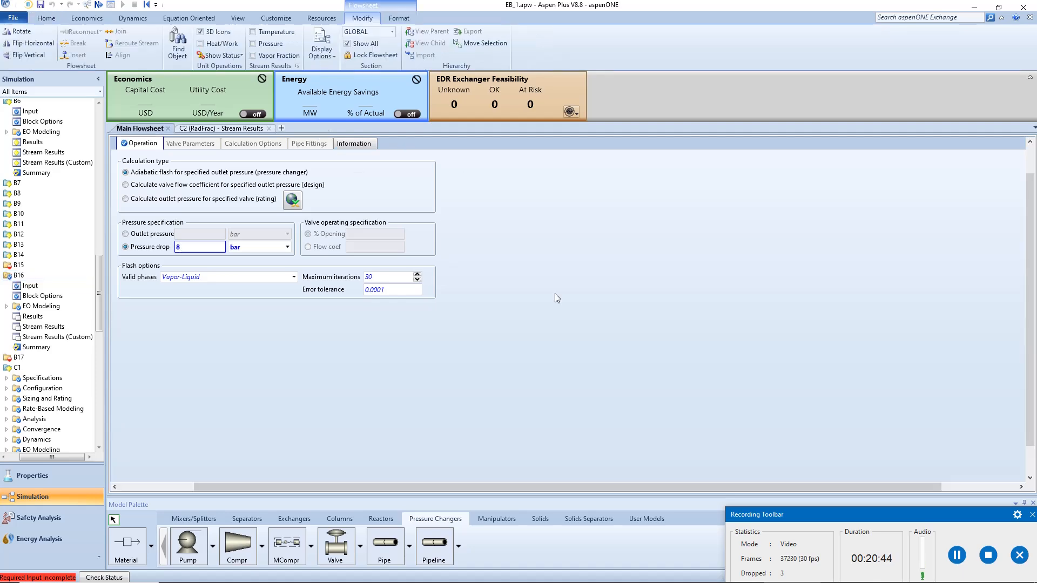
# Specify pump B15 by pressure increase with a value of 25 bar, and close its form.
pyautogui.doubleClick(700, 418)
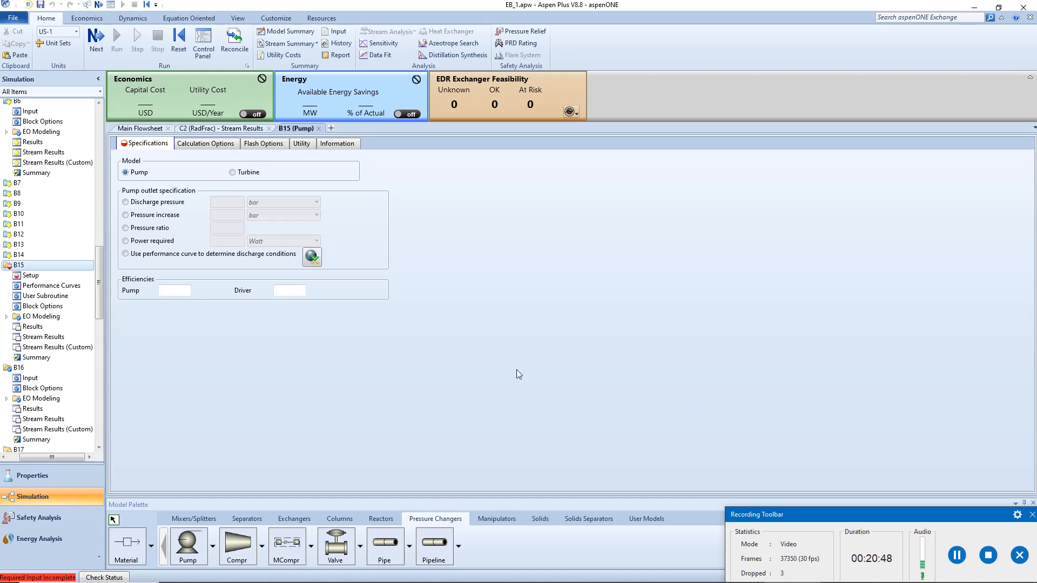
pyautogui.click(159, 216)
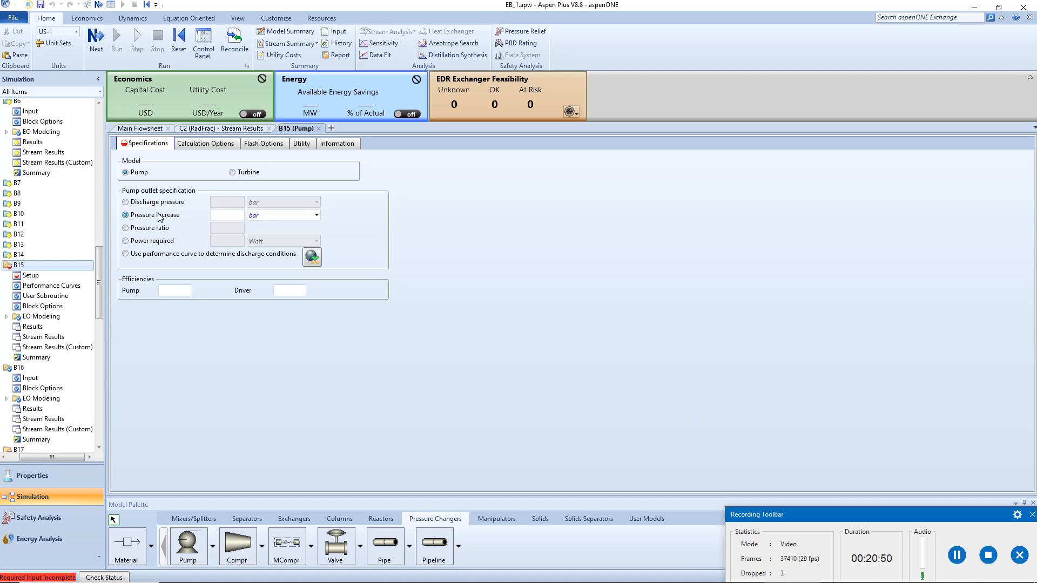
pyautogui.click(234, 218)
pyautogui.write('25')
pyautogui.press('Return')
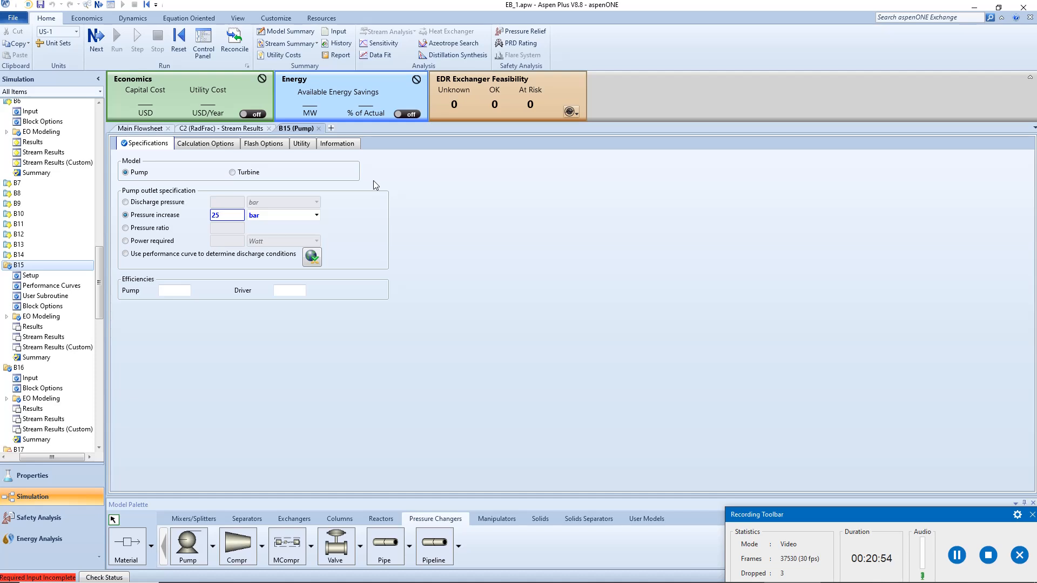
pyautogui.click(319, 128)
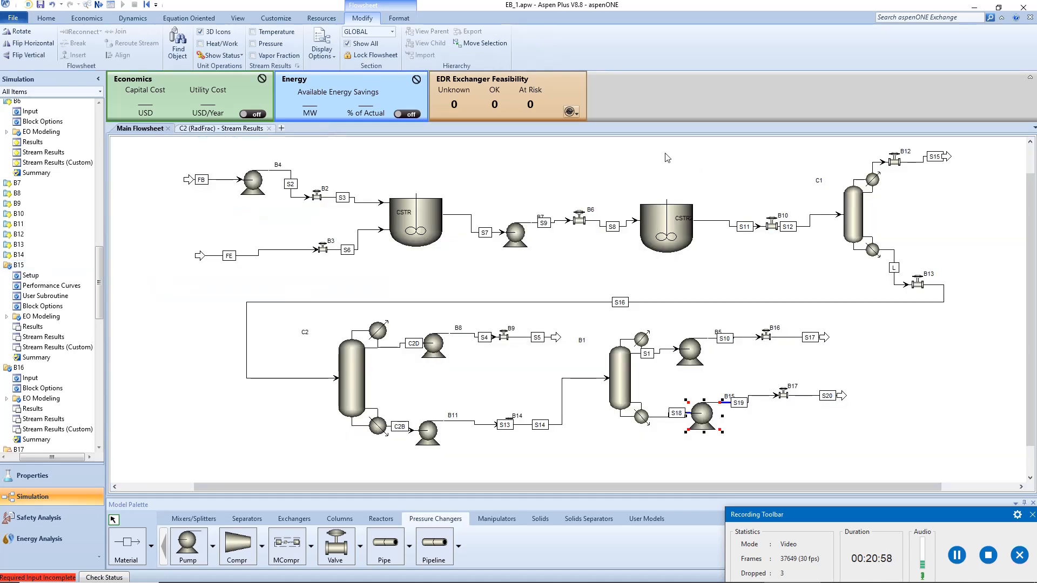
# Set the outlet pressure of valve B17 to 20 bar and close its form.
pyautogui.click(686, 275)
pyautogui.doubleClick(785, 396)
pyautogui.click(192, 235)
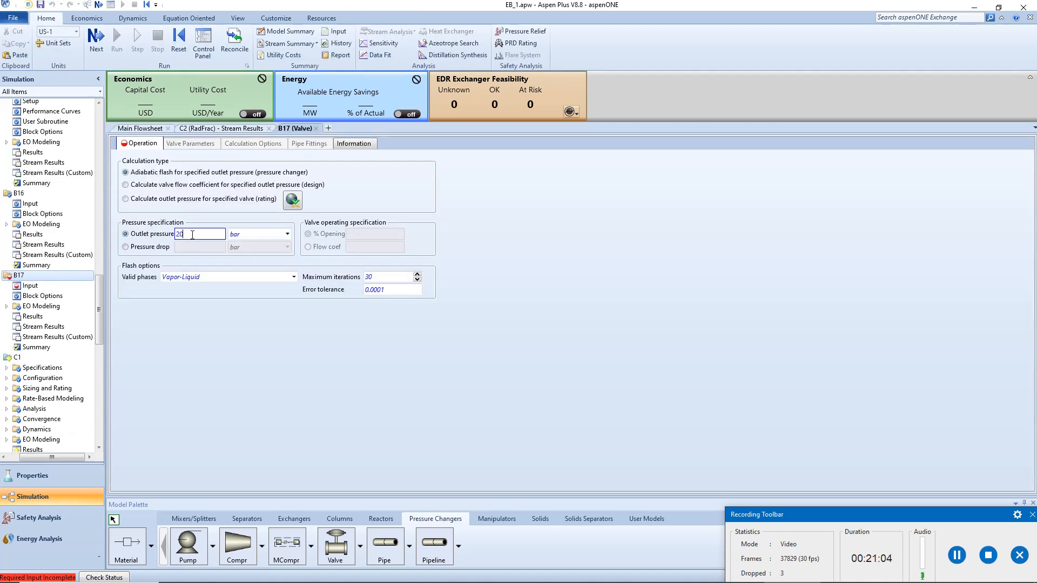
pyautogui.press('Return')
pyautogui.click(316, 129)
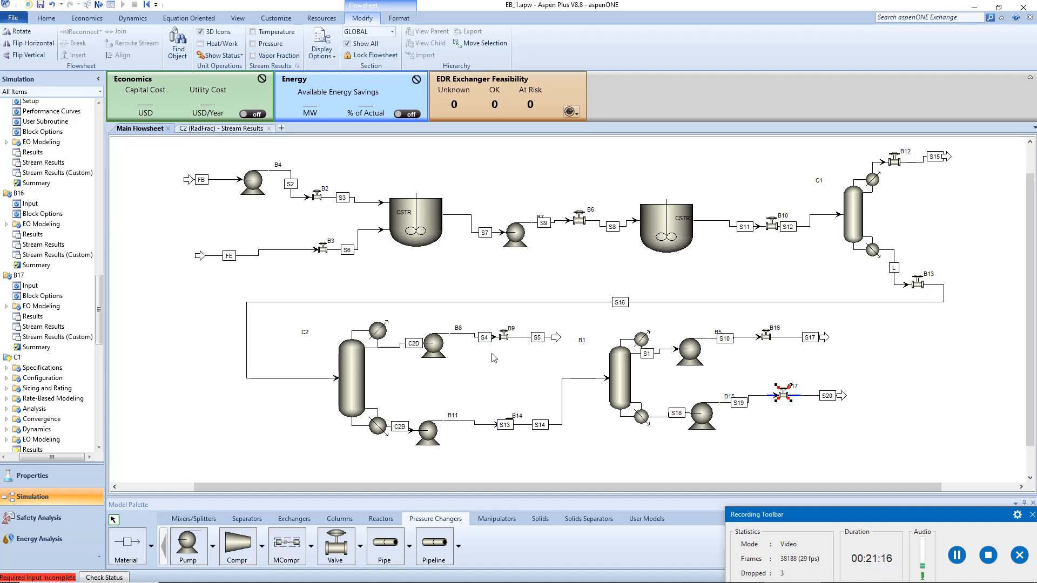
# Rename the new RadFrac column from B1 to C3.
pyautogui.click(582, 340)
pyautogui.press('Return')
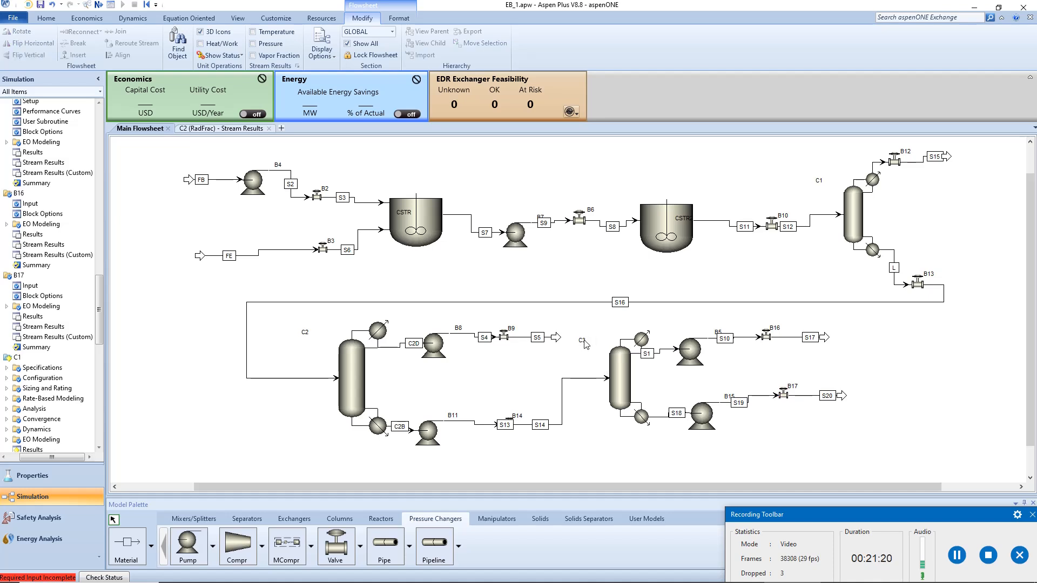
pyautogui.click(616, 362)
# Open column C3's specifications and set 29 stages with a Total condenser.
pyautogui.doubleClick(621, 387)
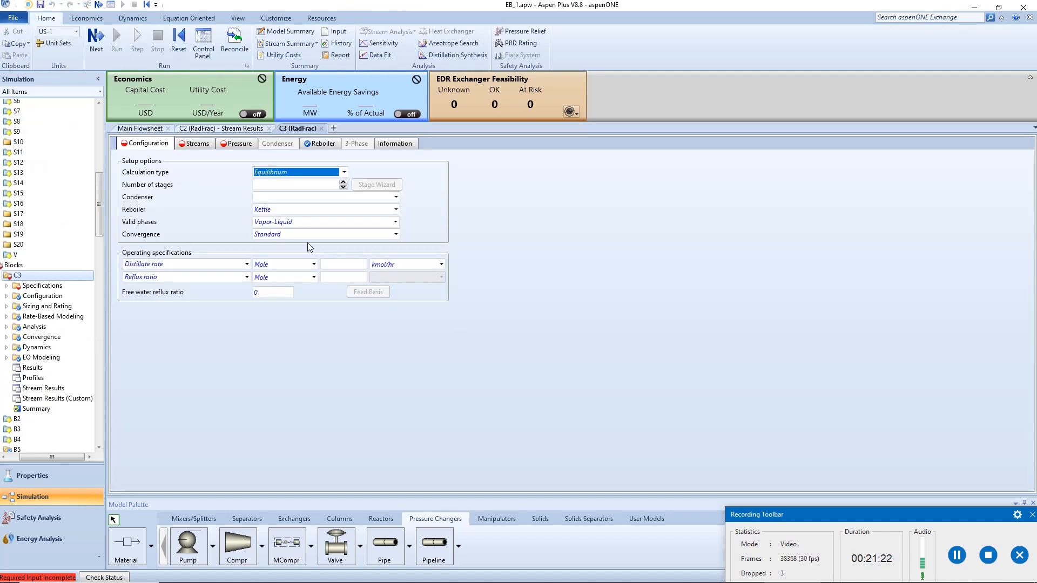
pyautogui.click(280, 186)
pyautogui.write('29')
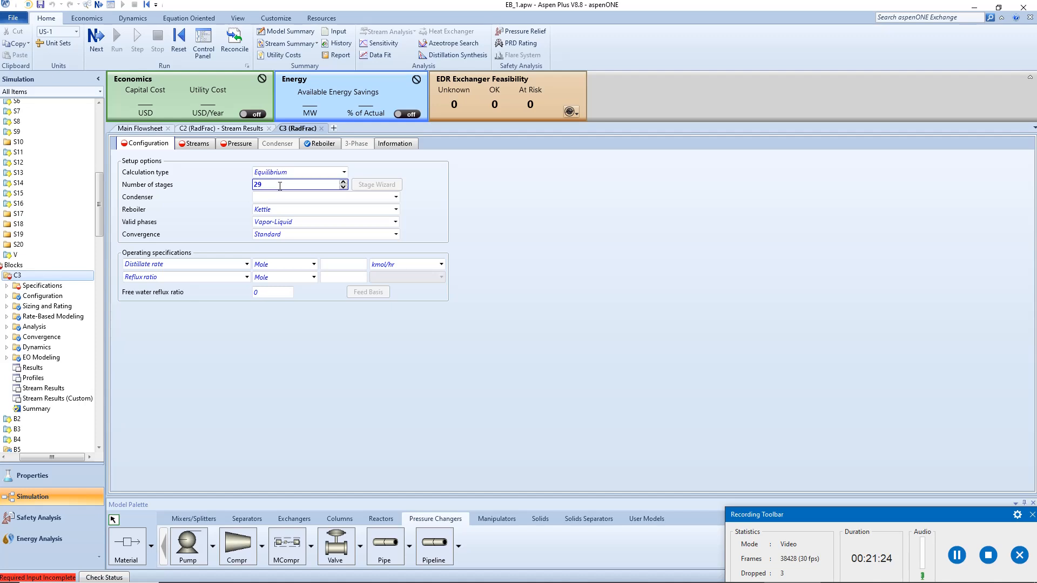
pyautogui.click(406, 200)
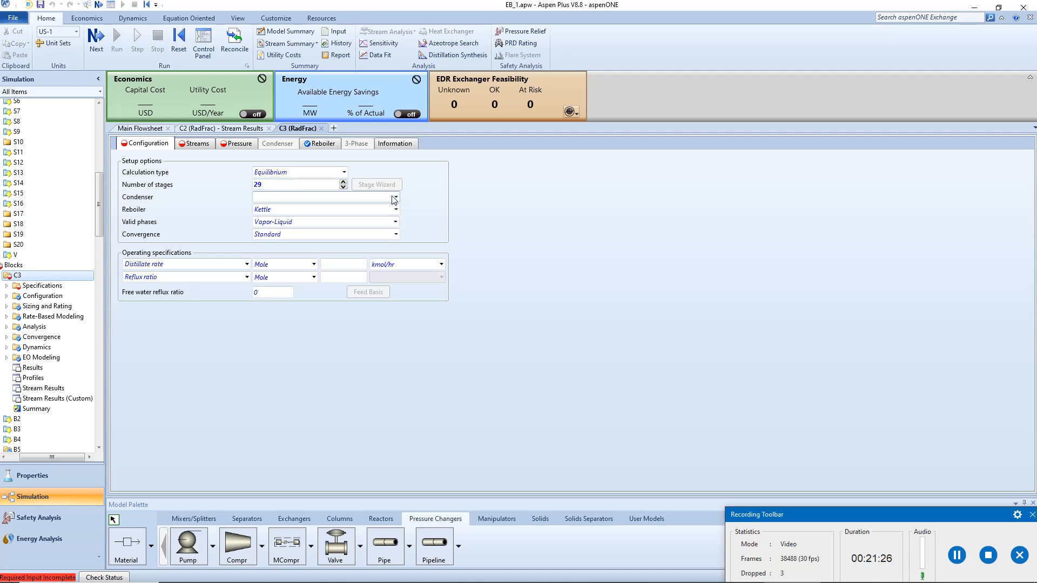
pyautogui.click(396, 197)
pyautogui.click(346, 206)
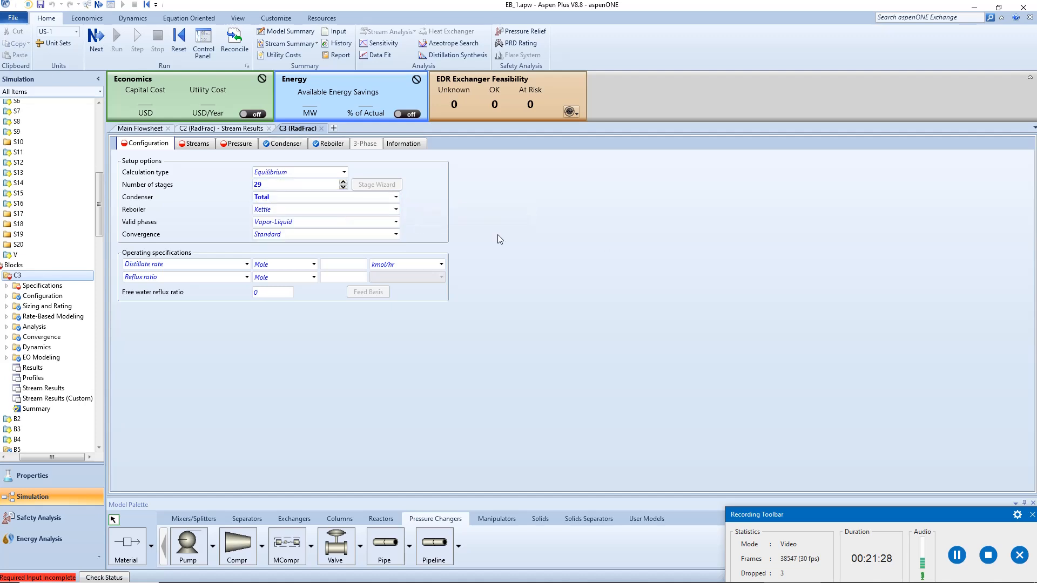
# Assign C3's feed stream S14 to stage 6 with the On-Stage convention.
pyautogui.click(197, 143)
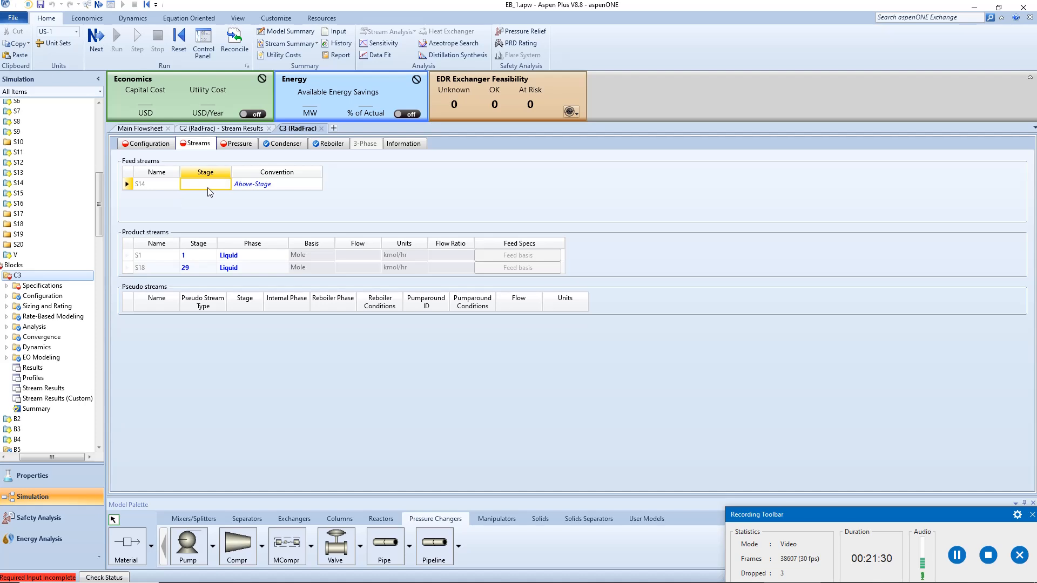
pyautogui.write('6')
pyautogui.press('Tab')
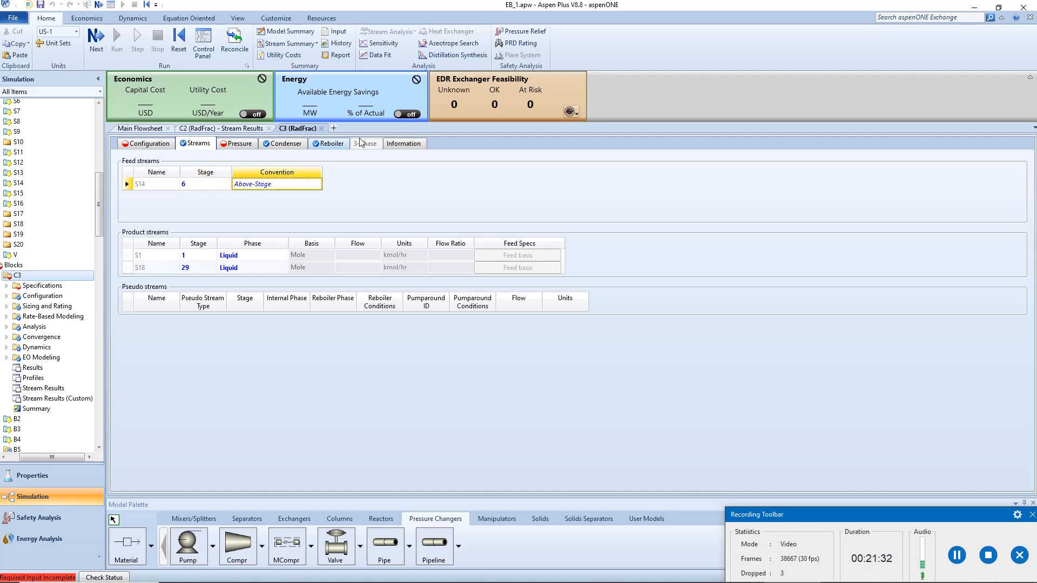
pyautogui.click(315, 186)
pyautogui.click(297, 206)
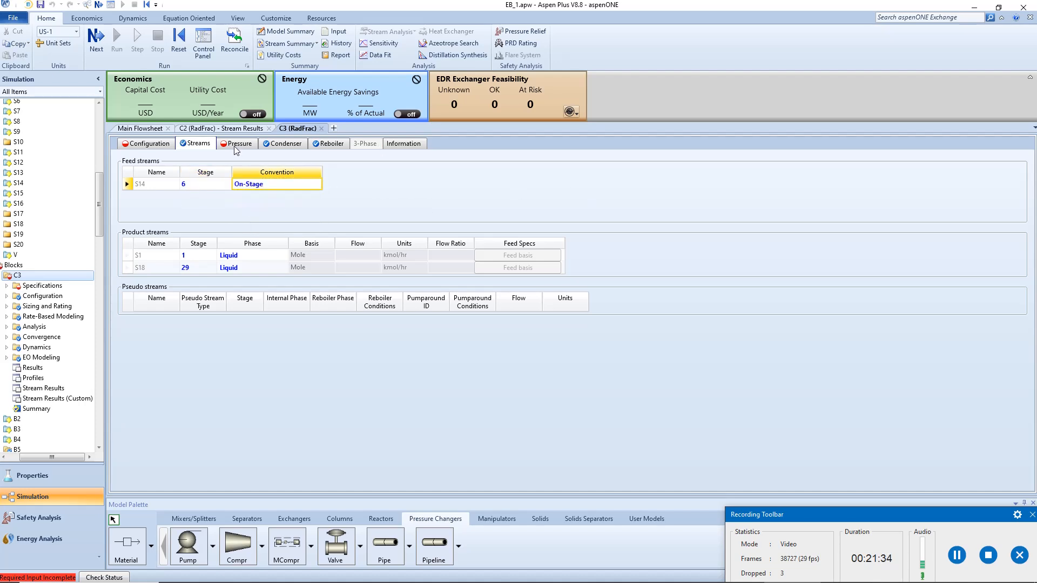
# Set C3's stage 1 condenser pressure to 1.1 bar and its stage pressure drop to 0.01 bar.
pyautogui.click(237, 143)
pyautogui.click(249, 190)
pyautogui.write('1.1')
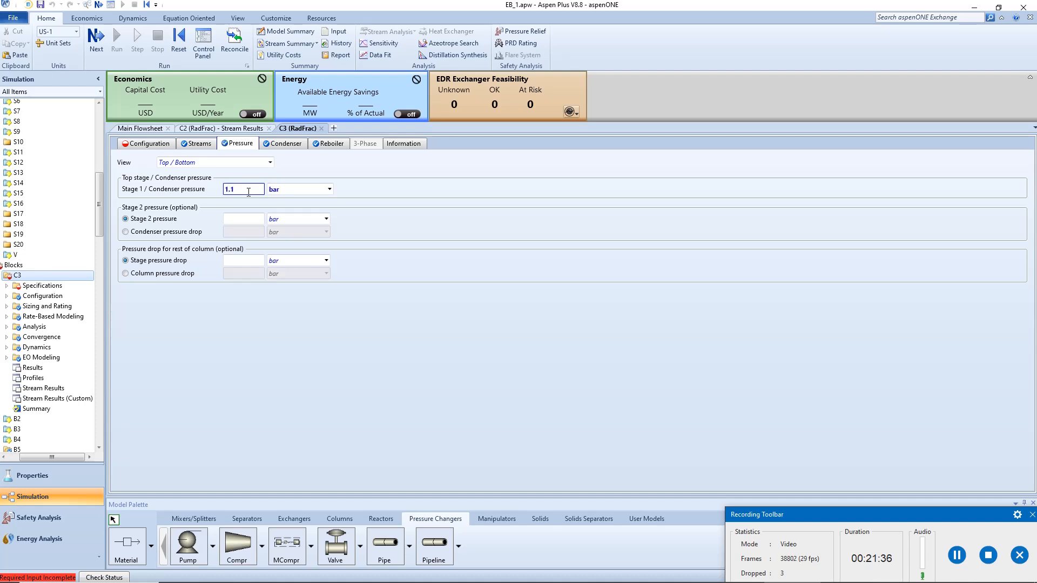
pyautogui.click(244, 260)
pyautogui.write('0.01')
# Choose Distillate to feed ratio as C3's first operating specification and set the mole reflux ratio to 1.
pyautogui.click(164, 149)
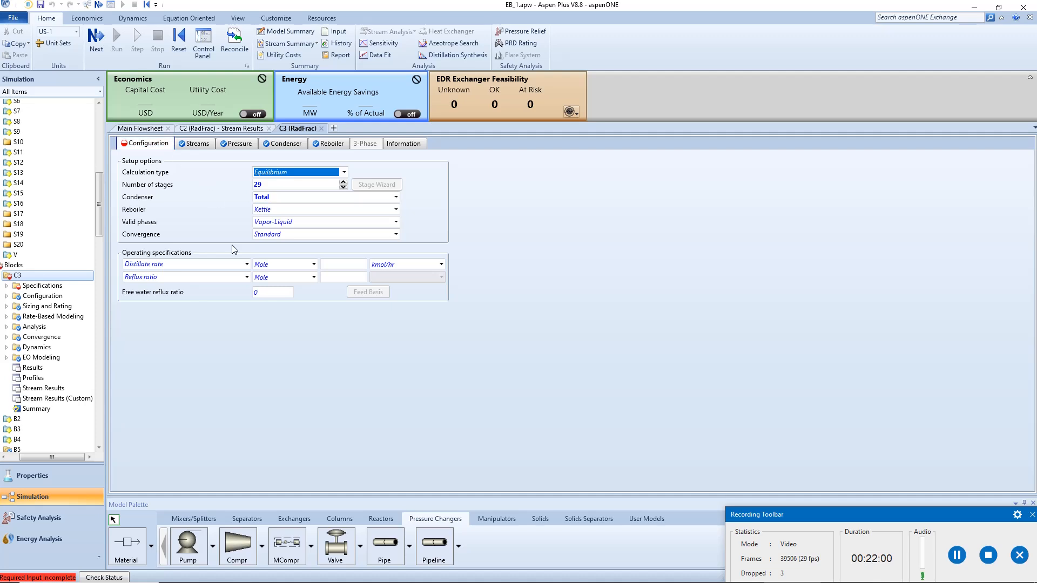
pyautogui.click(248, 263)
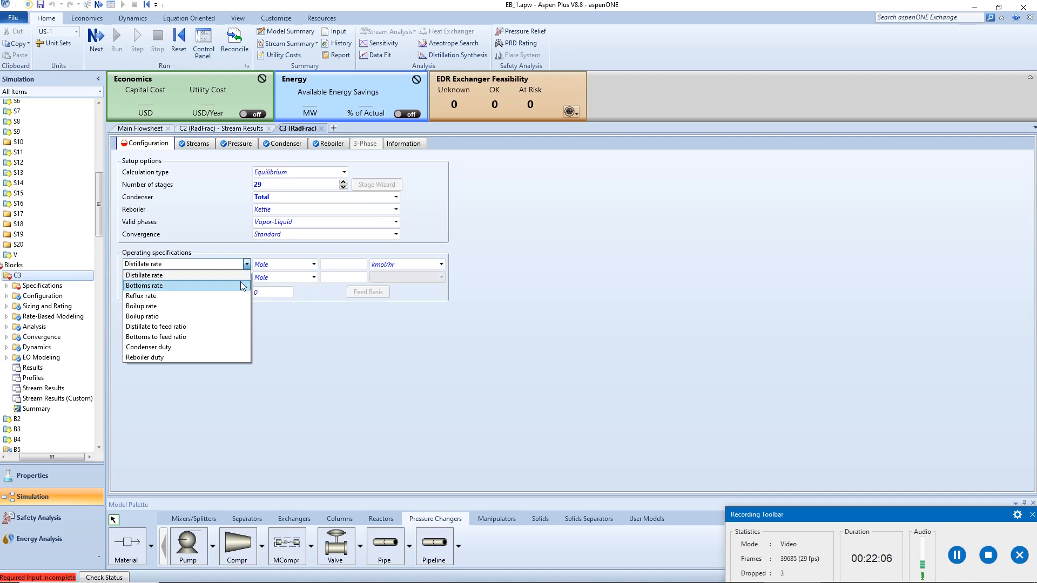
pyautogui.click(211, 327)
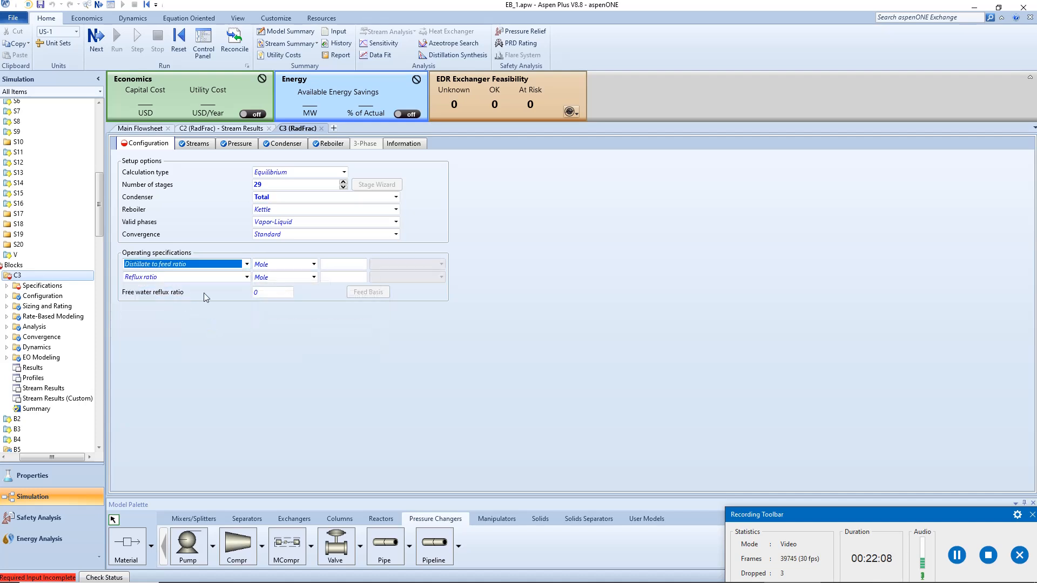
pyautogui.click(336, 278)
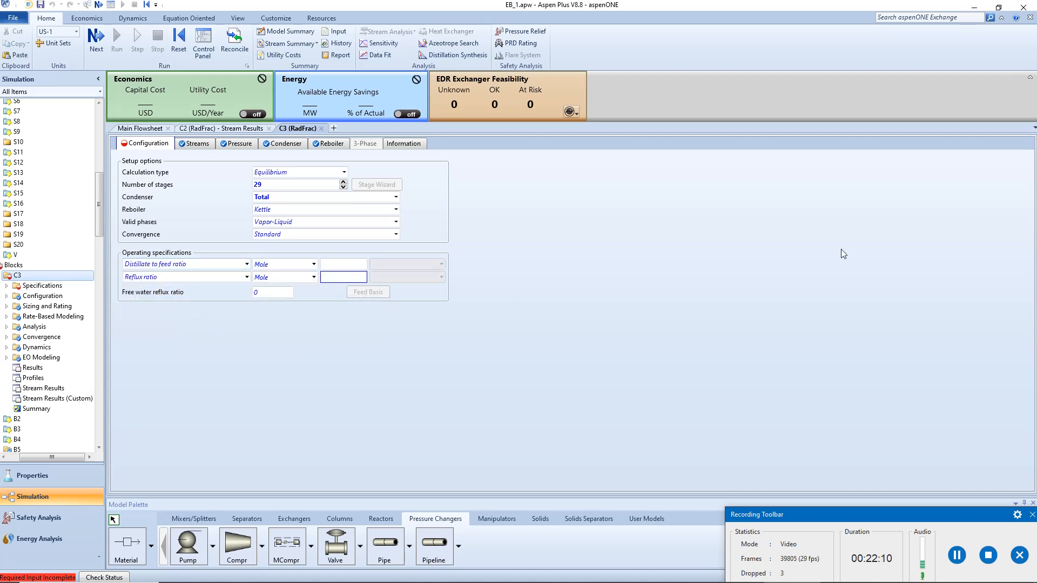
pyautogui.write('1.1')
pyautogui.click(349, 278)
pyautogui.press('BackSpace')
pyautogui.press('BackSpace')
# Check stream C2B's ethylbenzene flow in the C2 stream results, and divide 74 by 87 in Calculator.
pyautogui.click(202, 130)
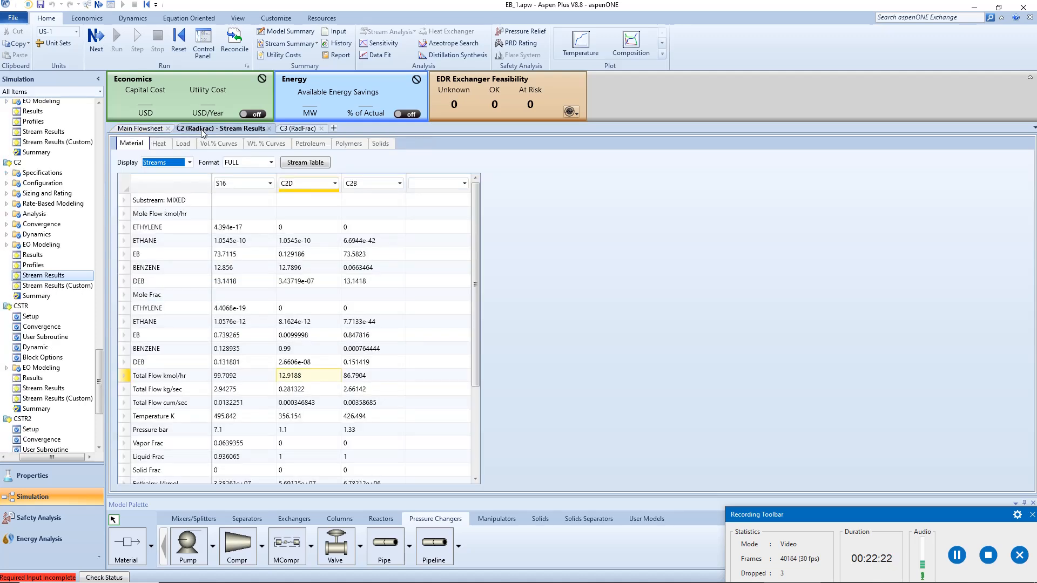
pyautogui.click(364, 257)
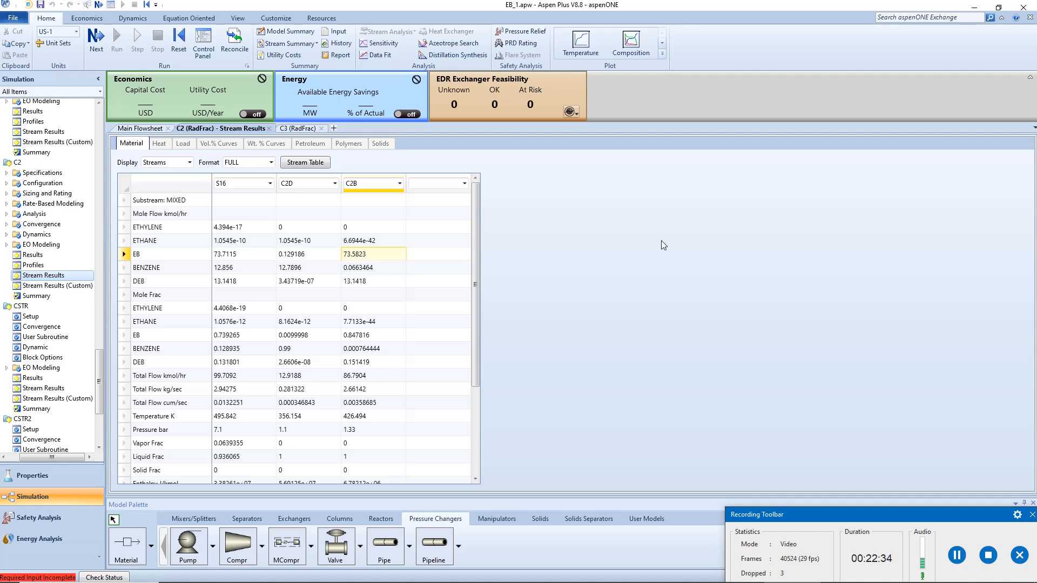
pyautogui.click(100, 579)
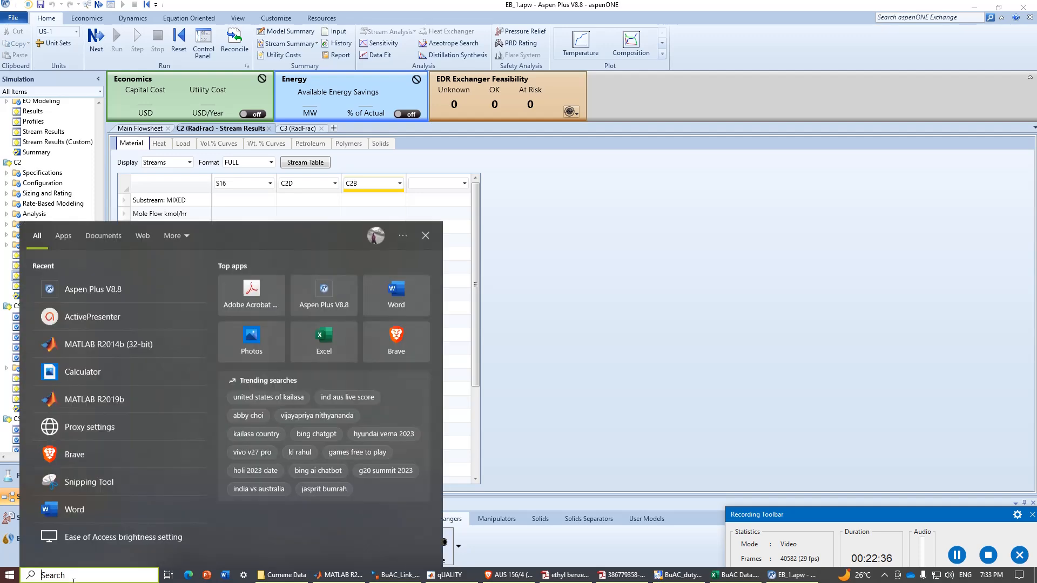
pyautogui.write('CA')
pyautogui.click(281, 370)
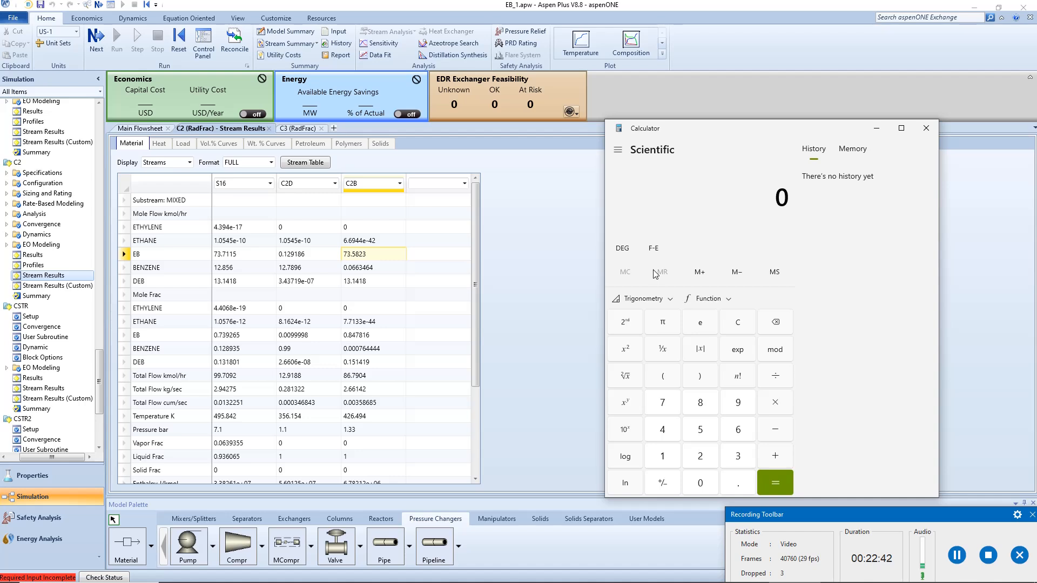
pyautogui.write('75')
pyautogui.press('BackSpace')
pyautogui.write('4 ÷ 87')
pyautogui.press('Return')
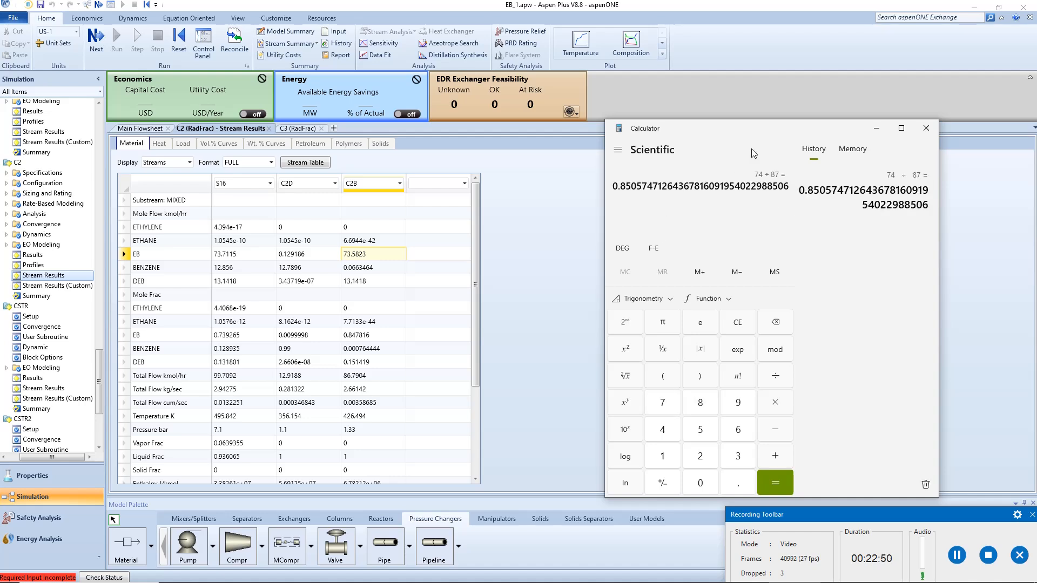
pyautogui.click(876, 128)
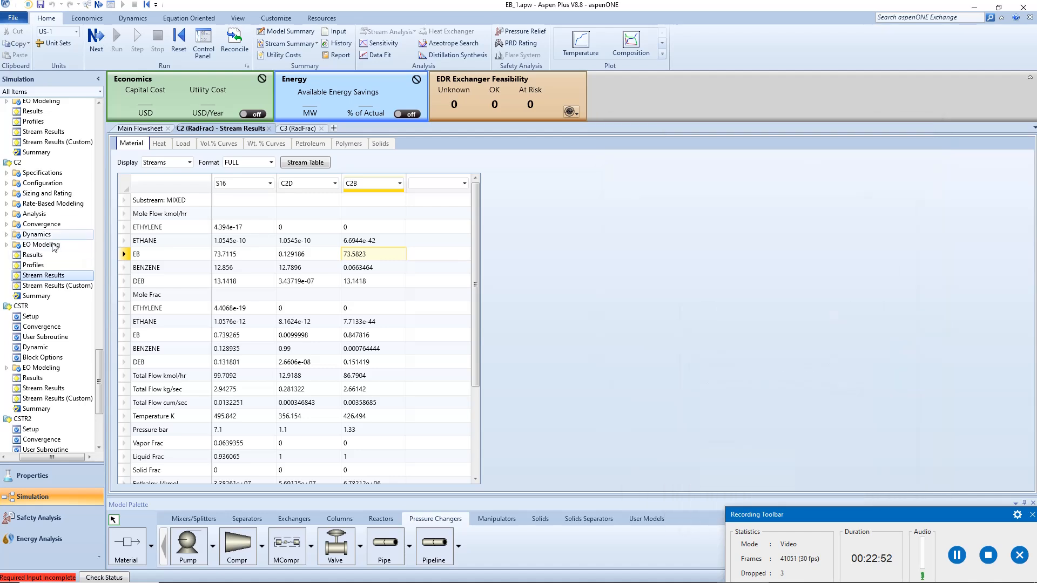
# Set C3's distillate to feed ratio to 0.85.
pyautogui.click(296, 128)
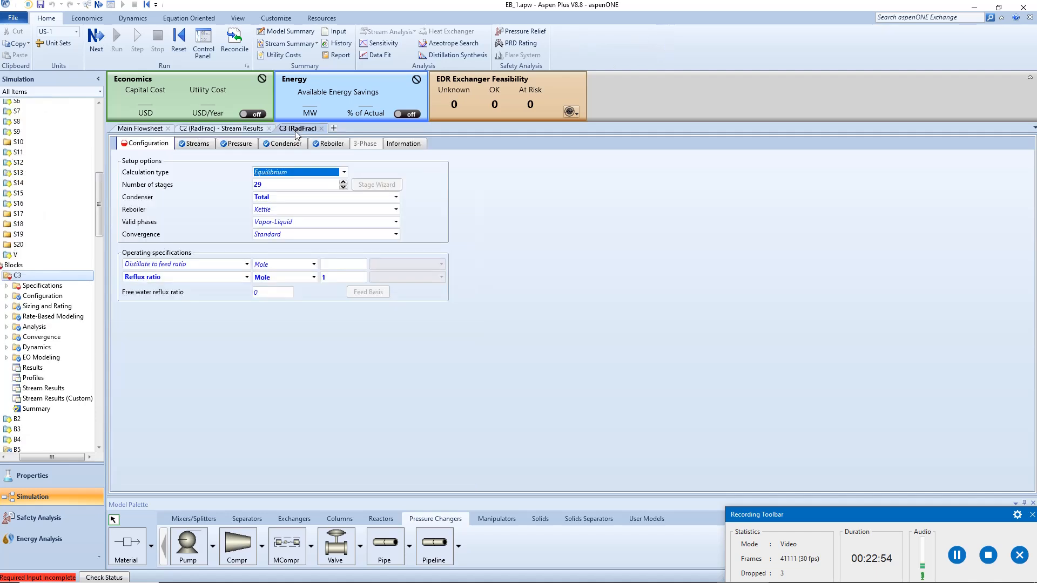
pyautogui.click(329, 266)
pyautogui.write('0')
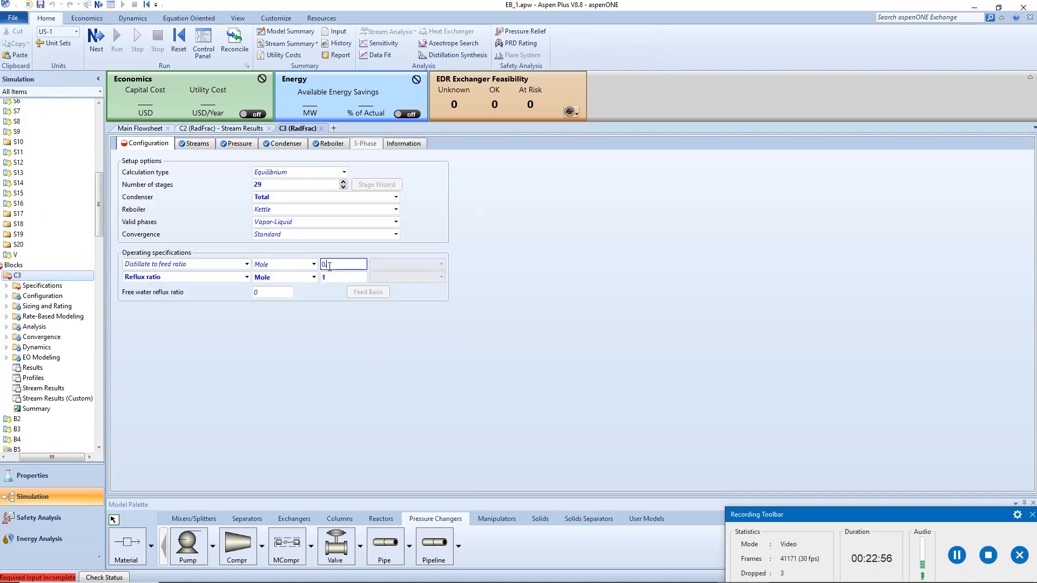
pyautogui.write('.85')
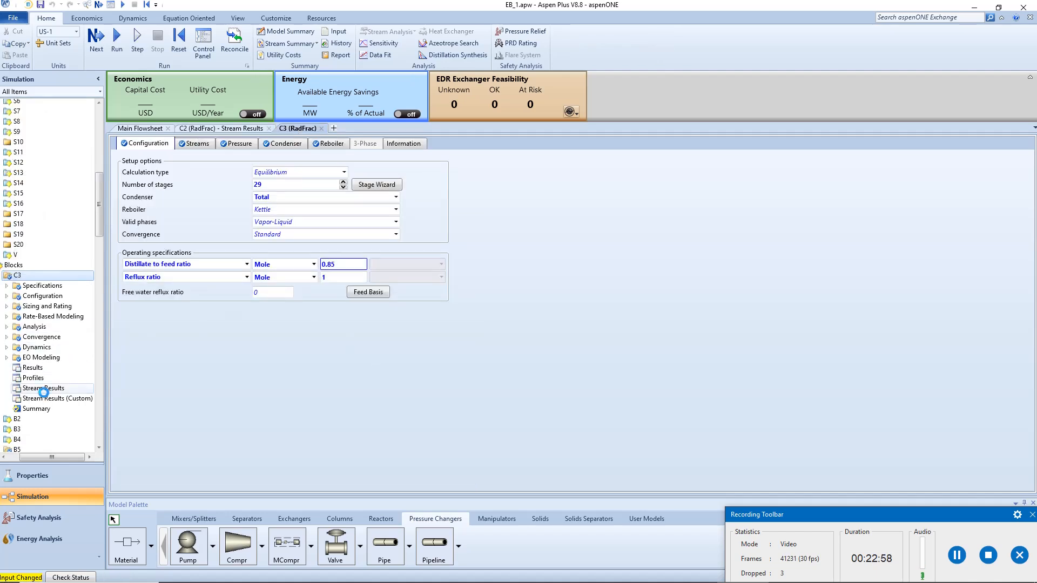
# Run the simulation and examine the EB and DEB flows in C3's stream results.
pyautogui.click(43, 389)
pyautogui.click(117, 41)
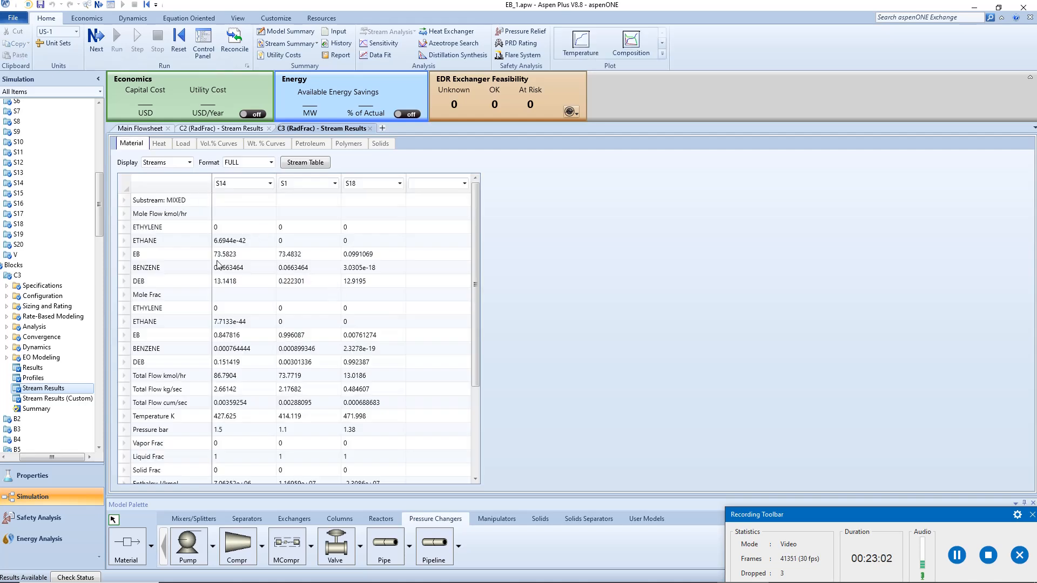
pyautogui.click(286, 255)
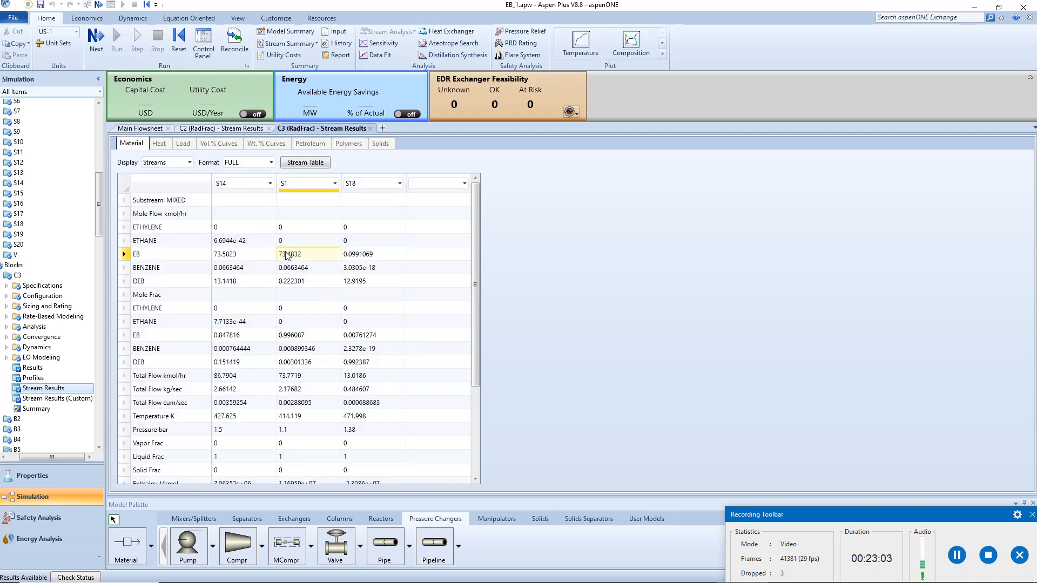
pyautogui.click(354, 281)
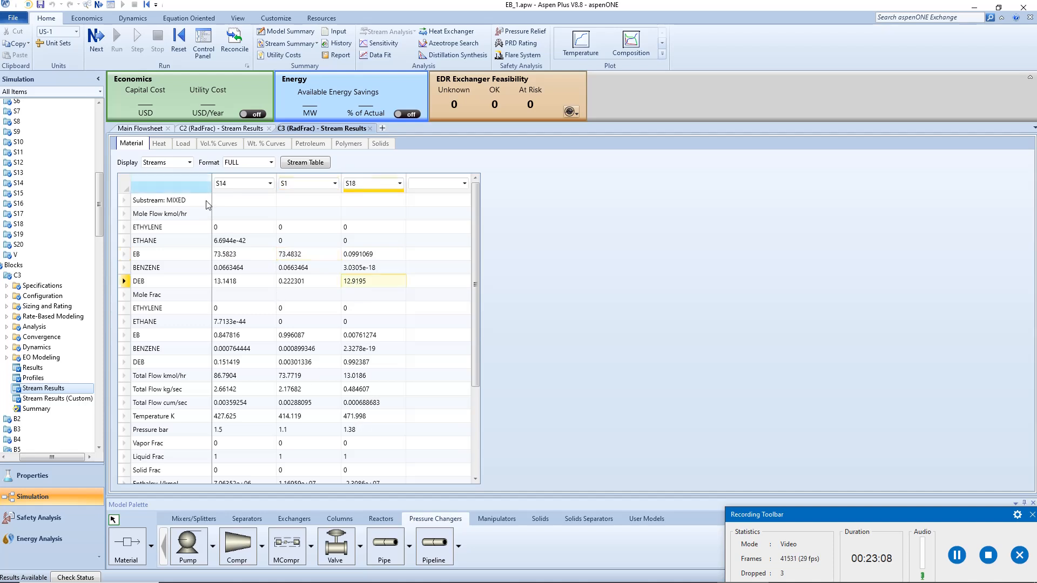
# Rename C3's distillate stream S1 to C3D and its bottoms stream S18 to C3B on the main flowsheet.
pyautogui.click(149, 131)
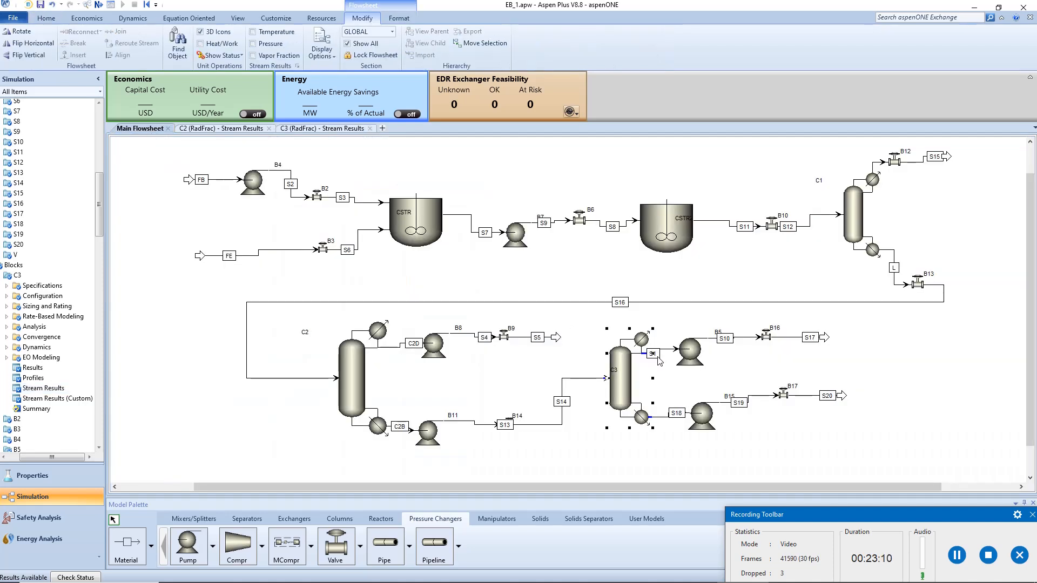
pyautogui.moveTo(653, 353); pyautogui.dragTo(665, 349)
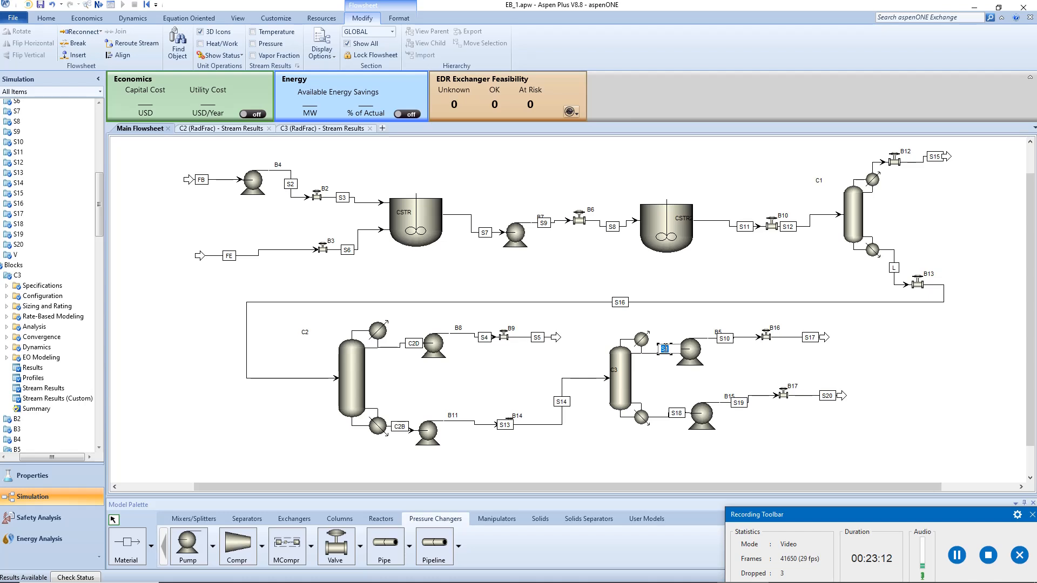
pyautogui.write('C3D')
pyautogui.press('Return')
pyautogui.click(677, 412)
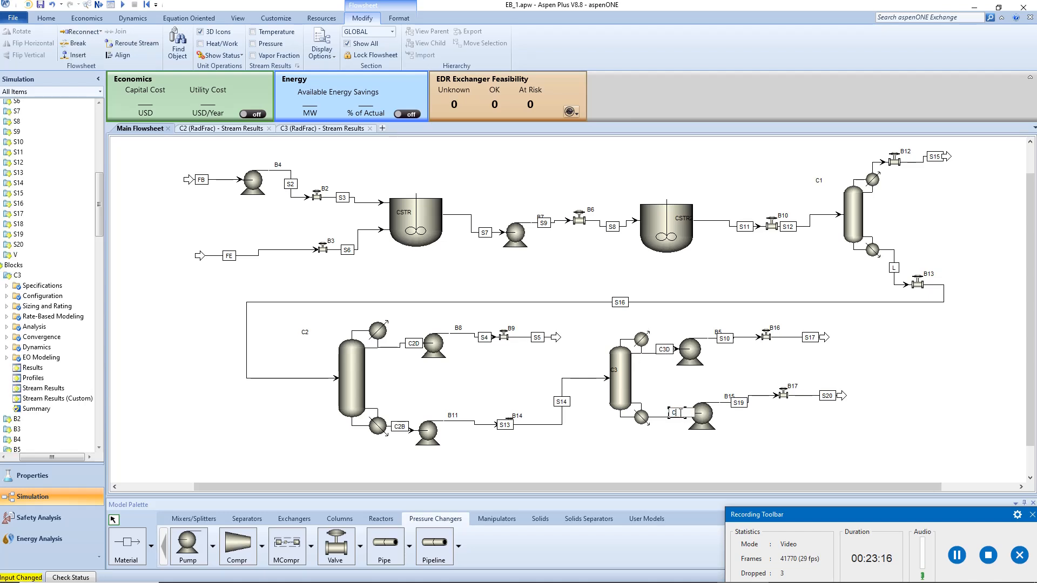
pyautogui.write('C3B')
pyautogui.click(672, 397)
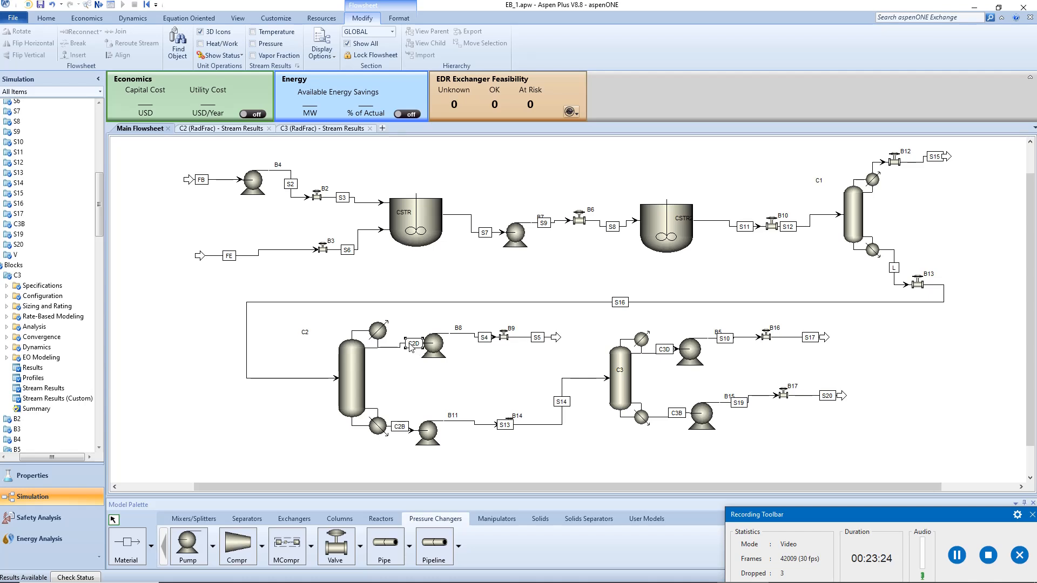
# Shift the C2D stream label slightly away from pump B8 toward column C2.
pyautogui.moveTo(410, 344); pyautogui.dragTo(405, 343)
pyautogui.click(419, 367)
pyautogui.click(557, 340)
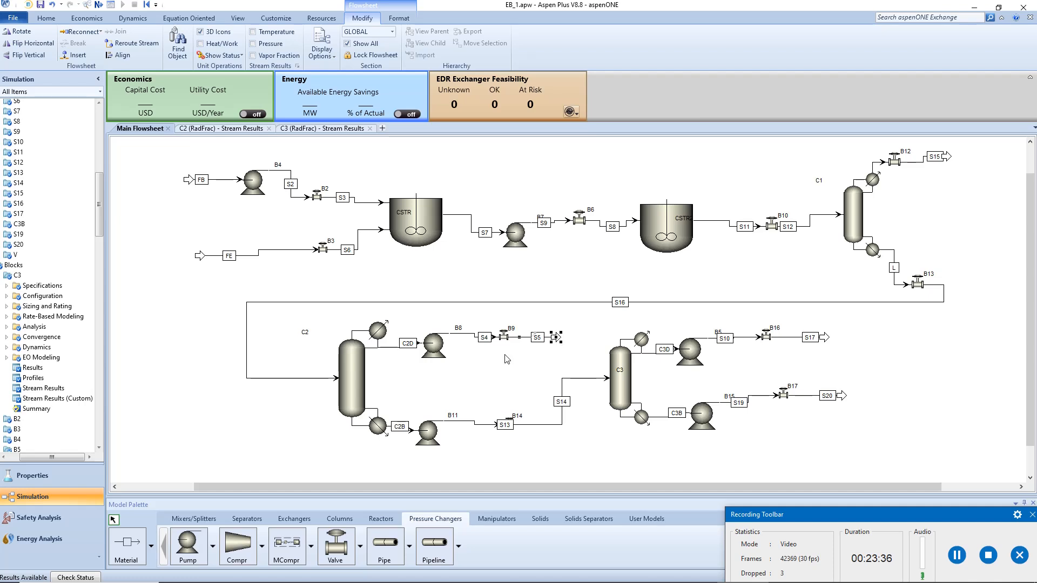
pyautogui.moveTo(428, 319); pyautogui.dragTo(543, 370)
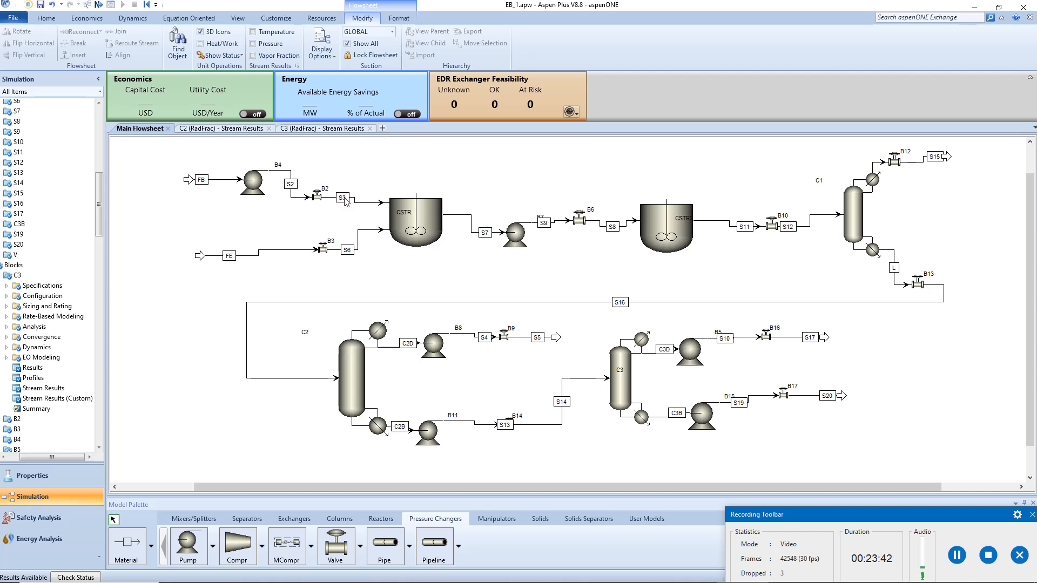
# Place a Mixer block above stream S3, between valve B2 and the first CSTR.
pyautogui.click(346, 197)
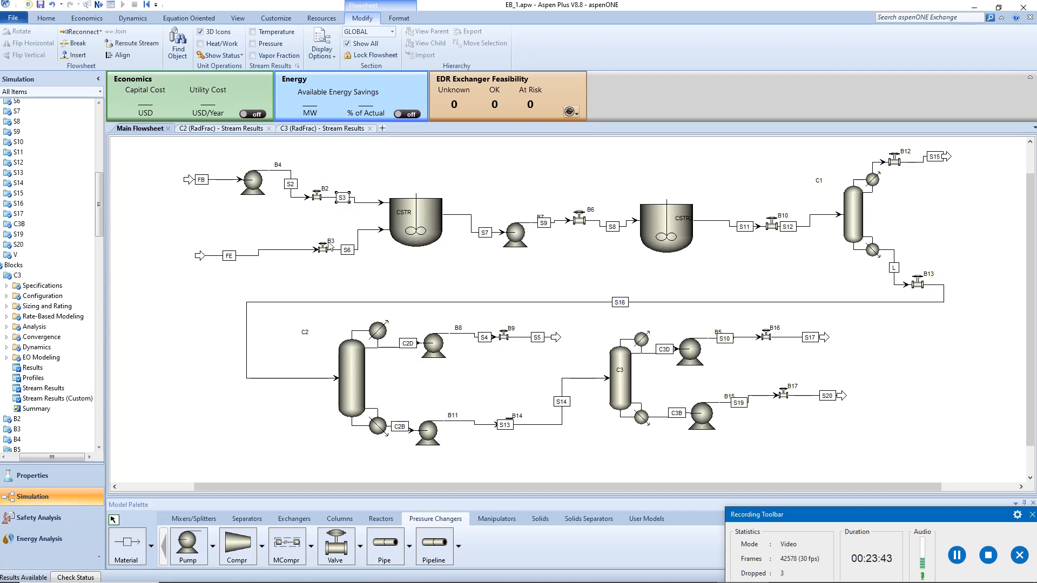
pyautogui.click(205, 519)
pyautogui.click(200, 553)
pyautogui.click(353, 170)
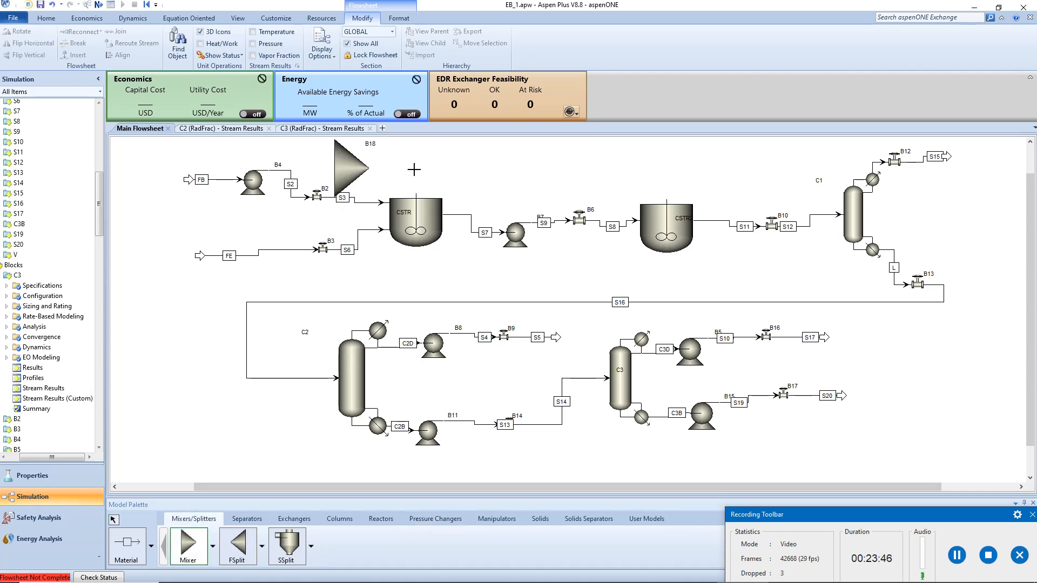
pyautogui.click(358, 173)
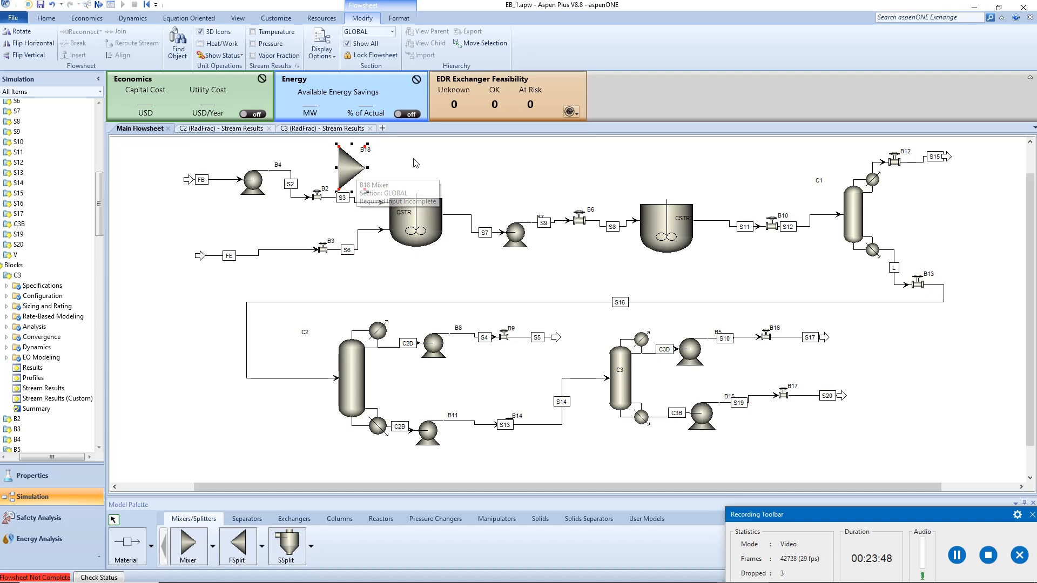
# Reconnect the source of stream S3 from valve B2 to the outlet of mixer B18.
pyautogui.rightClick(409, 177)
pyautogui.click(368, 203)
pyautogui.rightClick(369, 203)
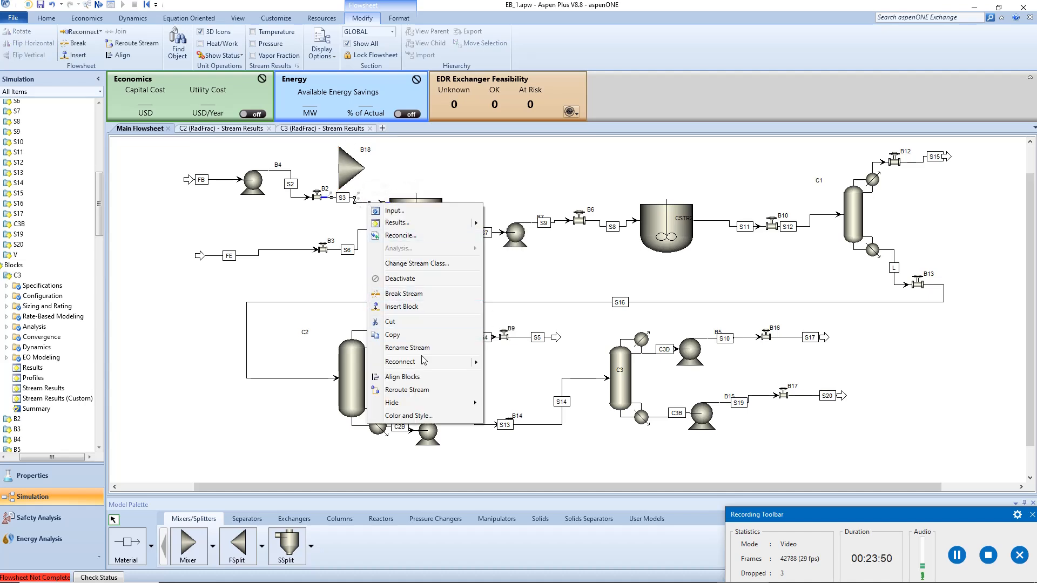
pyautogui.moveTo(465, 362)
pyautogui.click(497, 363)
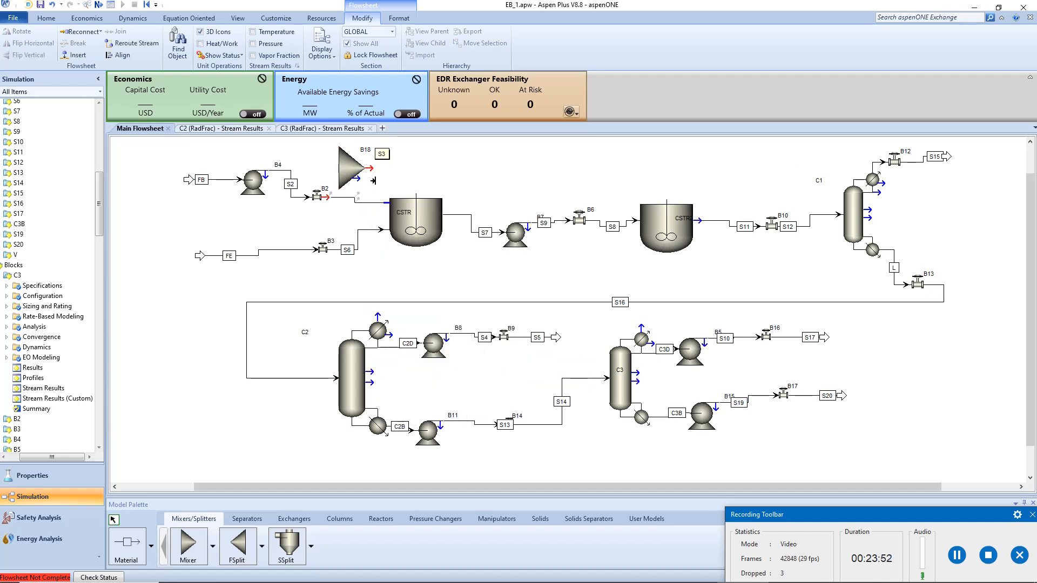
pyautogui.click(369, 168)
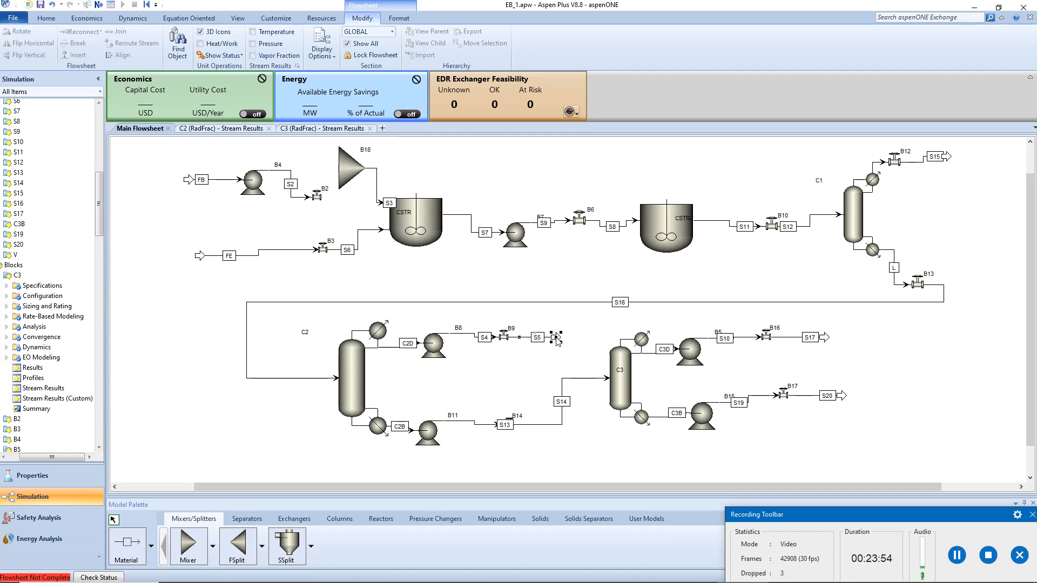
# Connect stream S5 to mixer B18's inlet and add a material stream from valve B2 to the mixer.
pyautogui.moveTo(556, 337); pyautogui.dragTo(333, 169)
pyautogui.click(130, 544)
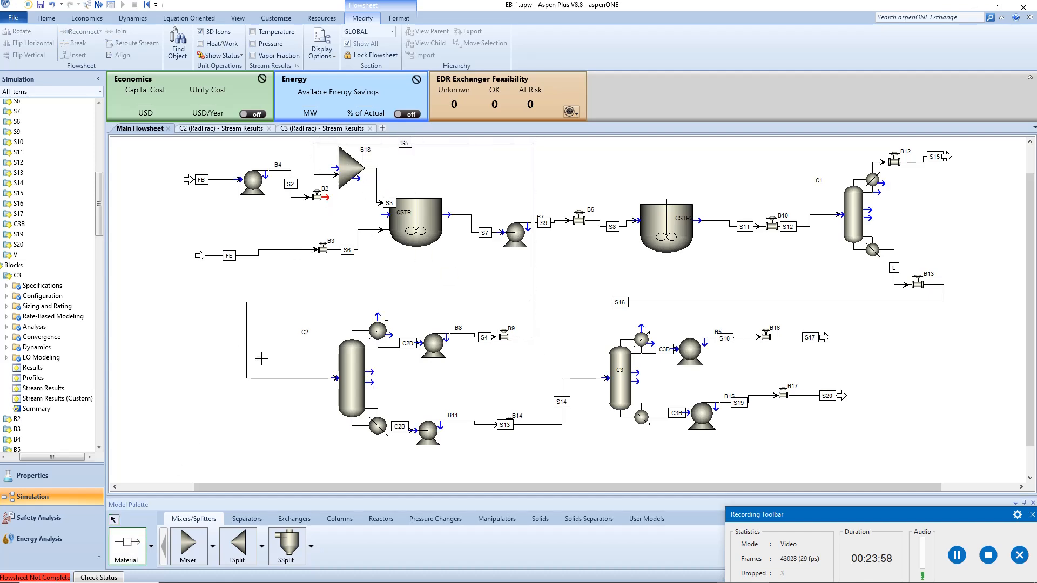
pyautogui.click(326, 198)
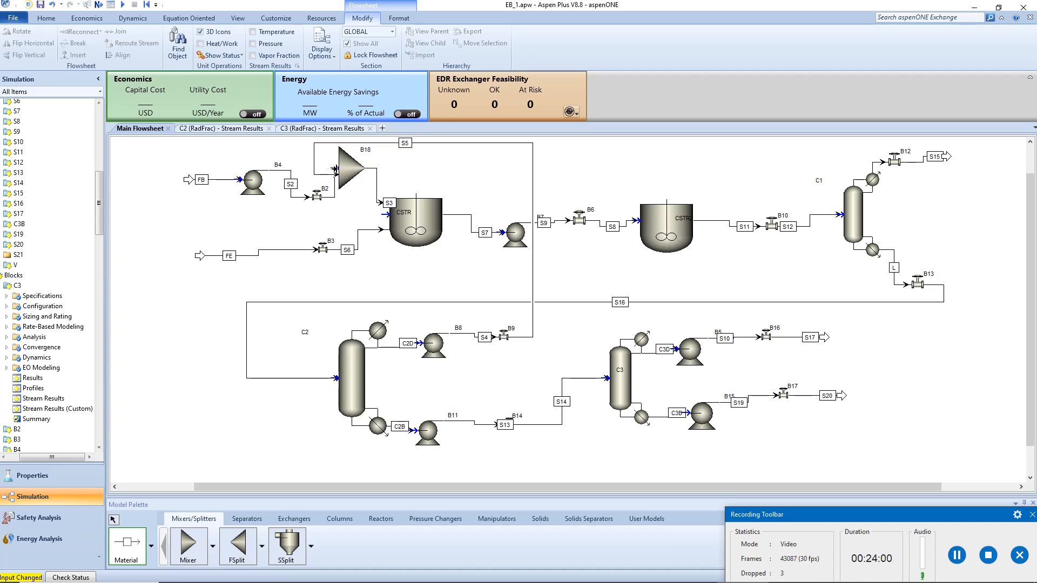
pyautogui.click(335, 164)
pyautogui.press('Escape')
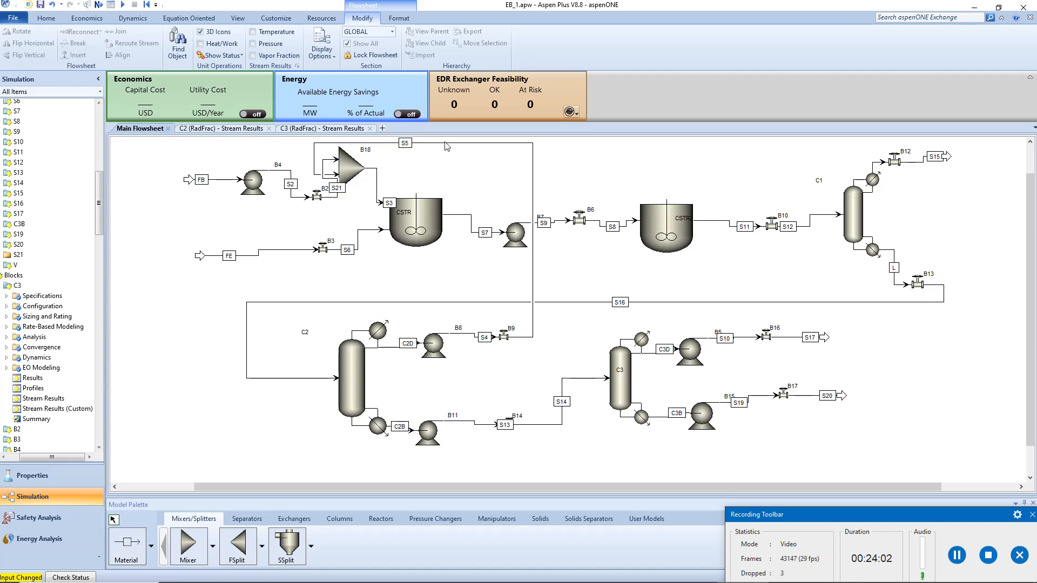
# Try rerouting stream S5 below mixer B18 and back above it, with its vertical segment closer to the mixer.
pyautogui.moveTo(445, 143); pyautogui.dragTo(439, 215)
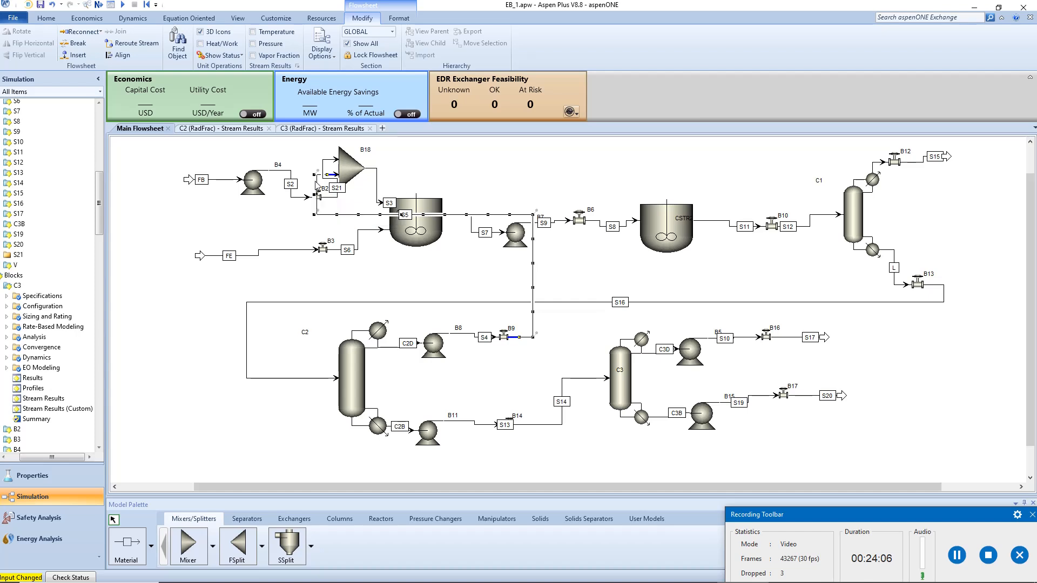
pyautogui.moveTo(313, 186); pyautogui.dragTo(323, 189)
pyautogui.click(366, 210)
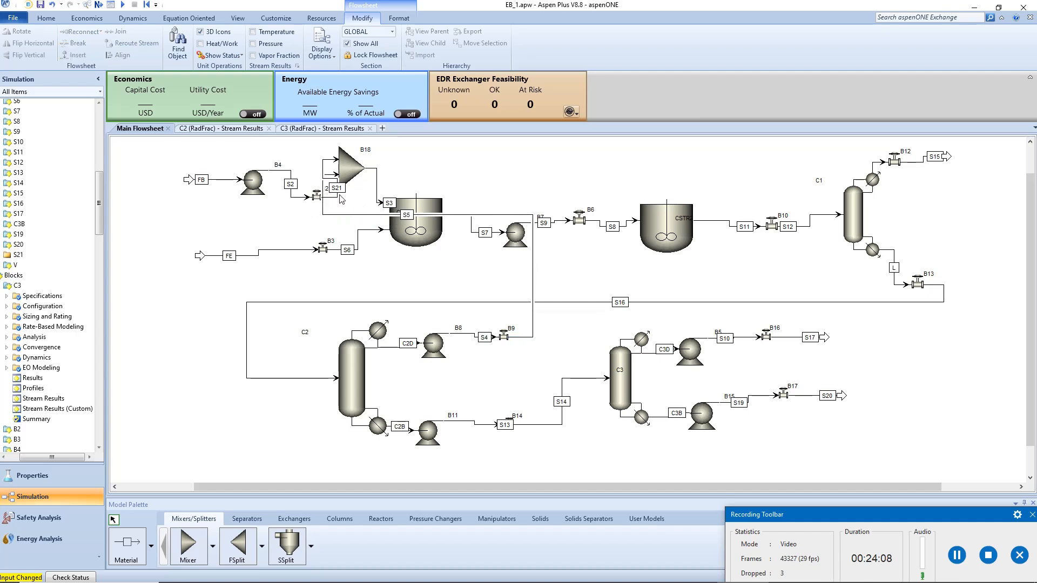
pyautogui.moveTo(359, 214); pyautogui.dragTo(375, 145)
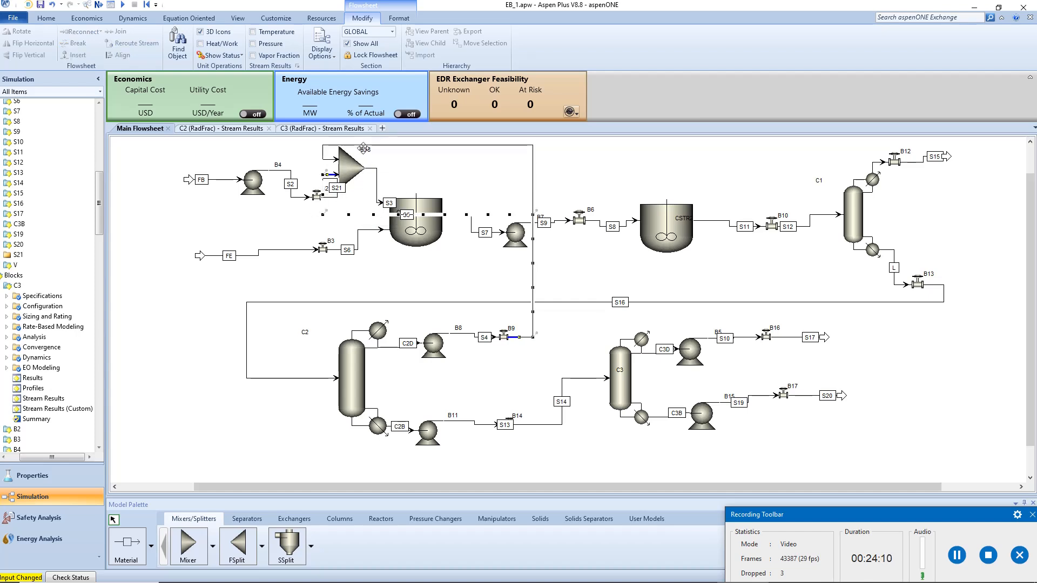
pyautogui.click(394, 186)
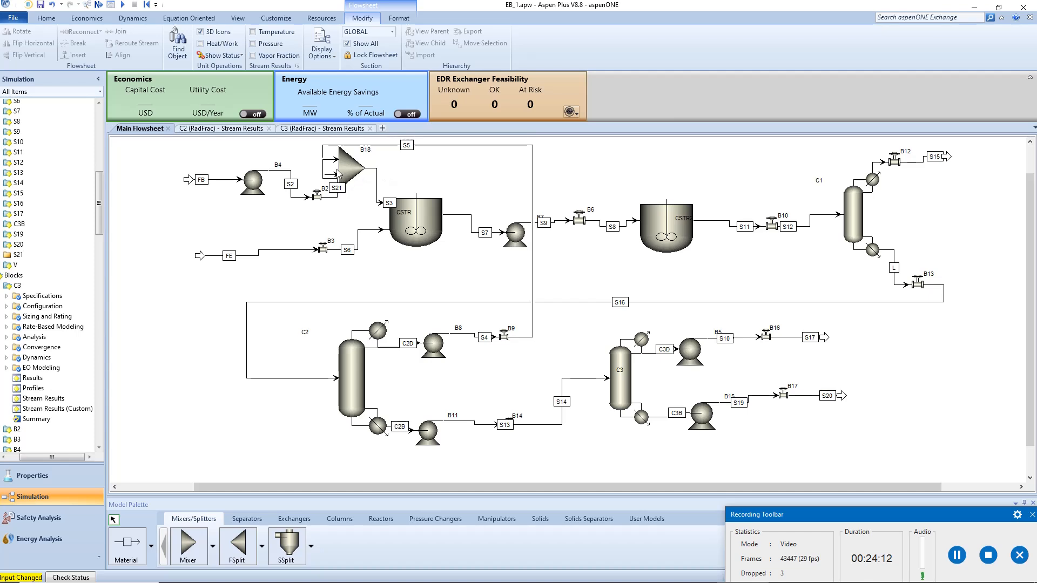
# Move mixer B18 slightly toward the first CSTR and reroute stream S5 across the lower edge of that reactor.
pyautogui.moveTo(324, 155); pyautogui.dragTo(367, 180)
pyautogui.click(399, 174)
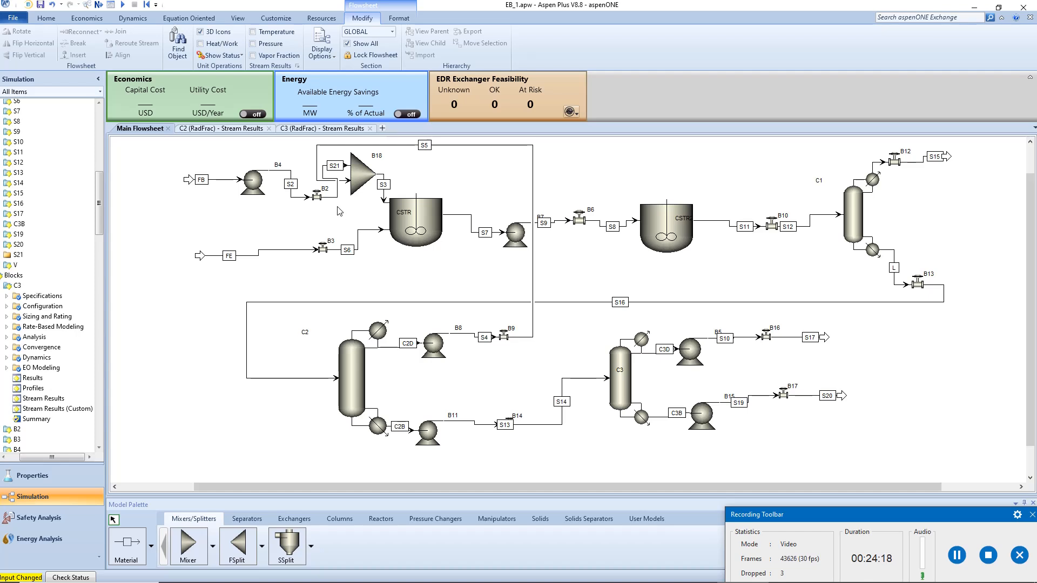
pyautogui.moveTo(396, 145); pyautogui.dragTo(393, 243)
pyautogui.click(433, 174)
# Raise valve B2 and the FB feed line with its pump B4 to line up with mixer B18's upper inlet.
pyautogui.moveTo(318, 198); pyautogui.dragTo(311, 168)
pyautogui.click(359, 232)
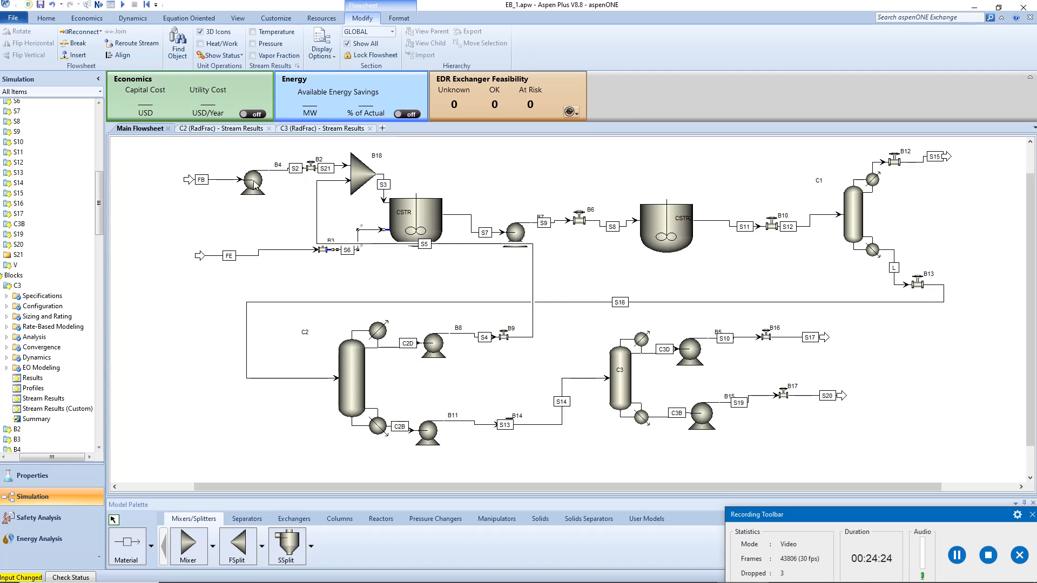
pyautogui.moveTo(171, 162); pyautogui.dragTo(250, 169)
pyautogui.click(346, 207)
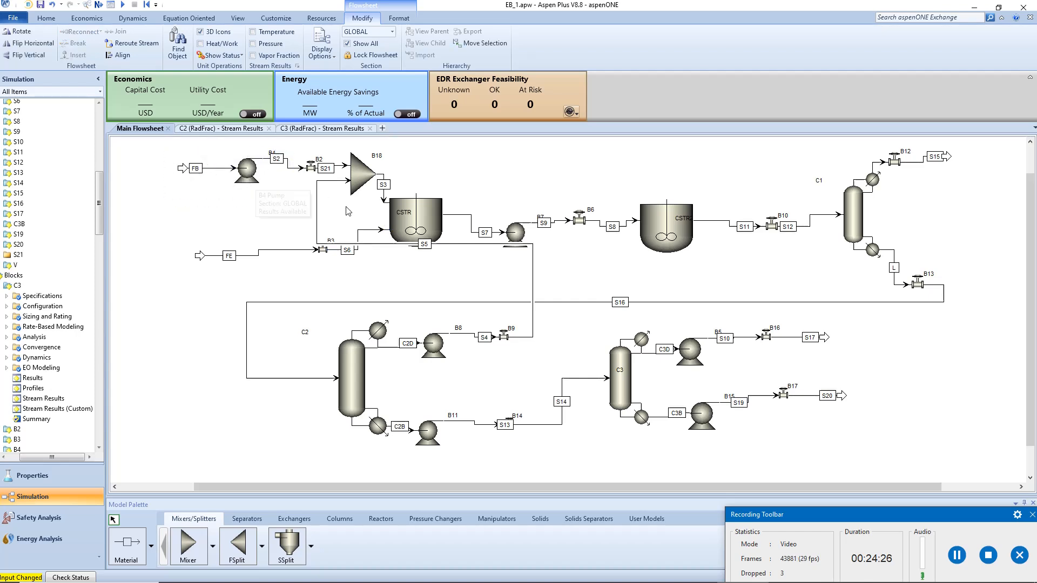
# Lower the horizontal run of stream S5 so it passes clear below the first CSTR and valve B3.
pyautogui.click(459, 244)
pyautogui.moveTo(459, 244); pyautogui.dragTo(459, 267)
pyautogui.click(586, 281)
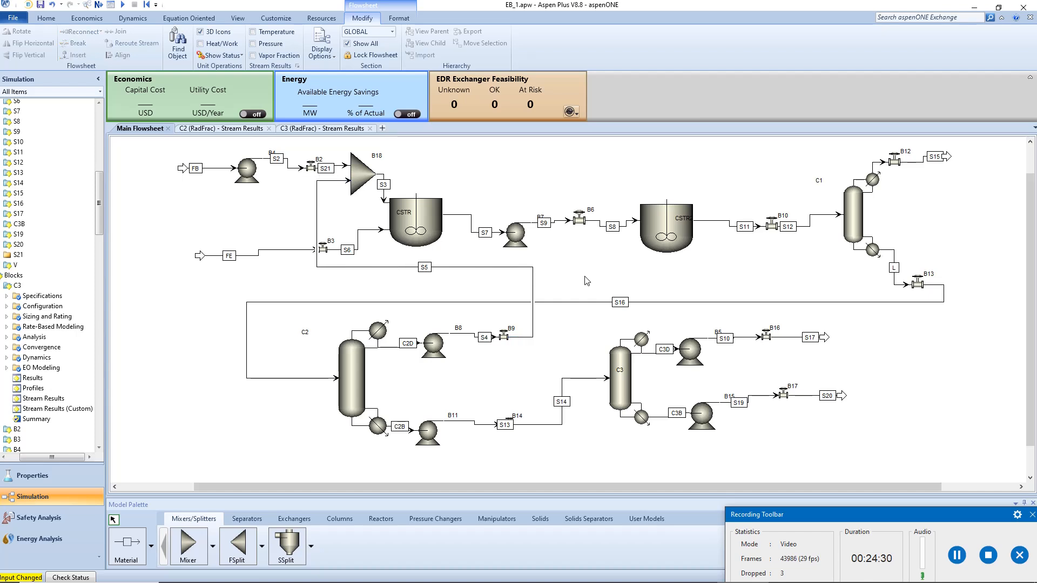
pyautogui.moveTo(830, 512); pyautogui.dragTo(812, 524)
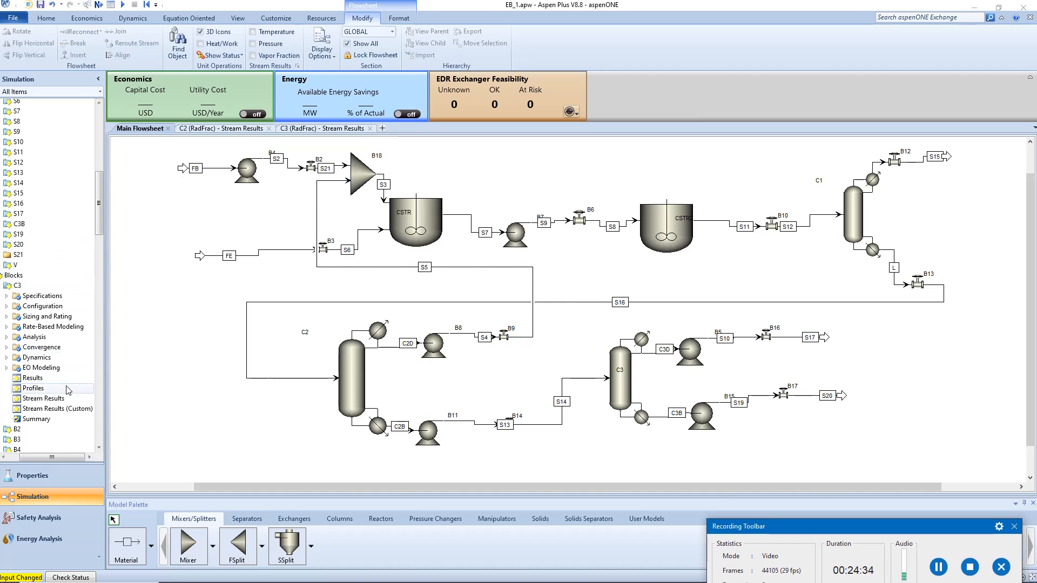
# Open column C2's stream results and run the simulation with the S5 recycle connected.
pyautogui.click(344, 378)
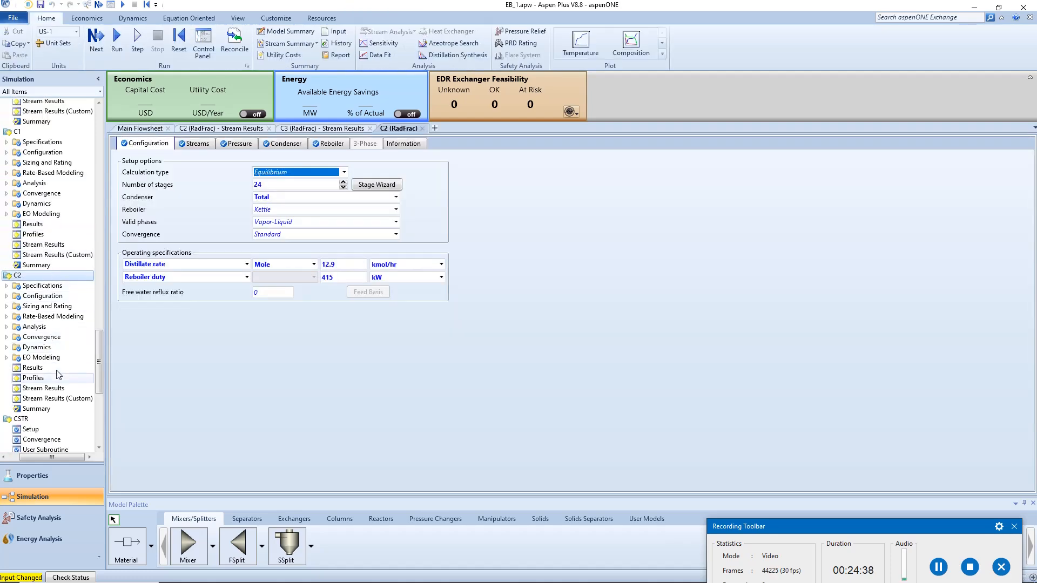
pyautogui.click(61, 388)
pyautogui.click(118, 45)
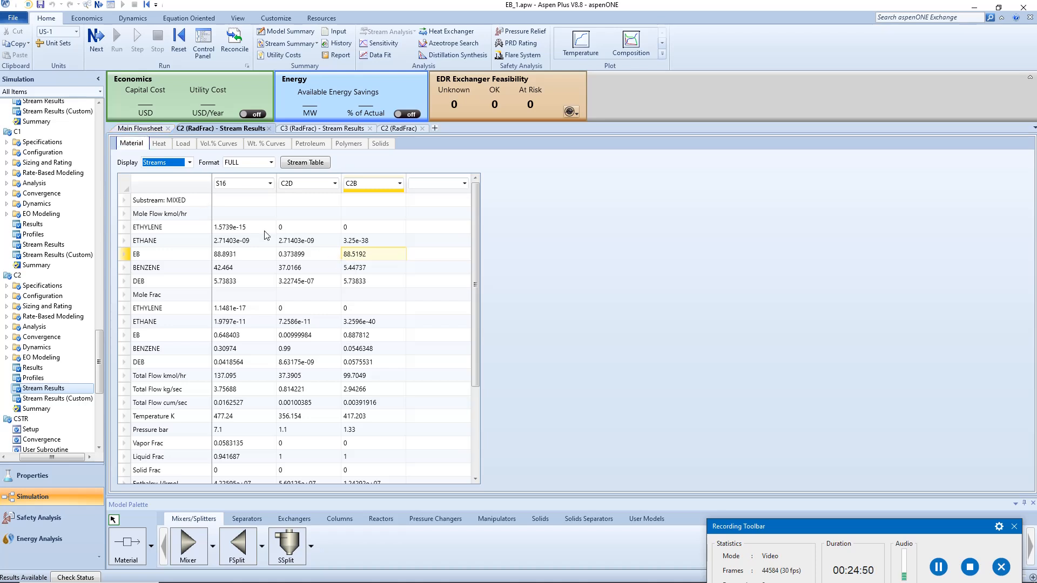
# Examine the component flows of S3, S6 and S7 in the first CSTR's stream results.
pyautogui.click(143, 130)
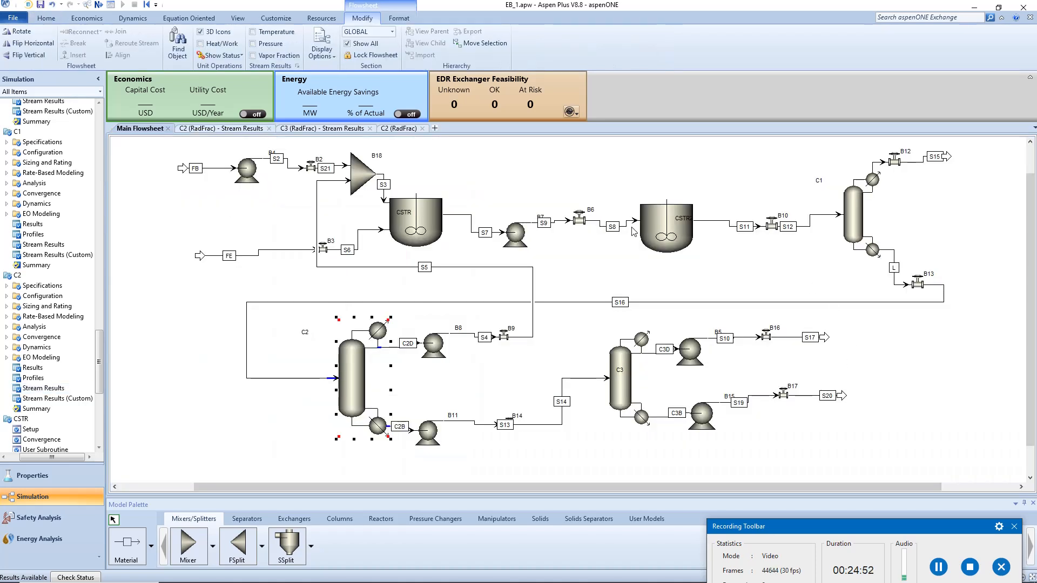
pyautogui.doubleClick(438, 221)
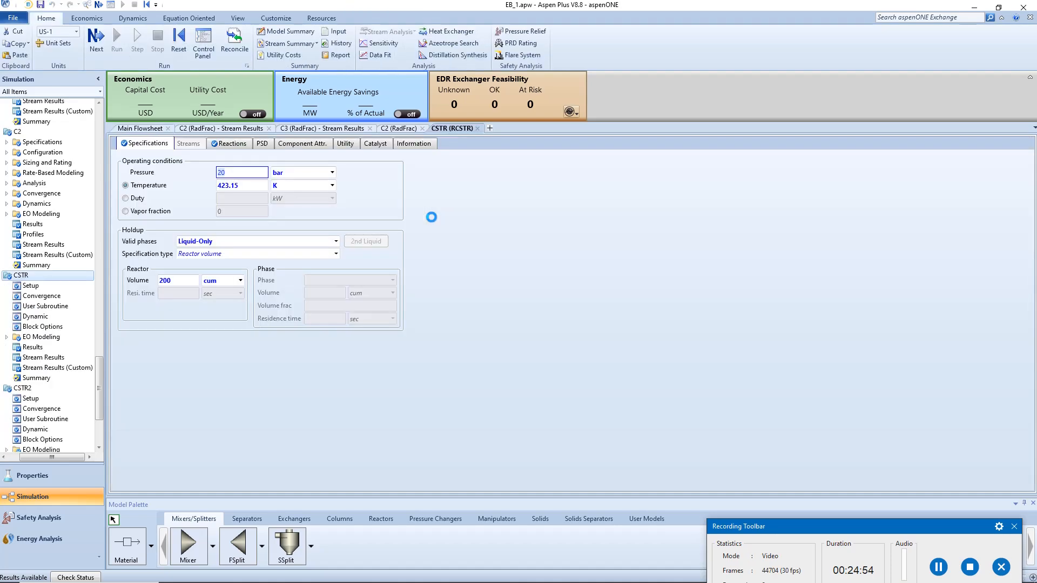
pyautogui.click(56, 357)
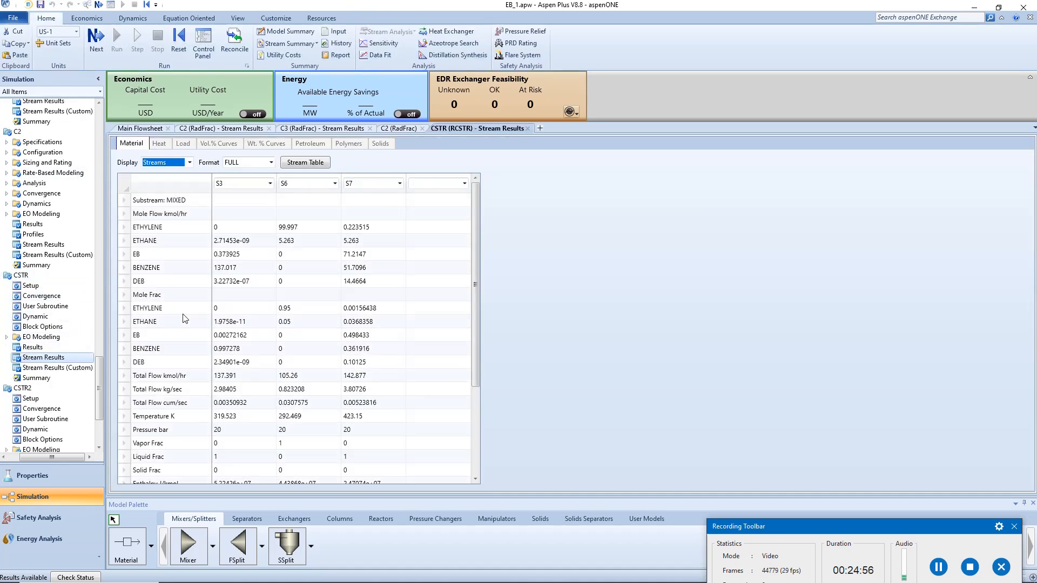
pyautogui.click(358, 278)
pyautogui.click(527, 128)
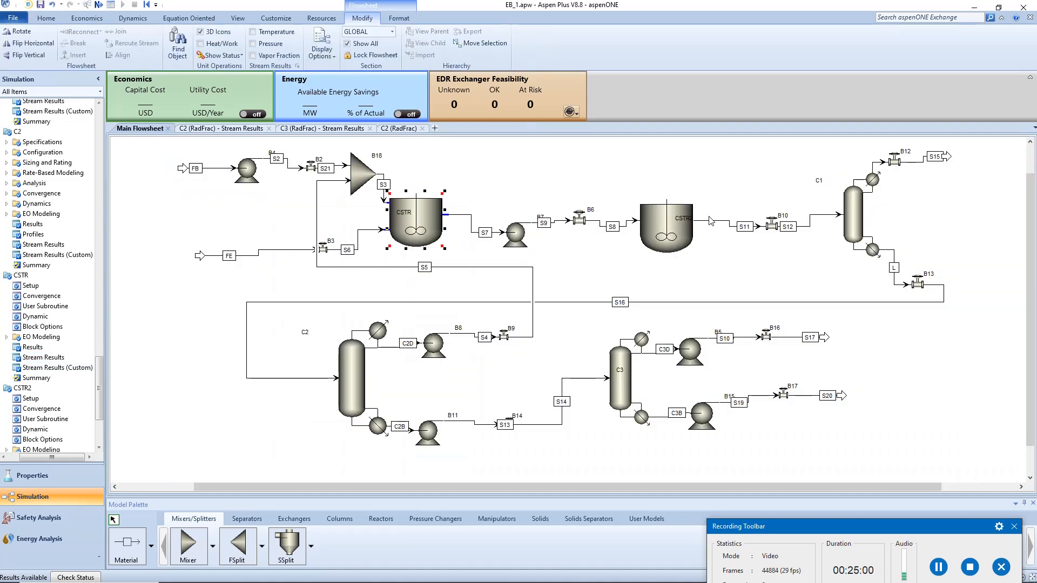
# Examine the component flows of S8 and S11 in CSTR2's stream results, including benzene in S11.
pyautogui.click(683, 233)
pyautogui.doubleClick(683, 233)
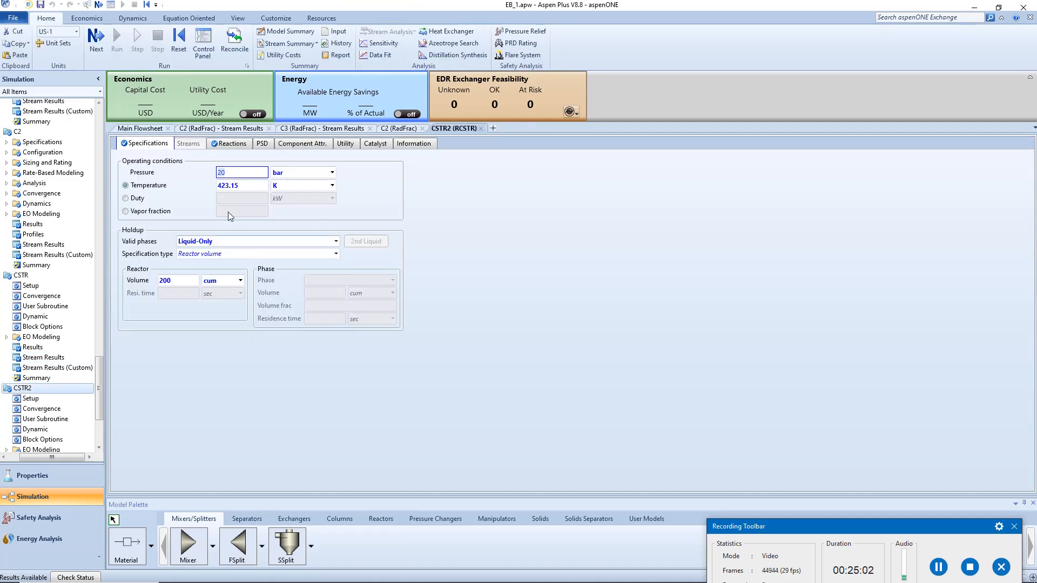
pyautogui.click(53, 367)
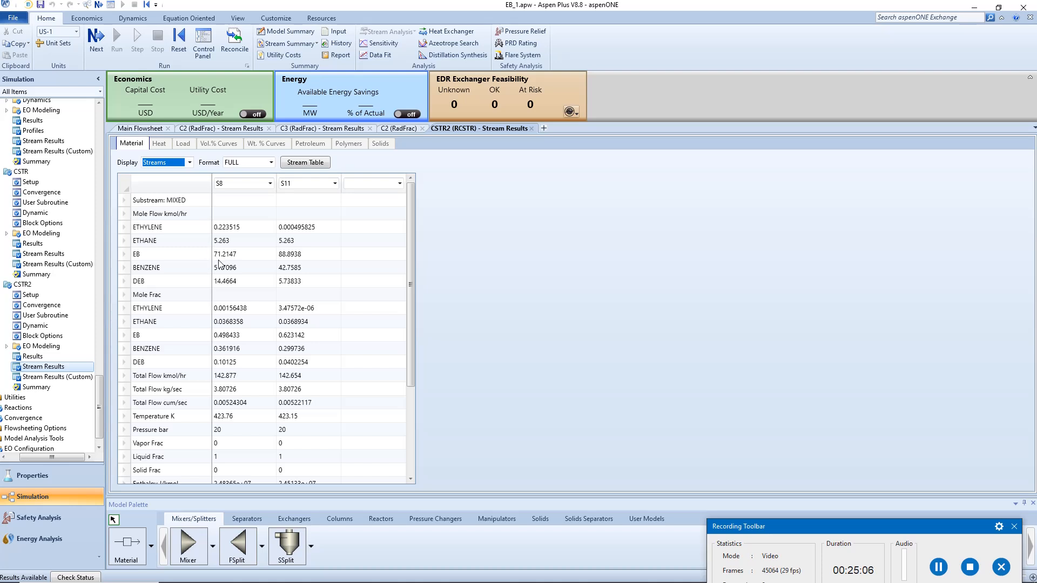
pyautogui.click(292, 269)
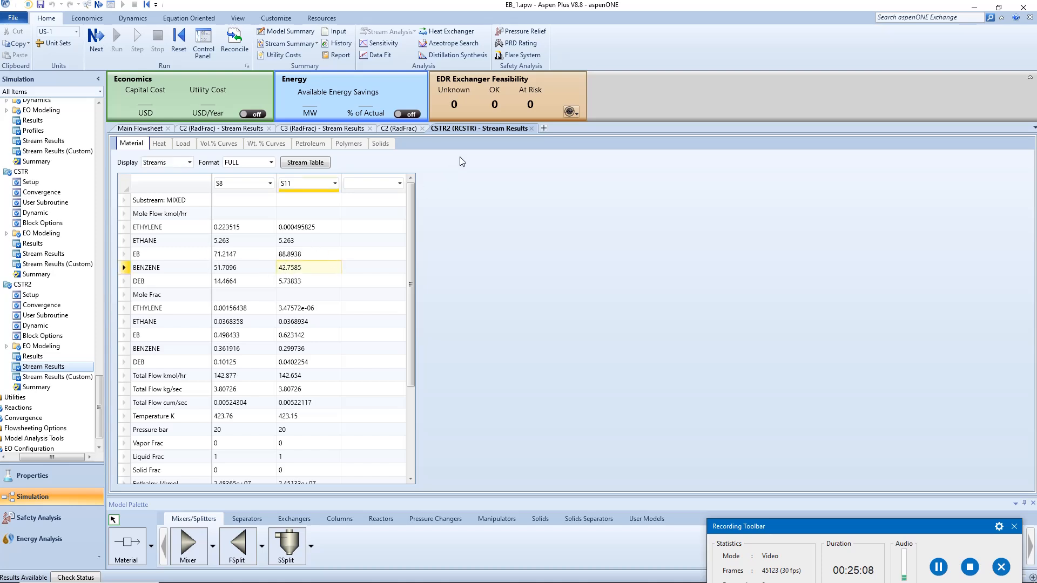
pyautogui.click(532, 128)
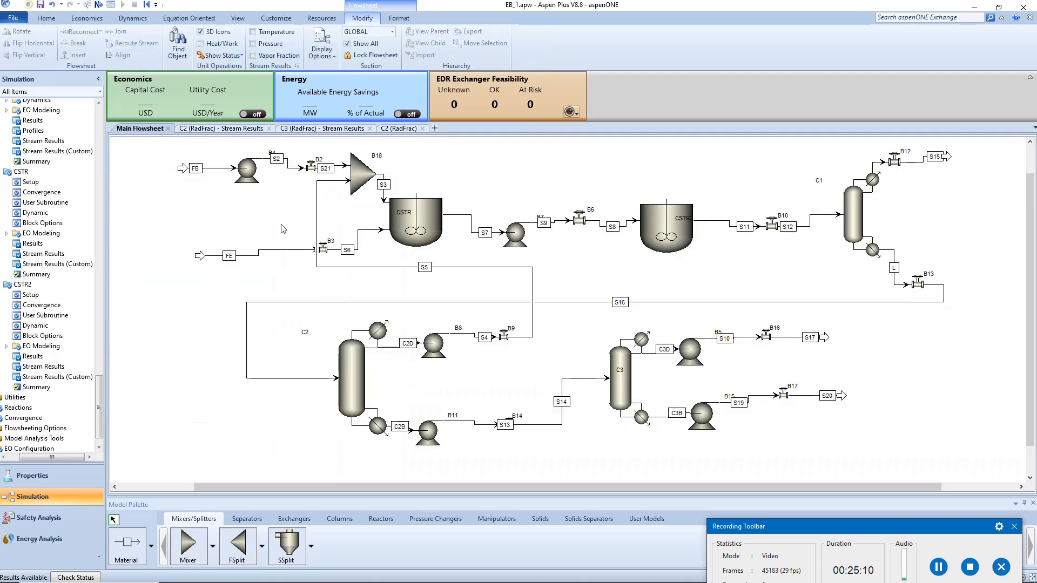
# Move the first CSTR slightly away from mixer B18, toward pump B7.
pyautogui.moveTo(432, 215); pyautogui.dragTo(443, 220)
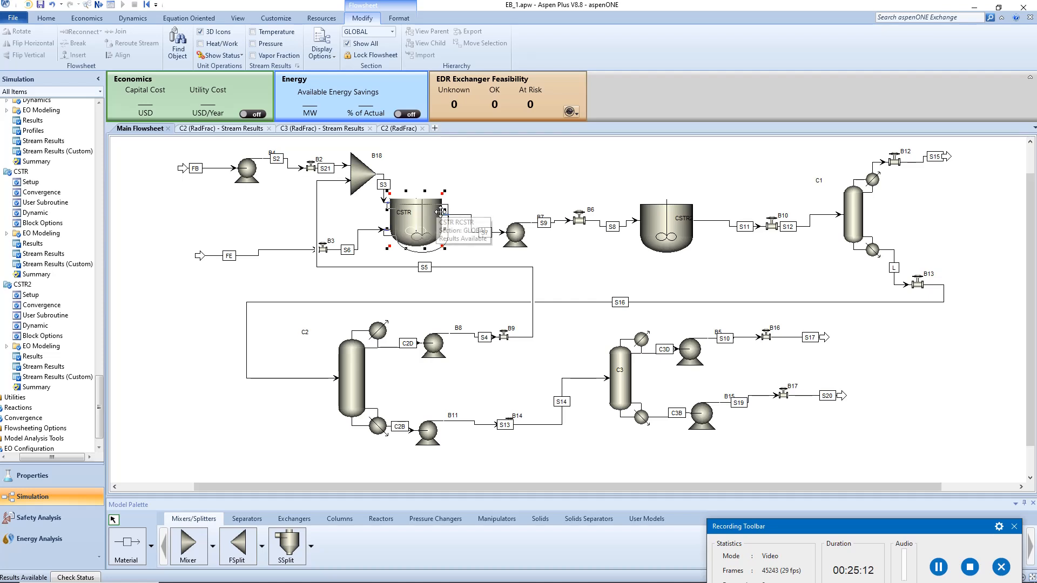
pyautogui.click(465, 186)
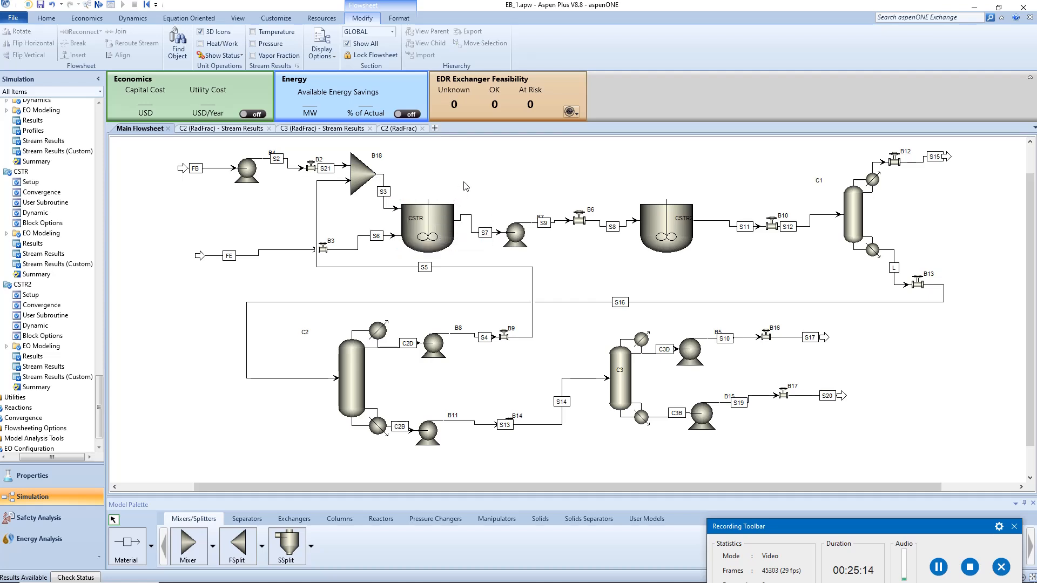
pyautogui.moveTo(161, 150); pyautogui.dragTo(265, 199)
pyautogui.click(255, 233)
# Copy the ETHYLENE to DEB mole flows from stream S3's results into its input composition in kmol/hr.
pyautogui.click(383, 203)
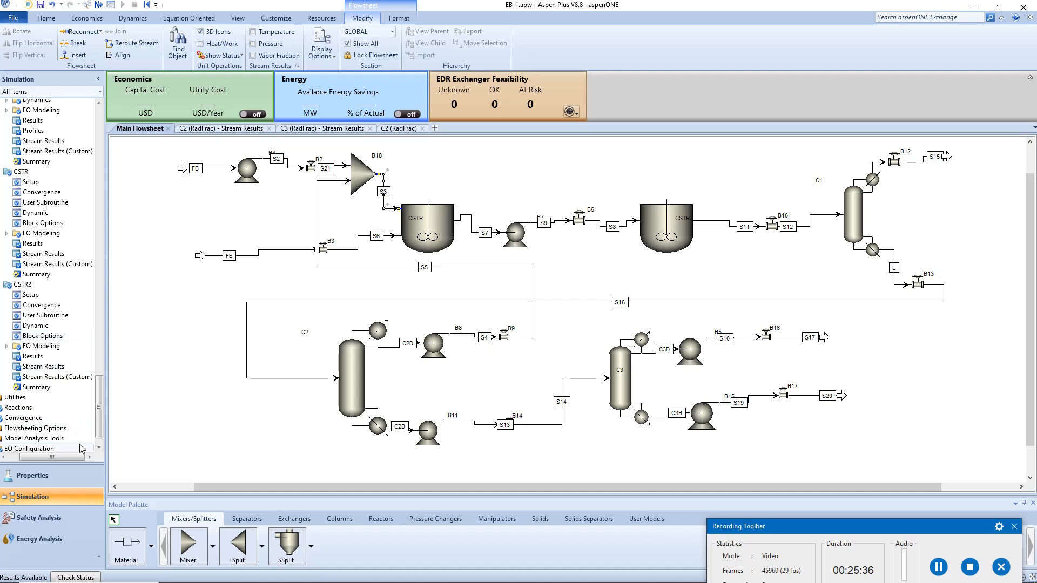
pyautogui.moveTo(66, 457); pyautogui.dragTo(41, 459)
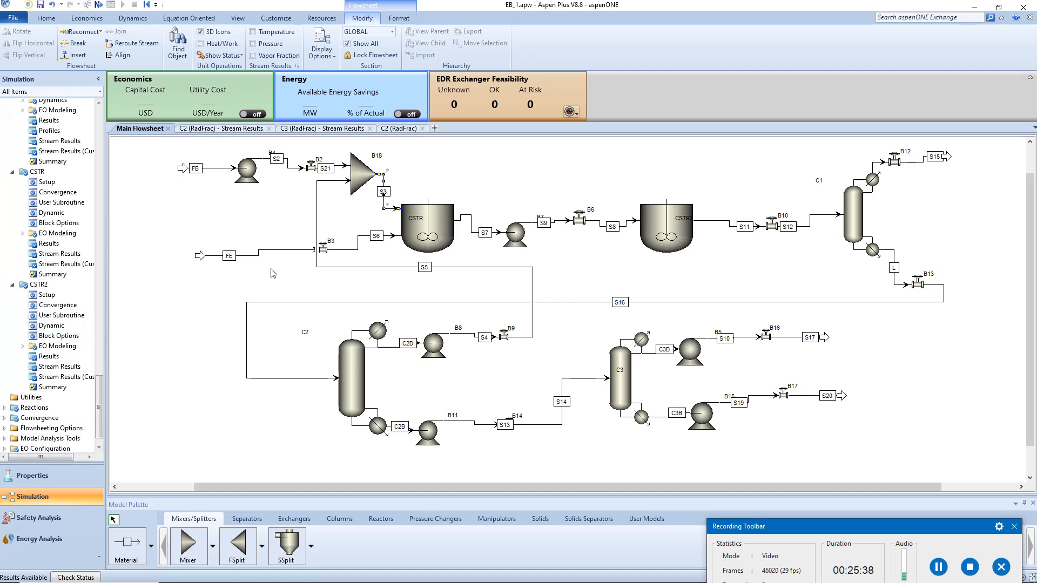
pyautogui.doubleClick(383, 207)
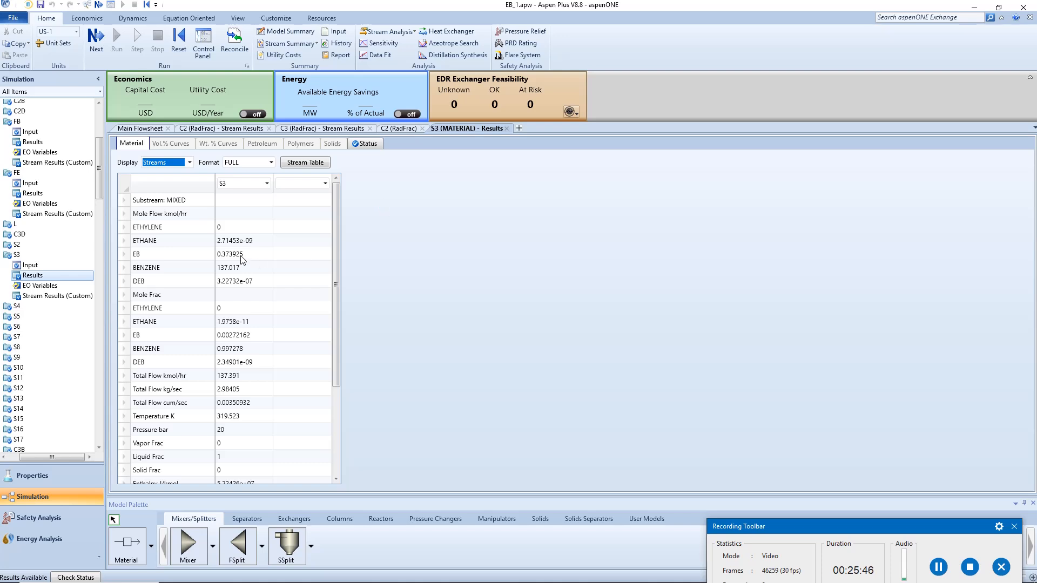
pyautogui.moveTo(243, 227); pyautogui.dragTo(235, 282)
pyautogui.hotkey('ctrl', 'c')
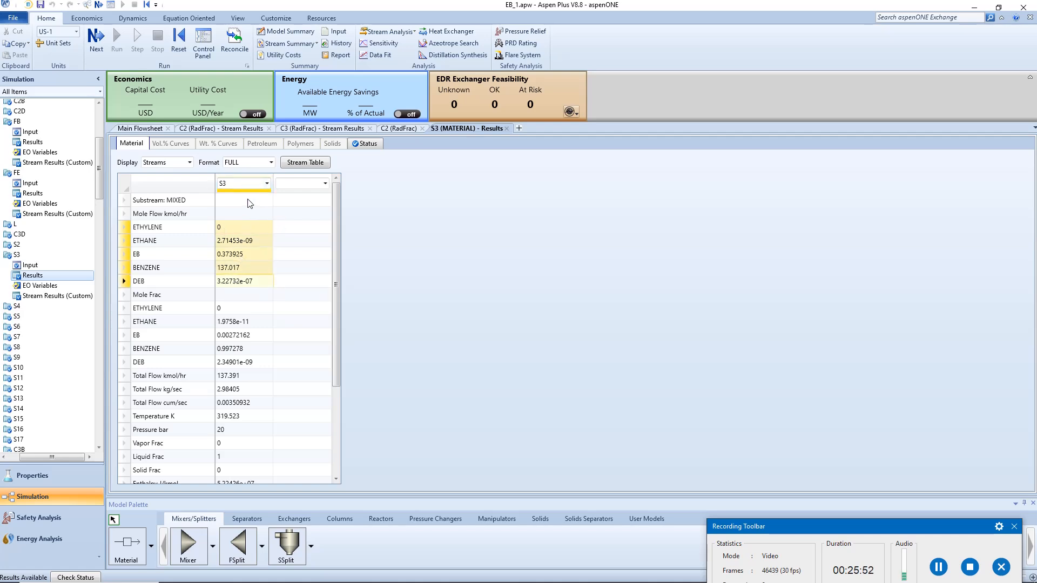
pyautogui.click(80, 267)
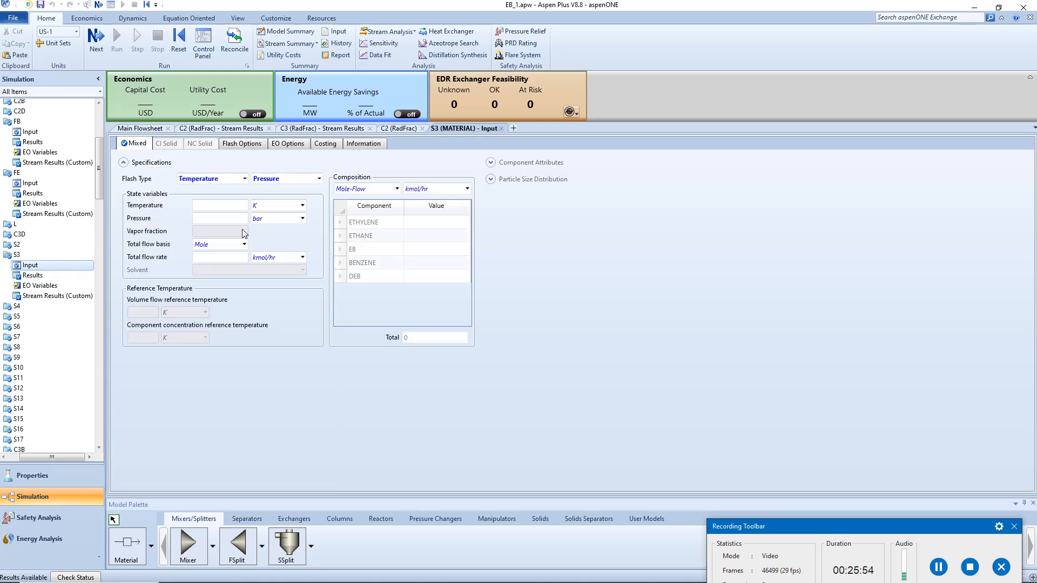
pyautogui.click(444, 227)
pyautogui.hotkey('ctrl', 'v')
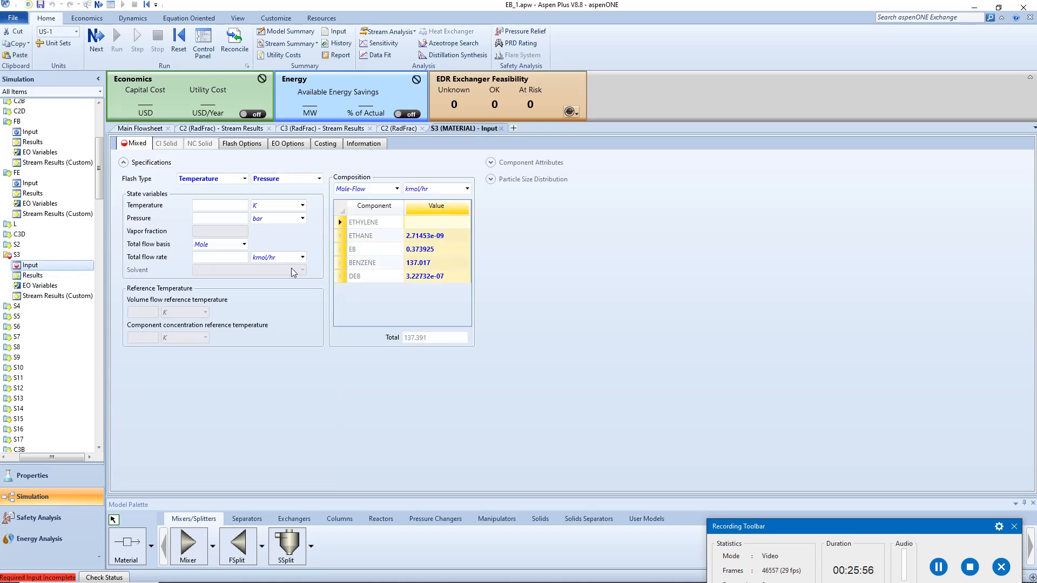
# Set stream S3's input temperature to 319 K and pressure to 20 bar, based on its calculated results.
pyautogui.click(43, 274)
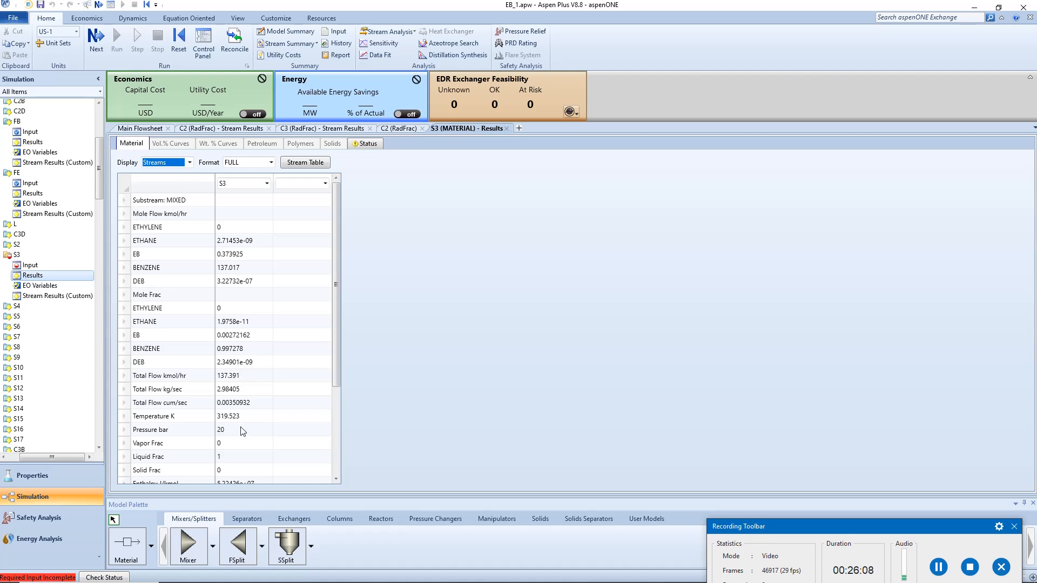
pyautogui.click(38, 265)
pyautogui.click(216, 206)
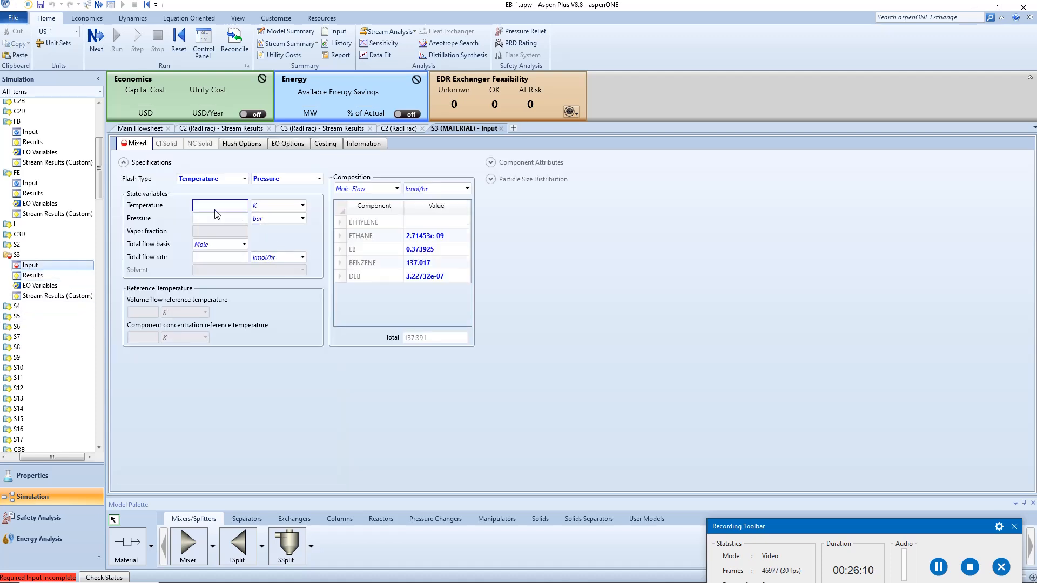
pyautogui.write('319')
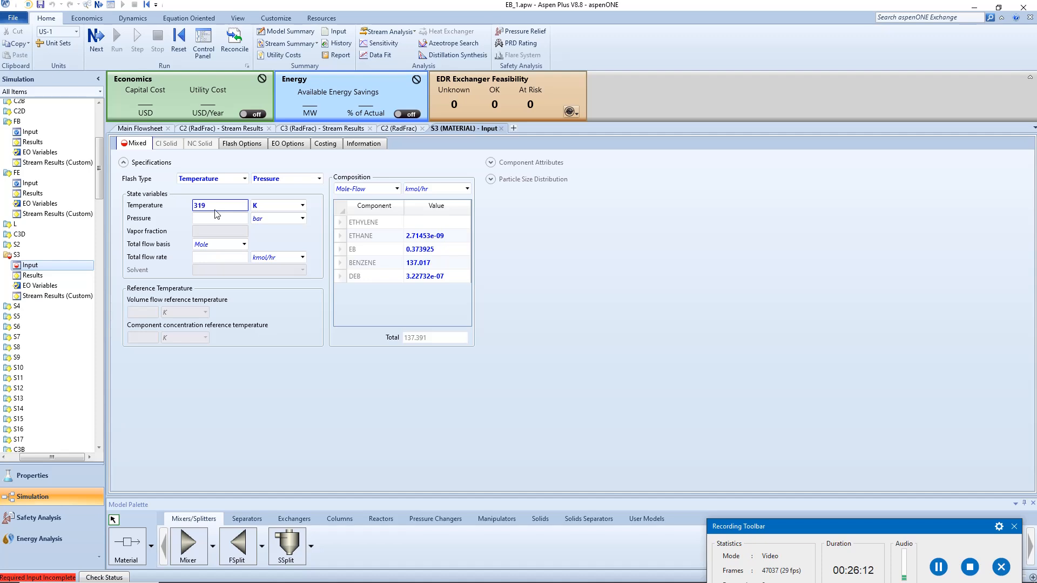
pyautogui.click(218, 218)
pyautogui.press('Return')
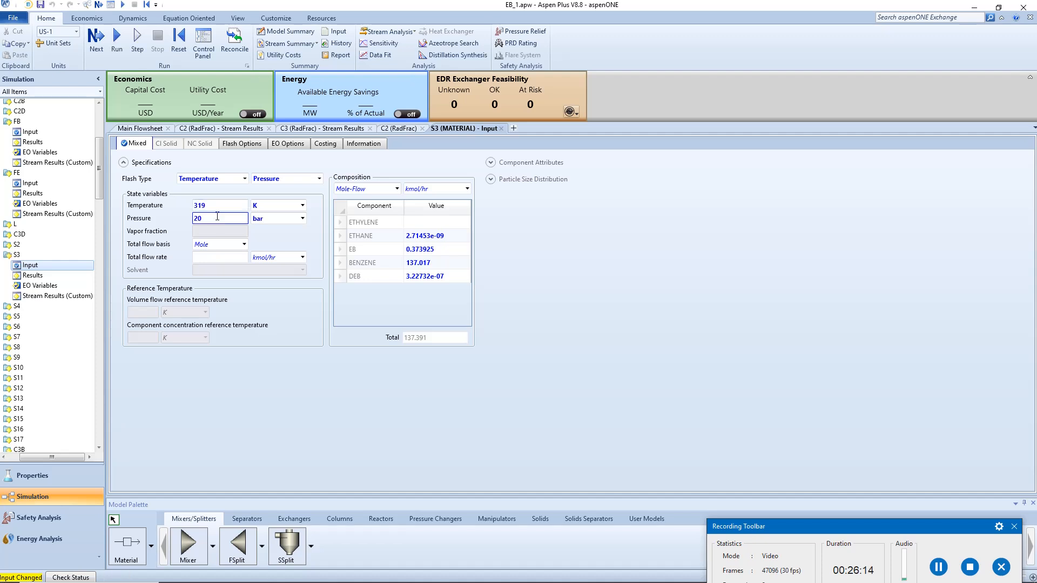
# Set the benzene mole flow in S3's input composition to 140 kmol/hr and close the stream form.
pyautogui.click(424, 263)
pyautogui.write('140')
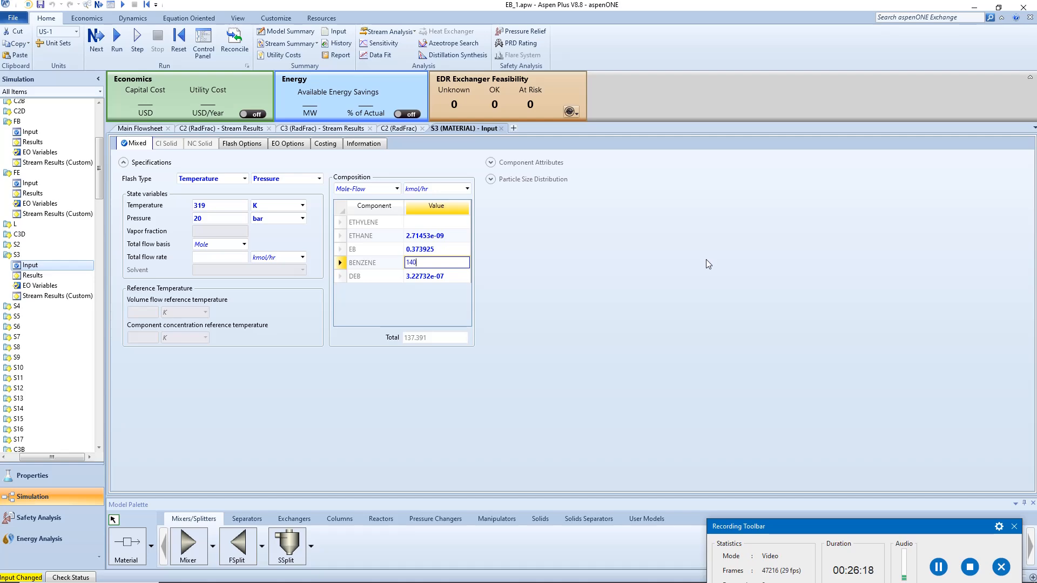
pyautogui.press('Return')
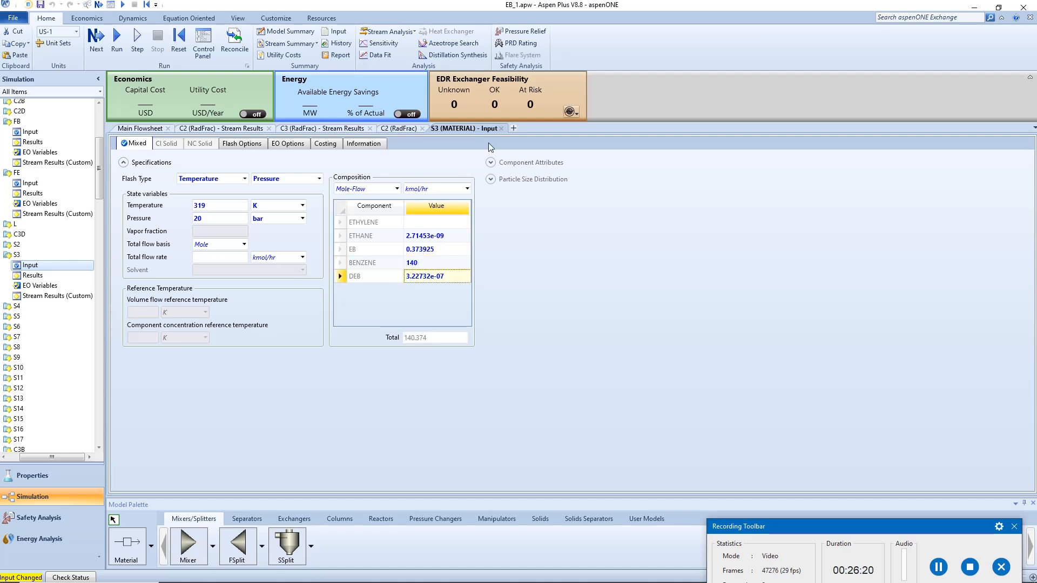
pyautogui.click(501, 128)
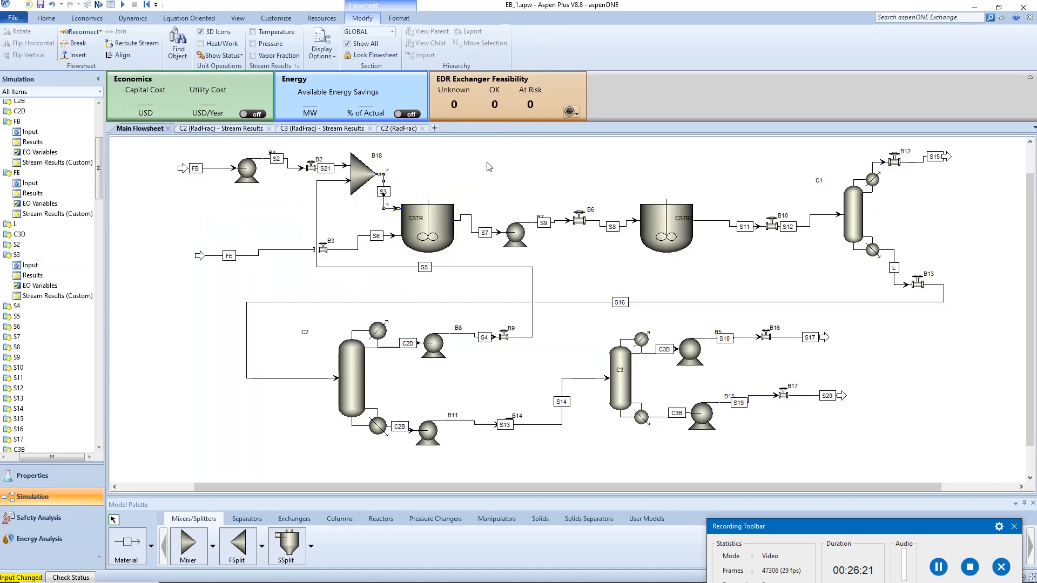
# Create a new calculator block with the ID C-1 in the flowsheeting options.
pyautogui.click(435, 128)
pyautogui.scroll(-4, 58, 233)
pyautogui.scroll(-20, 58, 233)
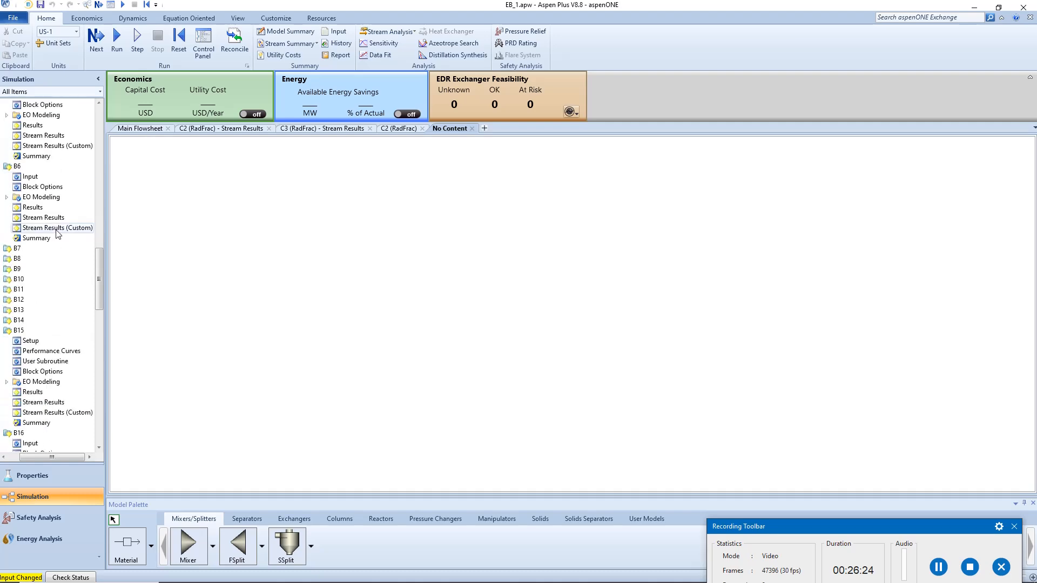
pyautogui.scroll(-3, 58, 233)
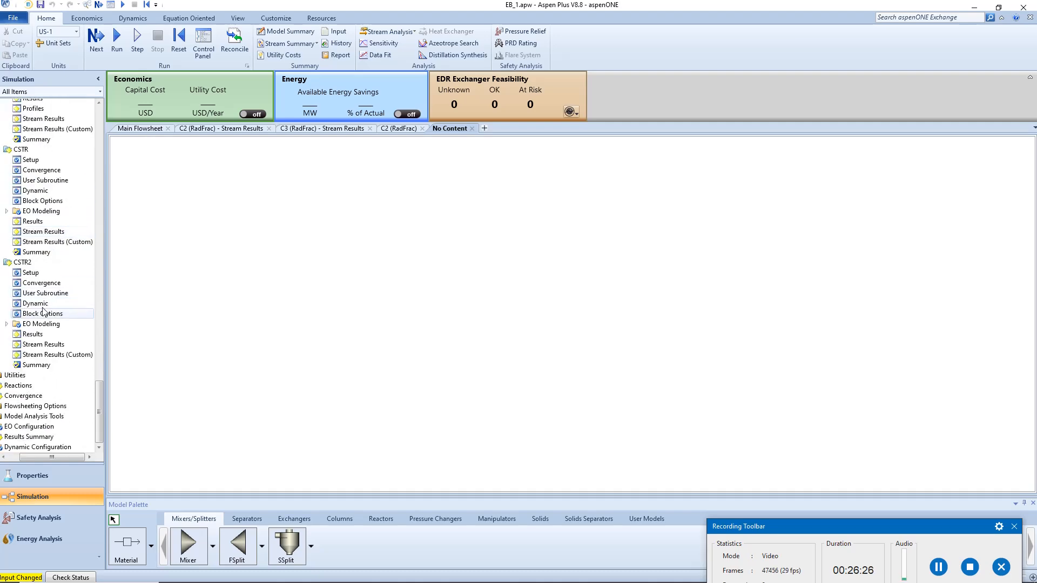
pyautogui.moveTo(53, 460); pyautogui.dragTo(42, 461)
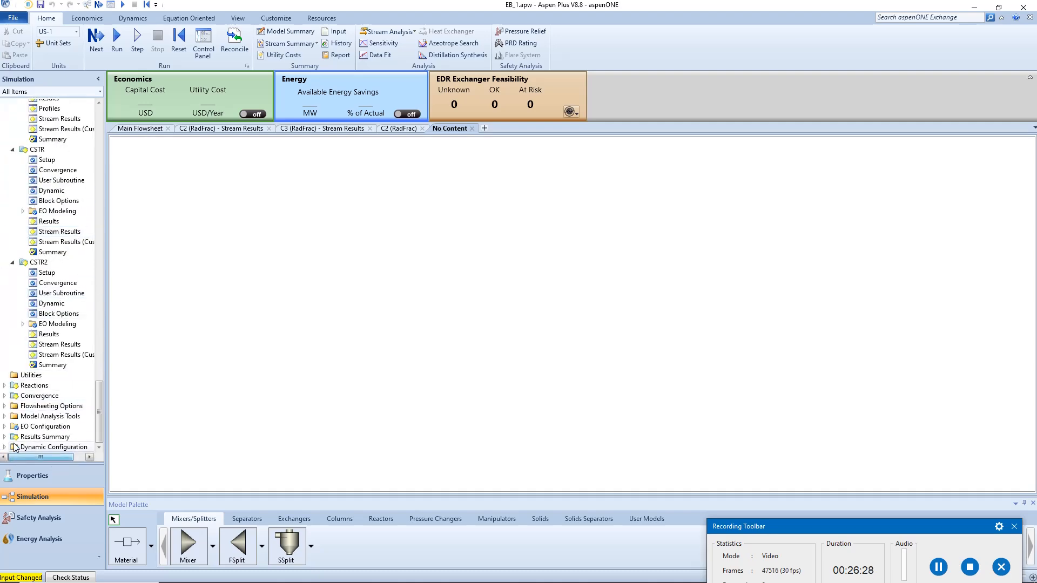
pyautogui.click(4, 406)
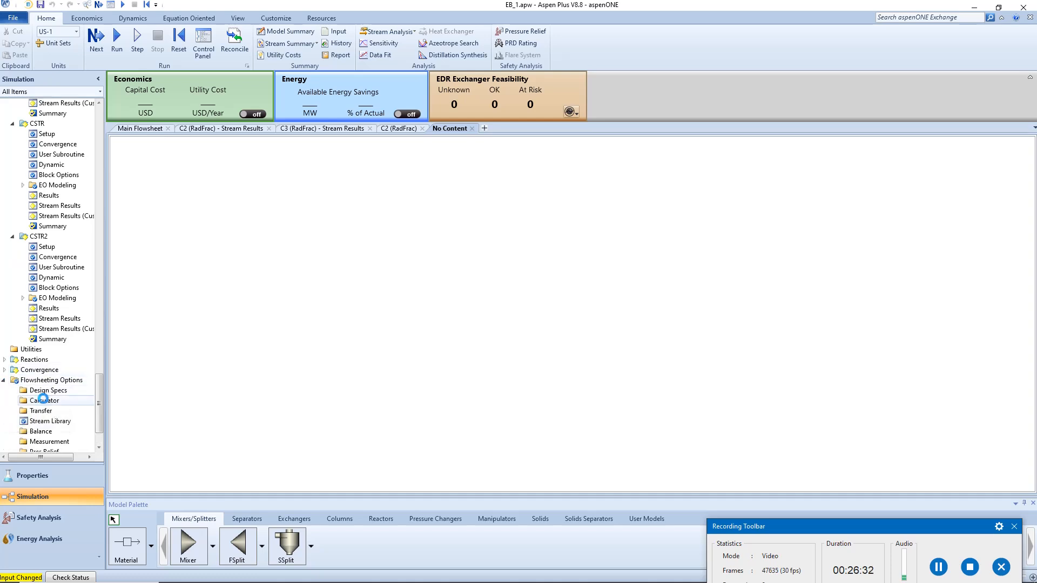
pyautogui.click(44, 400)
pyautogui.click(162, 175)
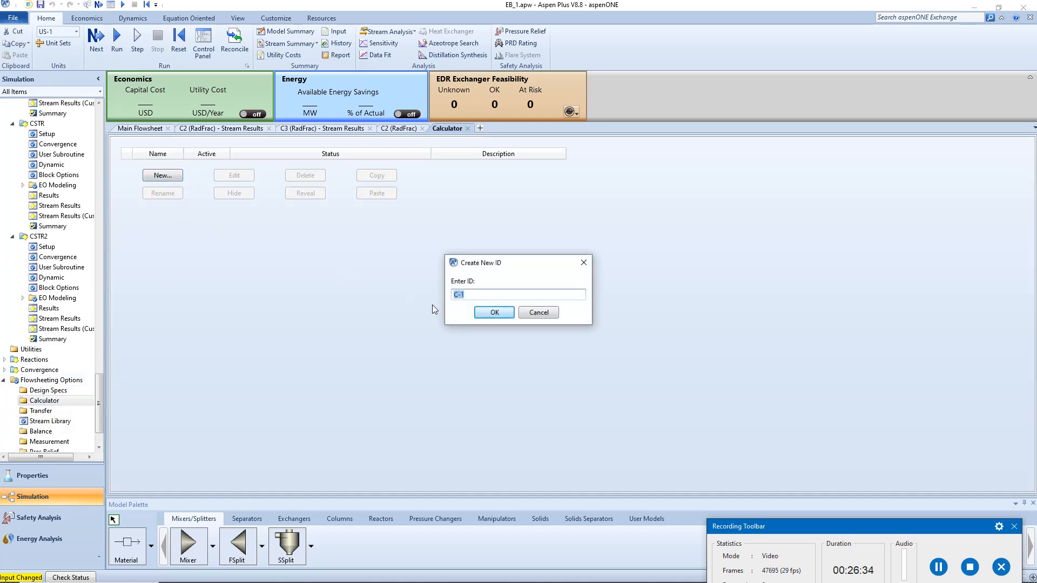
pyautogui.click(493, 312)
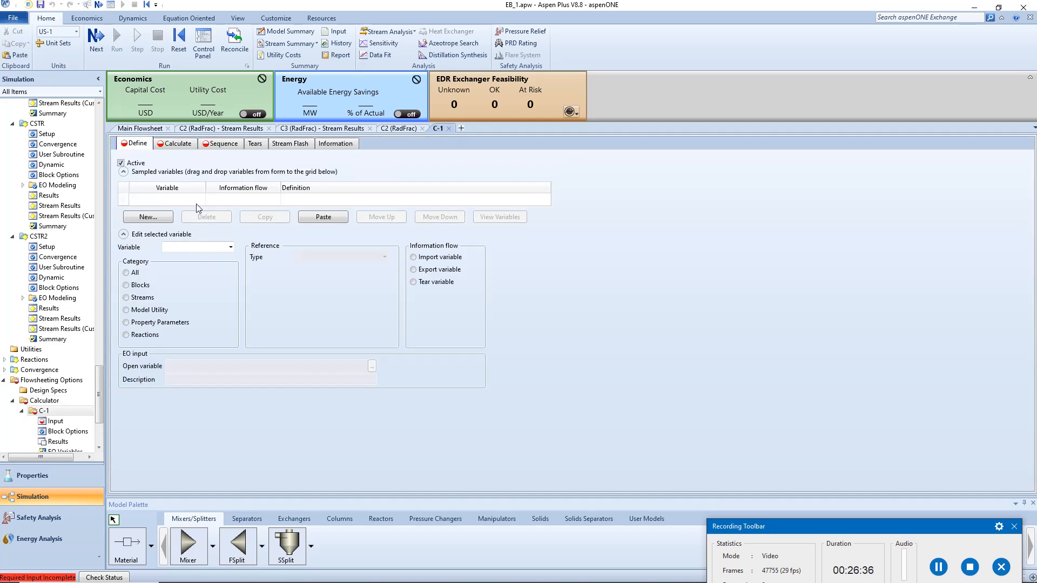
# Add the variables FRESH, TOTAL and RCY to calculator C-1's sampled variables.
pyautogui.click(187, 200)
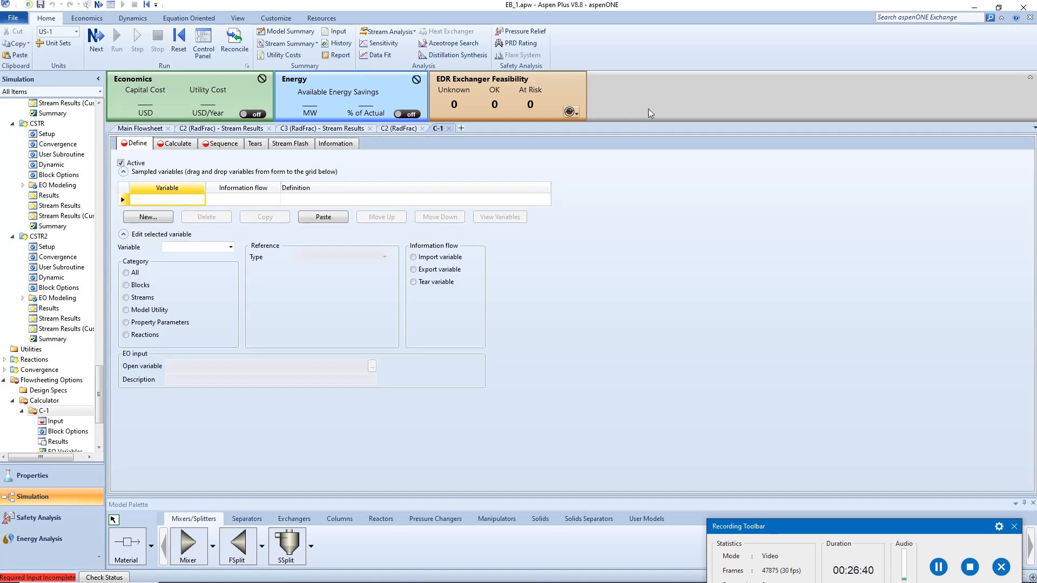
pyautogui.write('F')
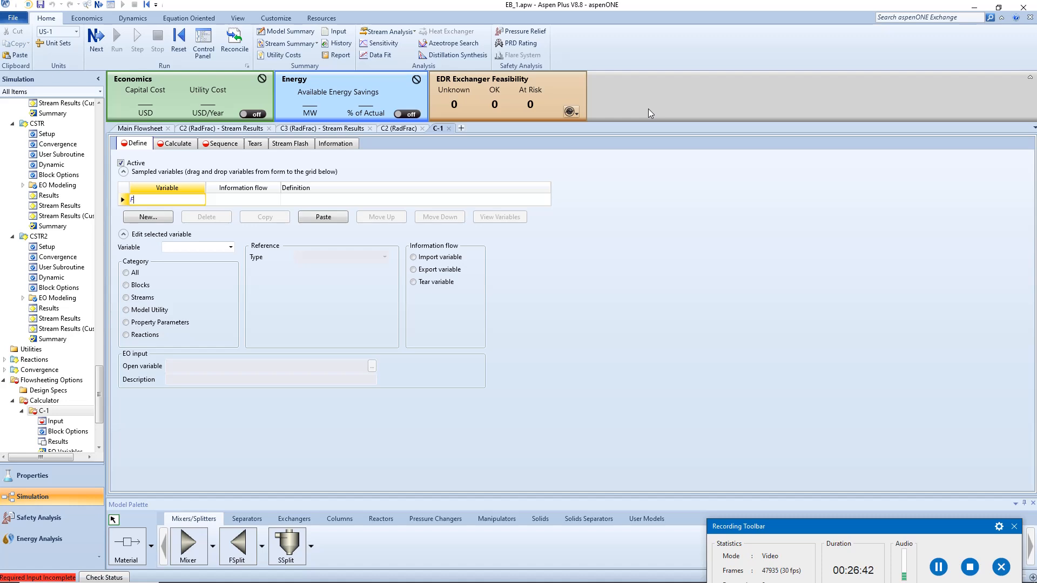
pyautogui.write('RESH')
pyautogui.press('Return')
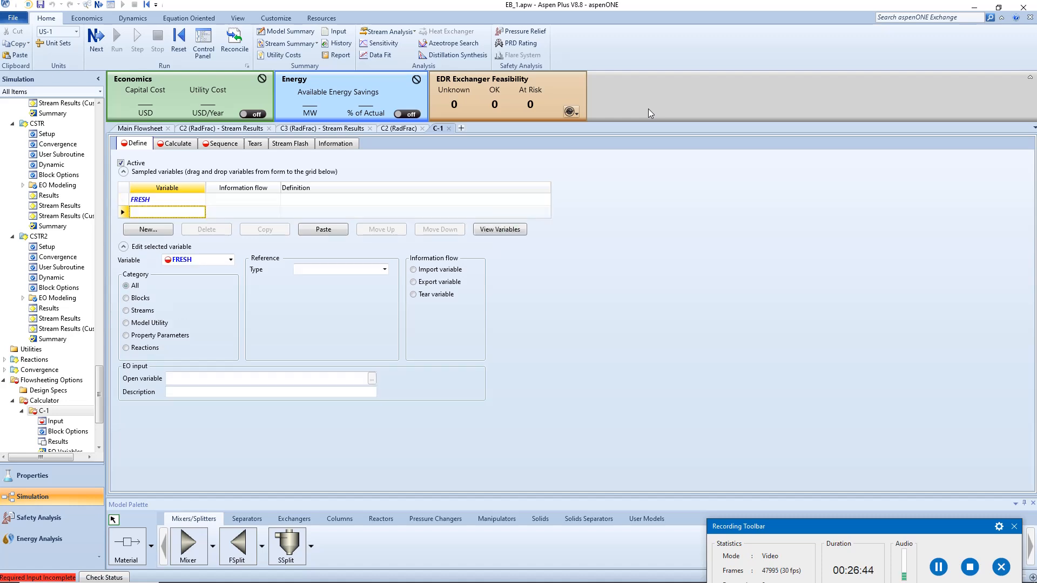
pyautogui.write('TO')
pyautogui.write('TAL')
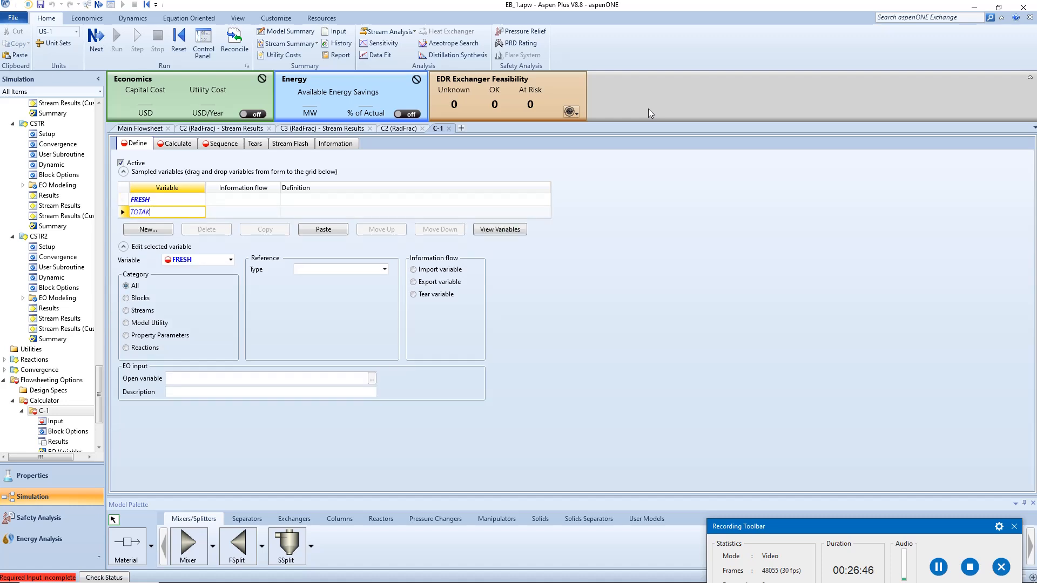
pyautogui.press('Return')
pyautogui.write('F')
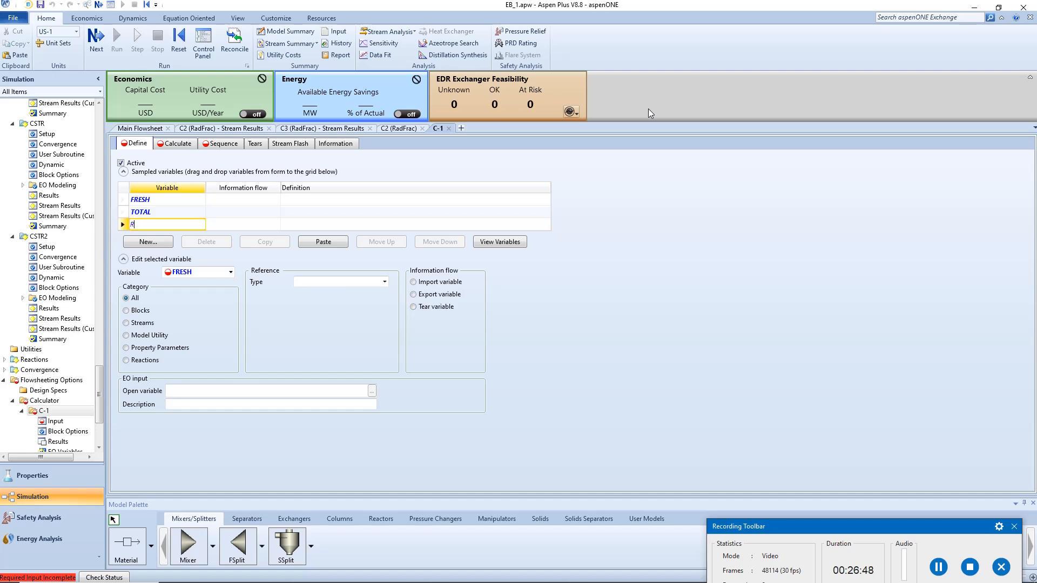
pyautogui.write('CY')
pyautogui.press('Return')
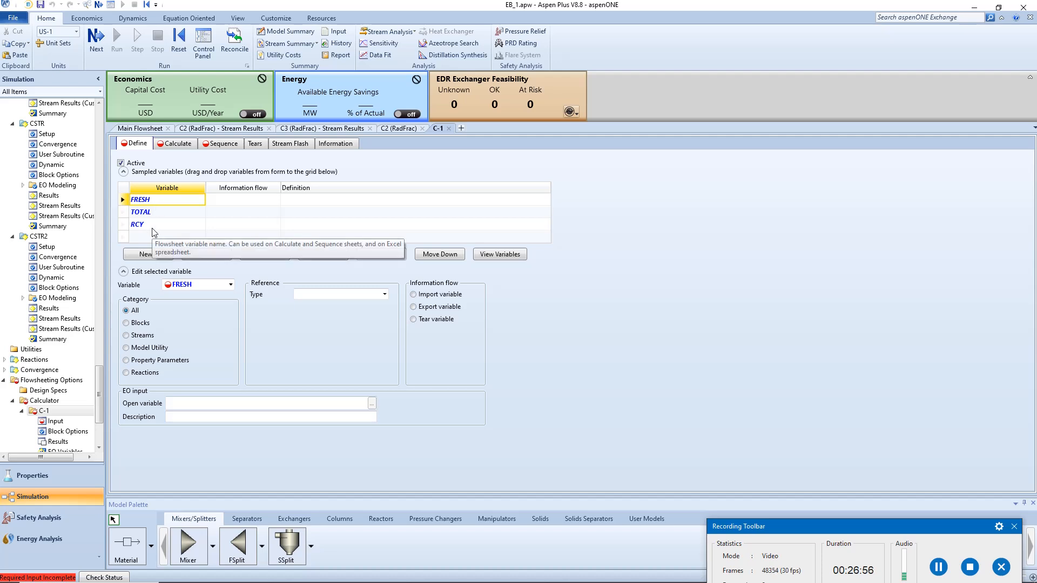
# Define FRESH as an export variable for the benzene mole flow of stream FB in kmol/hr.
pyautogui.click(437, 311)
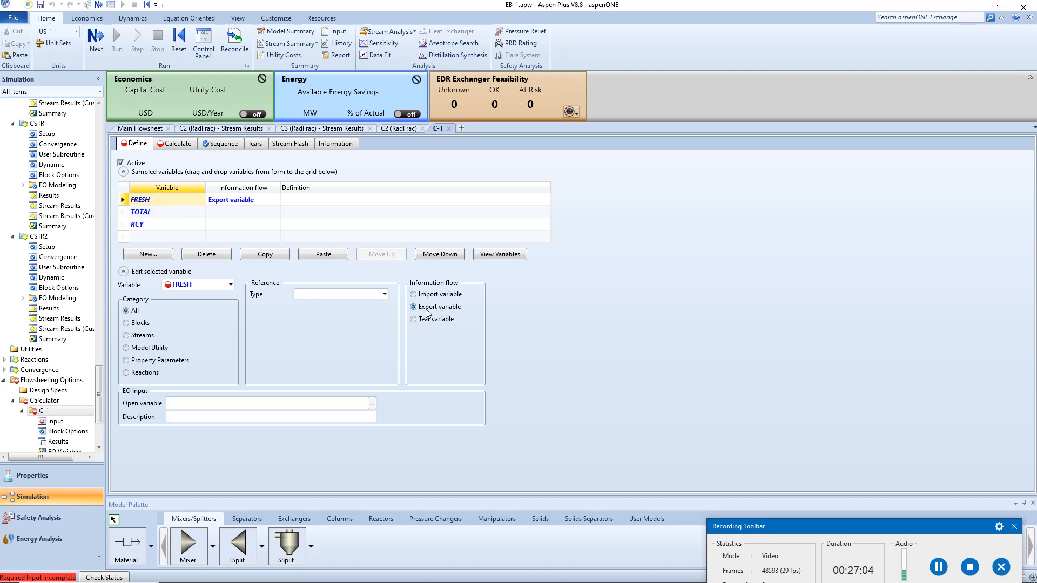
pyautogui.click(147, 336)
pyautogui.click(385, 295)
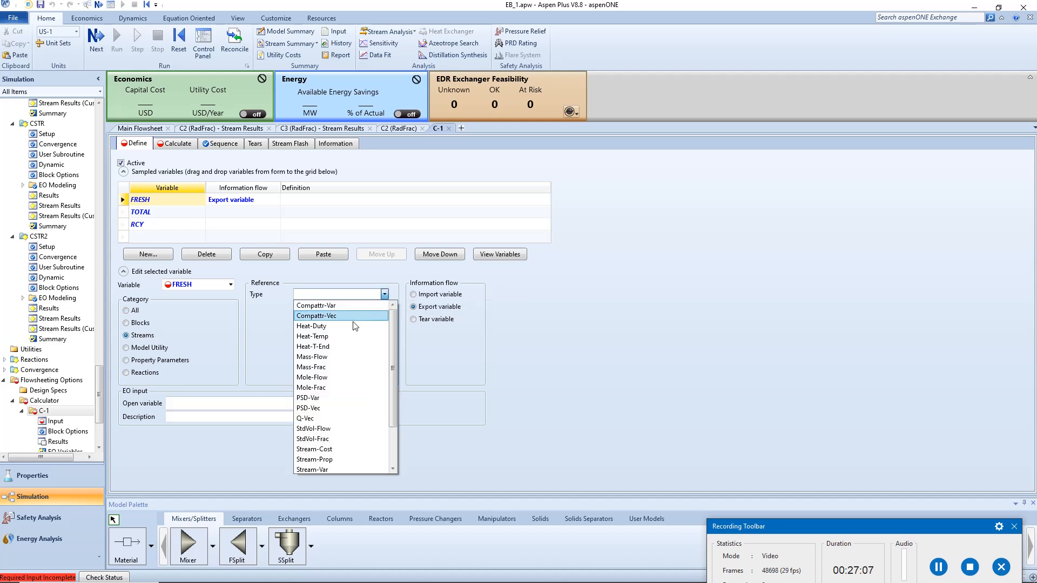
pyautogui.click(338, 377)
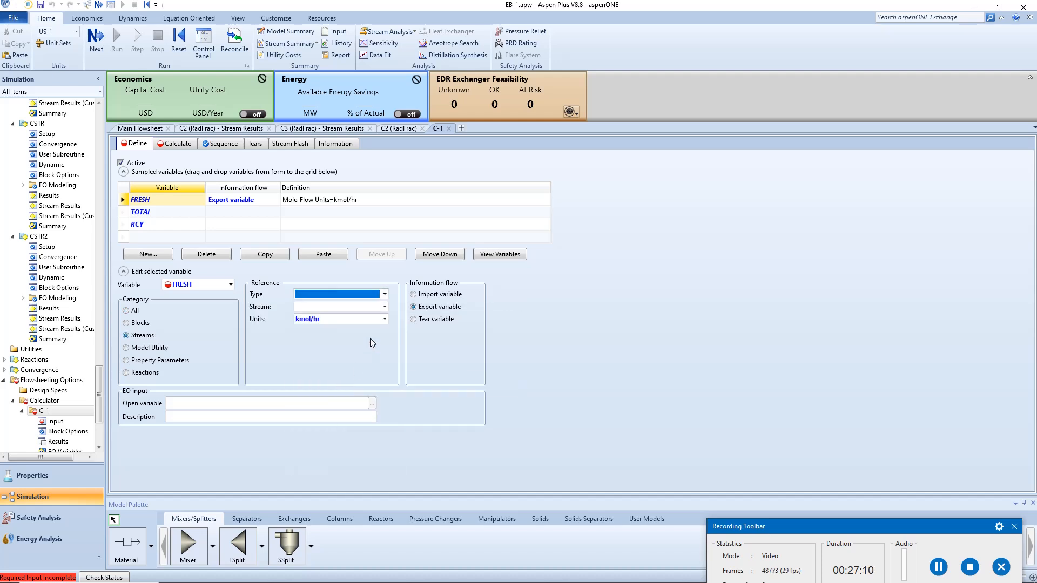
pyautogui.click(384, 306)
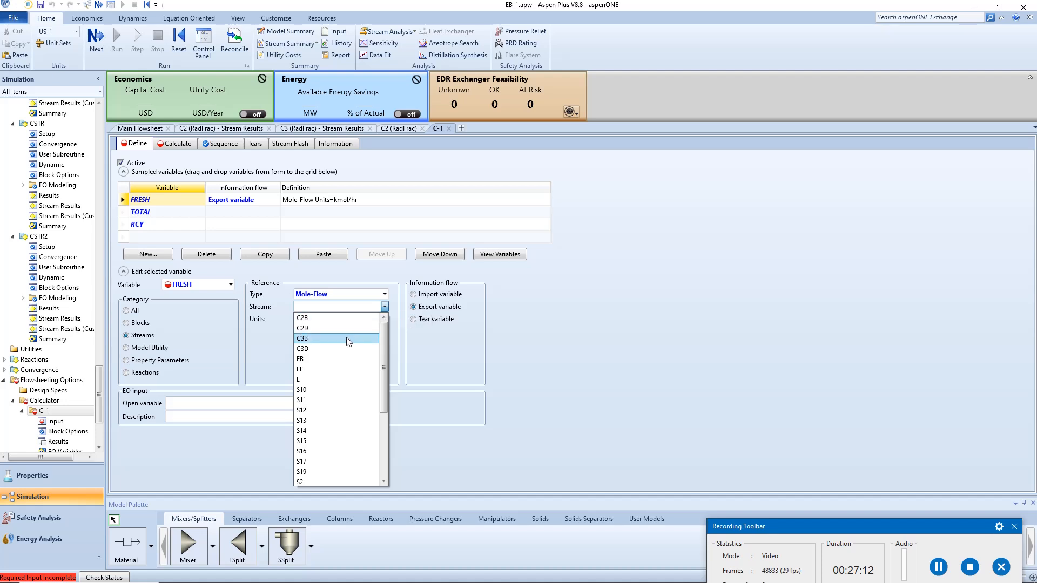
pyautogui.click(333, 366)
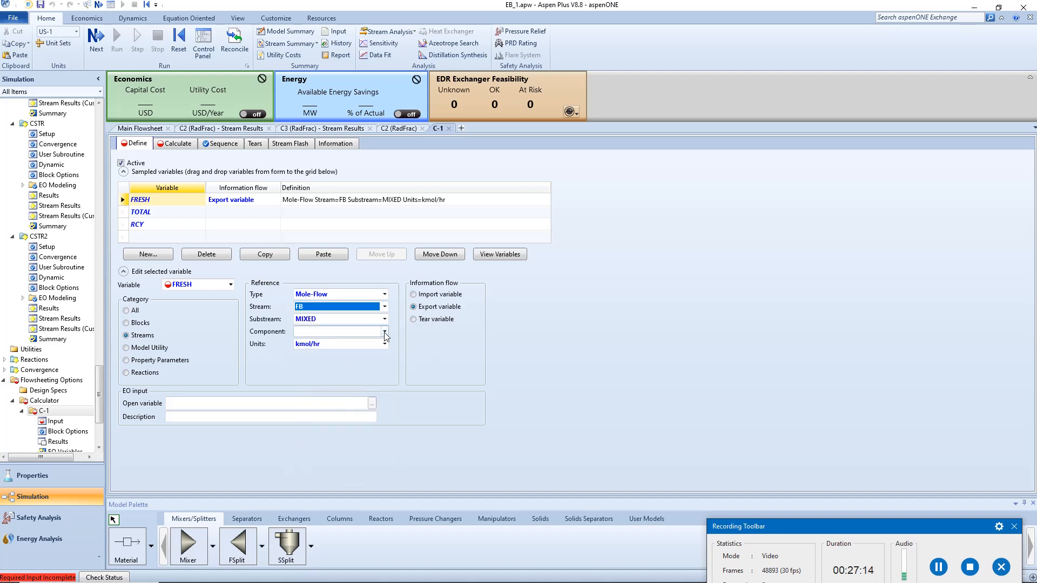
pyautogui.click(384, 331)
pyautogui.click(318, 343)
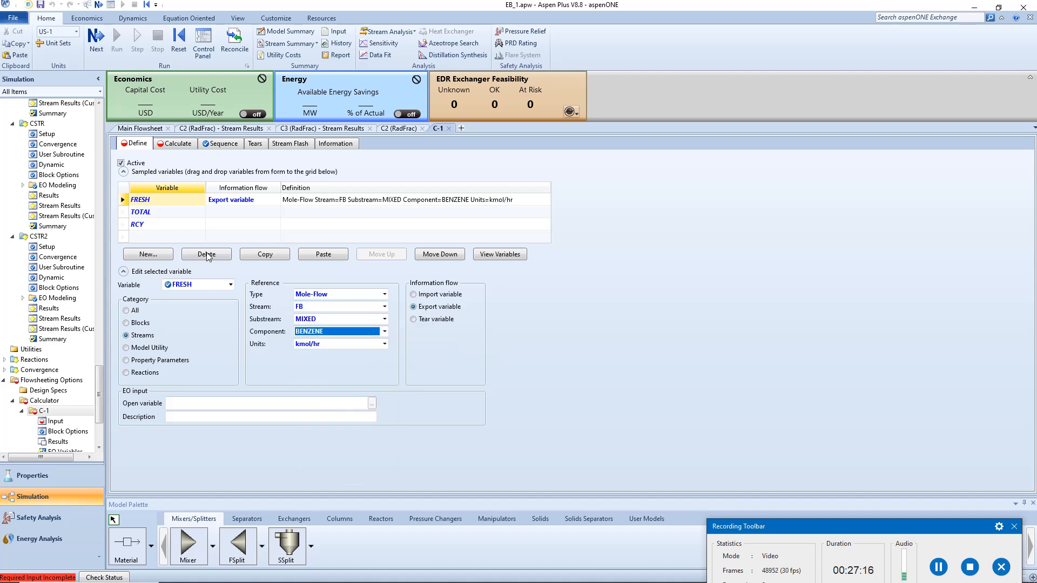
# Define TOTAL as an import variable for the benzene mole flow of stream S3 in kmol/hr.
pyautogui.click(231, 284)
pyautogui.click(218, 309)
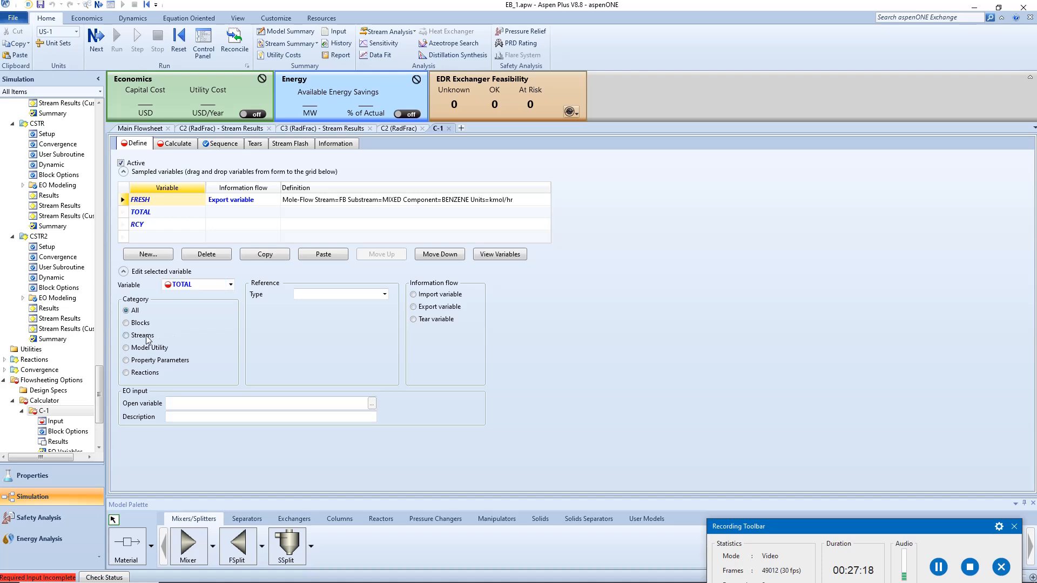
pyautogui.click(414, 294)
pyautogui.click(384, 294)
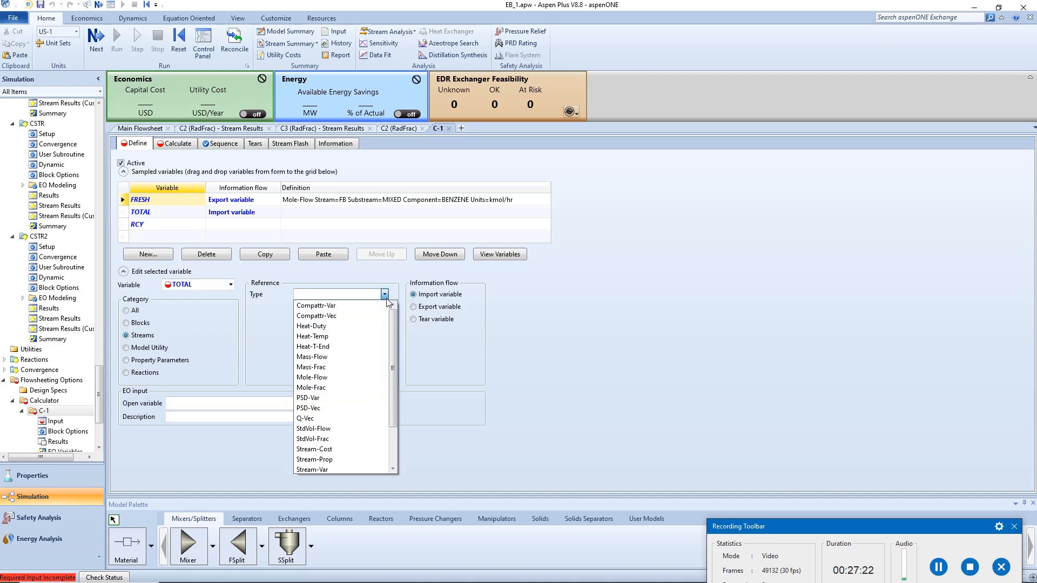
pyautogui.click(339, 378)
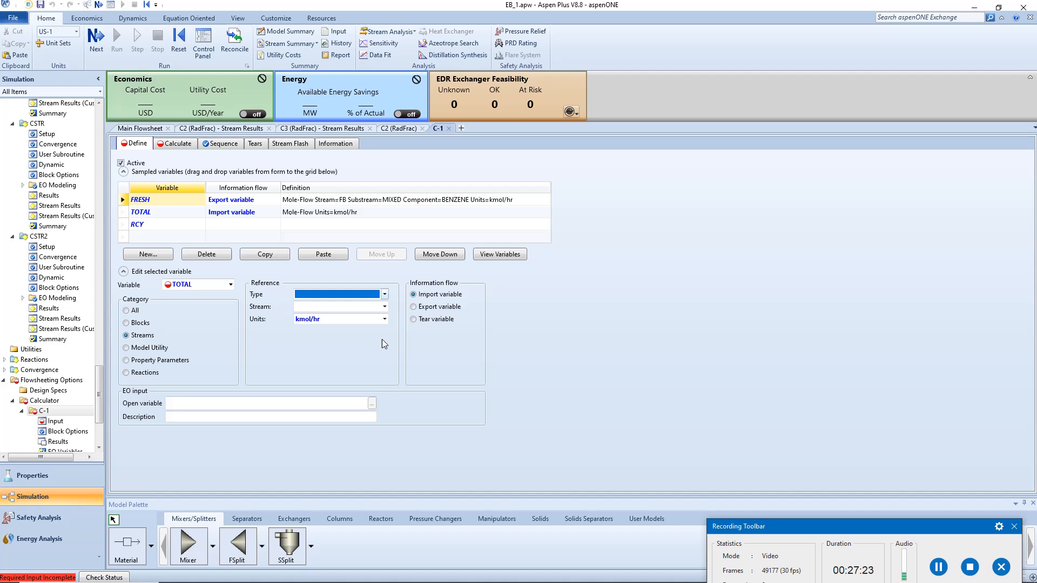
pyautogui.click(385, 307)
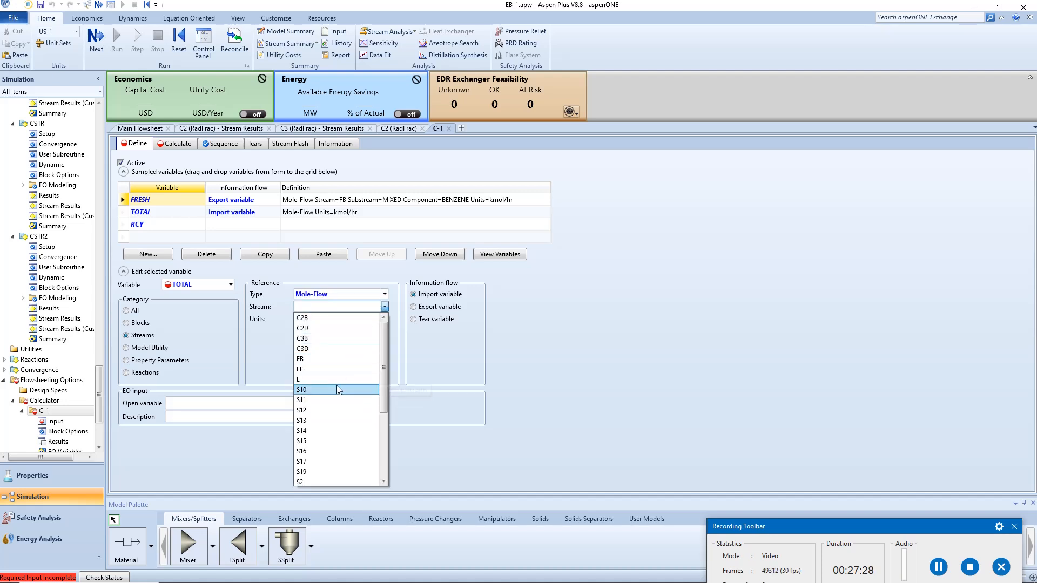
pyautogui.scroll(-2, 337, 399)
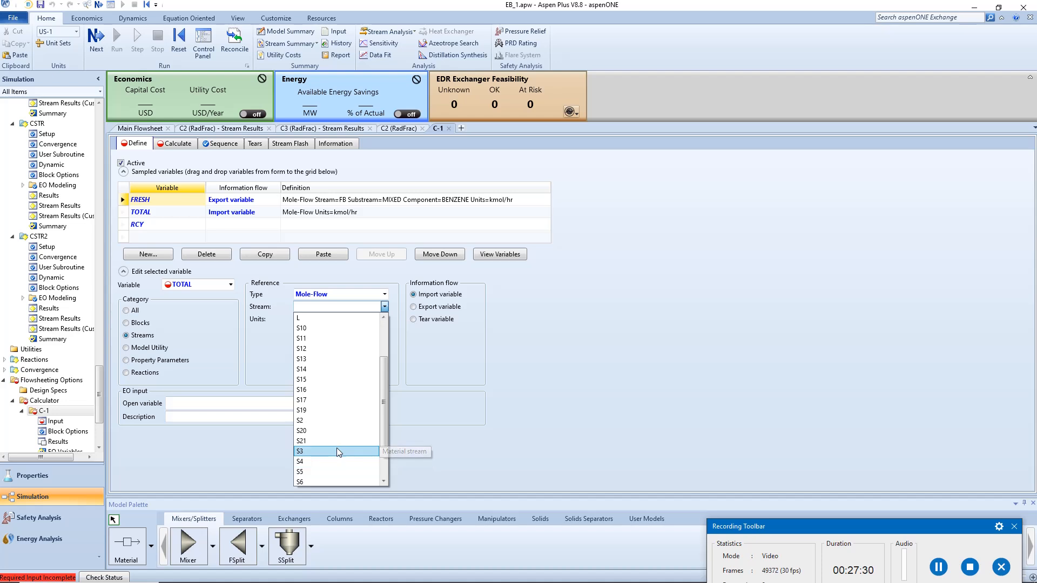
pyautogui.click(336, 451)
pyautogui.click(384, 331)
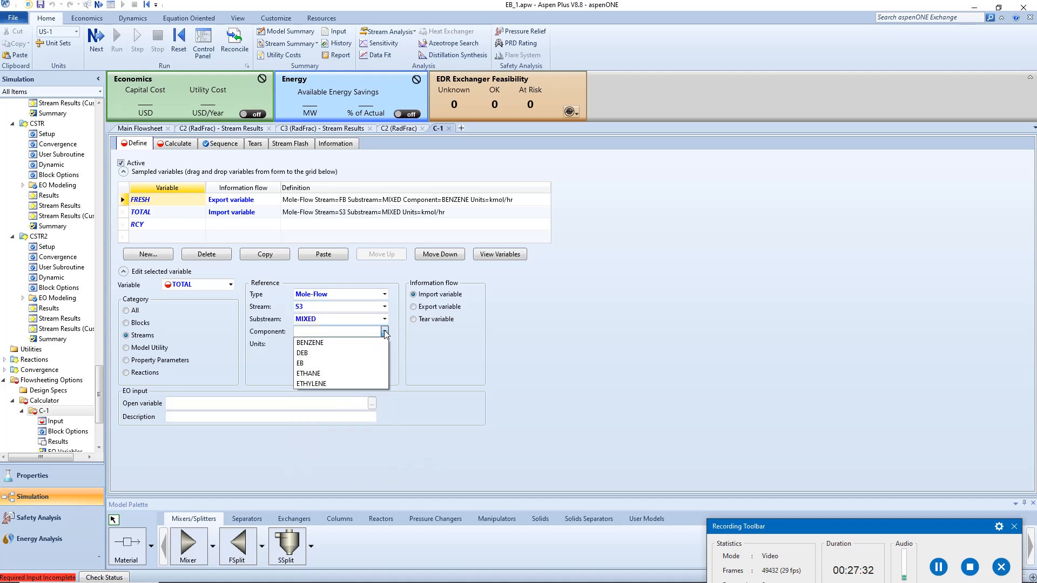
pyautogui.click(335, 344)
# Define RCY as an import variable for the benzene mole flow of stream S5 in kmol/hr.
pyautogui.click(230, 284)
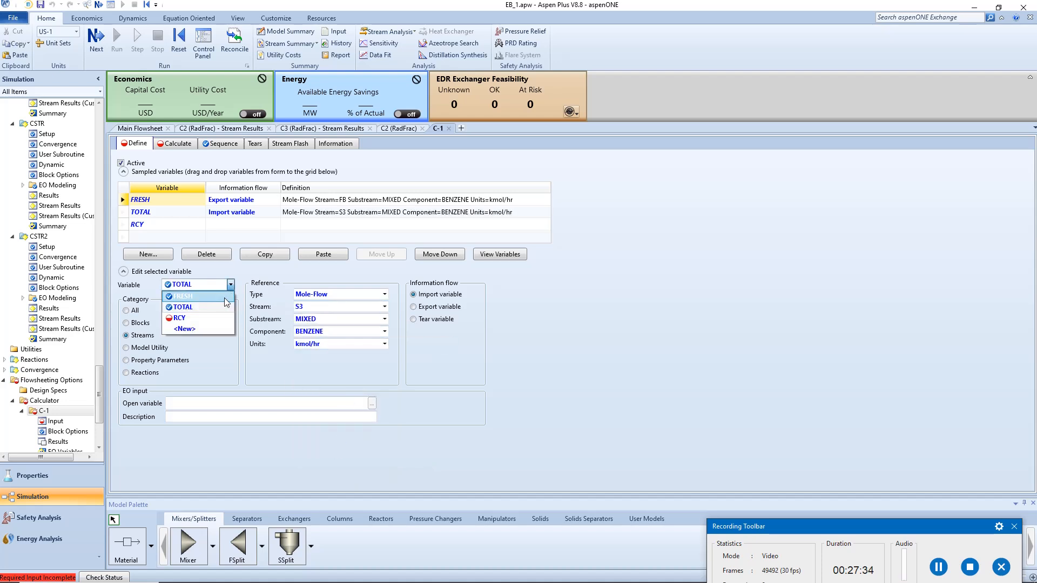
pyautogui.click(209, 318)
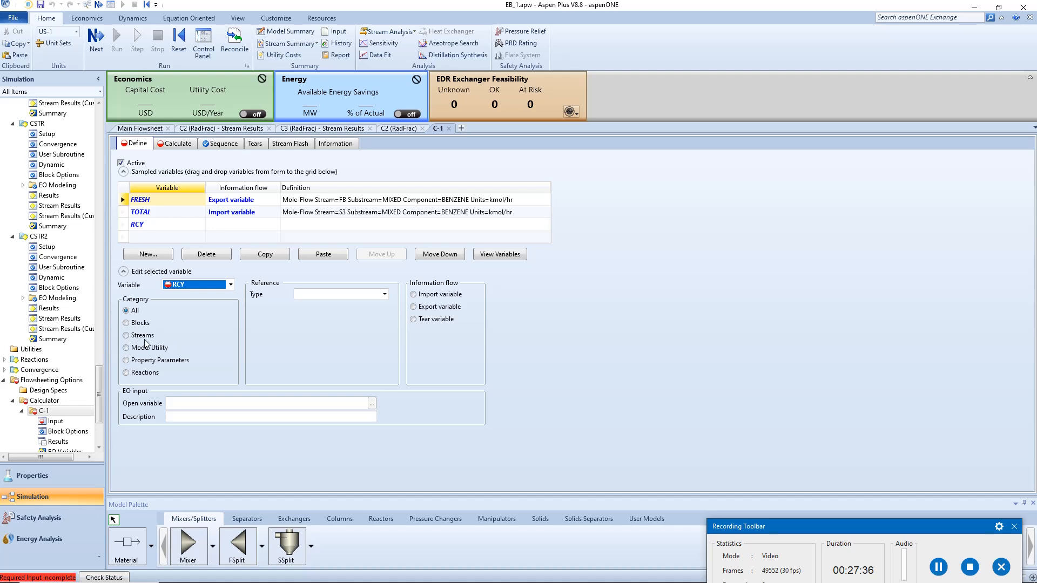
pyautogui.click(413, 295)
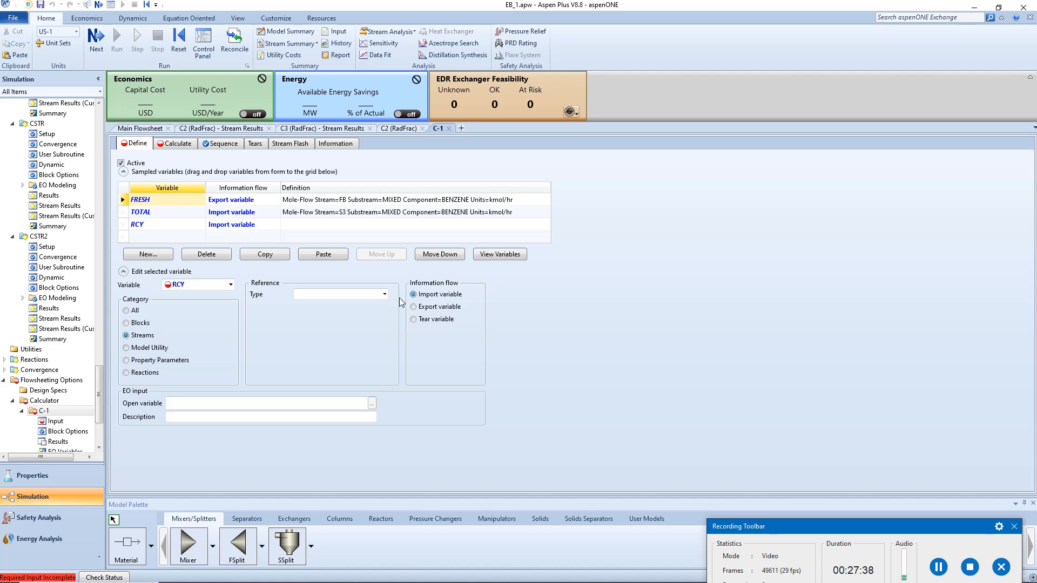
pyautogui.click(87, 7)
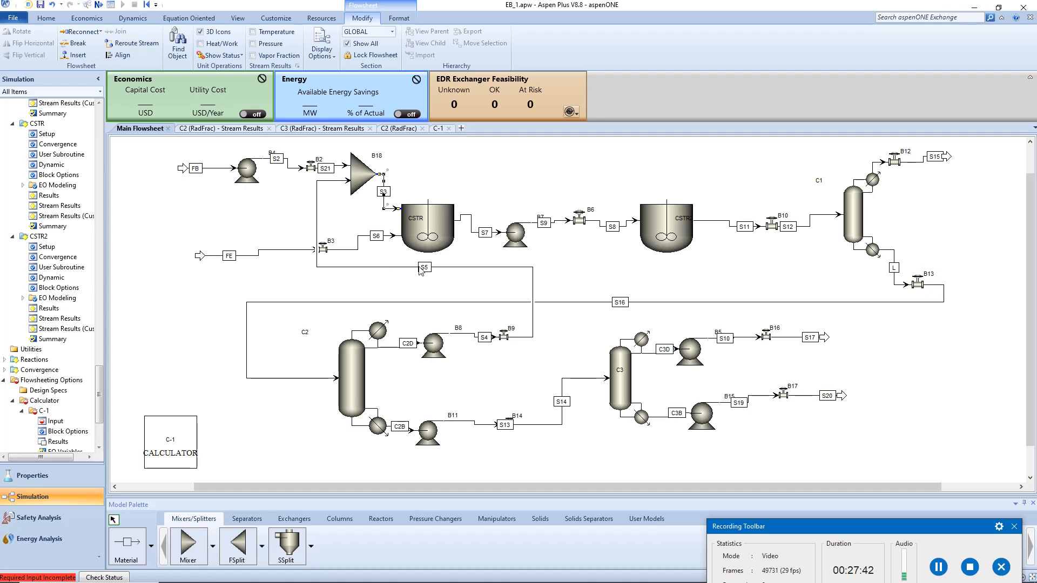
pyautogui.click(437, 129)
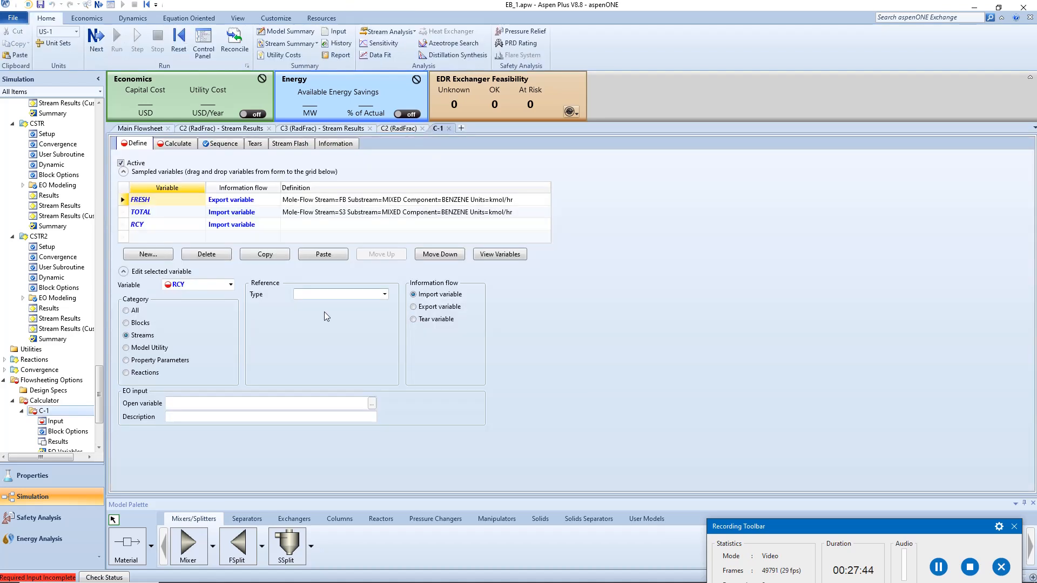
pyautogui.click(384, 294)
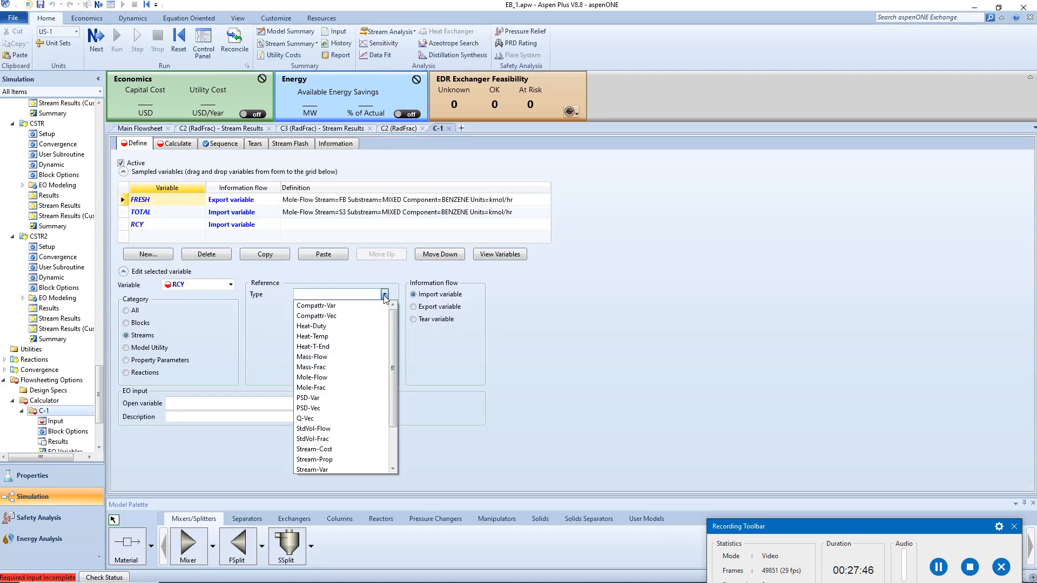
pyautogui.click(358, 352)
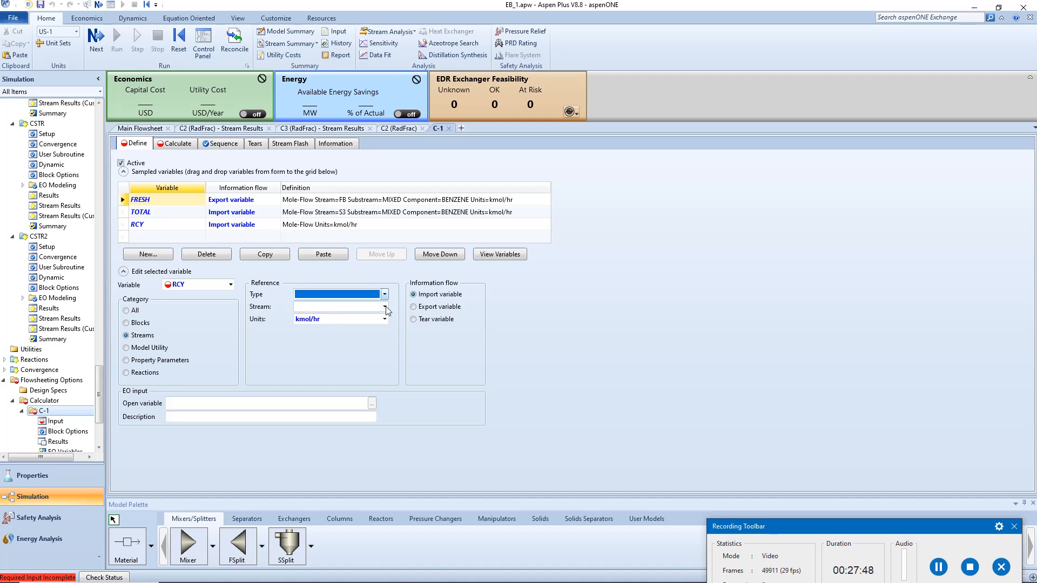
pyautogui.click(384, 306)
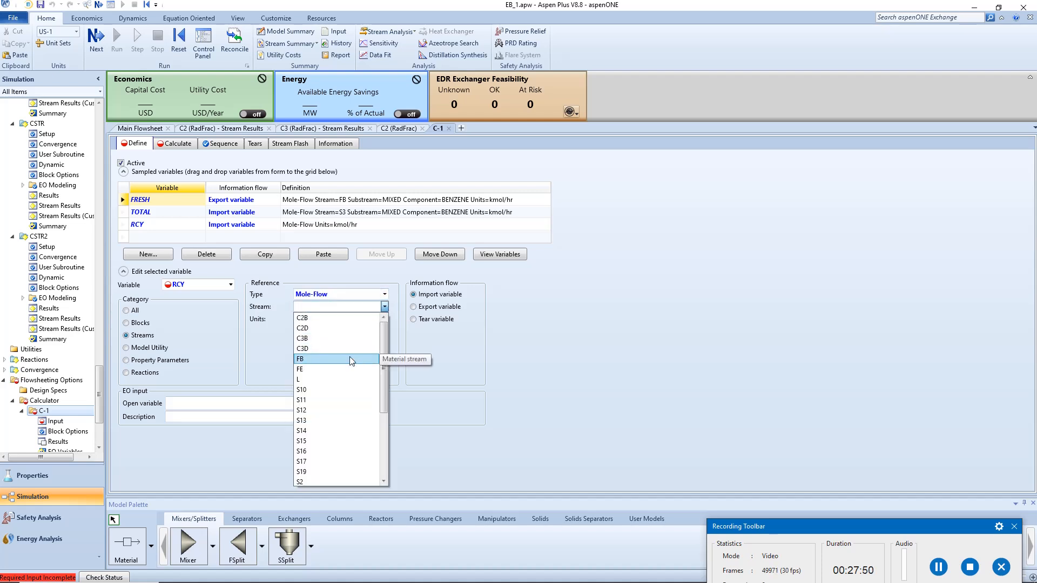
pyautogui.scroll(-3, 340, 389)
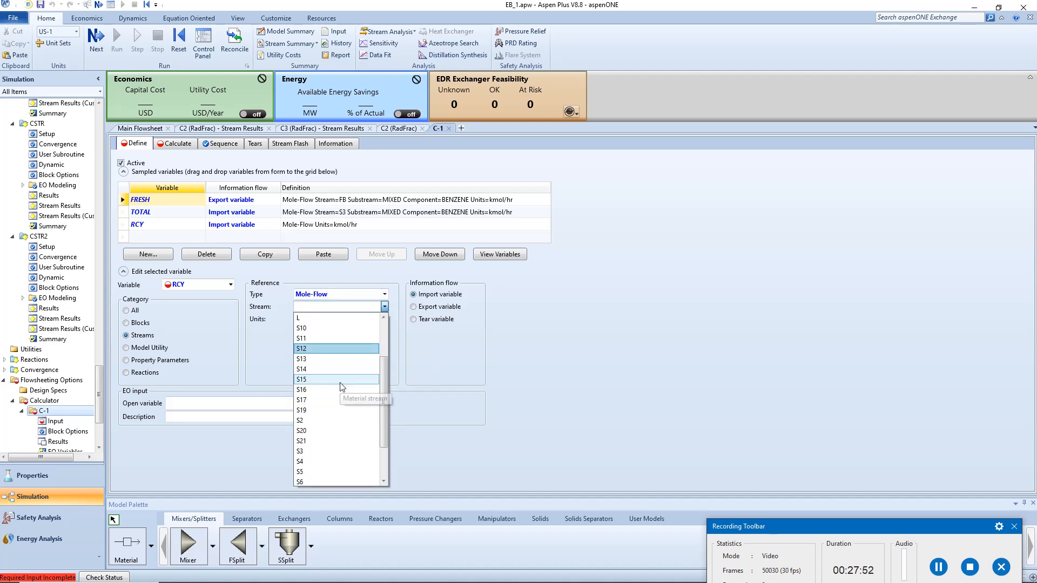
pyautogui.click(329, 439)
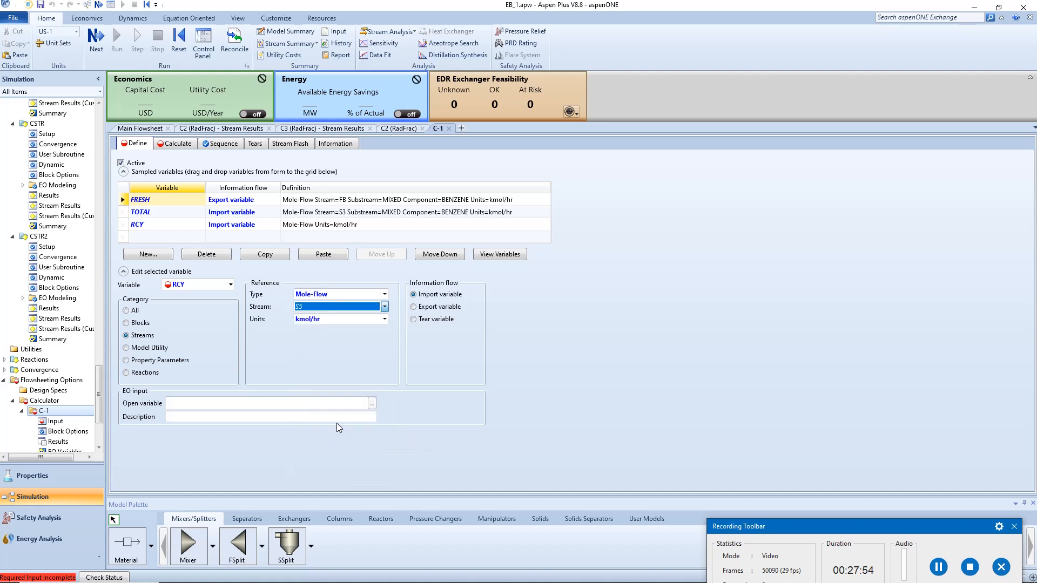
pyautogui.click(384, 332)
pyautogui.click(378, 343)
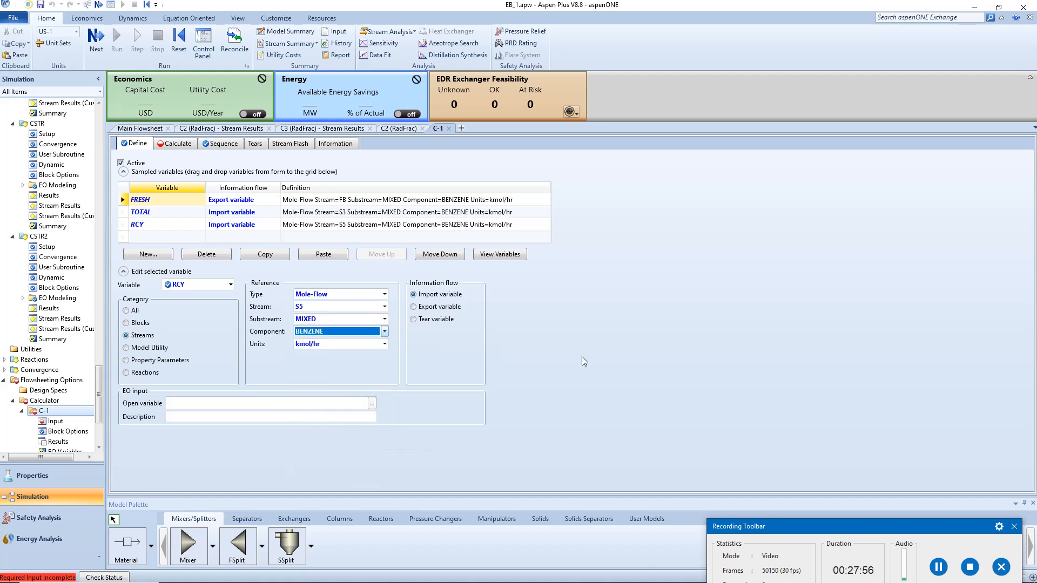
# Enter the Fortran statement FRESH=TOTAL-RCY in calculator C-1 and run the simulation.
pyautogui.click(182, 145)
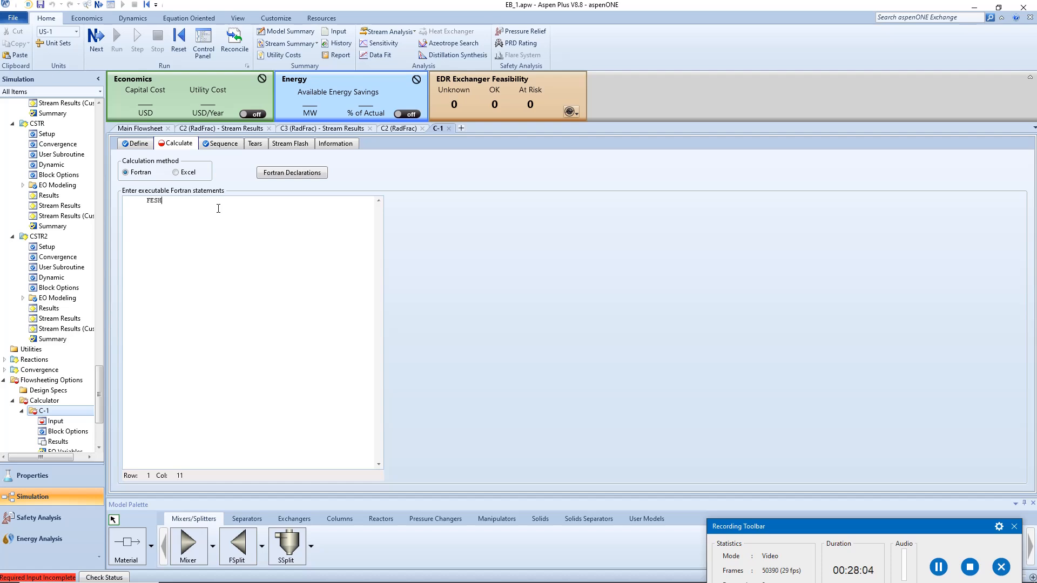
pyautogui.press('BackSpace')
pyautogui.write('RESH=TOTAL-RCY')
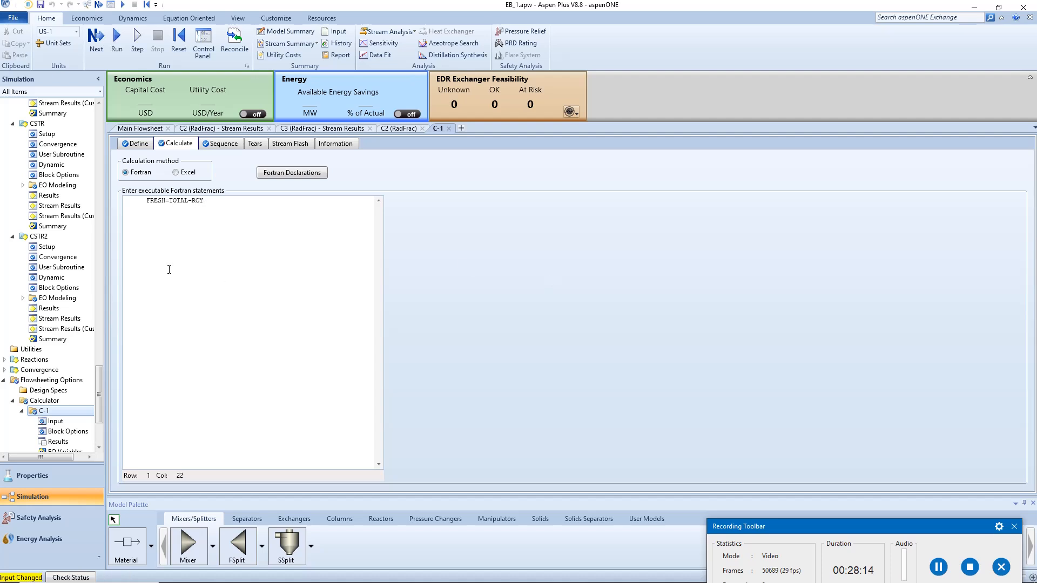
pyautogui.click(117, 43)
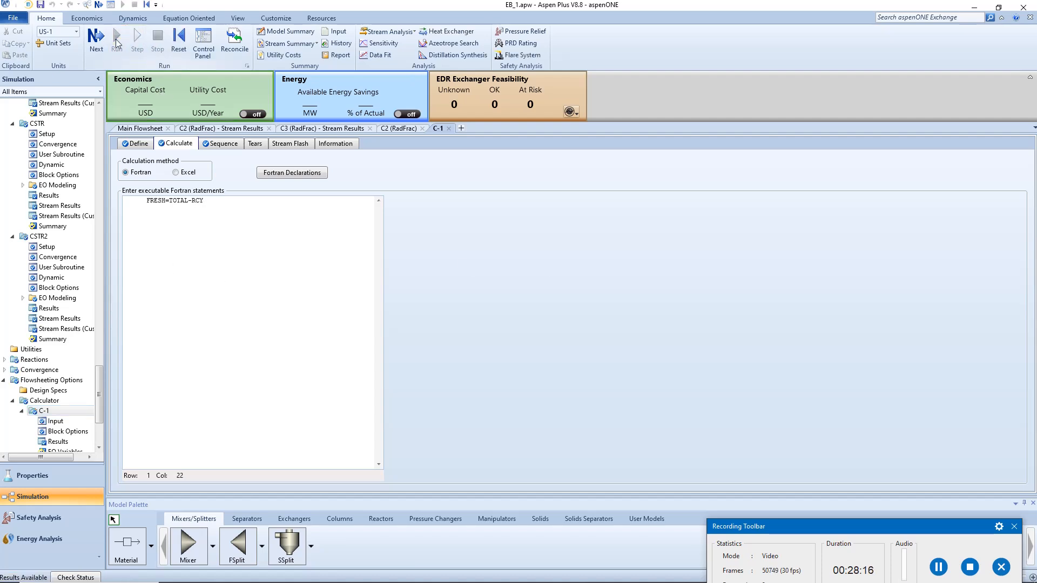
# Review the benzene mole flow in stream FB's results and the benzene split in column C2's stream results.
pyautogui.click(136, 128)
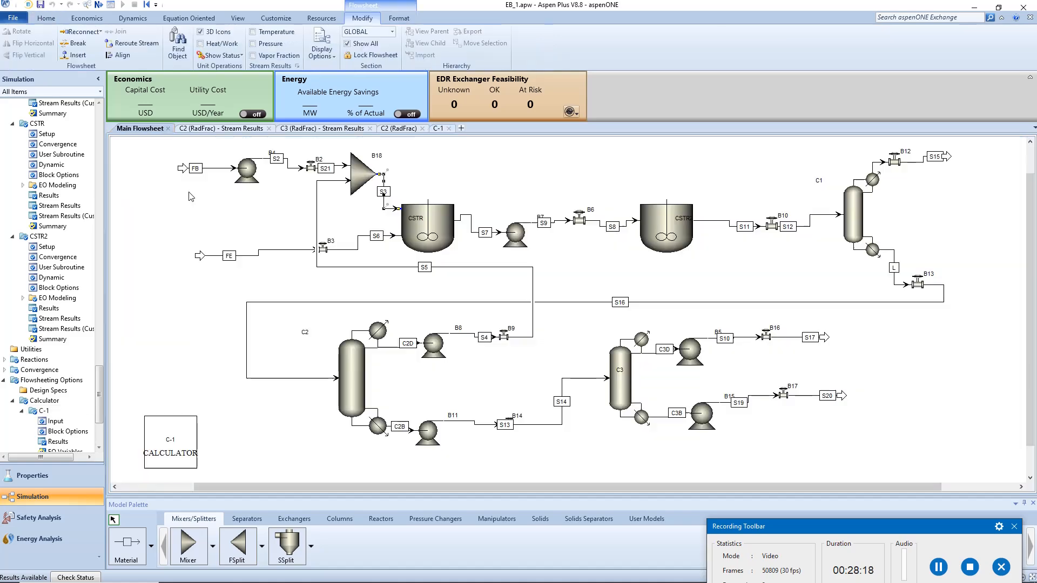
pyautogui.doubleClick(220, 168)
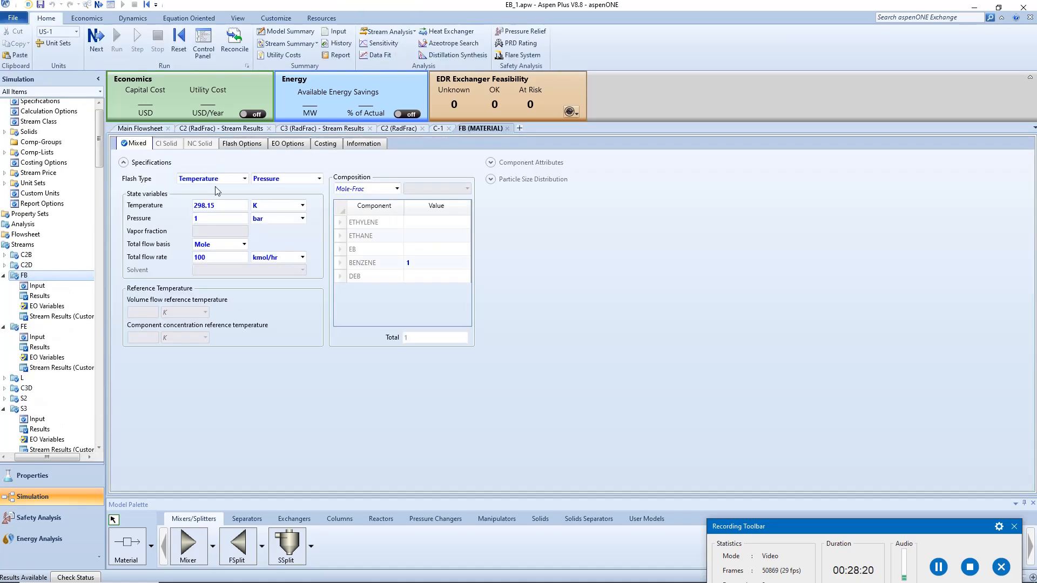
pyautogui.click(58, 297)
pyautogui.click(240, 273)
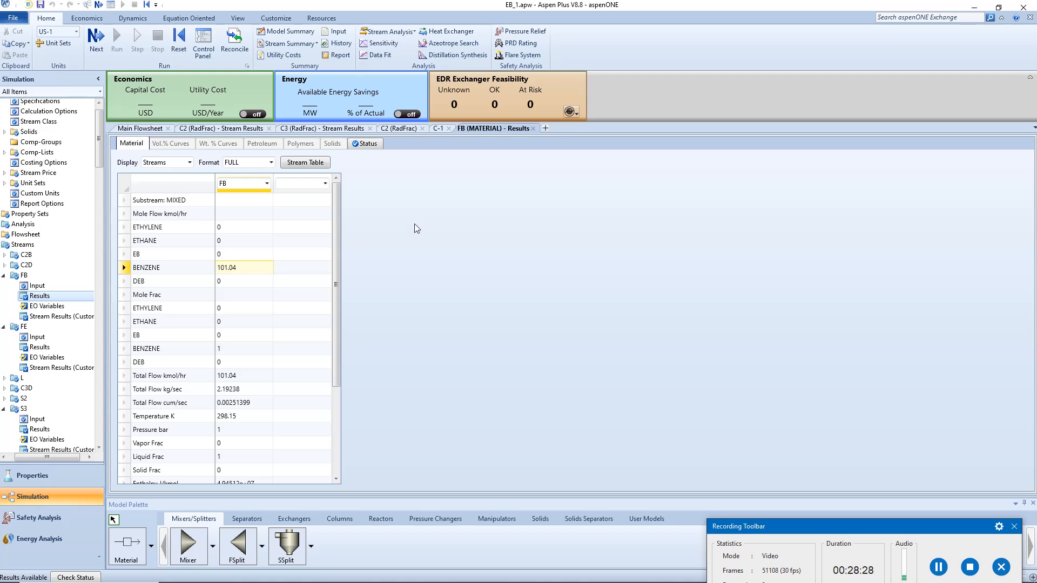
pyautogui.click(533, 129)
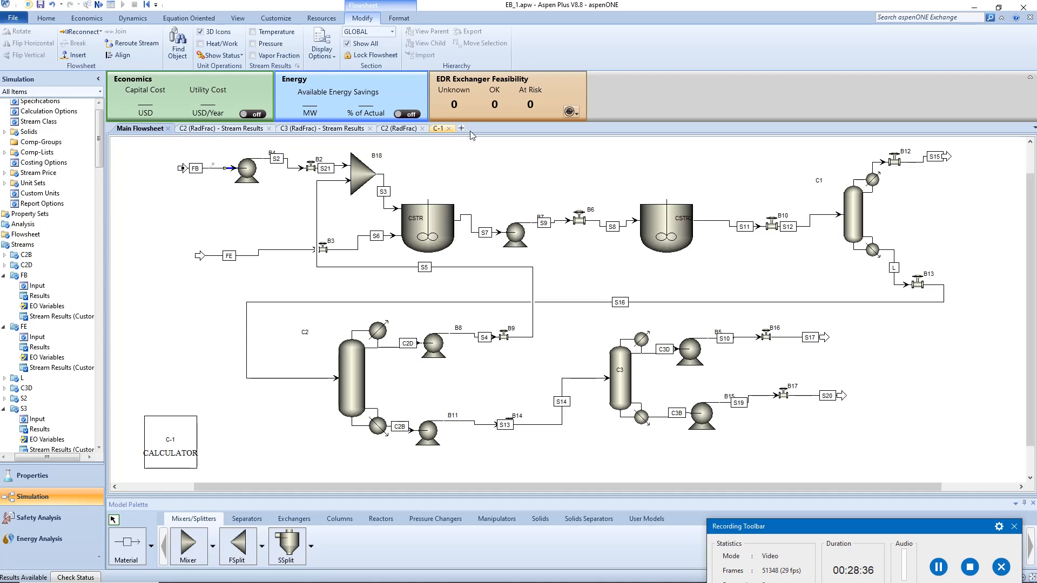
pyautogui.click(562, 183)
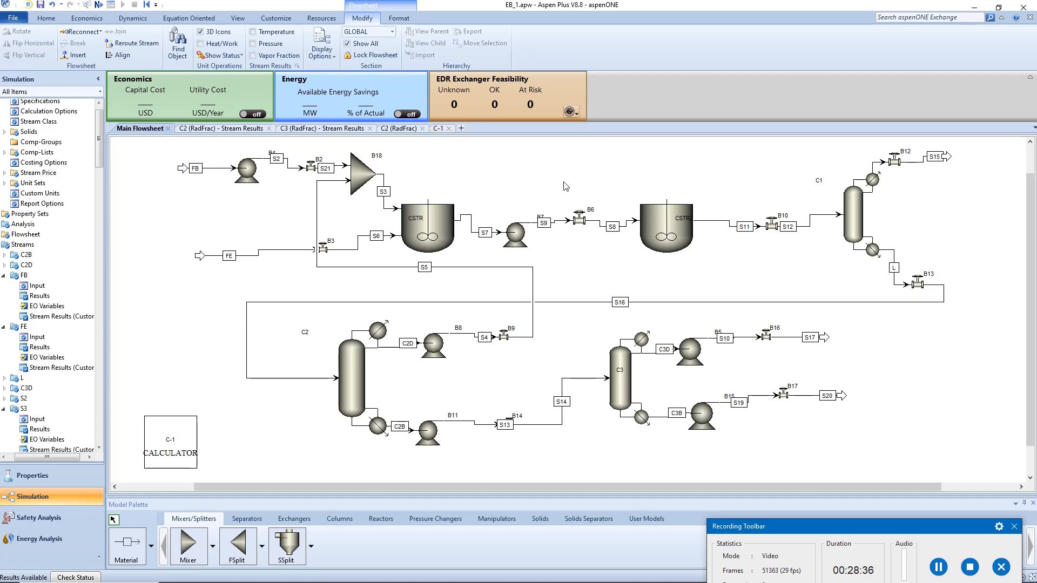
pyautogui.doubleClick(359, 380)
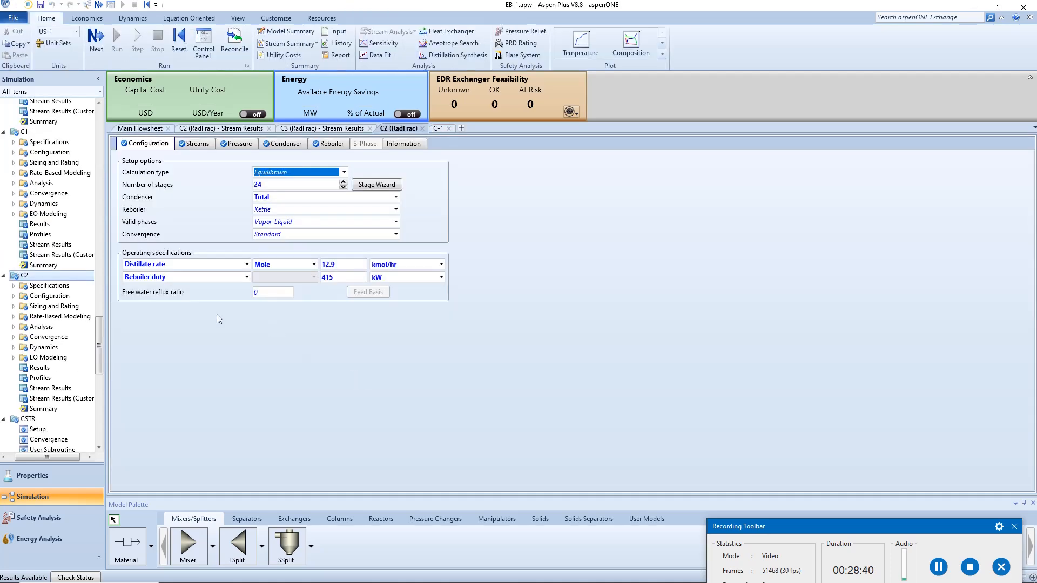
pyautogui.click(50, 388)
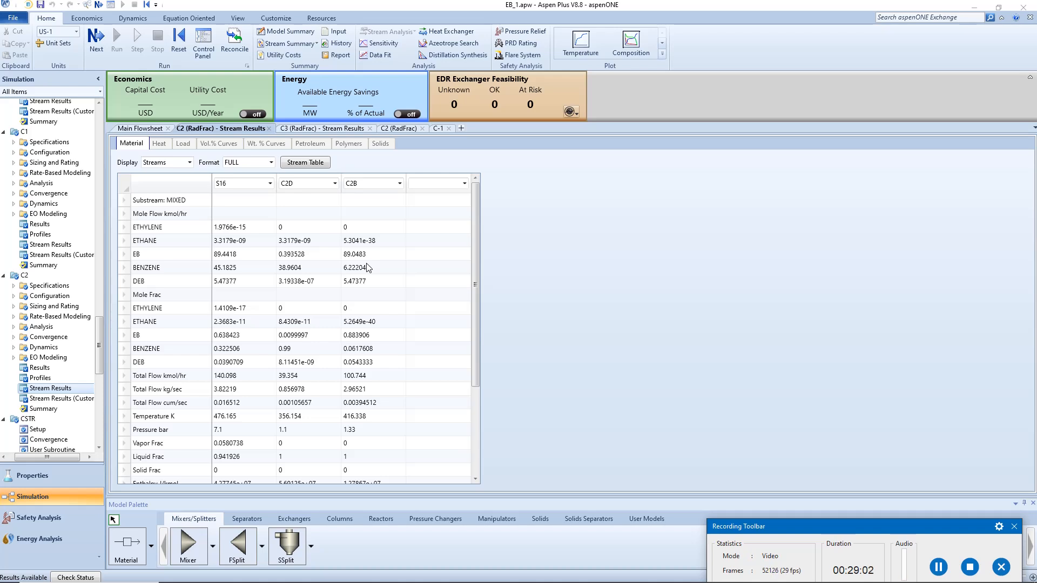
# Set column C2's reboiler duty to 430 kW, rerun the simulation and check C2's stream results.
pyautogui.click(75, 289)
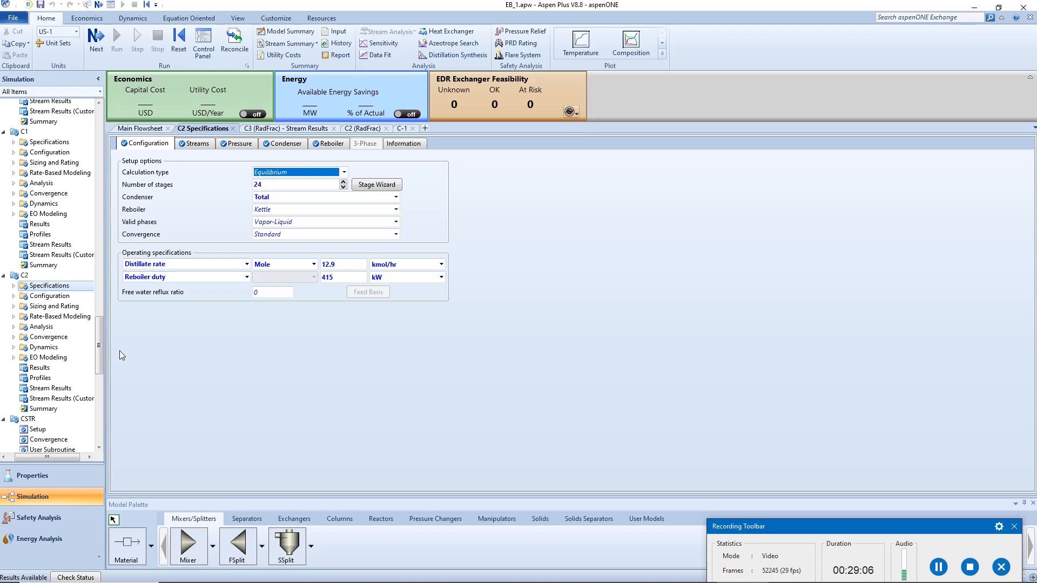
pyautogui.click(332, 280)
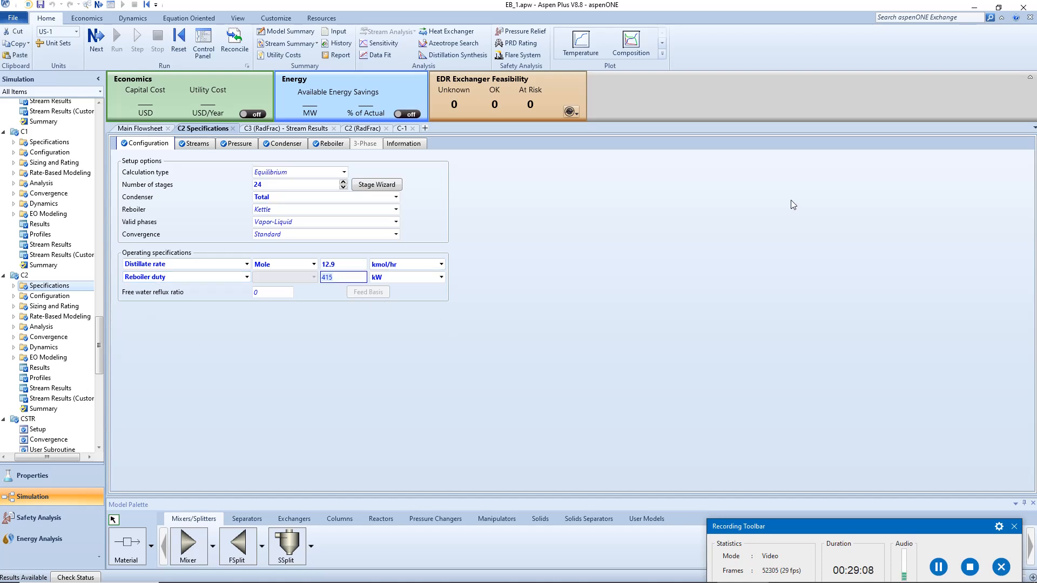
pyautogui.write('430')
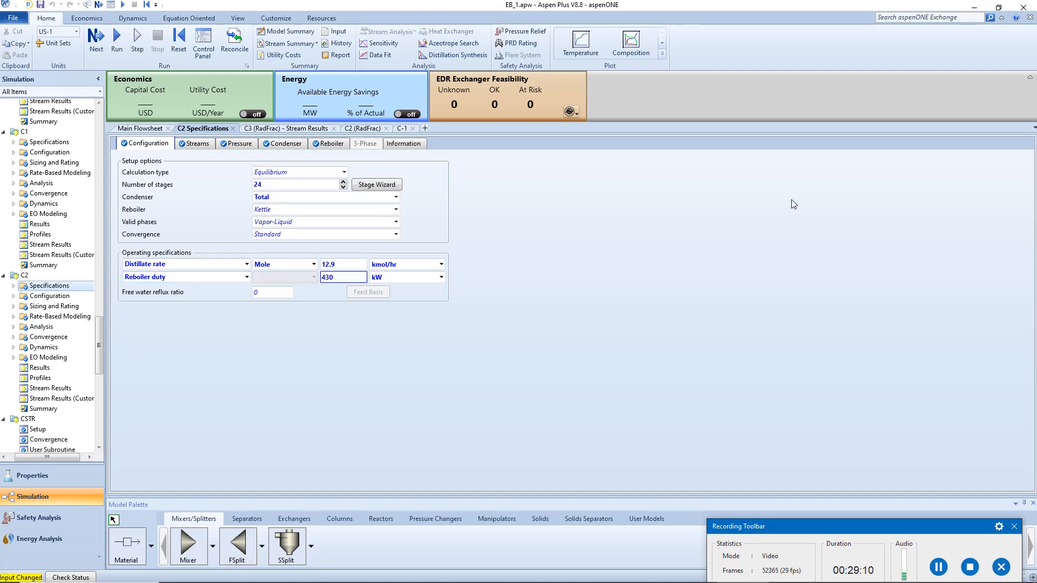
pyautogui.click(63, 388)
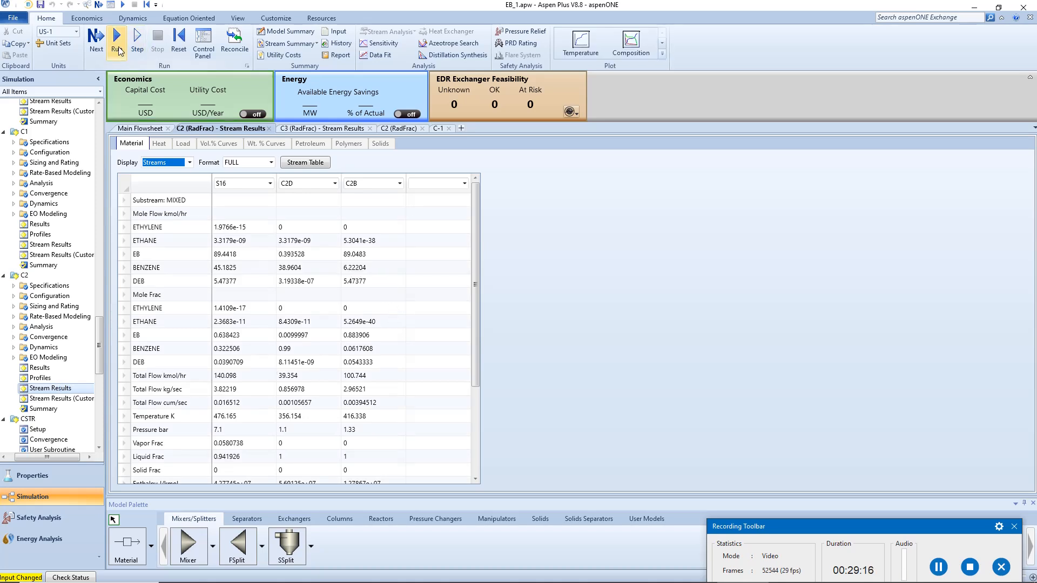
pyautogui.click(360, 268)
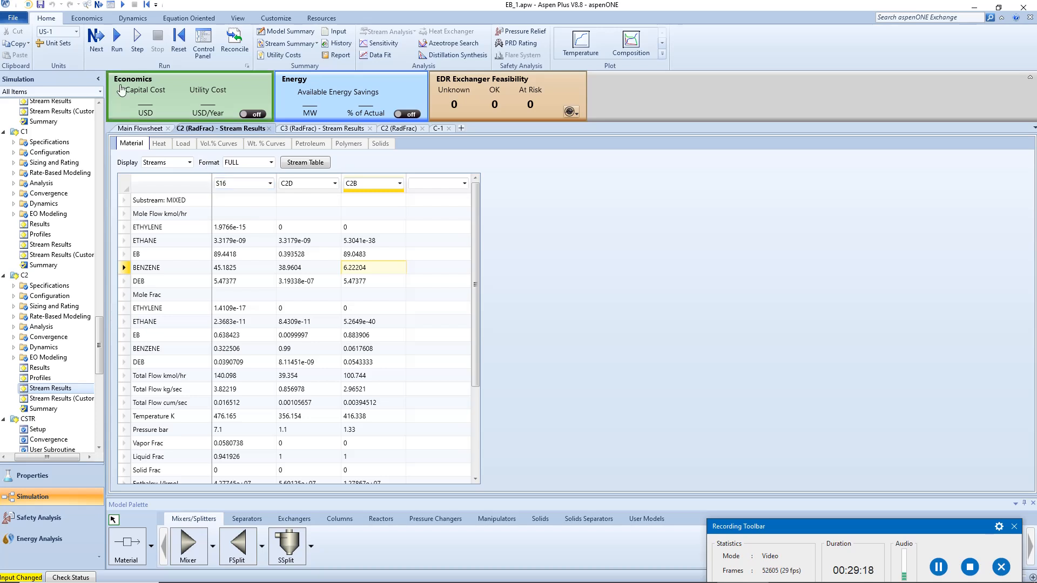
pyautogui.click(116, 39)
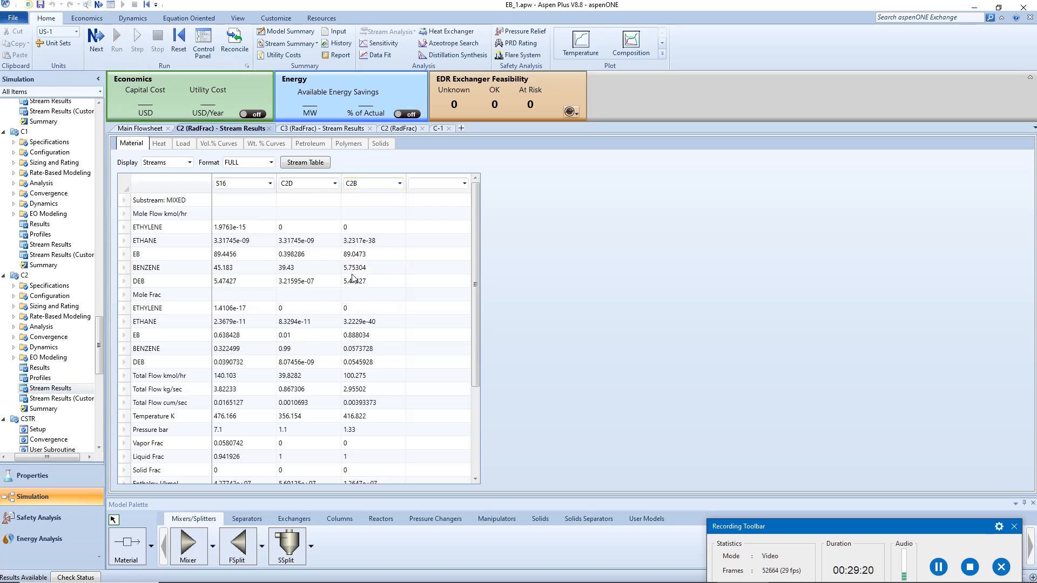
# Raise column C2's reboiler duty to 450 kW and rerun the simulation with C2's stream results open.
pyautogui.click(70, 285)
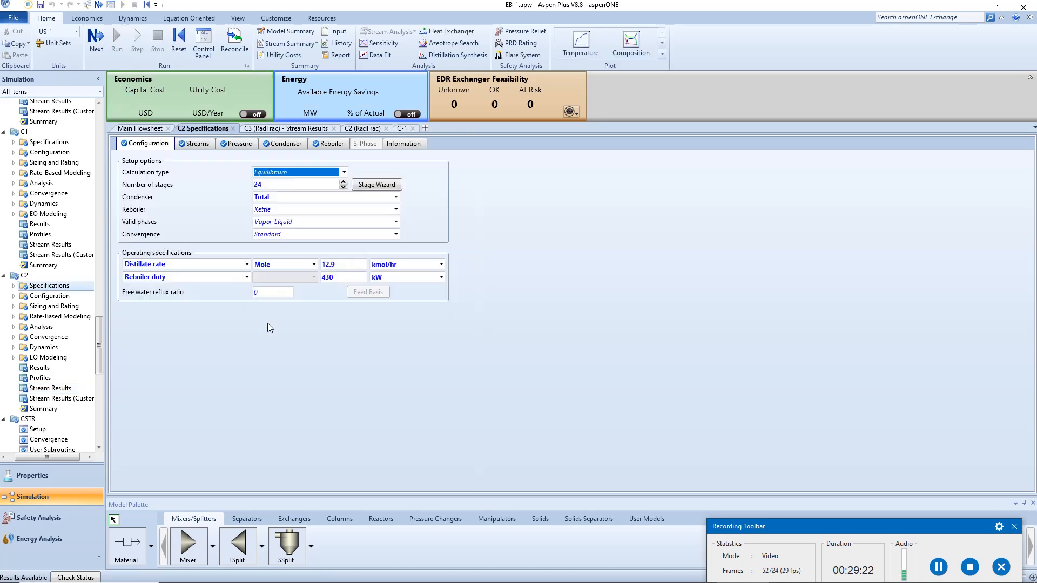
pyautogui.click(329, 277)
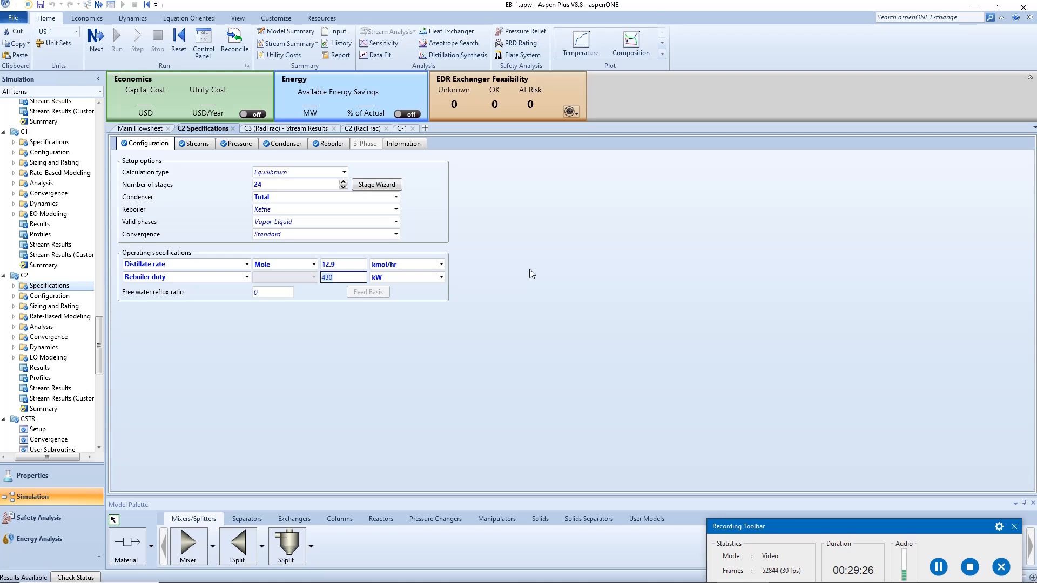
pyautogui.write('450')
pyautogui.press('Return')
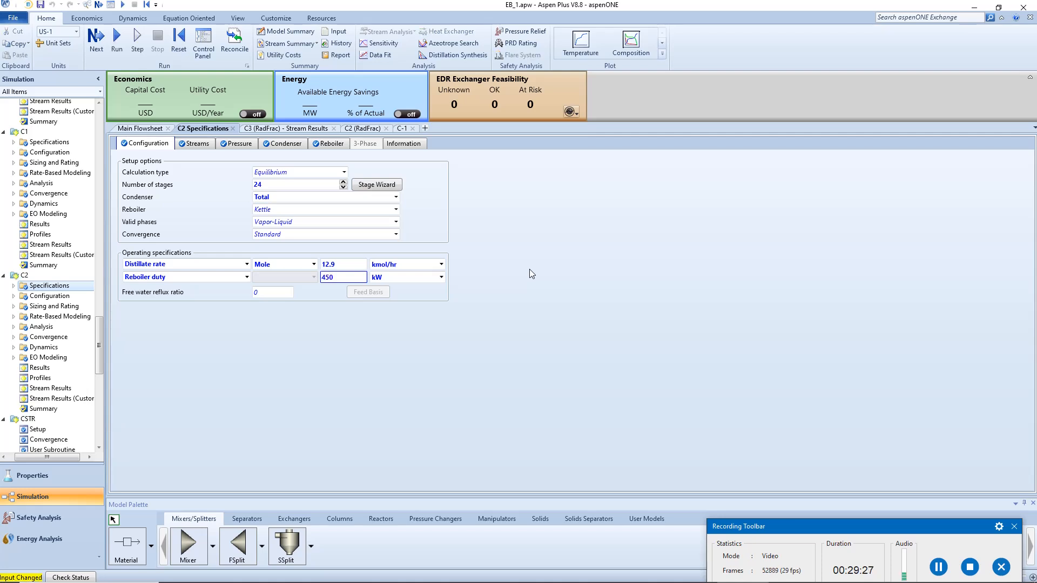
pyautogui.click(50, 388)
pyautogui.click(116, 41)
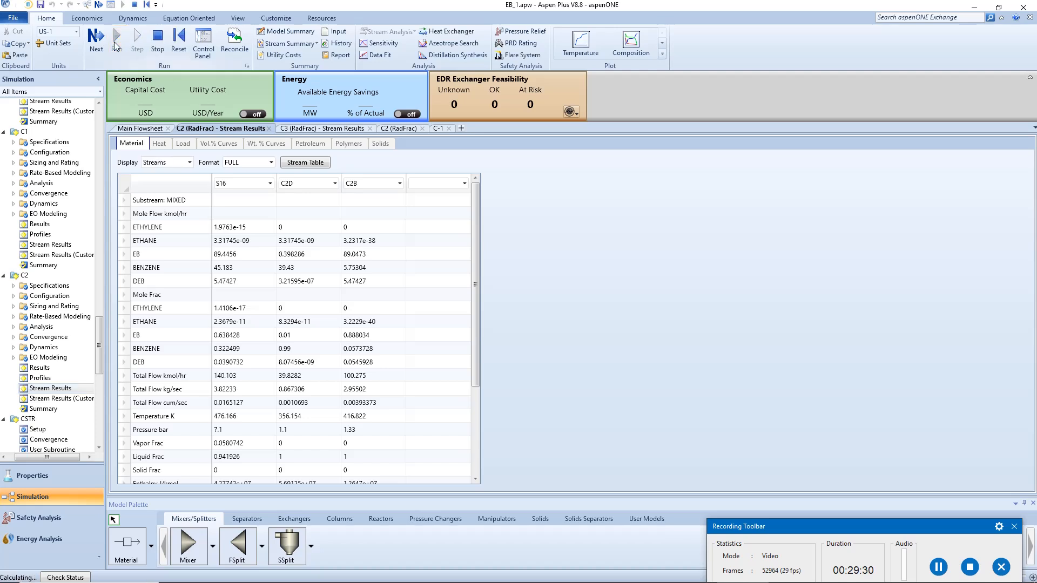
# Raise column C2's reboiler duty to 480 kW and rerun the simulation, showing C2's stream results.
pyautogui.click(66, 285)
pyautogui.click(339, 278)
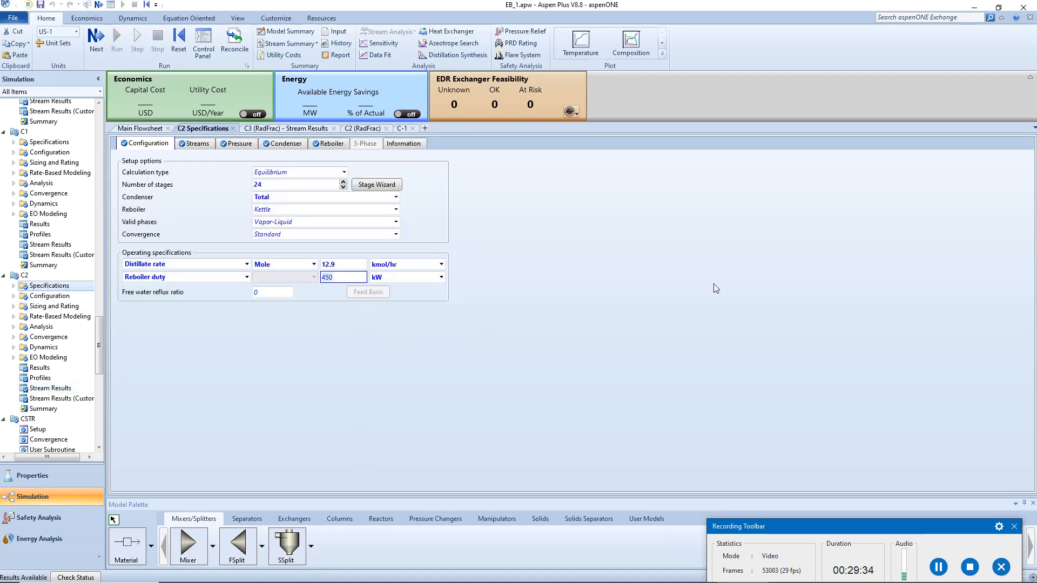
pyautogui.write('480')
pyautogui.press('Return')
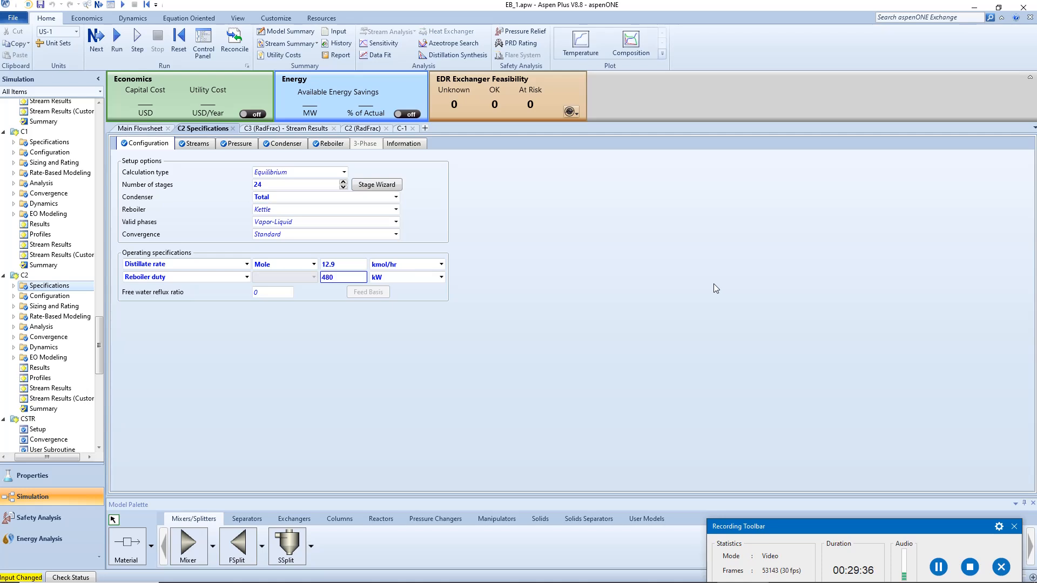
pyautogui.click(48, 388)
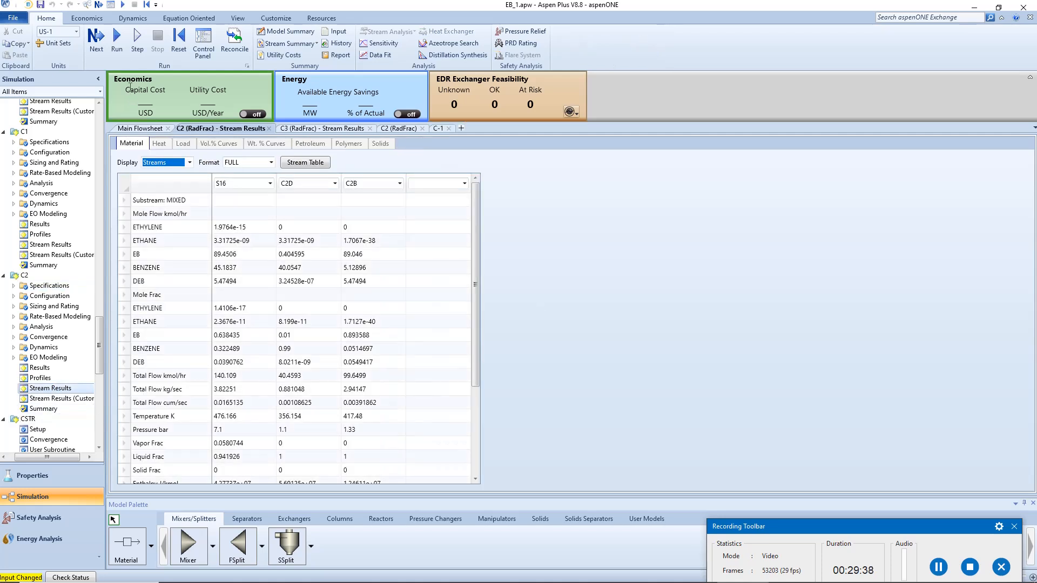
pyautogui.click(124, 50)
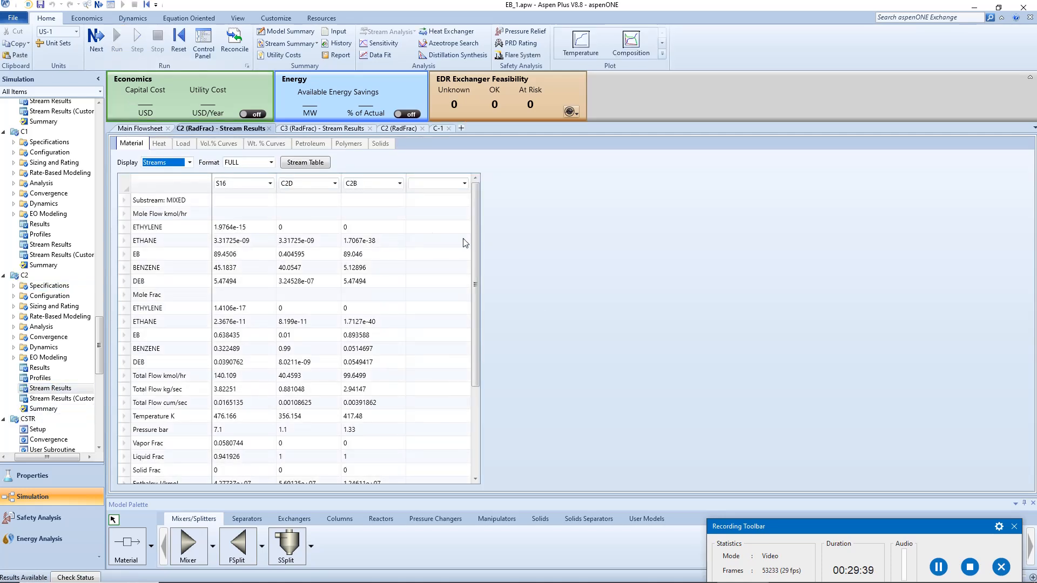
# Save the simulation file and review columns C2 and C3 and product stream S17 on the main flowsheet.
pyautogui.click(41, 6)
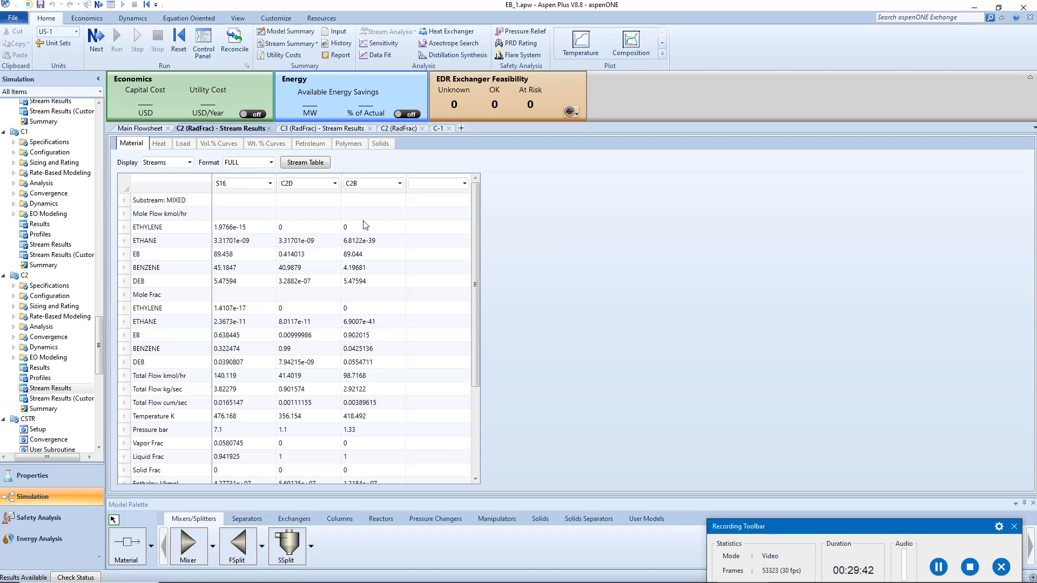
pyautogui.click(141, 129)
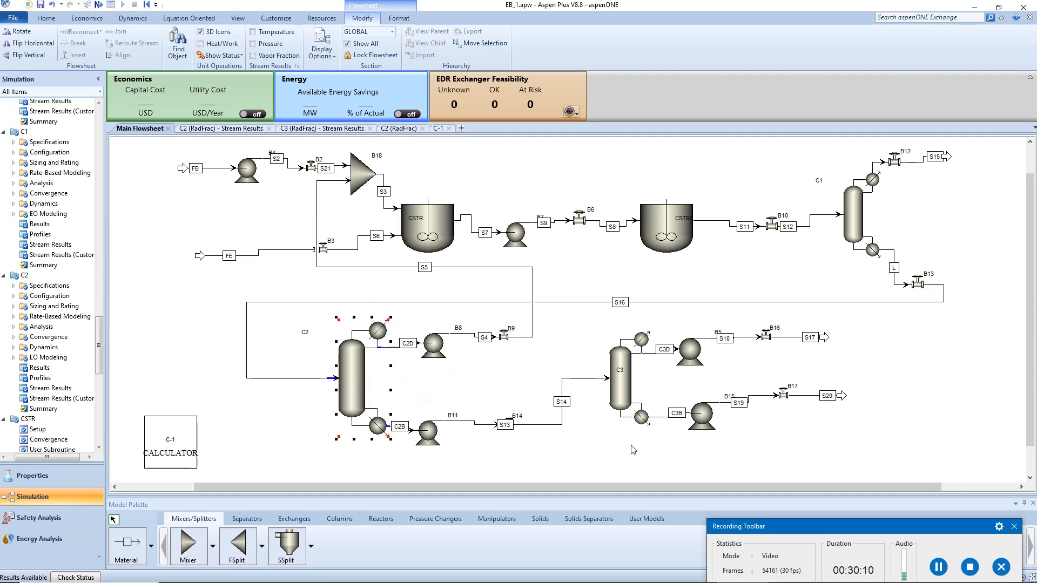
pyautogui.click(627, 389)
pyautogui.click(807, 396)
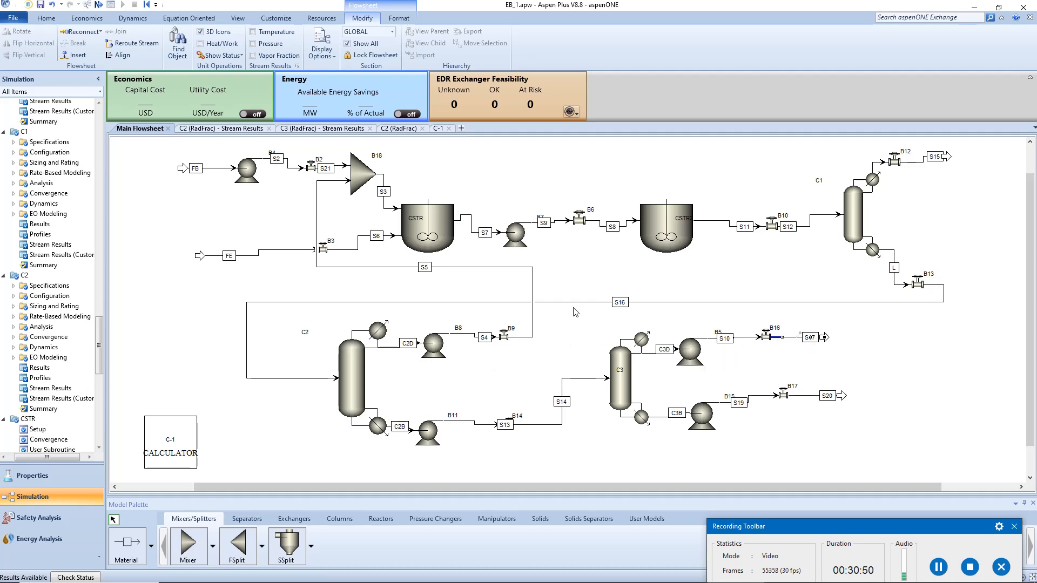
pyautogui.click(356, 377)
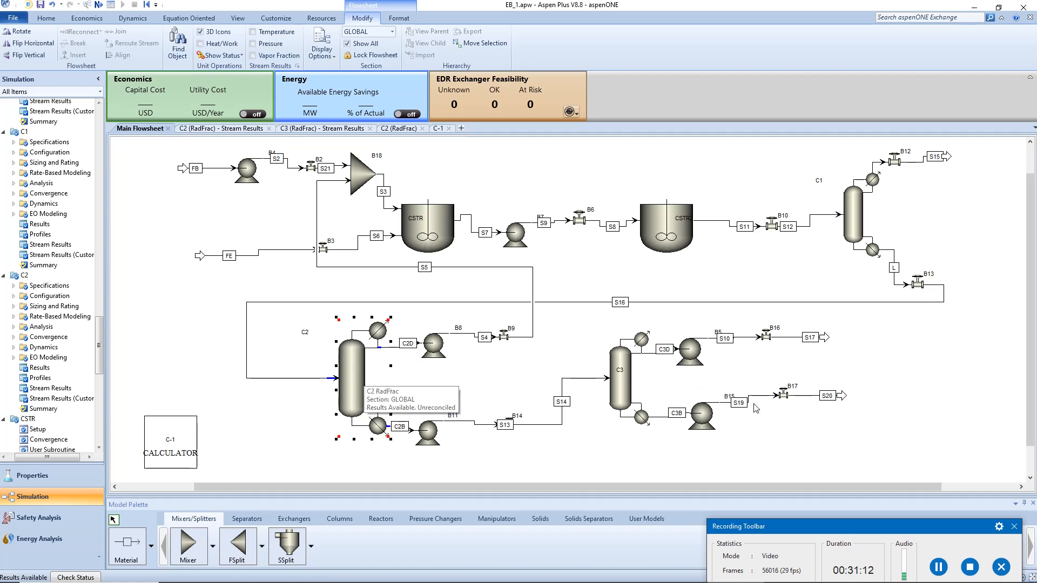
# Try to reconnect stream S20 from valve B17 to the second CSTR's feed and detach its destination again.
pyautogui.moveTo(844, 401); pyautogui.dragTo(635, 232)
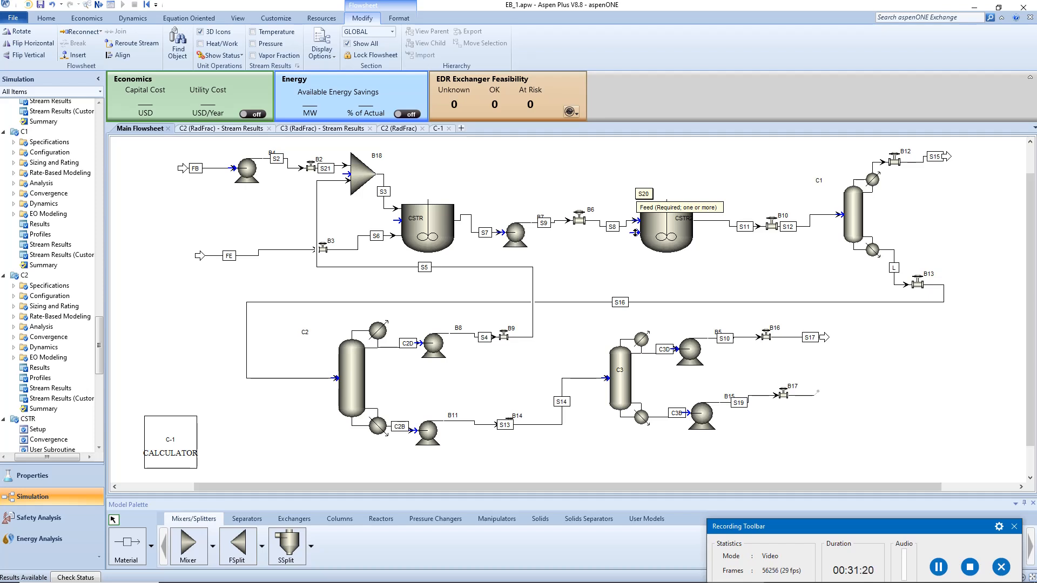
pyautogui.click(636, 233)
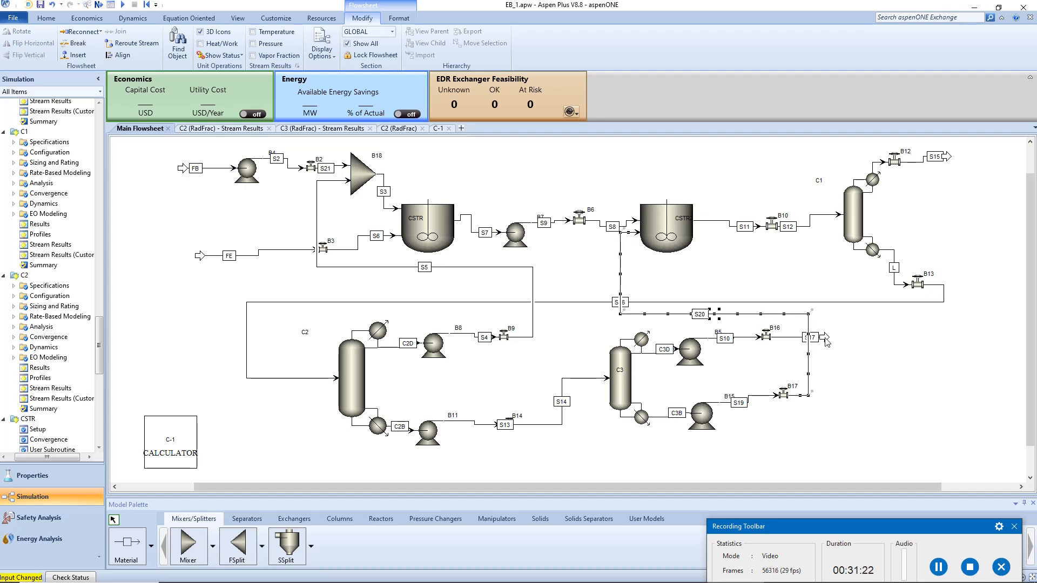
pyautogui.rightClick(809, 367)
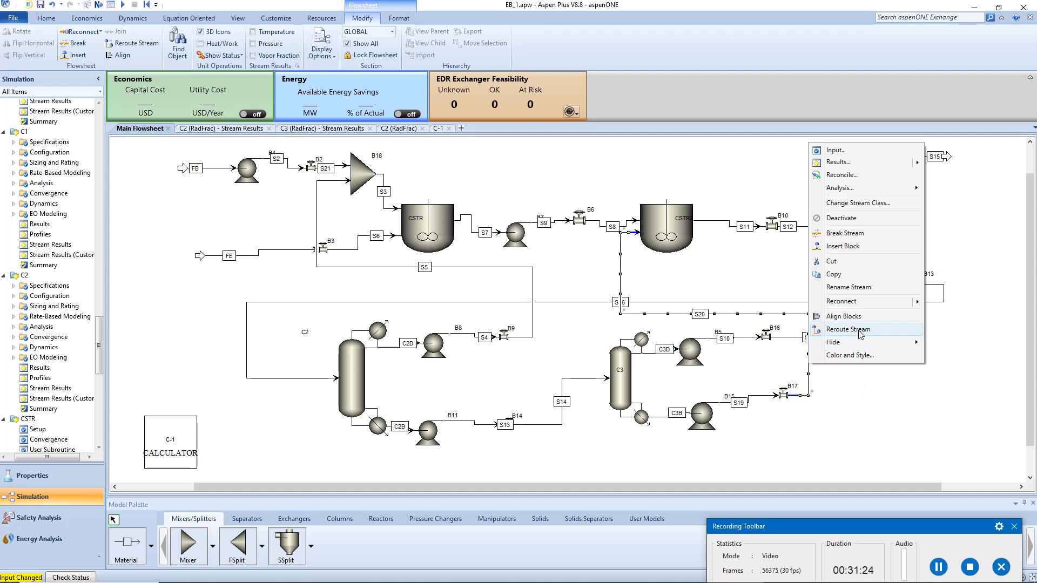
pyautogui.moveTo(853, 304)
pyautogui.click(929, 304)
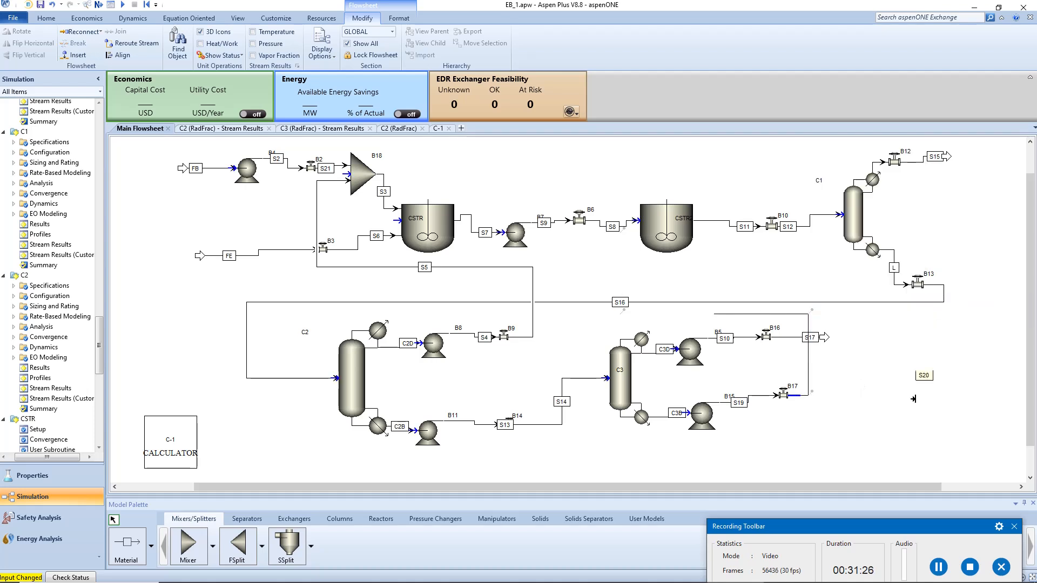
# Open column C3's stream results and check the EB mole flow in bottoms stream C3B.
pyautogui.doubleClick(629, 391)
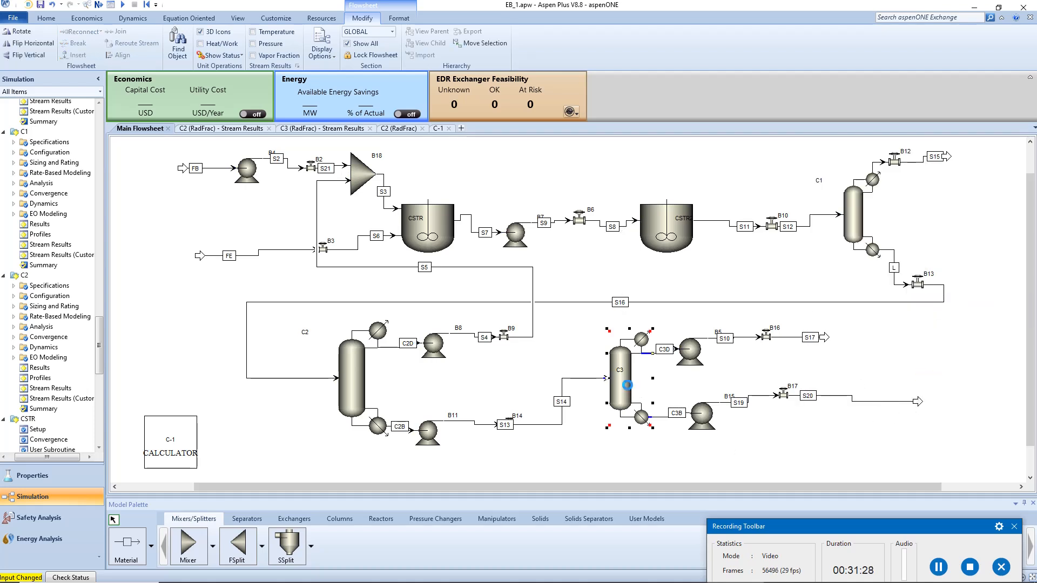
pyautogui.doubleClick(54, 388)
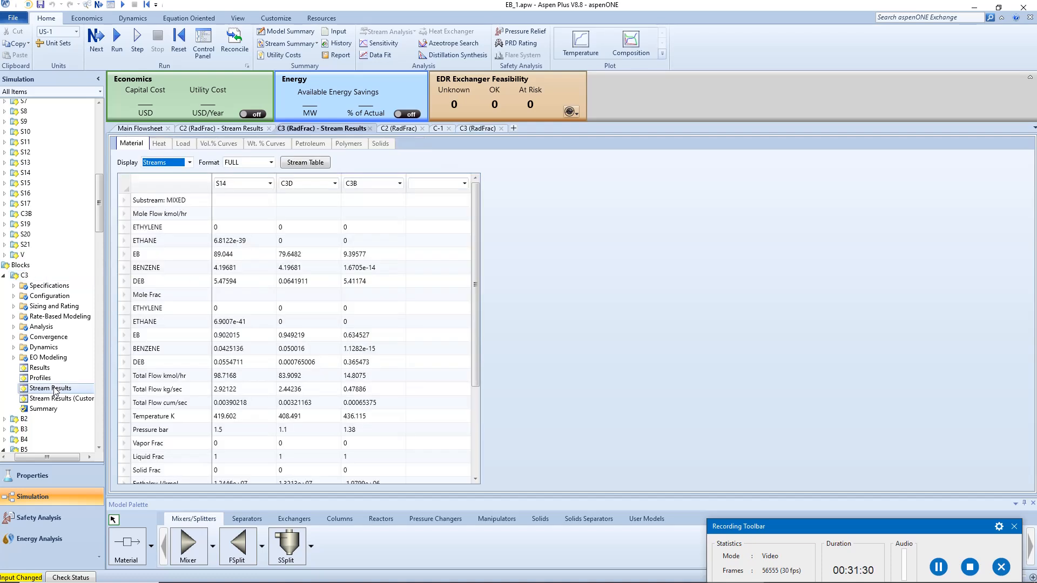
pyautogui.click(361, 255)
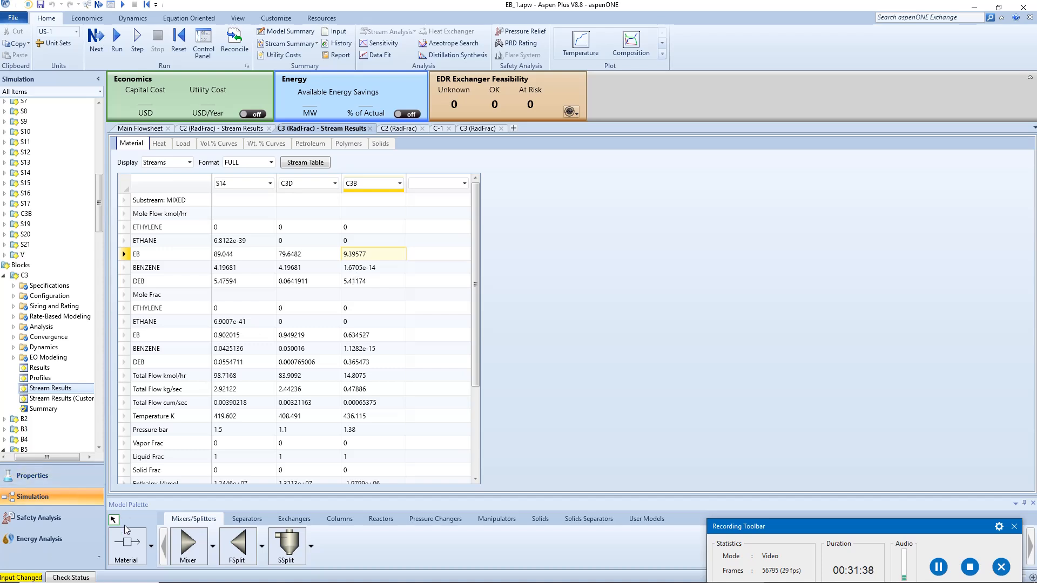
# Switch to Calculator and divide 93 by 98.72 to find column C3's required distillate to feed ratio.
pyautogui.moveTo(475, 582)
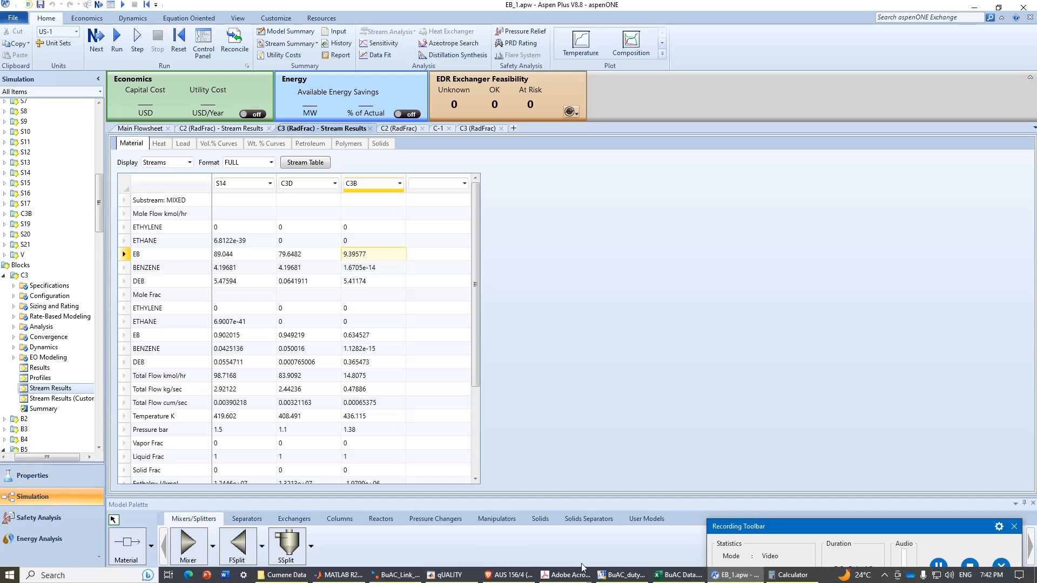
pyautogui.click(789, 575)
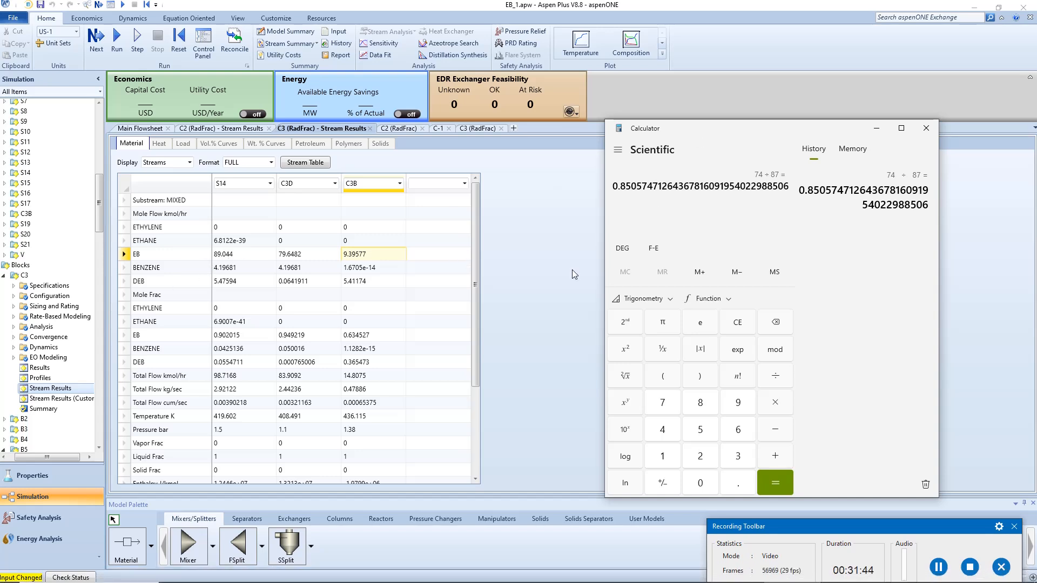
pyautogui.write('93')
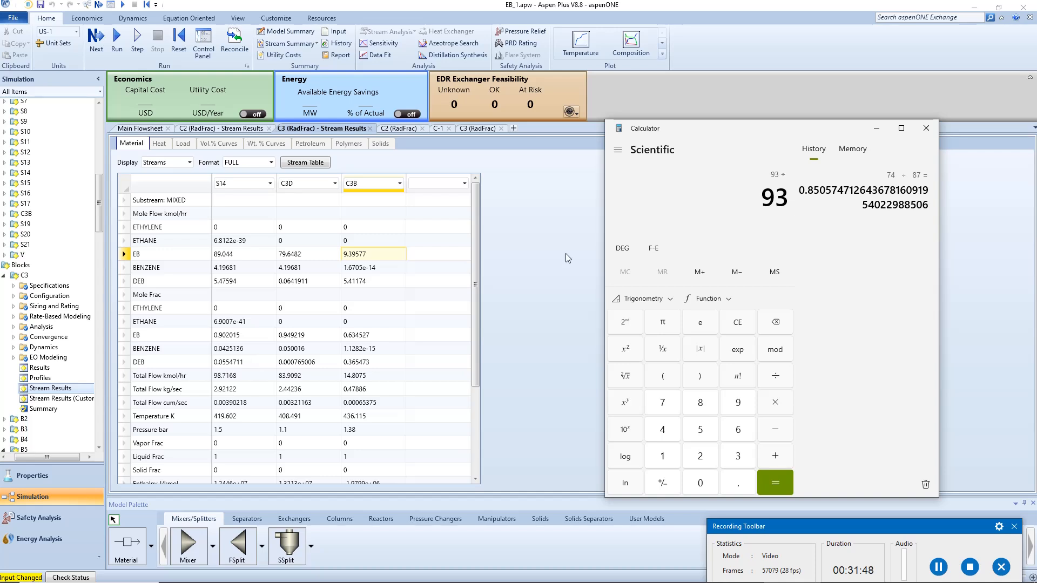
pyautogui.press('BackSpace')
pyautogui.write('8.72')
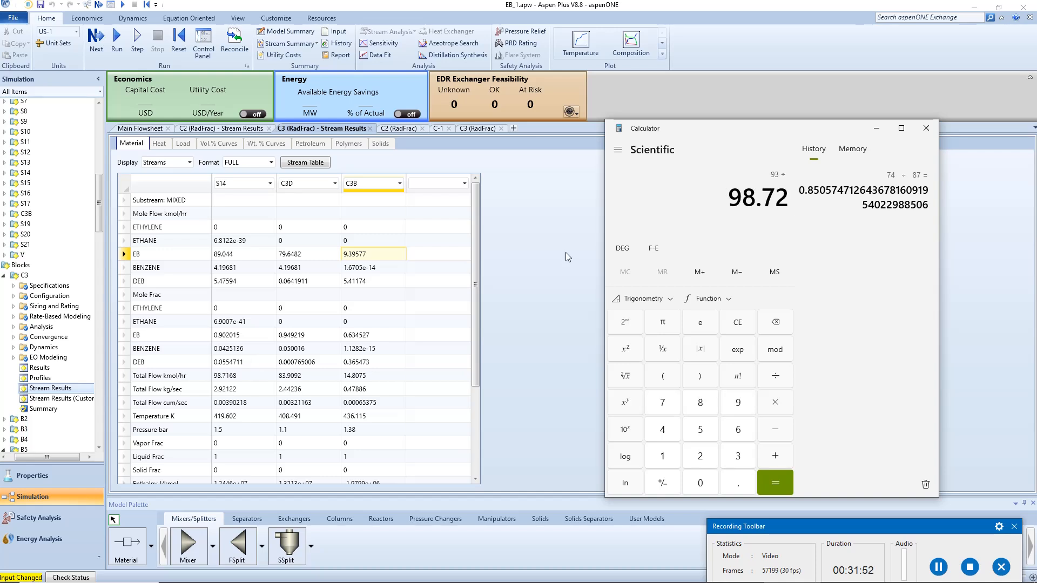
pyautogui.press('Return')
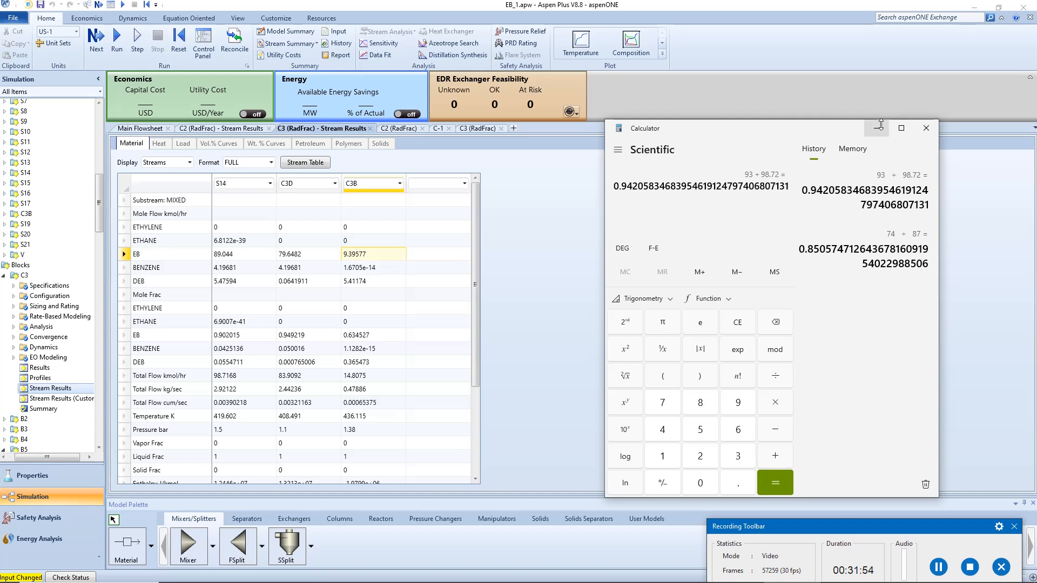
pyautogui.click(878, 128)
# Set column C3's distillate to feed ratio to 0.94, rerun the simulation and check the DEB fraction in C3B.
pyautogui.click(49, 286)
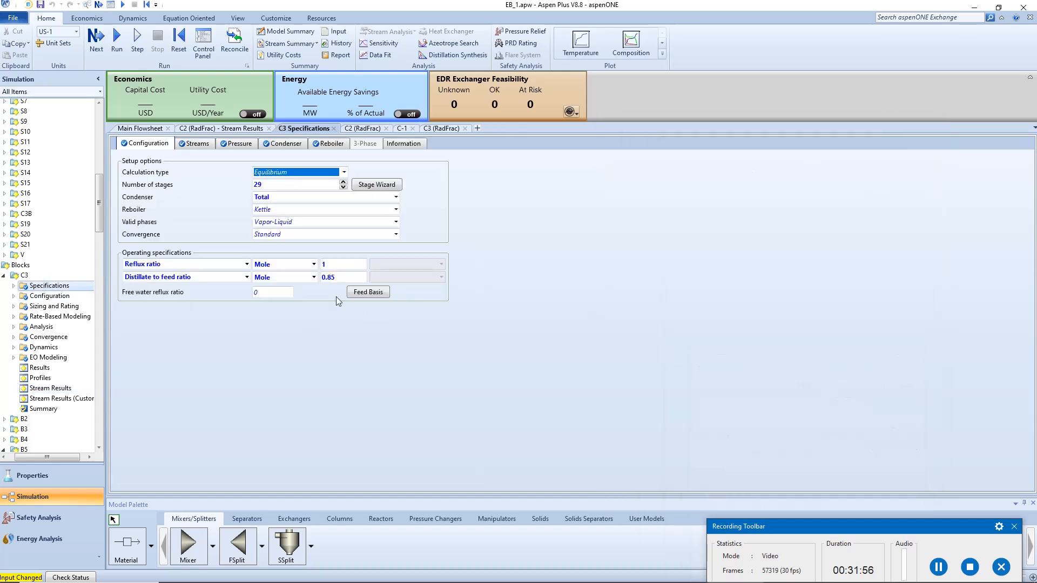
pyautogui.click(335, 277)
pyautogui.write('0.')
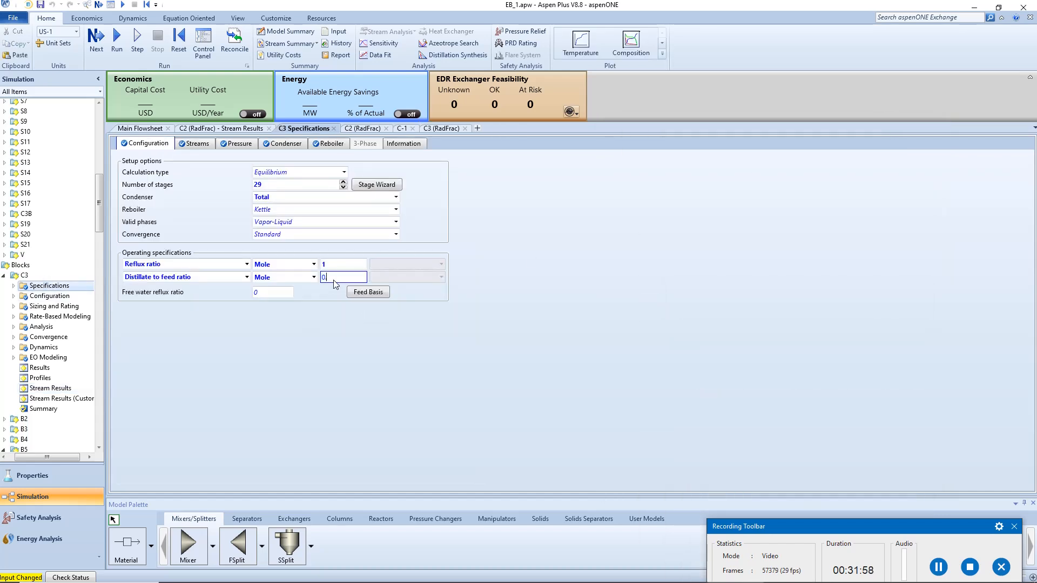
pyautogui.press('Return')
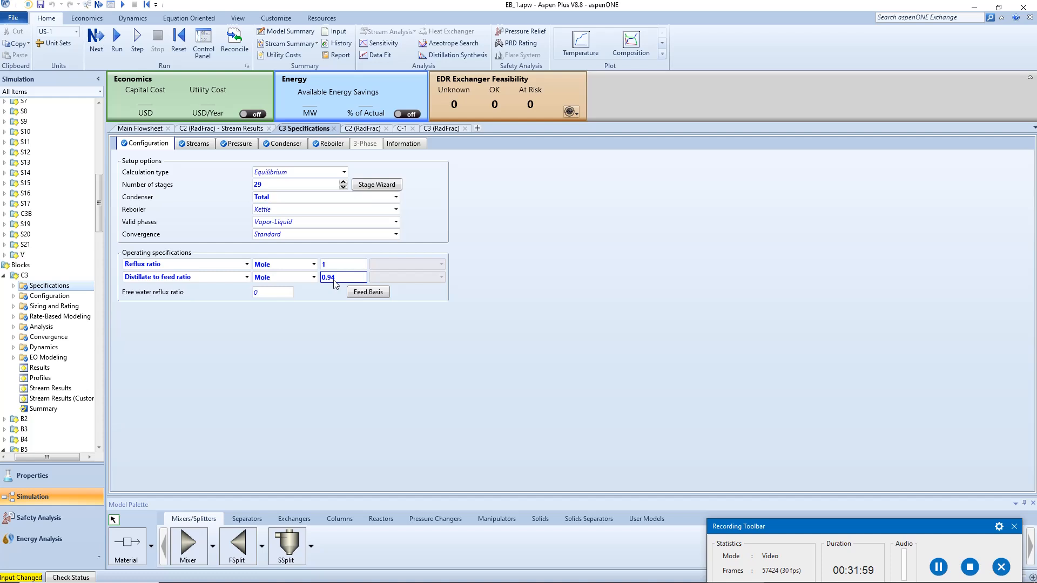
pyautogui.click(23, 389)
pyautogui.click(117, 37)
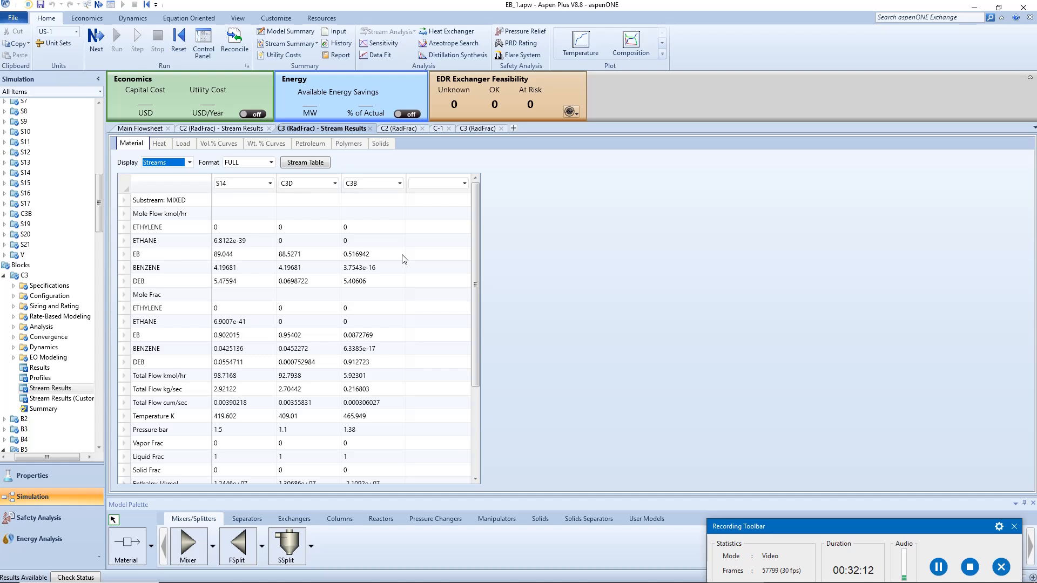
pyautogui.click(363, 366)
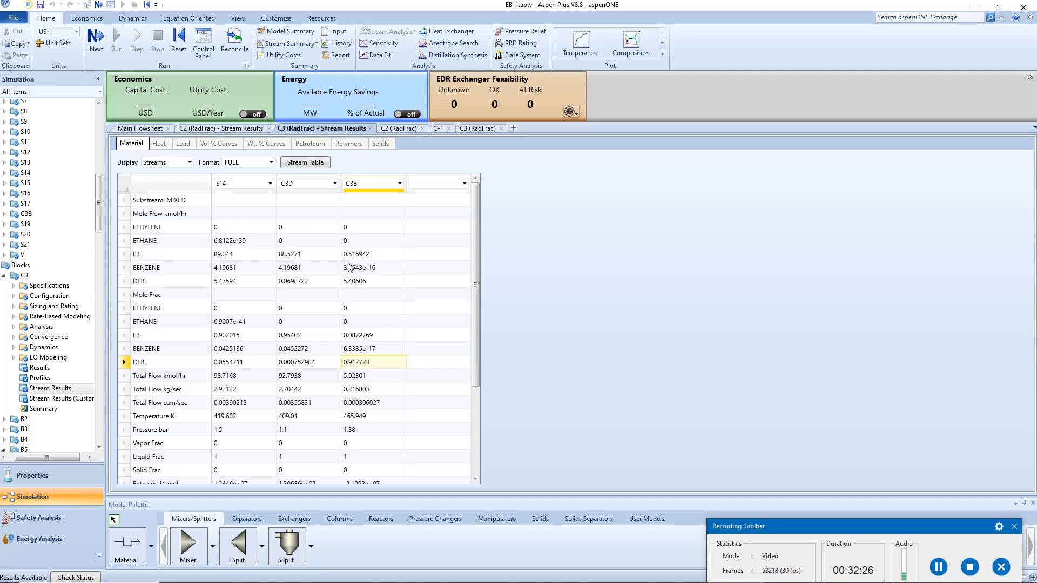
# Connect stream S20 to the second CSTR as a recycle feed, rerun the simulation and check DEB in C3's distillate.
pyautogui.click(141, 129)
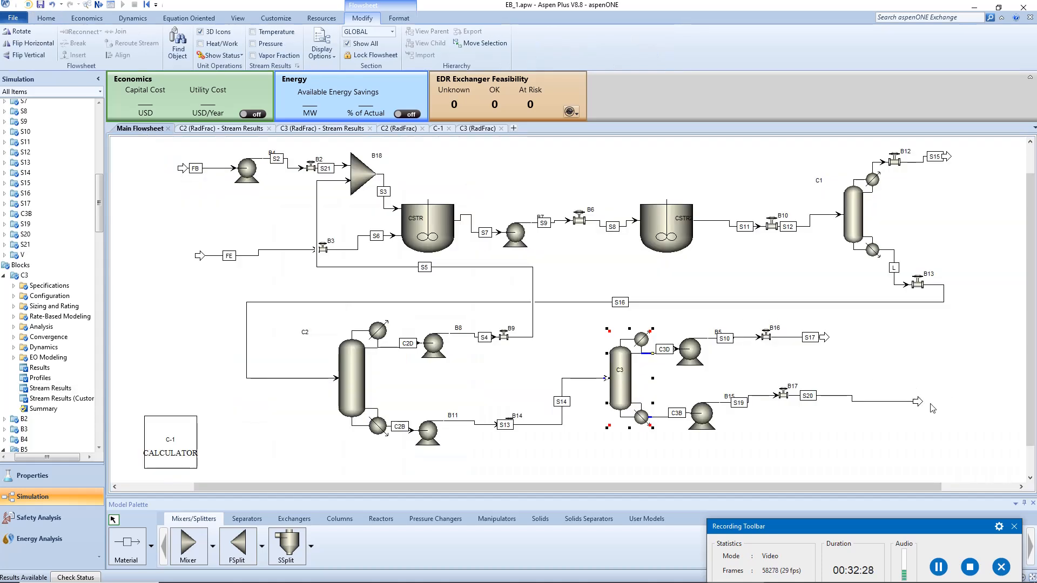
pyautogui.moveTo(920, 404); pyautogui.dragTo(635, 233)
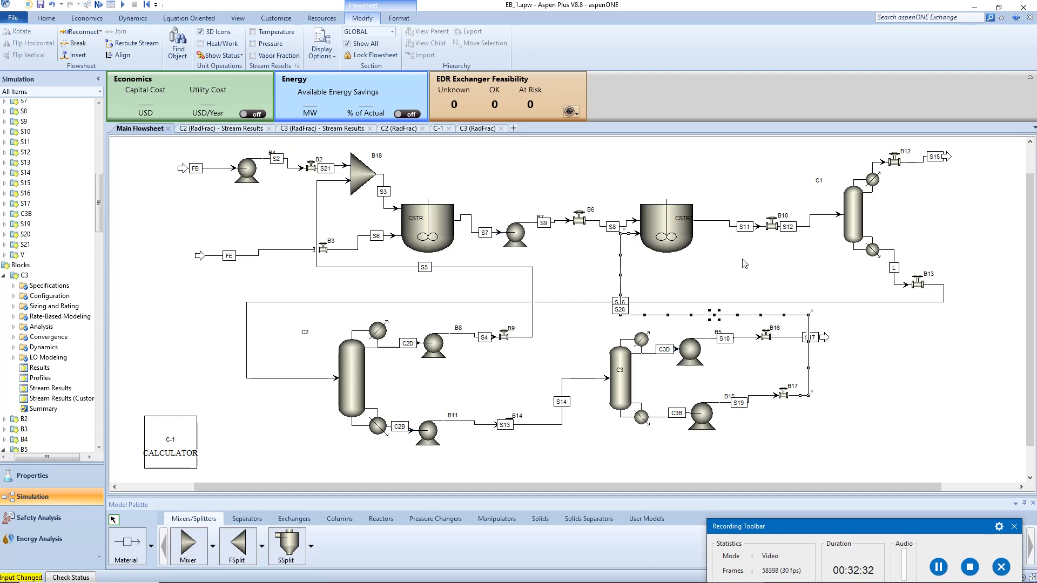
pyautogui.click(50, 388)
pyautogui.click(117, 44)
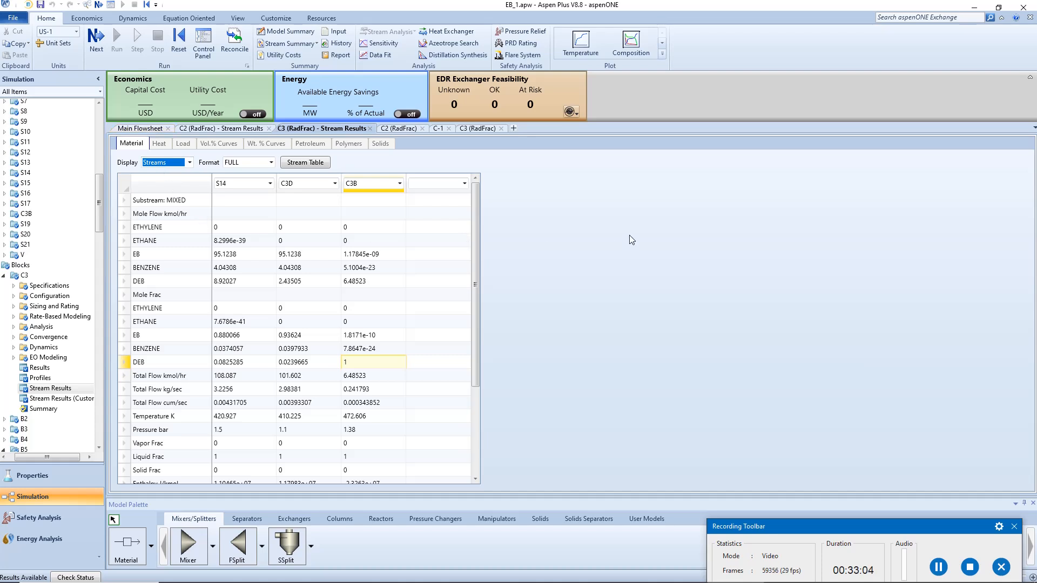
pyautogui.click(305, 283)
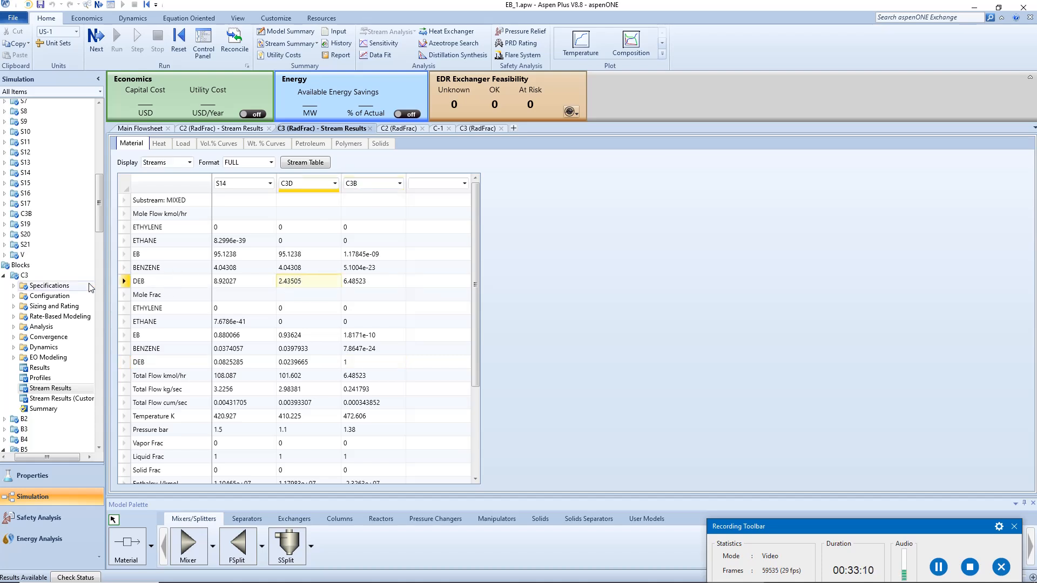
# Lower column C3's distillate to feed ratio to 0.93, rerun the simulation and check the DEB flow in C3D.
pyautogui.click(72, 287)
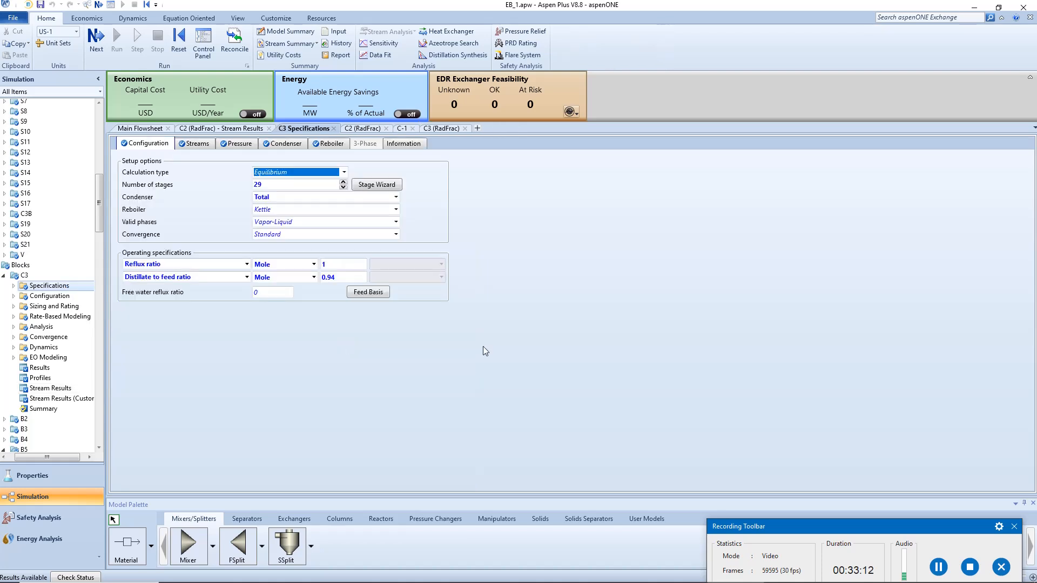
pyautogui.click(336, 277)
pyautogui.write('0')
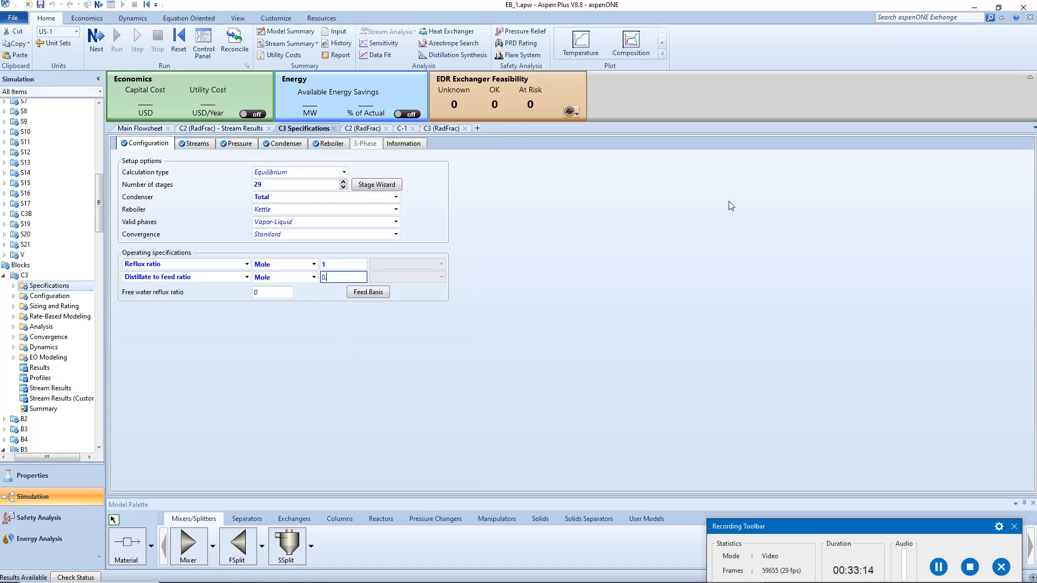
pyautogui.write('.93')
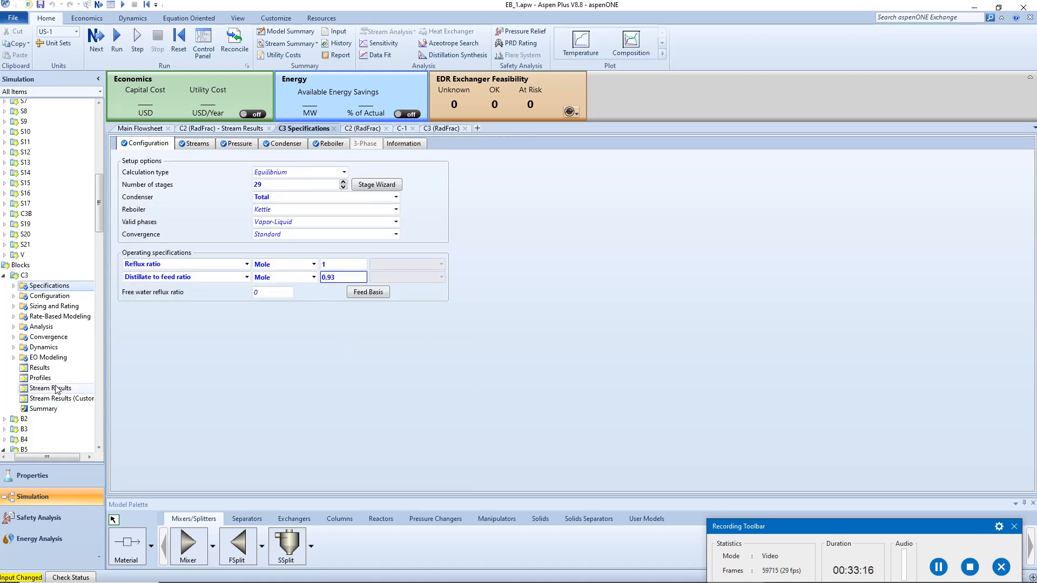
pyautogui.click(56, 390)
pyautogui.click(111, 50)
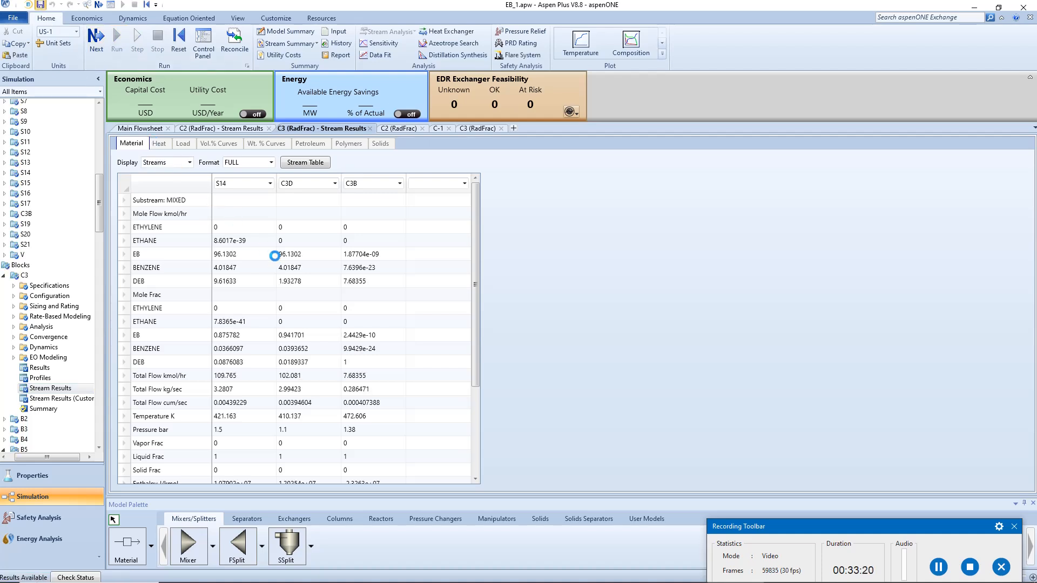
pyautogui.click(292, 288)
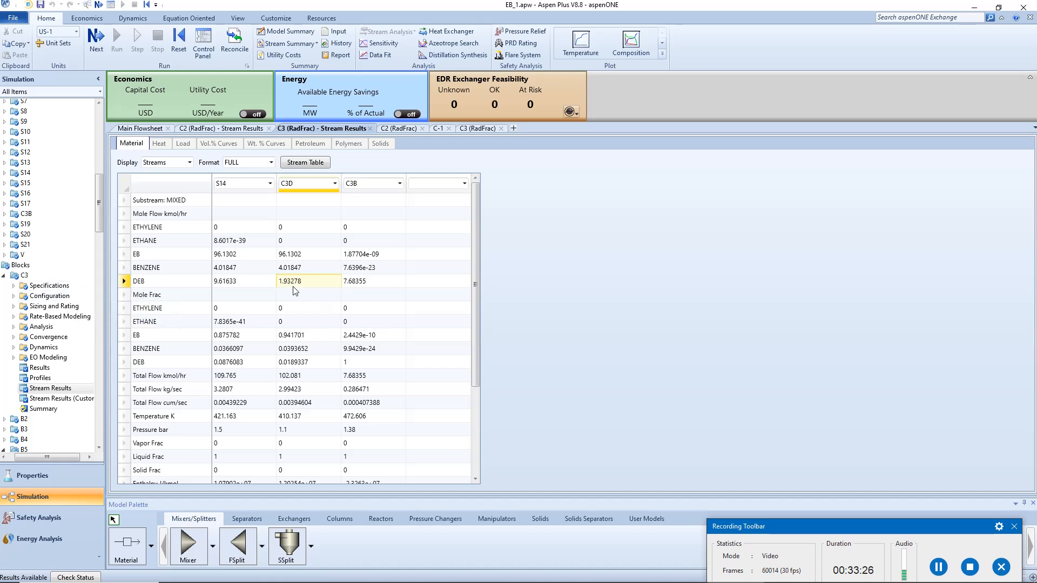
# Lower column C3's distillate to feed ratio to 0.92 and rerun the simulation with C3's stream results open.
pyautogui.click(59, 285)
pyautogui.click(334, 279)
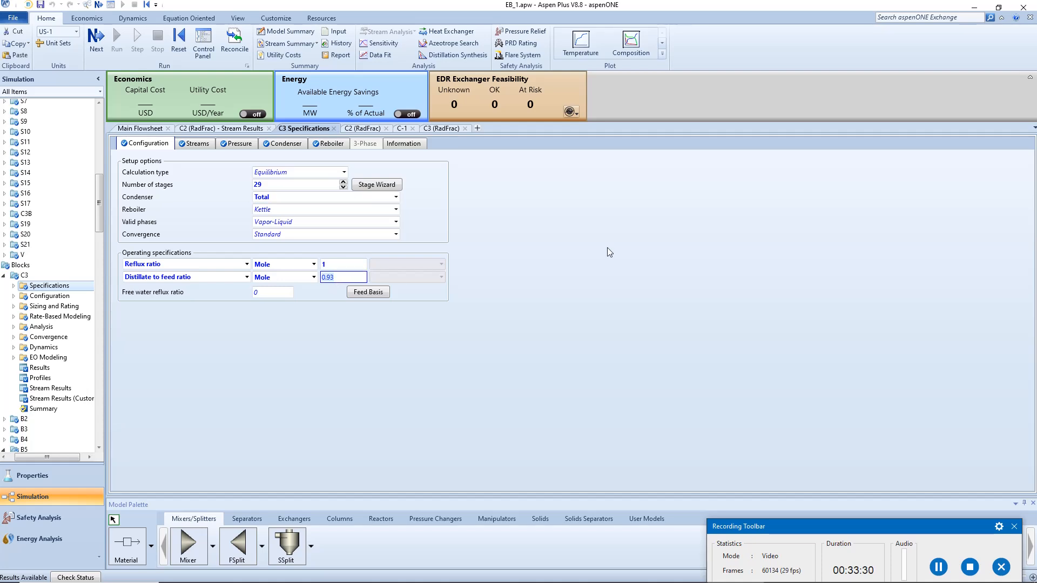
pyautogui.write('0.9')
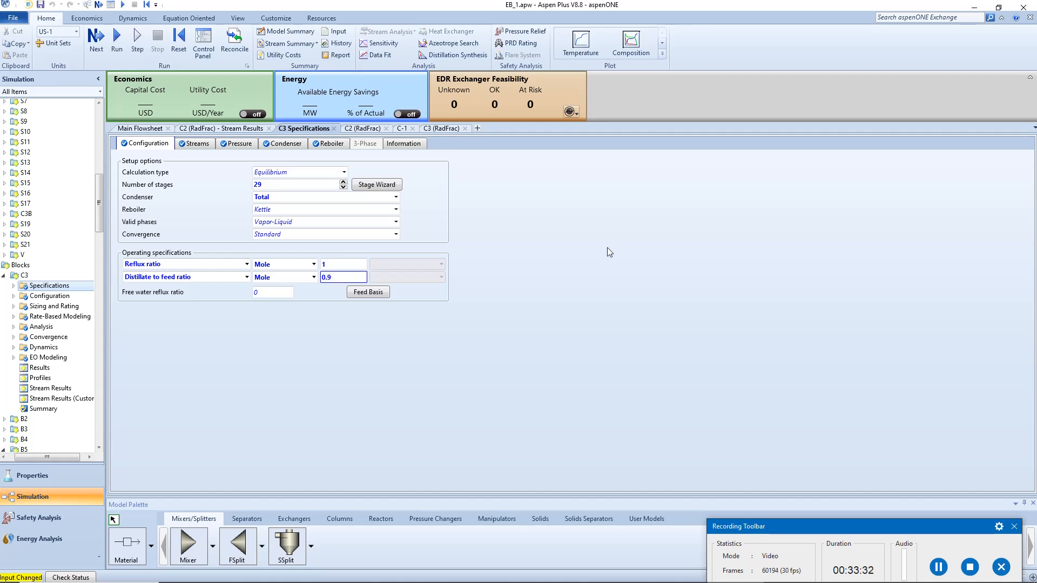
pyautogui.doubleClick(335, 278)
pyautogui.hotkey('ctrl', 'c')
pyautogui.click(50, 388)
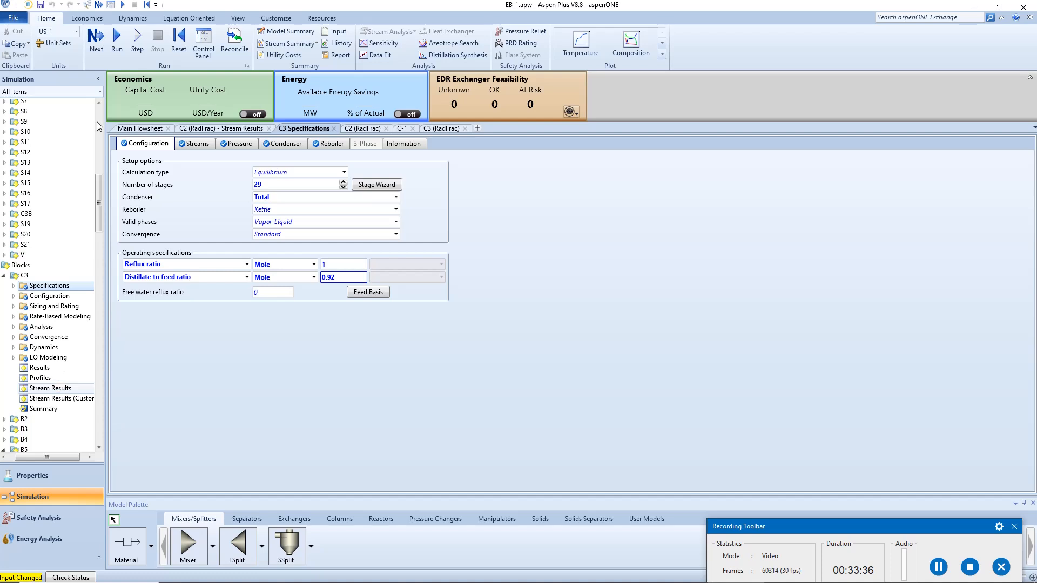
pyautogui.click(117, 51)
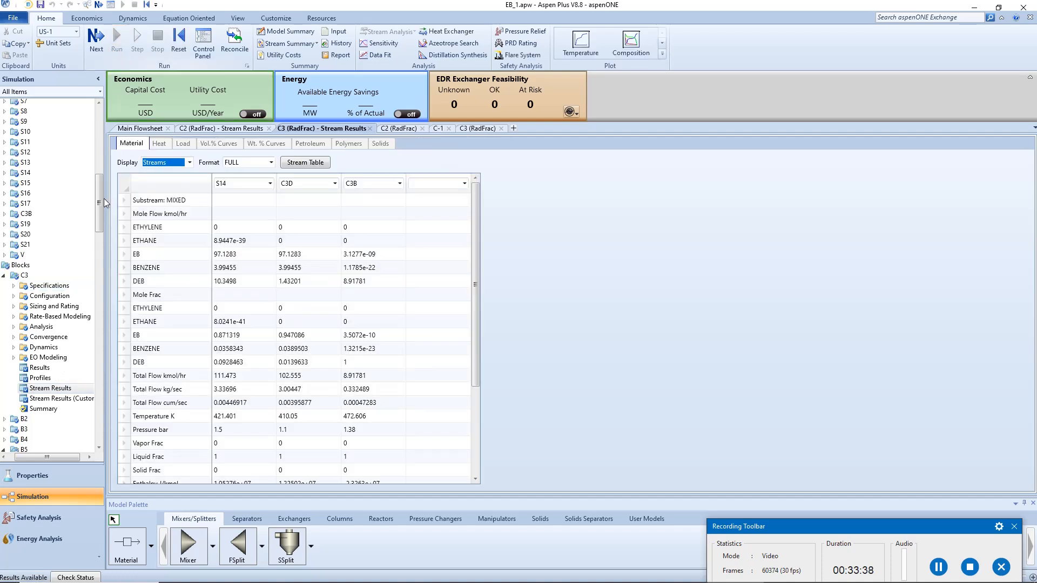
# Lower column C3's distillate to feed ratio to 0.91 and rerun the simulation with C3's stream results open.
pyautogui.click(72, 290)
pyautogui.click(340, 276)
pyautogui.write('0.91')
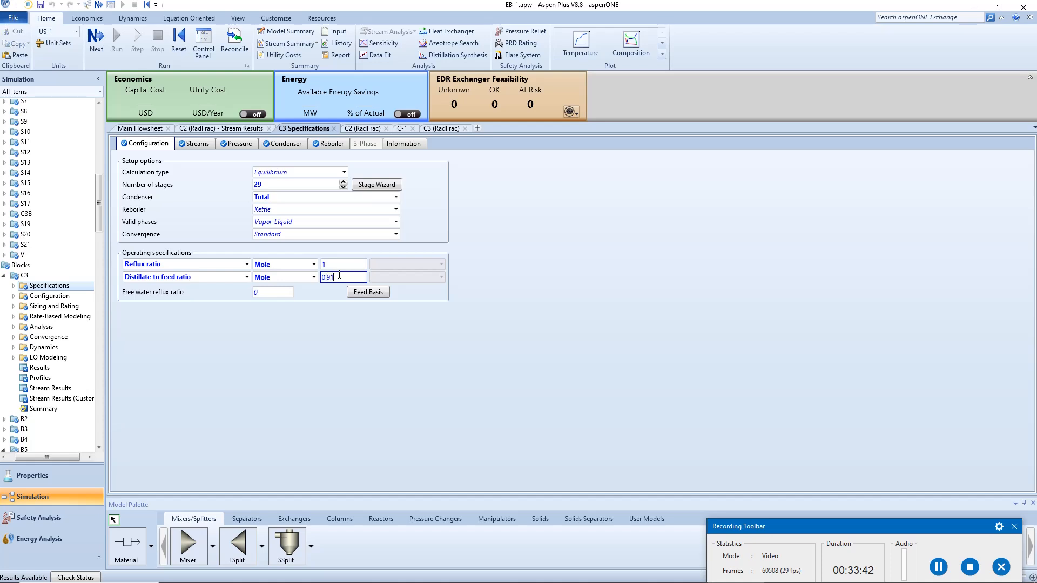
pyautogui.press('Return')
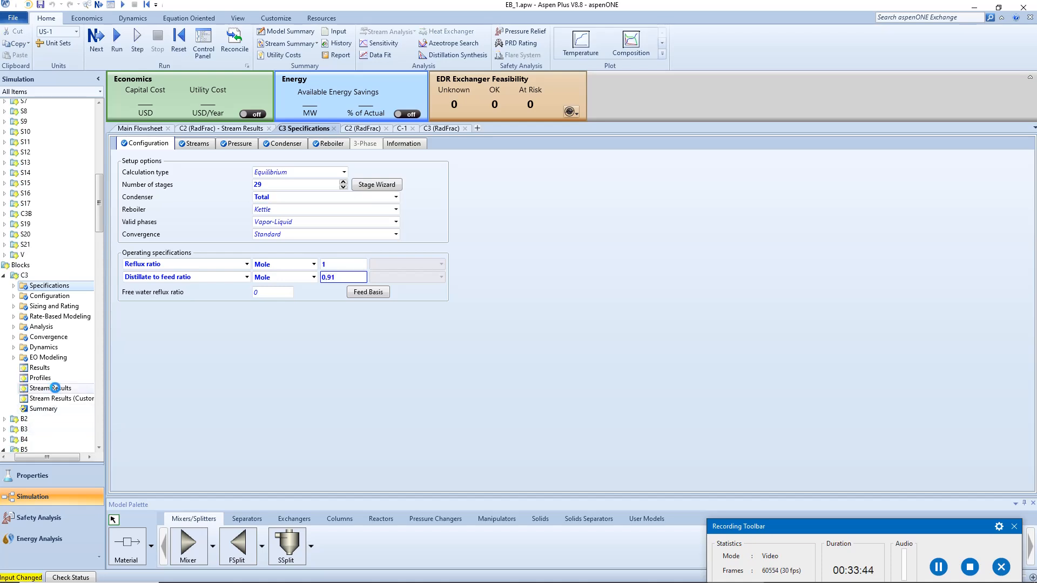
pyautogui.click(50, 388)
pyautogui.click(112, 51)
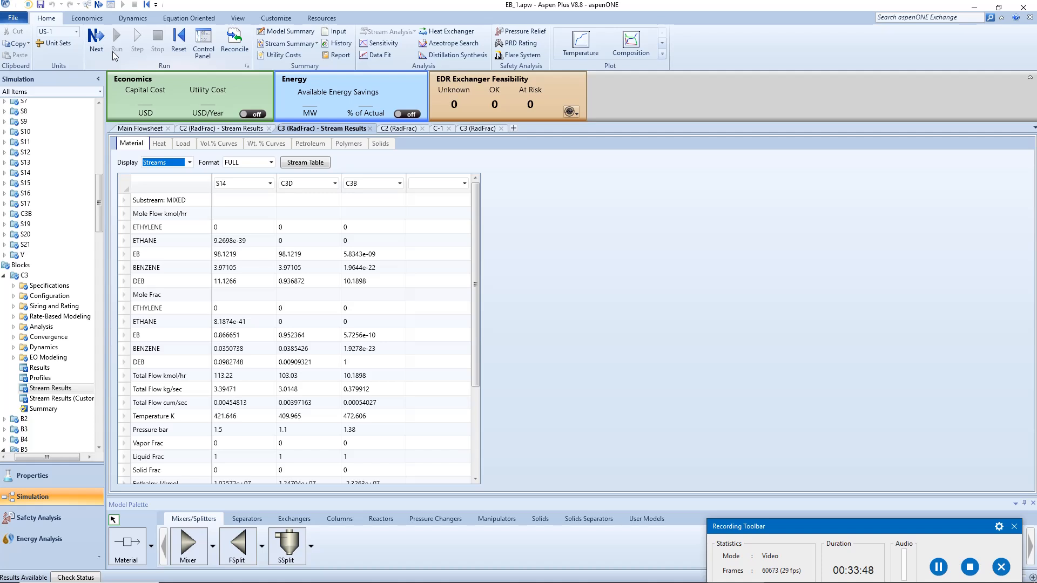
# Set column C3's reflux ratio to 0.9 and rerun the simulation with C3's stream results open.
pyautogui.click(61, 284)
pyautogui.click(331, 264)
pyautogui.write('0')
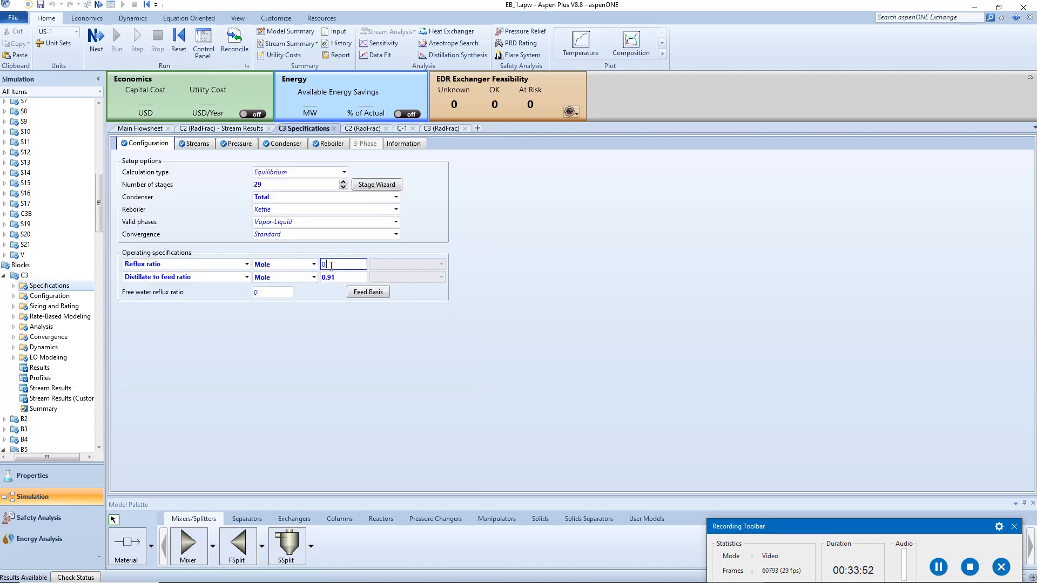
pyautogui.write('.9')
pyautogui.click(62, 388)
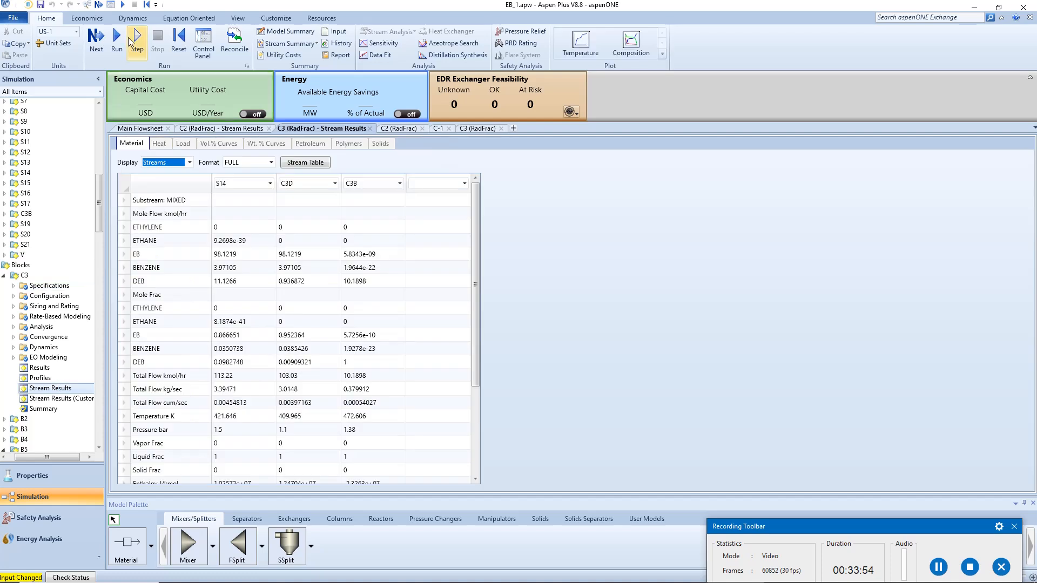
pyautogui.click(121, 41)
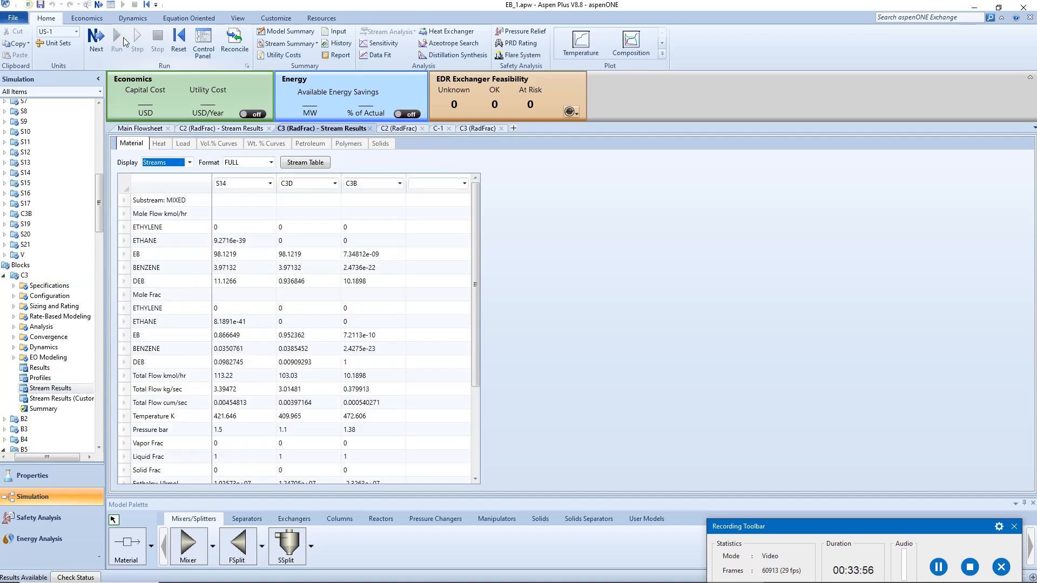
# Reduce column C3's reflux ratio to 0.85, rerun the simulation and check C3's stream results.
pyautogui.click(59, 286)
pyautogui.click(335, 265)
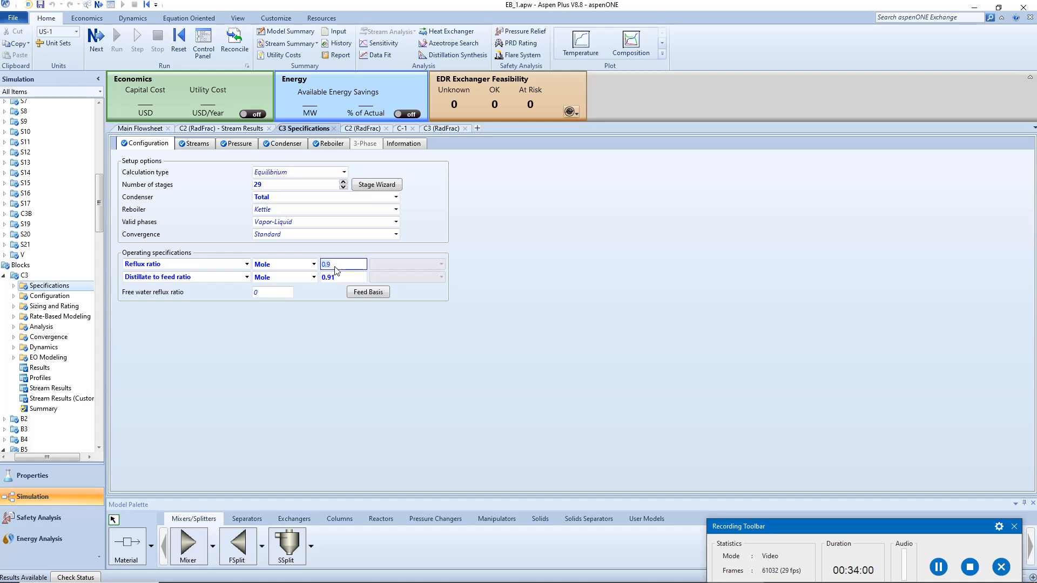
pyautogui.write('0.85')
pyautogui.press('Return')
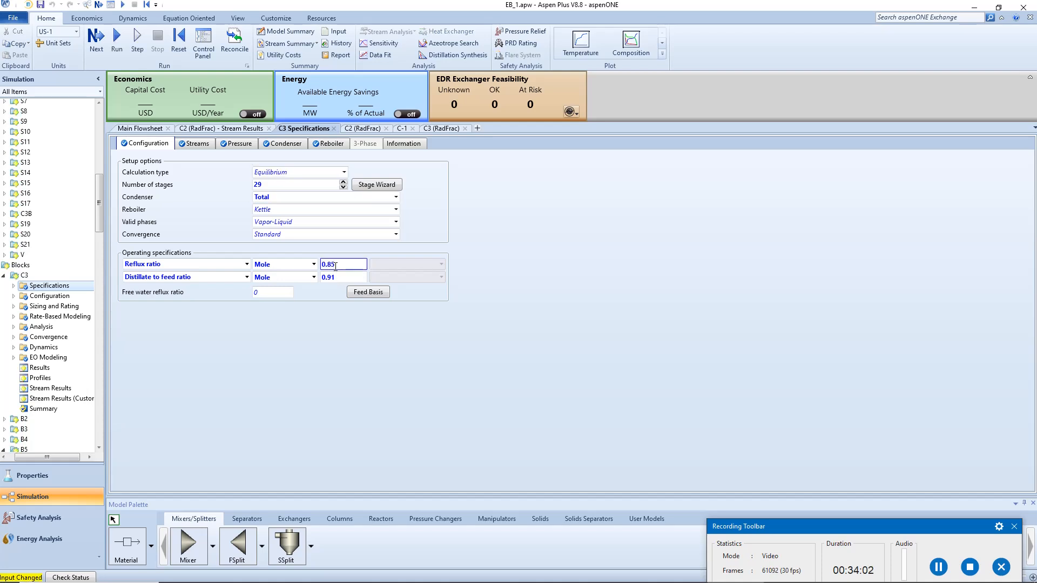
pyautogui.click(50, 388)
pyautogui.click(115, 36)
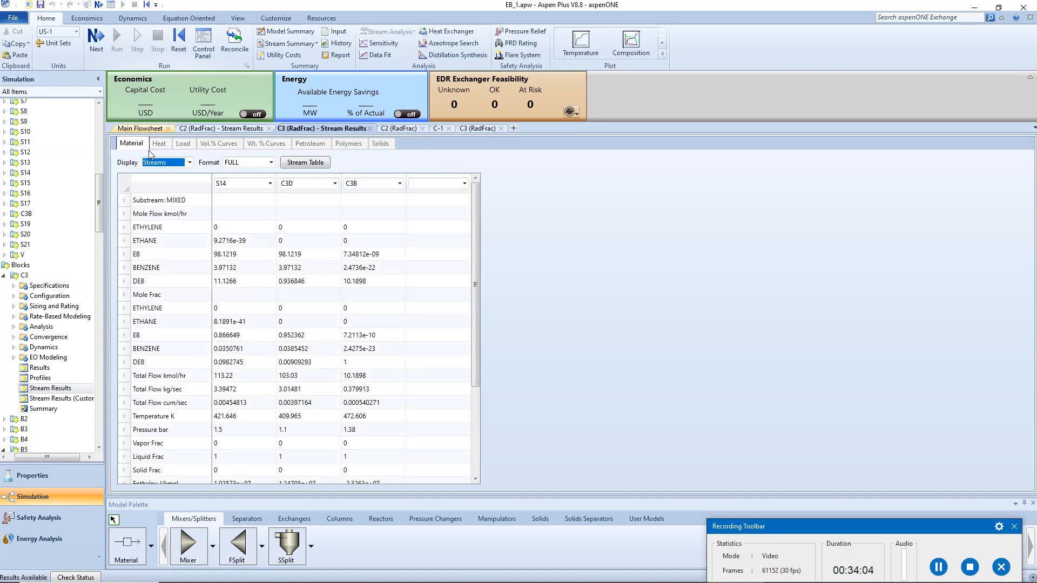
# Set column C3's distillate to feed ratio to 0.9, rerun the simulation and check DEB in C3D.
pyautogui.click(74, 287)
pyautogui.click(331, 277)
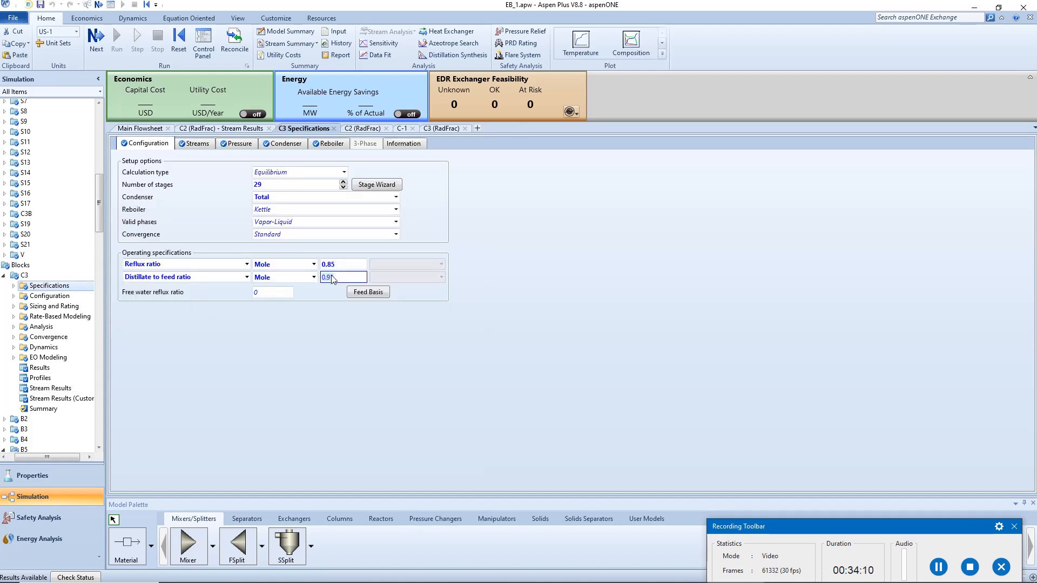
pyautogui.write('0.9')
pyautogui.press('Return')
pyautogui.click(50, 388)
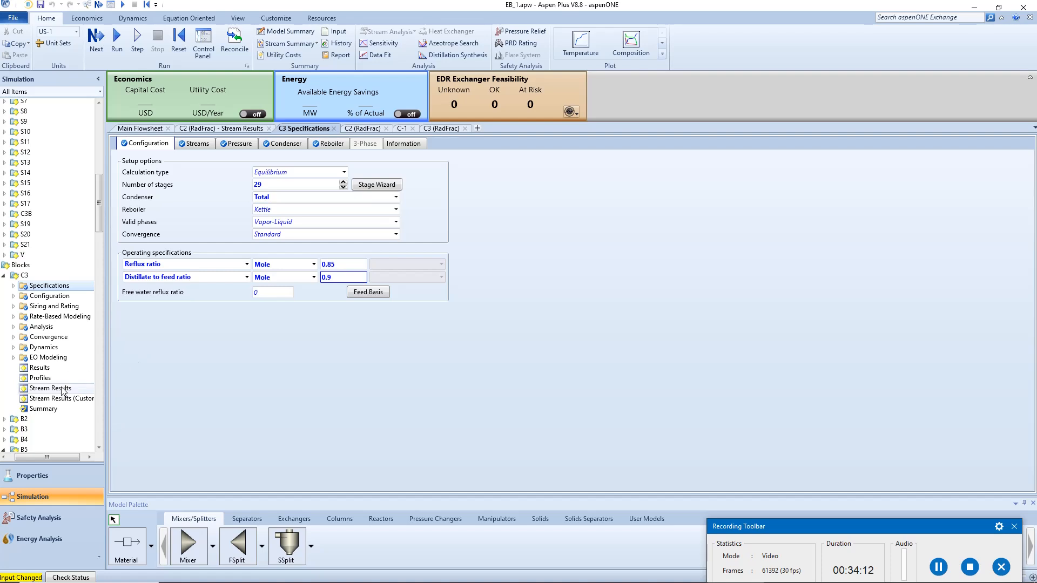
pyautogui.click(120, 38)
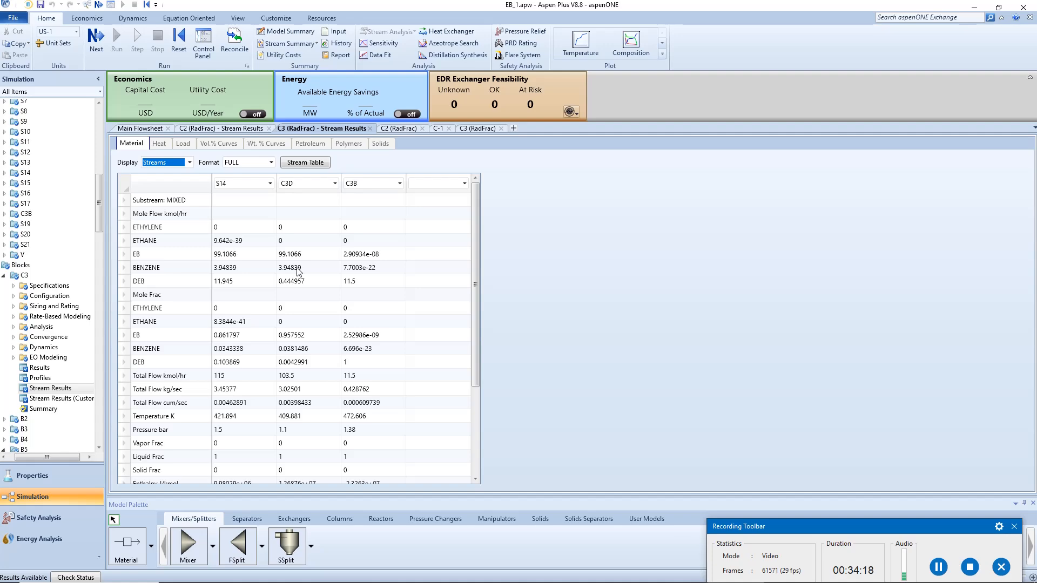
# Review column C2's stream results, set its reboiler duty to 500 kW and rerun the simulation to check benzene in C2B.
pyautogui.click(157, 132)
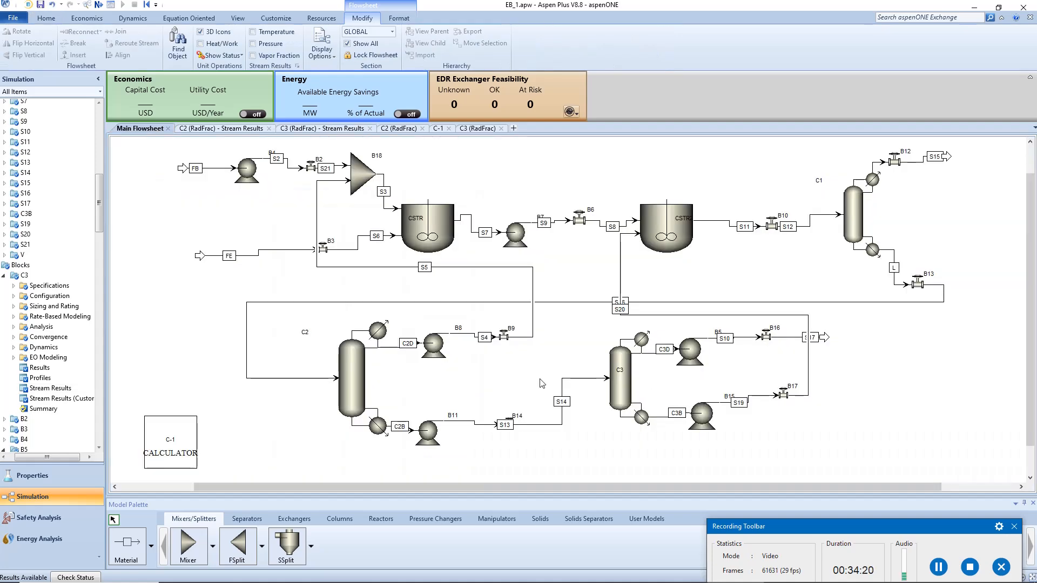
pyautogui.doubleClick(356, 378)
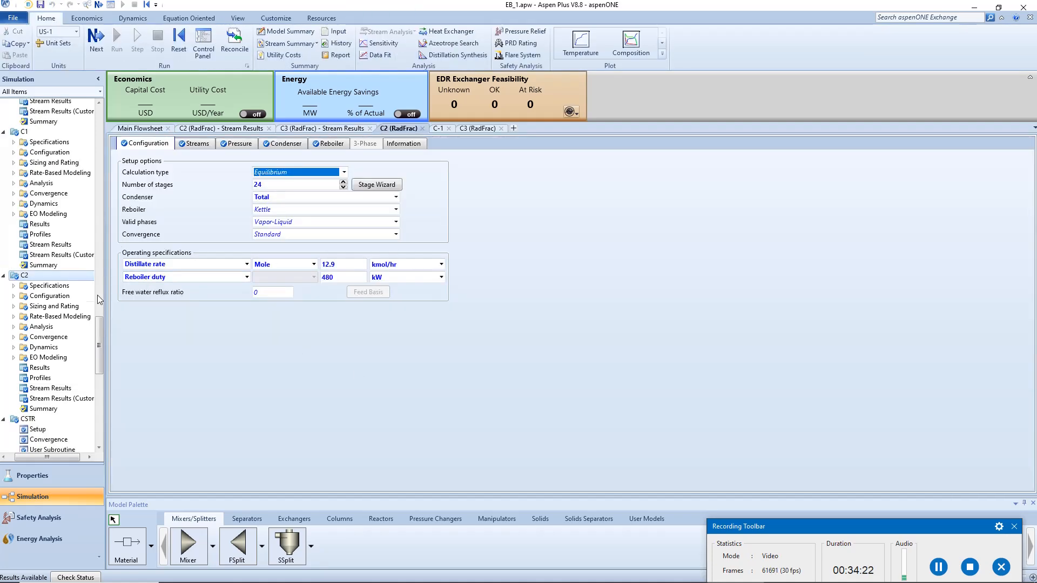
pyautogui.click(61, 390)
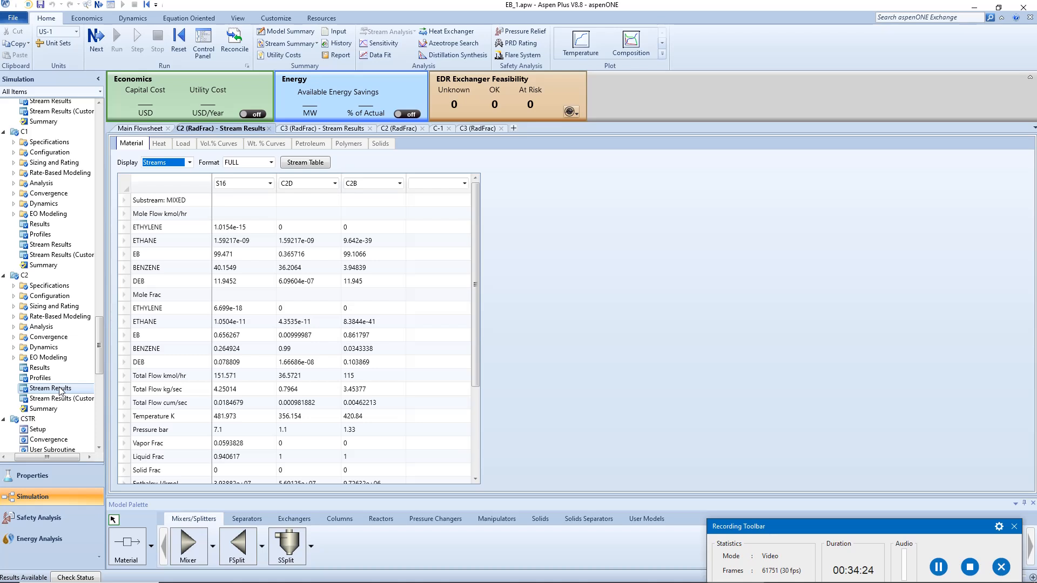
pyautogui.click(50, 285)
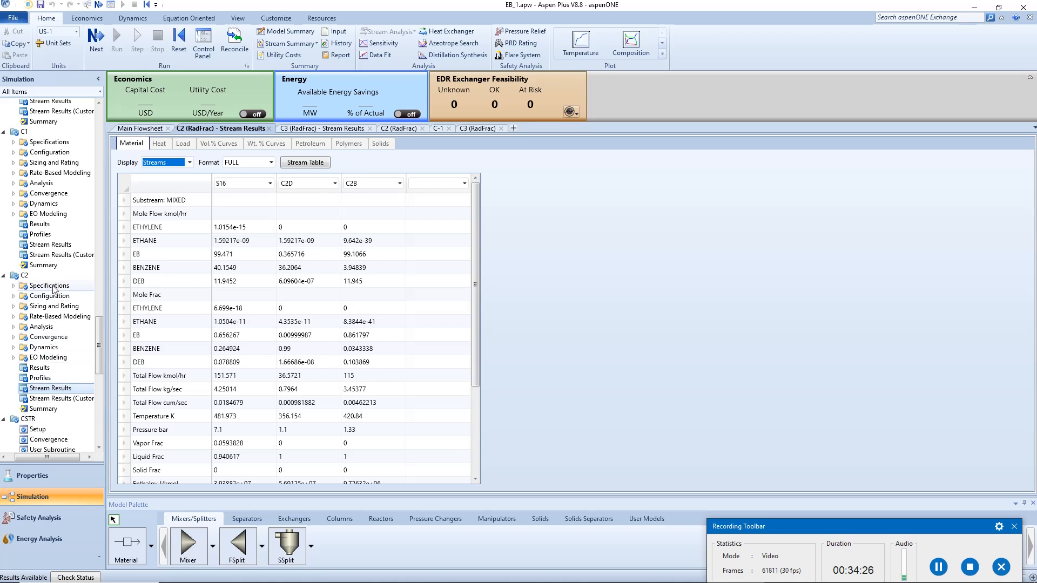
pyautogui.click(346, 278)
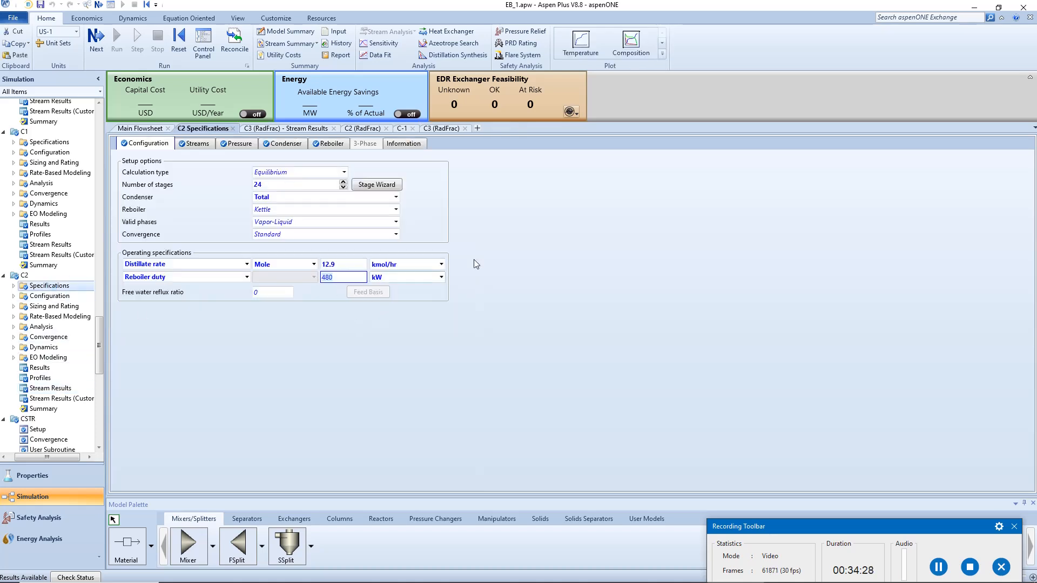
pyautogui.write('500')
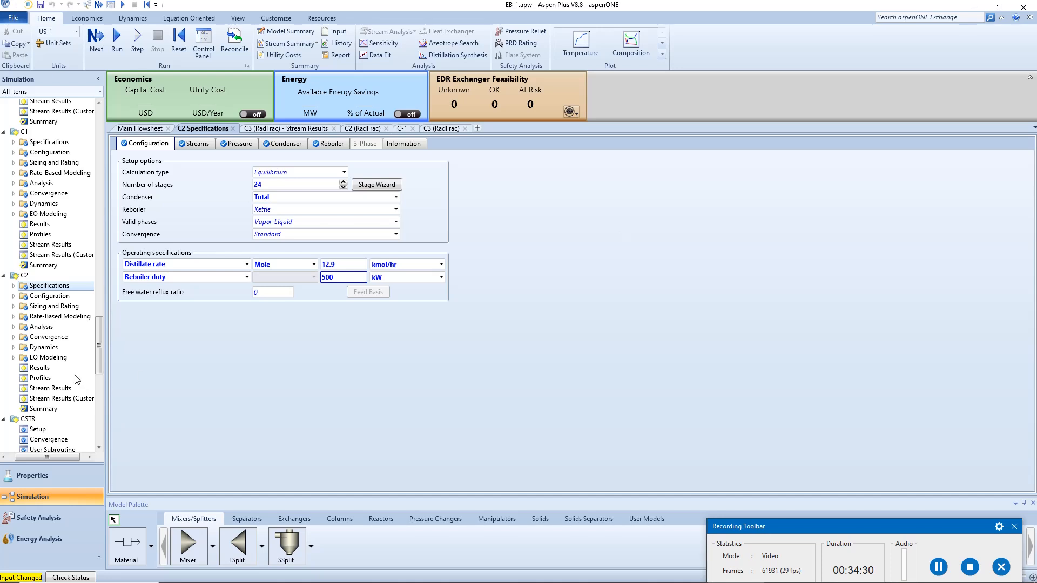
pyautogui.click(50, 389)
pyautogui.click(117, 40)
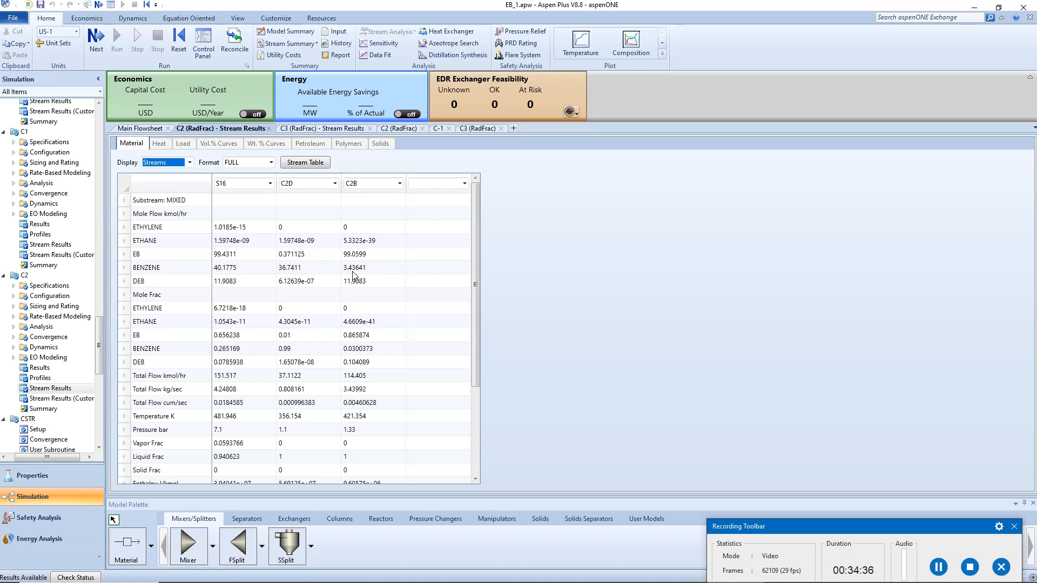
# Add design specification 2 to column C2 as mole purity, copying C2B's benzene mole fraction 0.0300373 as the target.
pyautogui.click(13, 286)
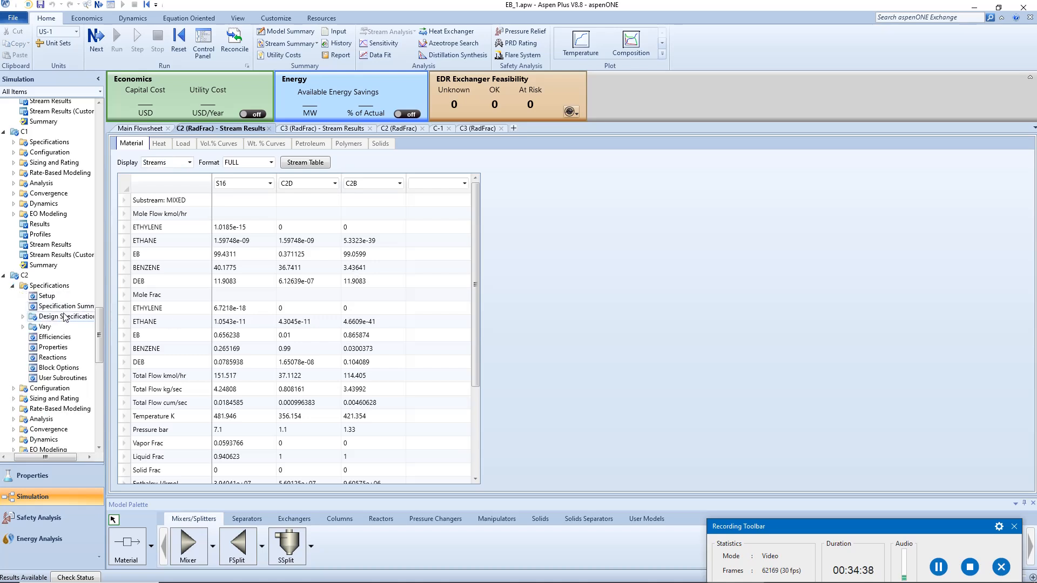
pyautogui.click(370, 348)
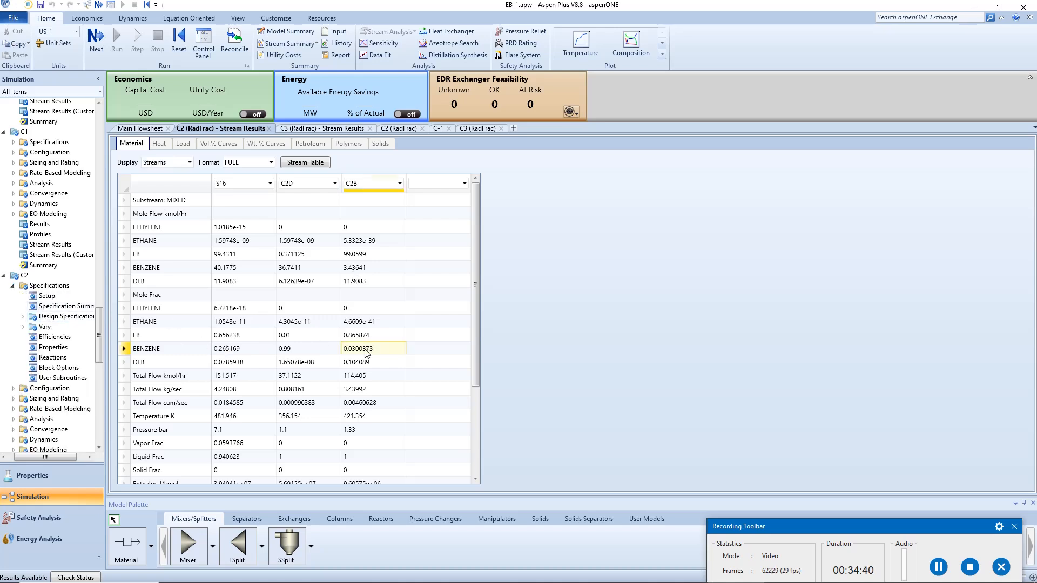
pyautogui.click(63, 318)
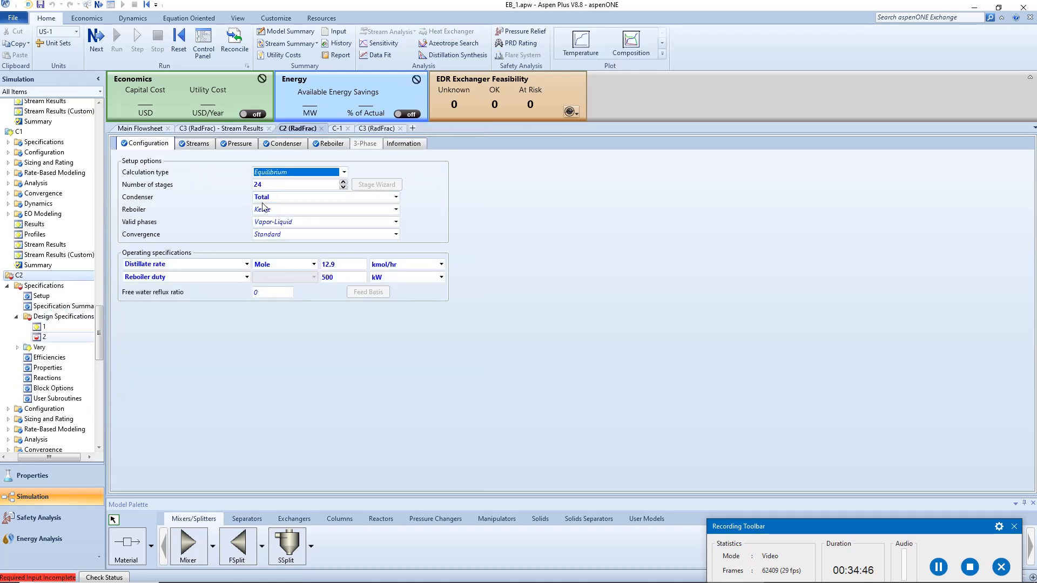
pyautogui.click(279, 189)
pyautogui.click(270, 201)
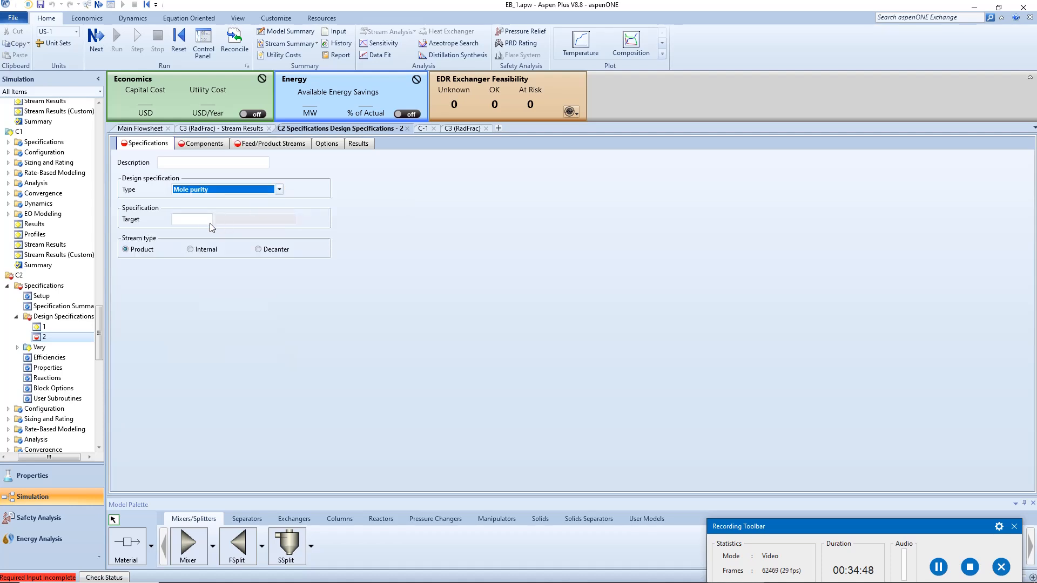
pyautogui.click(199, 220)
pyautogui.rightClick(197, 219)
pyautogui.click(222, 271)
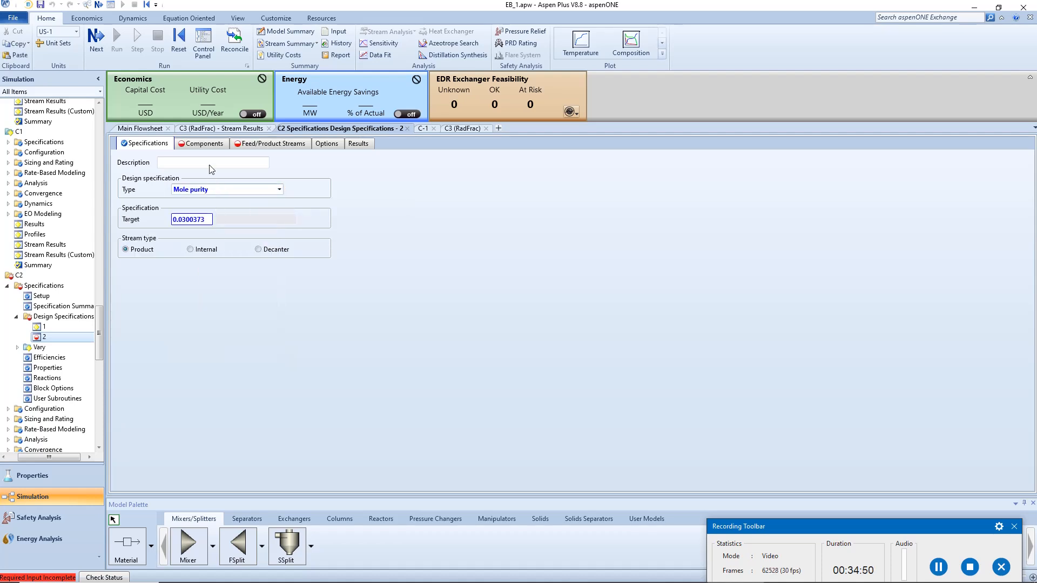
# Assign BENZENE as the component and C2B as the product stream of C2's design specification 2.
pyautogui.click(202, 144)
pyautogui.doubleClick(154, 216)
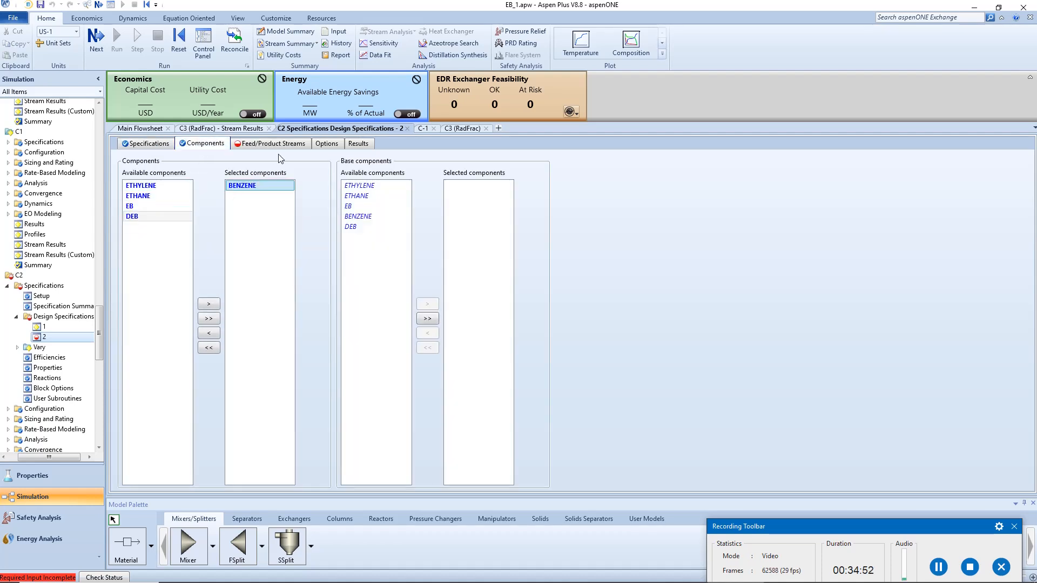
pyautogui.click(280, 144)
pyautogui.doubleClick(141, 195)
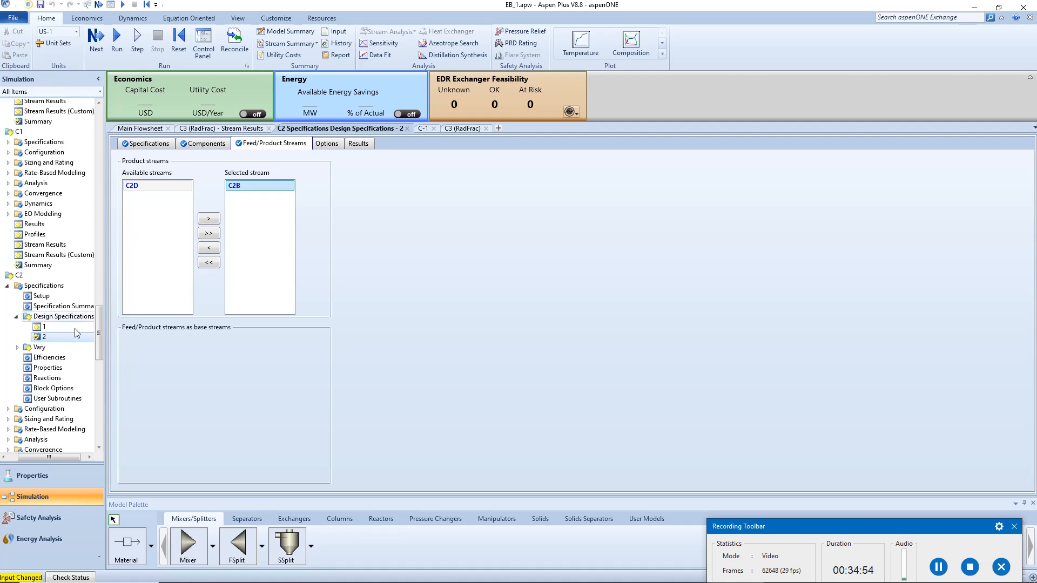
# Add a second vary to column C2 that adjusts reboiler duty between 100 and 1e+07 kW.
pyautogui.click(60, 349)
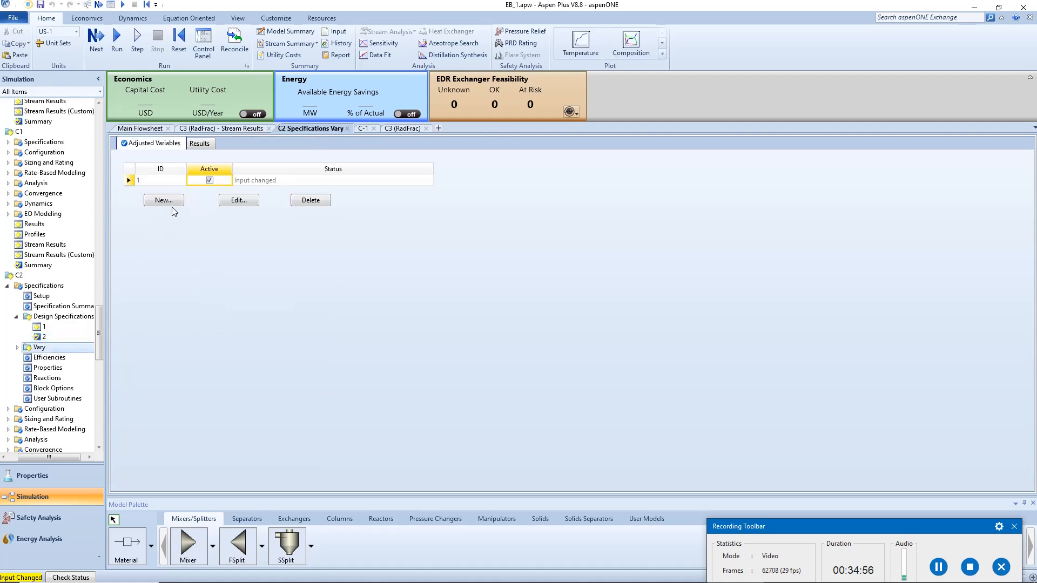
pyautogui.click(165, 200)
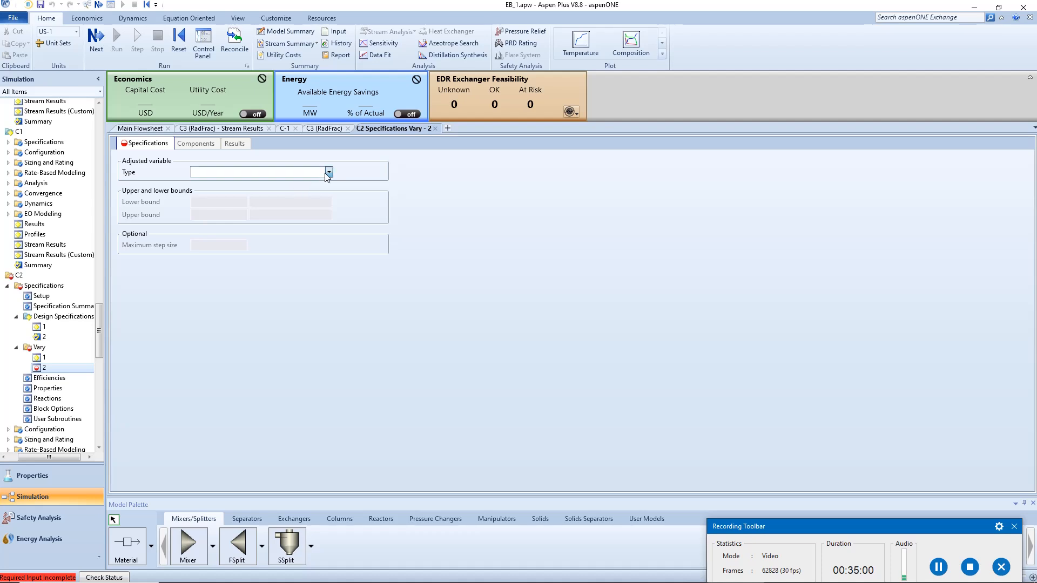
pyautogui.click(326, 172)
pyautogui.click(234, 285)
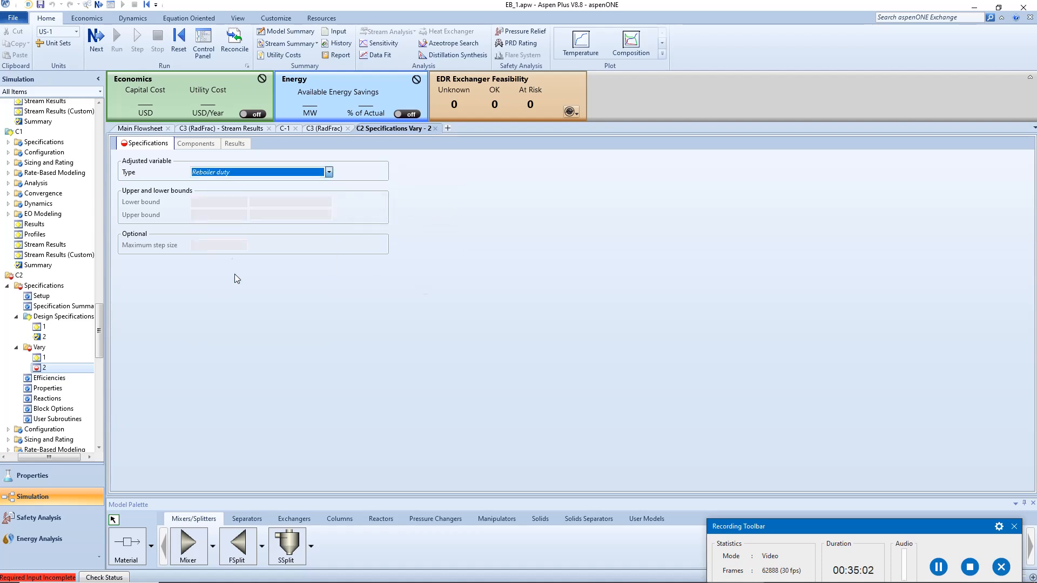
pyautogui.click(219, 204)
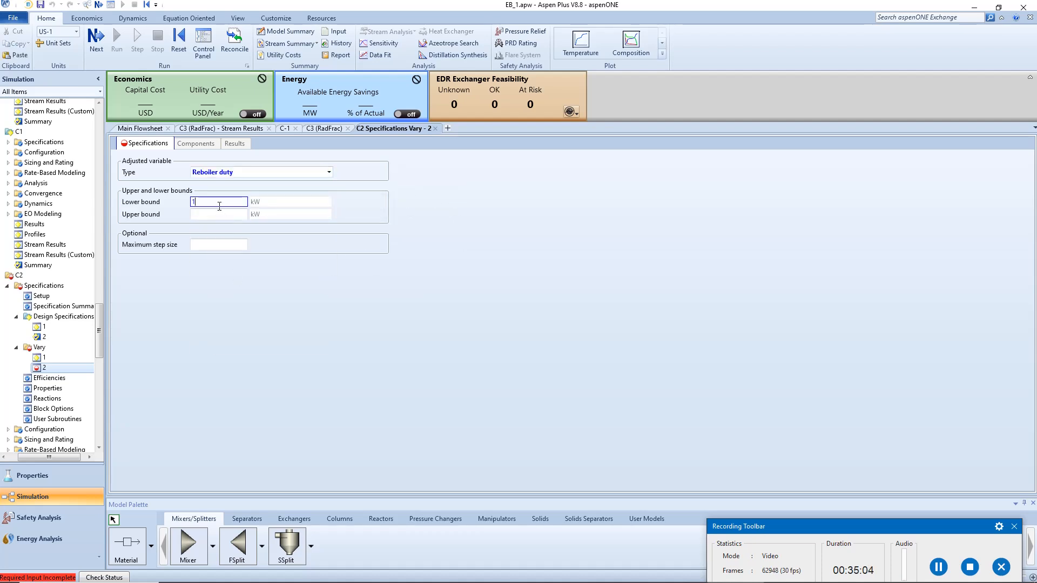
pyautogui.click(216, 215)
pyautogui.write('1e+0')
pyautogui.write('7')
pyautogui.press('Return')
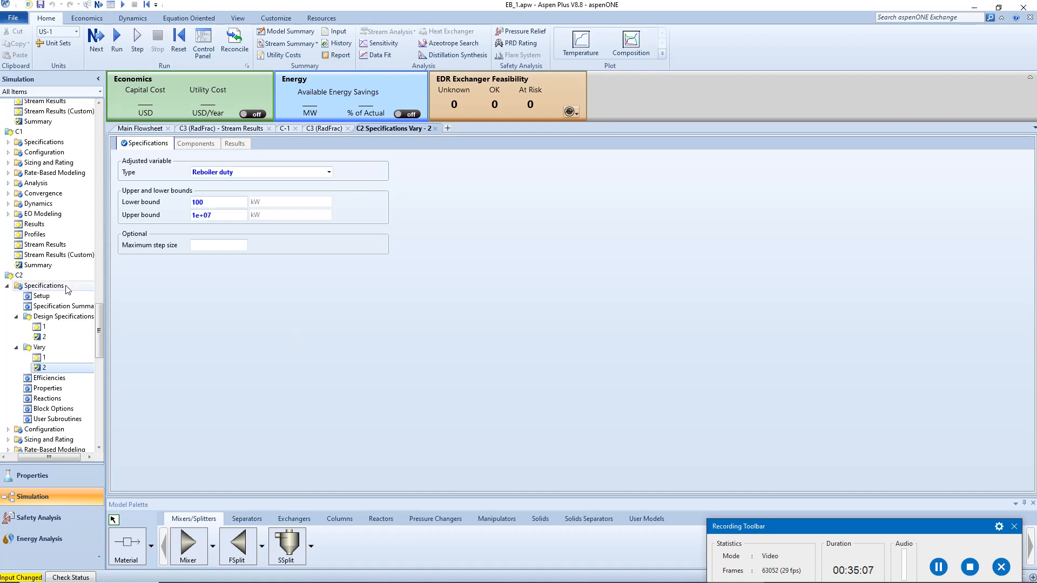
# Rerun the simulation with C2's stream results open and check the benzene mole fraction in C2B.
pyautogui.click(7, 285)
pyautogui.click(46, 388)
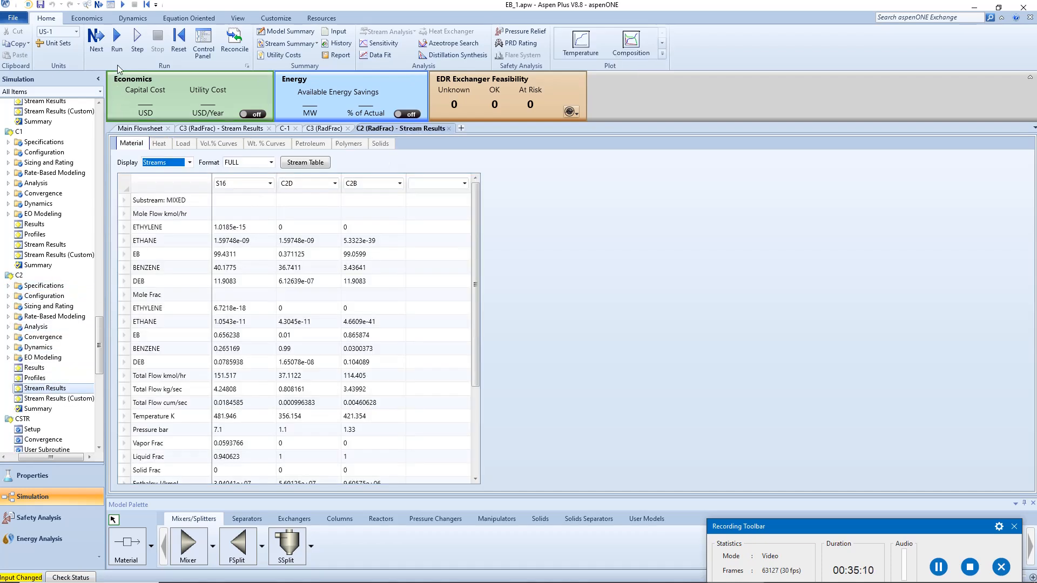
pyautogui.click(118, 48)
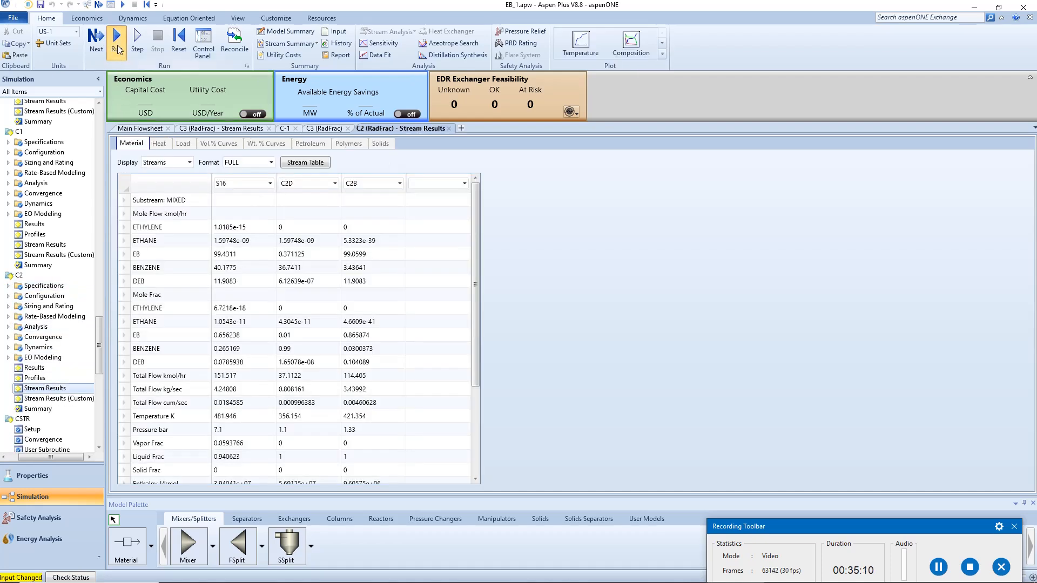
pyautogui.click(365, 350)
# Set the mole purity target of column C2's design specification 2 to 0.01.
pyautogui.click(7, 286)
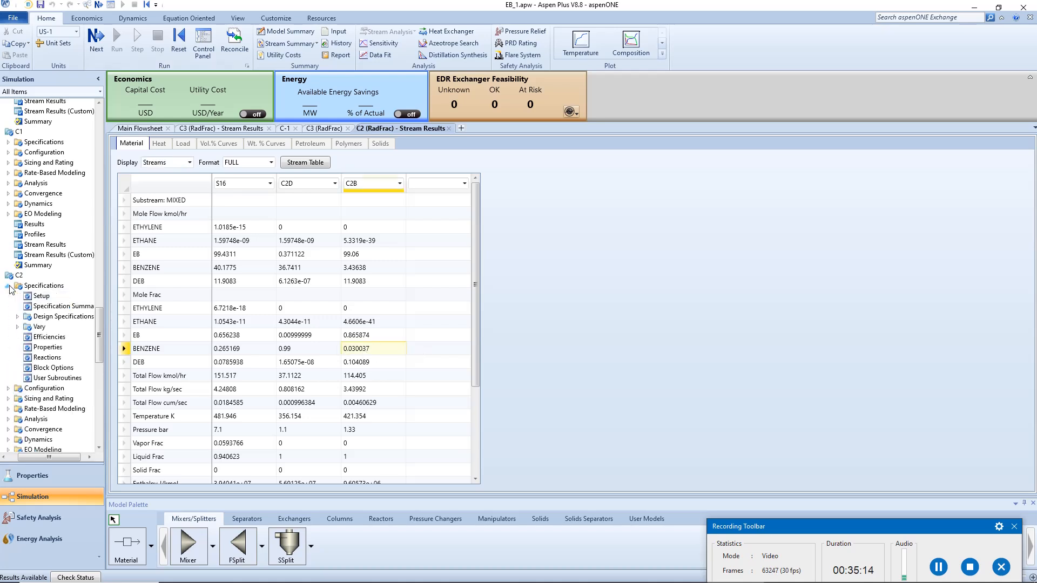
pyautogui.click(17, 317)
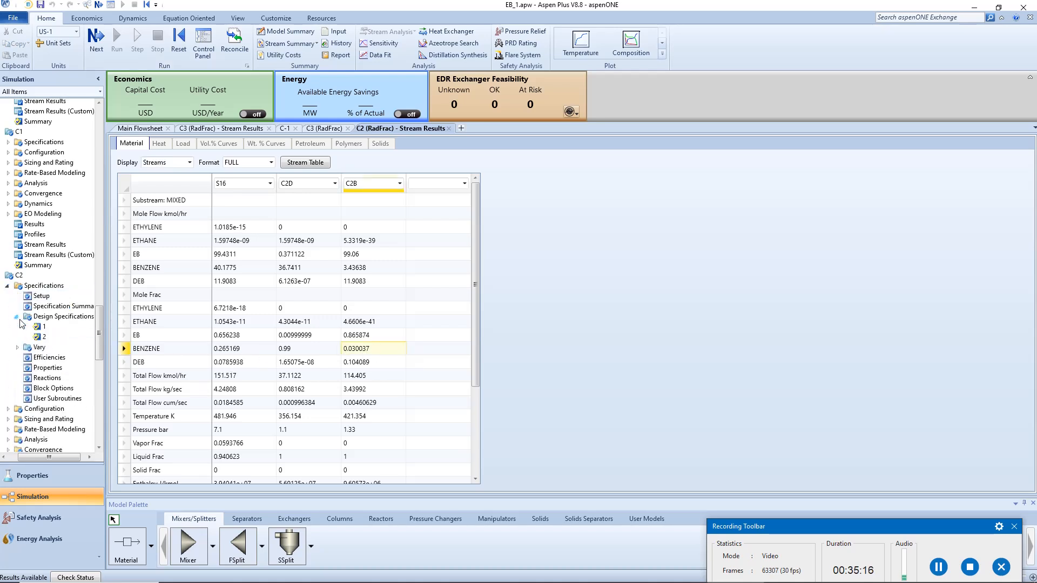
pyautogui.doubleClick(45, 336)
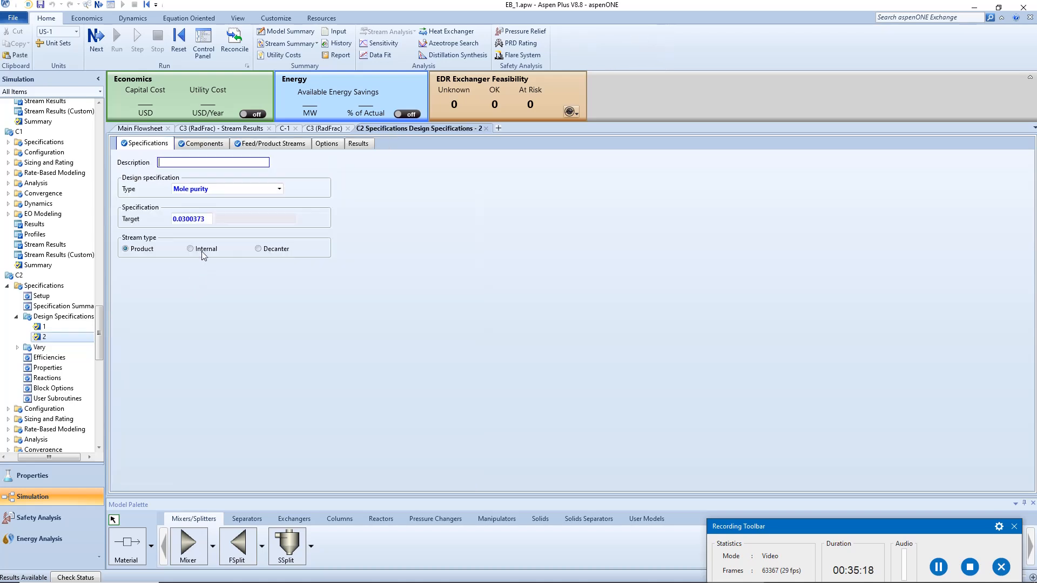
pyautogui.doubleClick(204, 219)
pyautogui.click(204, 219)
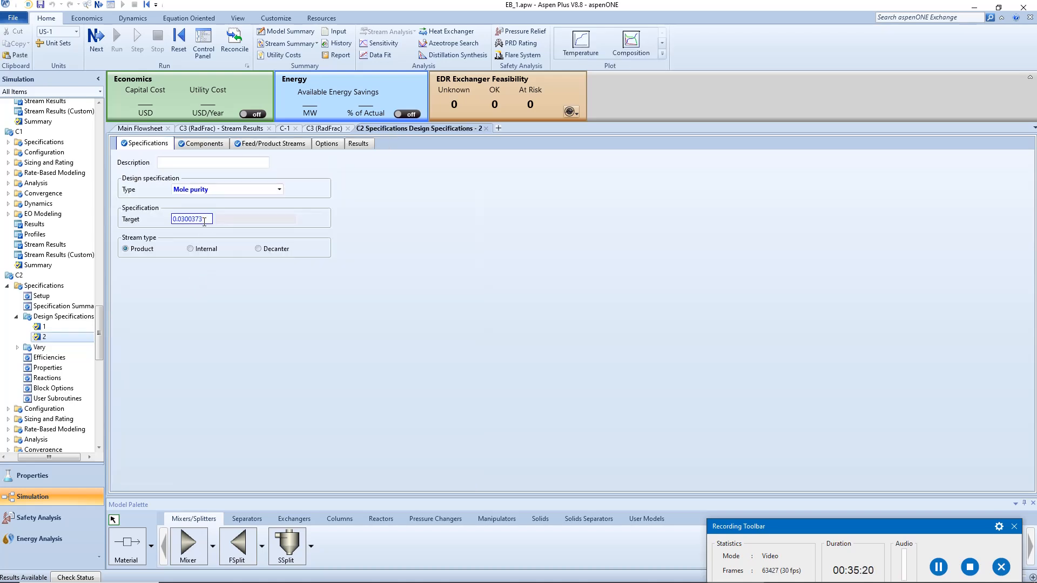
pyautogui.press('BackSpace')
pyautogui.press('BackSpace')
pyautogui.press('BackSpace')
pyautogui.press('BackSpace')
pyautogui.click(232, 329)
pyautogui.click(7, 286)
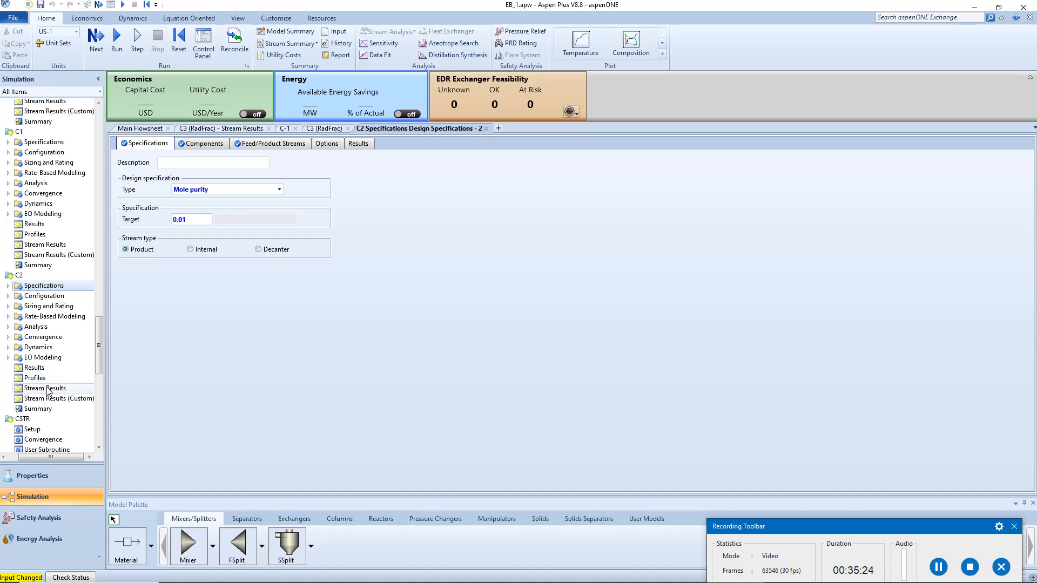
# Rerun the simulation and review column C2's stream results and its condenser and reboiler performance summary.
pyautogui.doubleClick(48, 390)
pyautogui.click(117, 43)
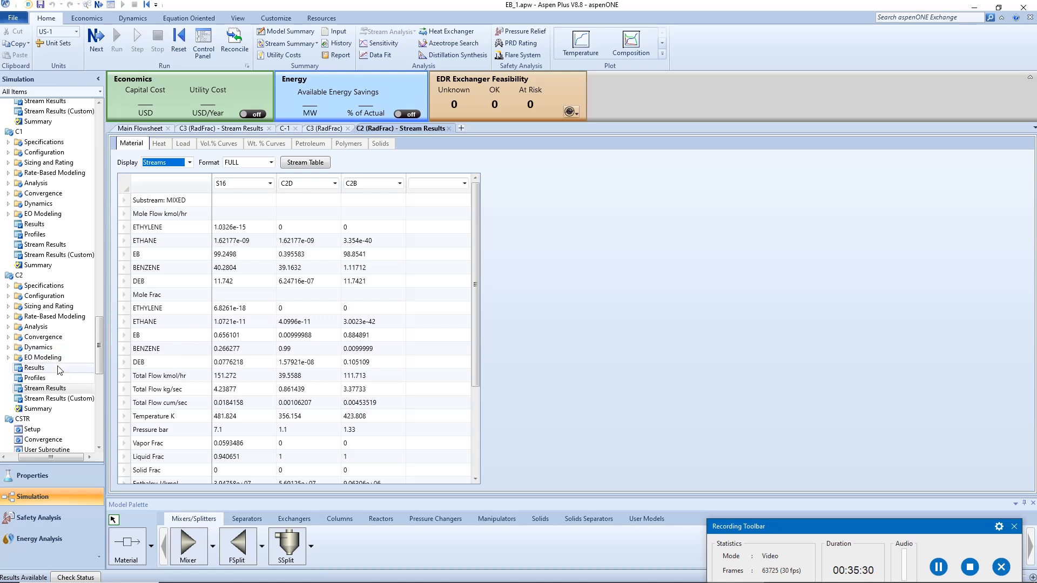
pyautogui.click(34, 367)
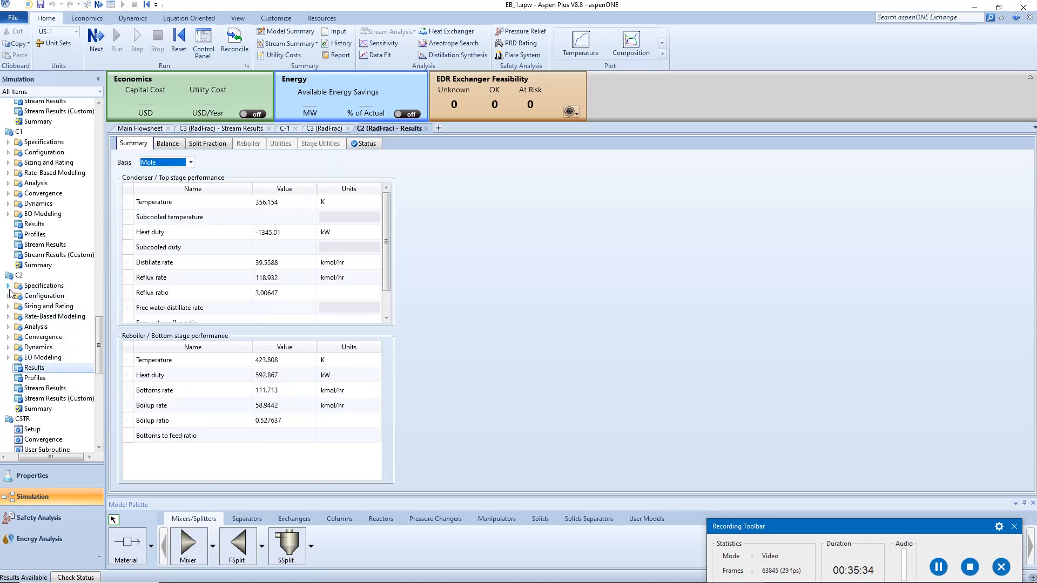
# Set the target of C2's design specification 2 to 0.005 and rerun the simulation with C2's stream results open.
pyautogui.click(26, 285)
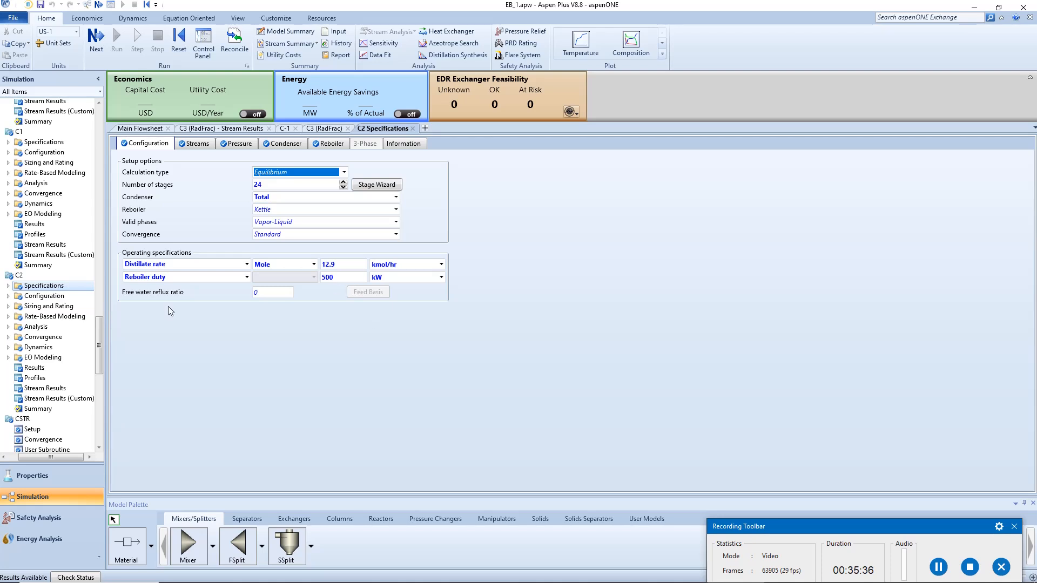
pyautogui.click(7, 286)
pyautogui.click(17, 317)
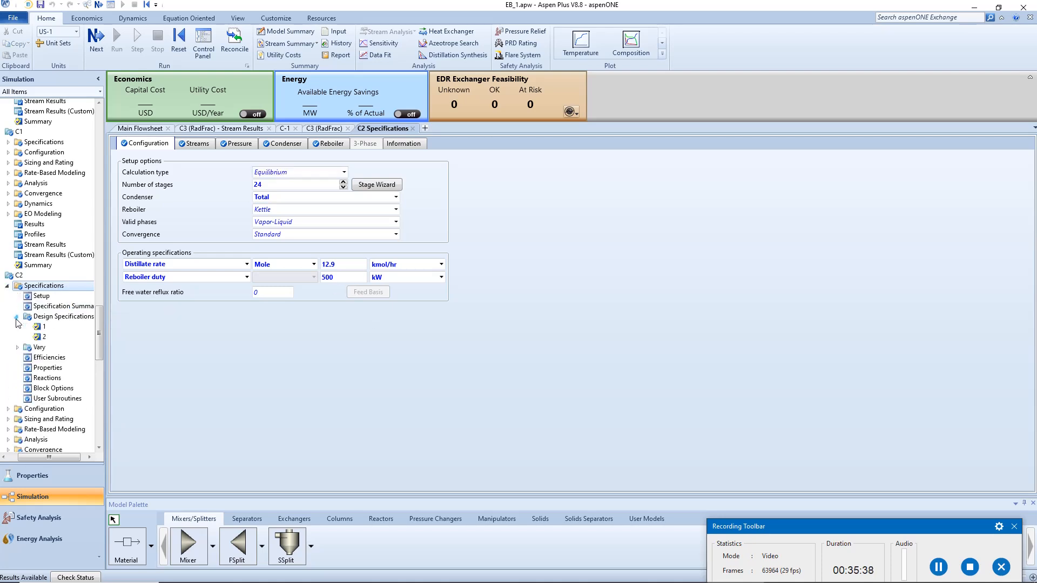
pyautogui.doubleClick(44, 336)
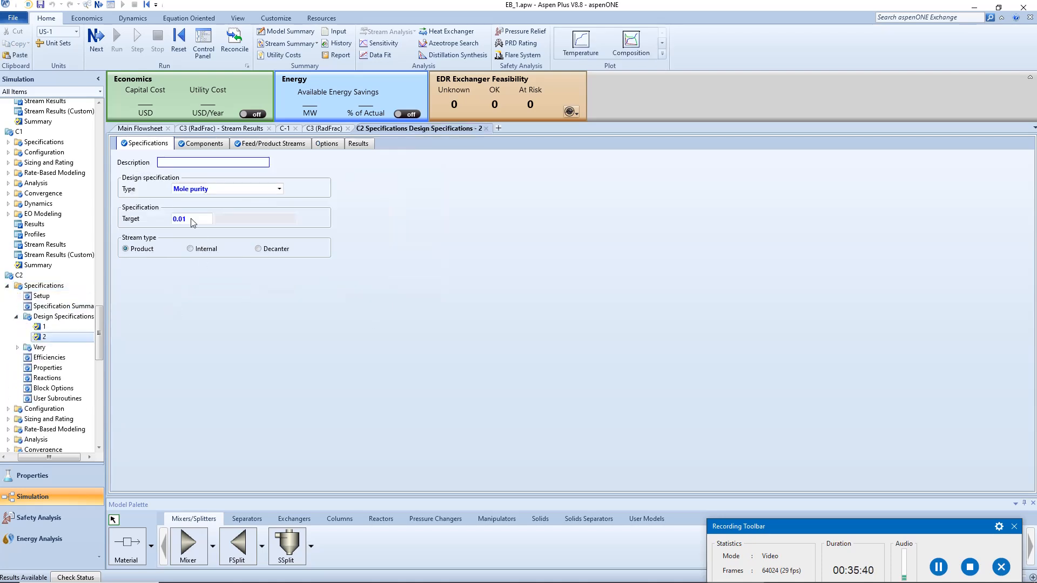
pyautogui.click(192, 218)
pyautogui.press('BackSpace')
pyautogui.write('05')
pyautogui.press('Return')
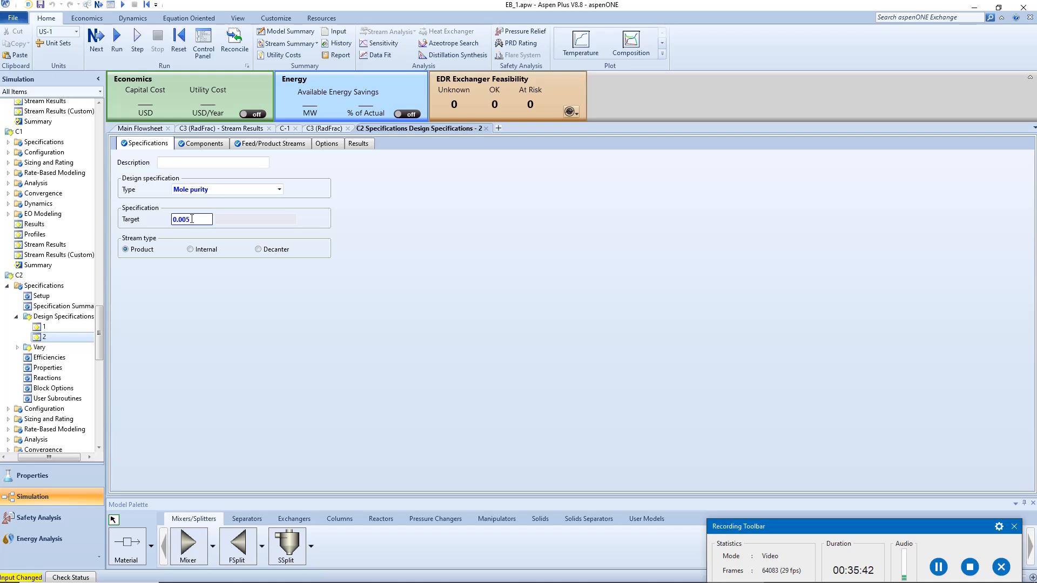
pyautogui.click(7, 286)
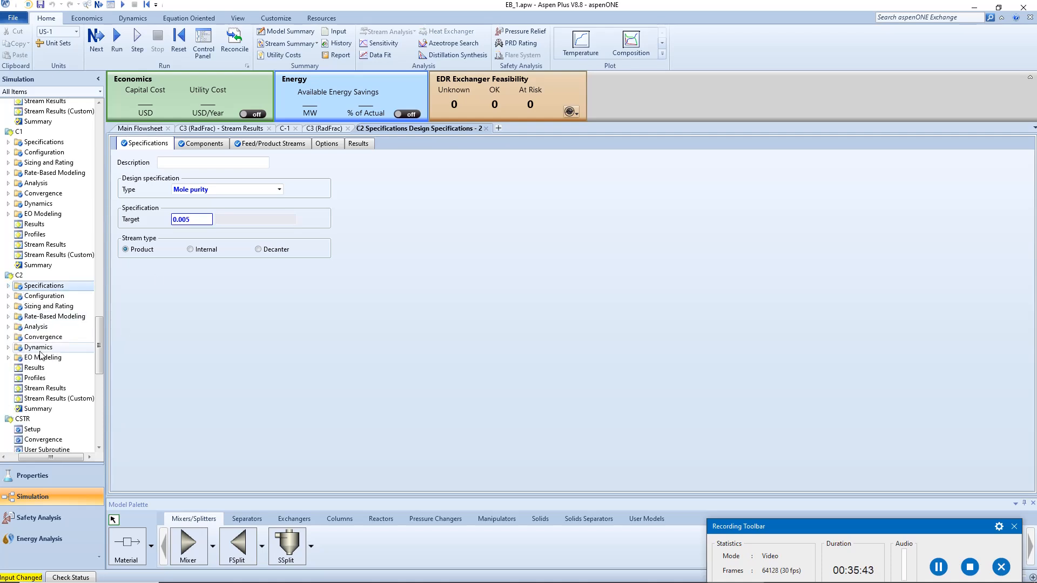
pyautogui.click(47, 387)
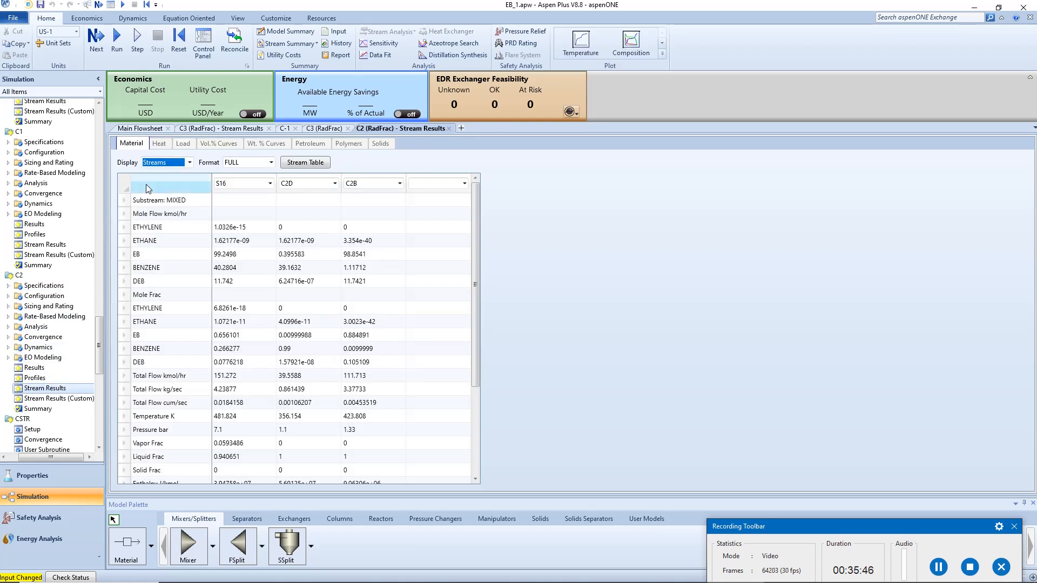
pyautogui.click(117, 40)
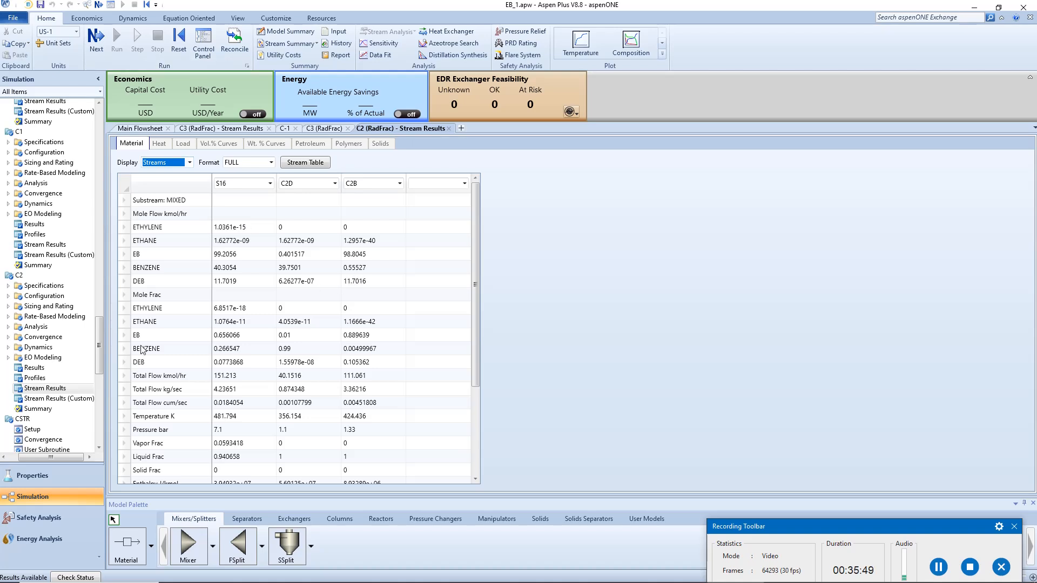
# Tighten the target of C2's design specification 2 to 0.001 and rerun the simulation.
pyautogui.click(7, 286)
pyautogui.click(17, 317)
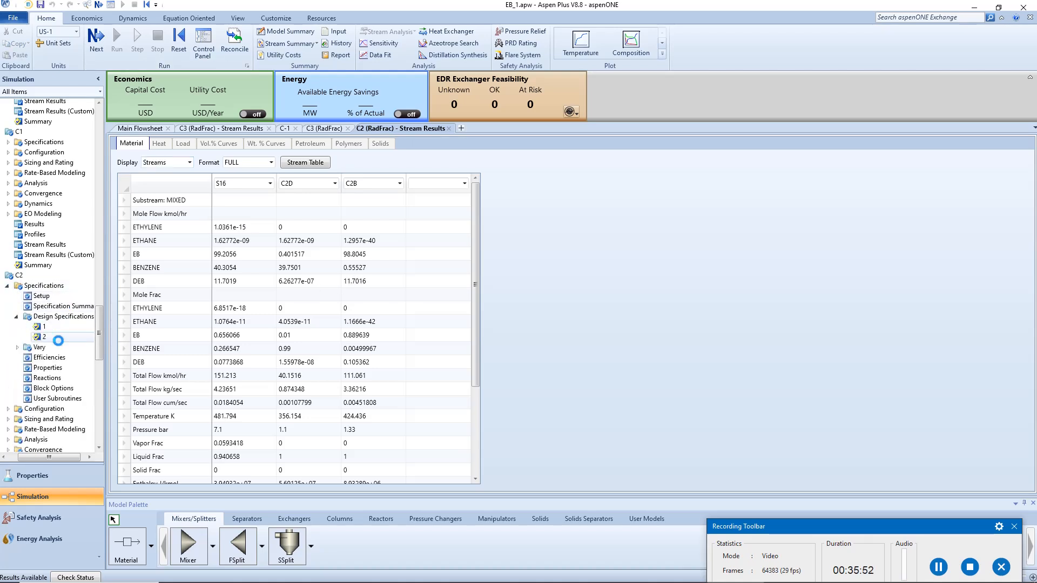
pyautogui.click(45, 336)
pyautogui.click(197, 219)
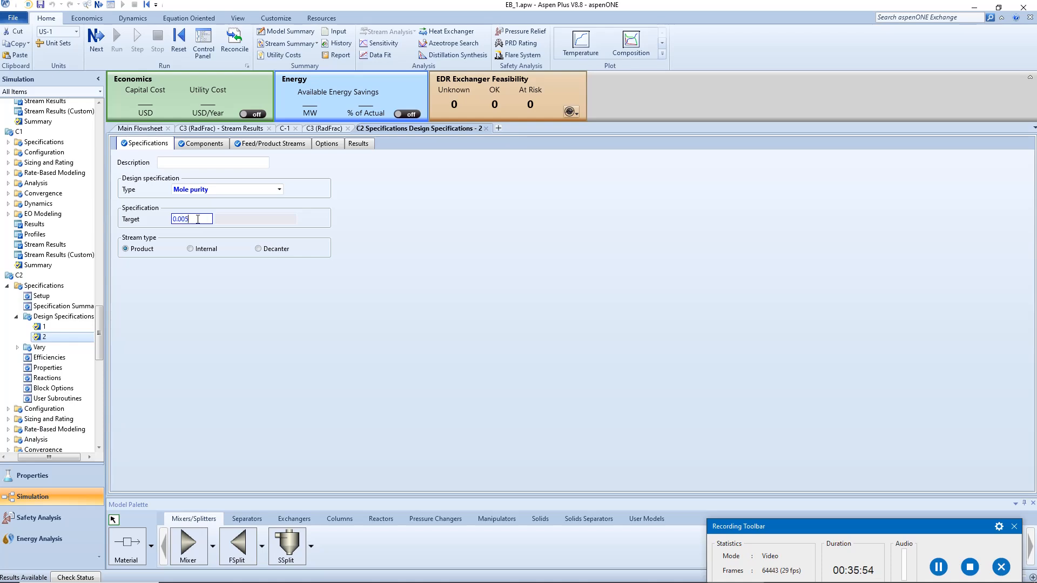
pyautogui.write('1')
pyautogui.press('Return')
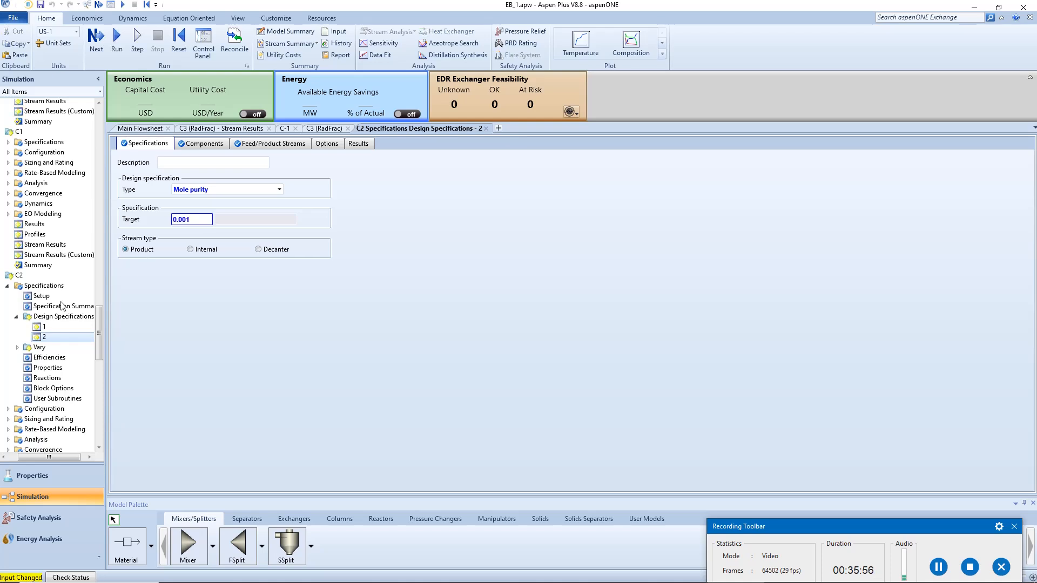
pyautogui.doubleClick(43, 286)
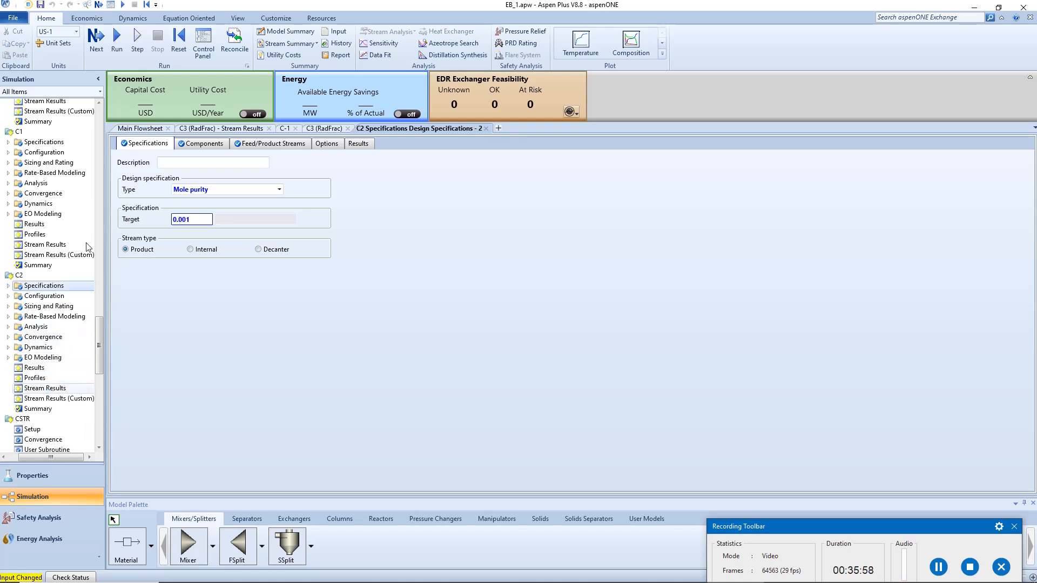
pyautogui.click(118, 43)
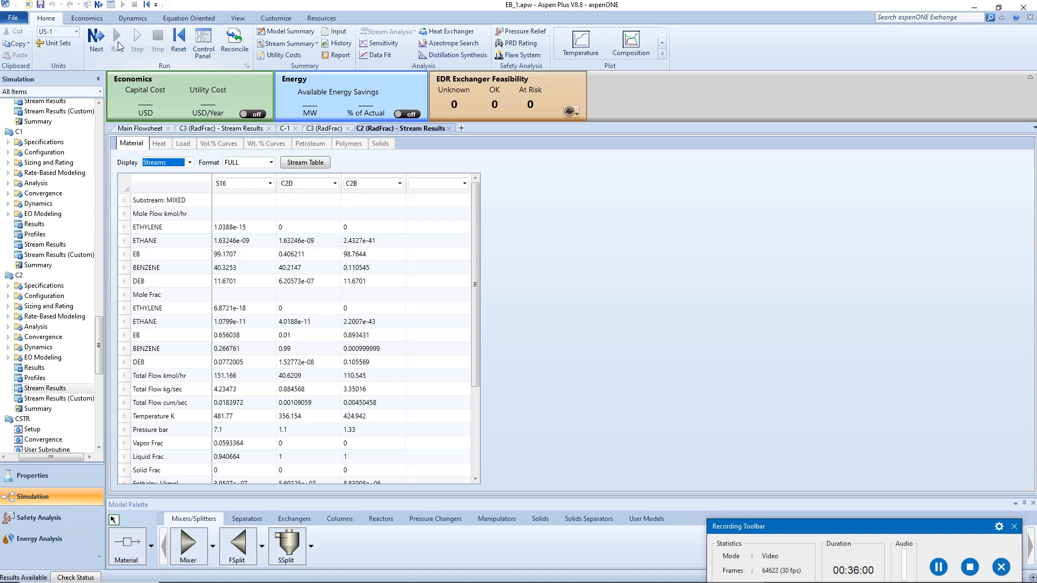
# Reduce the target of C2's design specification 2 to 0.0005 and rerun the simulation with C2's stream results open.
pyautogui.click(7, 286)
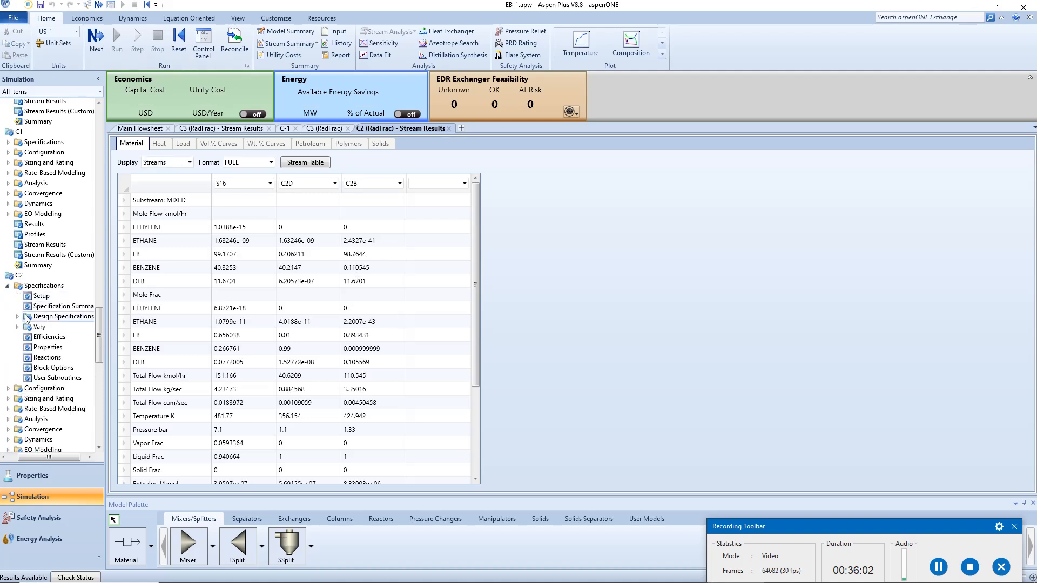
pyautogui.click(20, 317)
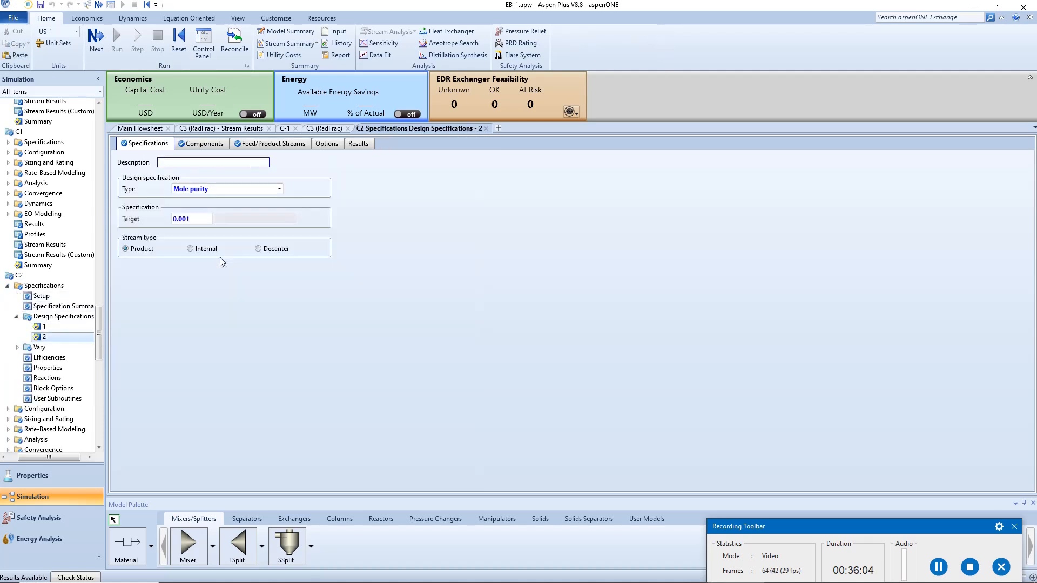
pyautogui.click(200, 219)
pyautogui.press('BackSpace')
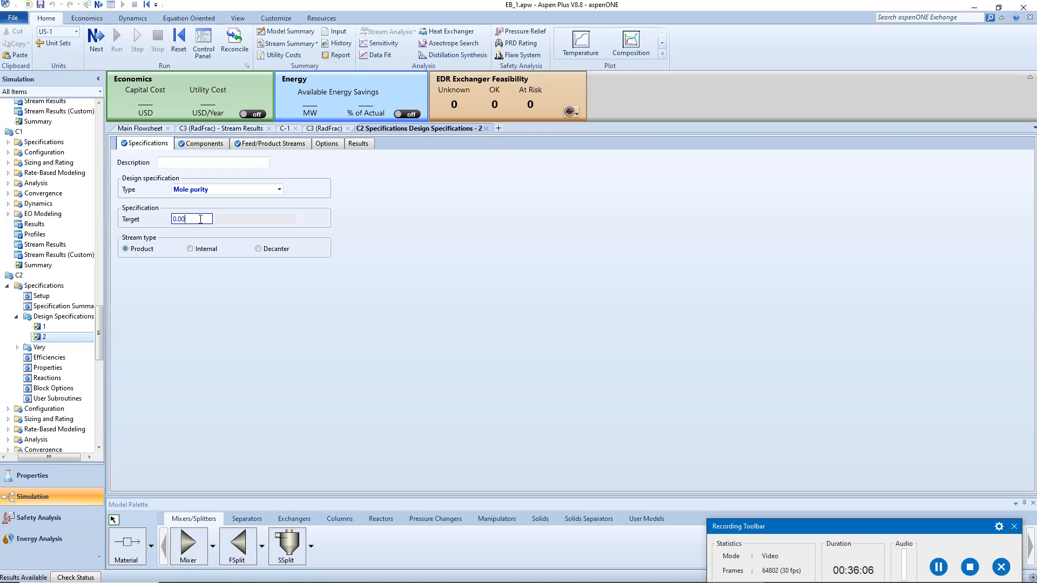
pyautogui.write('05')
pyautogui.press('Return')
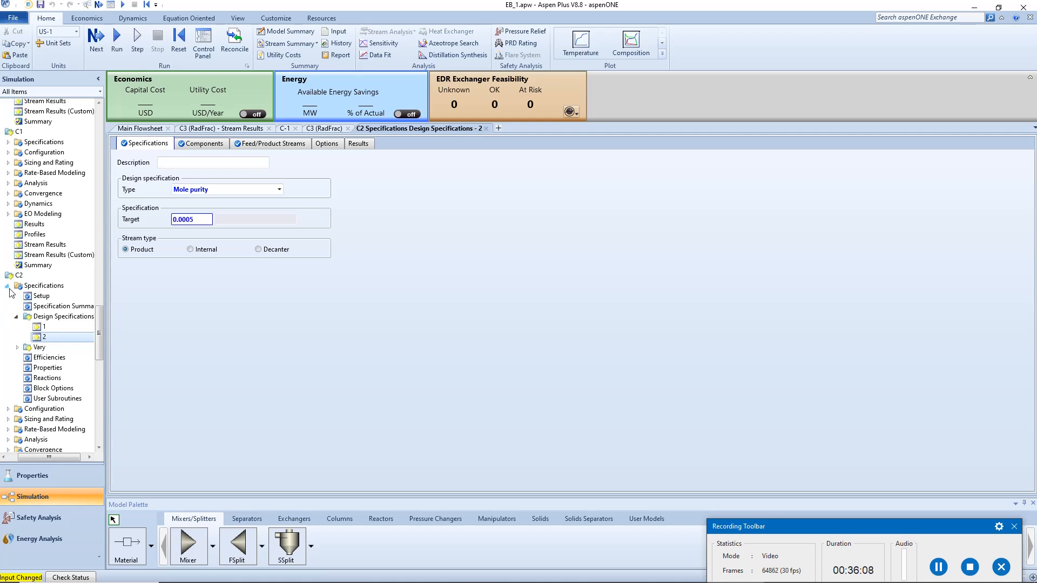
pyautogui.click(8, 286)
pyautogui.click(45, 388)
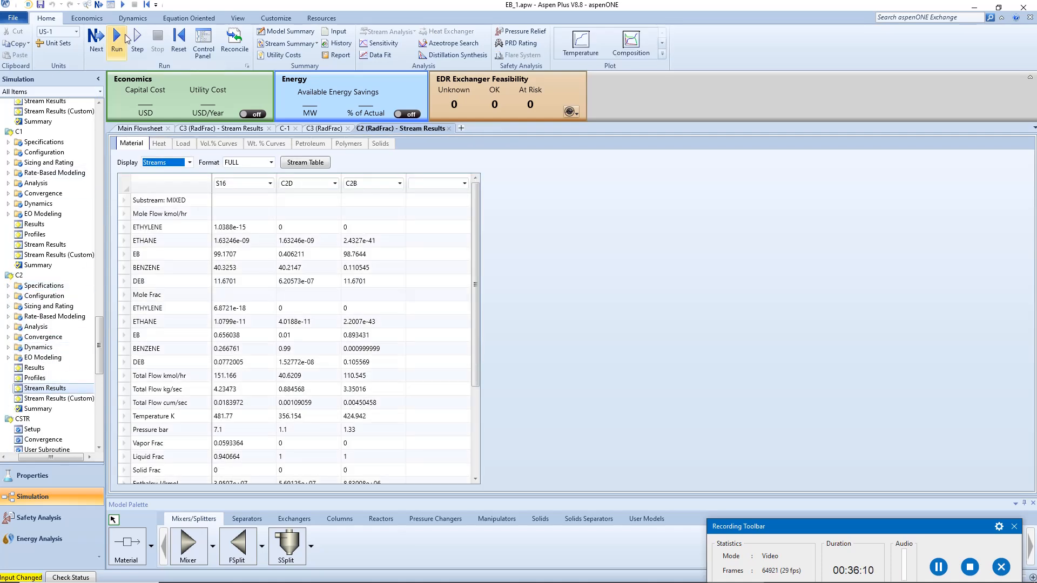
pyautogui.click(125, 38)
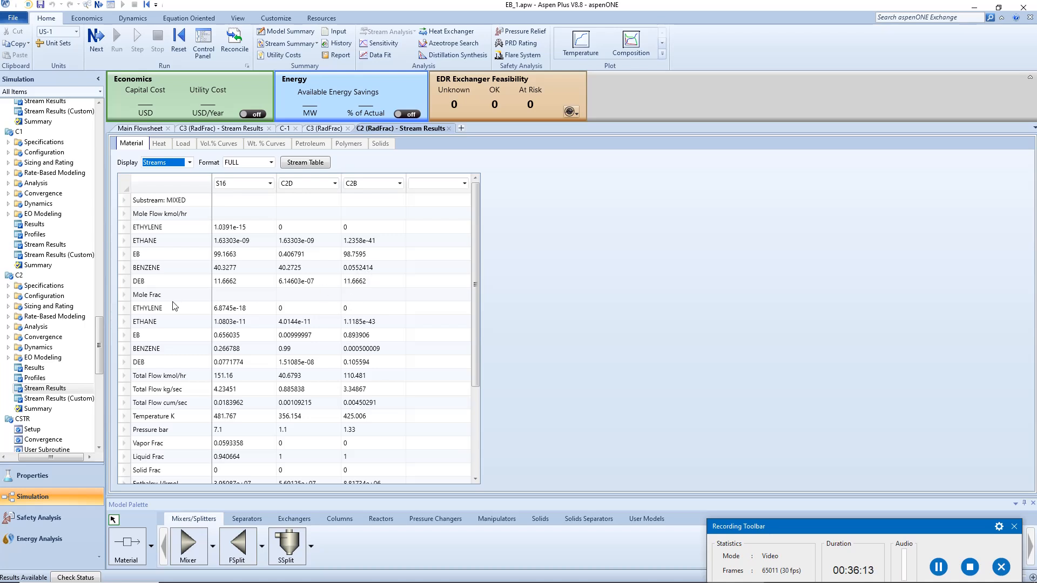
# Set the mole purity target of column C2's design specification 2 to 0.0004.
pyautogui.click(8, 285)
pyautogui.click(17, 317)
pyautogui.click(56, 326)
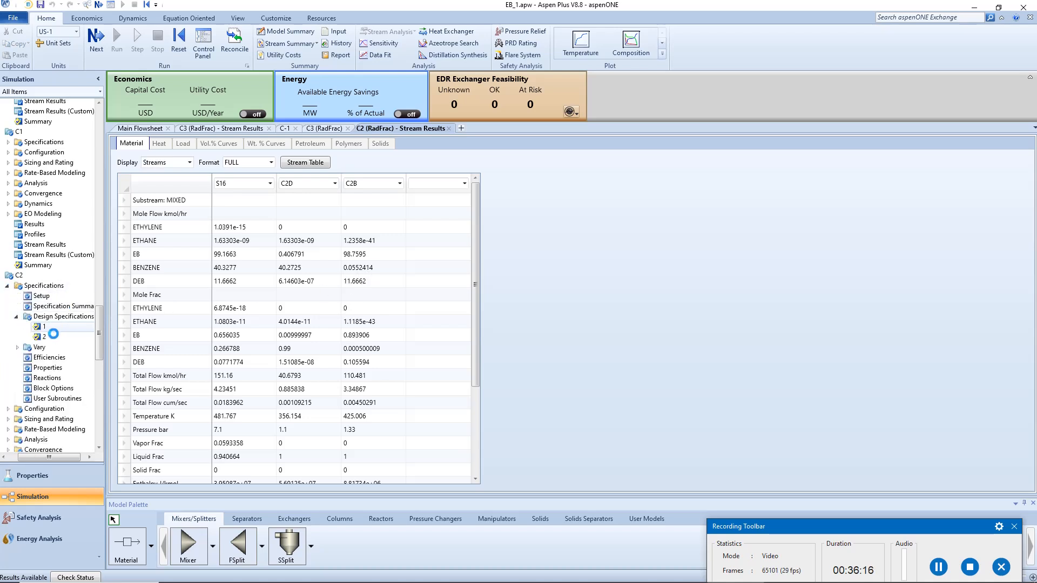
pyautogui.click(49, 336)
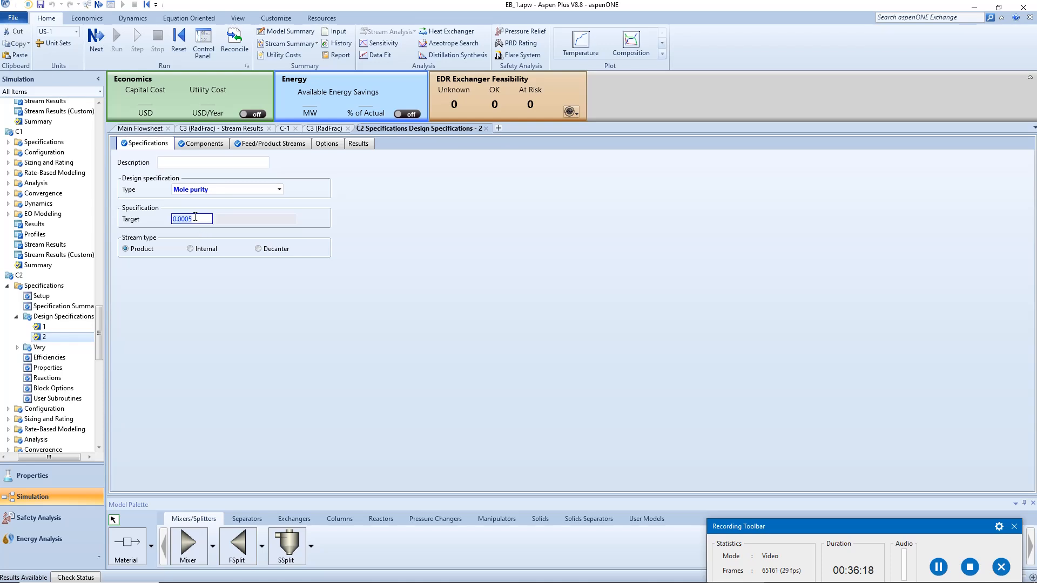
pyautogui.press('Return')
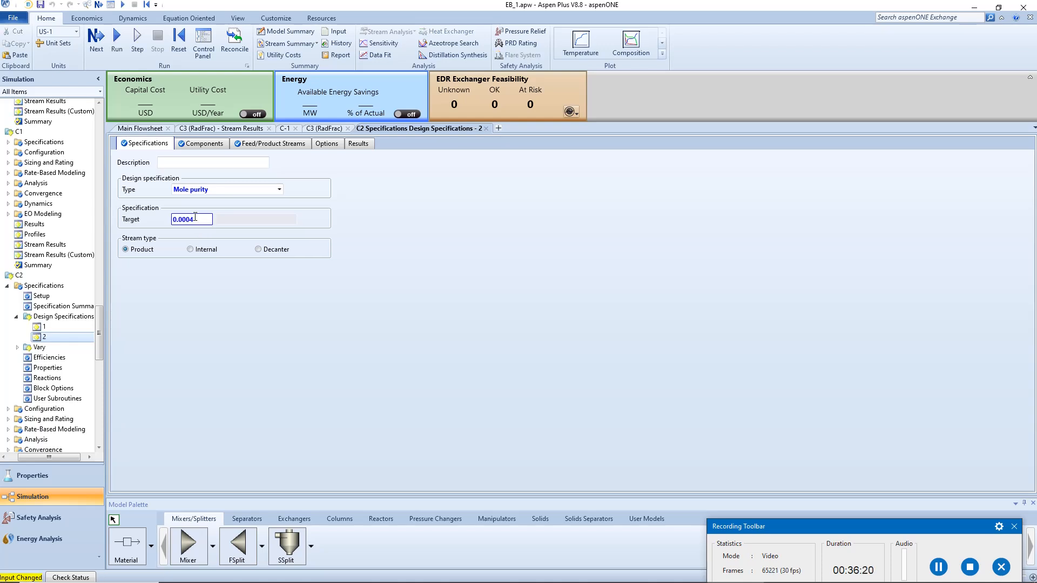
# Rerun the simulation, review C2's stream results and performance summary, and return to the main flowsheet.
pyautogui.click(7, 285)
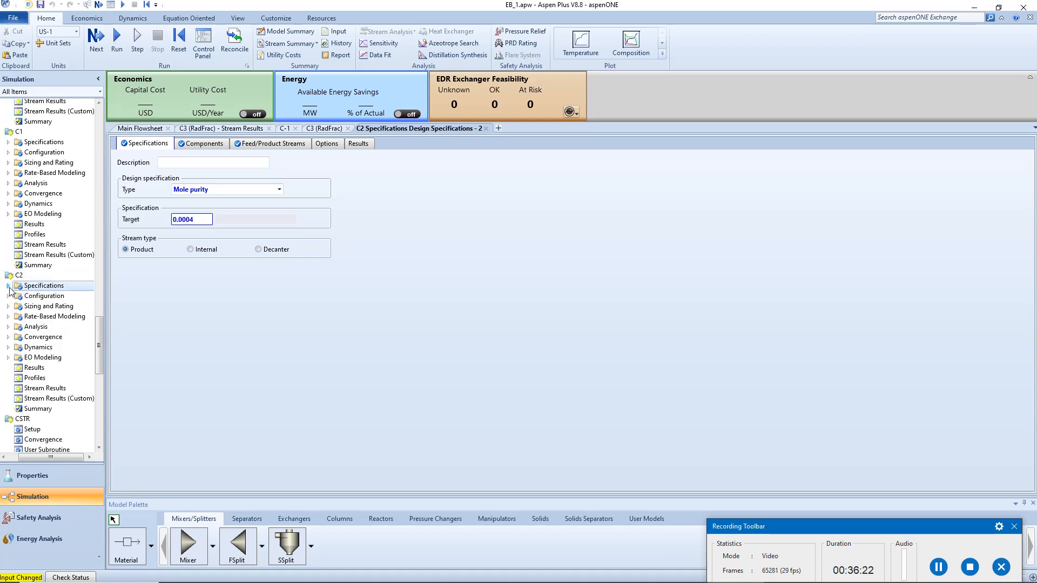
pyautogui.click(45, 388)
pyautogui.click(117, 38)
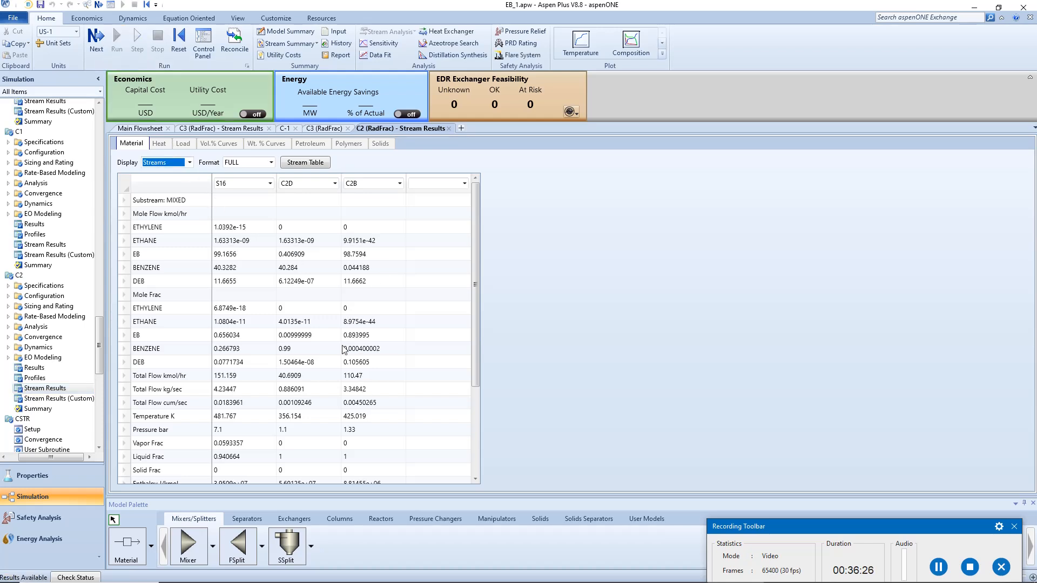
pyautogui.click(43, 370)
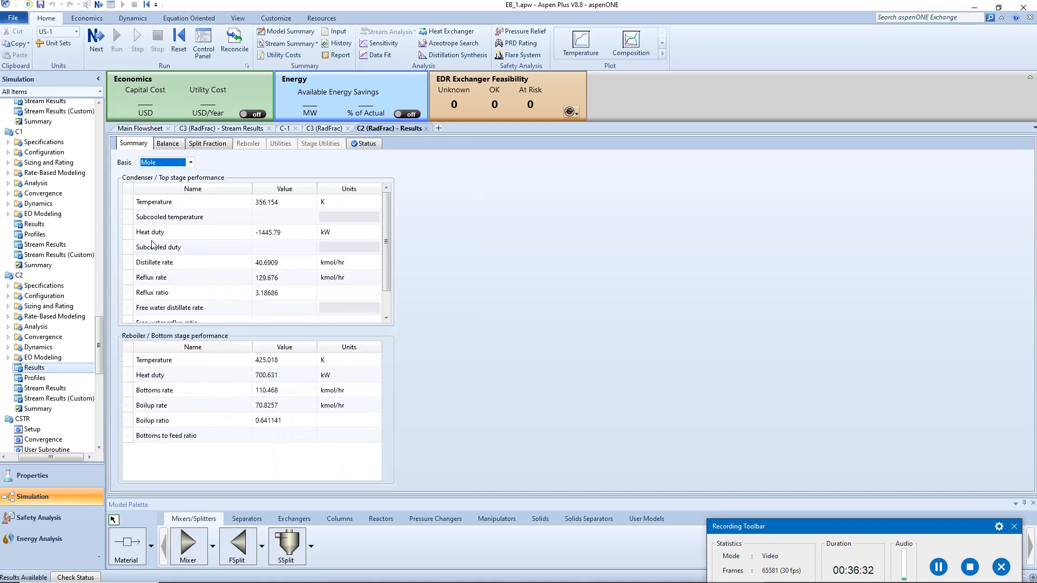
pyautogui.click(426, 128)
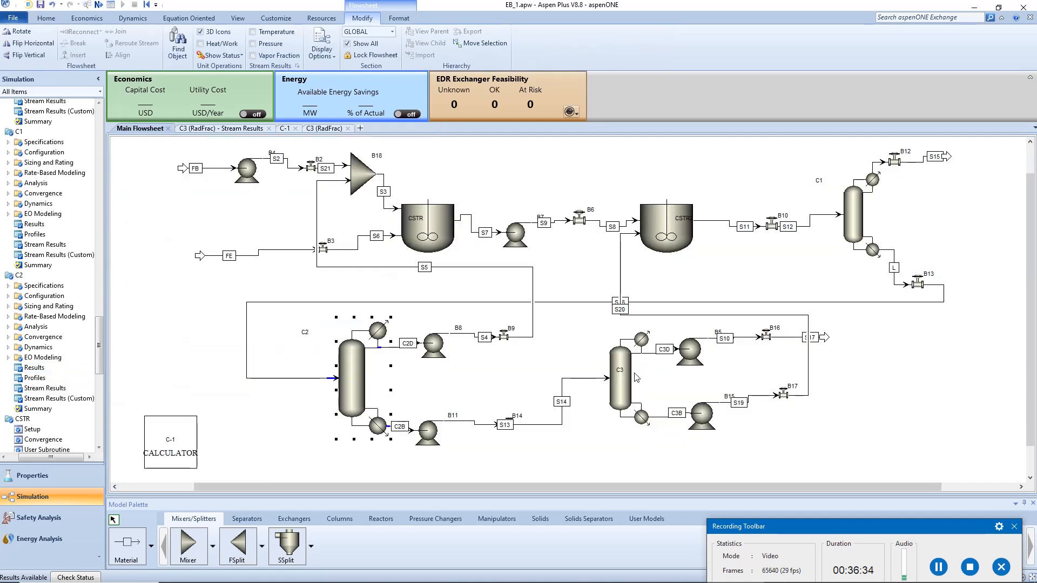
# Check the component mole fractions in column C3's stream results and open C3's specifications.
pyautogui.click(623, 392)
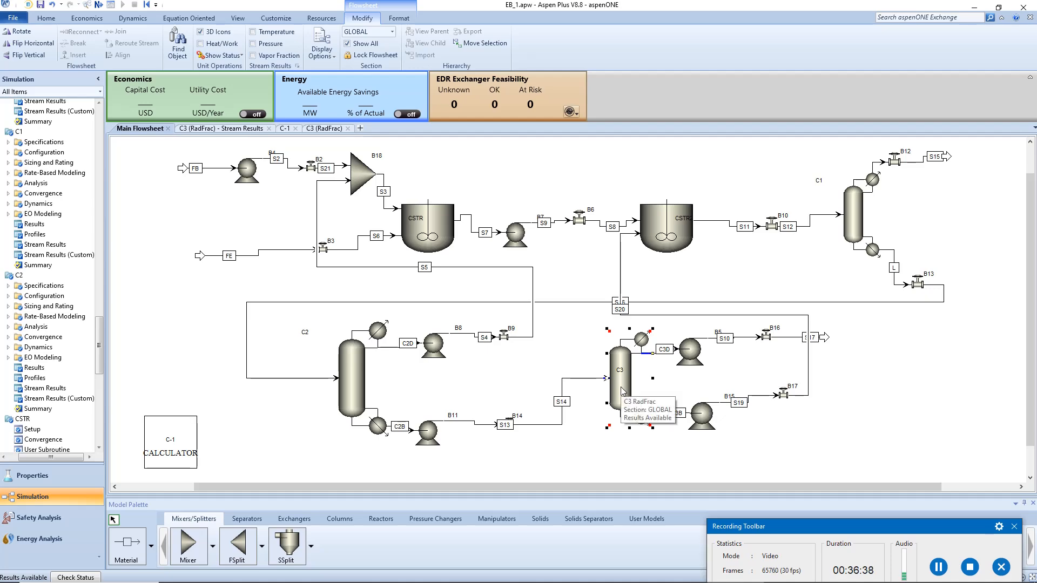
pyautogui.doubleClick(622, 390)
pyautogui.click(45, 388)
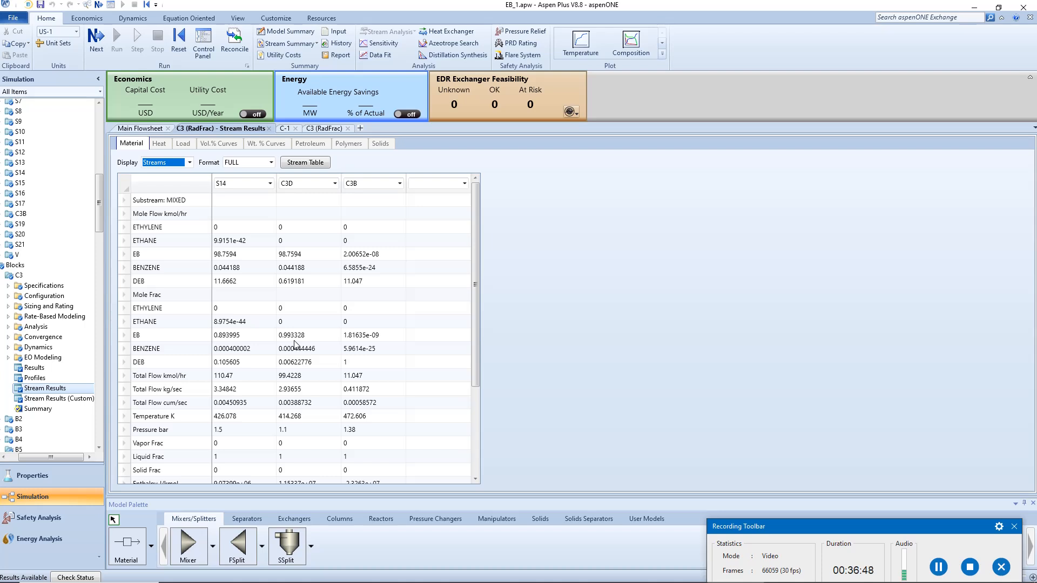
pyautogui.doubleClick(42, 286)
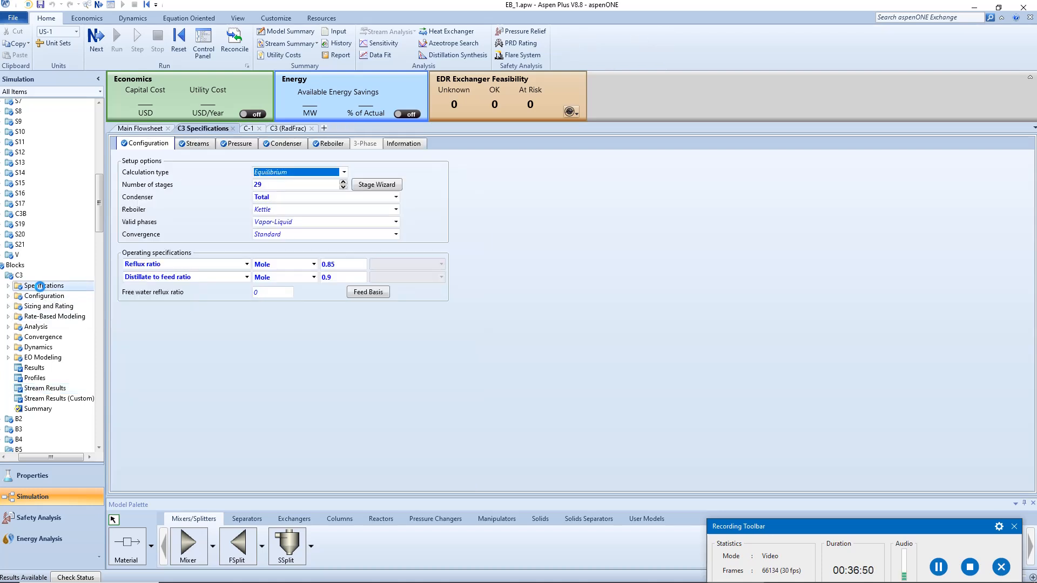
# Set column C3's distillate to feed ratio to 0.89 and rerun the simulation with its stream results open.
pyautogui.click(341, 278)
pyautogui.write('0.')
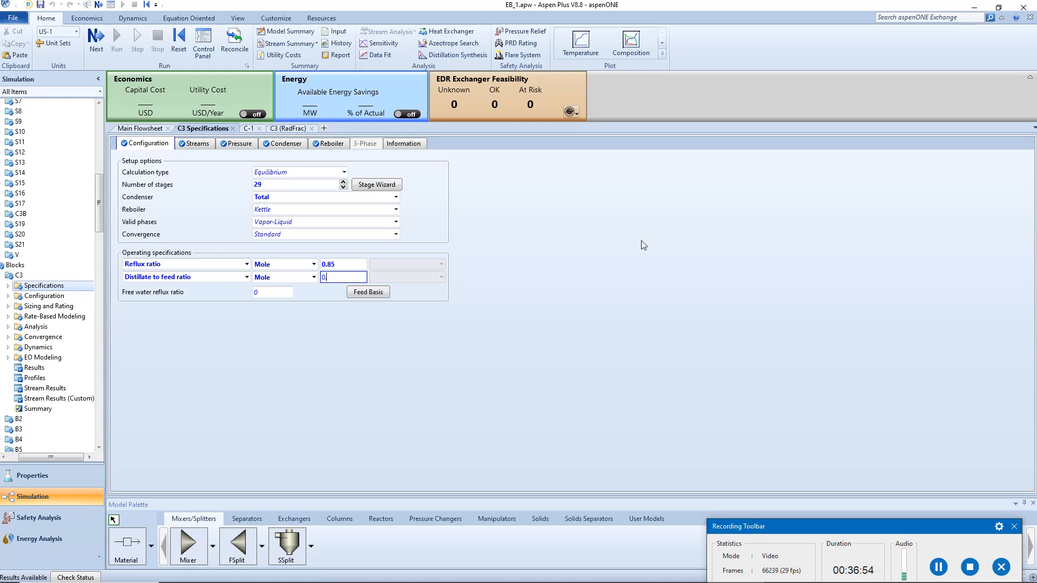
pyautogui.write('89')
pyautogui.press('Return')
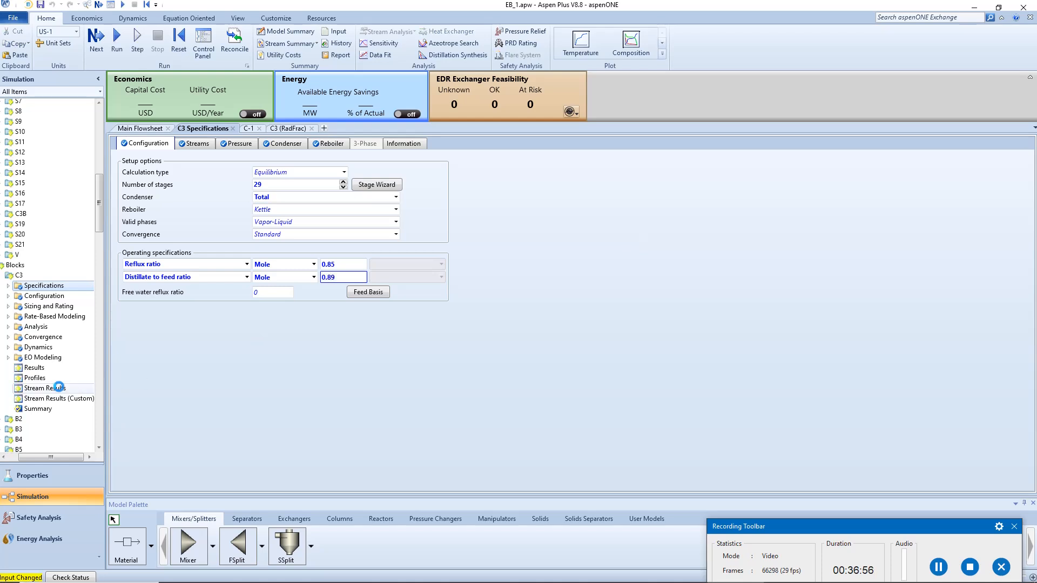
pyautogui.click(116, 43)
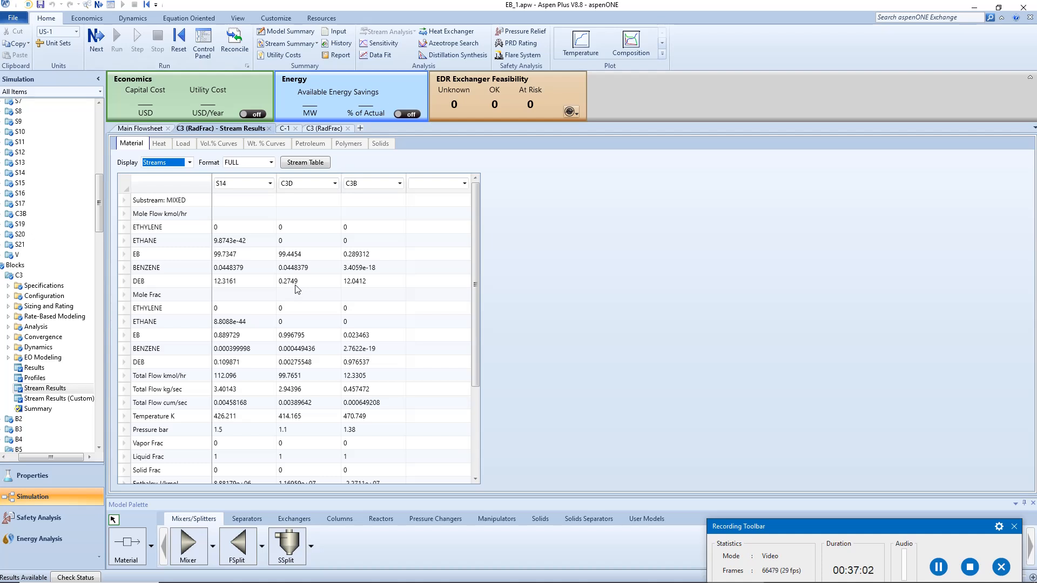
# Set column C3's distillate to feed ratio to 0.887 and rerun the simulation with its stream results open.
pyautogui.click(60, 287)
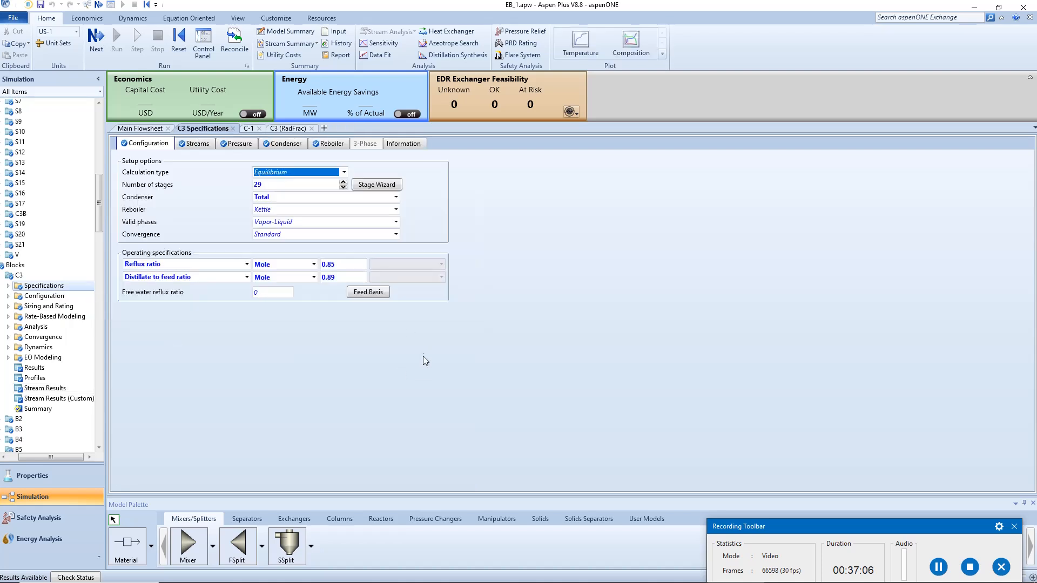
pyautogui.click(340, 277)
pyautogui.write('0')
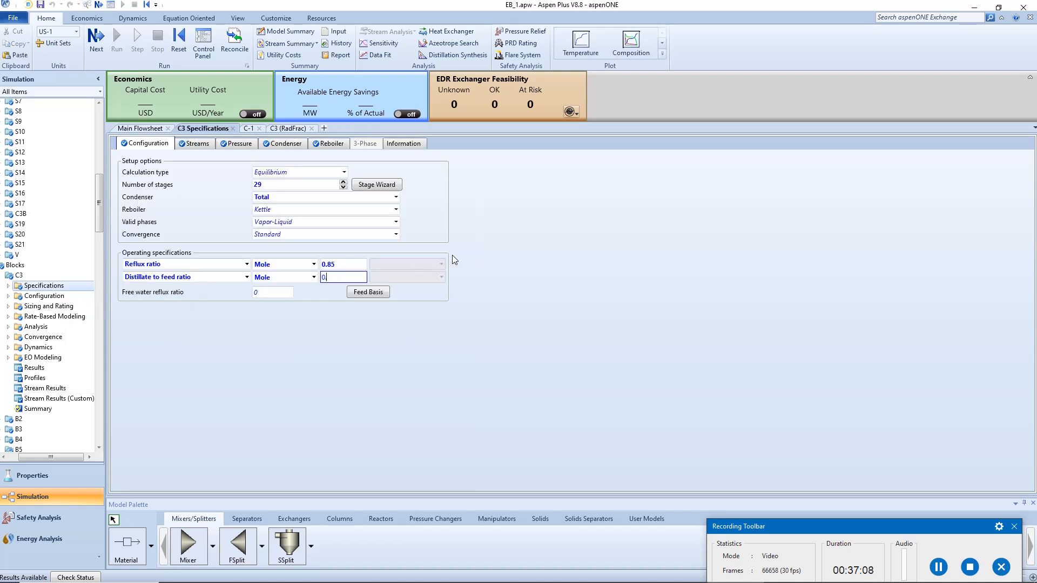
pyautogui.write('.887')
pyautogui.press('Return')
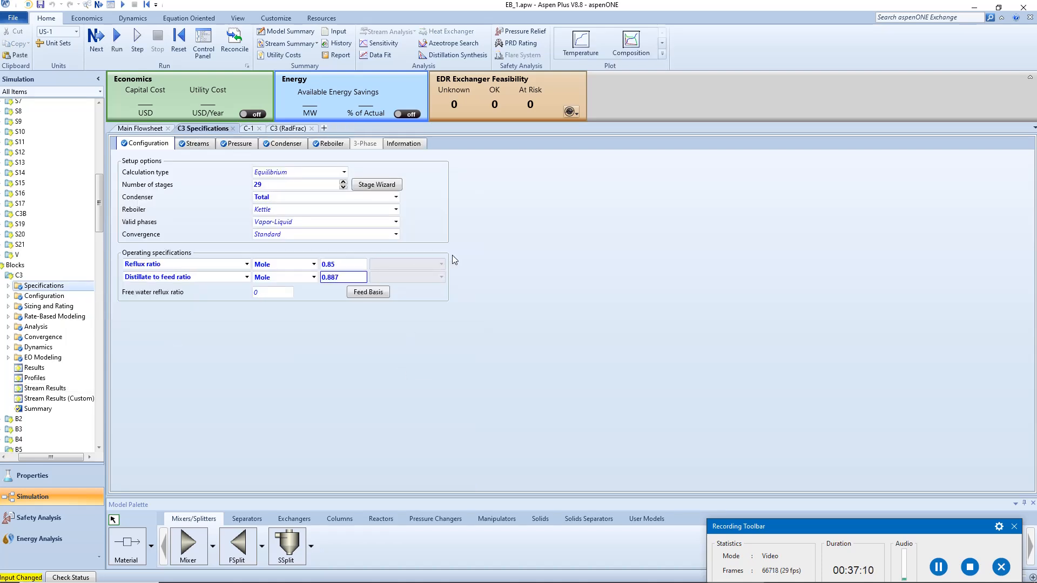
pyautogui.click(45, 387)
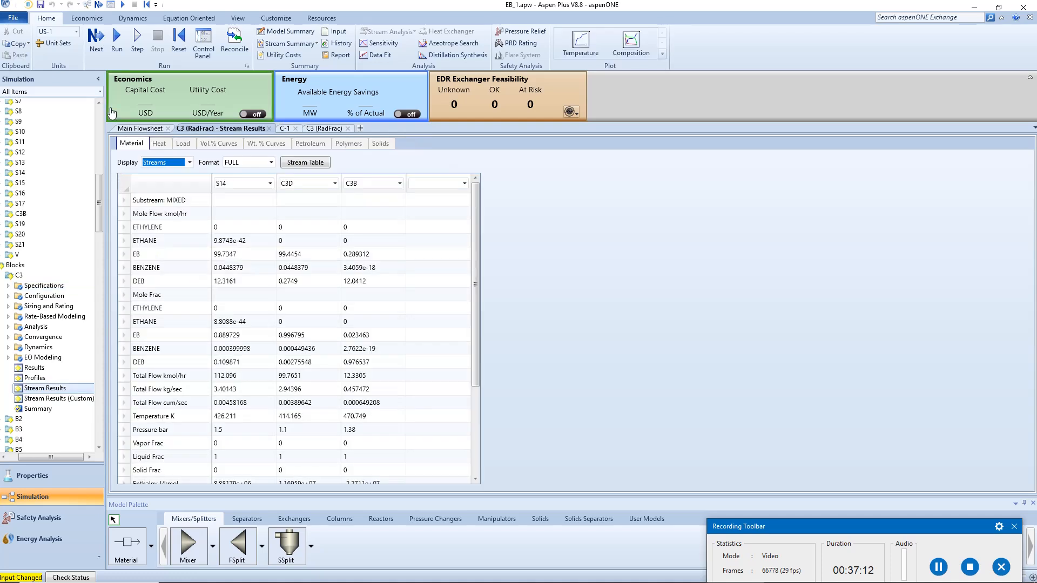
pyautogui.click(116, 50)
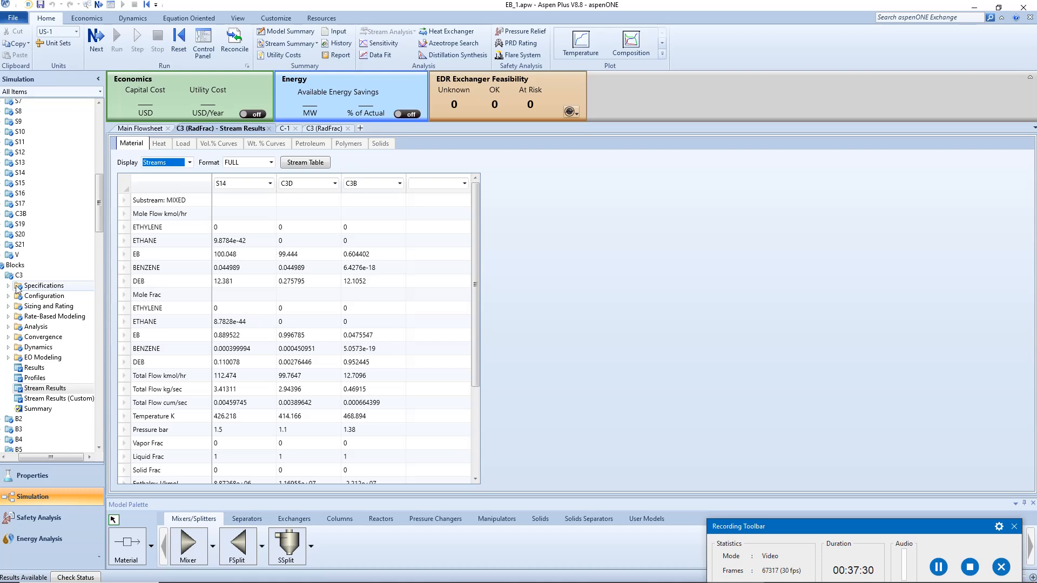
# Create design specification 1 for column C3 as a mole purity specification with a target of 0.02.
pyautogui.doubleClick(54, 286)
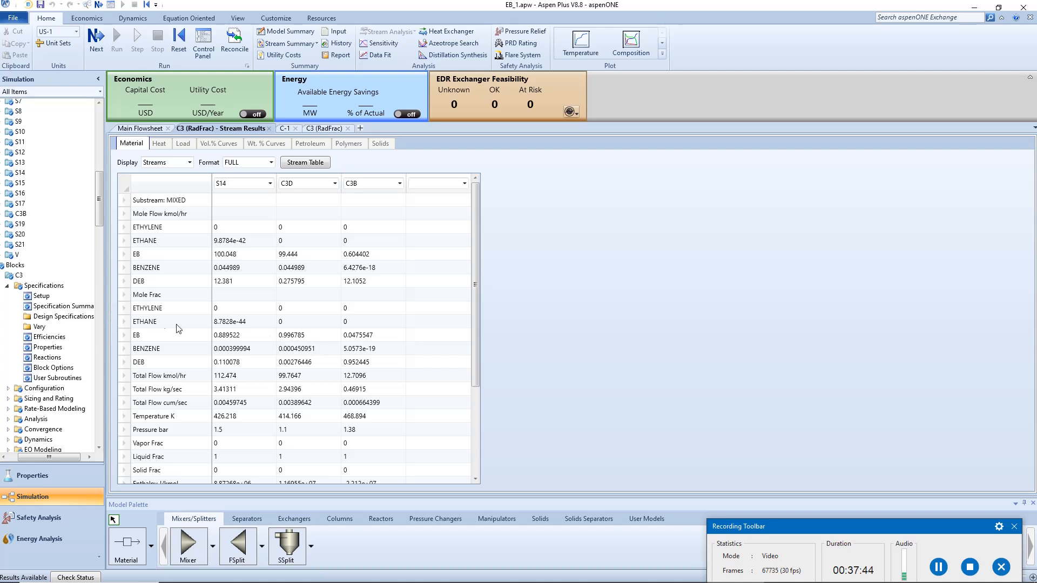
pyautogui.click(64, 317)
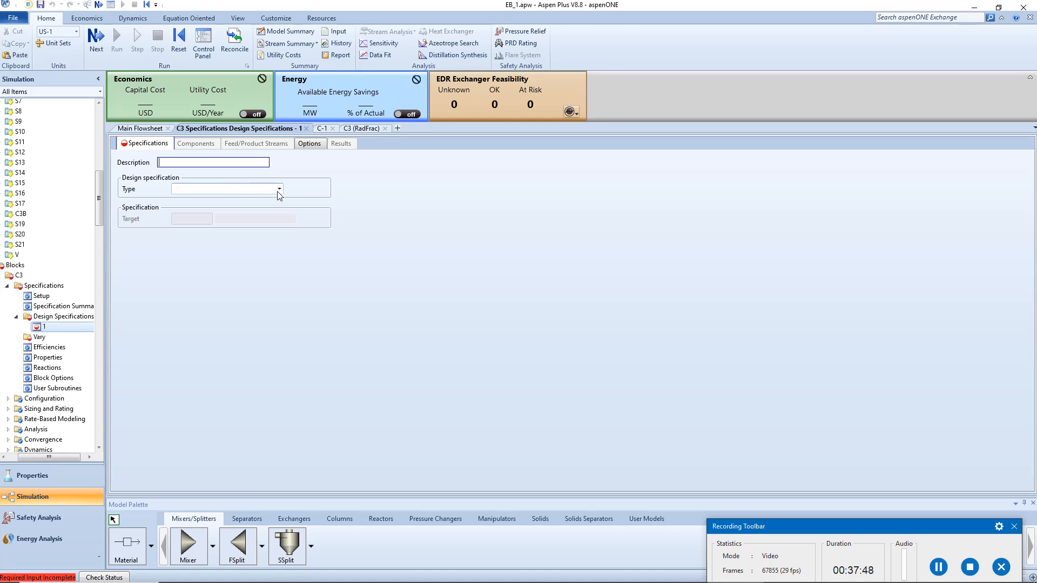
pyautogui.click(279, 190)
pyautogui.click(256, 201)
pyautogui.press('Tab')
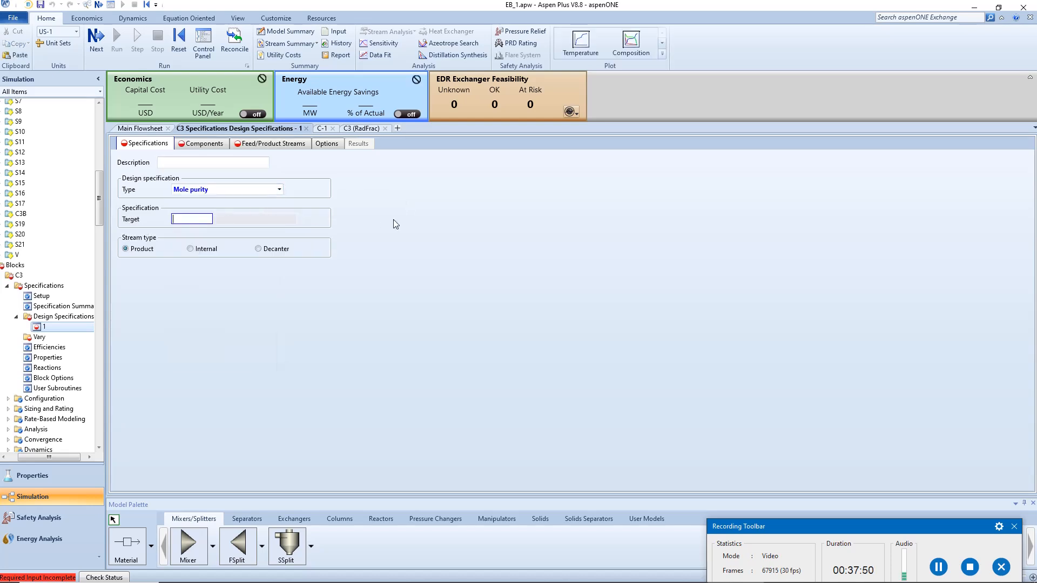
pyautogui.write('0.02')
pyautogui.press('Return')
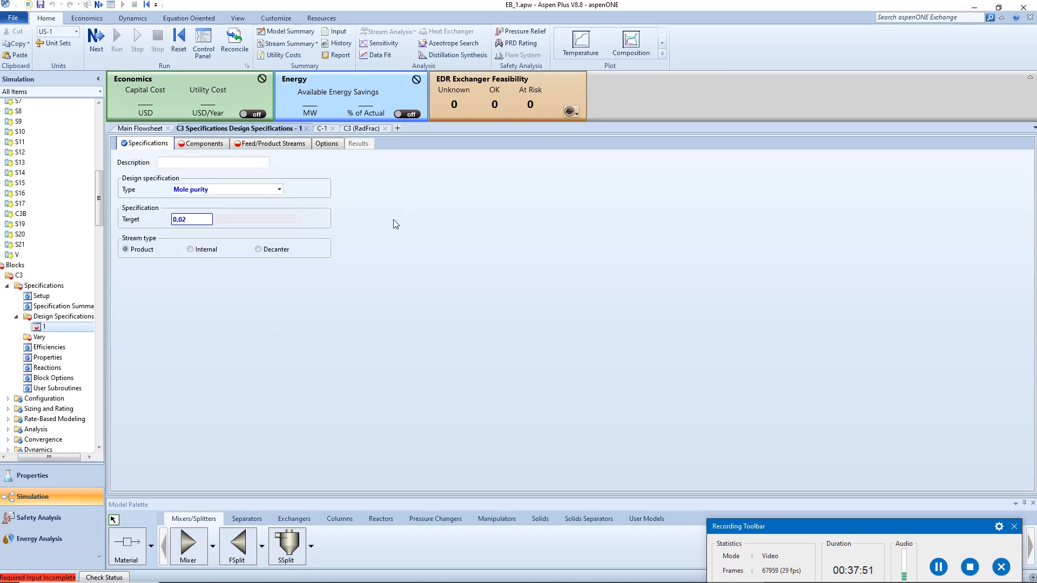
# Assign component EB and product stream C3B to C3's design specification 1.
pyautogui.click(210, 144)
pyautogui.doubleClick(162, 206)
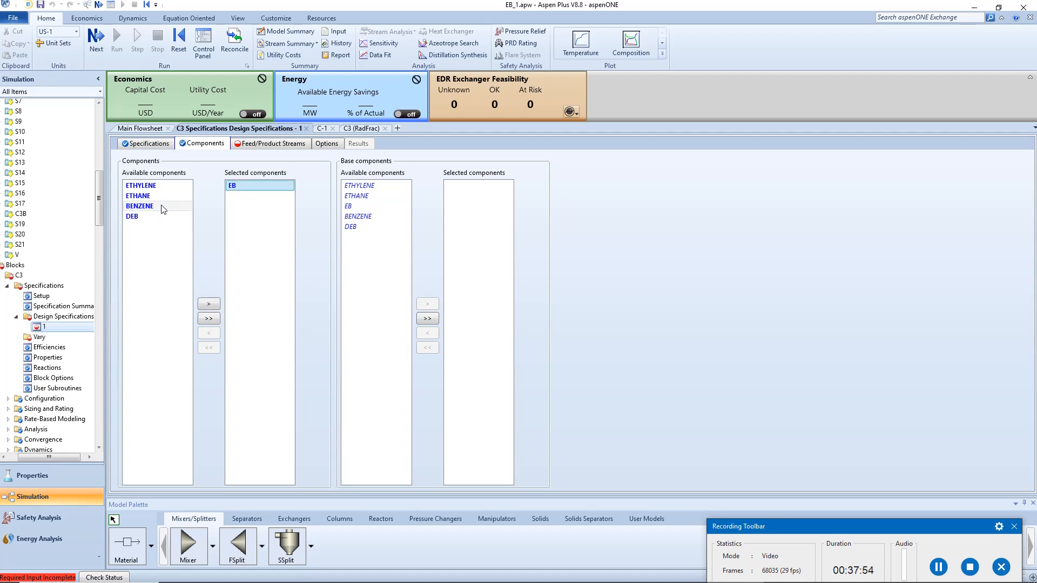
pyautogui.click(266, 144)
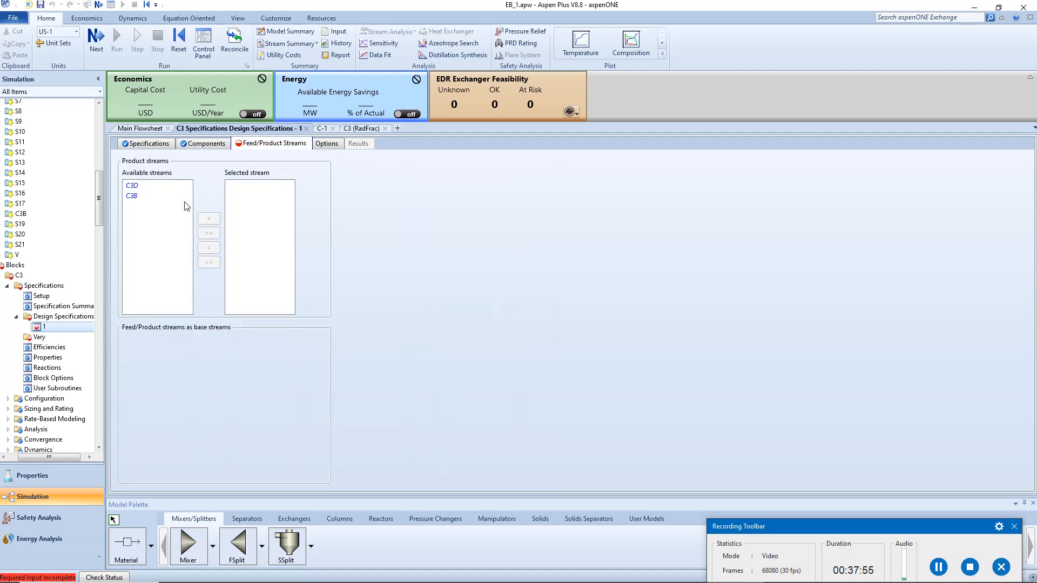
pyautogui.doubleClick(141, 196)
# Add a vary for column C3 that adjusts the distillate to feed ratio between 0.1 and 0.98.
pyautogui.click(67, 336)
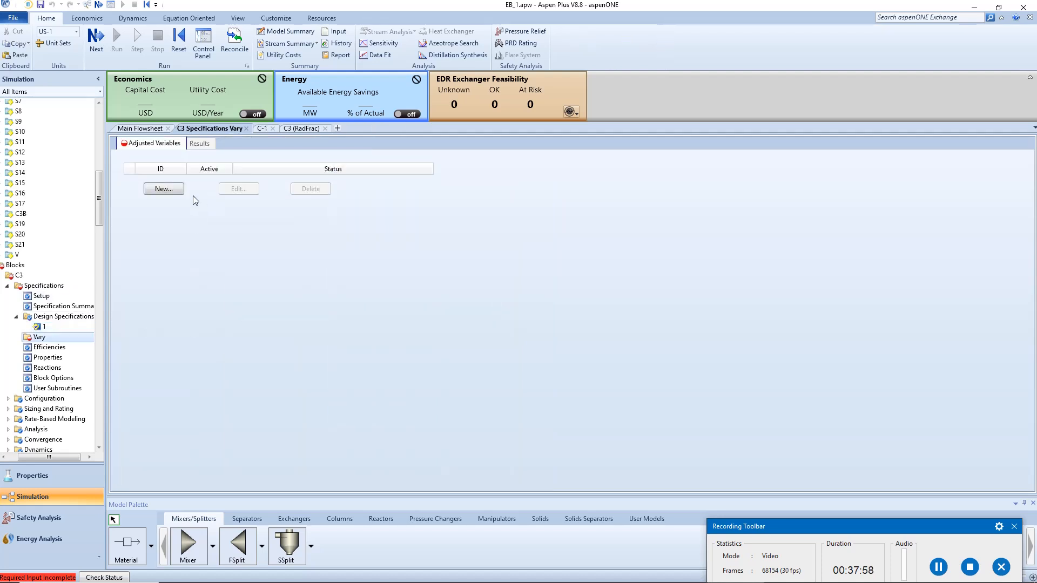
pyautogui.click(164, 188)
pyautogui.click(328, 171)
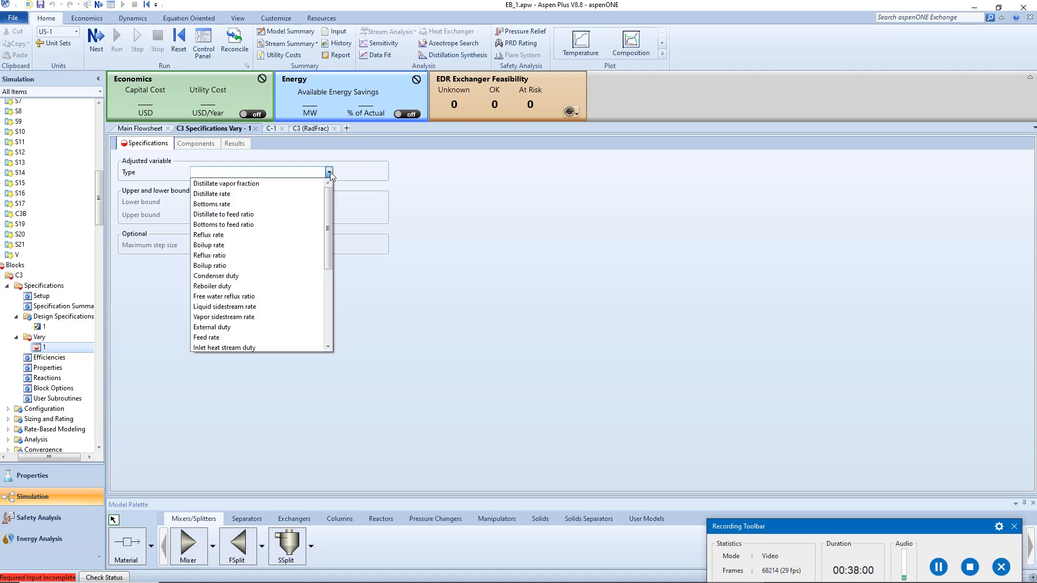
pyautogui.click(274, 218)
pyautogui.click(242, 201)
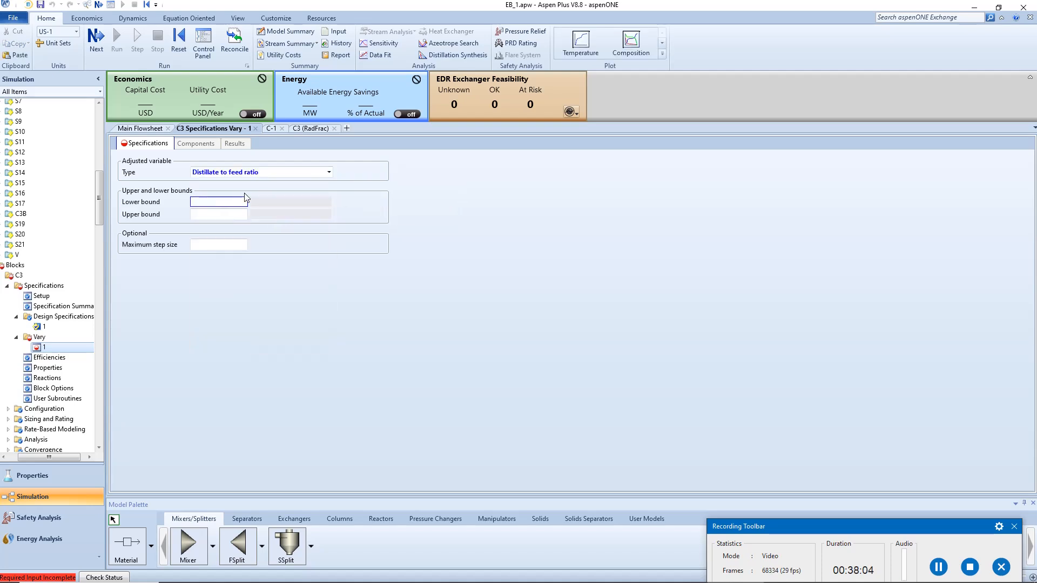
pyautogui.click(220, 215)
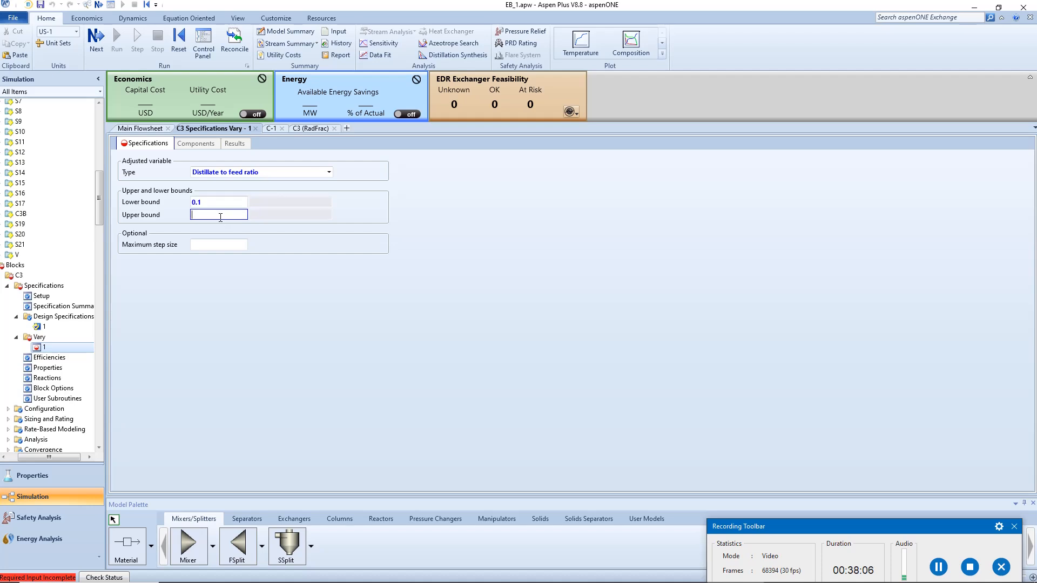
pyautogui.press('Return')
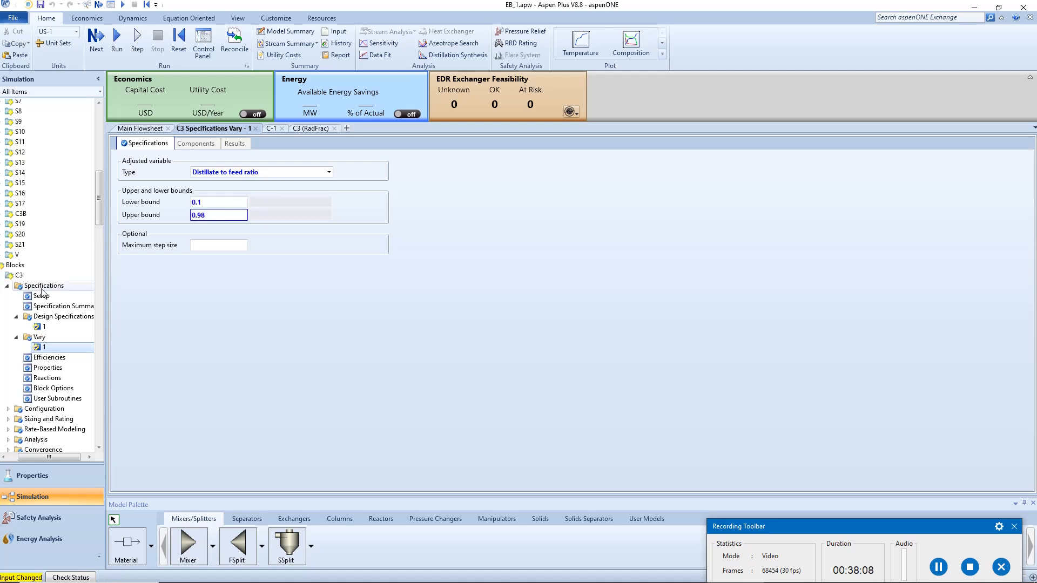
# Rerun the simulation with C3's stream results open and check the DEB and EB mole fractions in C3B.
pyautogui.click(7, 285)
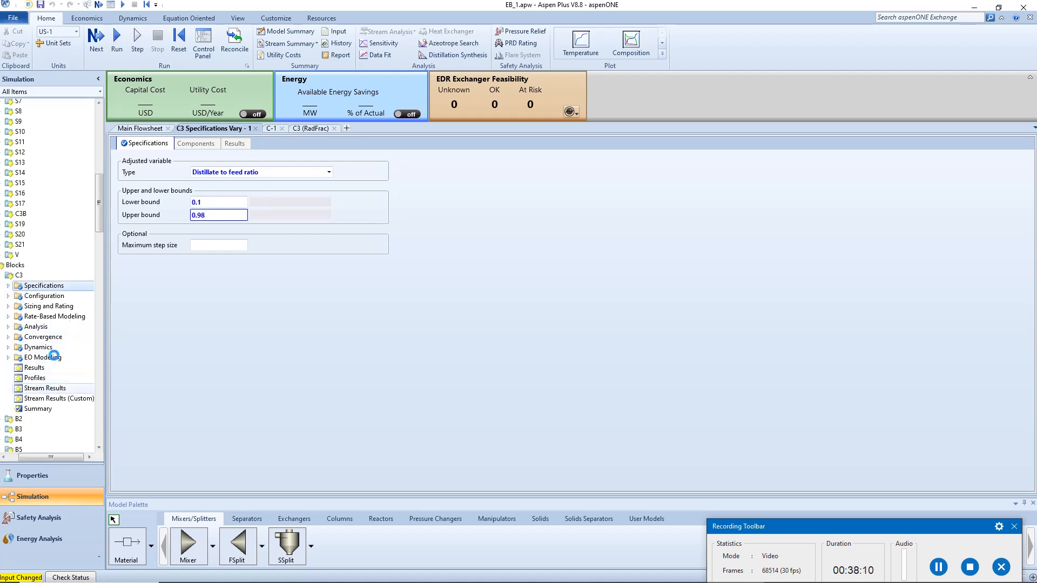
pyautogui.click(45, 388)
pyautogui.click(117, 52)
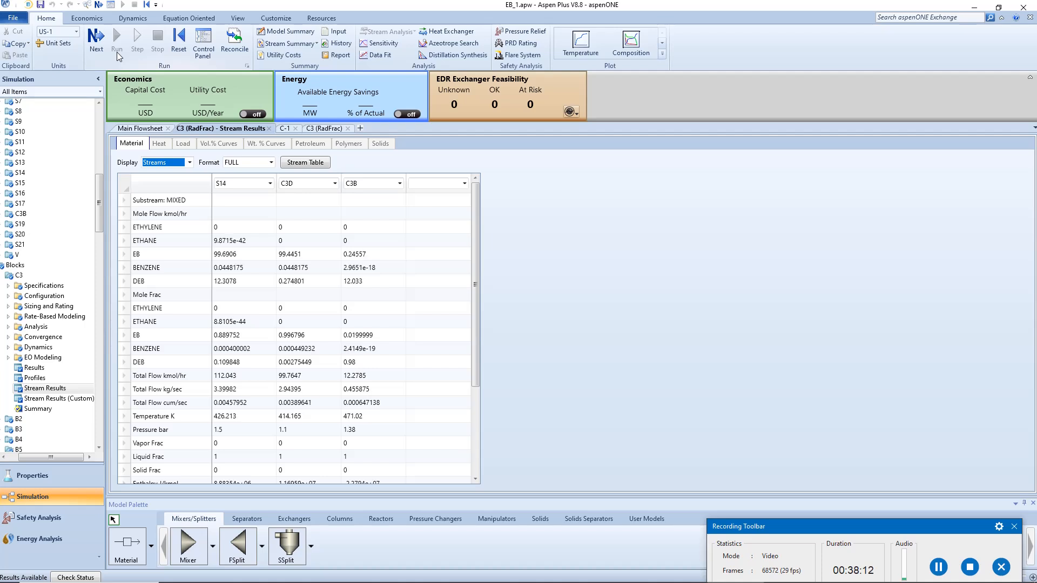
pyautogui.click(357, 366)
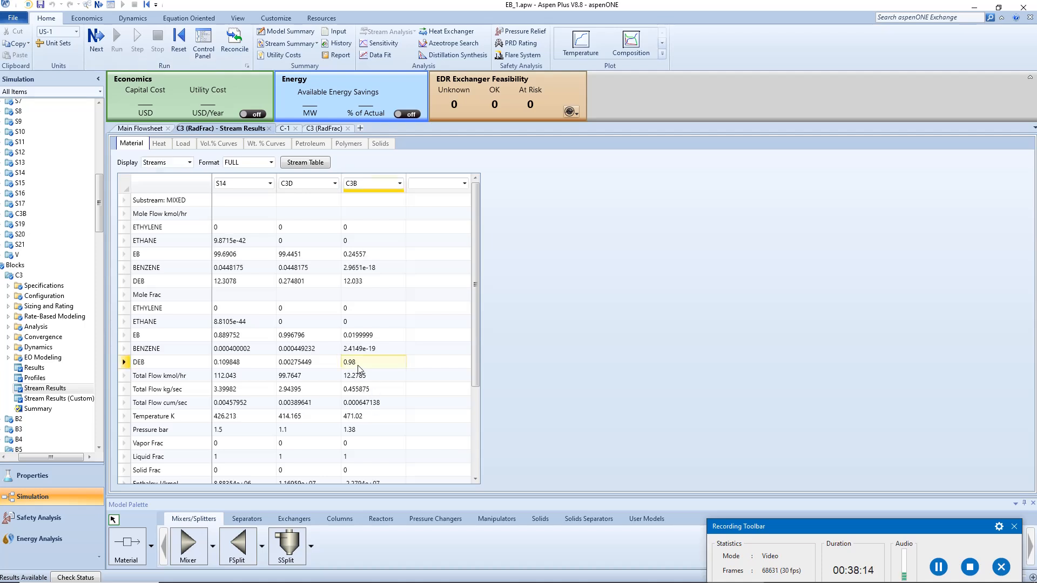
pyautogui.click(360, 340)
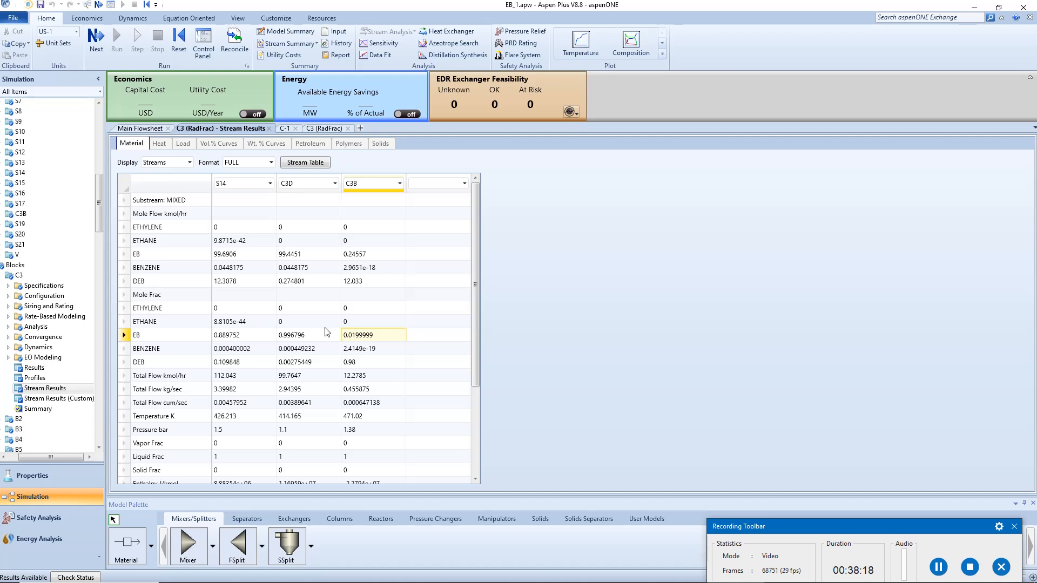
# Create design specification 2 for column C3 as a mole purity specification with a target of 0.996.
pyautogui.doubleClick(25, 286)
pyautogui.click(63, 314)
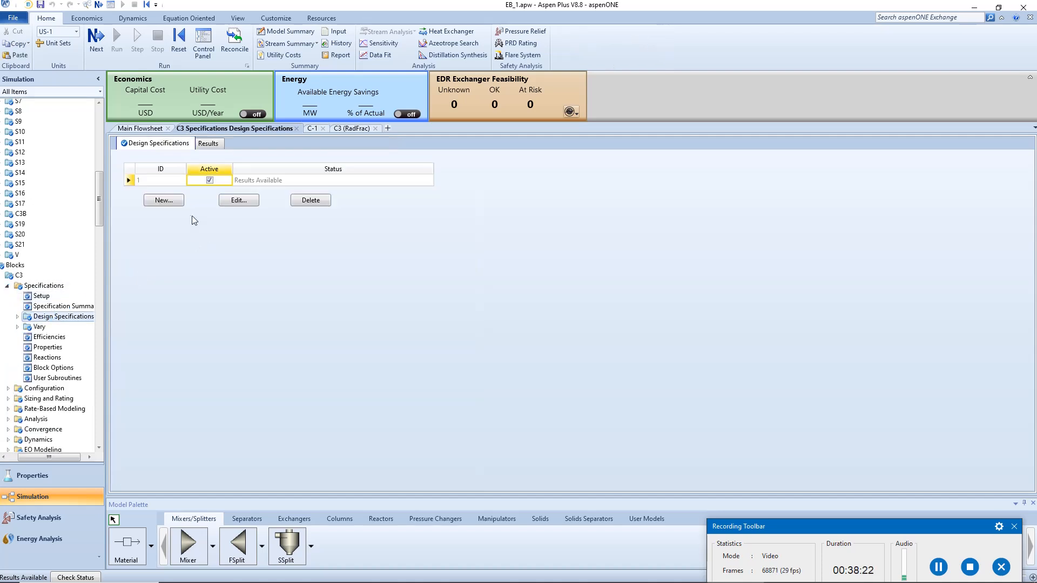
pyautogui.click(165, 203)
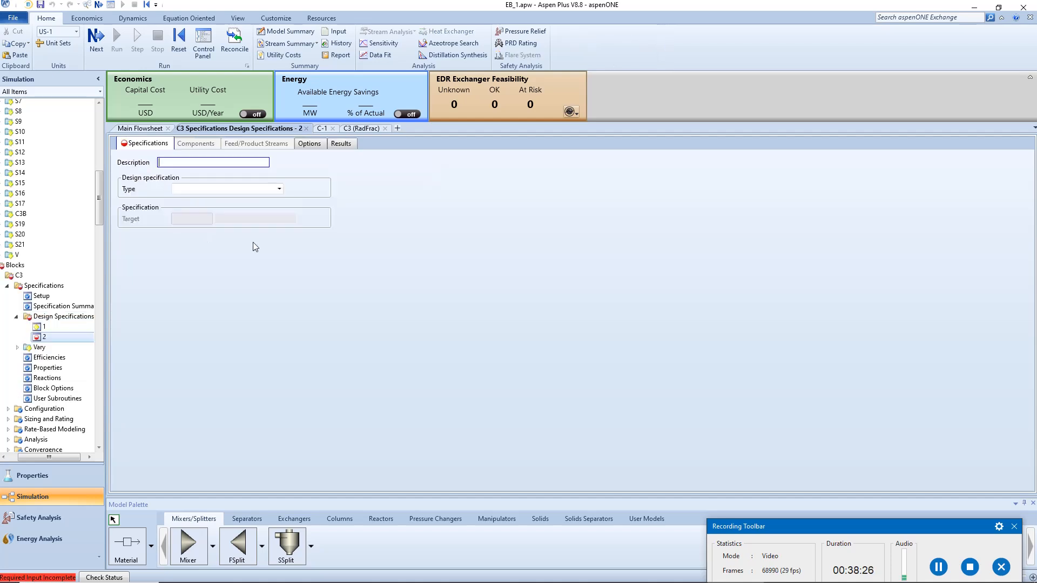
pyautogui.click(279, 190)
pyautogui.click(227, 201)
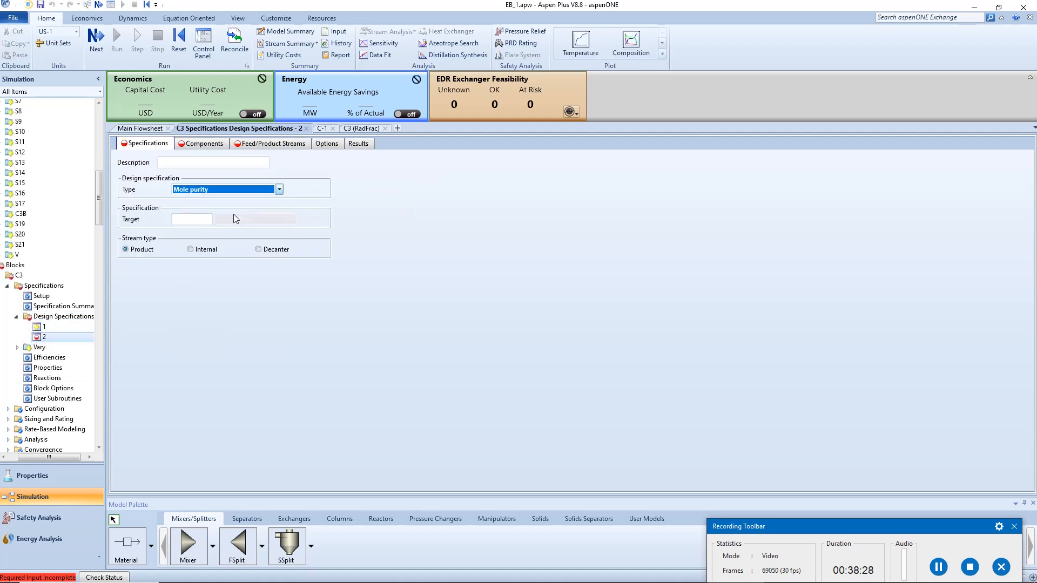
pyautogui.click(197, 219)
pyautogui.write('0.996')
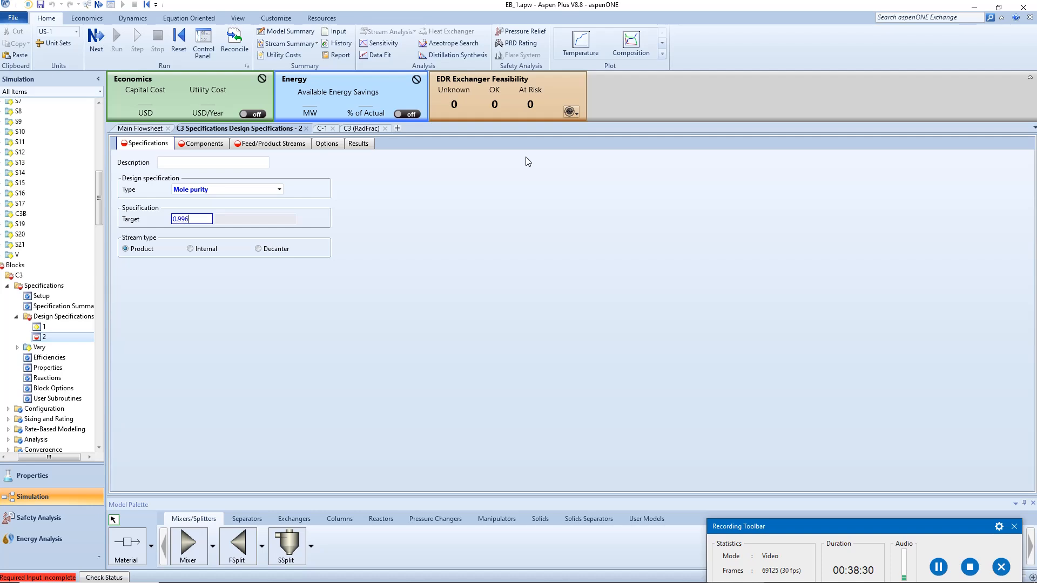
pyautogui.click(600, 279)
# Copy the EB mole fraction of C3D from C3's stream results and paste it as design specification 2's target.
pyautogui.scroll(-4, 57, 381)
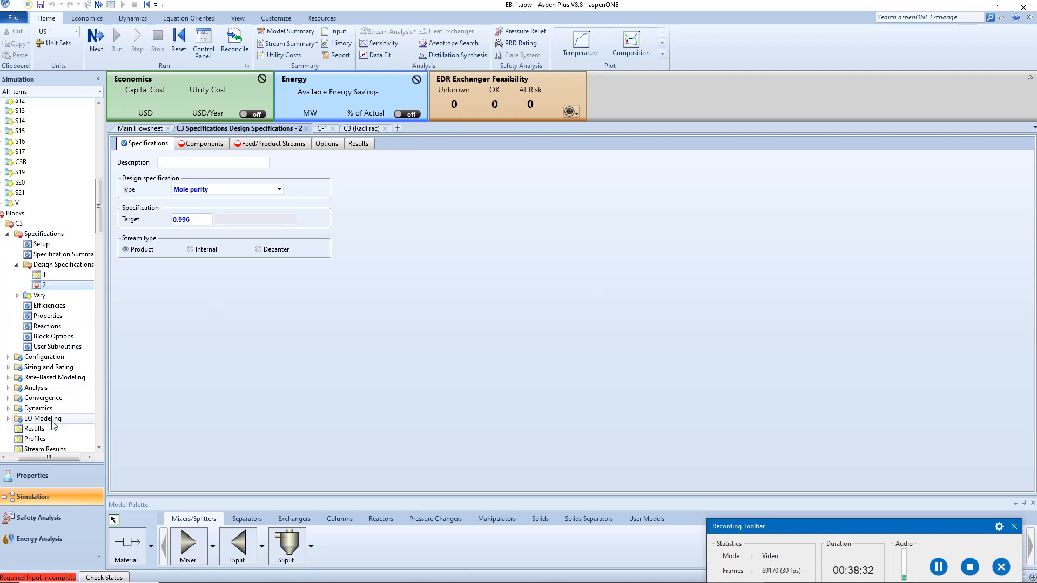
pyautogui.click(54, 398)
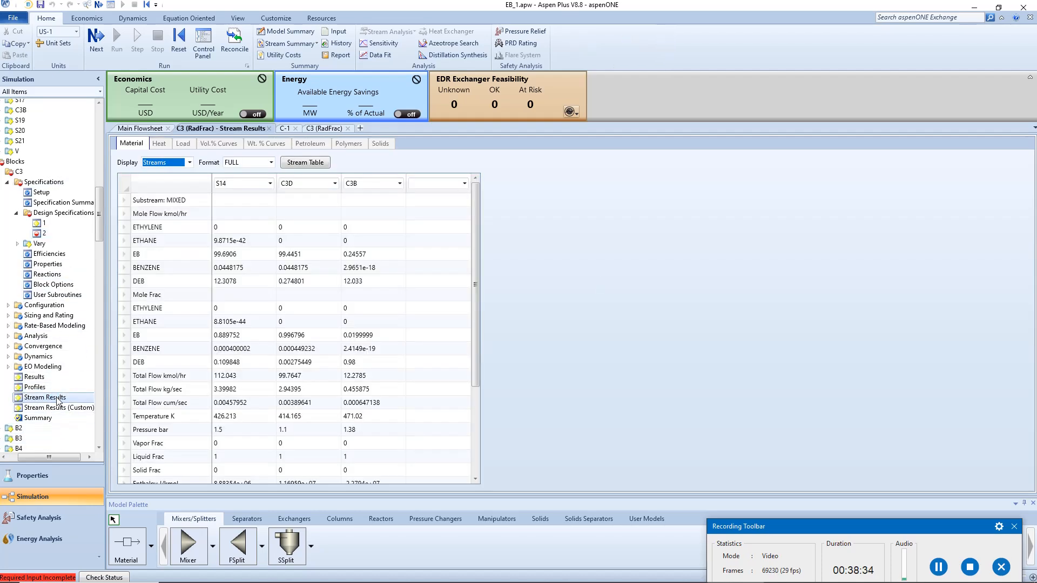
pyautogui.rightClick(294, 336)
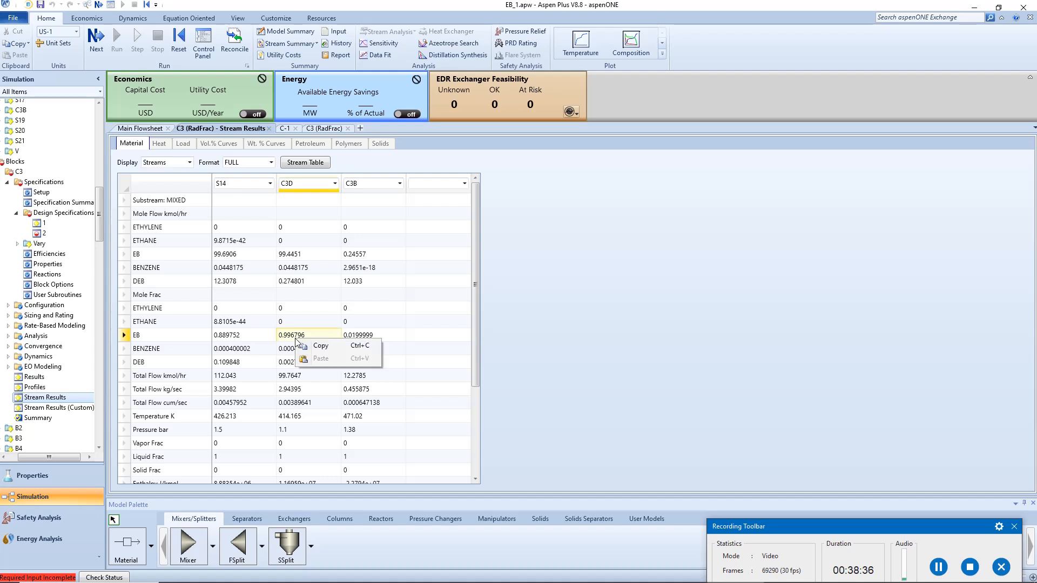
pyautogui.click(318, 345)
pyautogui.click(45, 233)
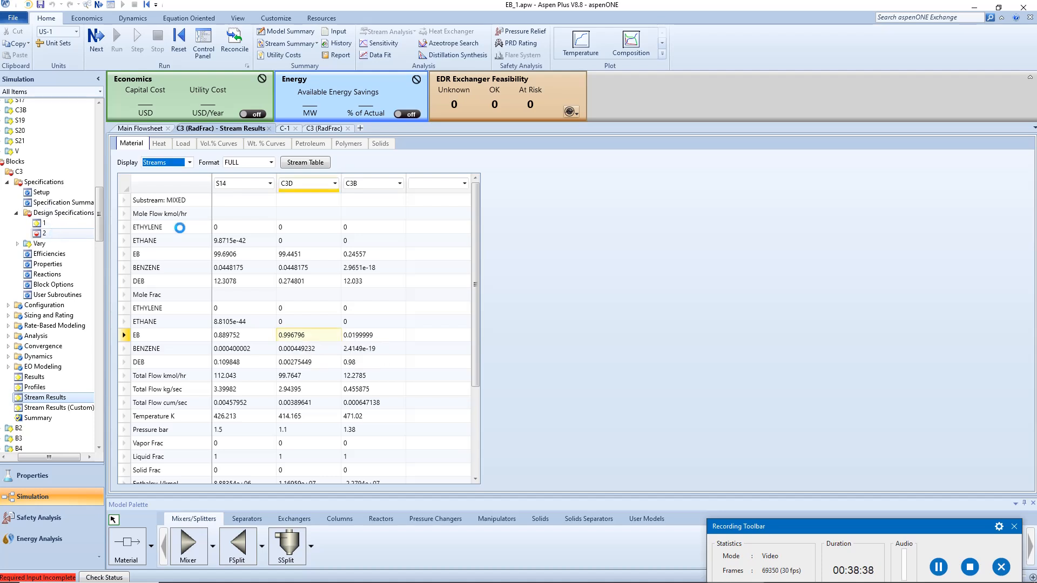
pyautogui.click(205, 221)
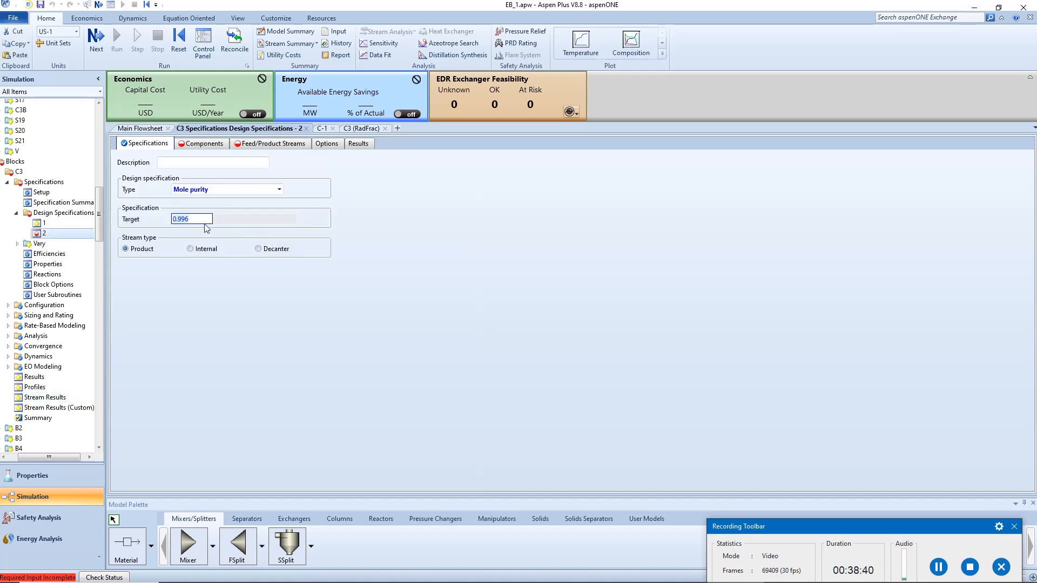
pyautogui.rightClick(206, 226)
pyautogui.click(233, 276)
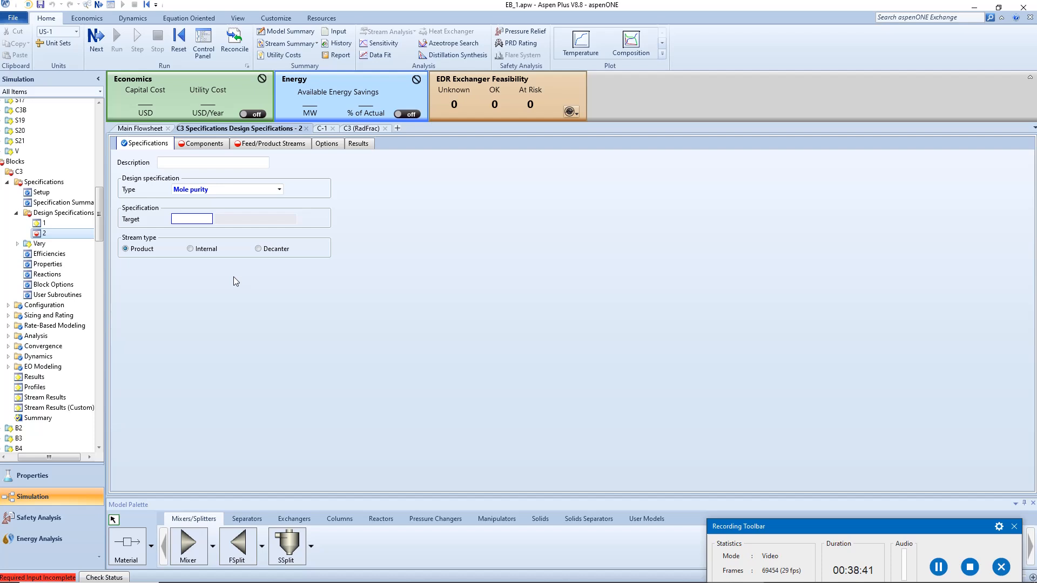
# Assign component EB and product stream C3D to C3's design specification 2.
pyautogui.click(204, 144)
pyautogui.doubleClick(135, 207)
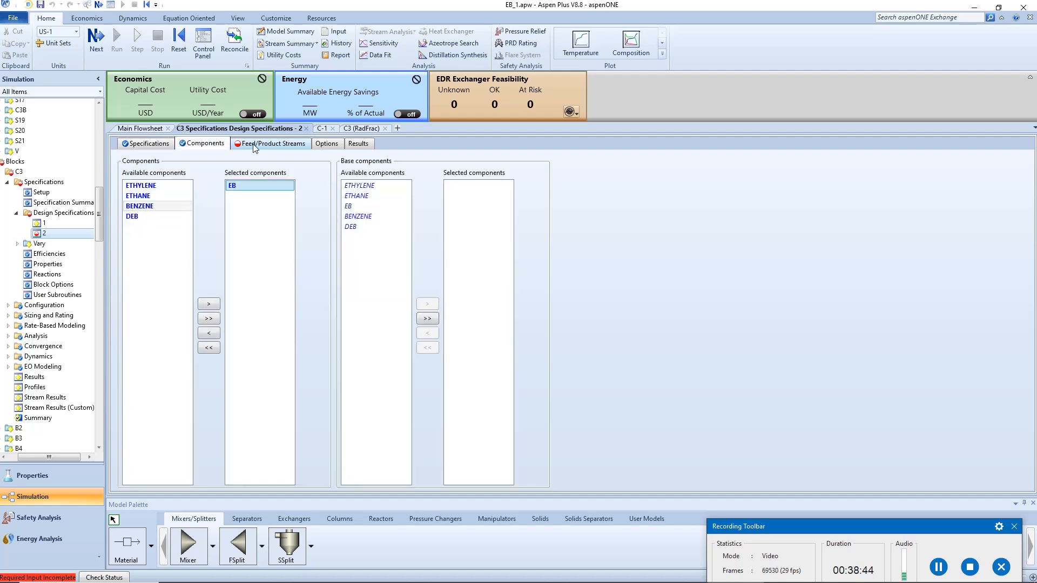
pyautogui.click(255, 143)
pyautogui.doubleClick(146, 195)
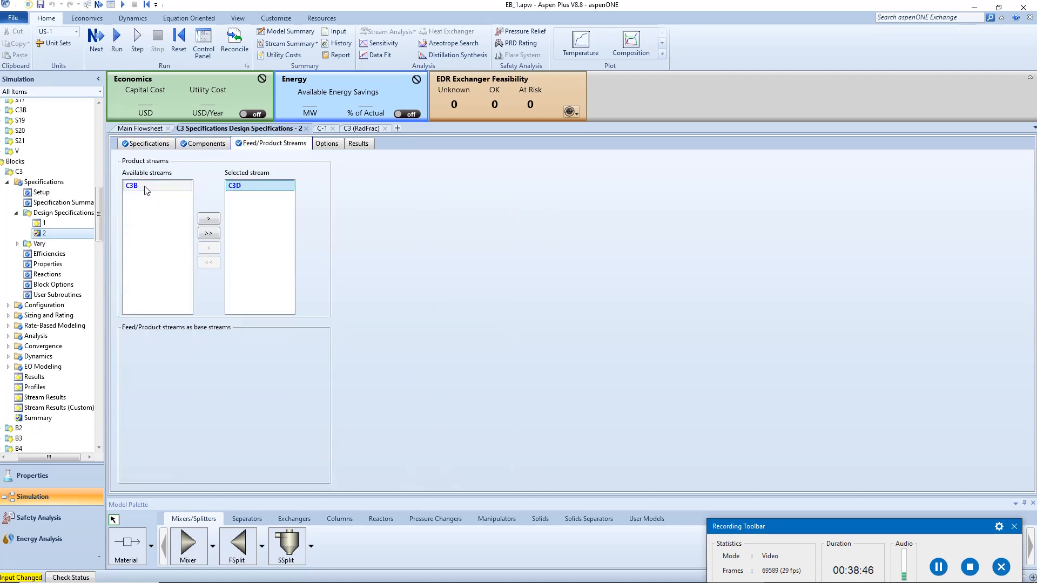
# Create vary 2 for column C3 that adjusts the reflux ratio between a lower bound of 0.1 and an upper bound of 5.
pyautogui.click(59, 243)
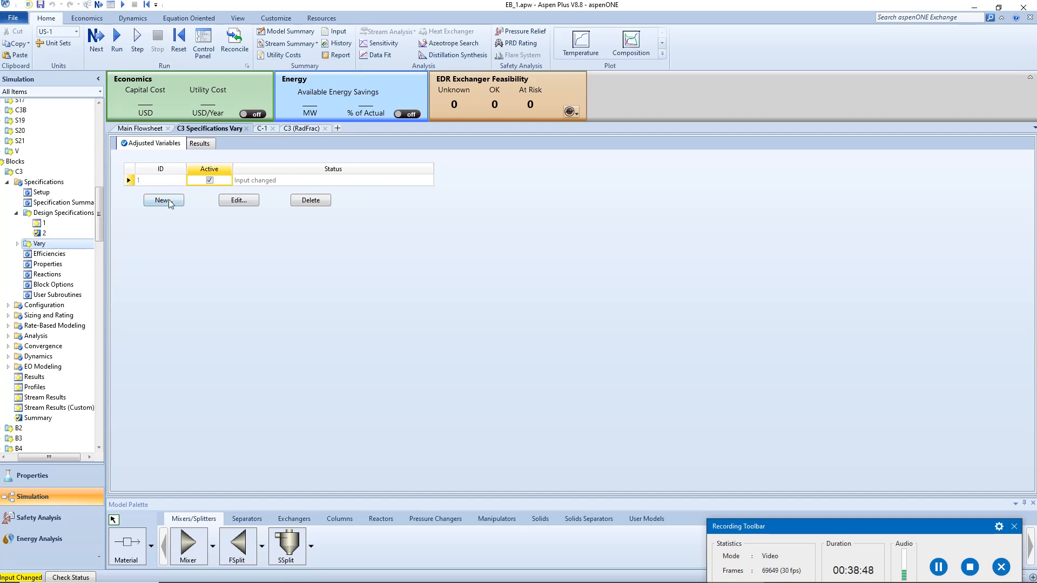
pyautogui.click(163, 201)
pyautogui.click(328, 172)
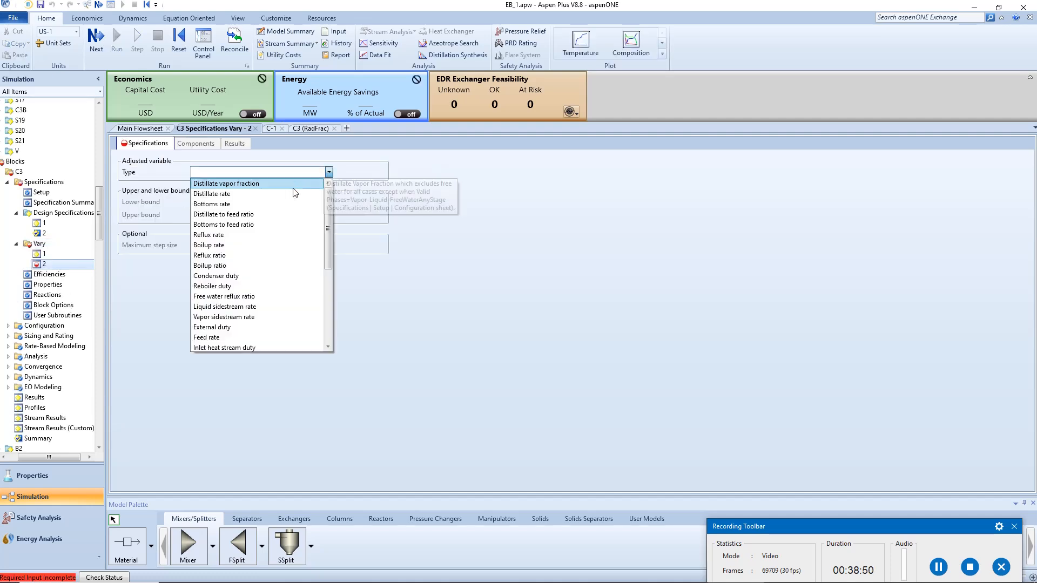
pyautogui.click(266, 255)
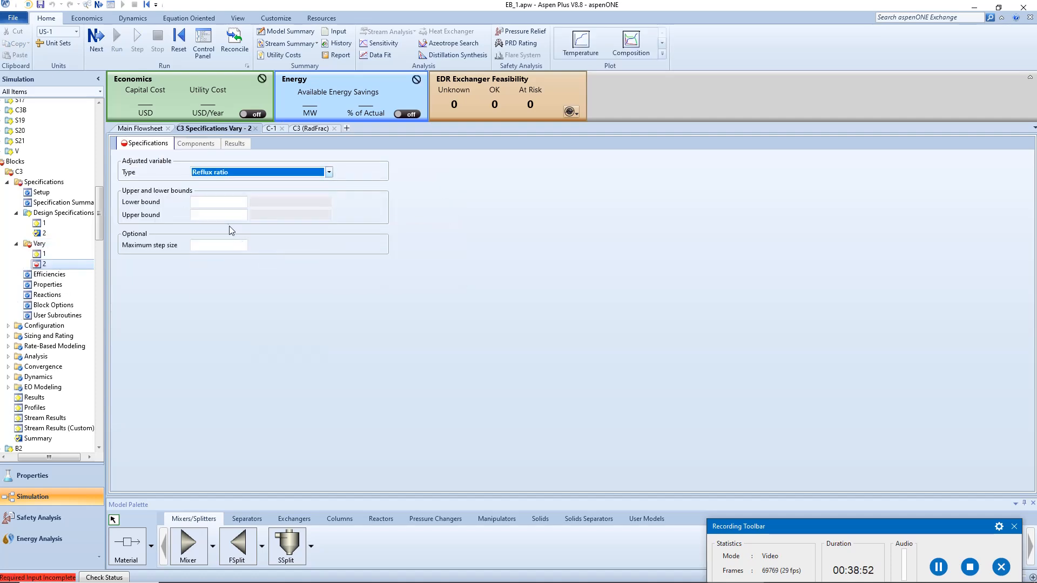
pyautogui.click(214, 203)
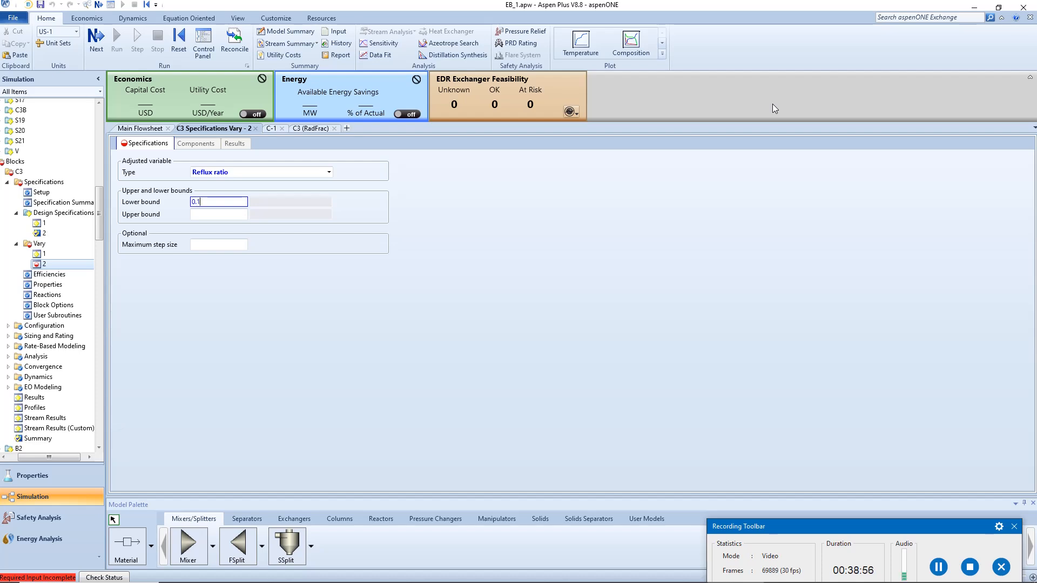
pyautogui.press('Return')
pyautogui.click(223, 215)
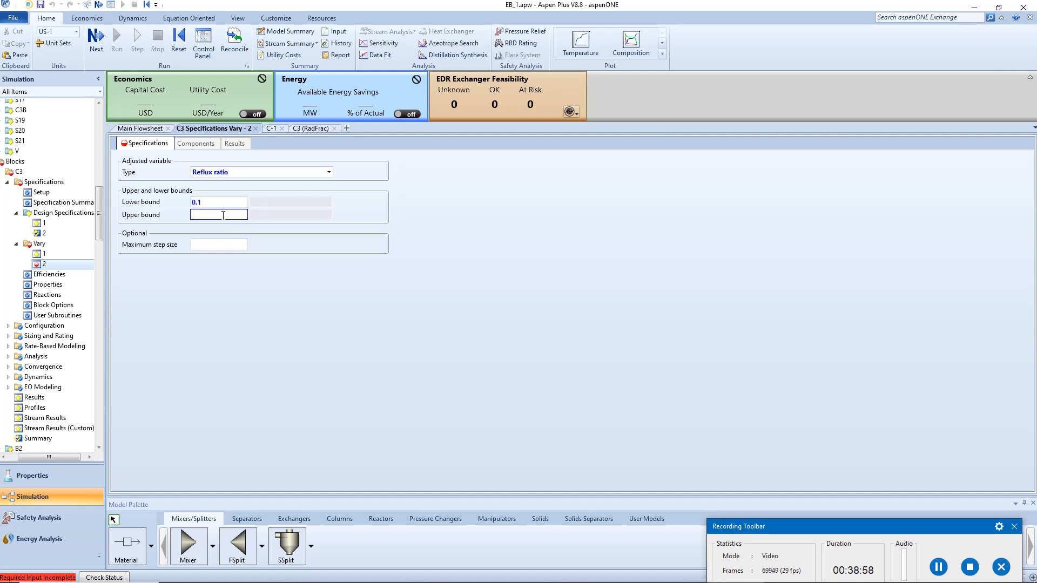
pyautogui.write('5')
pyautogui.press('Return')
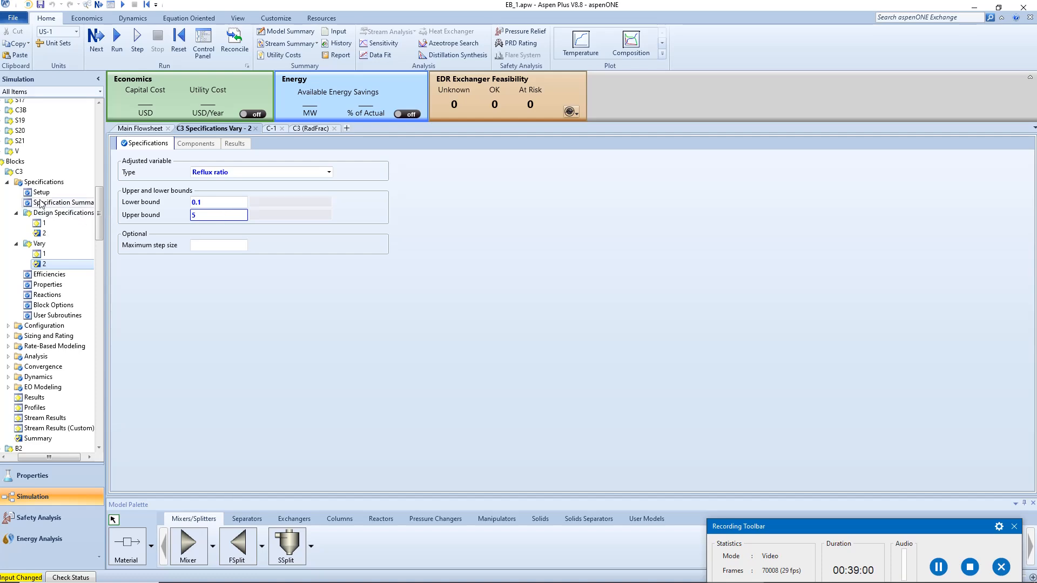
# Rerun the simulation with C3's stream results open.
pyautogui.click(7, 182)
pyautogui.click(47, 285)
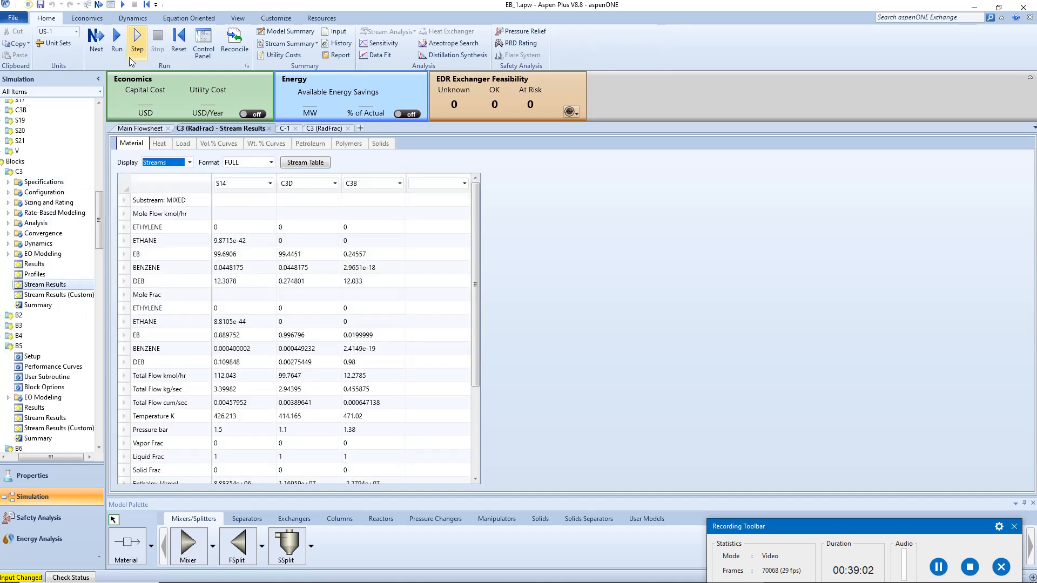
pyautogui.click(118, 47)
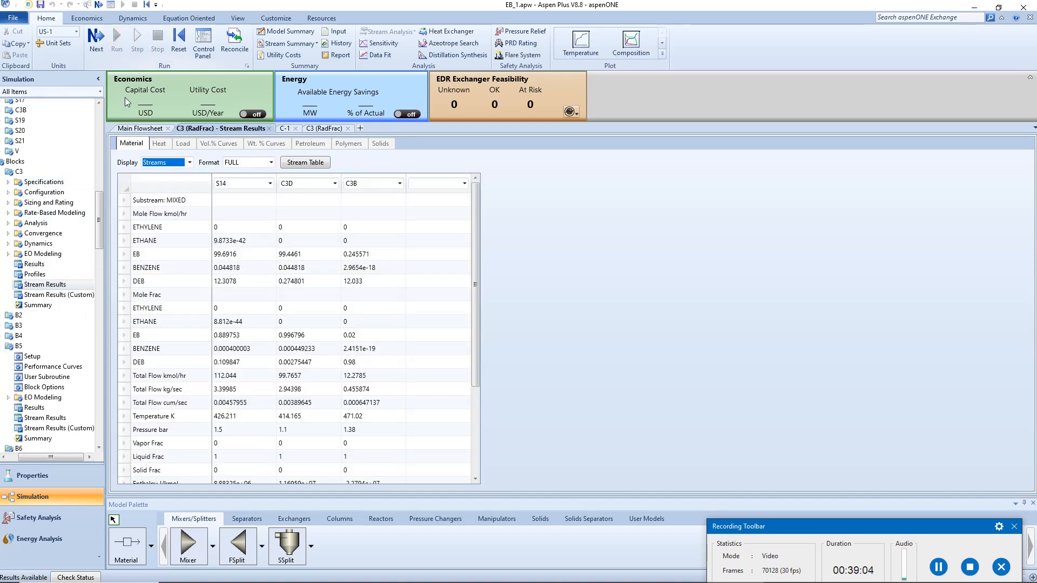
# Set the target of C3's design specification 2 to 0.997 and rerun the simulation with C3's stream results open.
pyautogui.click(8, 182)
pyautogui.doubleClick(34, 213)
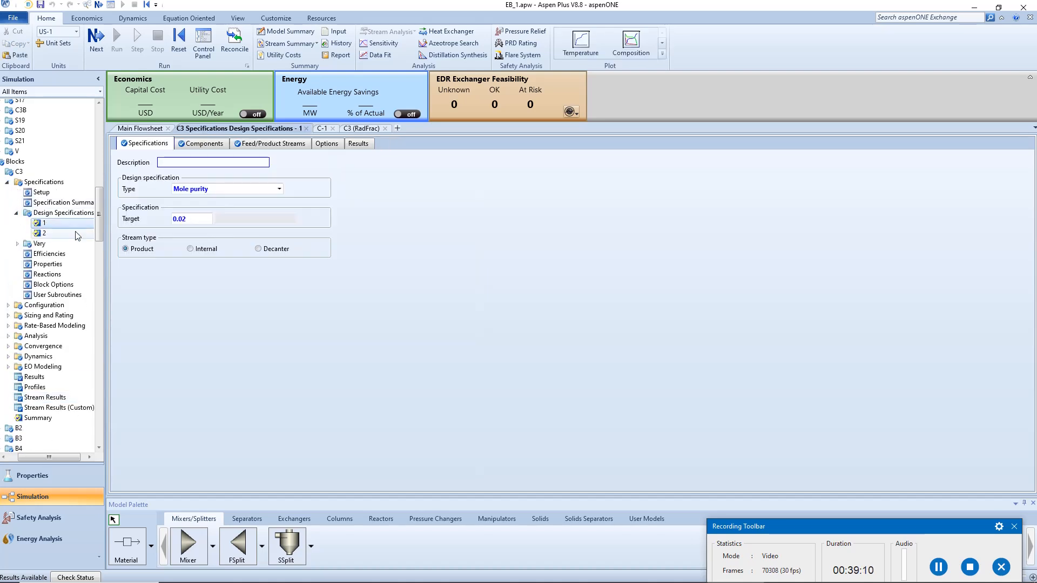
pyautogui.click(197, 219)
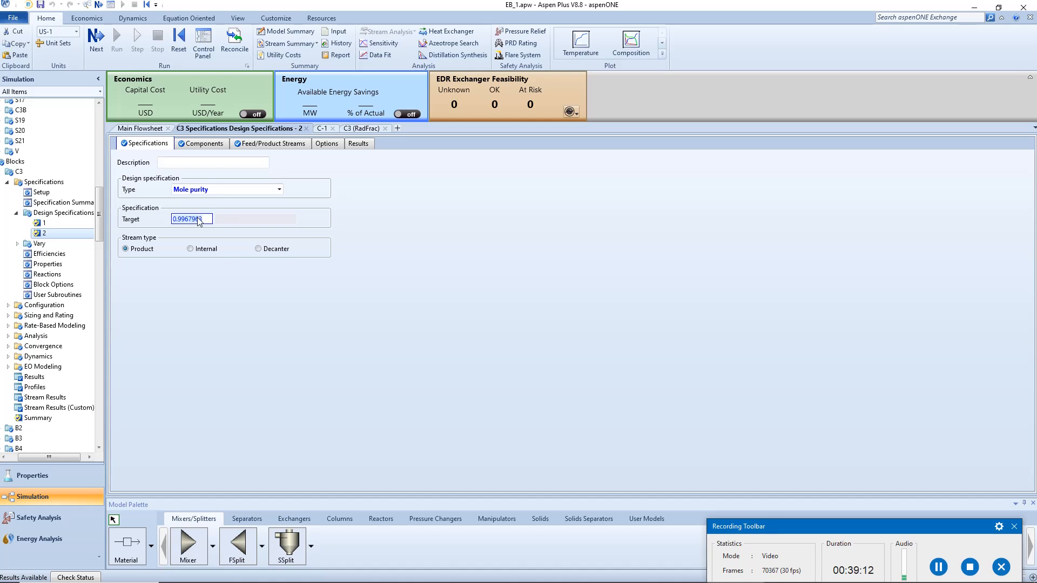
pyautogui.write('0.997')
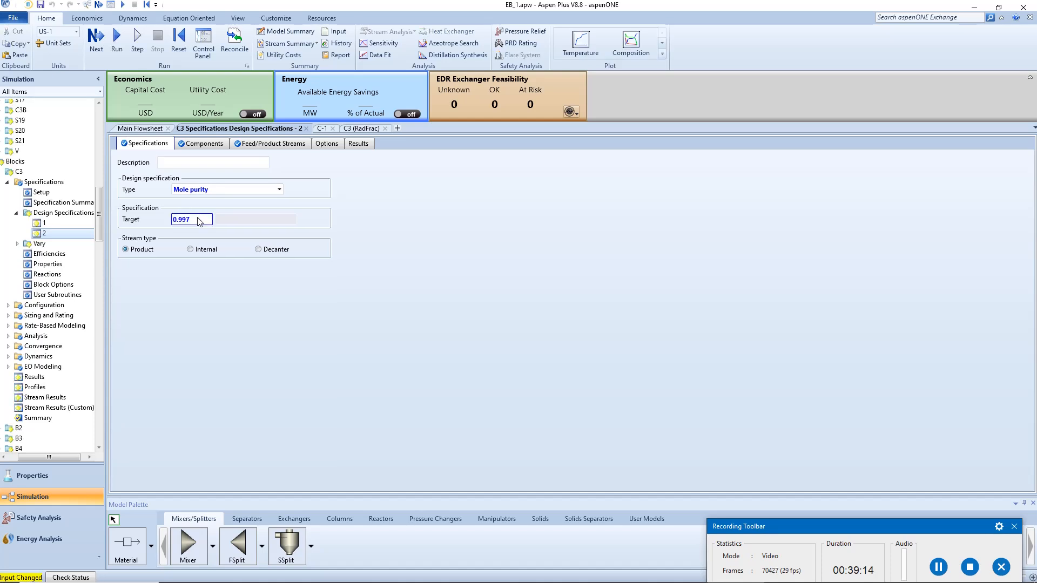
pyautogui.click(45, 397)
pyautogui.click(117, 39)
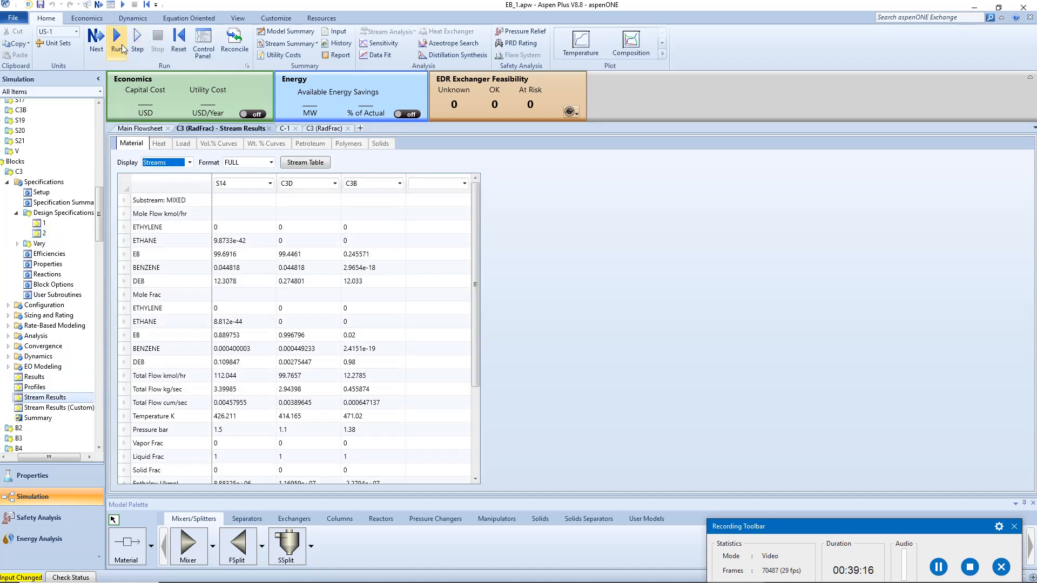
# Check the EB mole fraction of stream C3D and the reflux ratio in column C3's results.
pyautogui.click(300, 340)
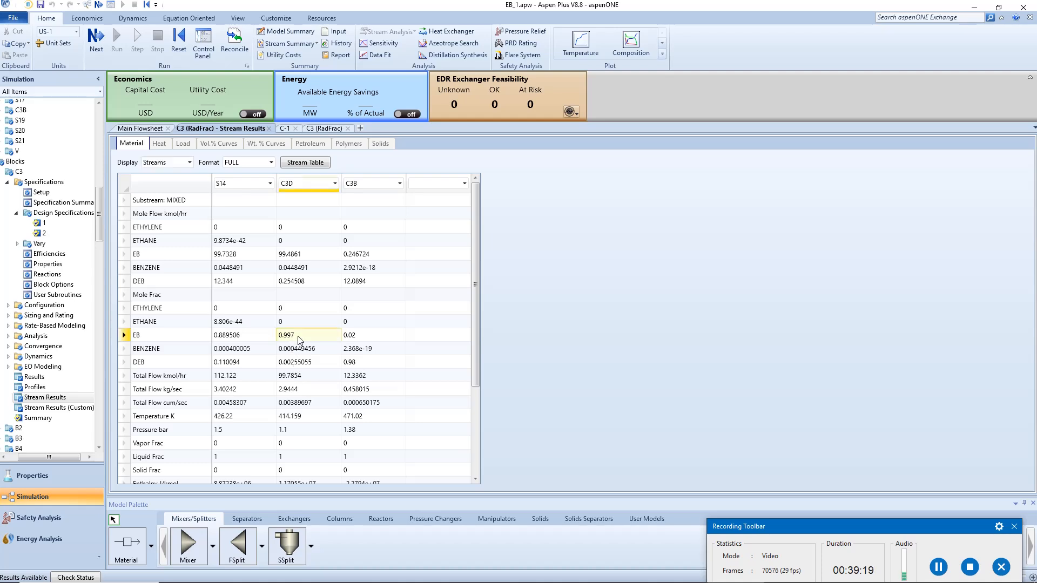
pyautogui.click(30, 377)
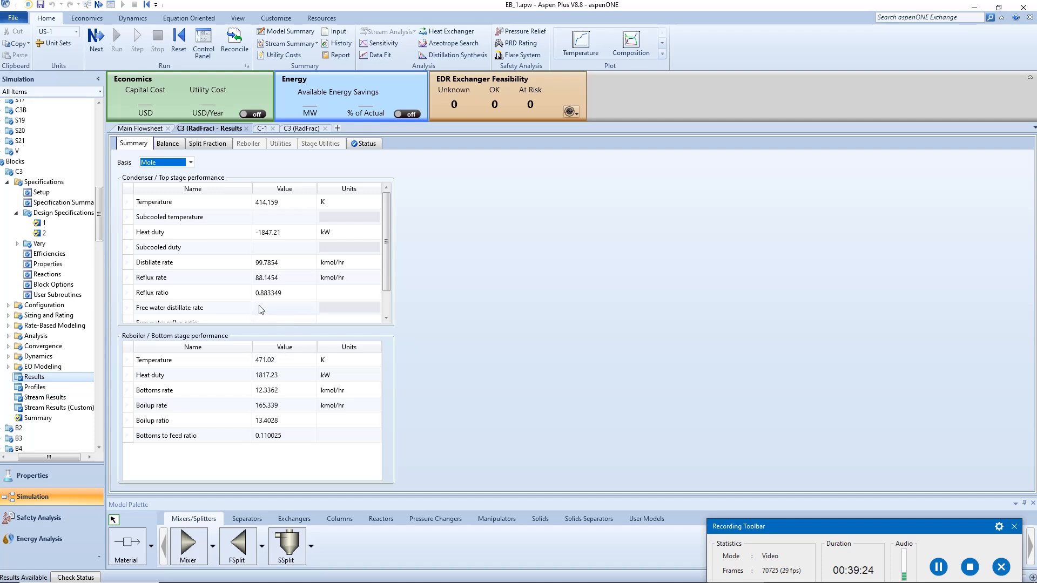
pyautogui.click(266, 293)
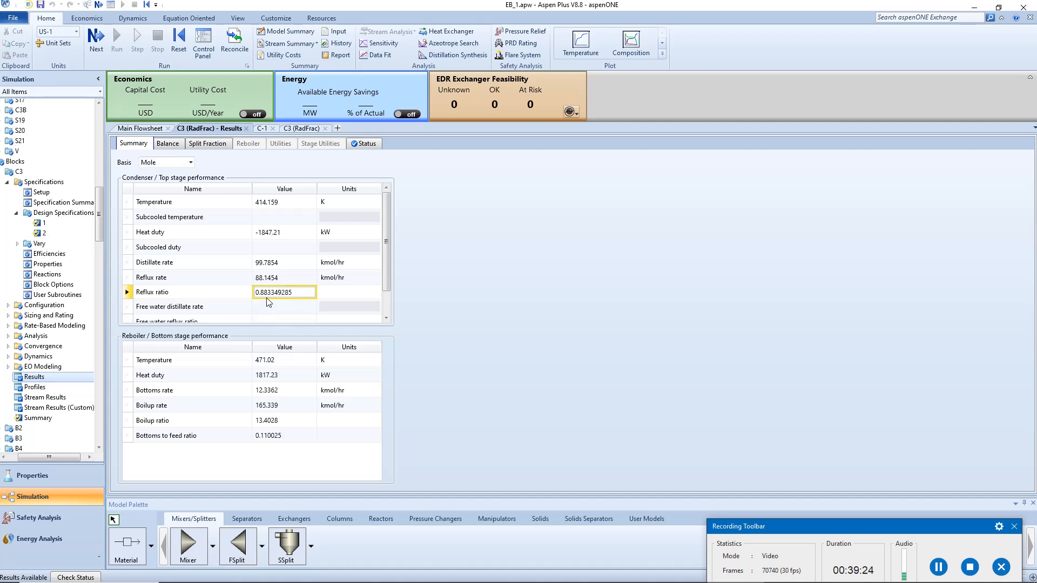
# Set design specification 2's target to 0.998, rerun the simulation, and check C3's stream results and reboiler heat duty.
pyautogui.click(54, 233)
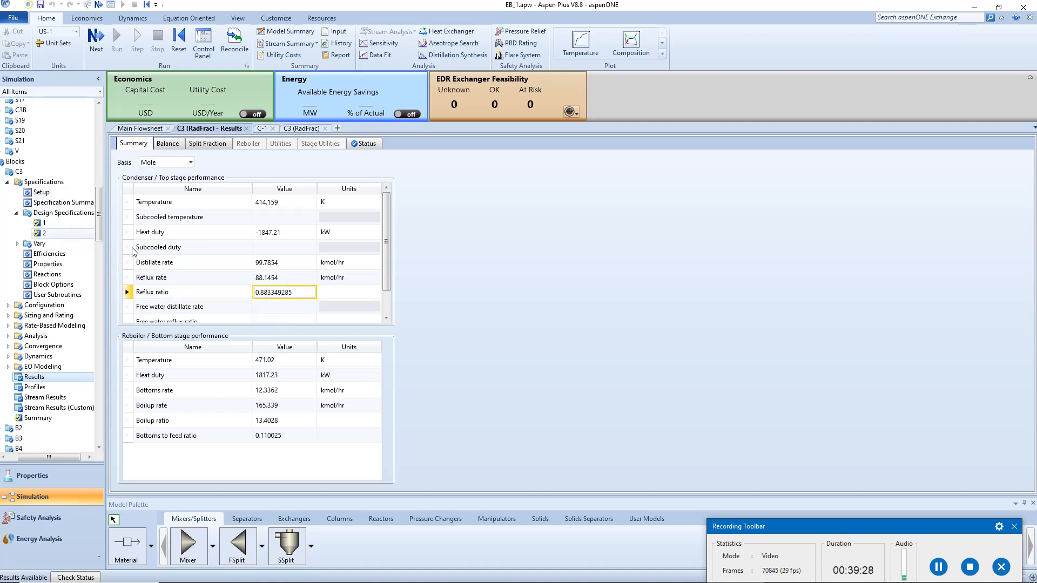
pyautogui.click(199, 221)
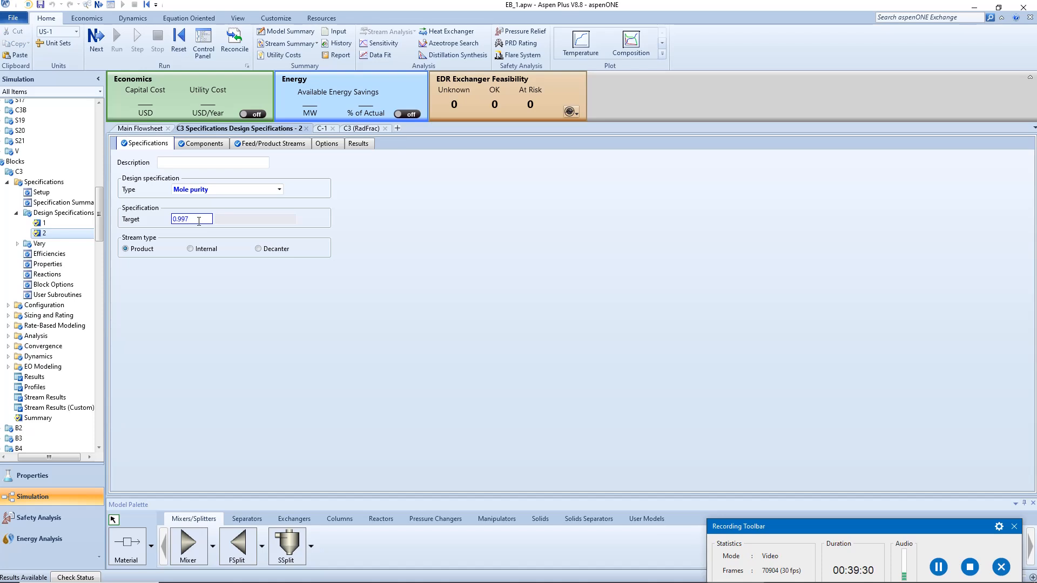
pyautogui.write('8')
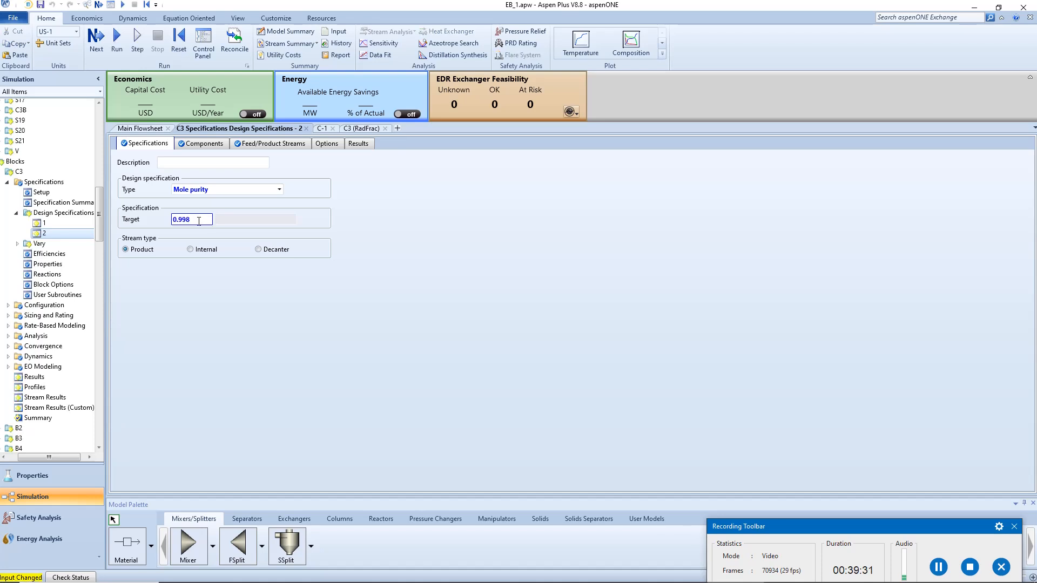
pyautogui.click(44, 397)
pyautogui.click(117, 40)
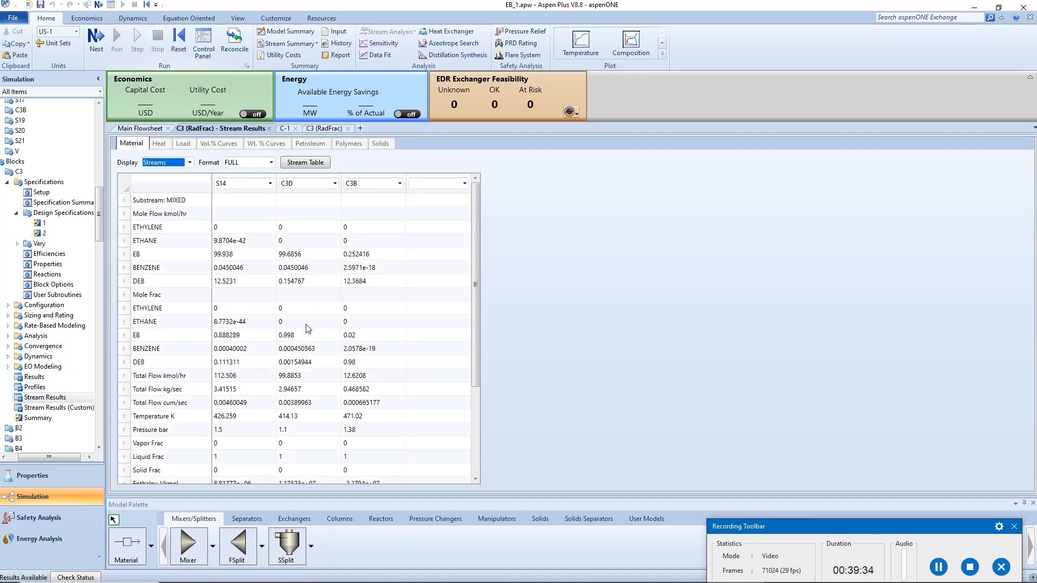
pyautogui.click(60, 374)
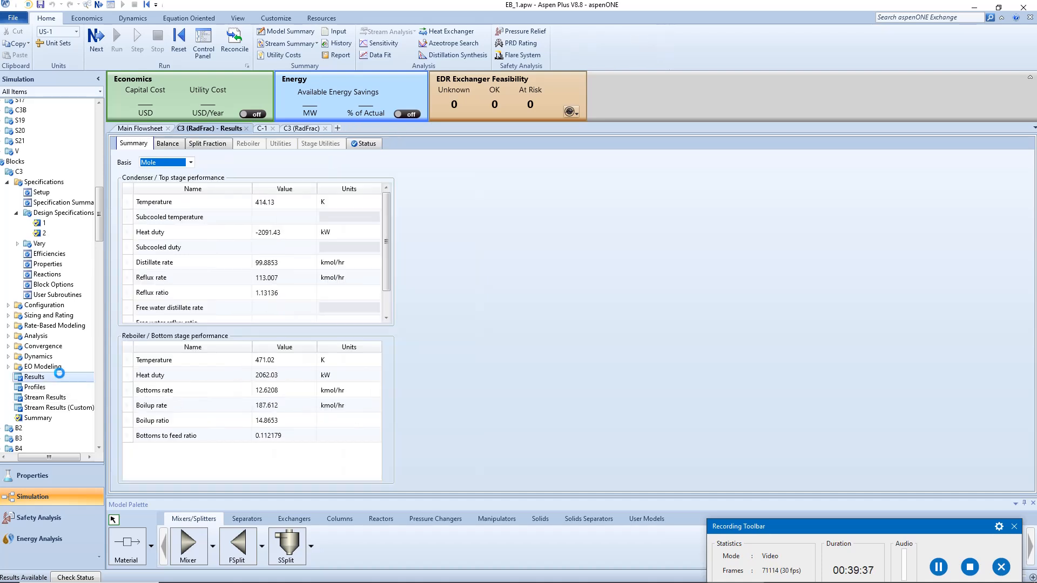
pyautogui.click(280, 380)
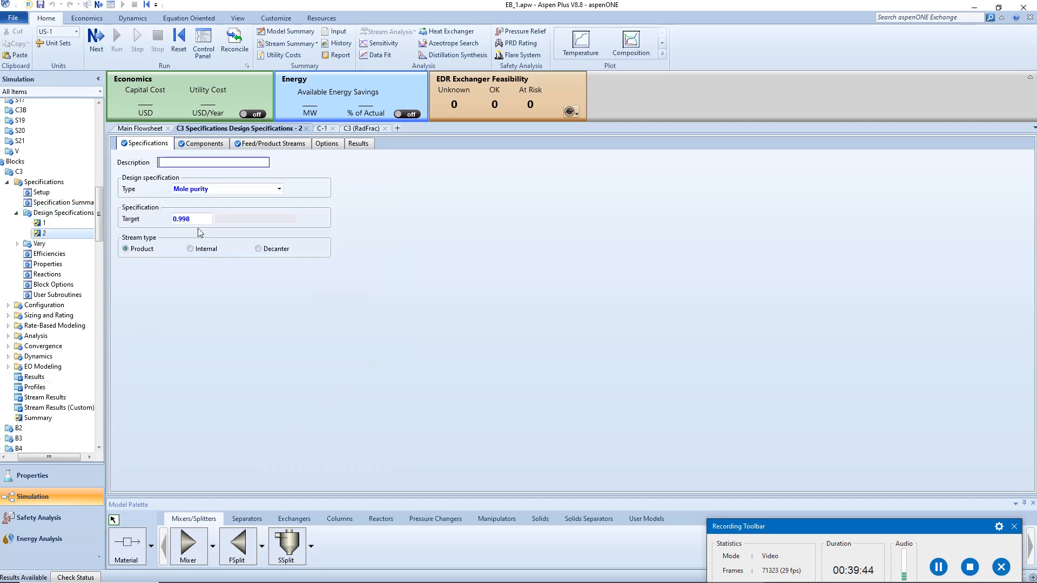
# Set design specification 2's target to 0.999, rerun the simulation, and check C3's stream and column results.
pyautogui.click(196, 219)
pyautogui.write('9')
pyautogui.press('Return')
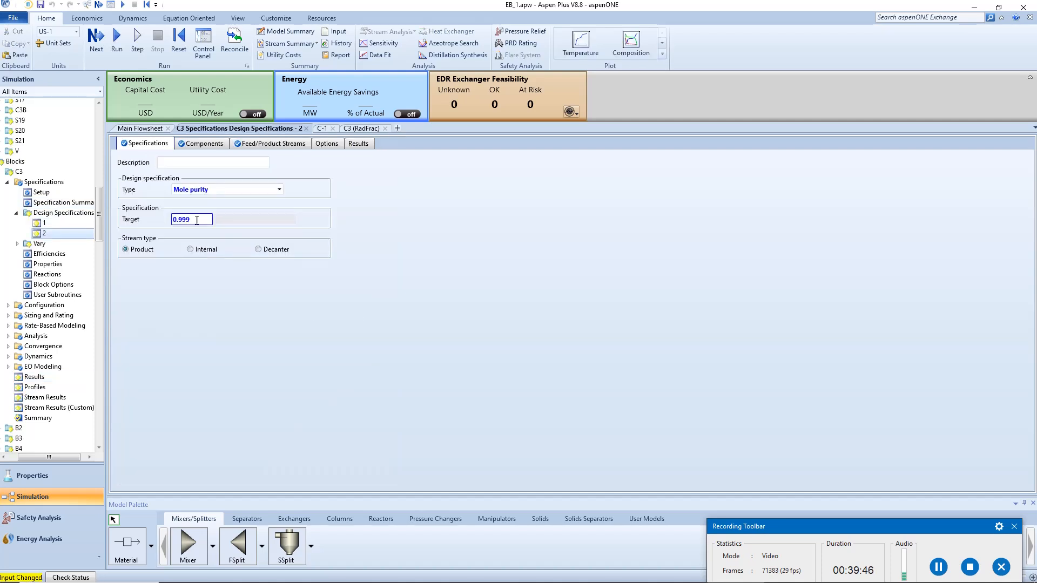
pyautogui.click(41, 398)
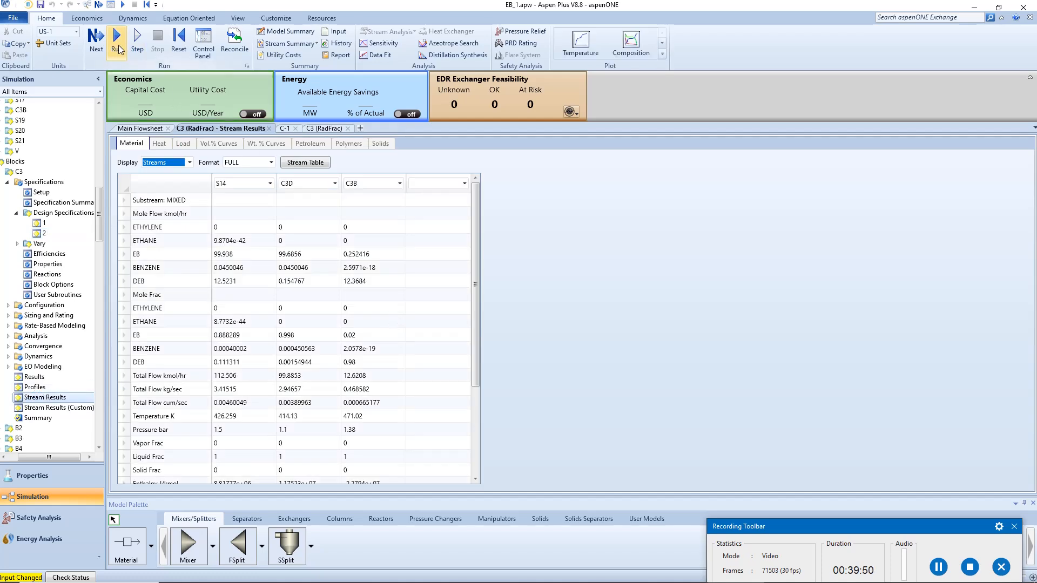
pyautogui.click(119, 47)
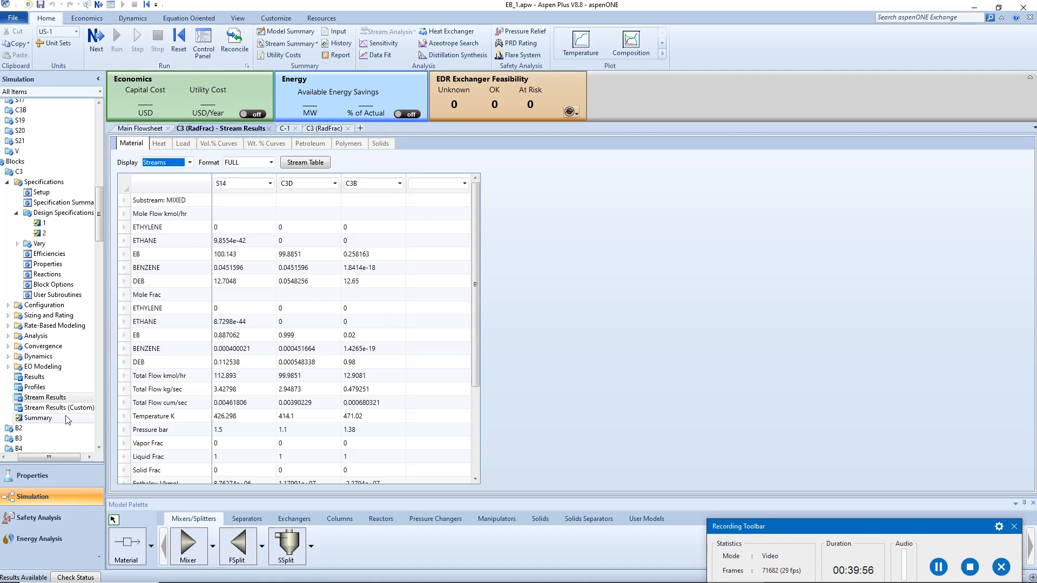
pyautogui.click(51, 373)
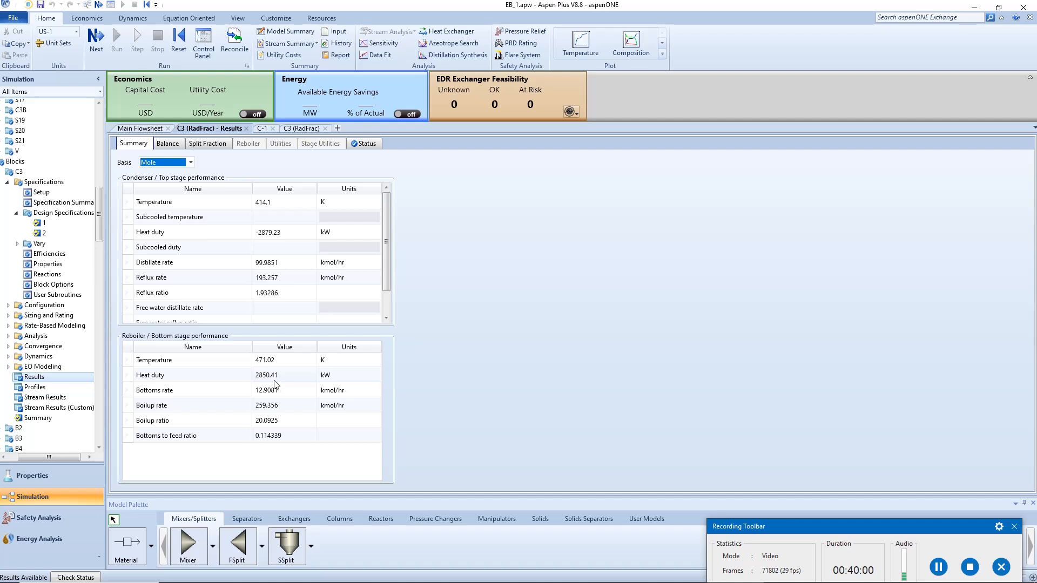
# Return to the flowsheet and review column C3's stream results for S14, C3D and C3B.
pyautogui.click(7, 182)
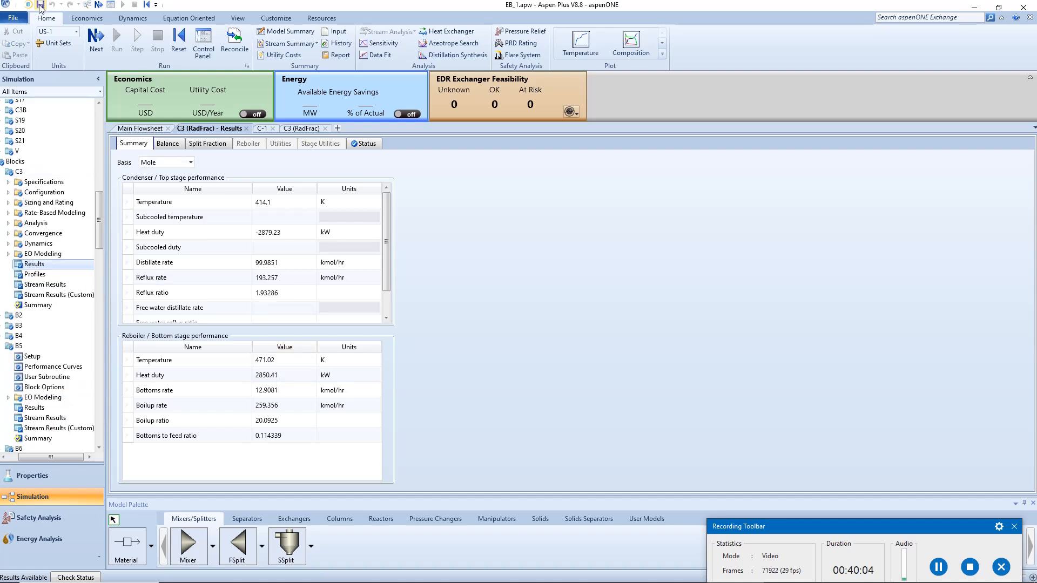
pyautogui.click(139, 130)
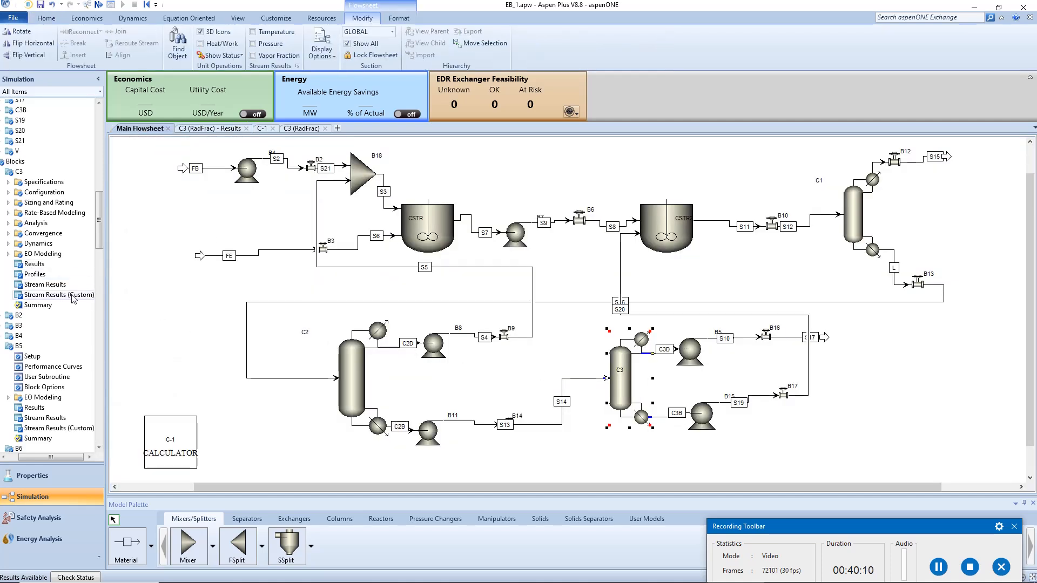
pyautogui.scroll(-1, 45, 252)
pyautogui.doubleClick(49, 262)
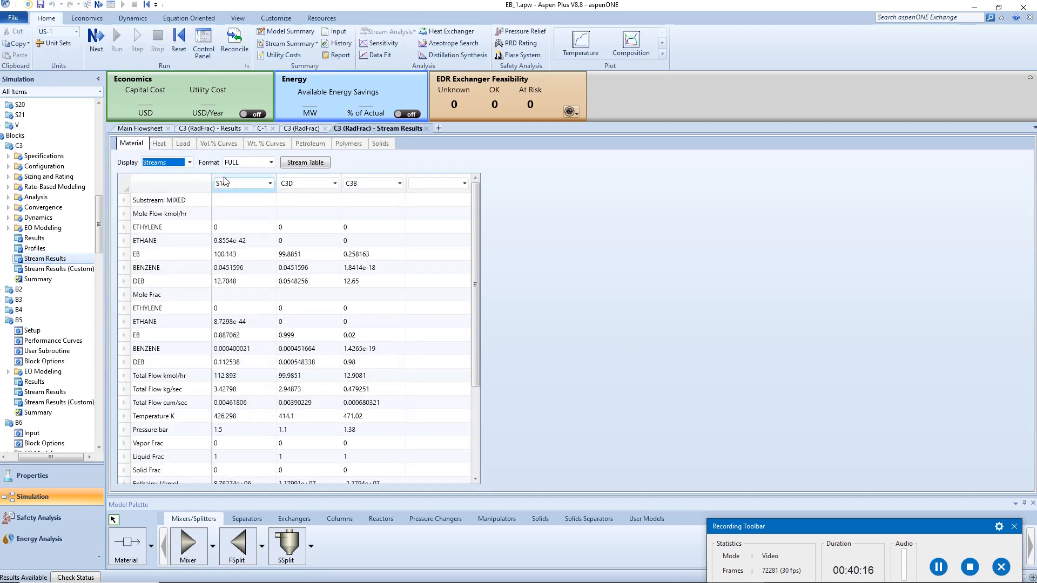
# Open the setups of columns C2 and C1 from the flowsheet, and plot C1's temperature profile, closing the plot after viewing.
pyautogui.click(149, 130)
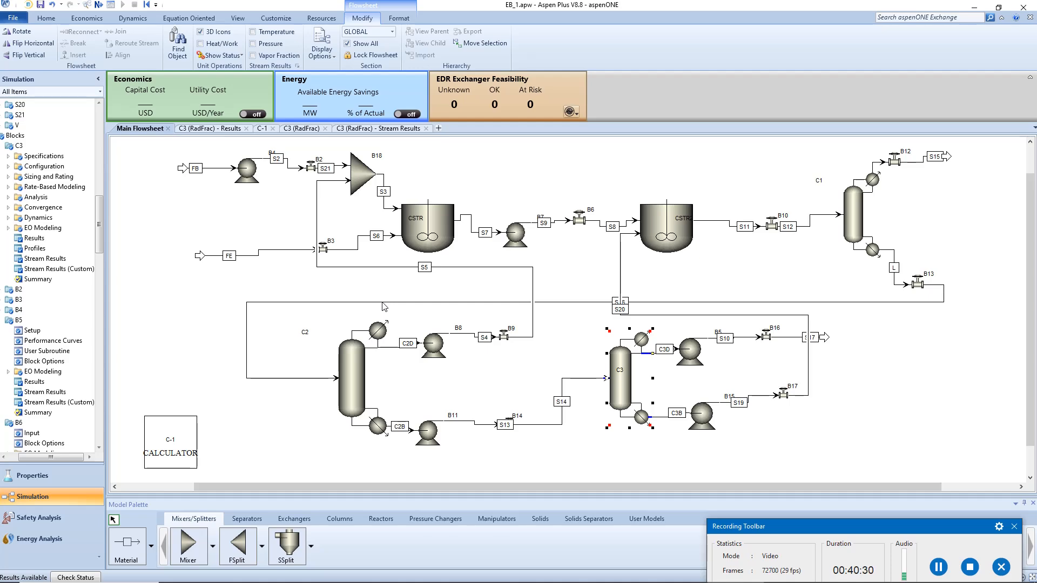
pyautogui.doubleClick(357, 367)
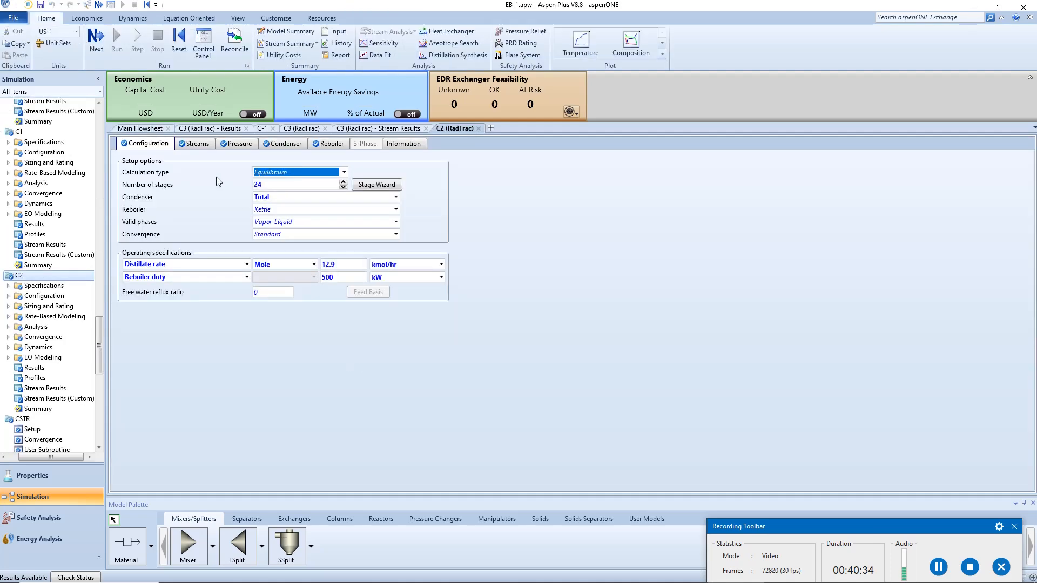
pyautogui.click(140, 128)
pyautogui.doubleClick(855, 221)
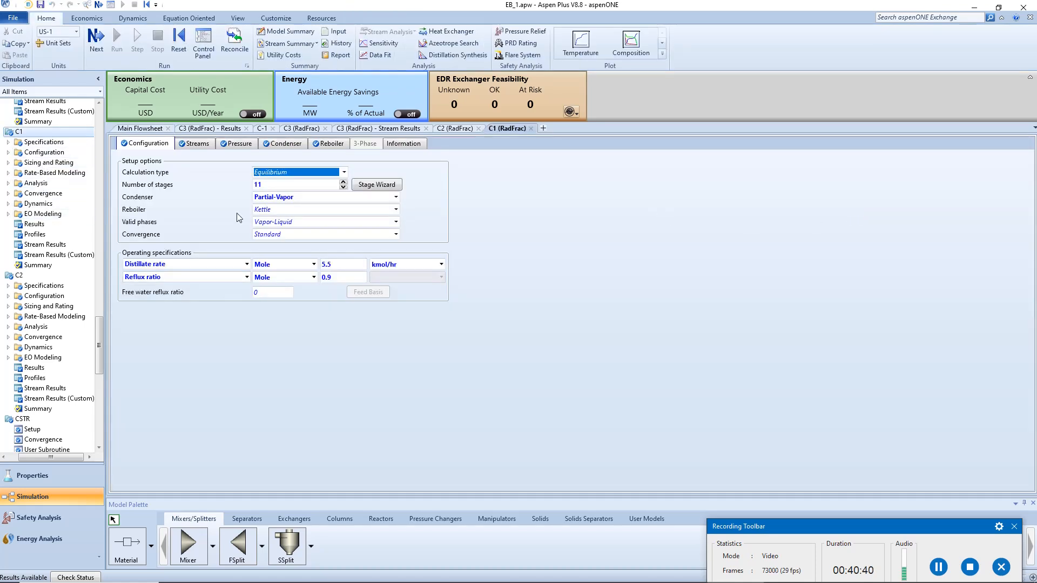
pyautogui.click(574, 39)
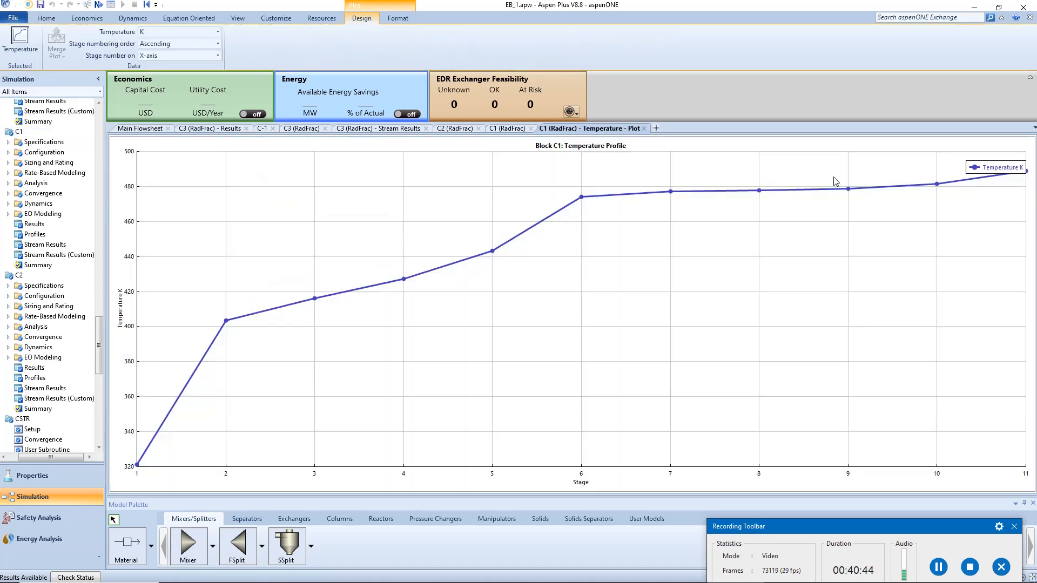
pyautogui.click(644, 128)
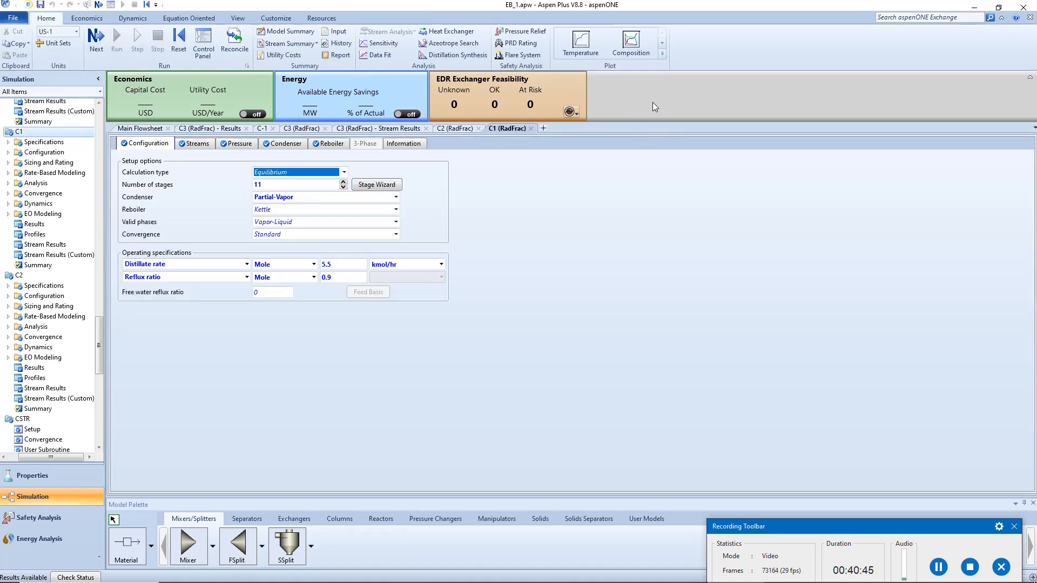
# Plot C1's liquid mole composition profiles for all components, close the plot after viewing, and return to the main flowsheet.
pyautogui.click(632, 44)
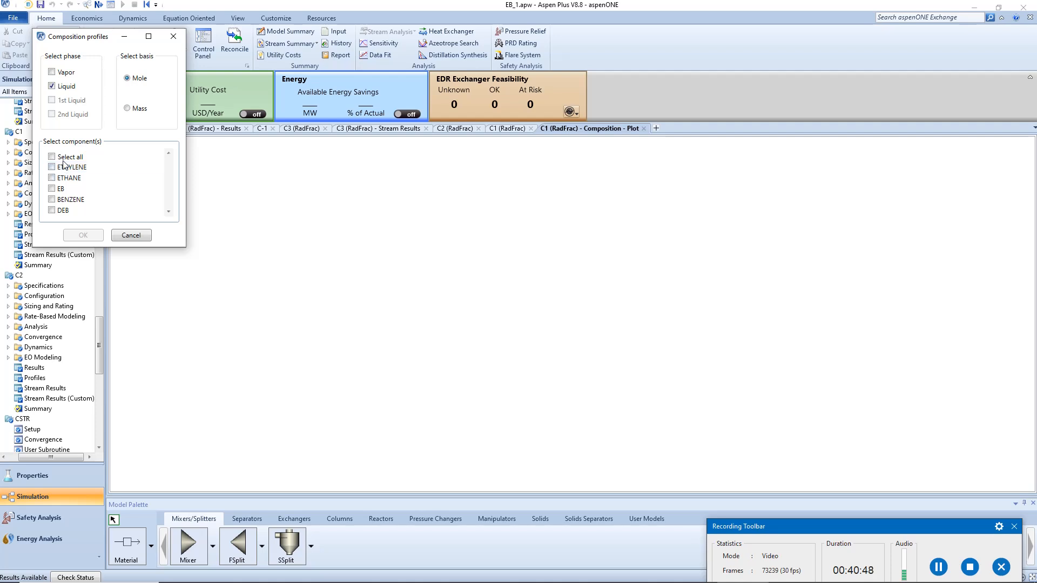
pyautogui.click(64, 157)
pyautogui.click(84, 235)
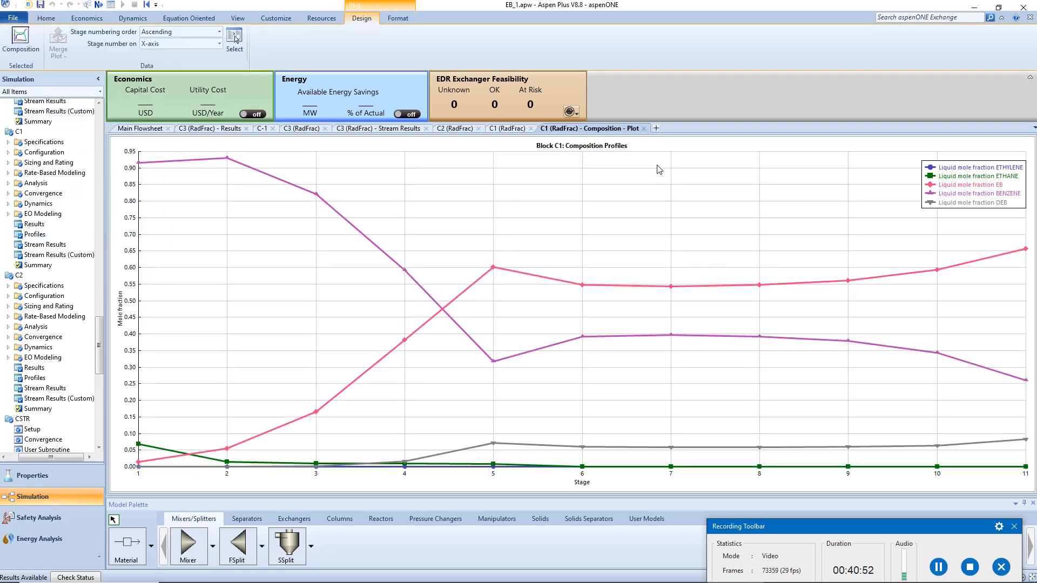
pyautogui.click(643, 128)
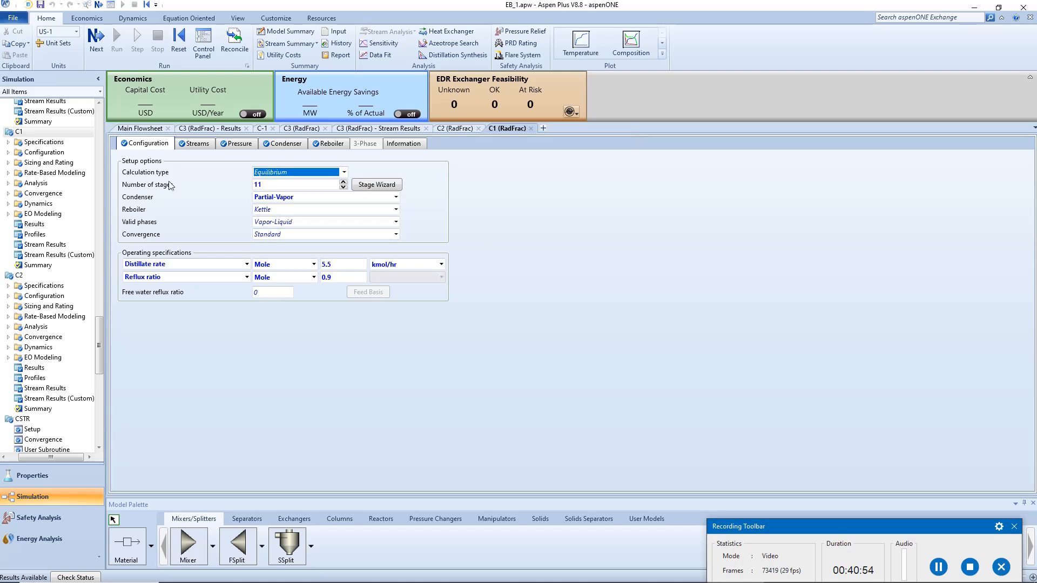
pyautogui.click(141, 128)
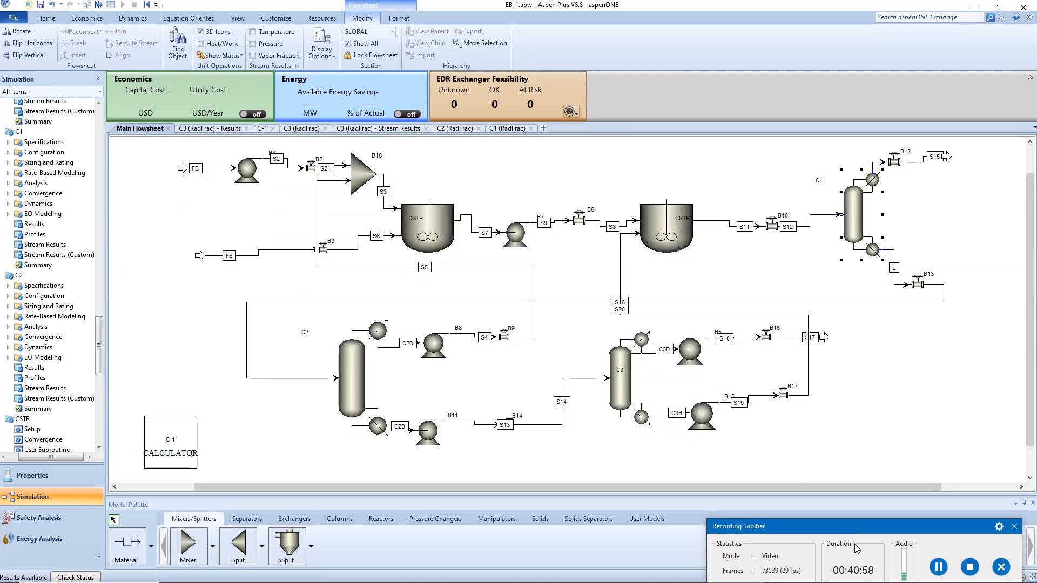
pyautogui.moveTo(852, 536); pyautogui.dragTo(771, 402)
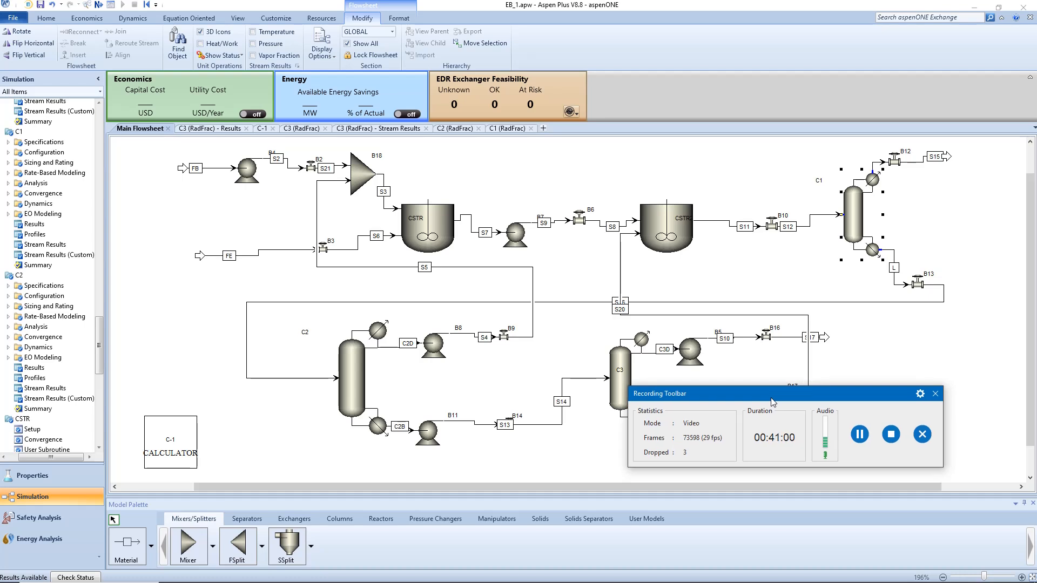